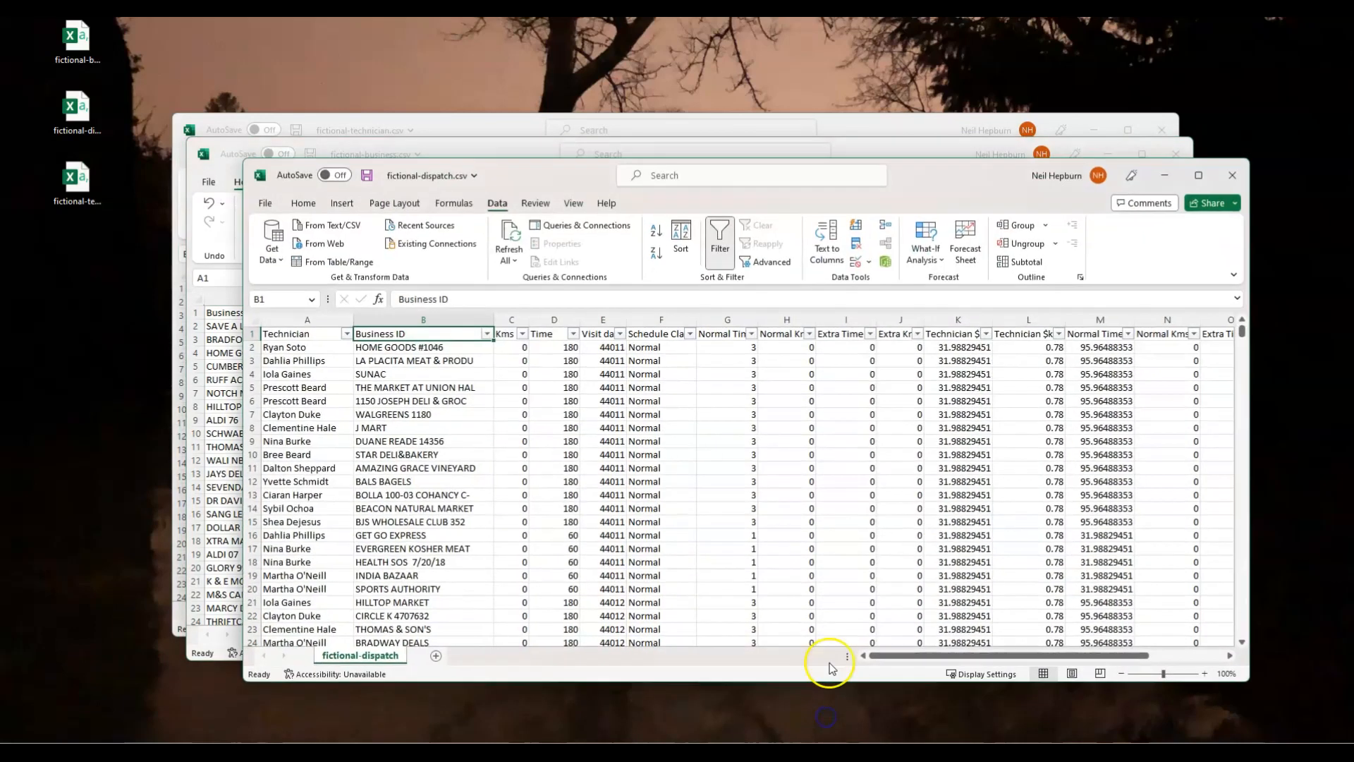
Review the filter values of the Technician column in fictional-dispatch.csv without applying a filter.
mouse_move(564, 182)
left_mouse_down()
mouse_move(552, 201)
mouse_move(573, 191)
mouse_move(461, 160)
mouse_move(614, 189)
mouse_move(561, 181)
left_mouse_up()
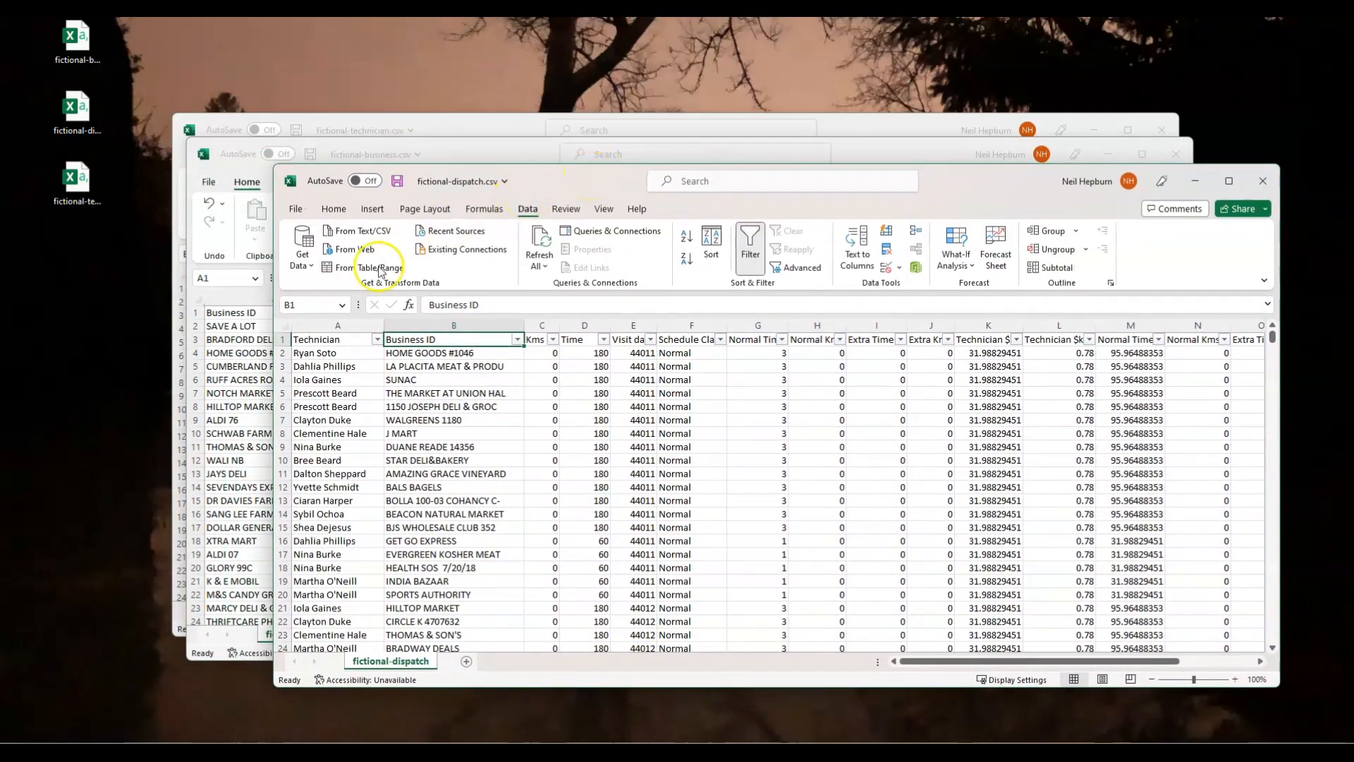
left_click(377, 339)
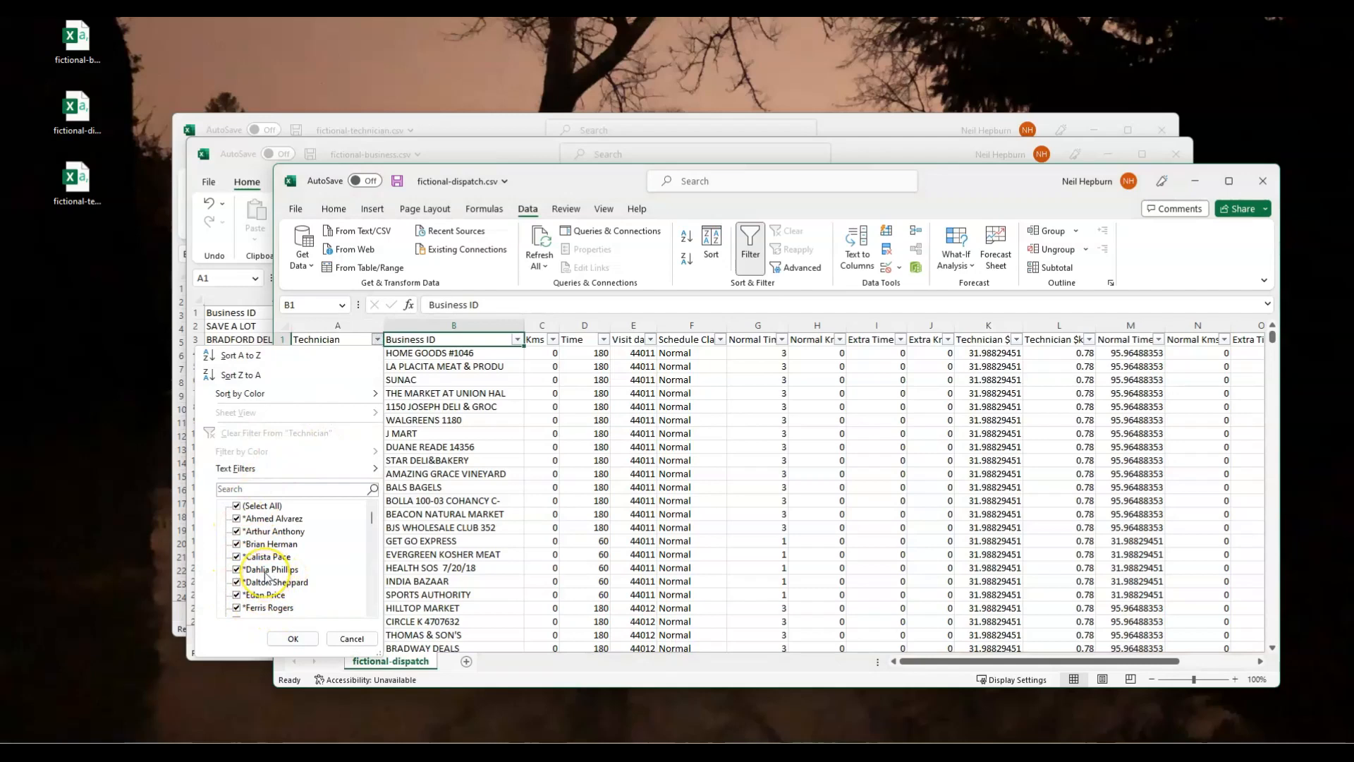
left_click(358, 640)
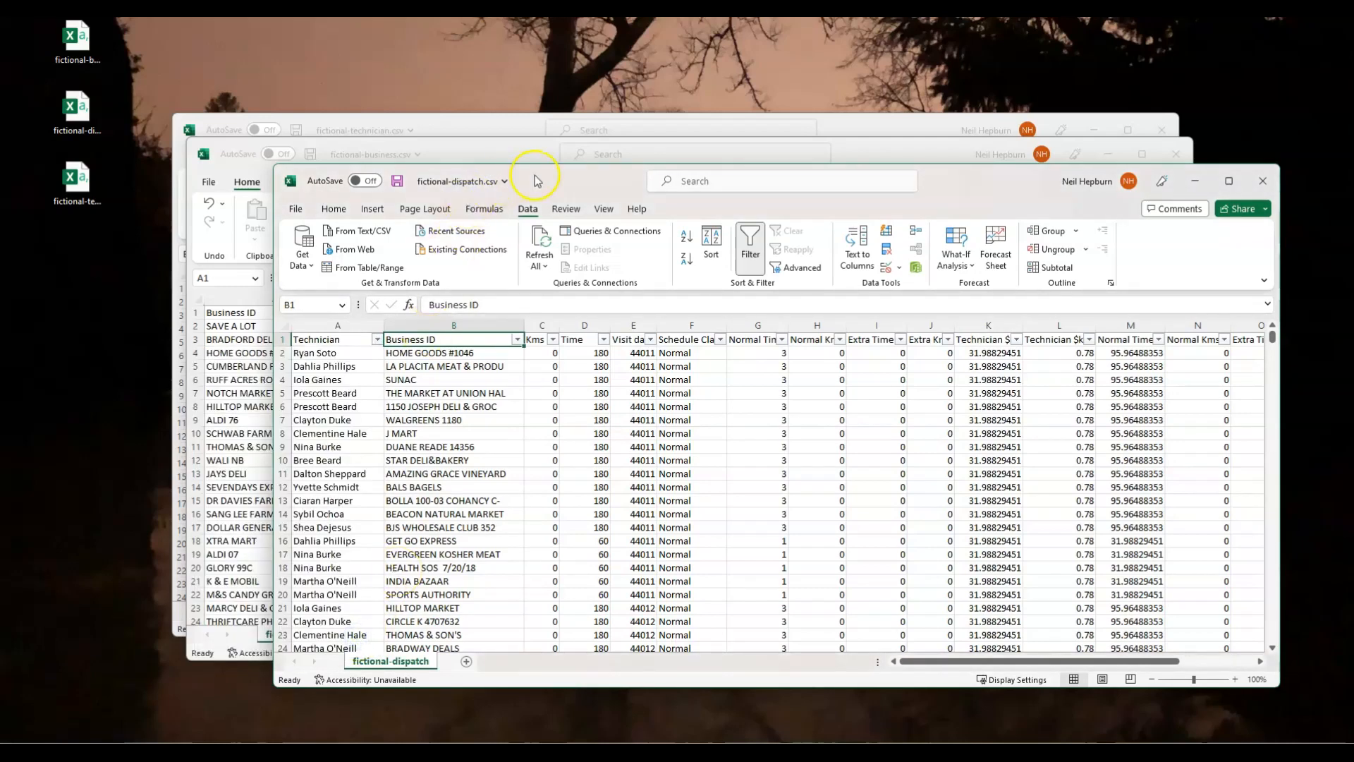
left_click_drag(566, 180, 625, 184)
Filter the Technician column of fictional-technician.csv by the search text "mur" to check for duplicate spellings, and clear the filter.
left_click(440, 134)
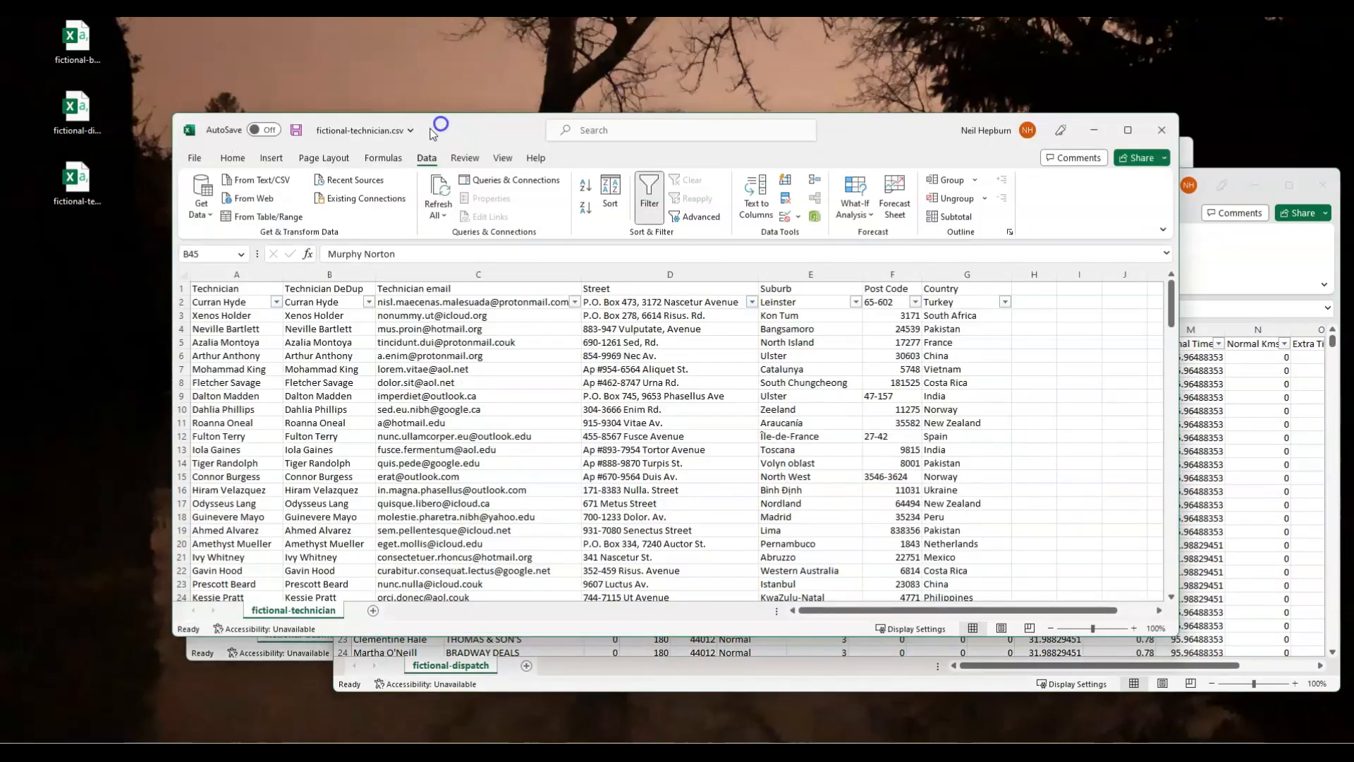
left_click(275, 302)
left_click(196, 450)
type("mur")
left_click(191, 601)
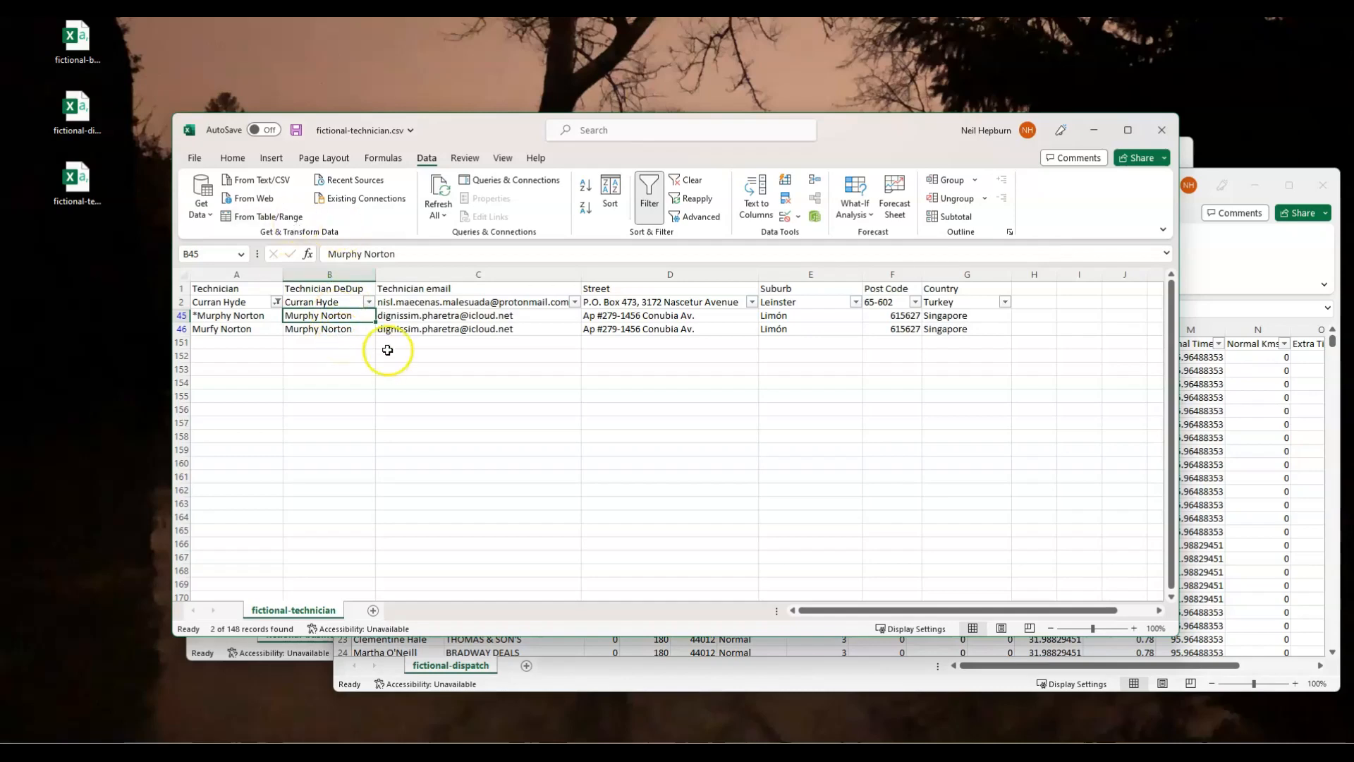
left_click(276, 302)
left_click(113, 395)
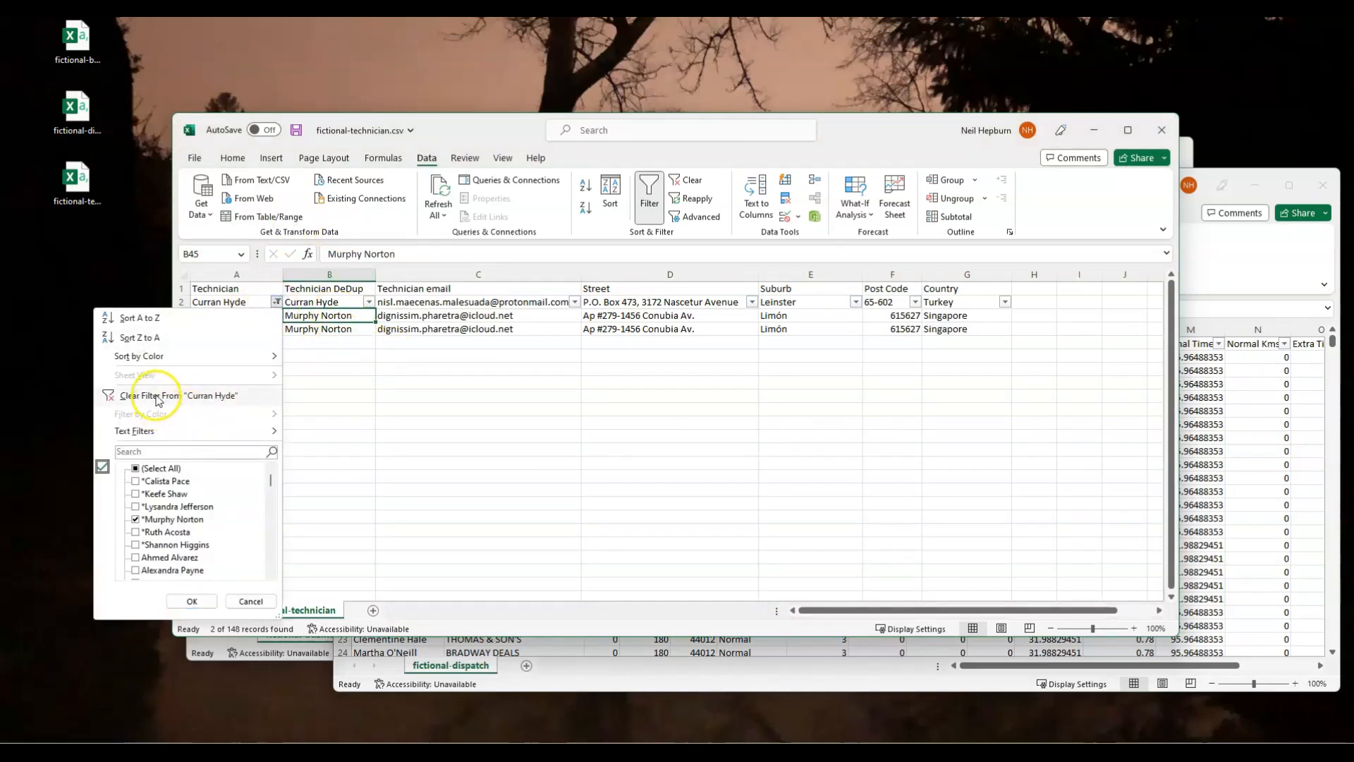
Filter the Business ID column of fictional-dispatch.csv to blank entries only, inspect those rows and clear the filter.
left_click(873, 130)
left_click_drag(873, 130, 783, 274)
left_click_drag(593, 185, 496, 117)
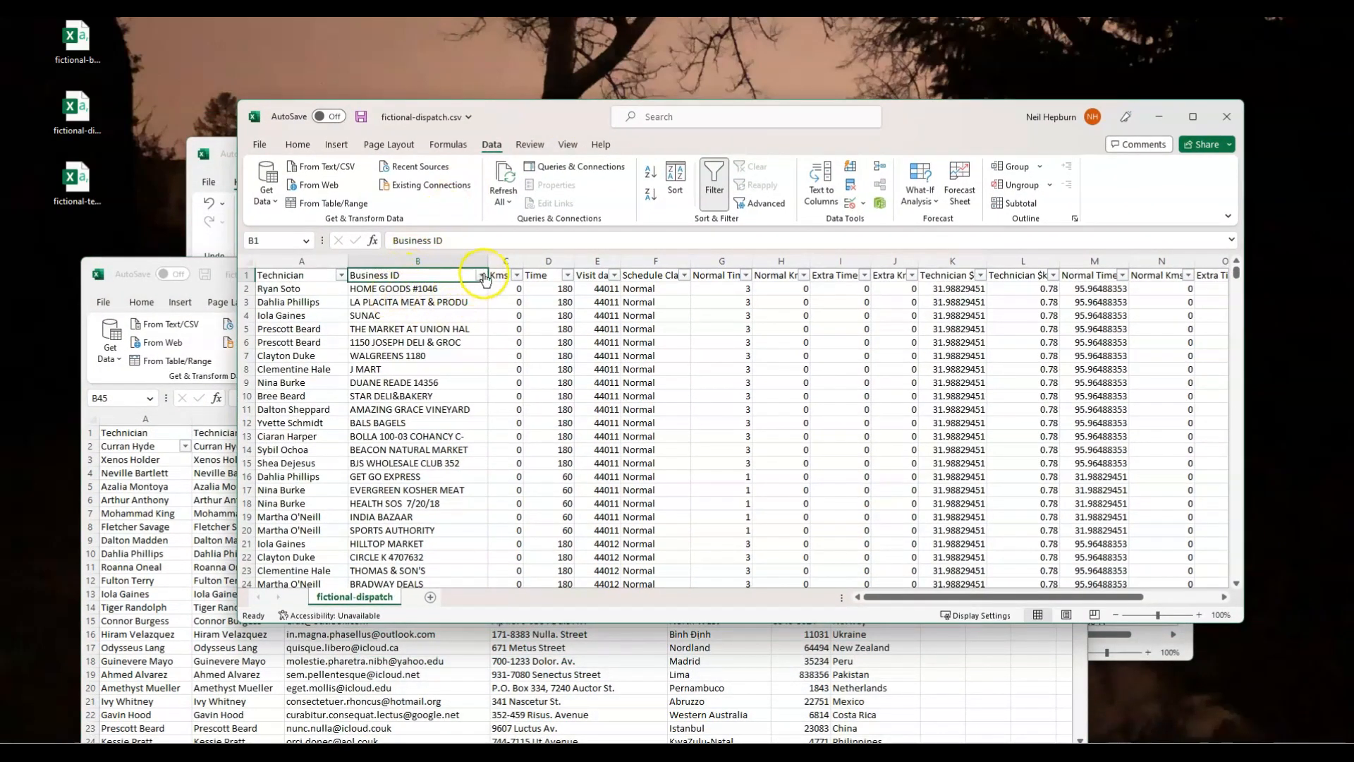
left_click(482, 275)
left_click(340, 441)
left_click_drag(476, 451, 474, 540)
left_click(360, 544)
left_click(395, 573)
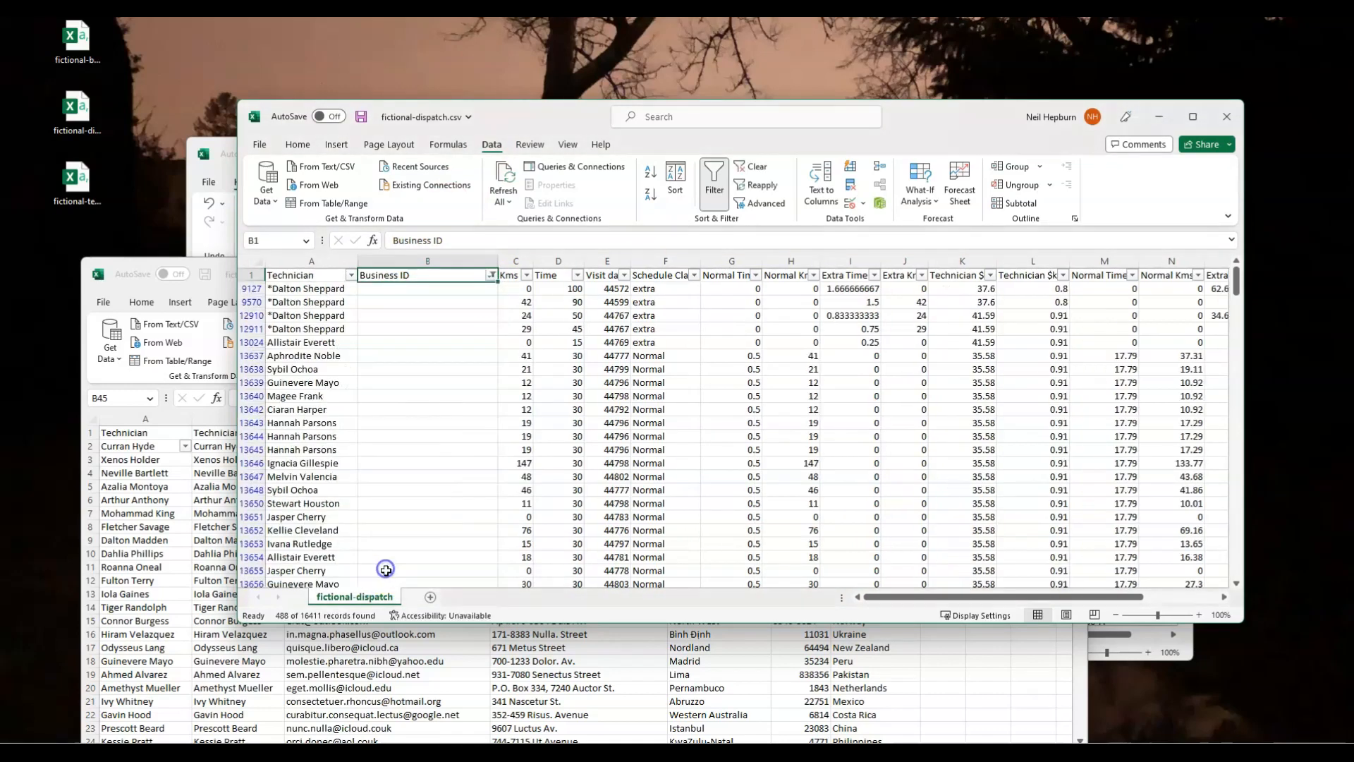
left_click(491, 275)
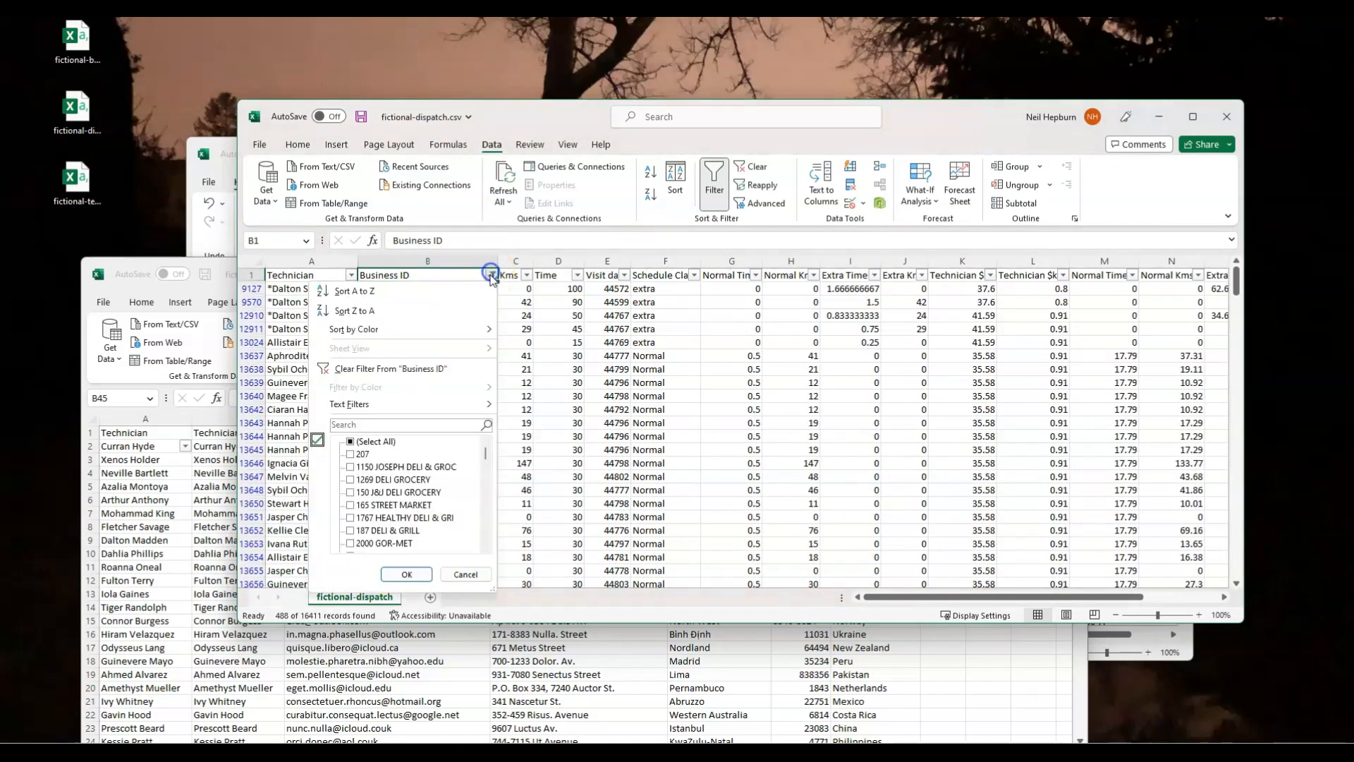
left_click(392, 368)
Turn on column filters in fictional-business.csv and review the values of the Business ID column.
left_click_drag(524, 123, 811, 158)
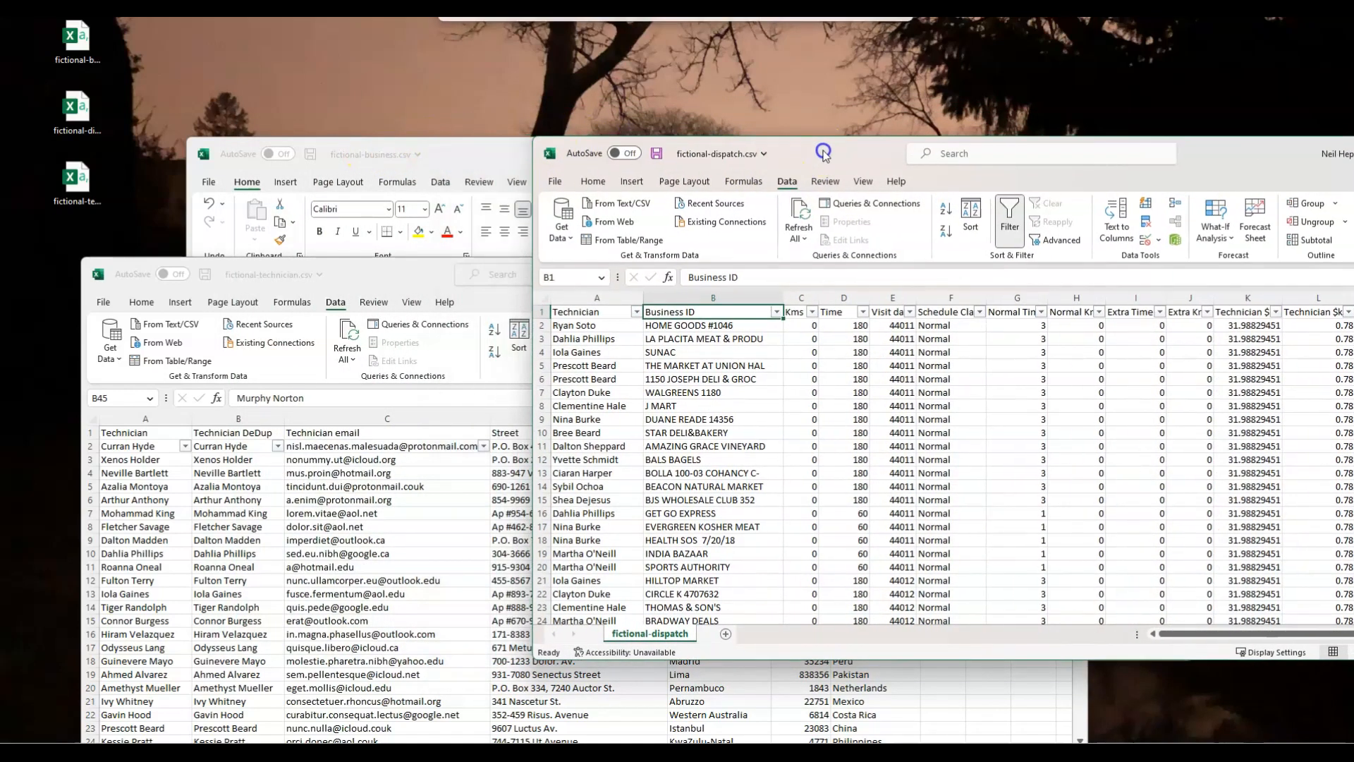
left_click_drag(472, 151, 399, 103)
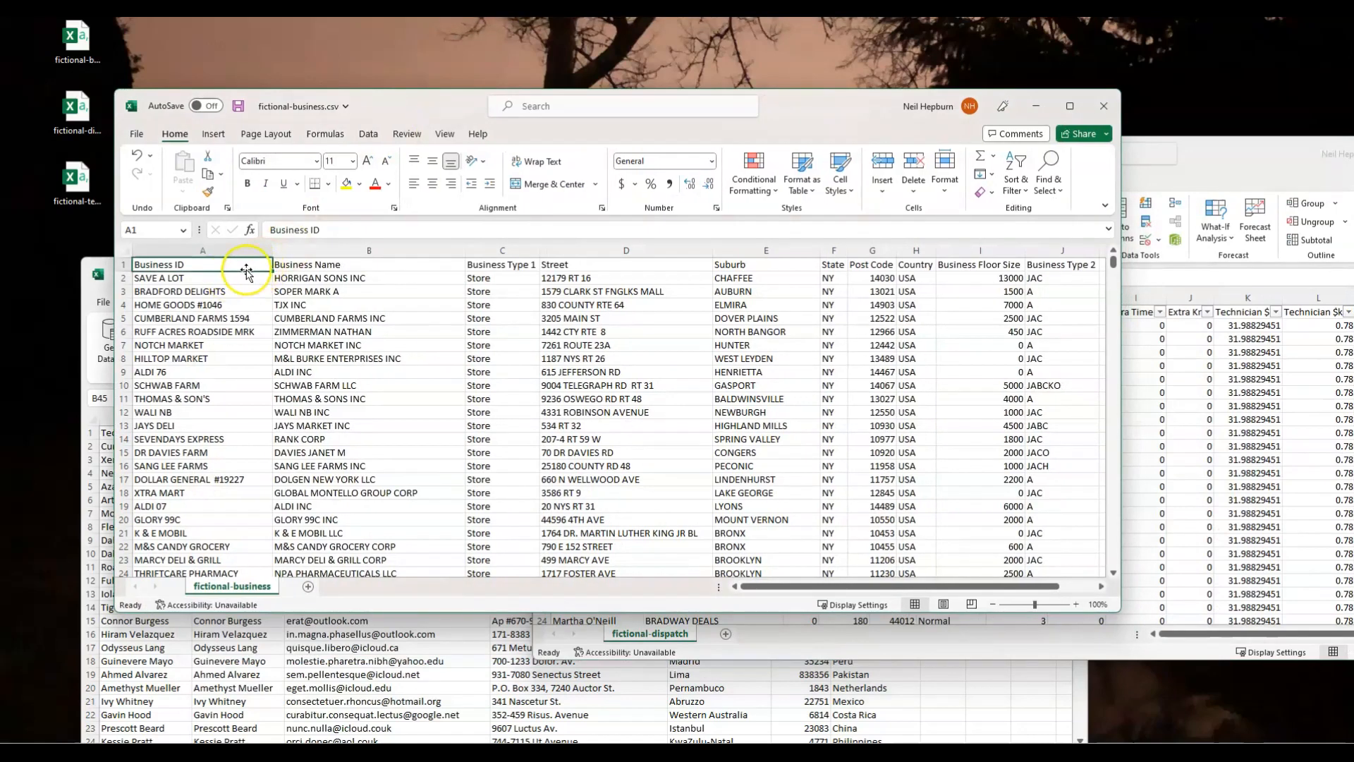
left_click(368, 134)
left_click(591, 166)
left_click(266, 265)
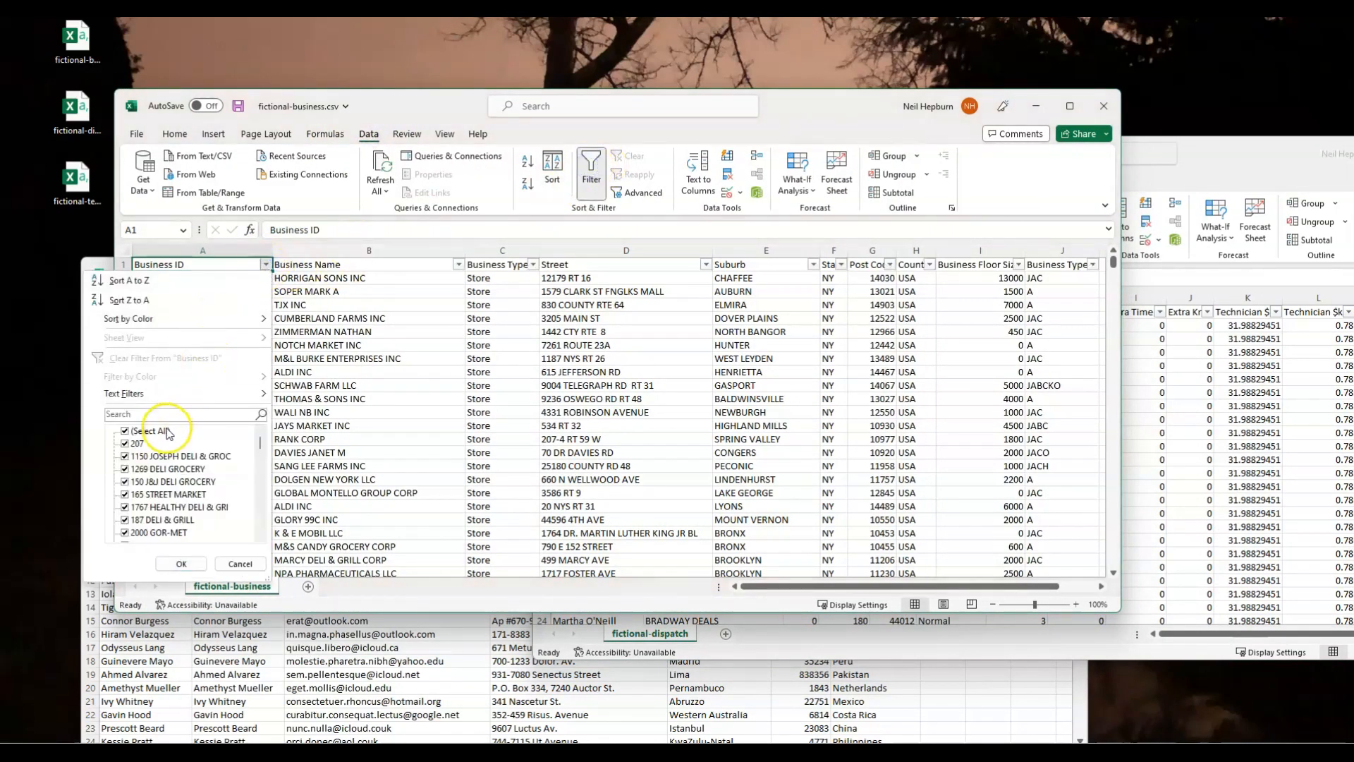
left_click(240, 563)
left_click_drag(431, 102, 519, 110)
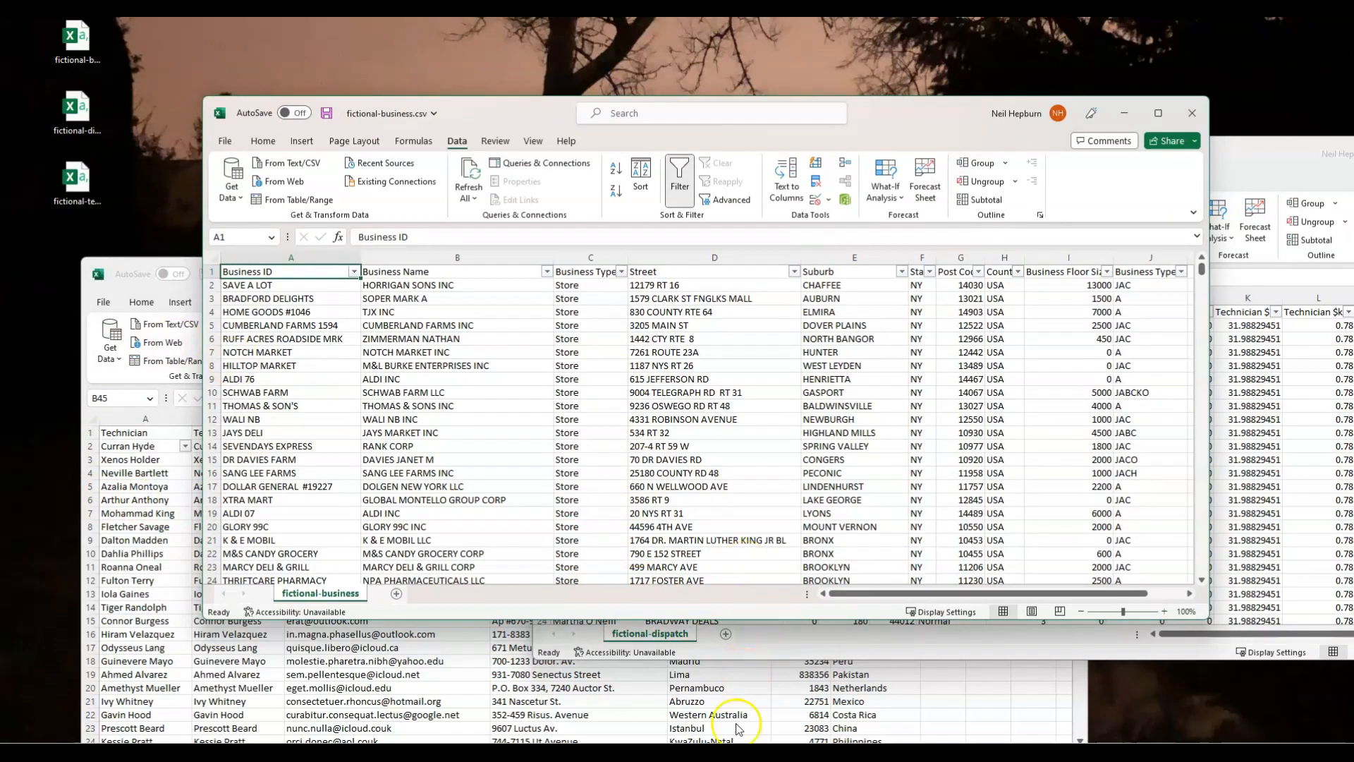
Switch to EasyMorph, import fictional-technician.csv into the empty Clean Data project, and maximise the window.
mouse_move(759, 753)
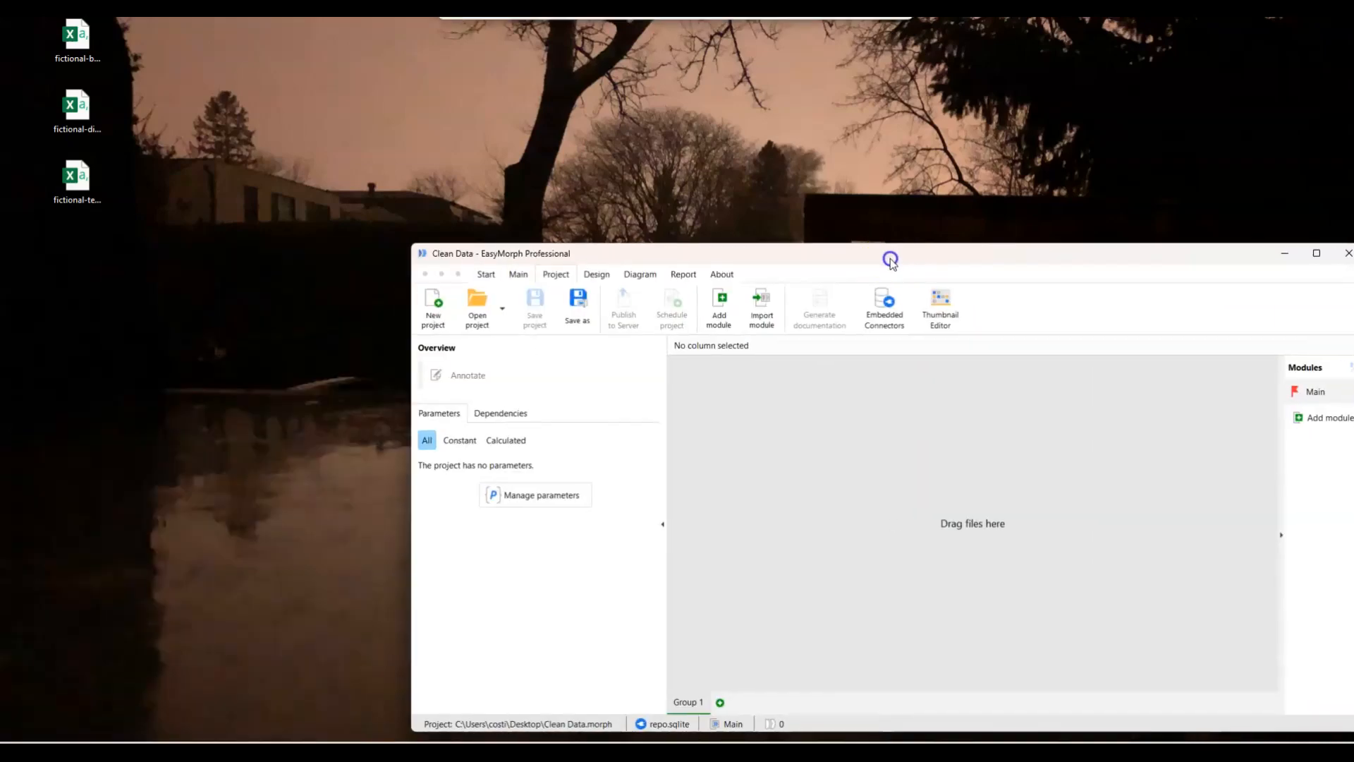
left_click_drag(891, 261, 761, 97)
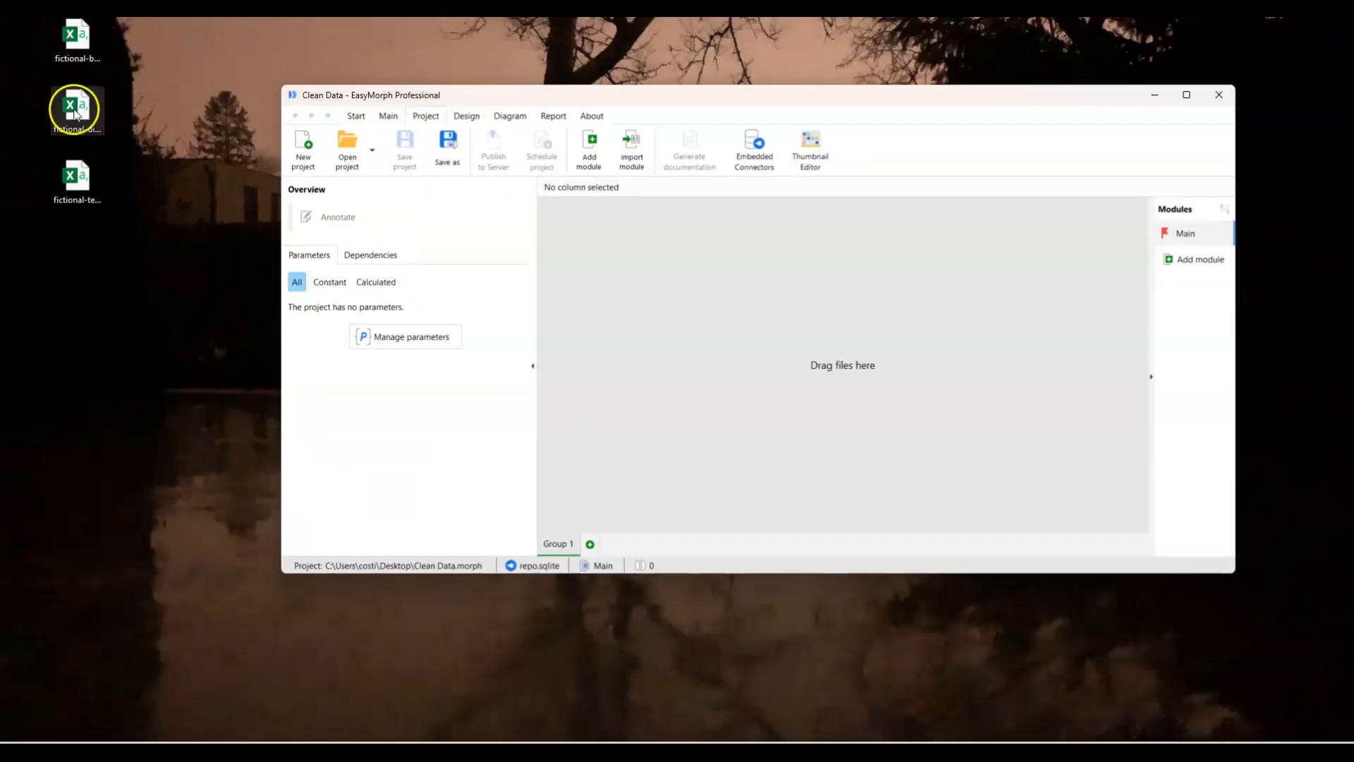
left_click_drag(74, 177, 695, 297)
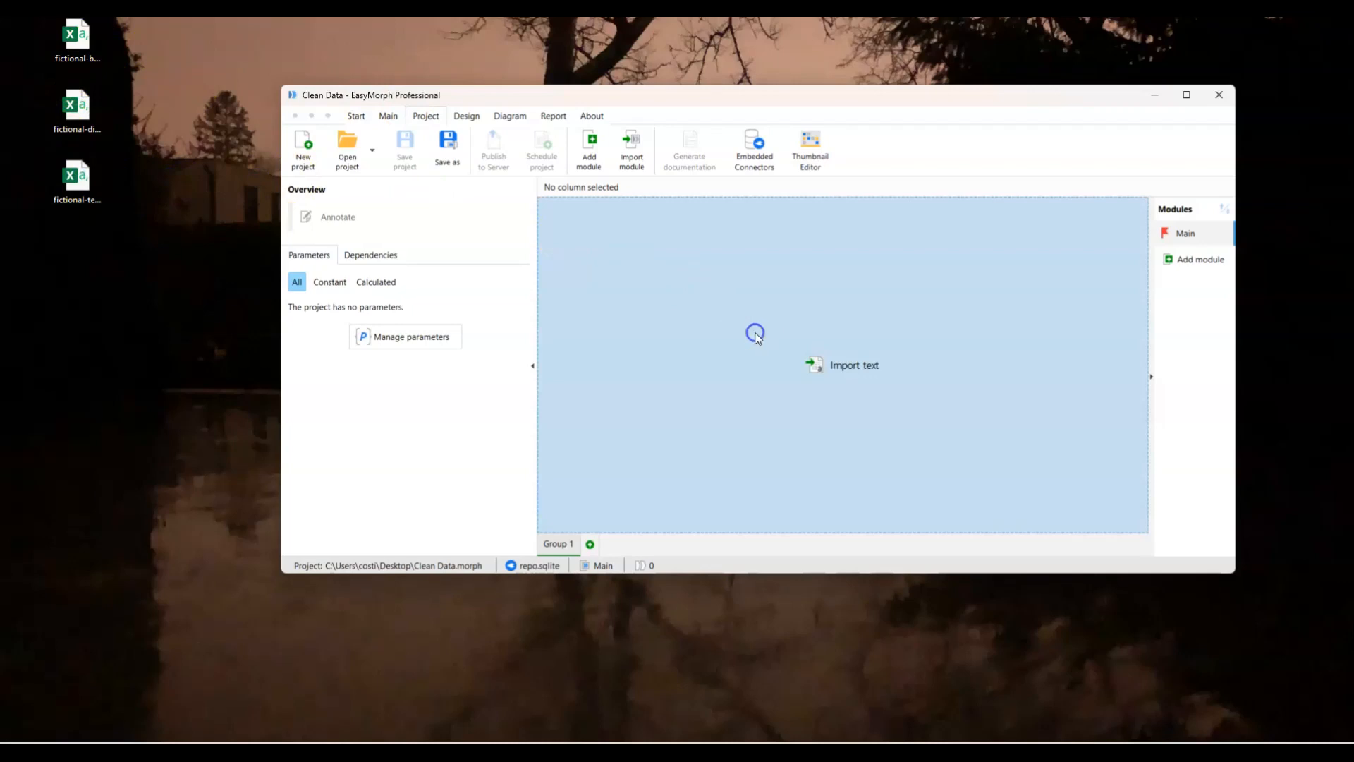
left_click_drag(754, 337, 756, 337)
left_click(1186, 95)
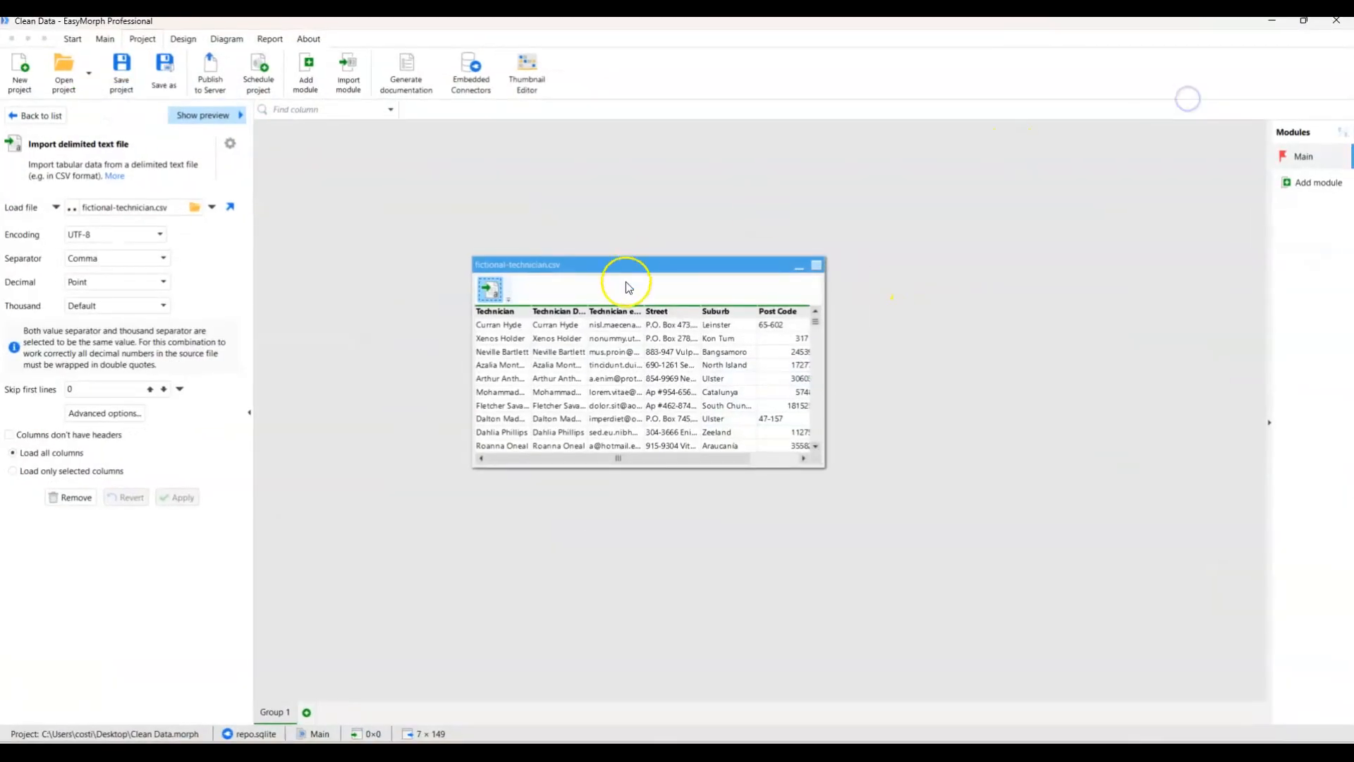
left_click_drag(640, 265, 569, 246)
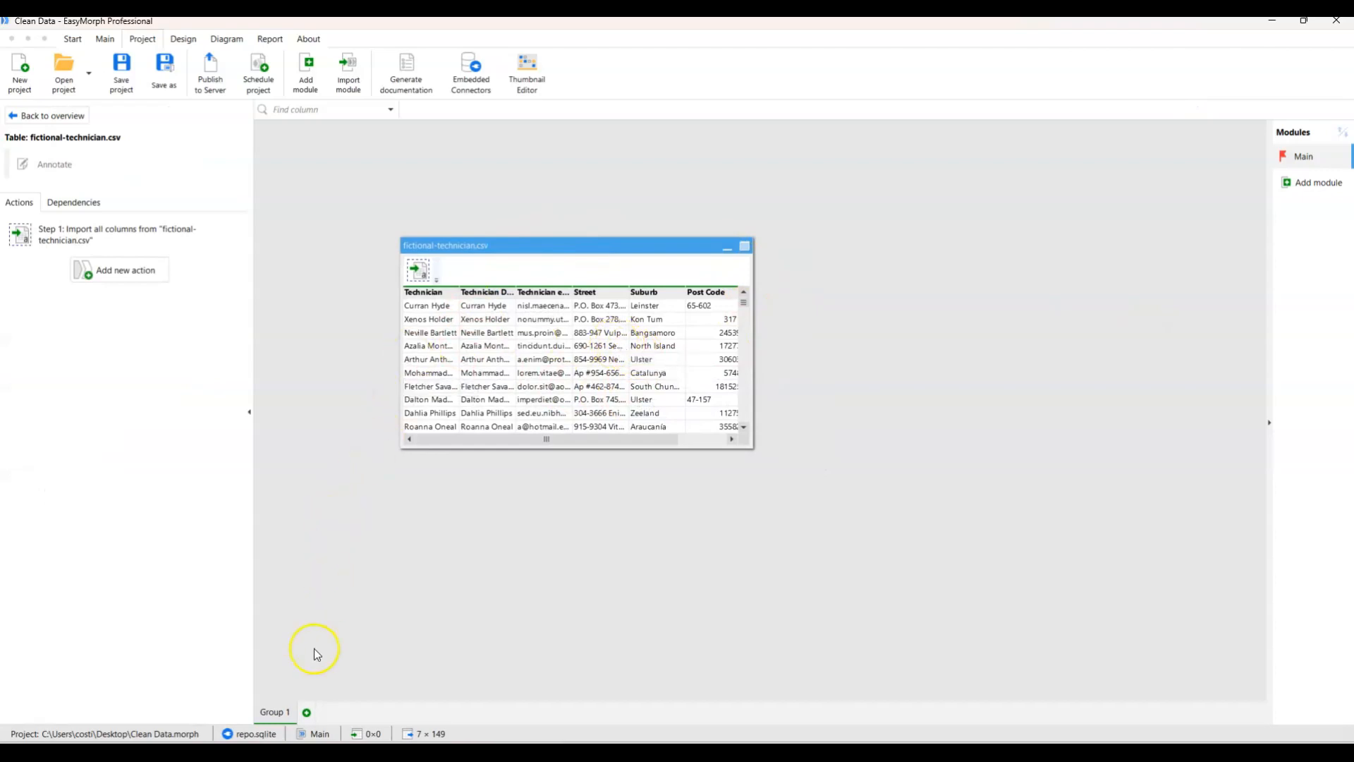
mouse_move(438, 738)
left_click_drag(492, 253, 528, 264)
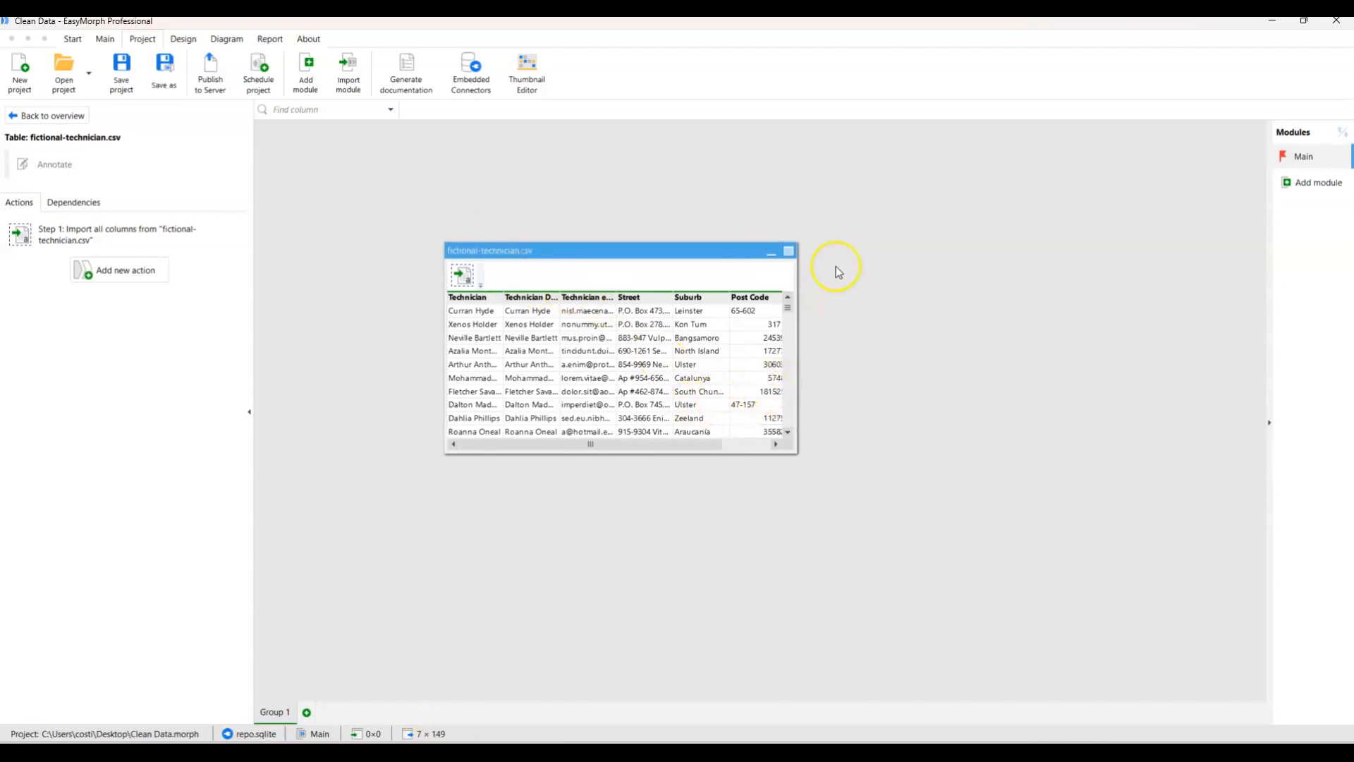
Open the technician table in Analysis View and add filters for the Technician and Technician DeDup columns.
left_click(790, 252)
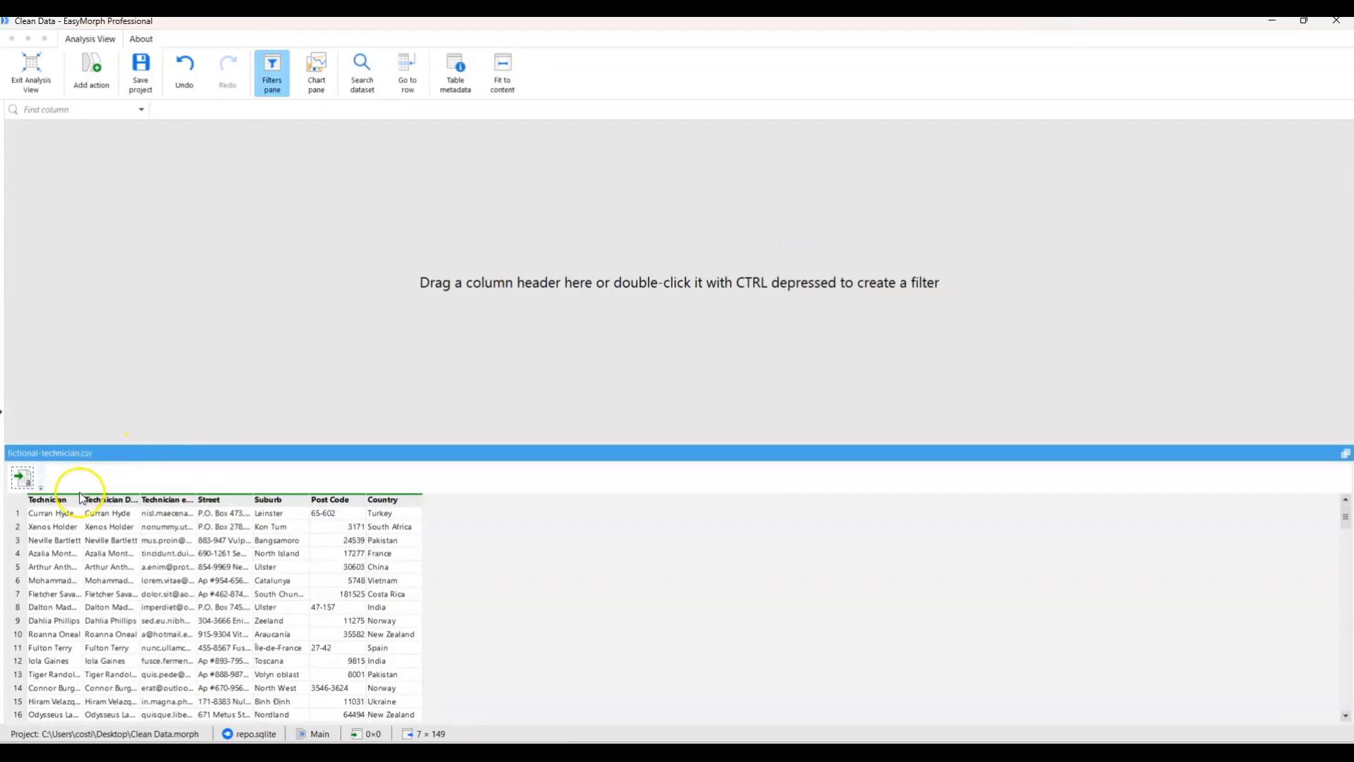
left_click_drag(59, 499, 109, 272)
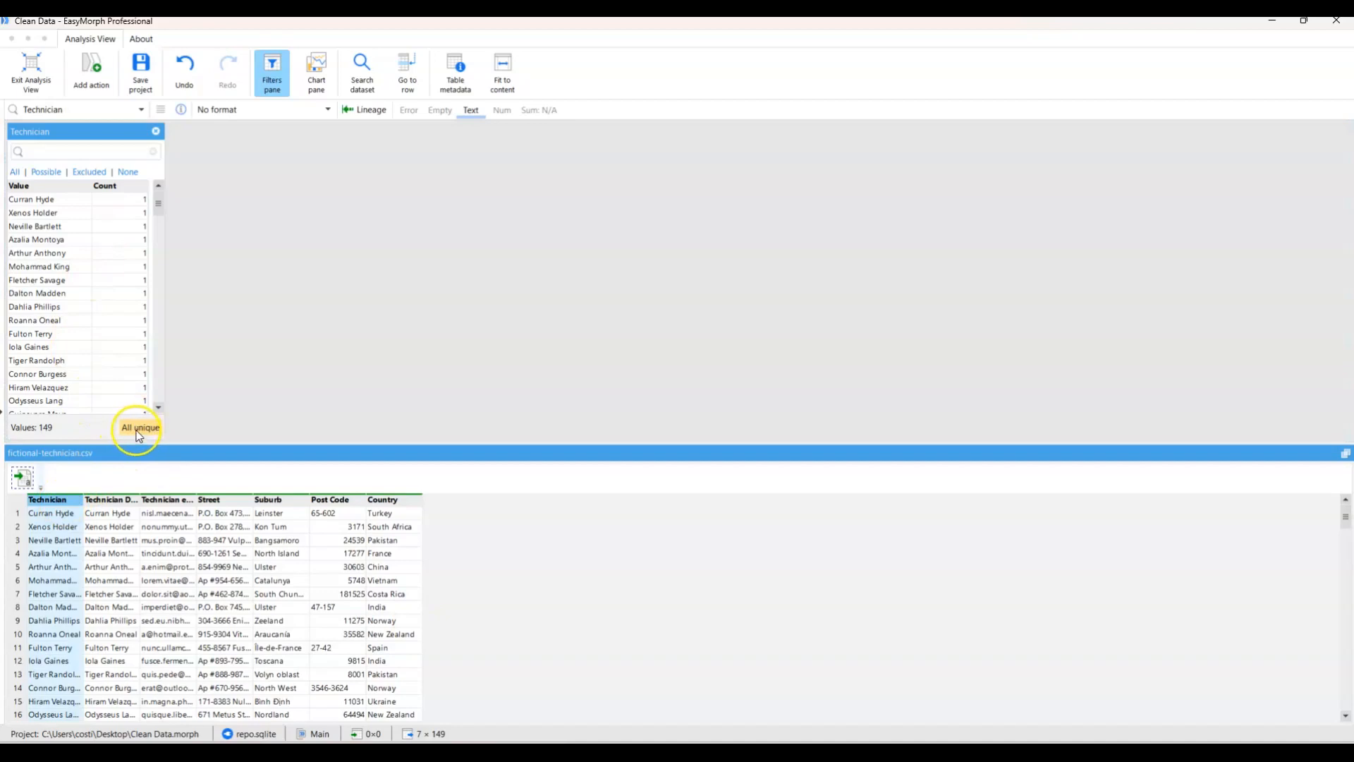
left_click_drag(111, 500, 325, 315)
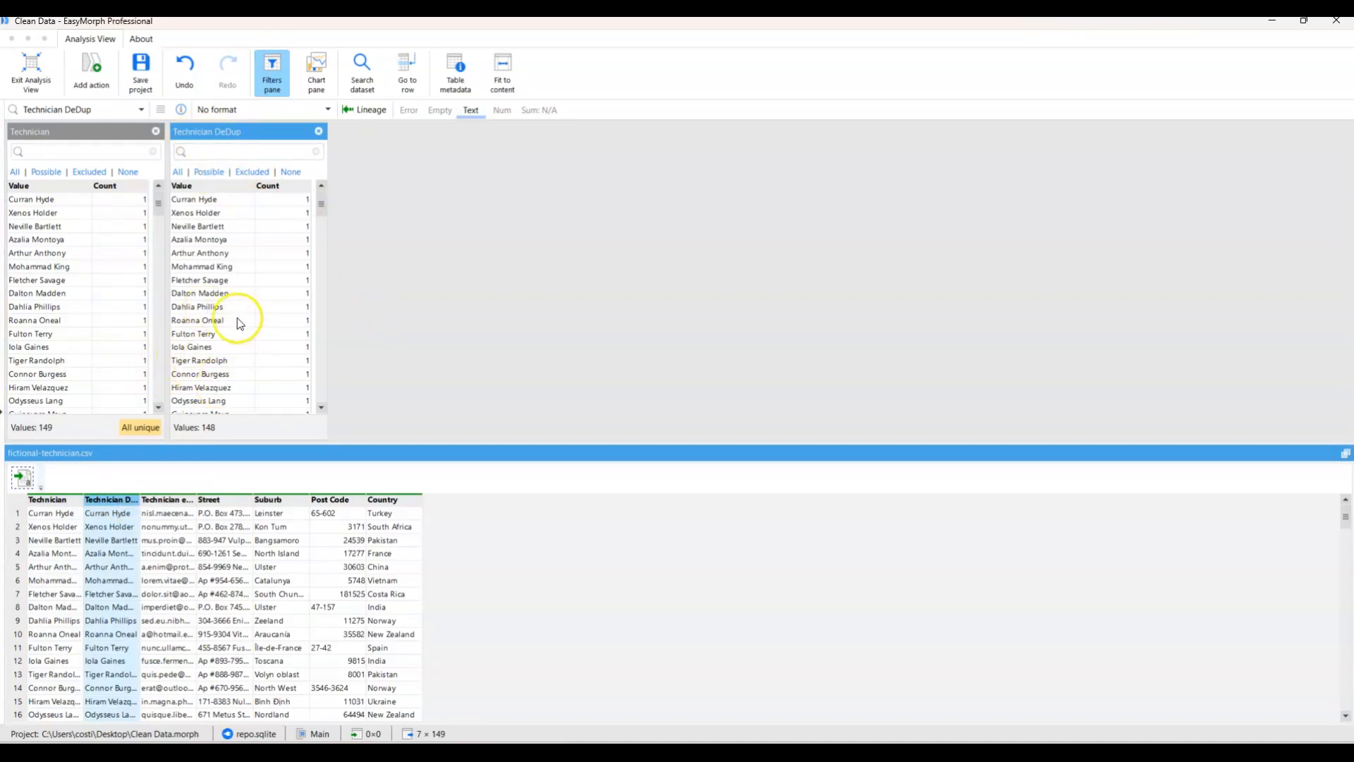
Review the table metadata for the distinct, unique, empty and error figures of each technician column.
left_click(457, 70)
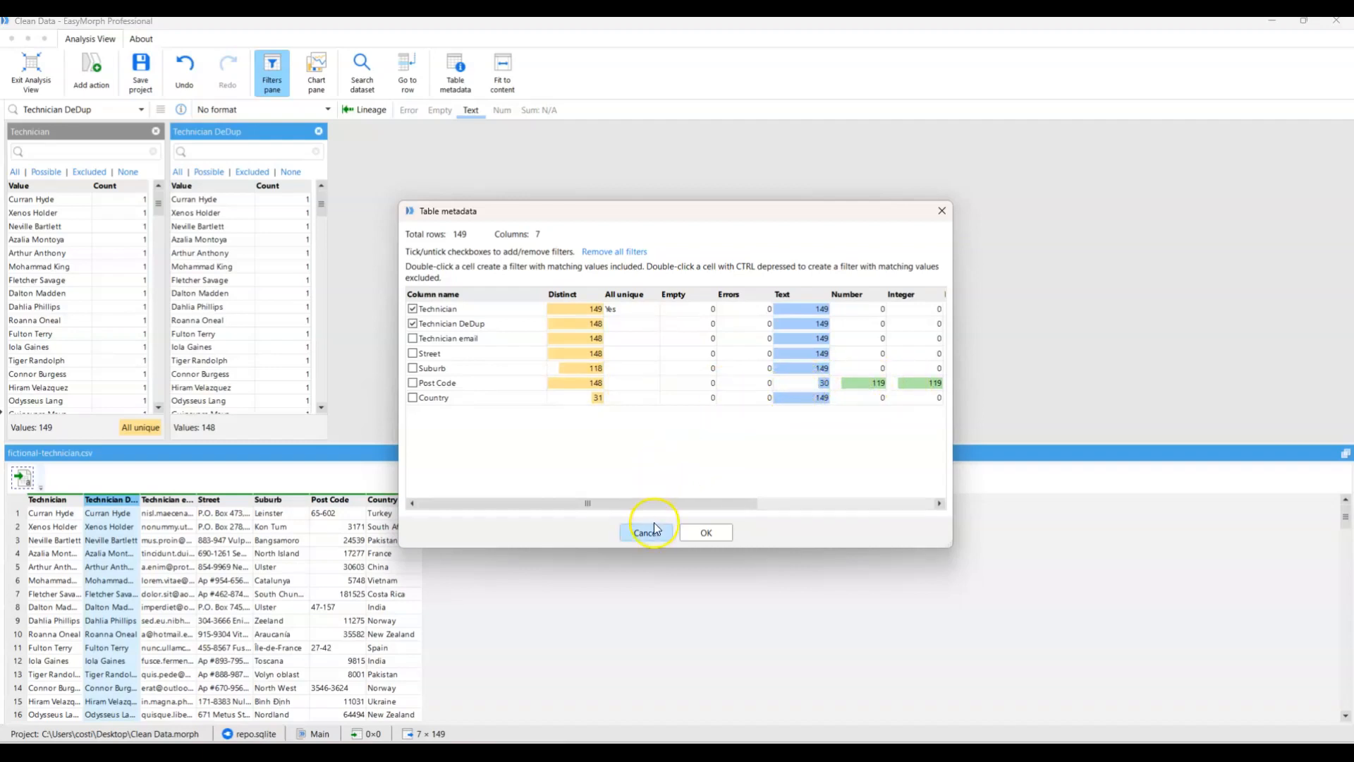
left_click(703, 533)
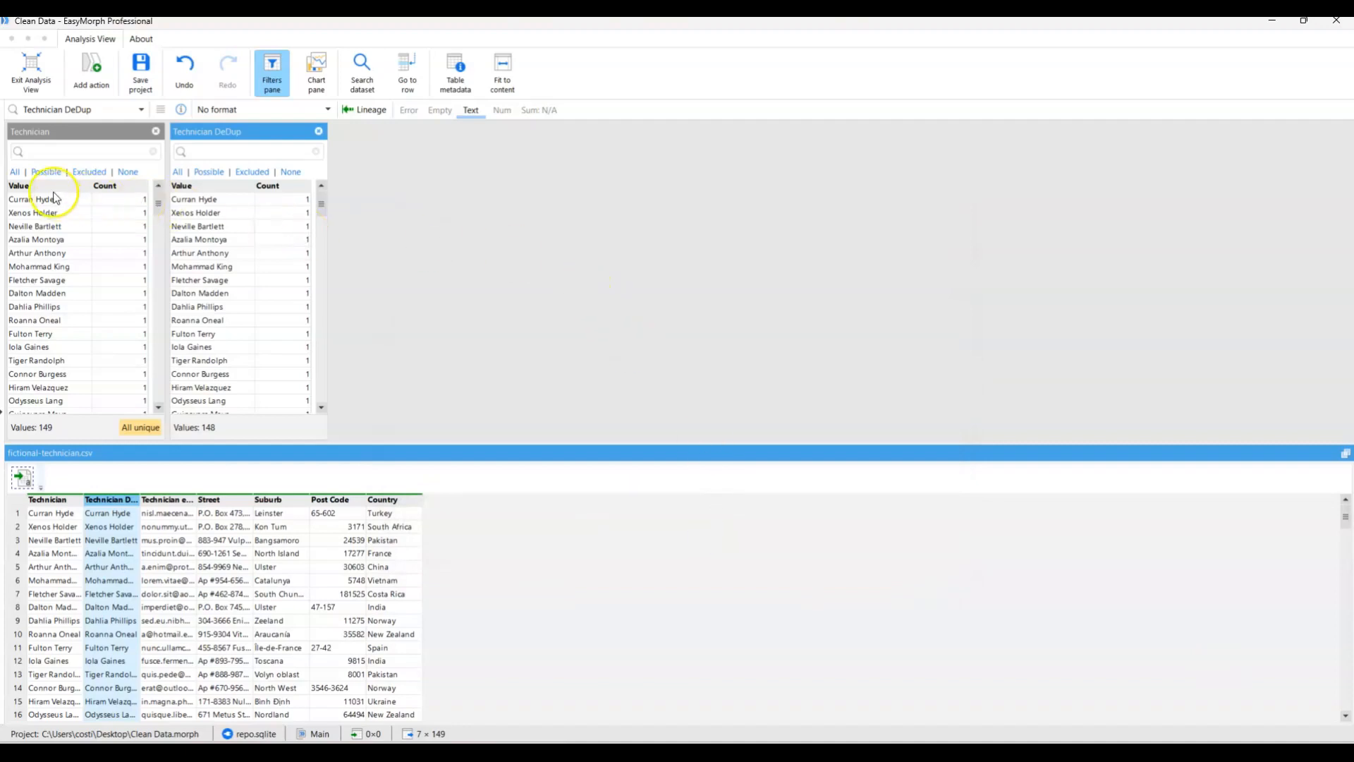
Filter the Technician column to all values containing an asterisk.
left_click(32, 153)
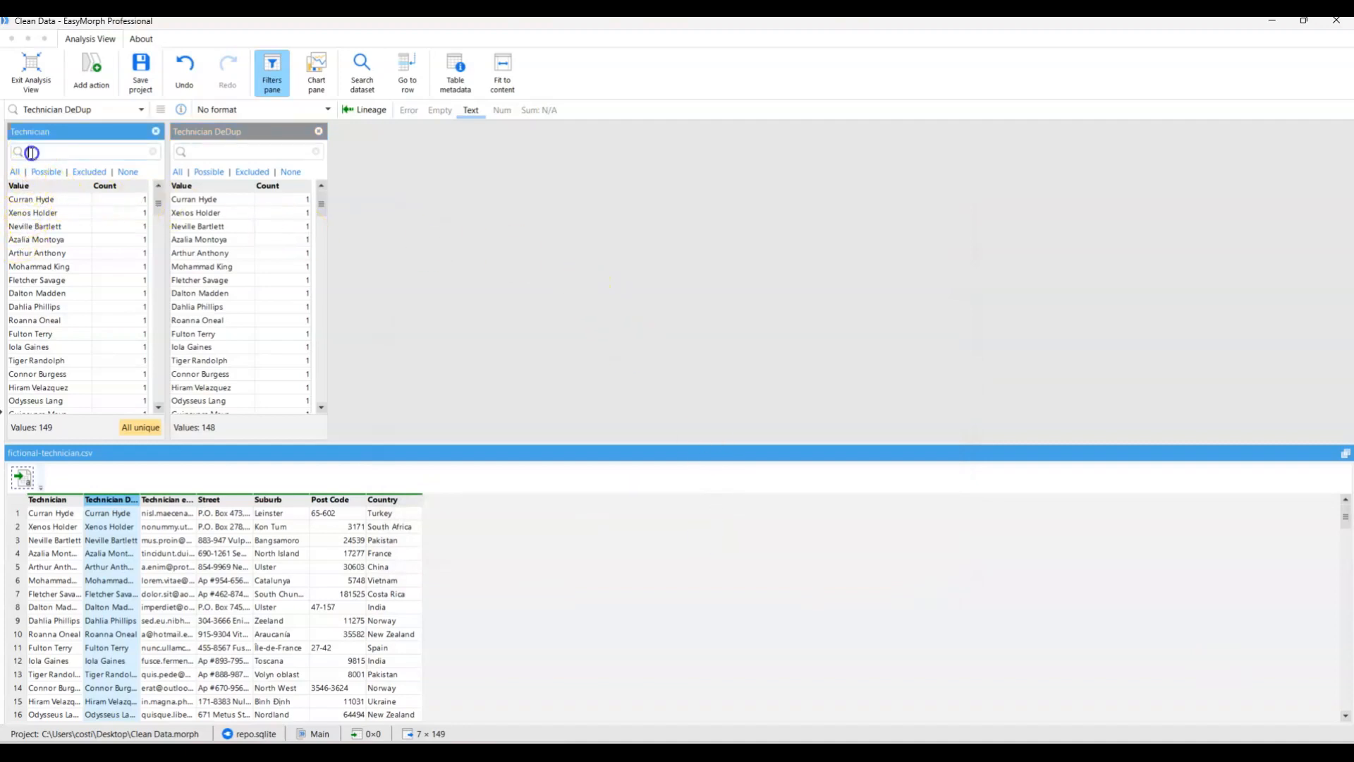
type("*")
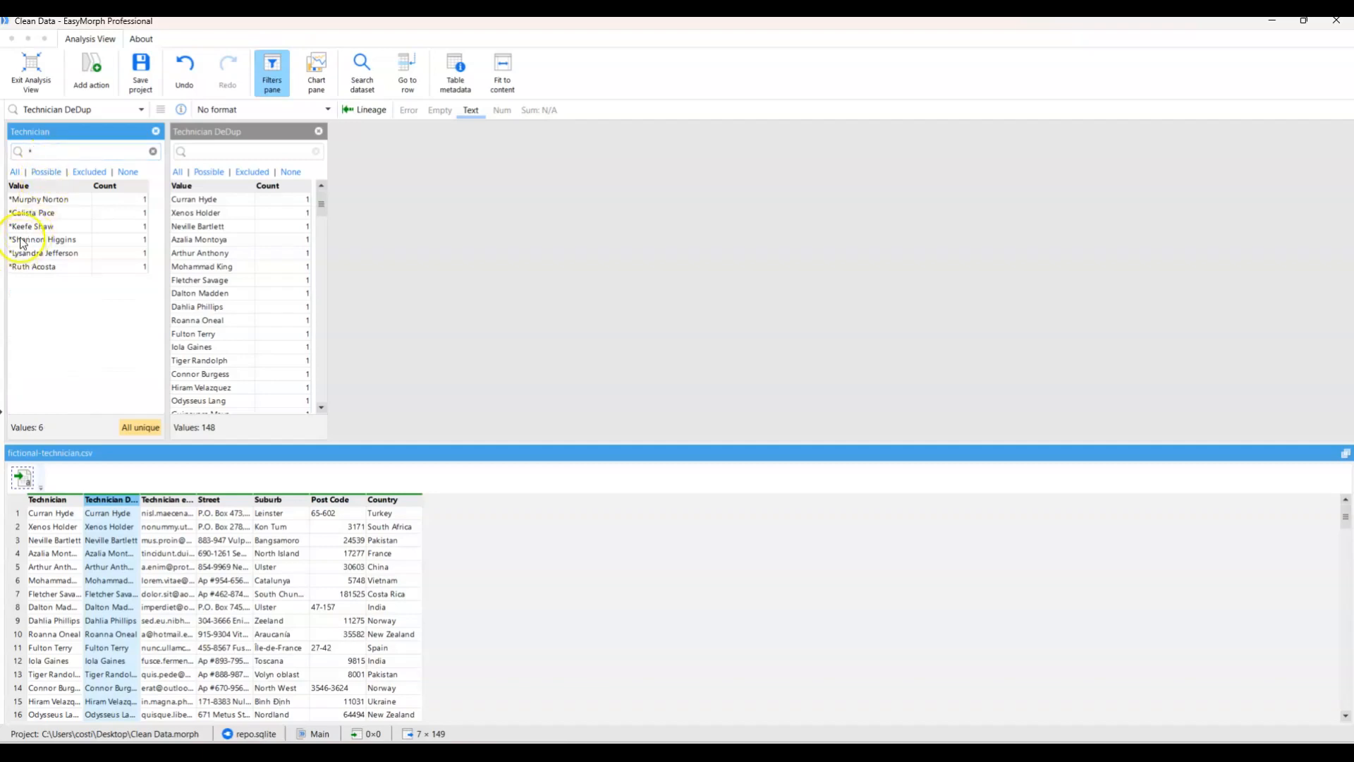
left_click(45, 173)
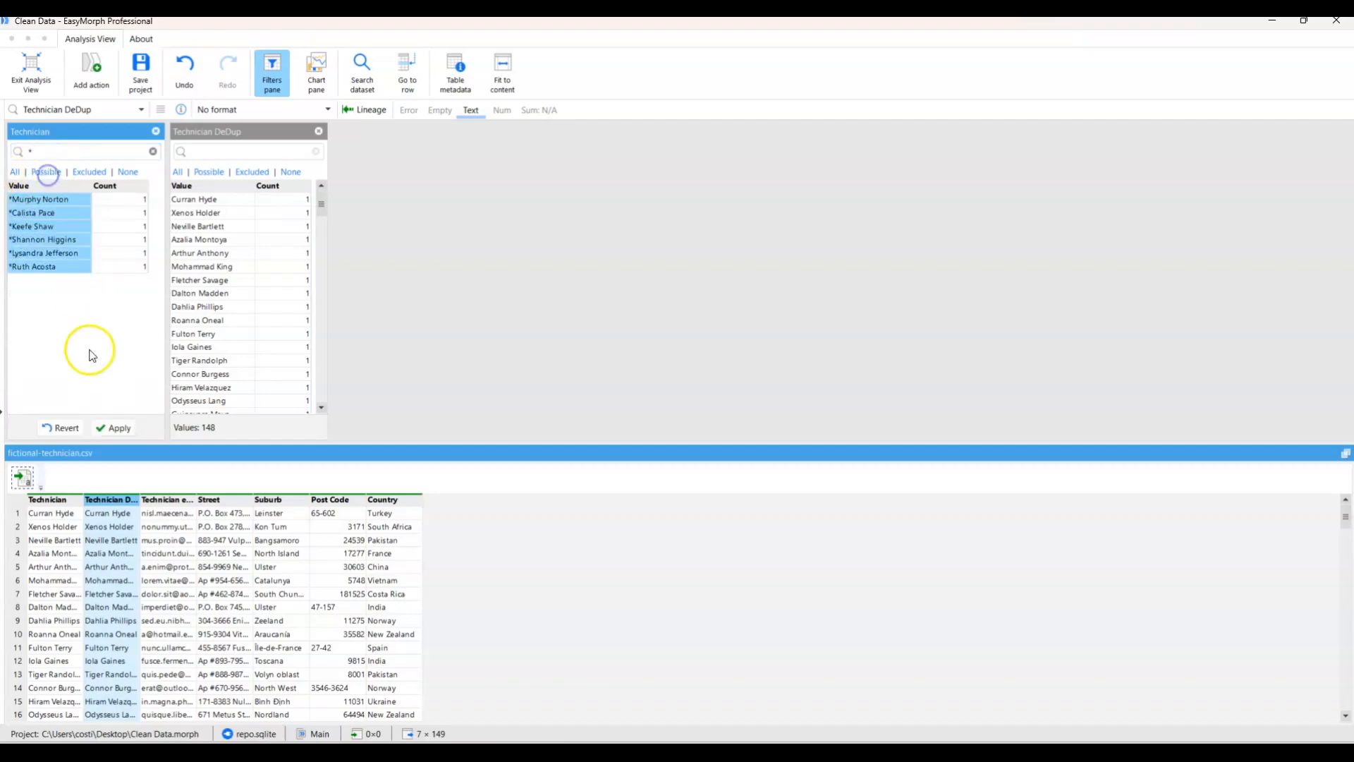
left_click(119, 427)
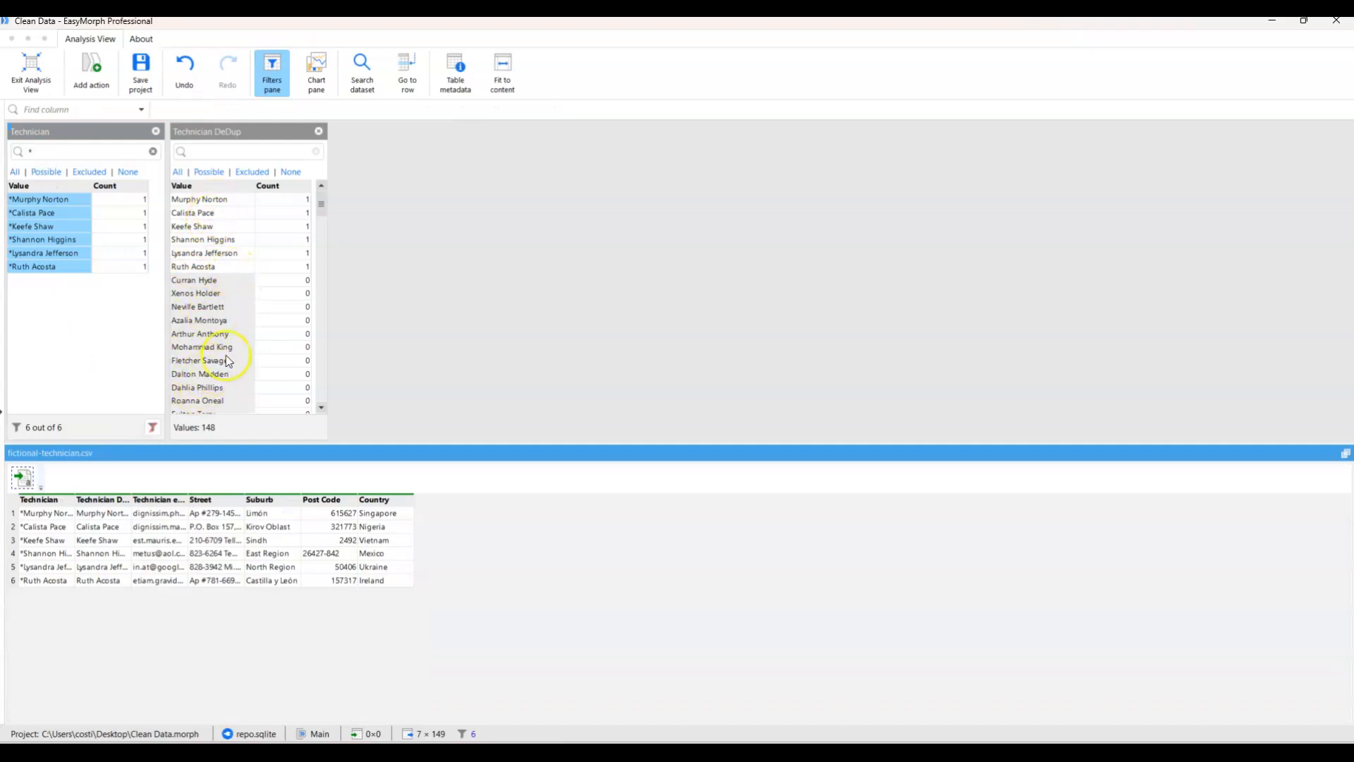
Select the excluded values in the Technician DeDup filter and apply the selection.
left_click(230, 133)
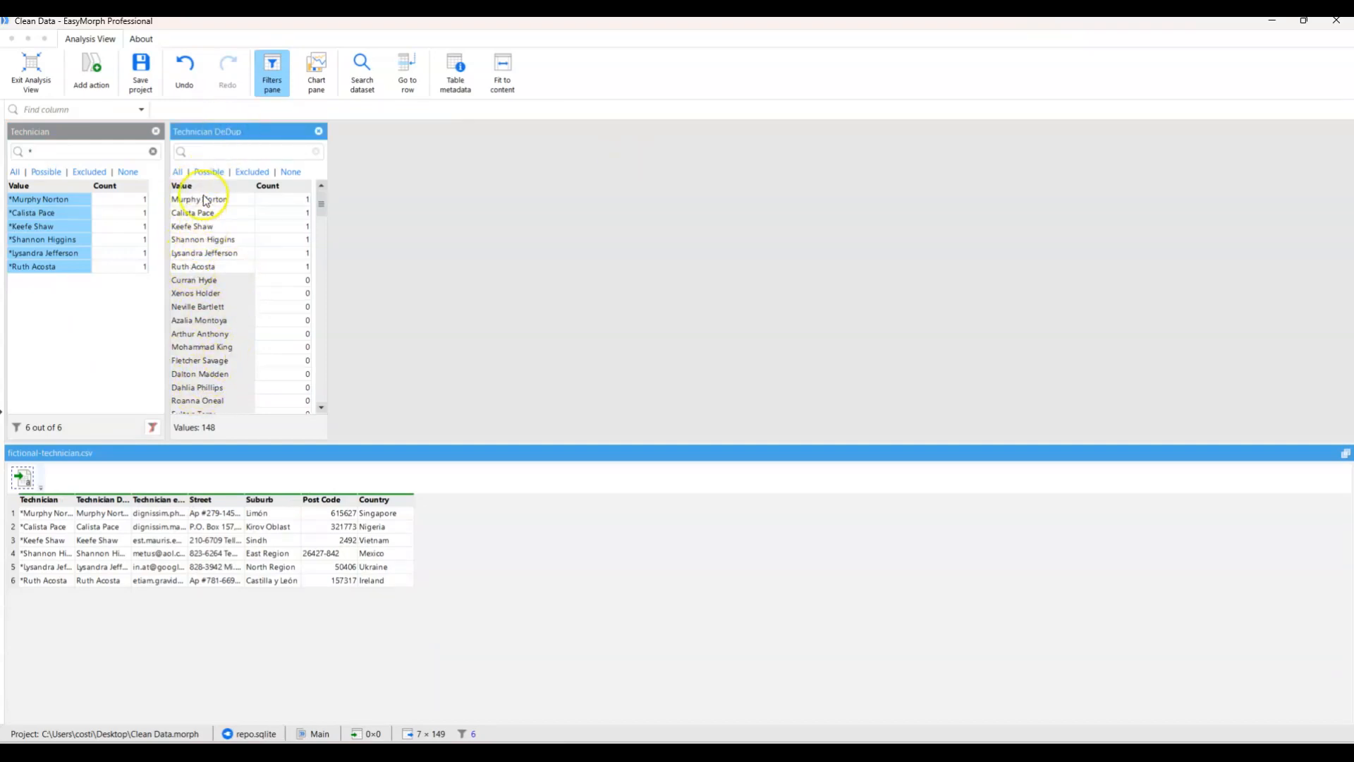
left_click(252, 172)
left_click(272, 427)
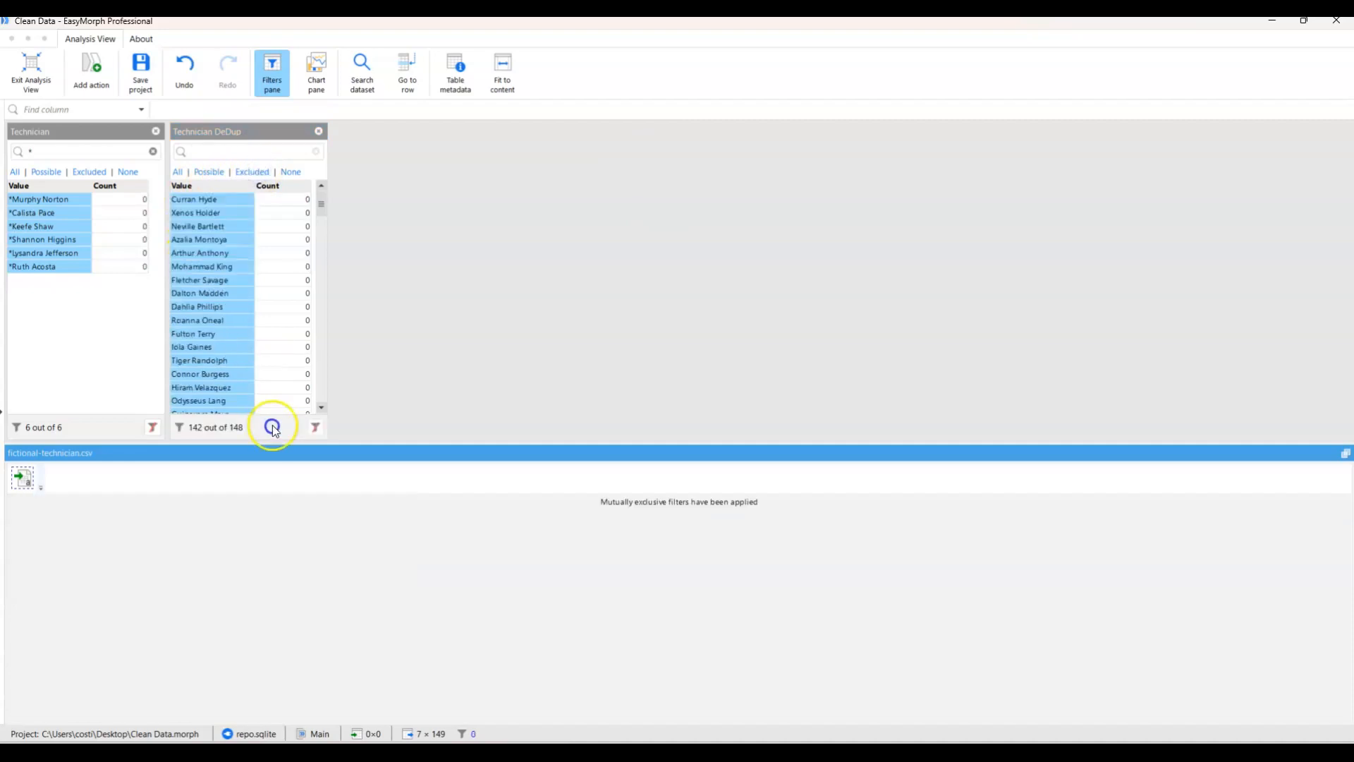
Clear the Technician filter along with its asterisk search, and leave Analysis View.
left_click(152, 427)
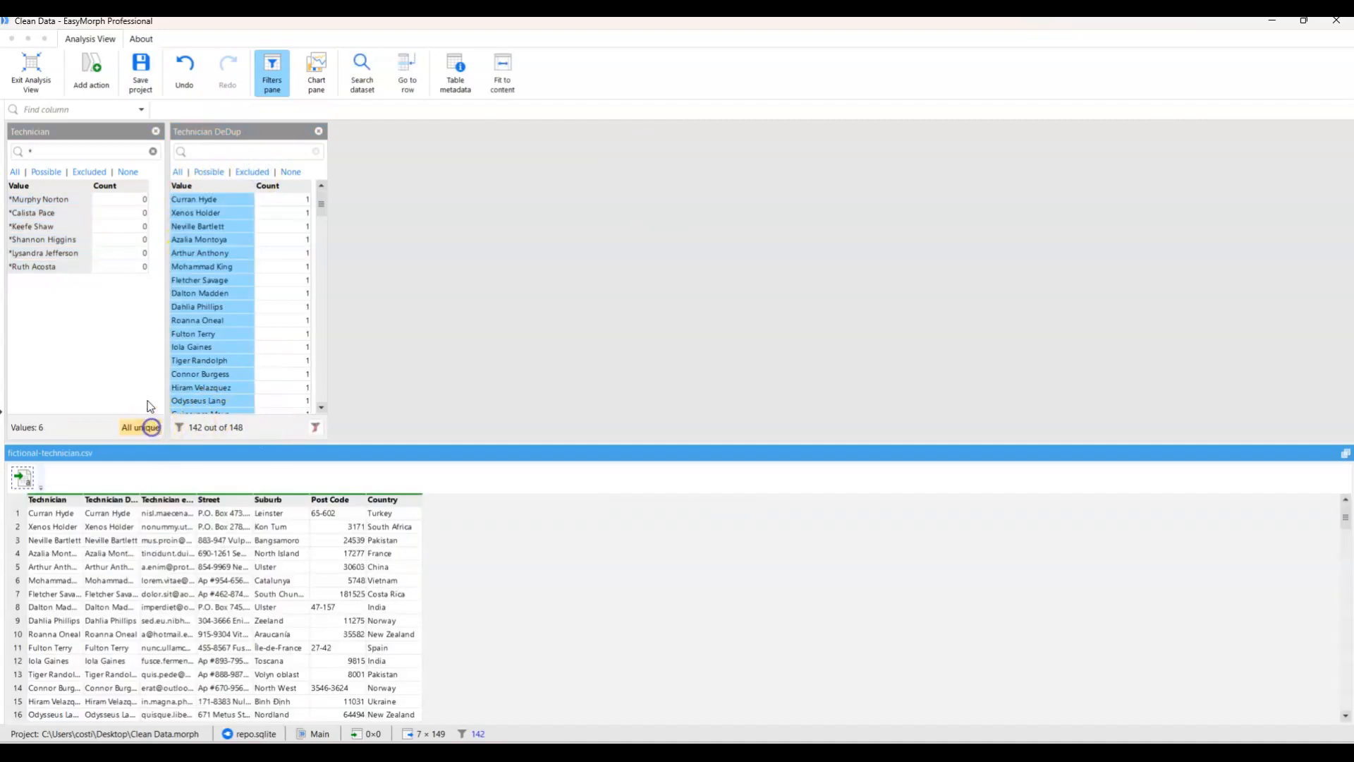
left_click(153, 150)
mouse_move(157, 205)
left_mouse_down()
mouse_move(146, 415)
mouse_move(164, 180)
left_mouse_up()
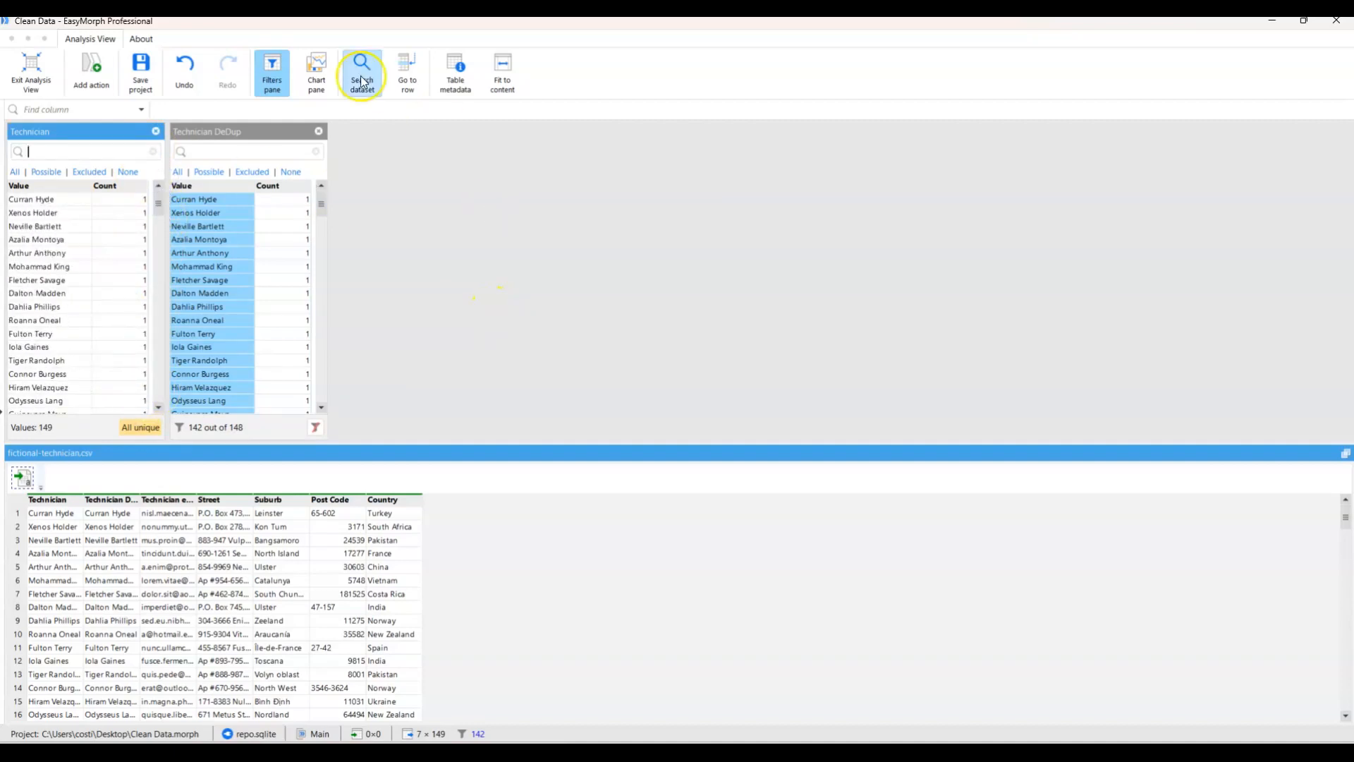
left_click(32, 73)
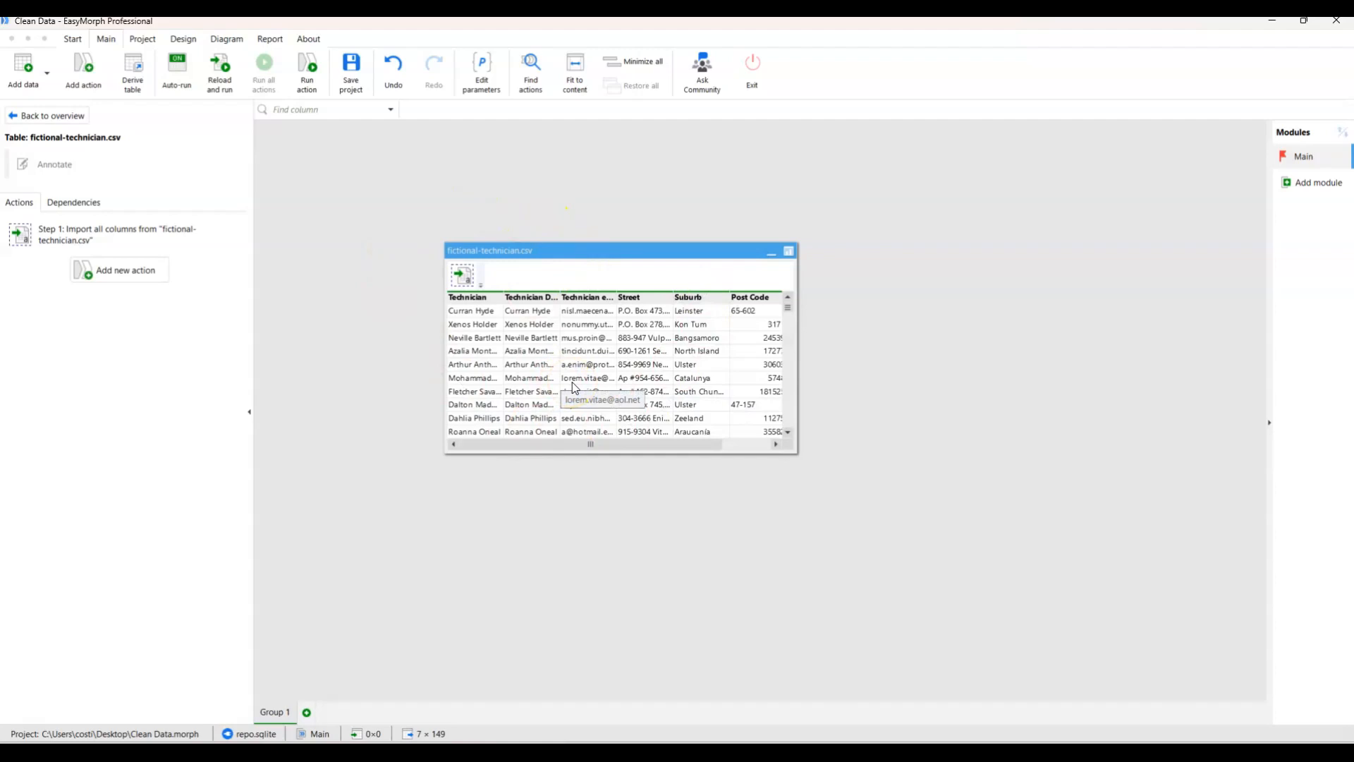
Derive a new table from fictional-technician.csv and place it to the right of the source table.
left_click_drag(580, 250, 506, 220)
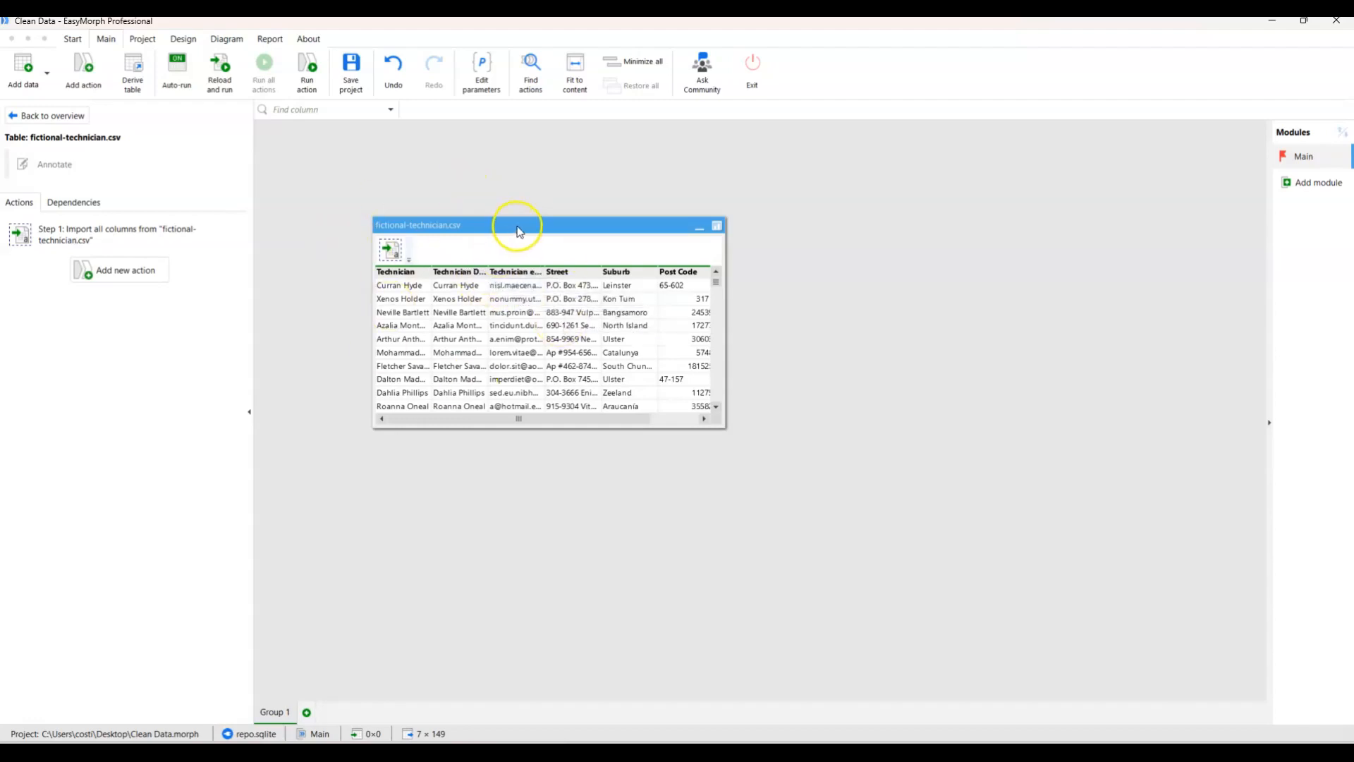
left_click_drag(517, 231, 502, 187)
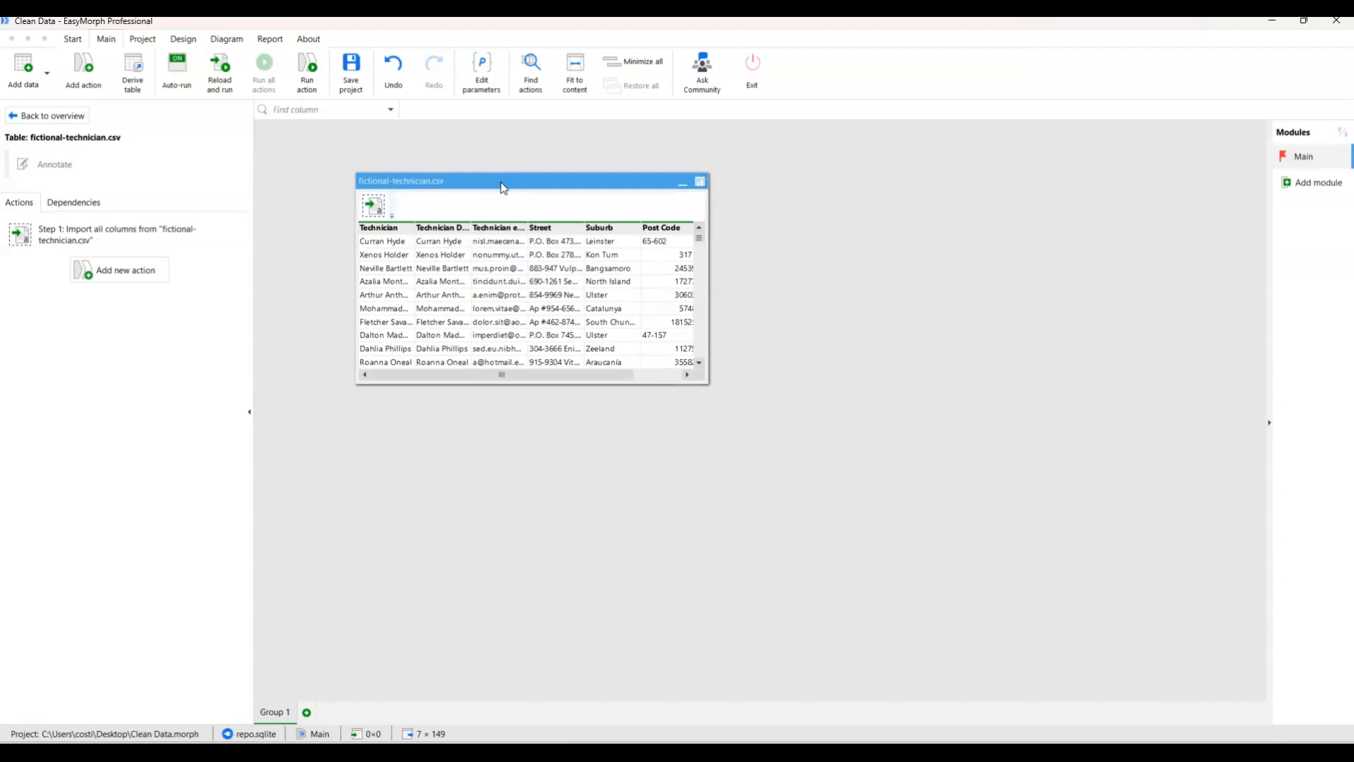
right_click(503, 187)
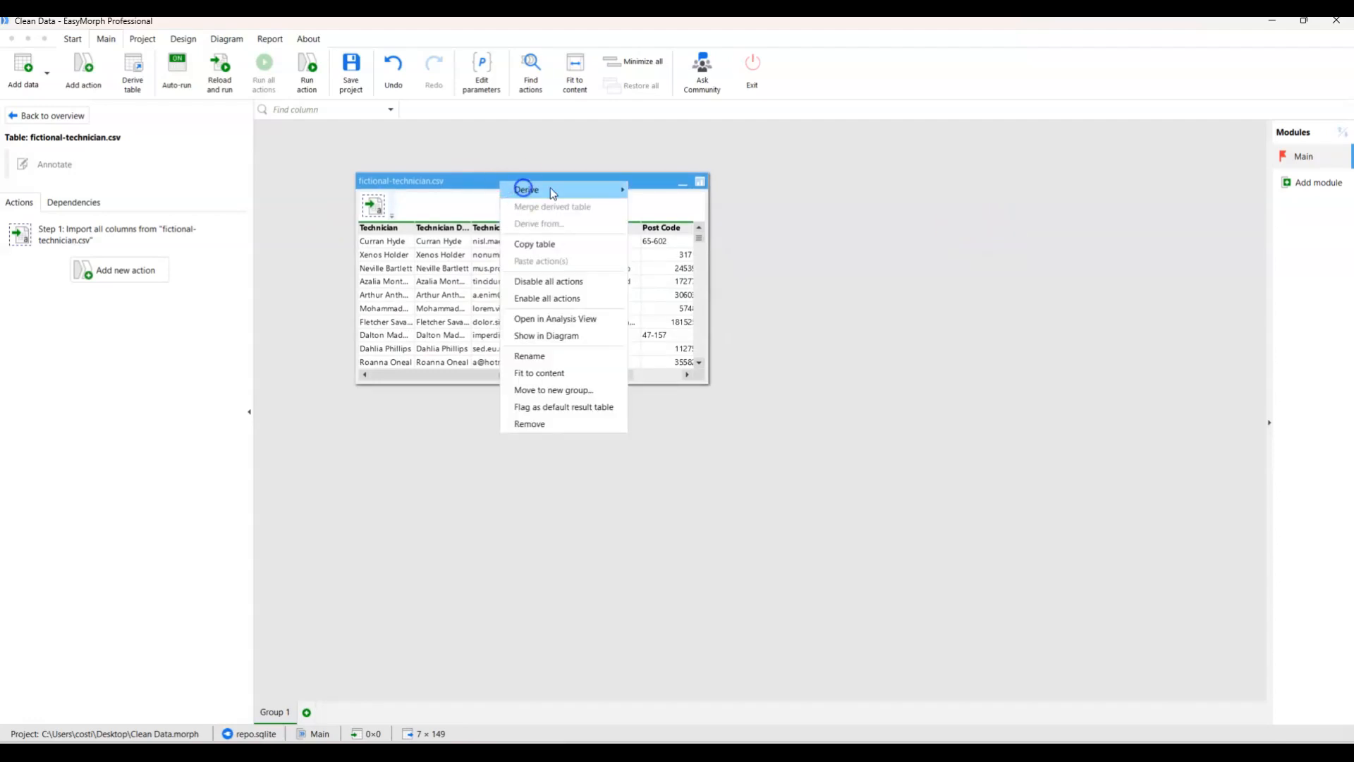
left_click(649, 189)
left_click_drag(846, 217, 911, 231)
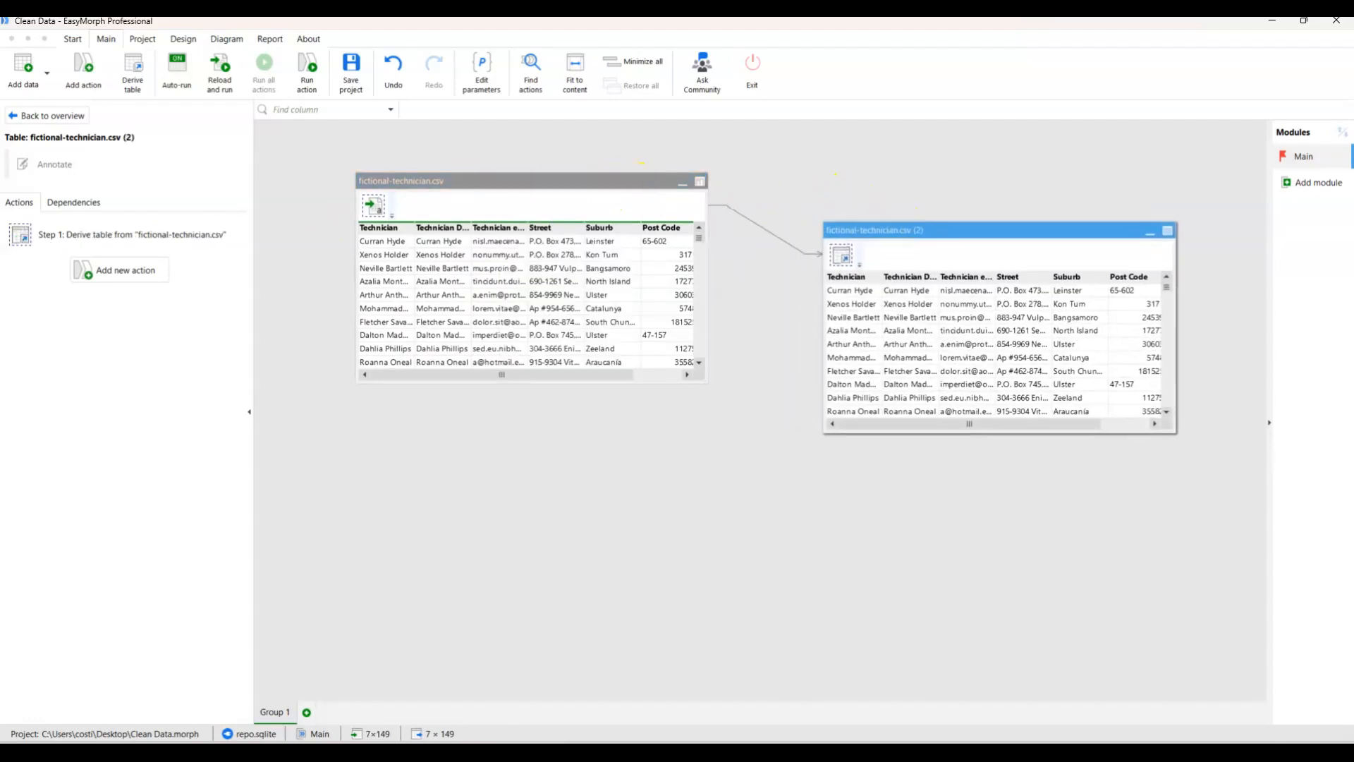
Rename the derived table as Dim-Technician and space it away from the source table on the canvas.
left_click_drag(641, 181, 595, 168)
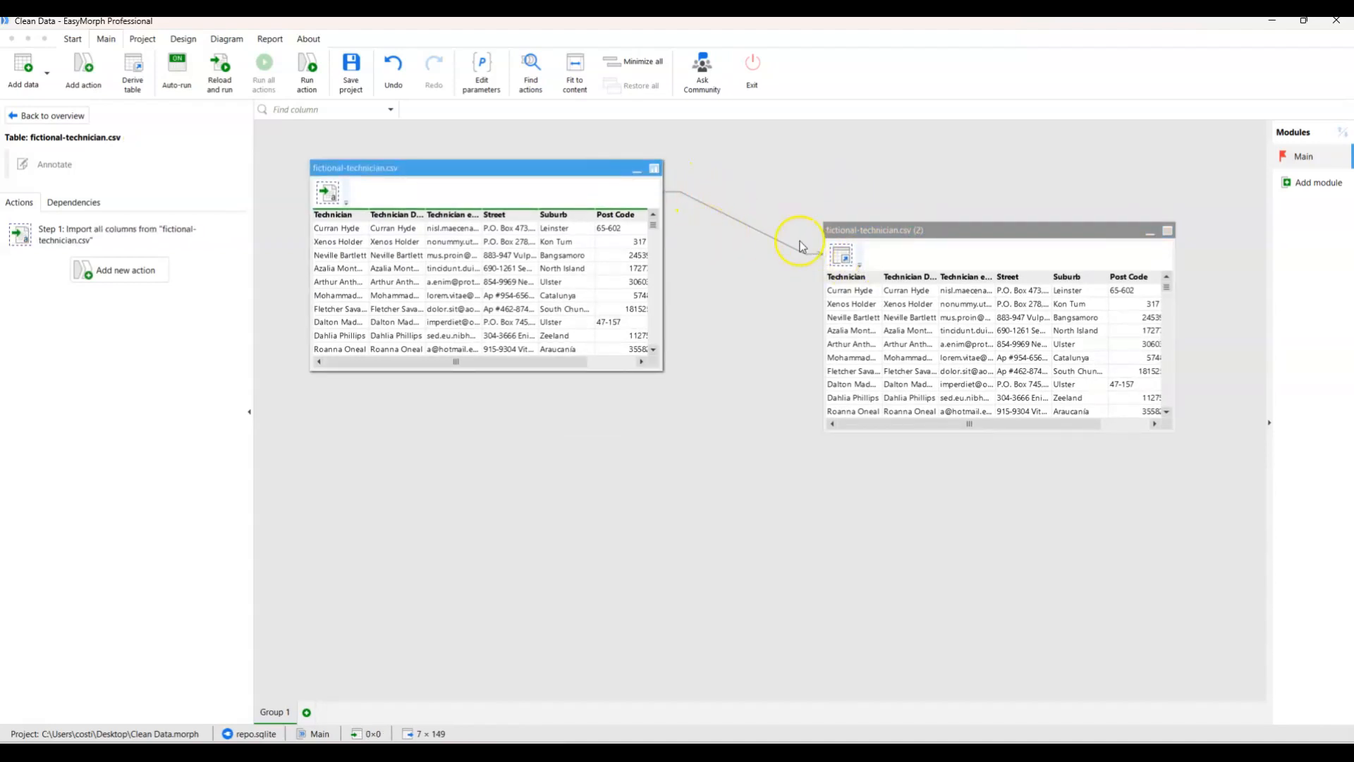
right_click(874, 224)
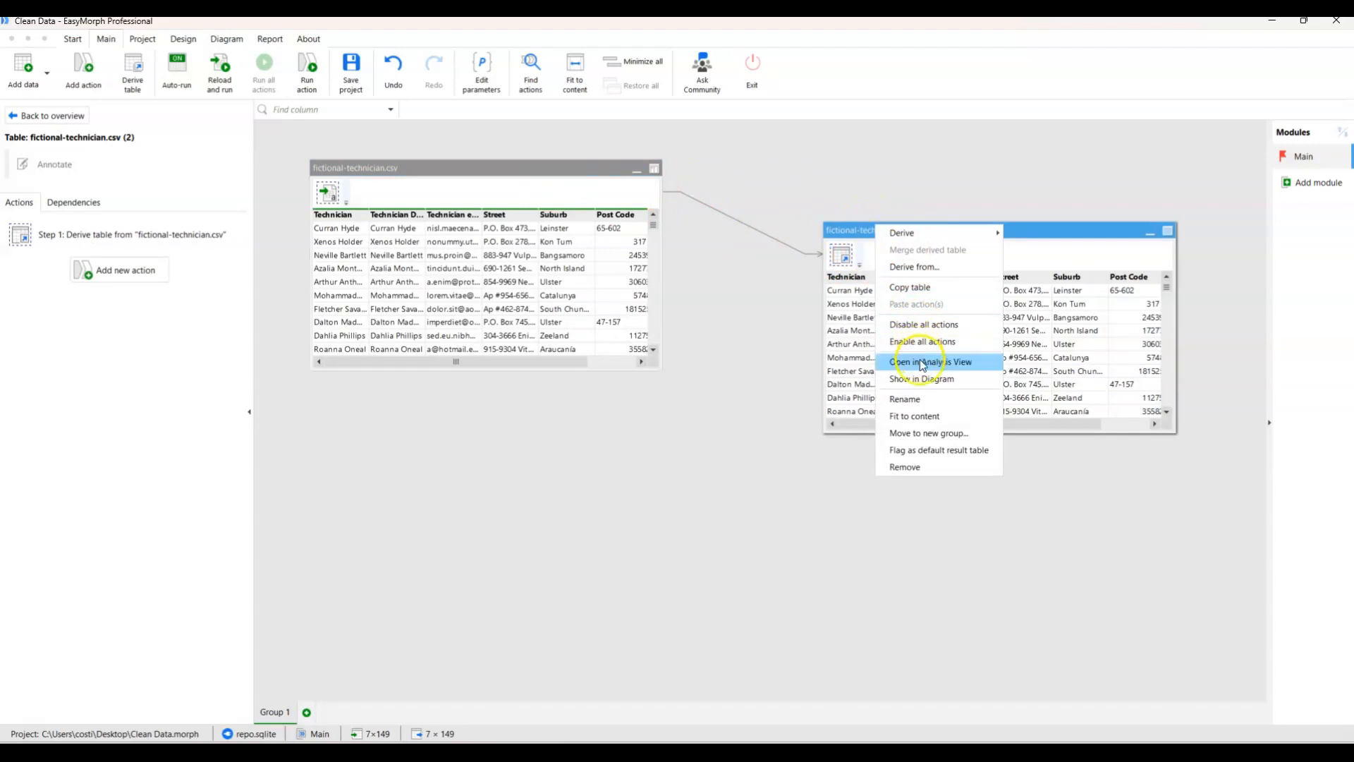
left_click(921, 399)
type("D")
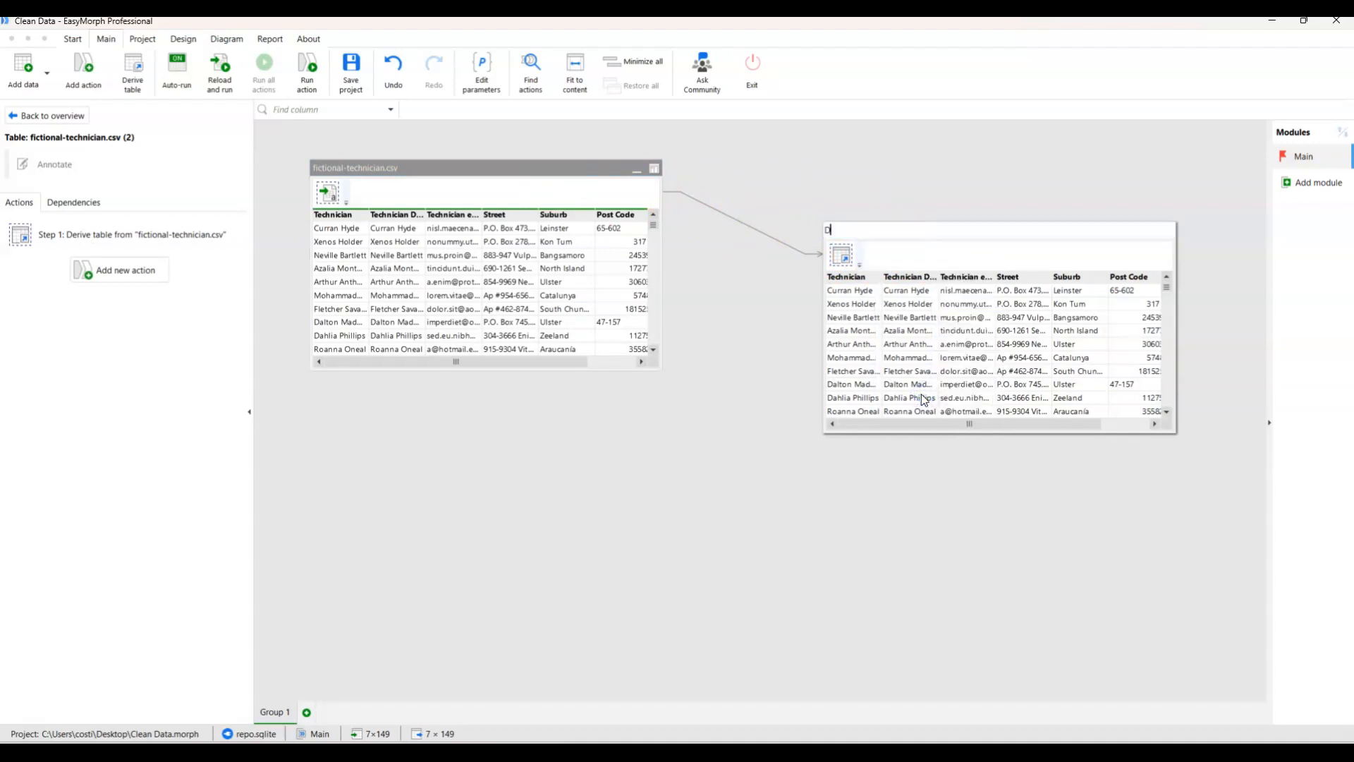
type("im-Technician")
key("Return")
left_click_drag(917, 231, 937, 215)
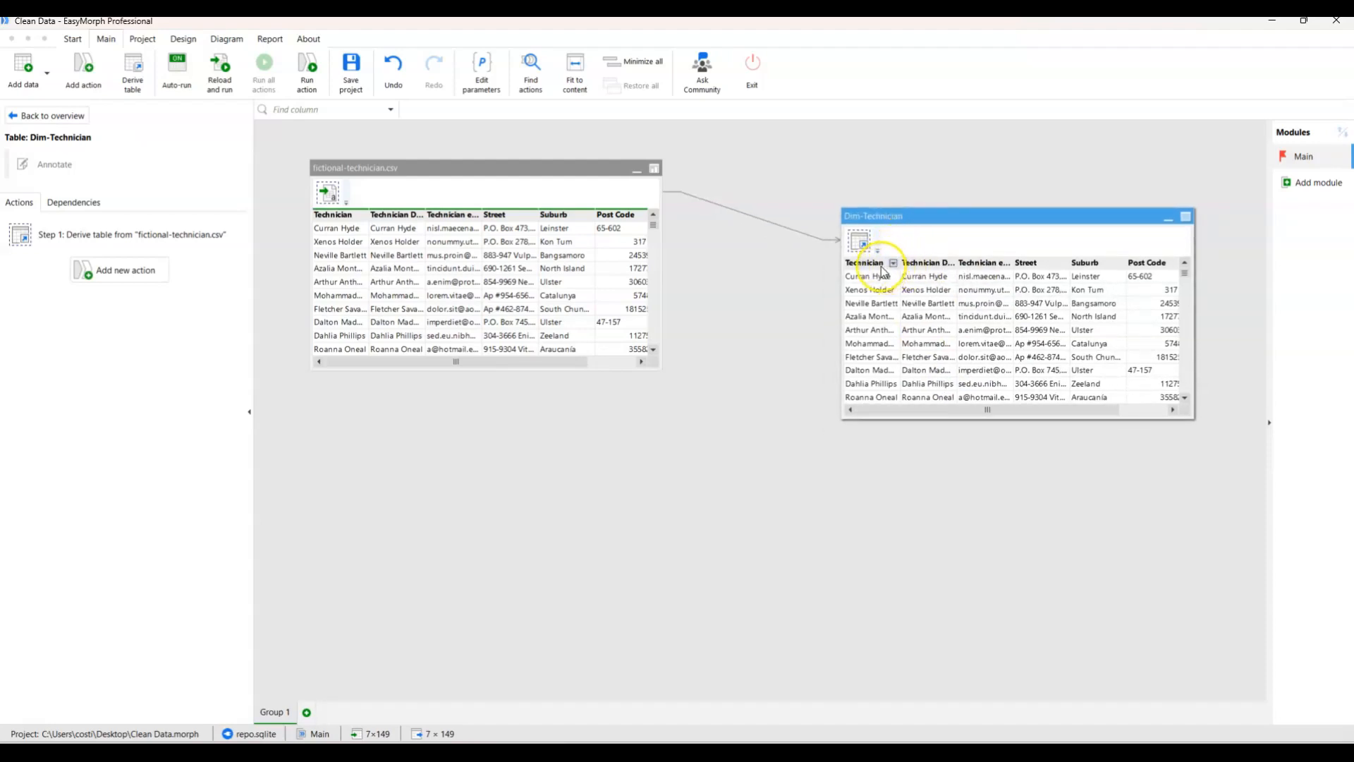
Widen the Technician and Technician DeDup columns in Dim-Technician until their headings and names are readable.
left_click_drag(895, 263, 935, 263)
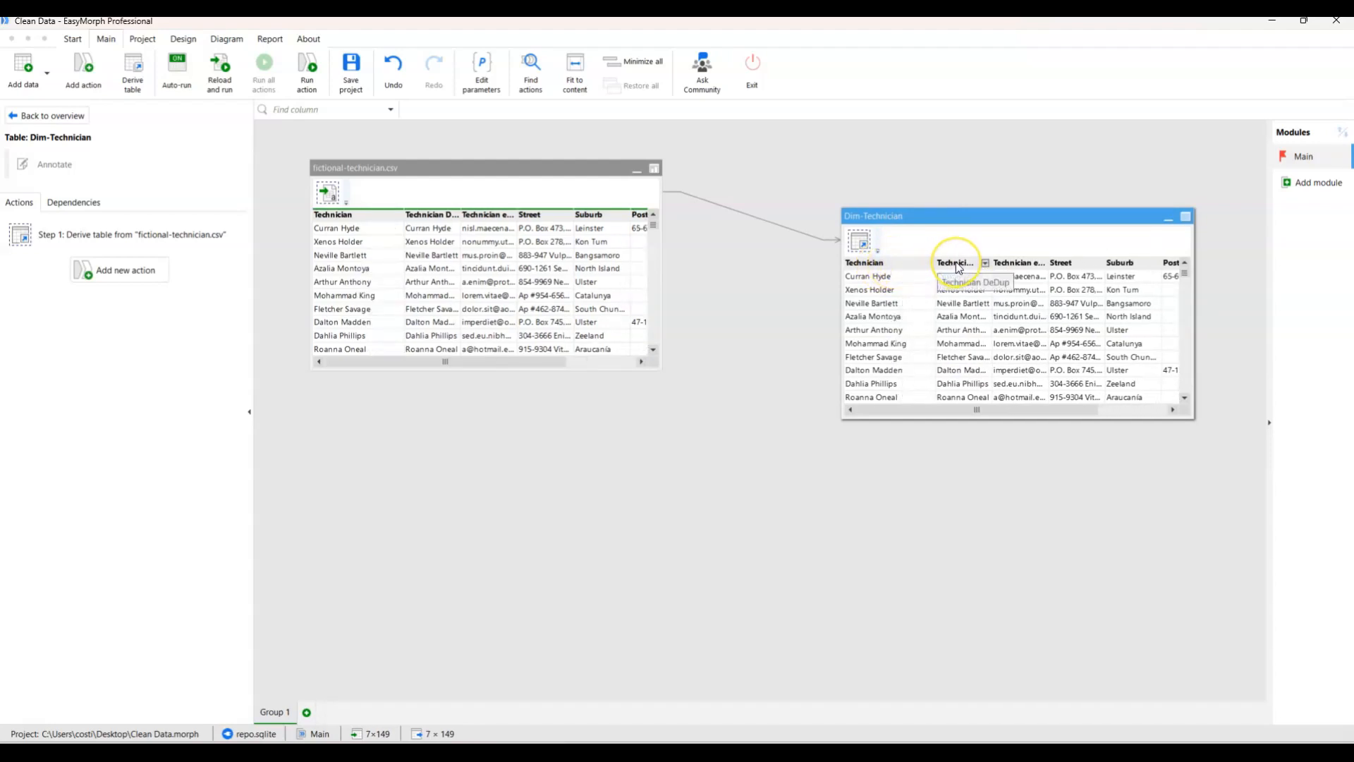
left_click_drag(935, 264, 1024, 266)
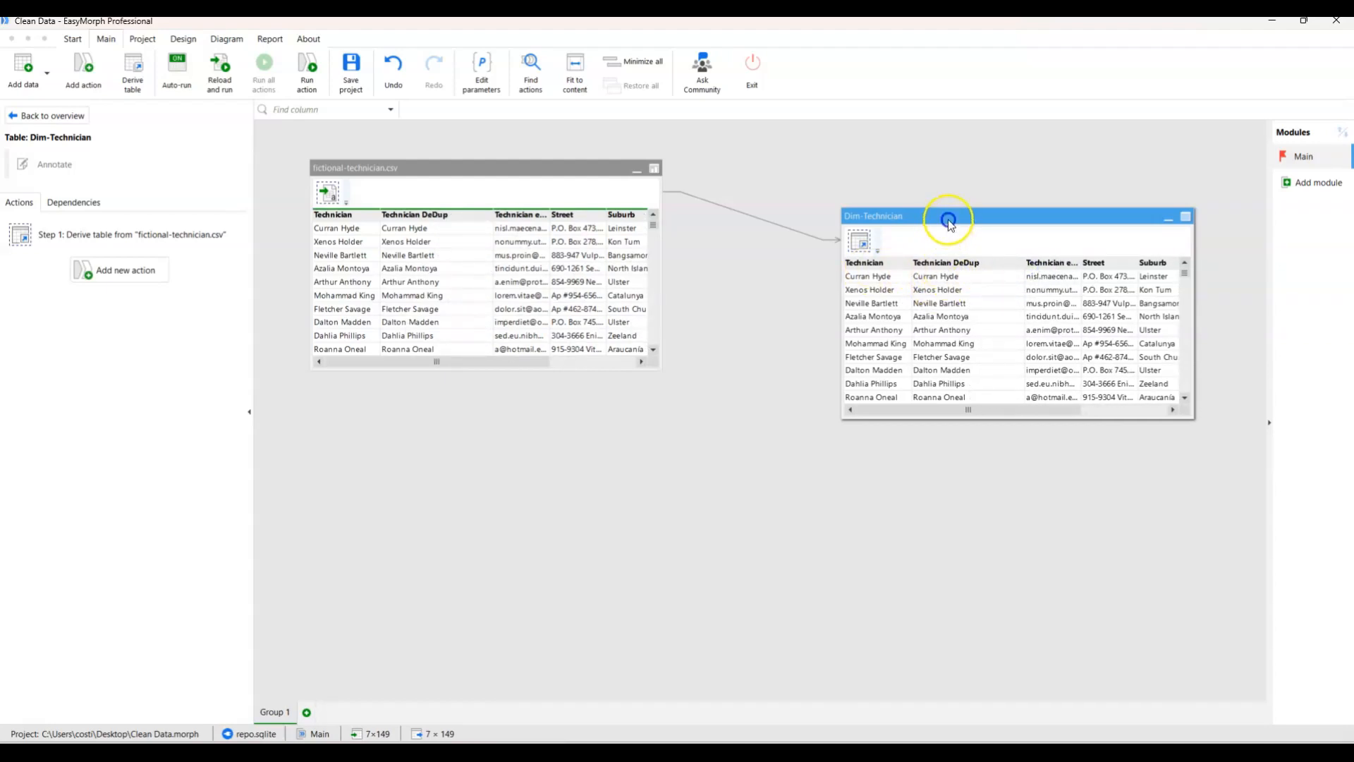
left_click_drag(948, 218, 956, 216)
Remove the Technician column from the Dim-Technician table and review the settings of that removal action.
left_click(882, 261)
right_click(881, 261)
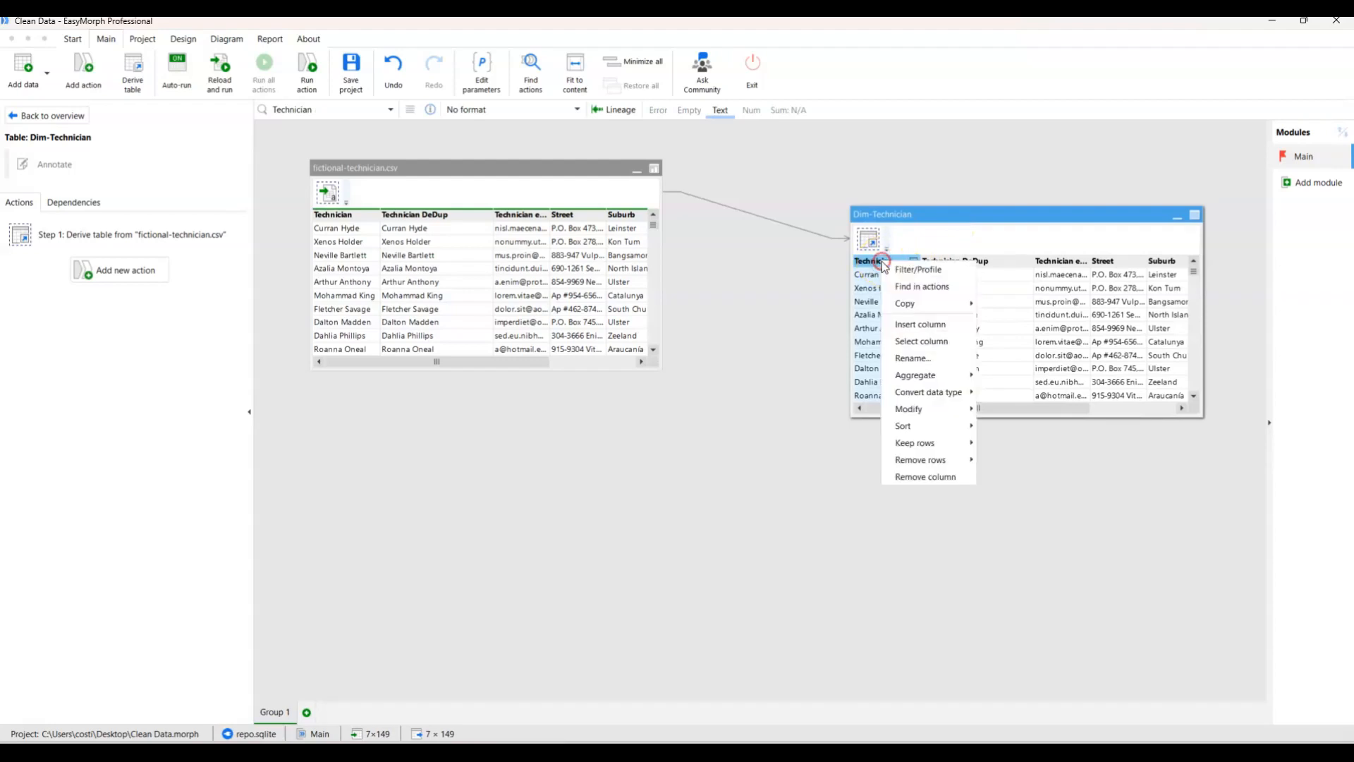
left_click(928, 476)
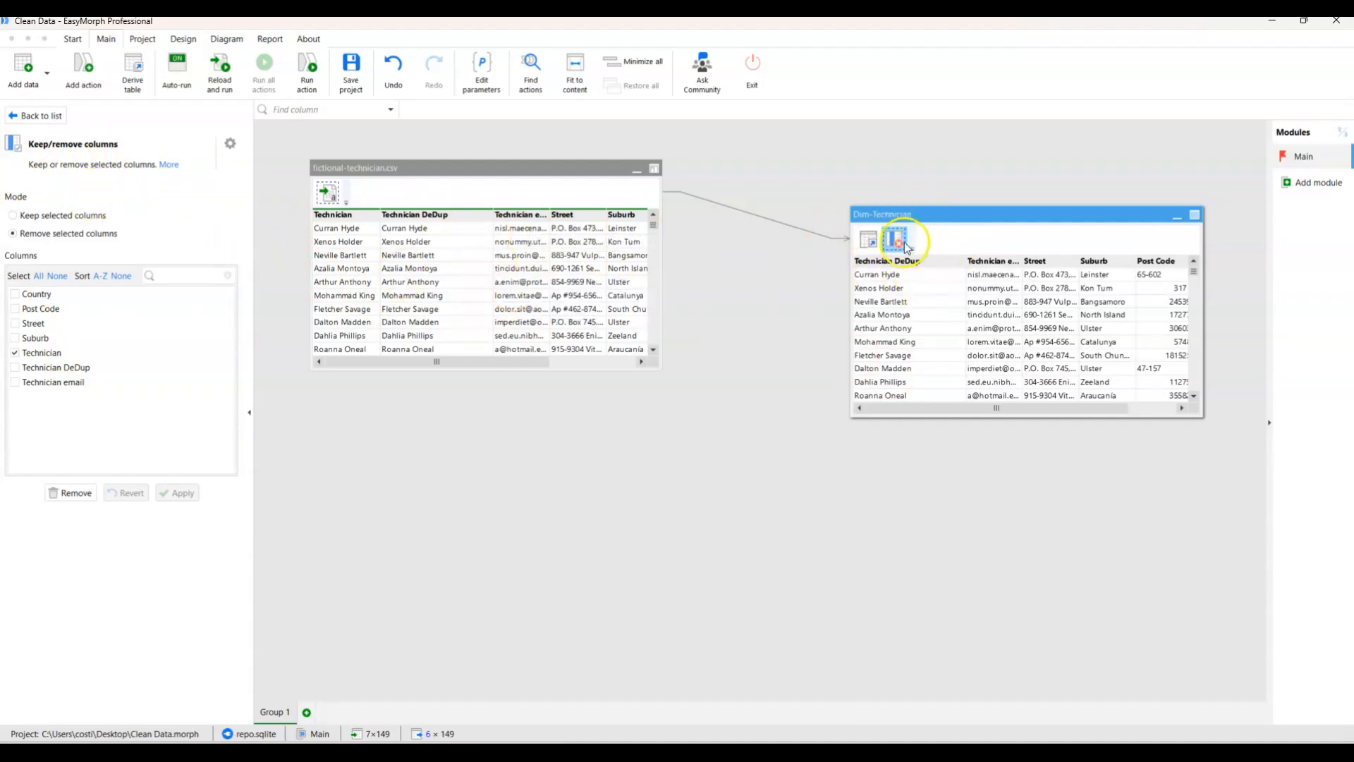
left_click(41, 115)
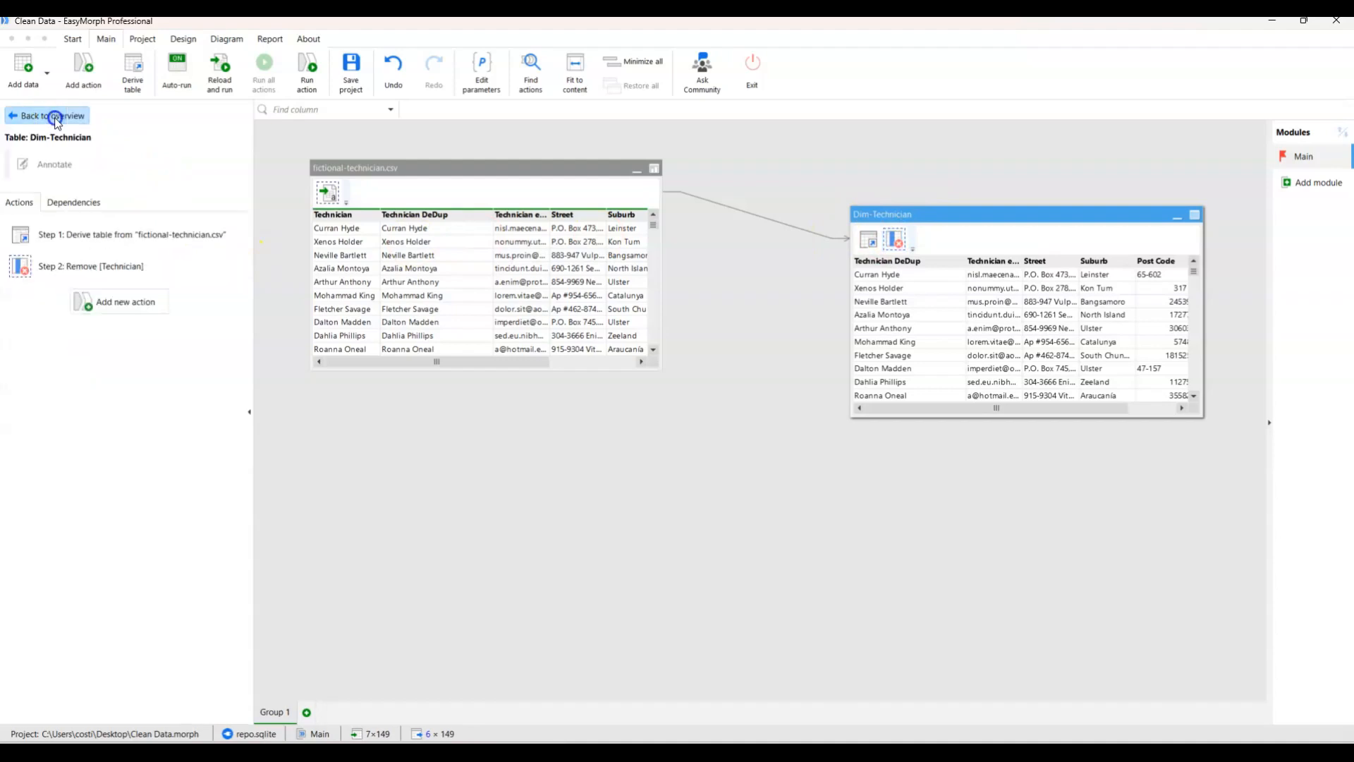
left_click(84, 266)
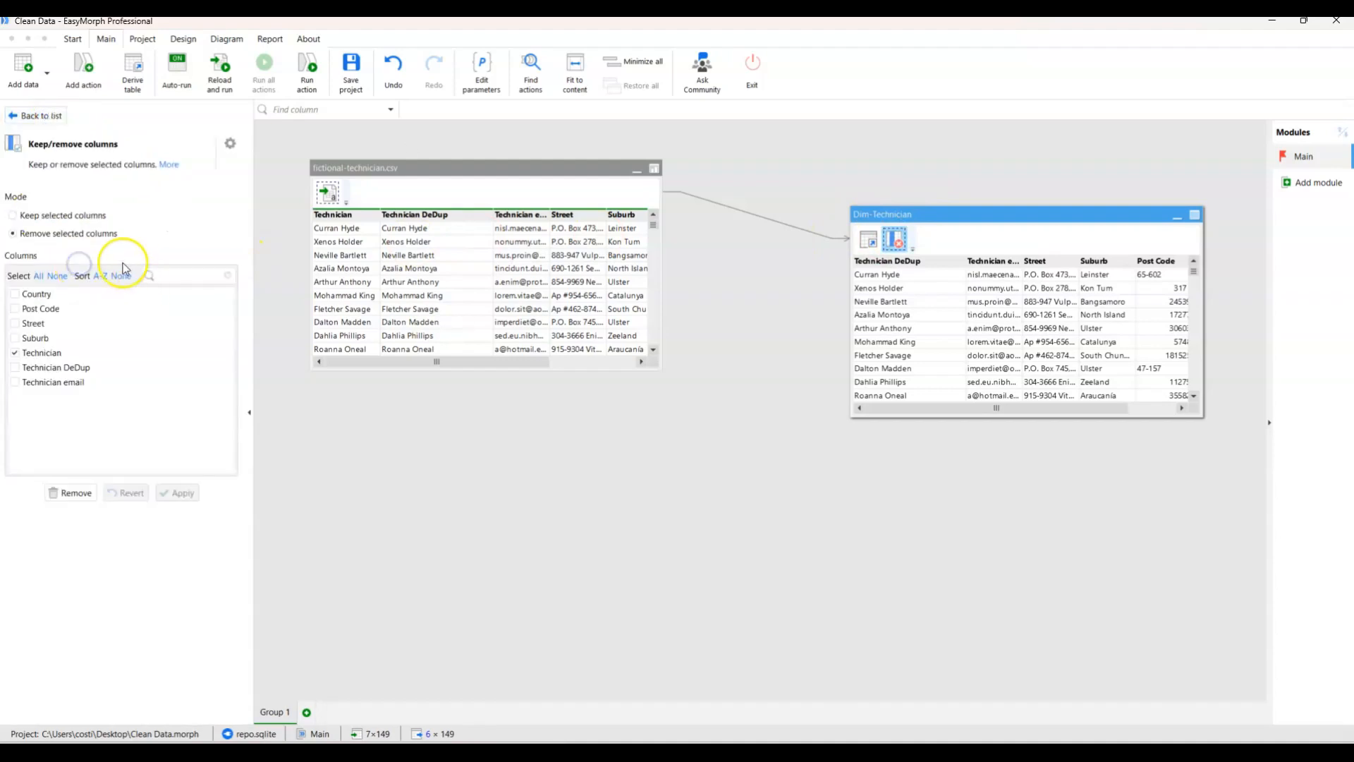
left_click(39, 116)
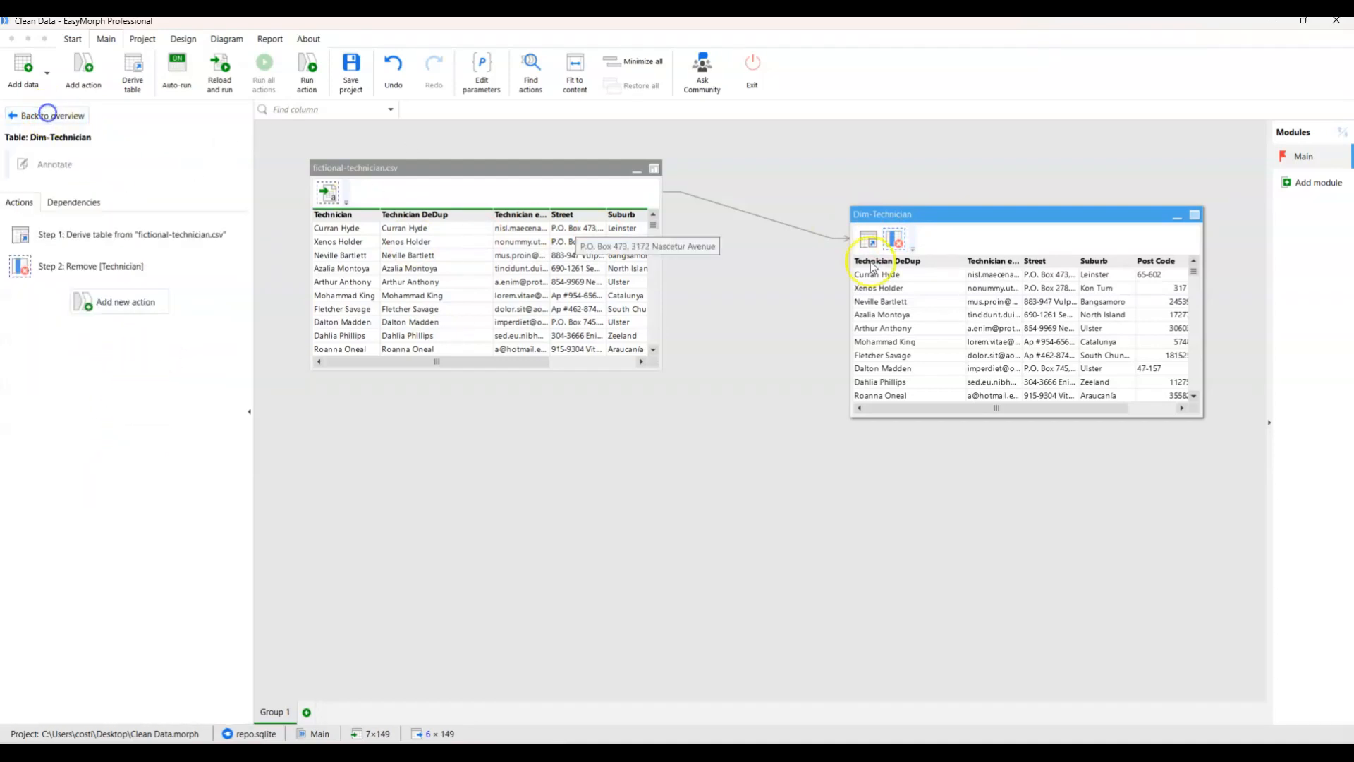
Rename the Technician DeDup column in Dim-Technician as Technician and apply the change.
left_click_drag(1007, 212, 881, 292)
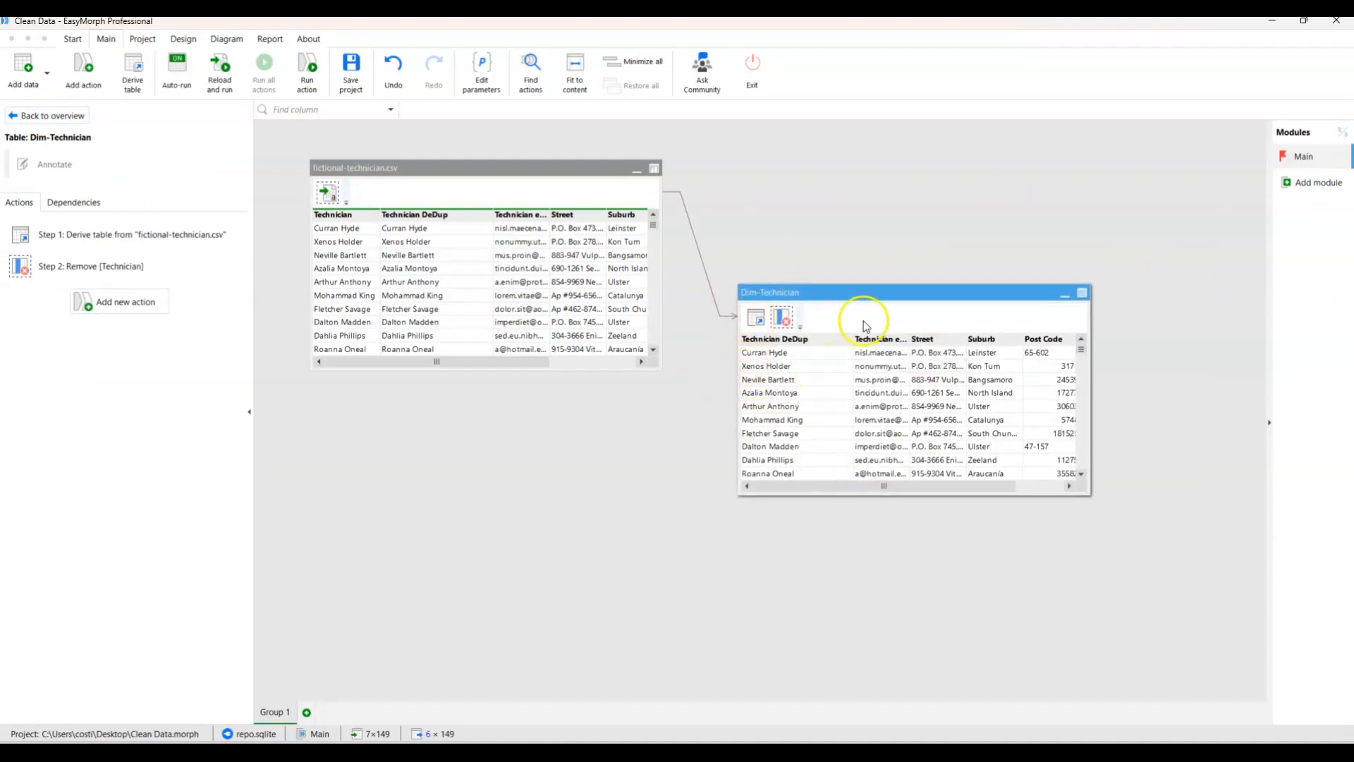
right_click(781, 344)
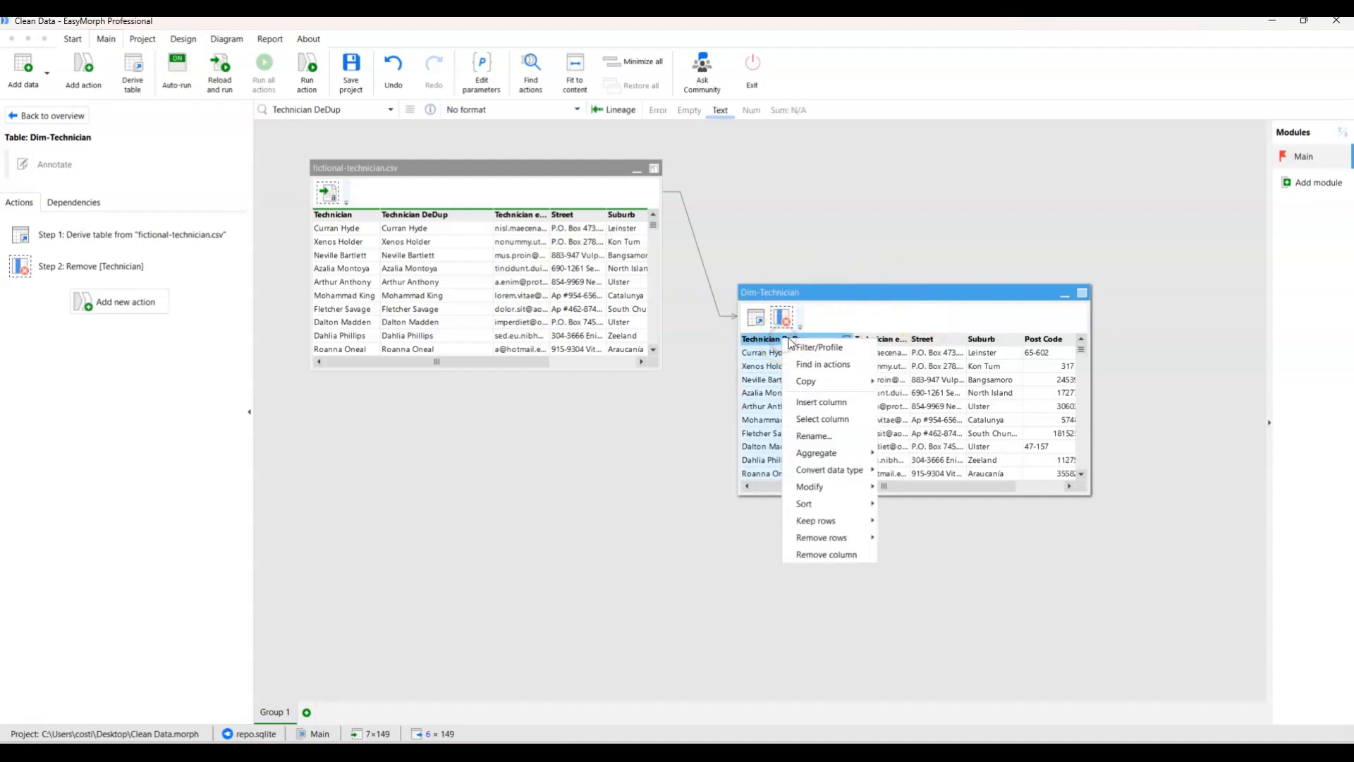
left_click(818, 433)
left_click(168, 216)
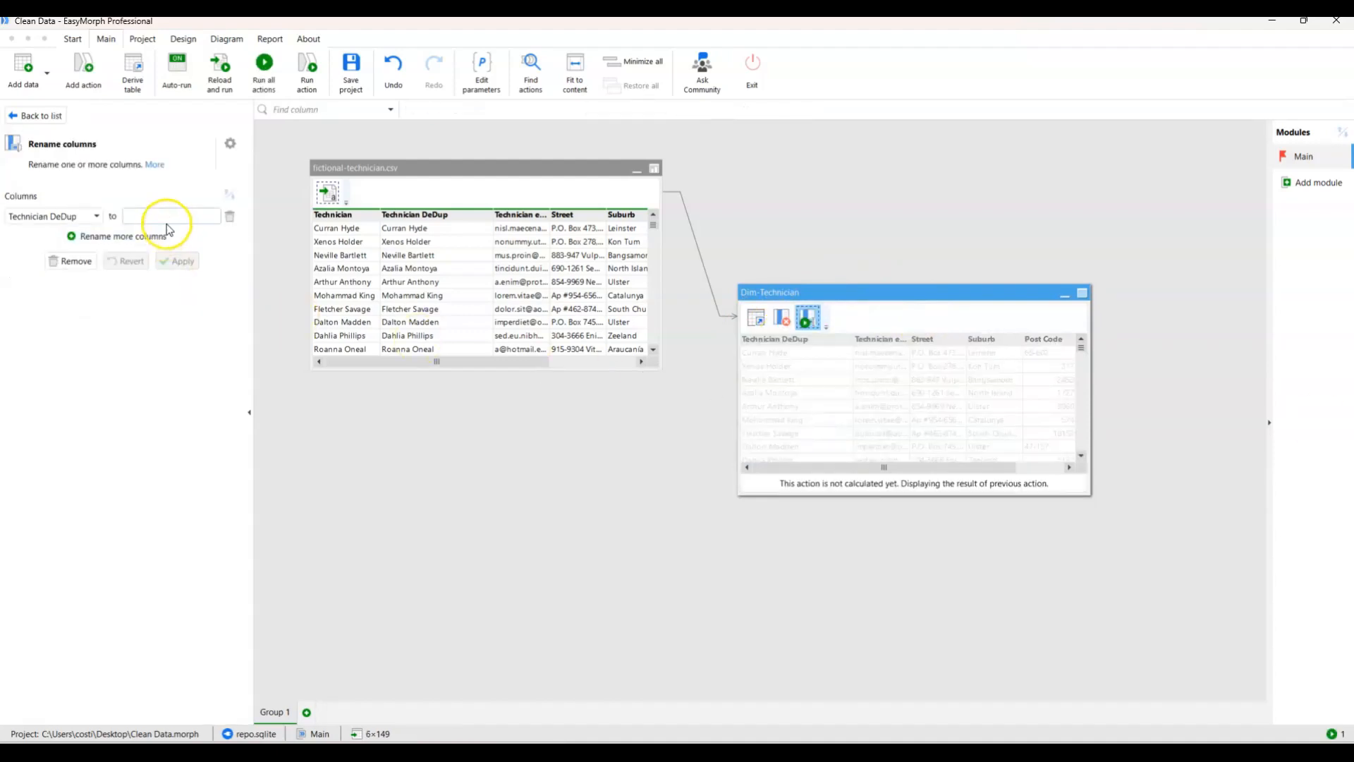
type("T")
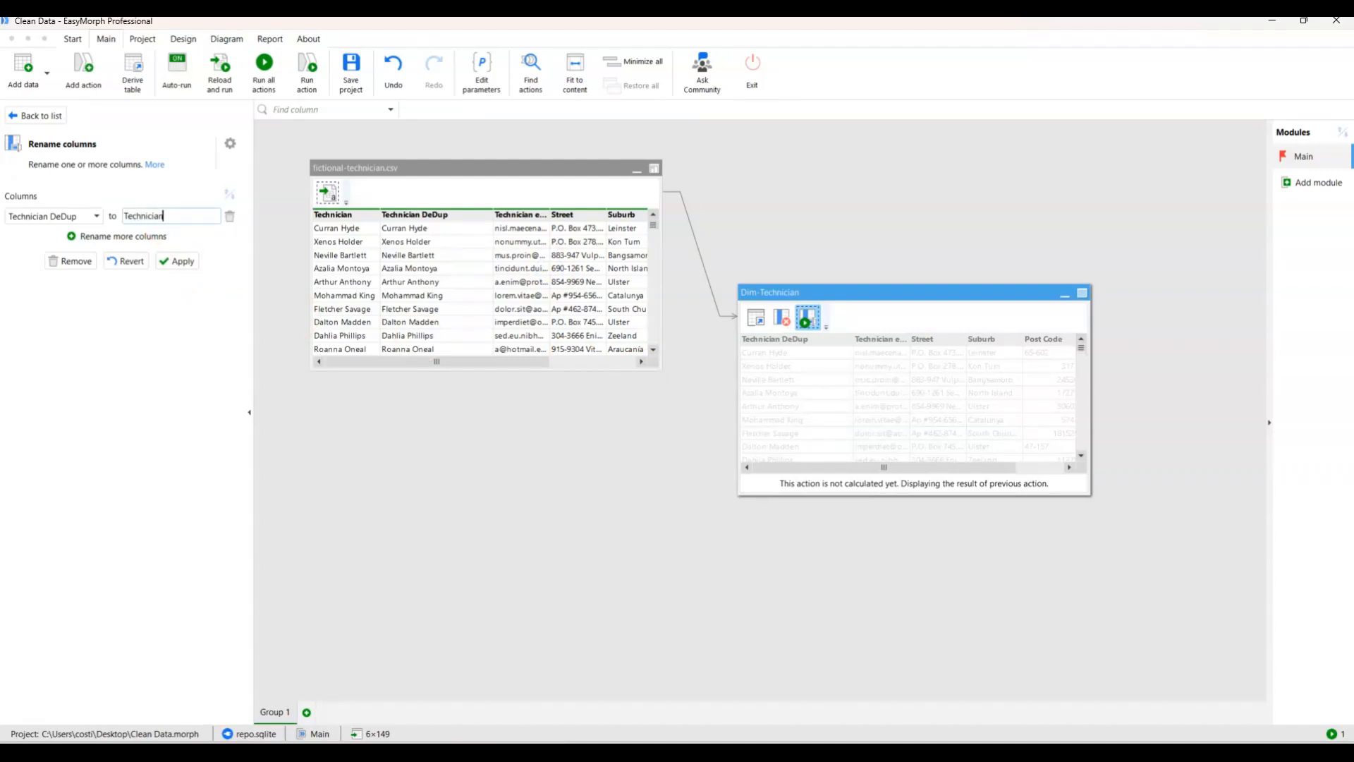
type("echnician")
left_click(173, 261)
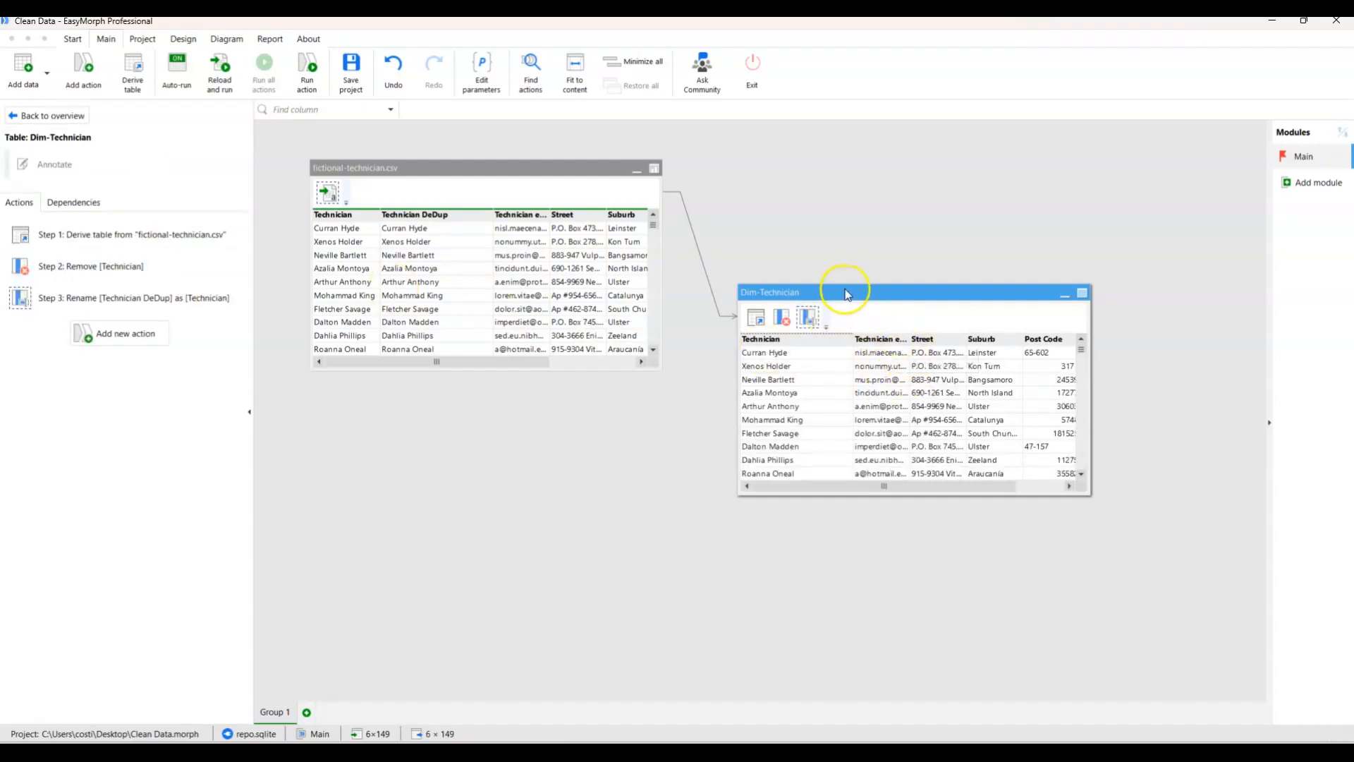
Remove the rows with duplicate Technician values from the Dim-Technician table.
mouse_move(846, 339)
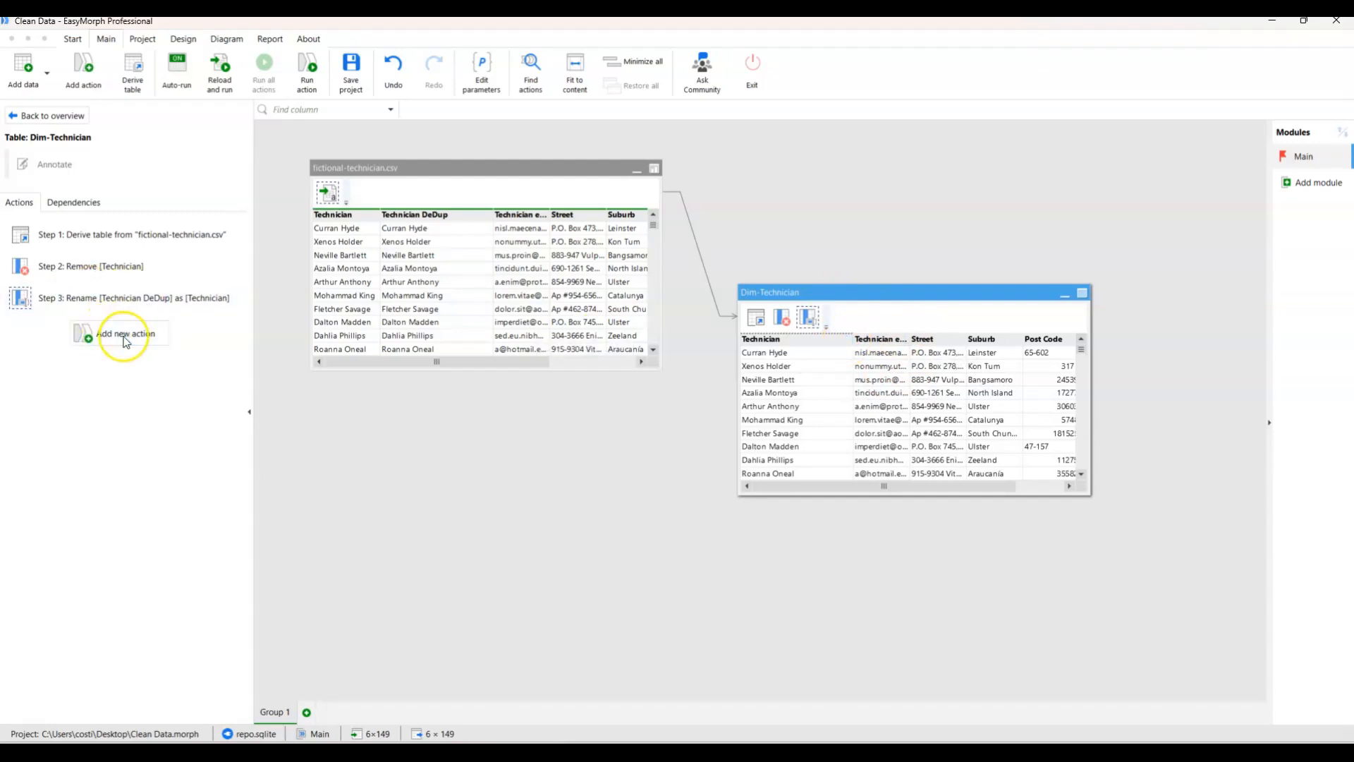
left_click(847, 340)
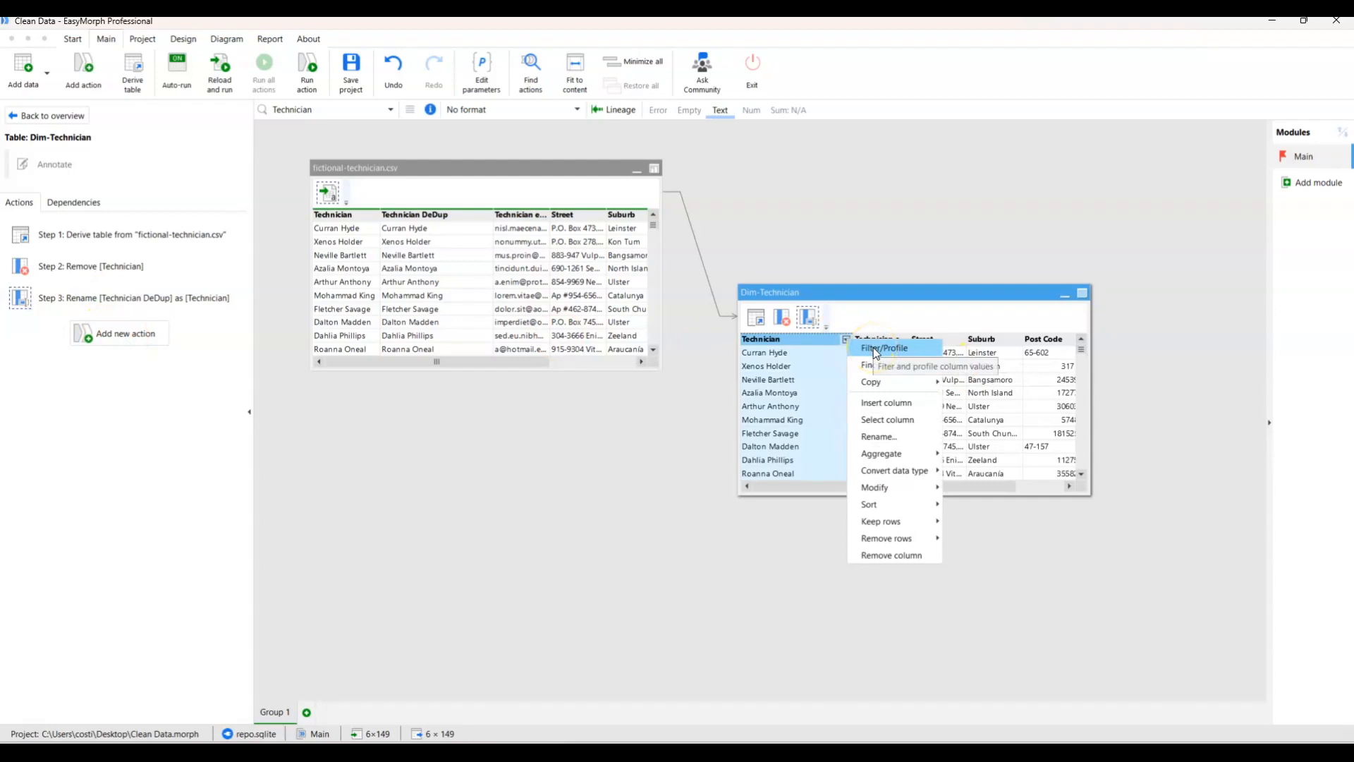
mouse_move(914, 540)
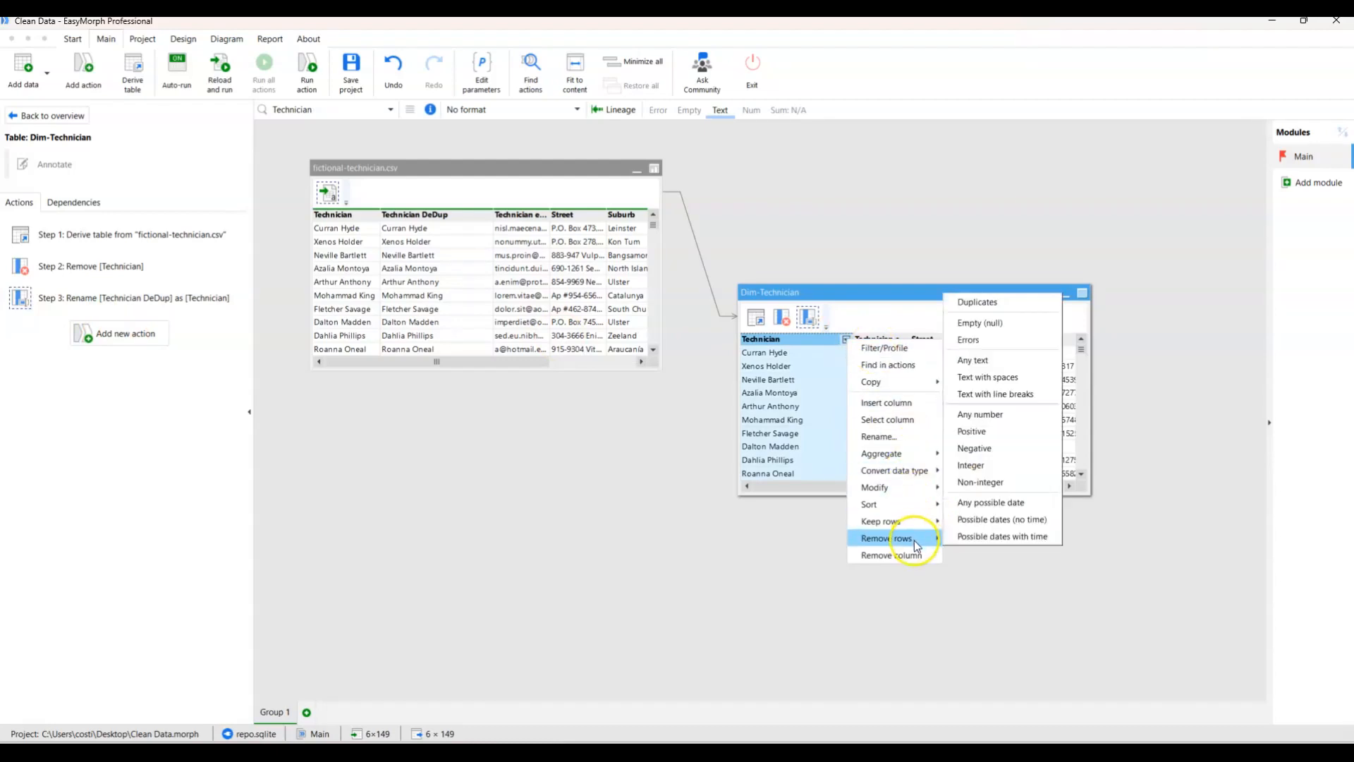
left_click(992, 307)
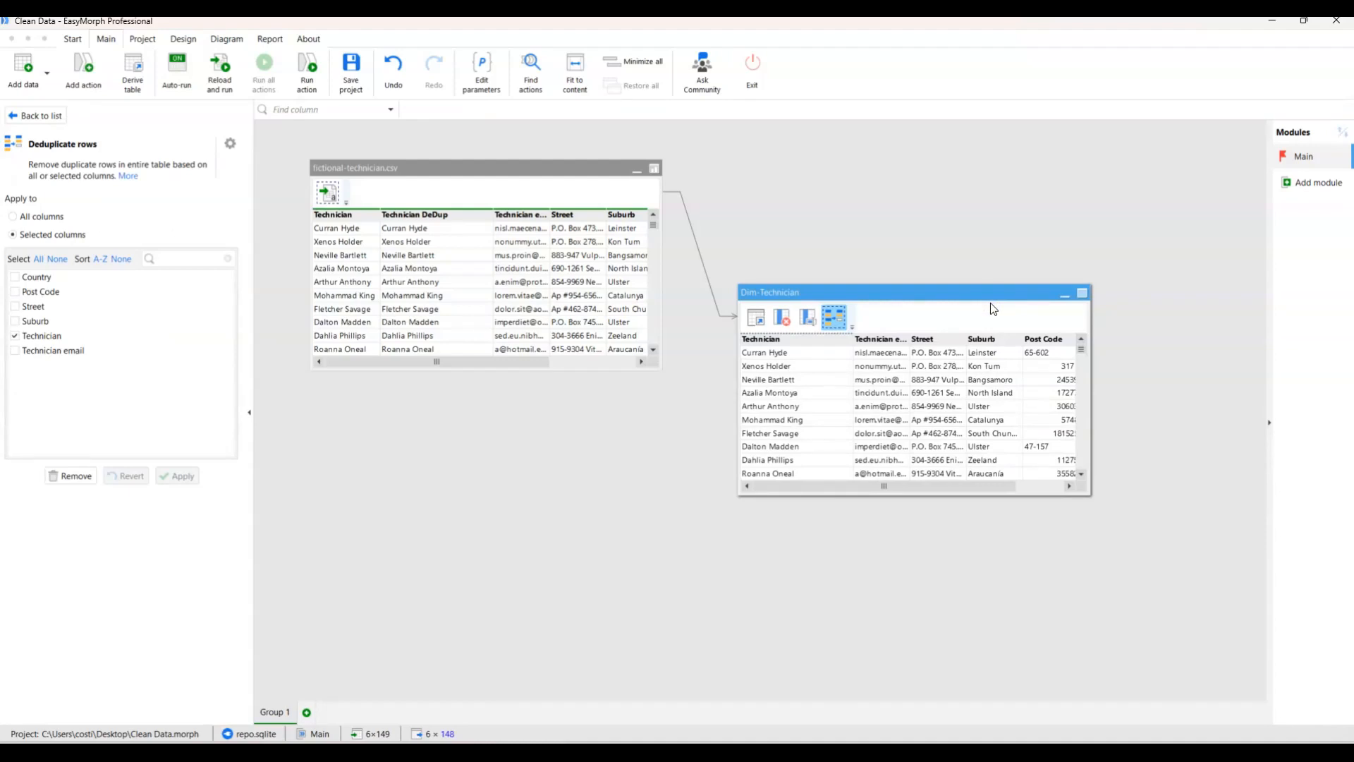
left_click_drag(853, 294, 872, 292)
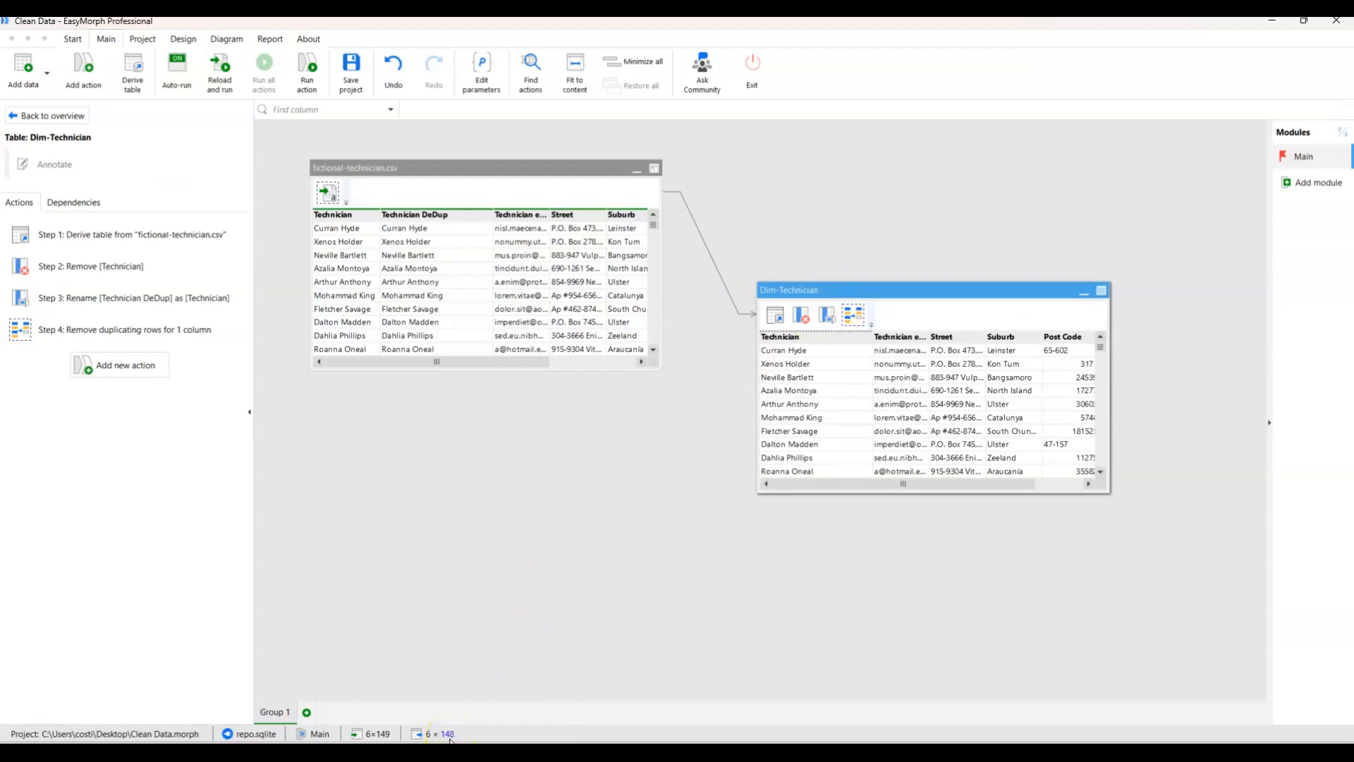
Compare the Dim-Technician row counts at the rename action and at the deduplication action.
left_click(827, 315)
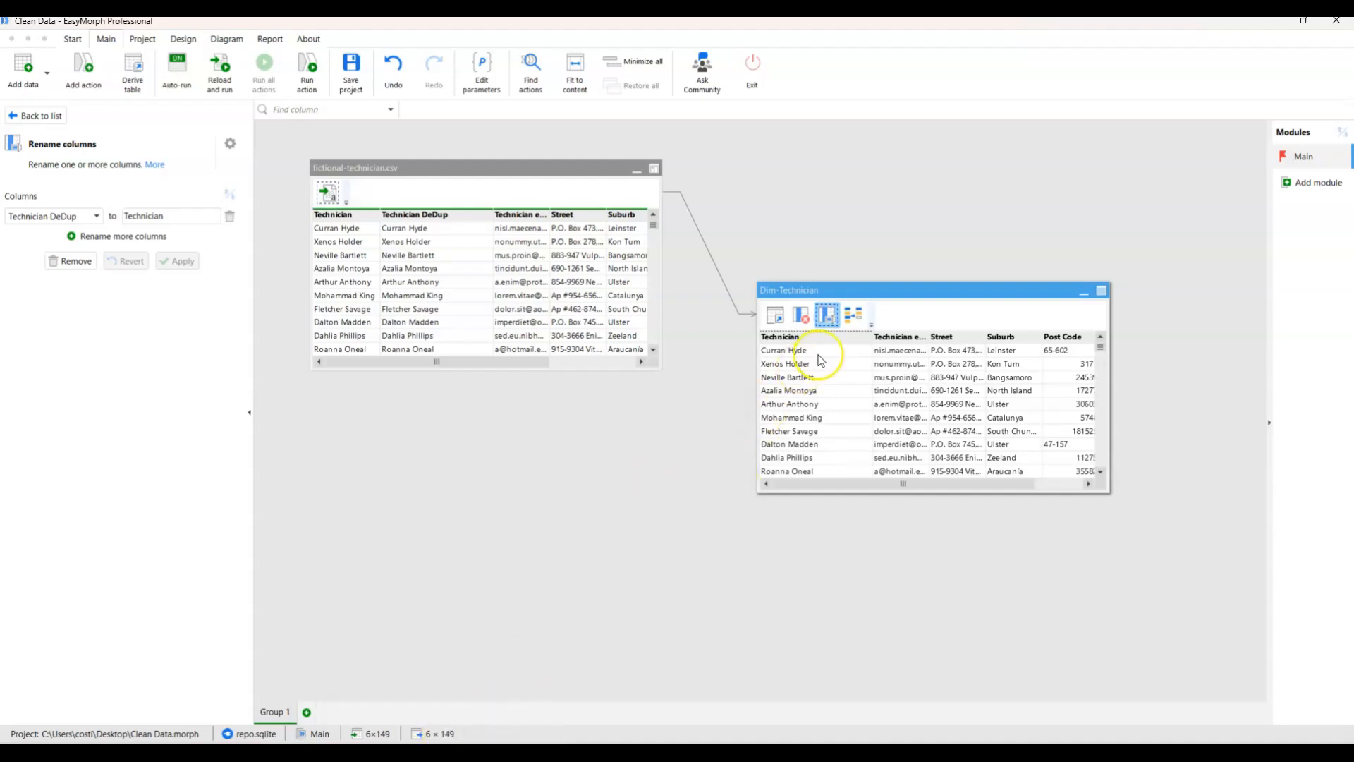
left_click(858, 315)
left_click_drag(885, 294, 849, 330)
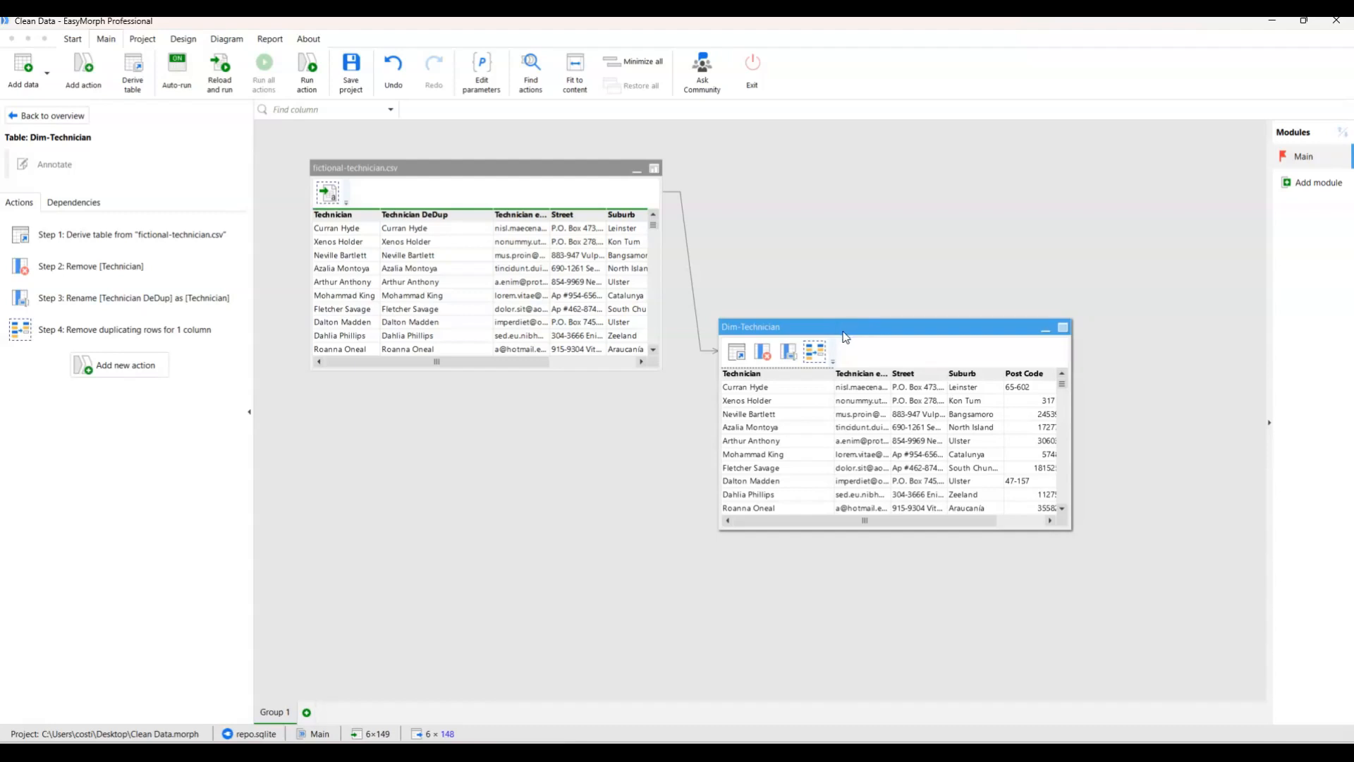
Add an action that exports the Dim-Technician table to a comma-separated Dim-Technician.csv on the Desktop, and run it.
left_click(118, 367)
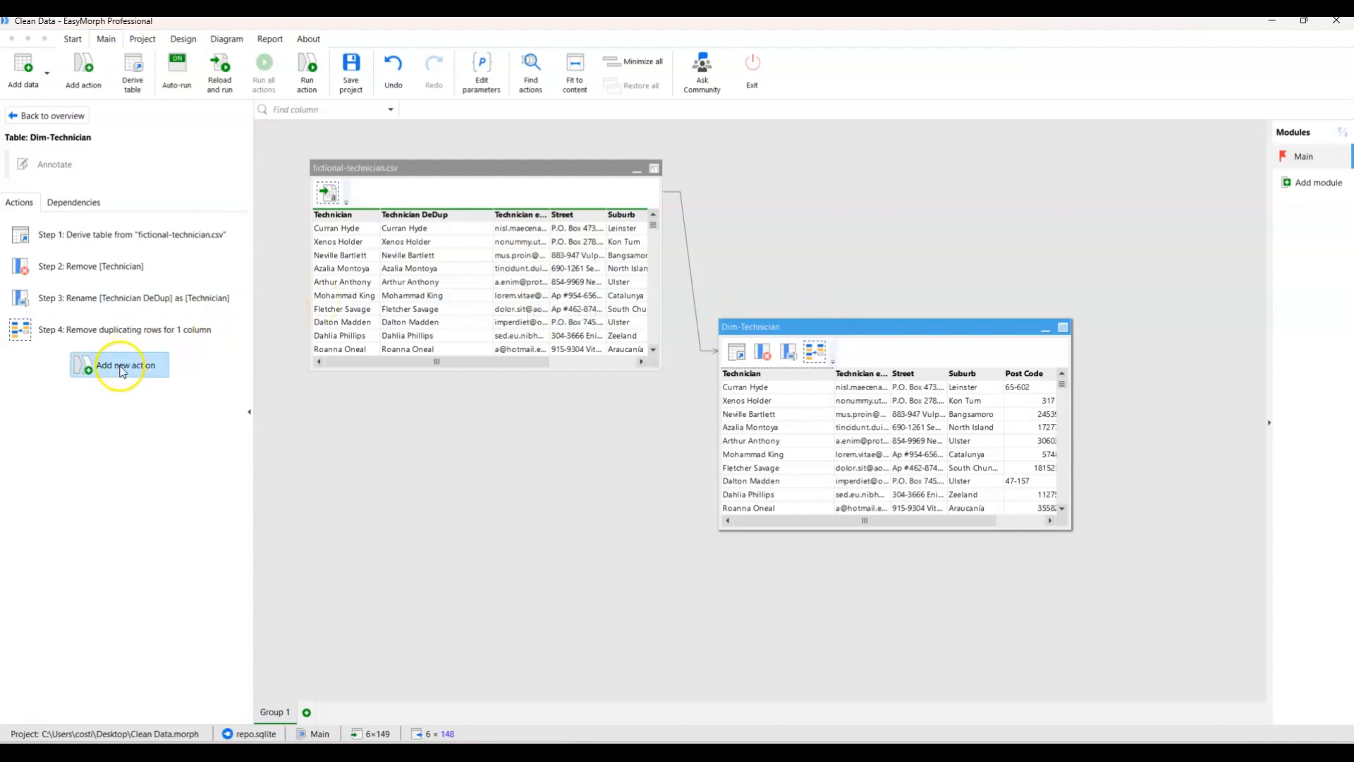
left_click(148, 209)
double_click(96, 468)
left_click(194, 204)
left_click(191, 292)
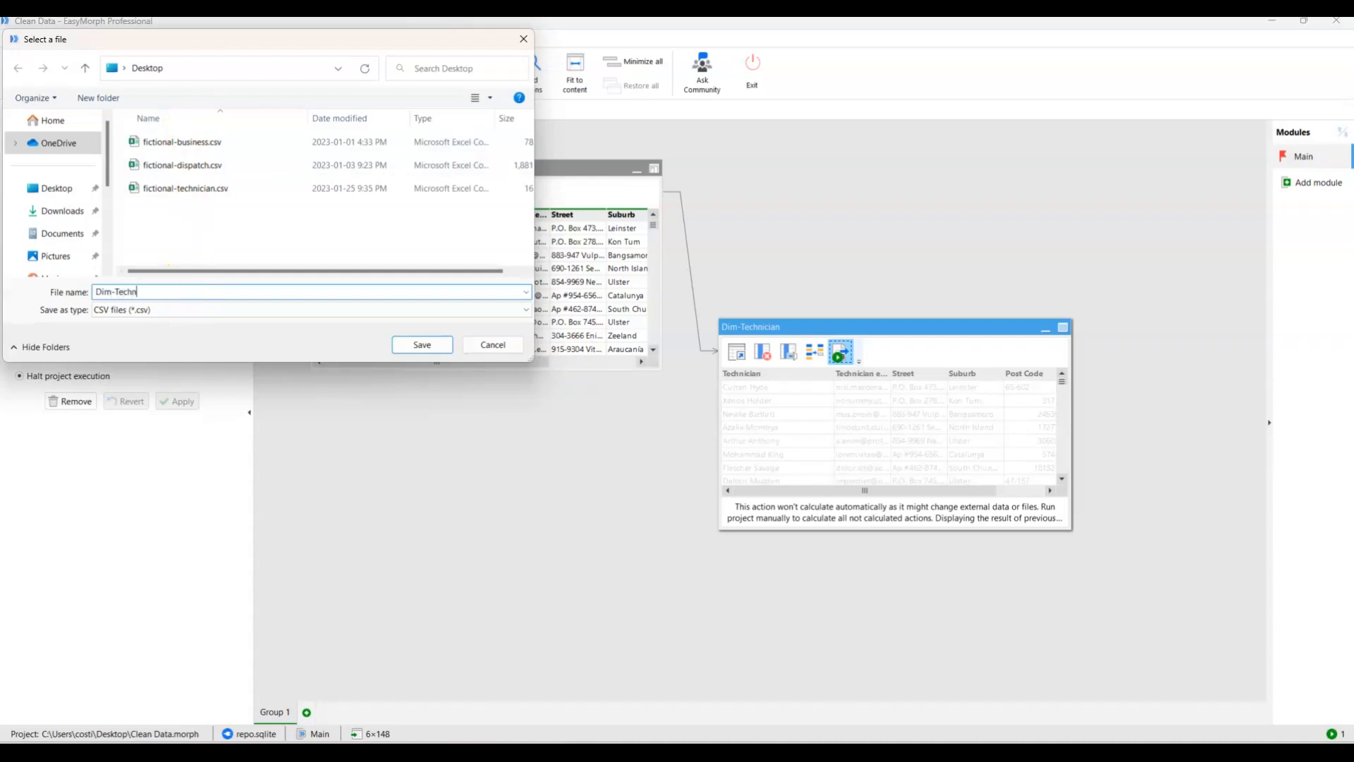
left_click(421, 344)
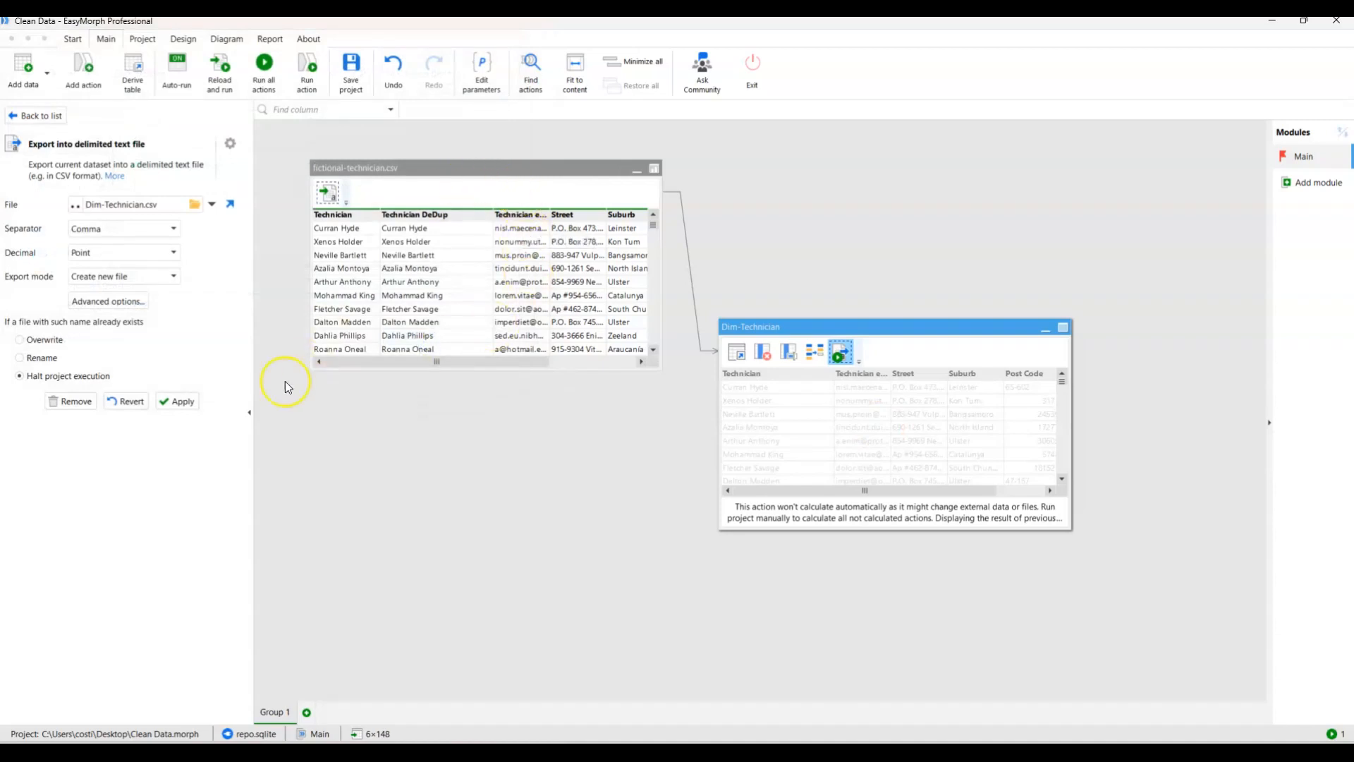
left_click(182, 402)
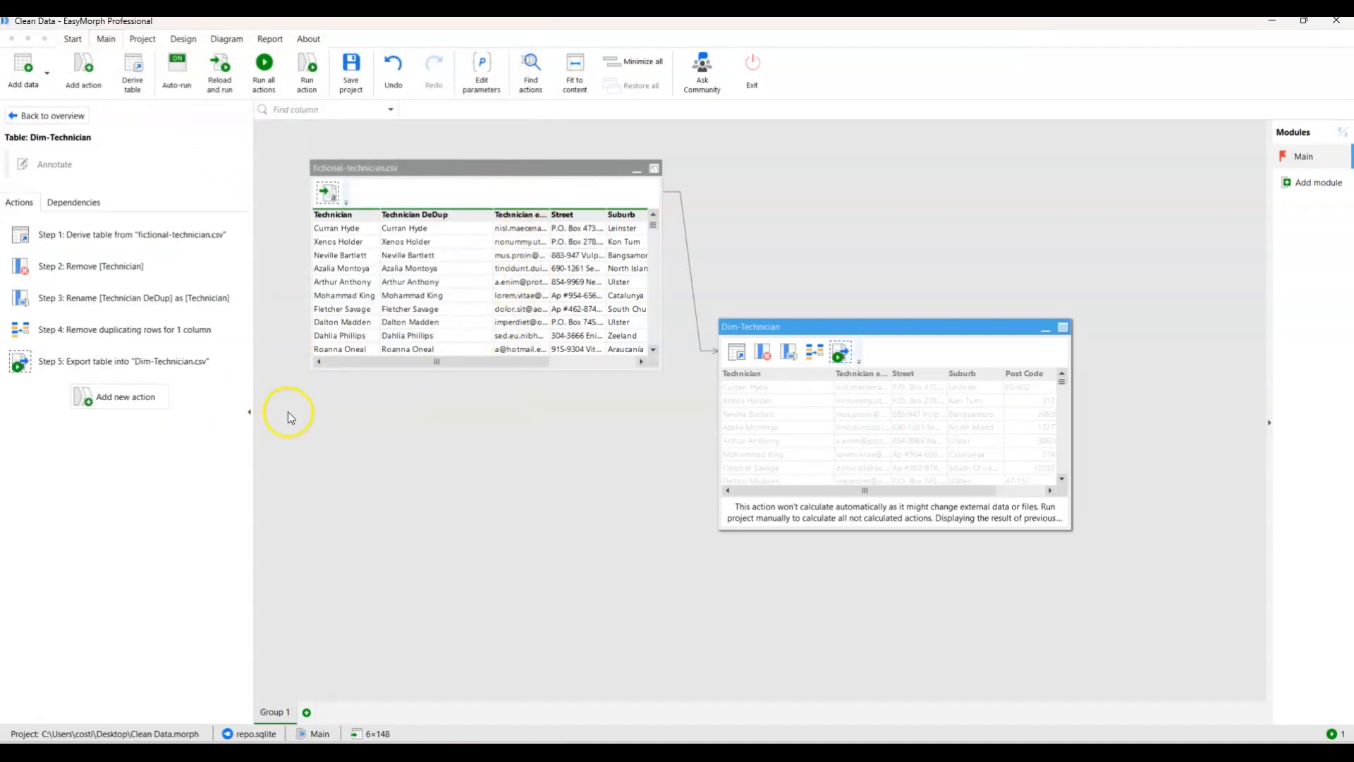
left_click(305, 61)
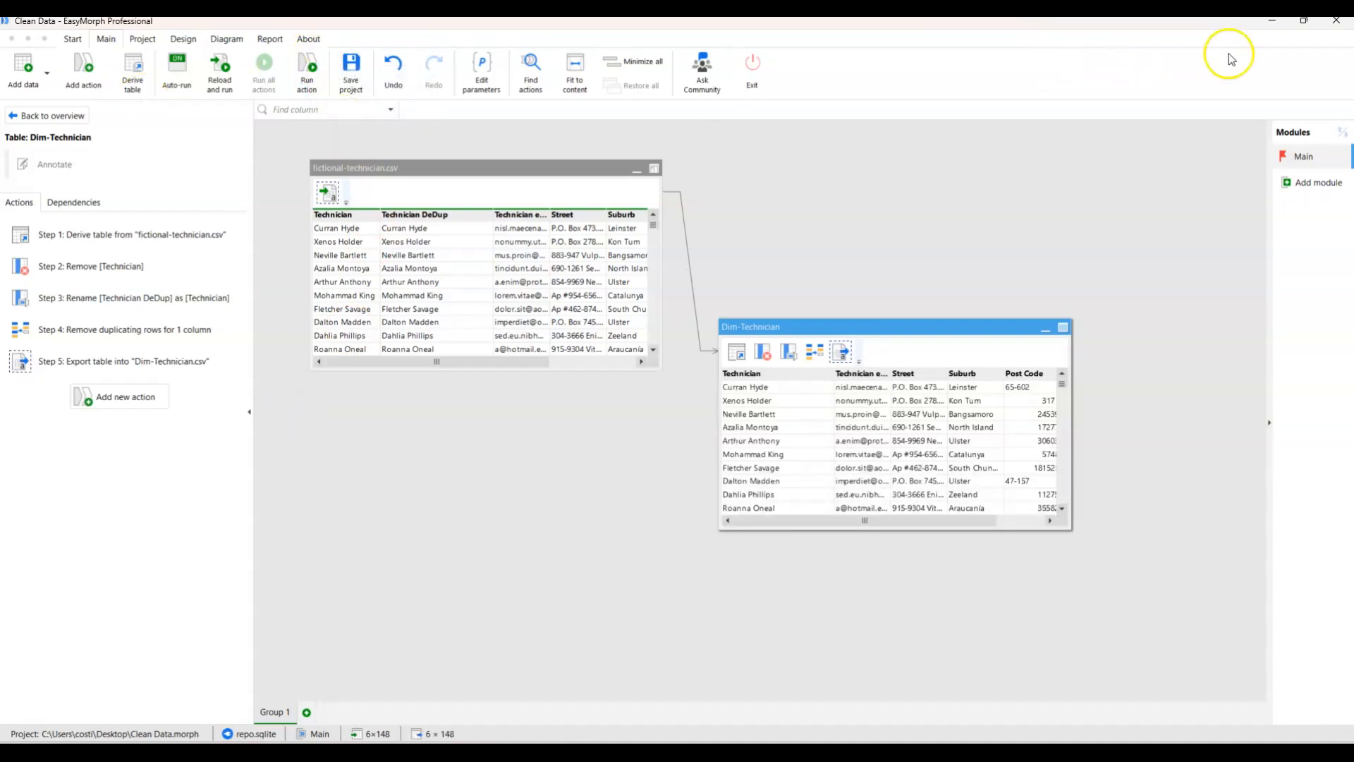
Open the exported Dim-Technician.csv in Excel, fit its column widths to check the data, and return to the EasyMorph project.
left_click(1303, 20)
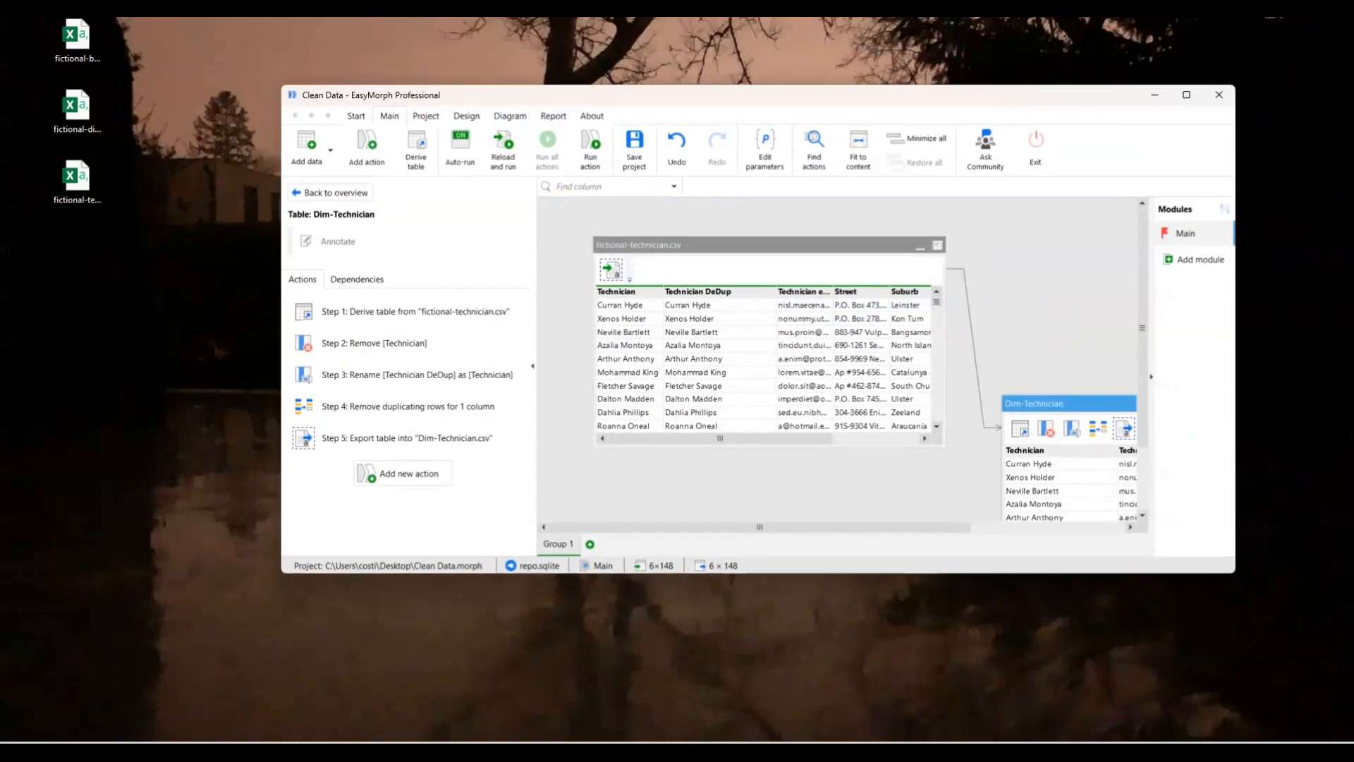
left_click(80, 251)
double_click(79, 250)
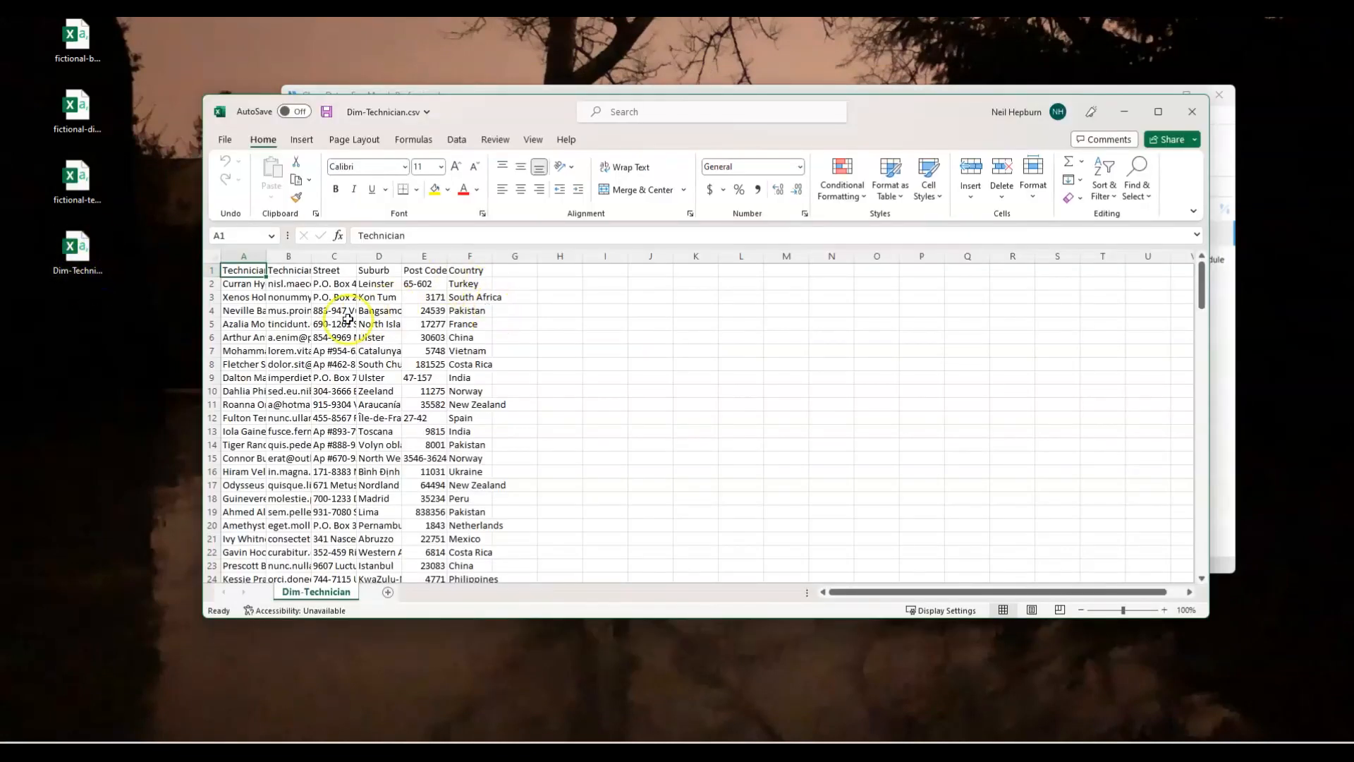
left_click(214, 257)
double_click(266, 256)
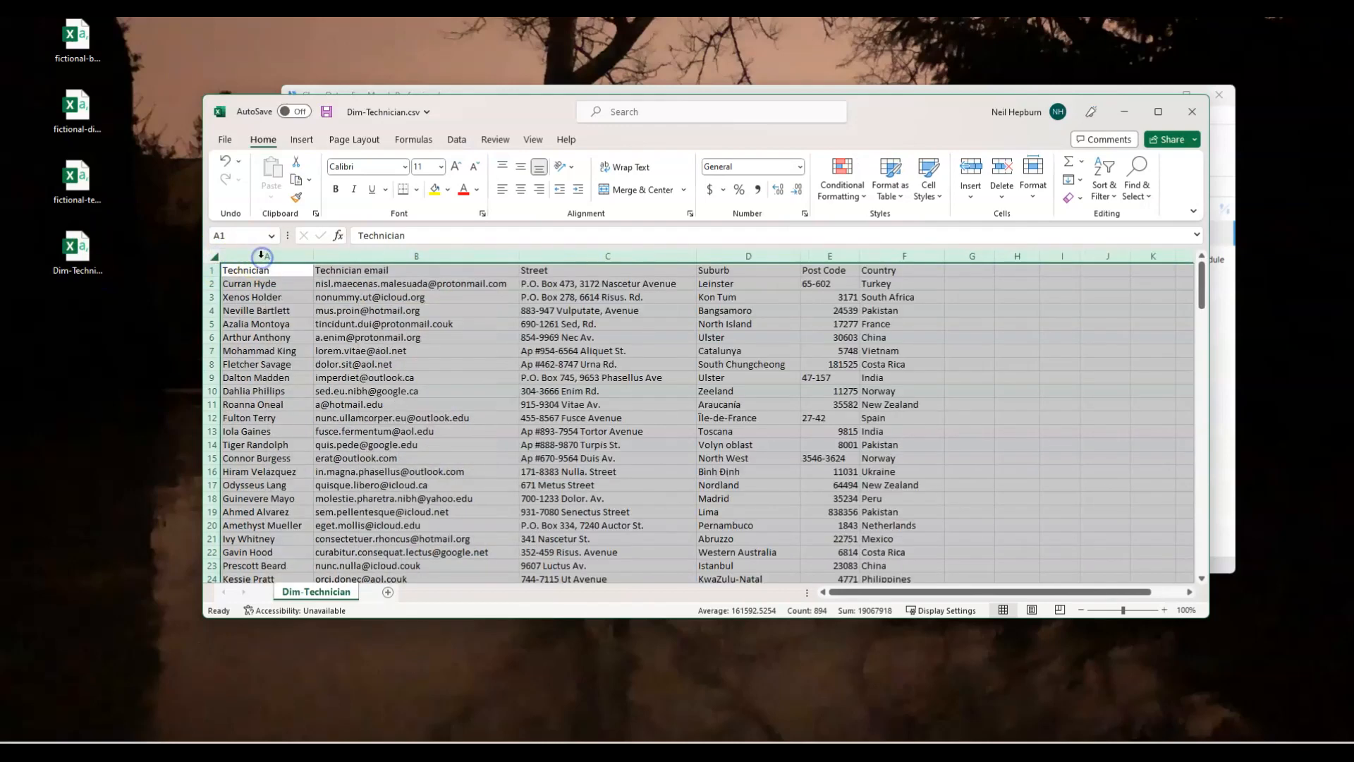
left_click(1191, 111)
left_click(663, 394)
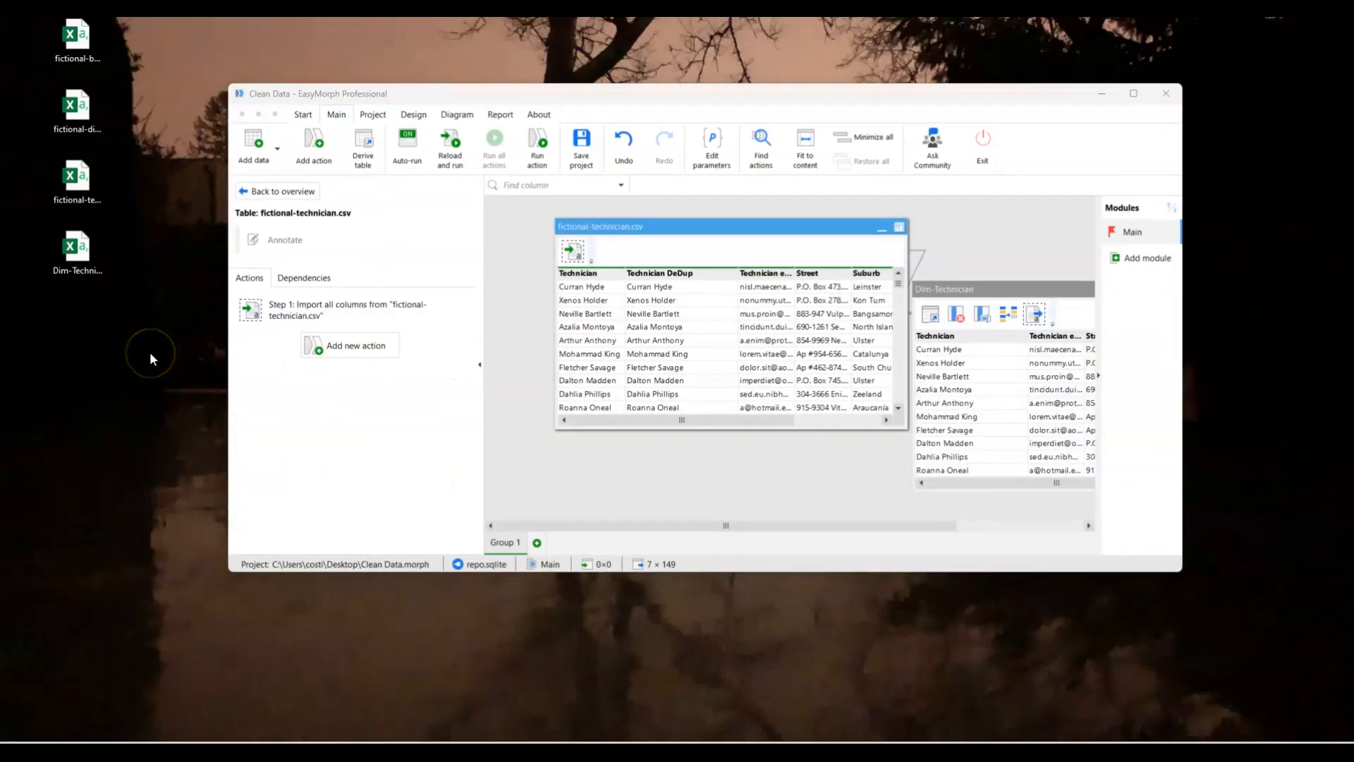
Collapse the fictional-technician.csv and Dim-Technician tables and line them up side by side.
left_click(882, 227)
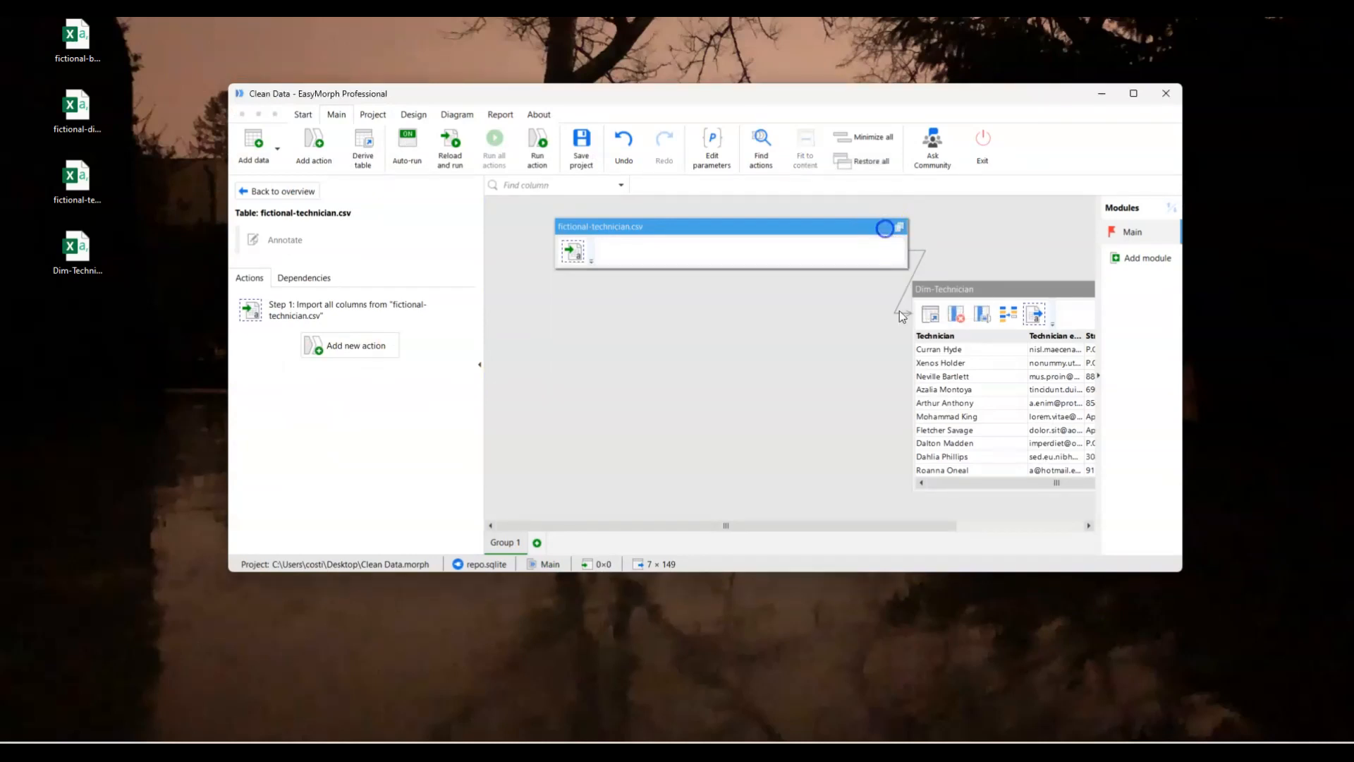
left_click_drag(922, 526, 1087, 538)
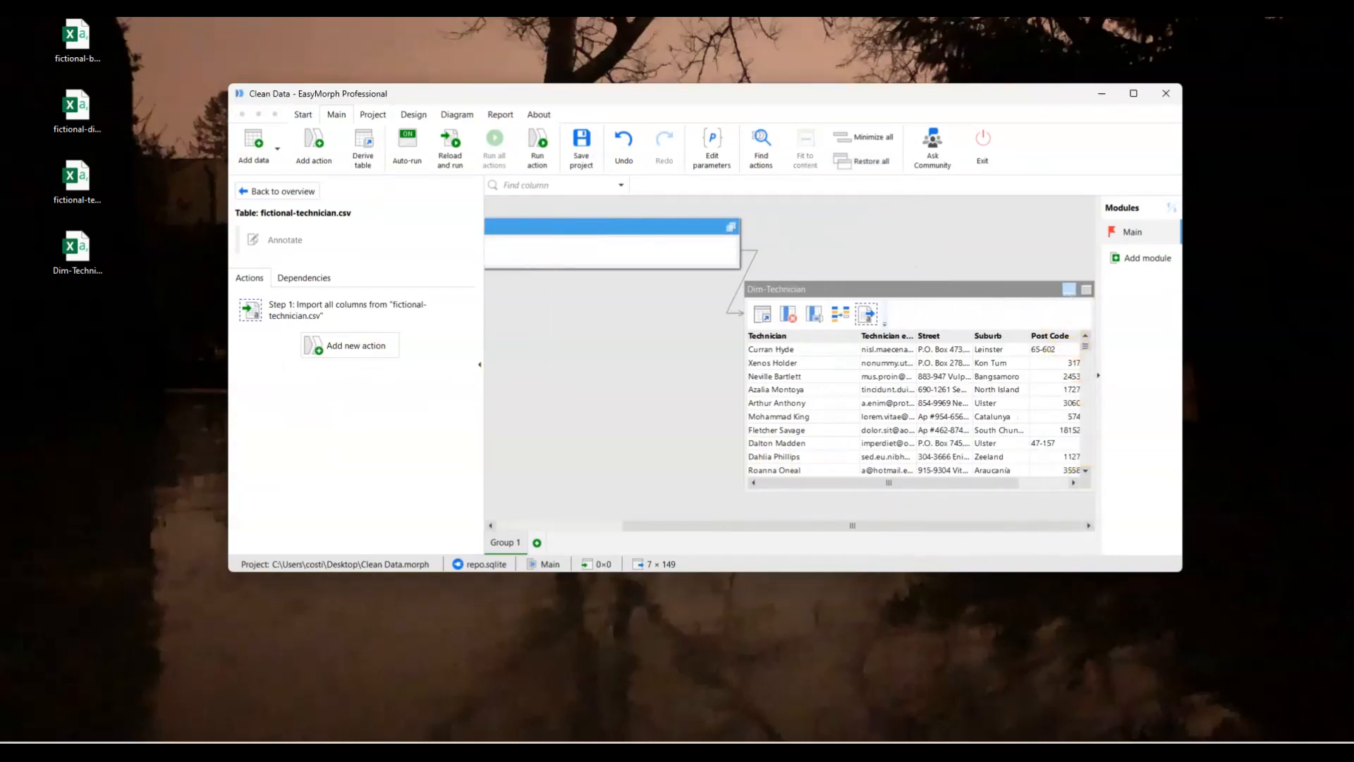
left_click(1069, 290)
left_click_drag(959, 289, 971, 228)
left_click(845, 508)
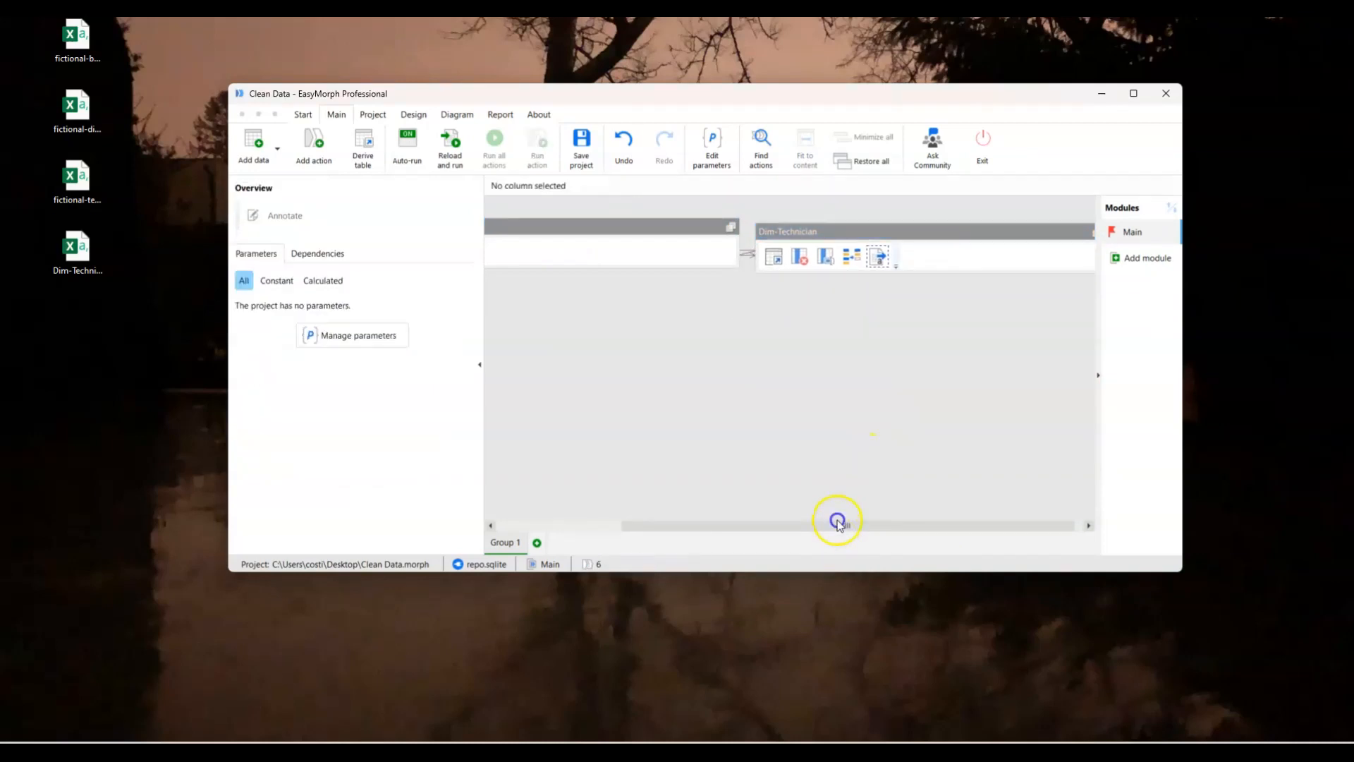
Import fictional-business.csv from the Desktop as a new table in the project and maximize the project window.
left_click_drag(648, 529, 443, 529)
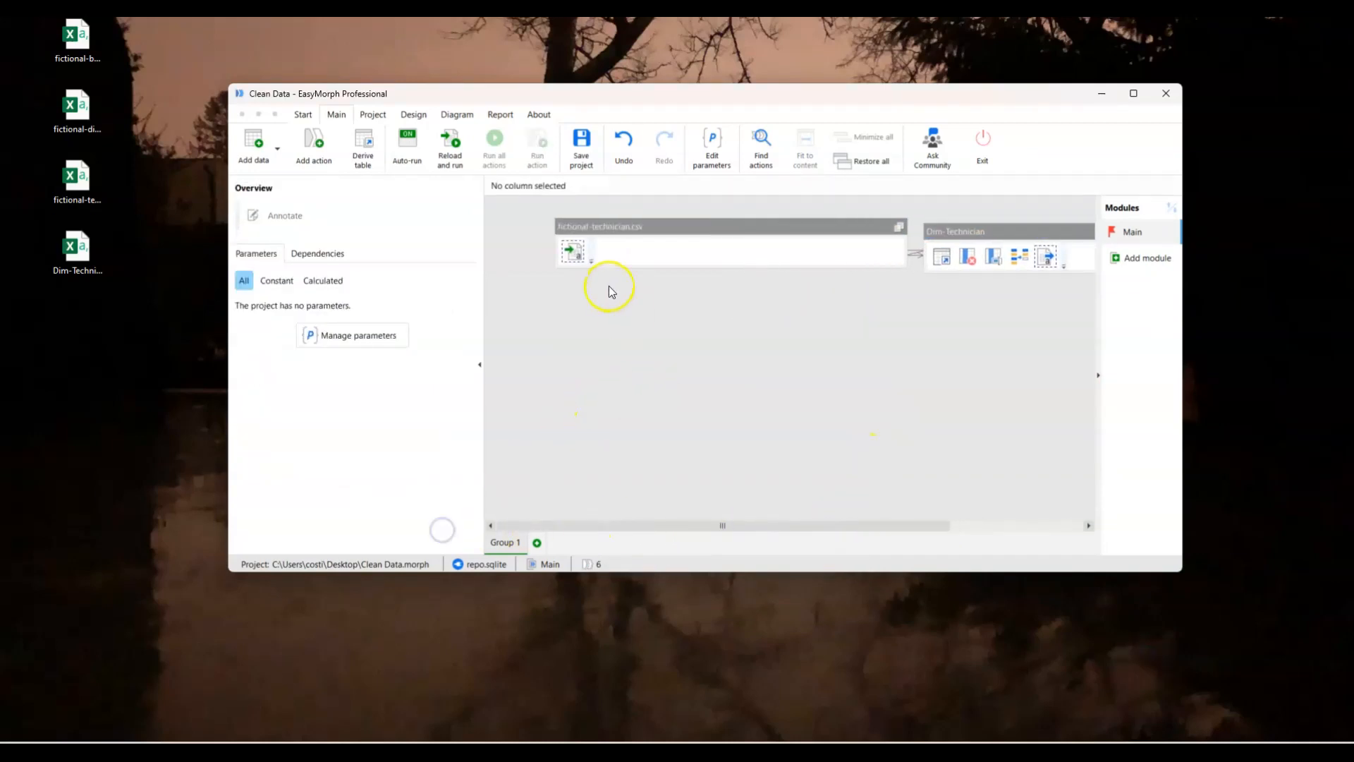
left_click_drag(76, 36, 747, 406)
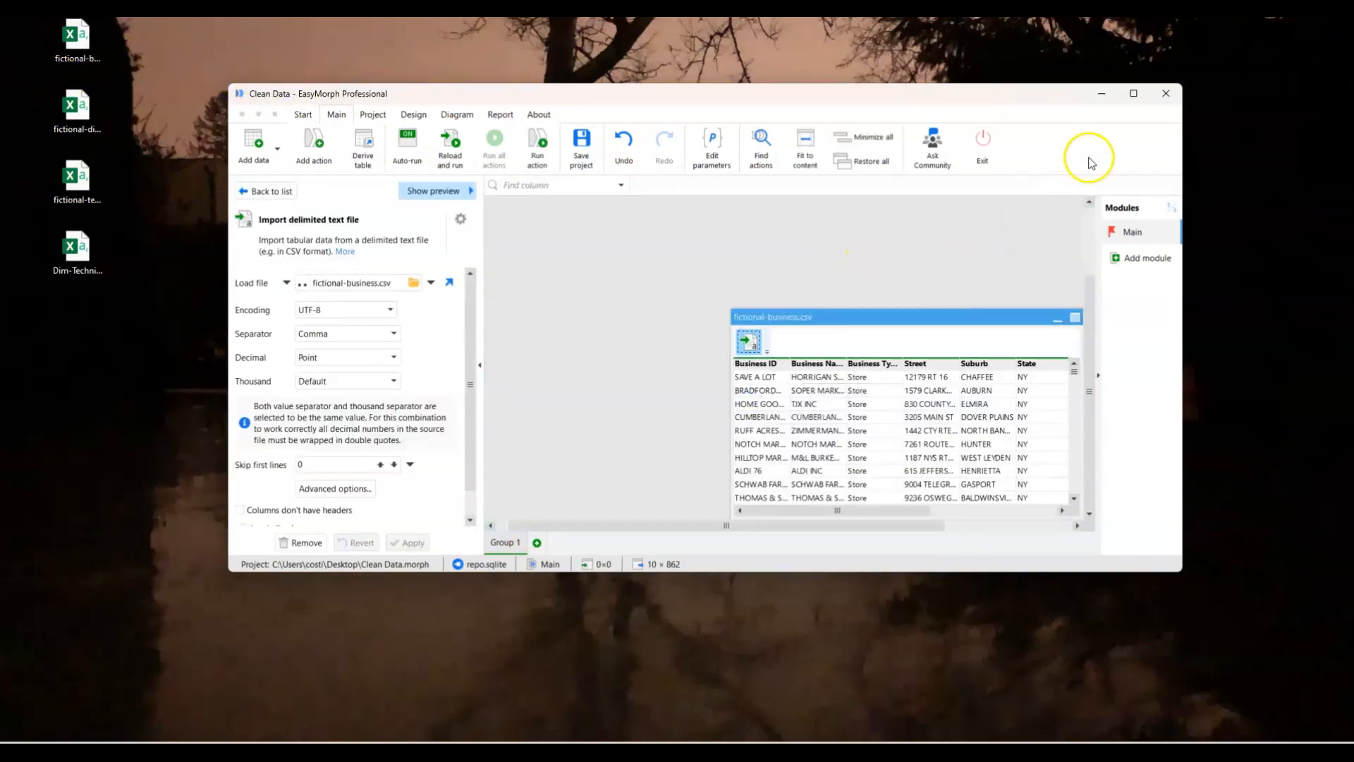
left_click(1133, 93)
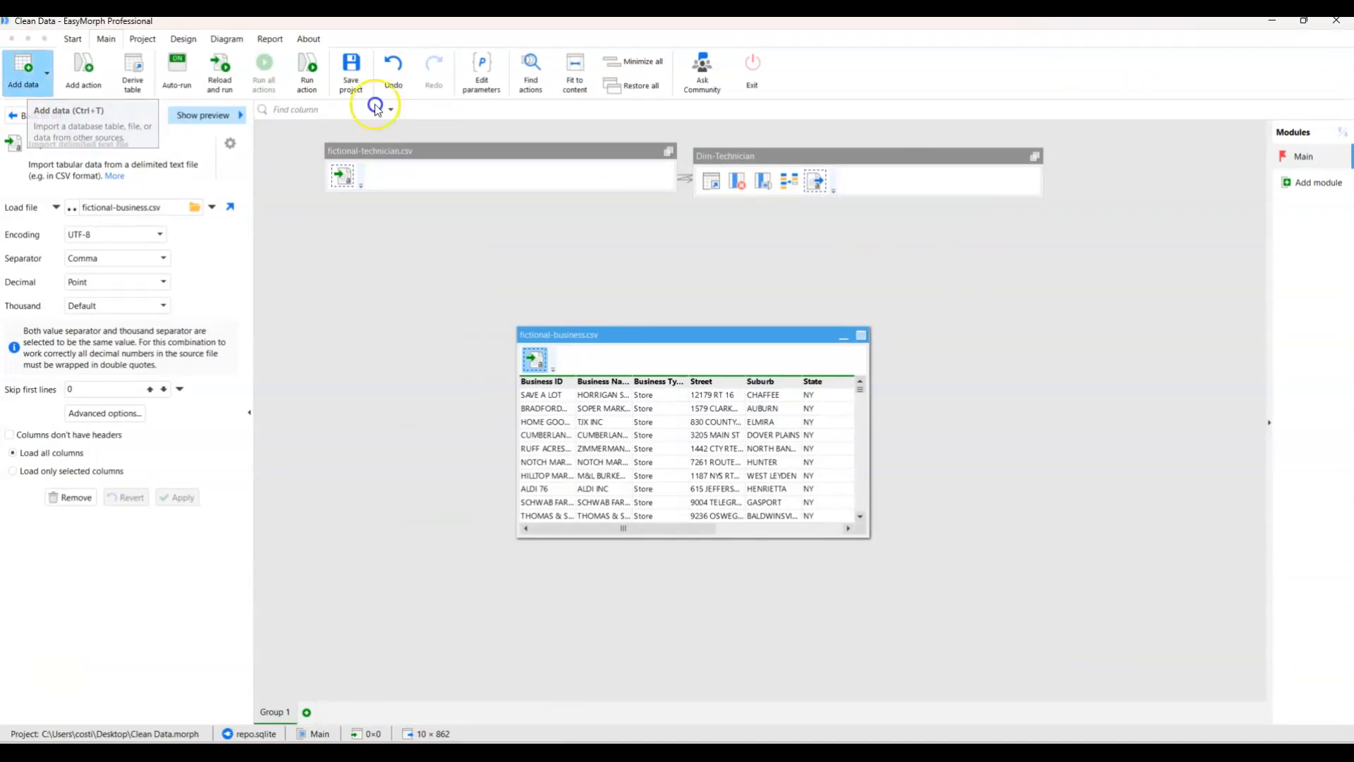
left_click(27, 86)
left_click(75, 144)
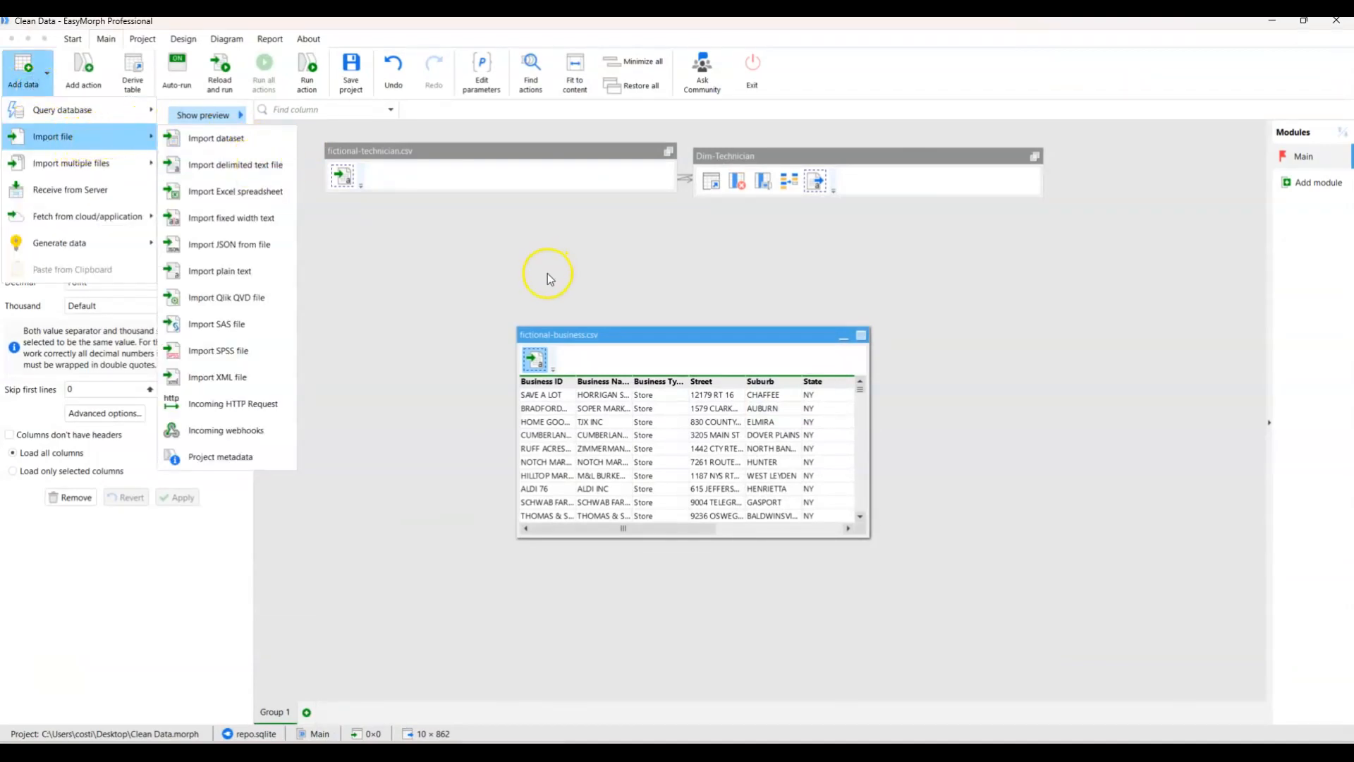
left_click(625, 314)
Move the fictional-business.csv table up so it sits just beneath the collapsed technician tables.
left_click_drag(673, 333, 593, 266)
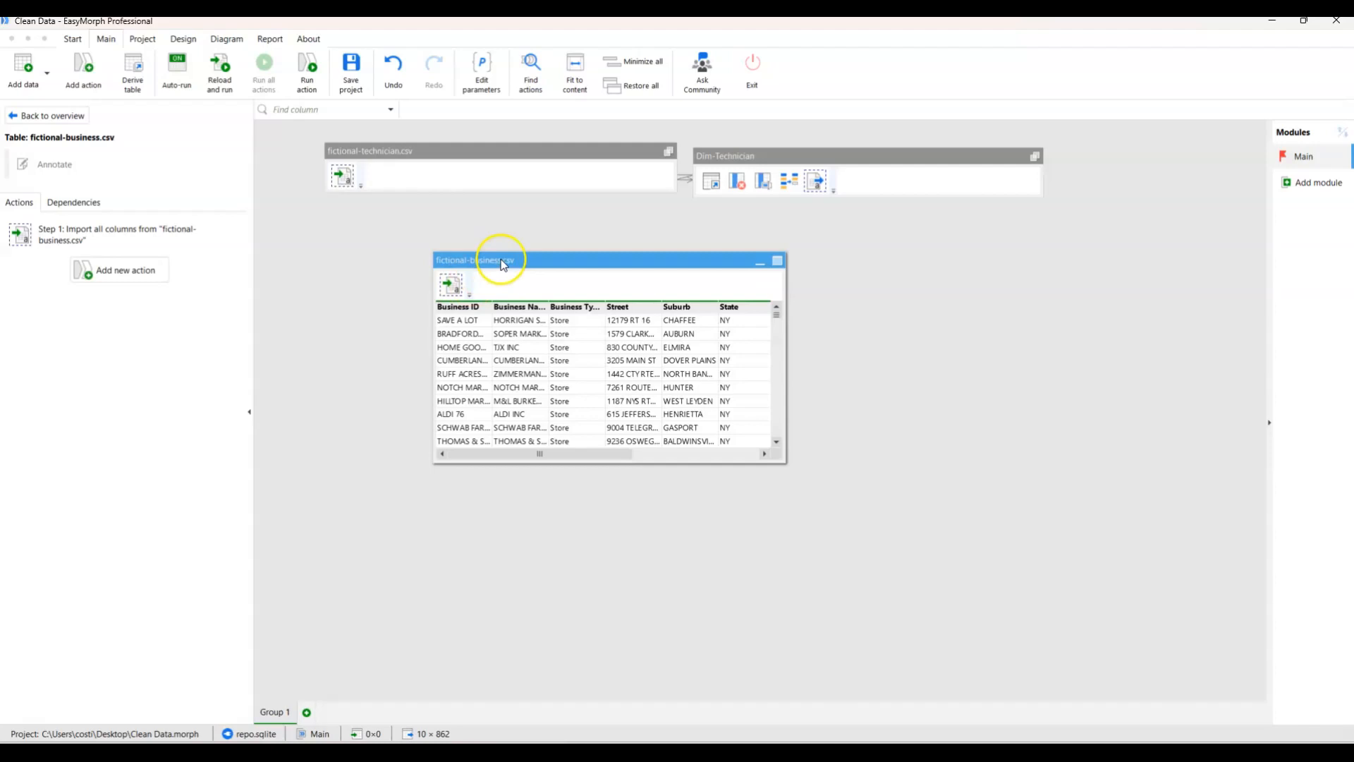
left_click_drag(498, 262, 479, 263)
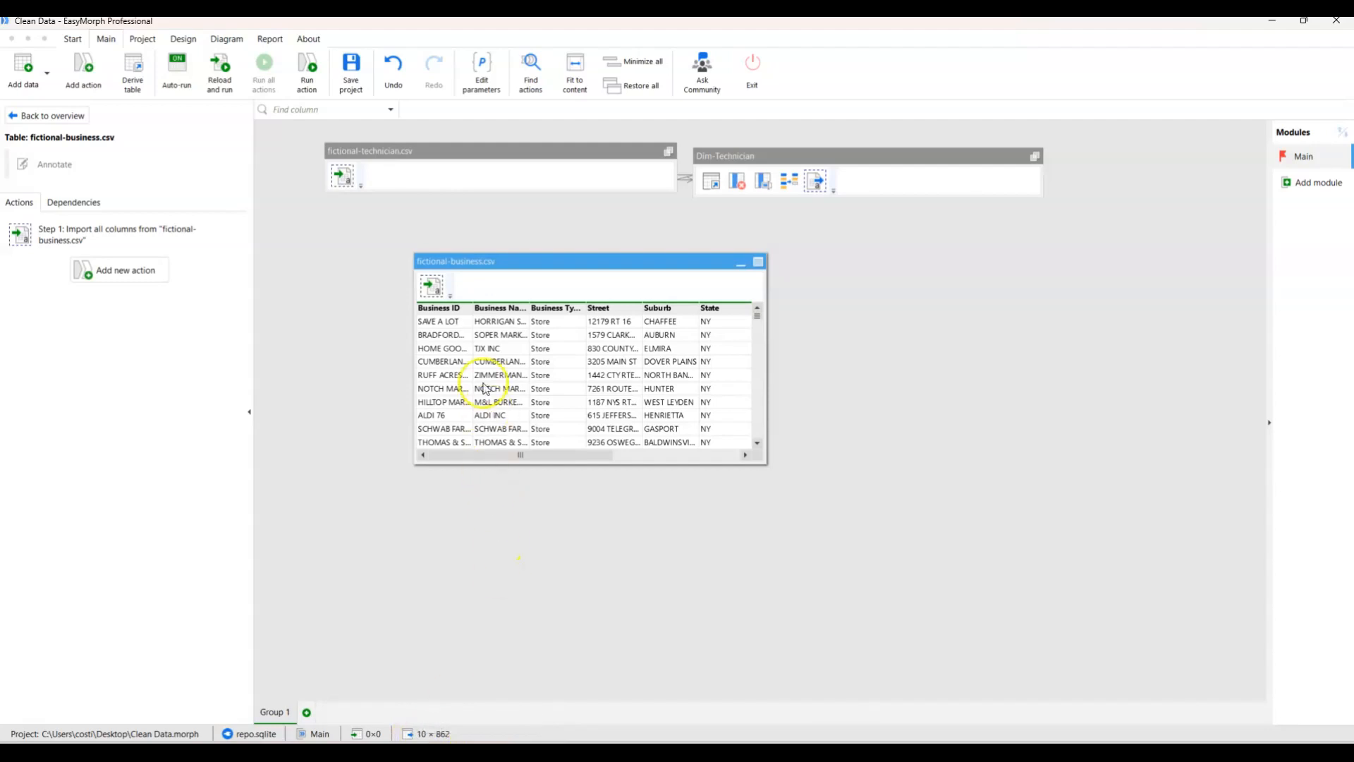
left_click(466, 309)
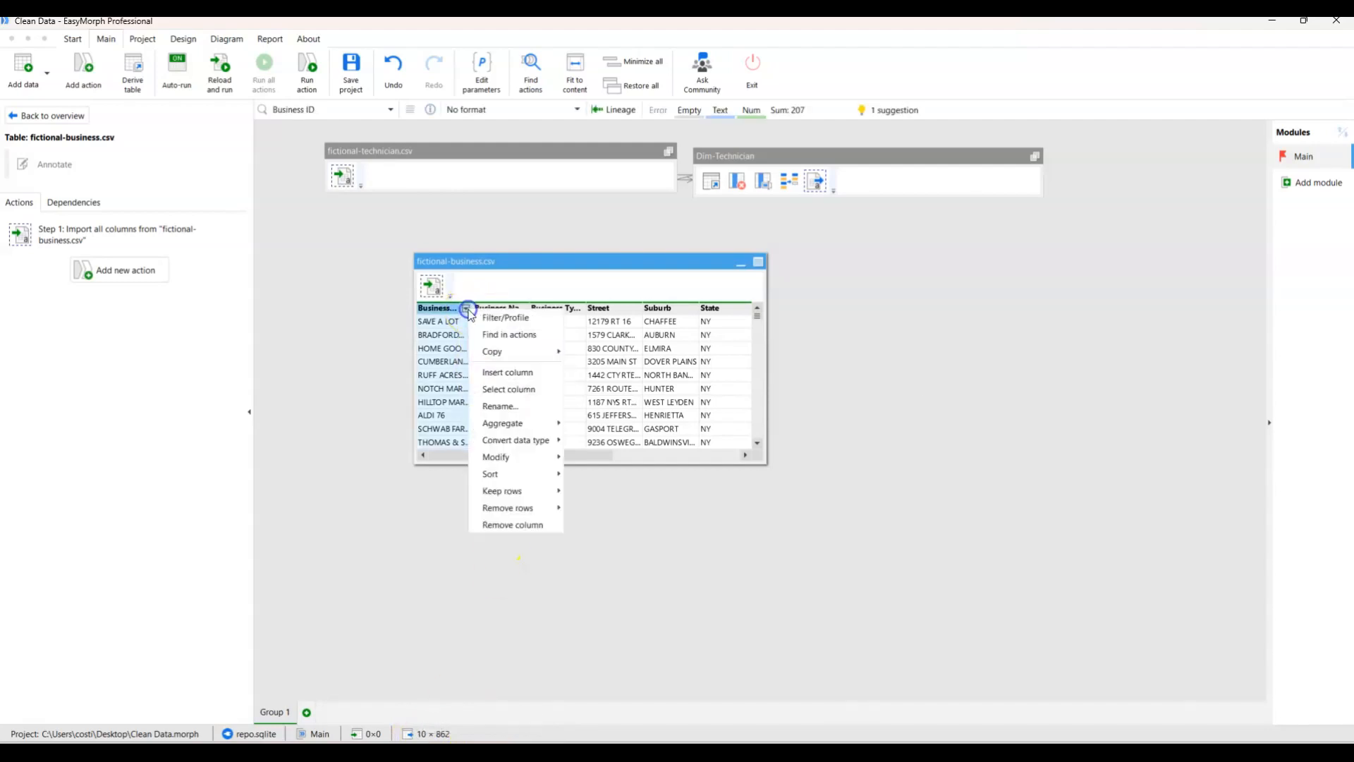
left_click(492, 268)
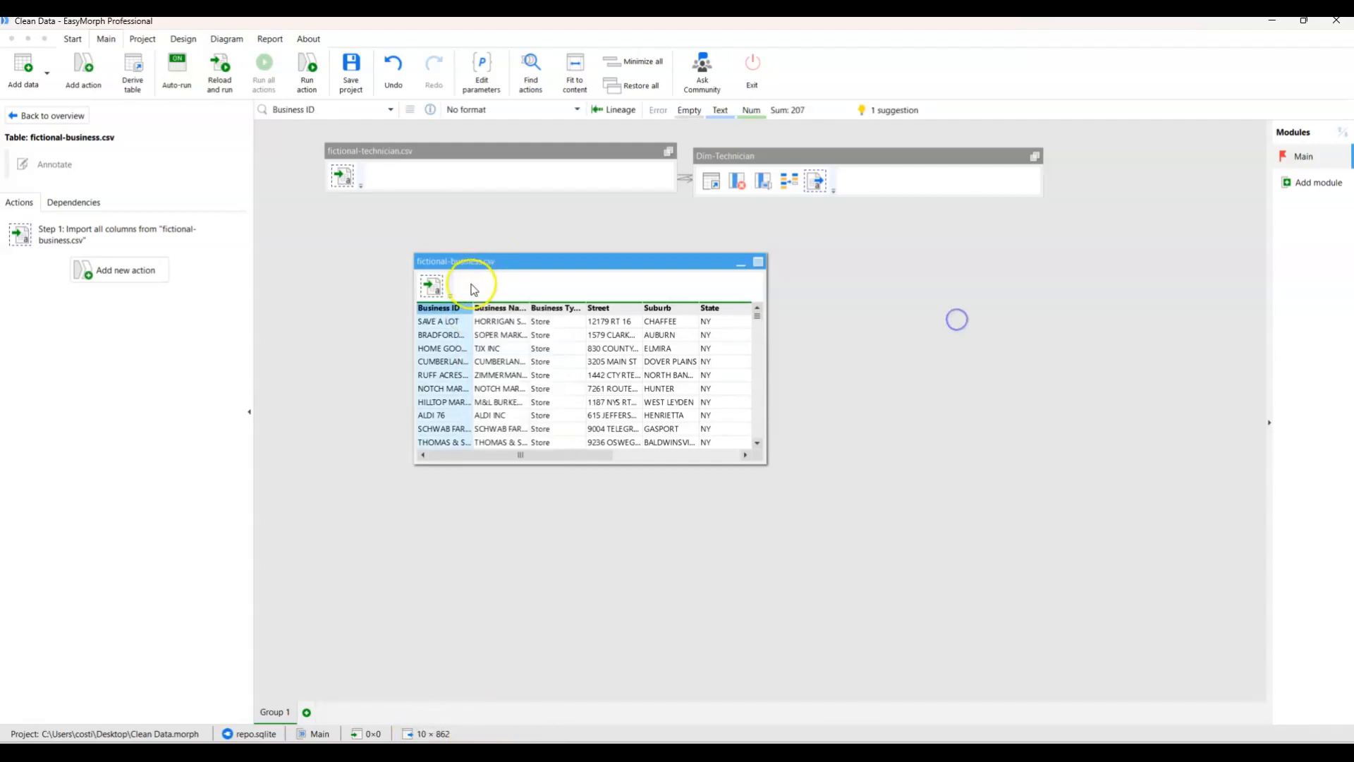
Open fictional-business.csv in the Analysis View, examine how often each Business ID value occurs, and return to the project.
left_click(763, 262)
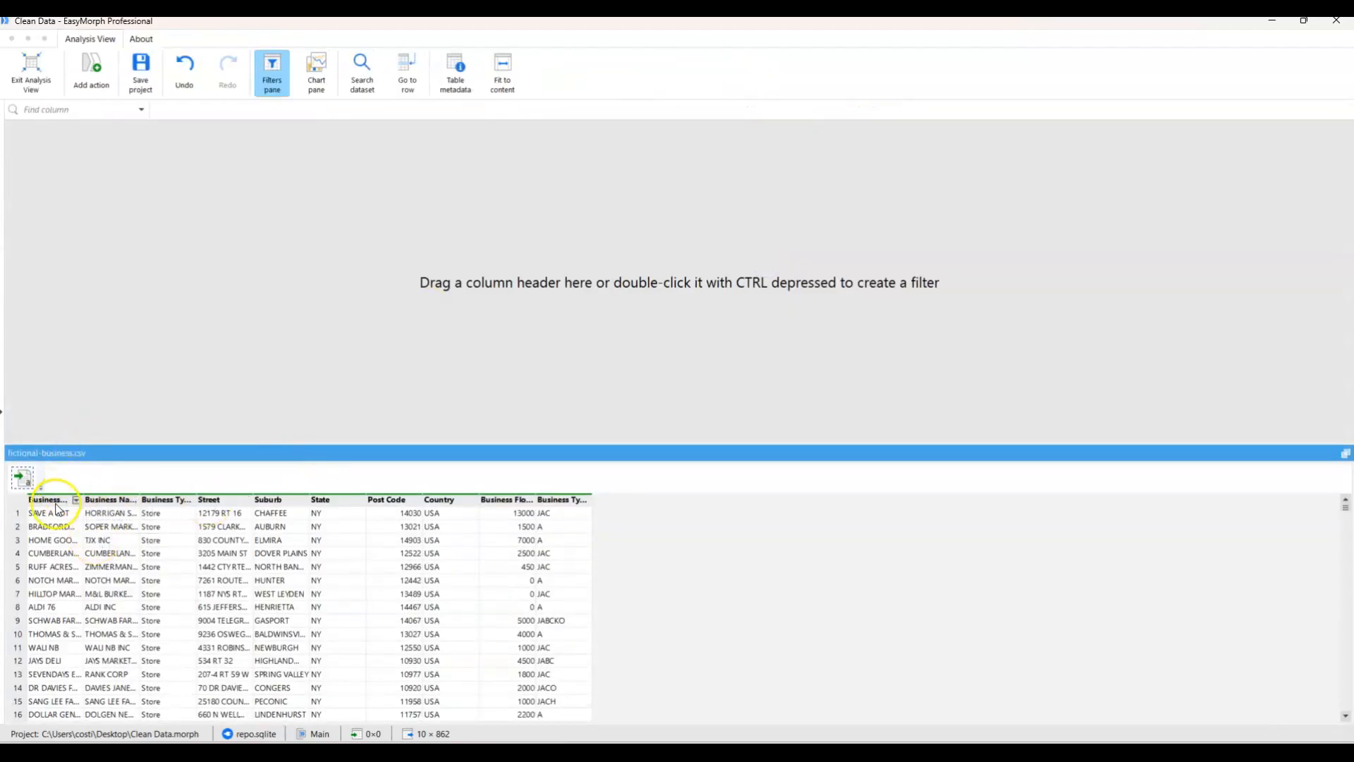
left_click_drag(56, 508, 100, 341)
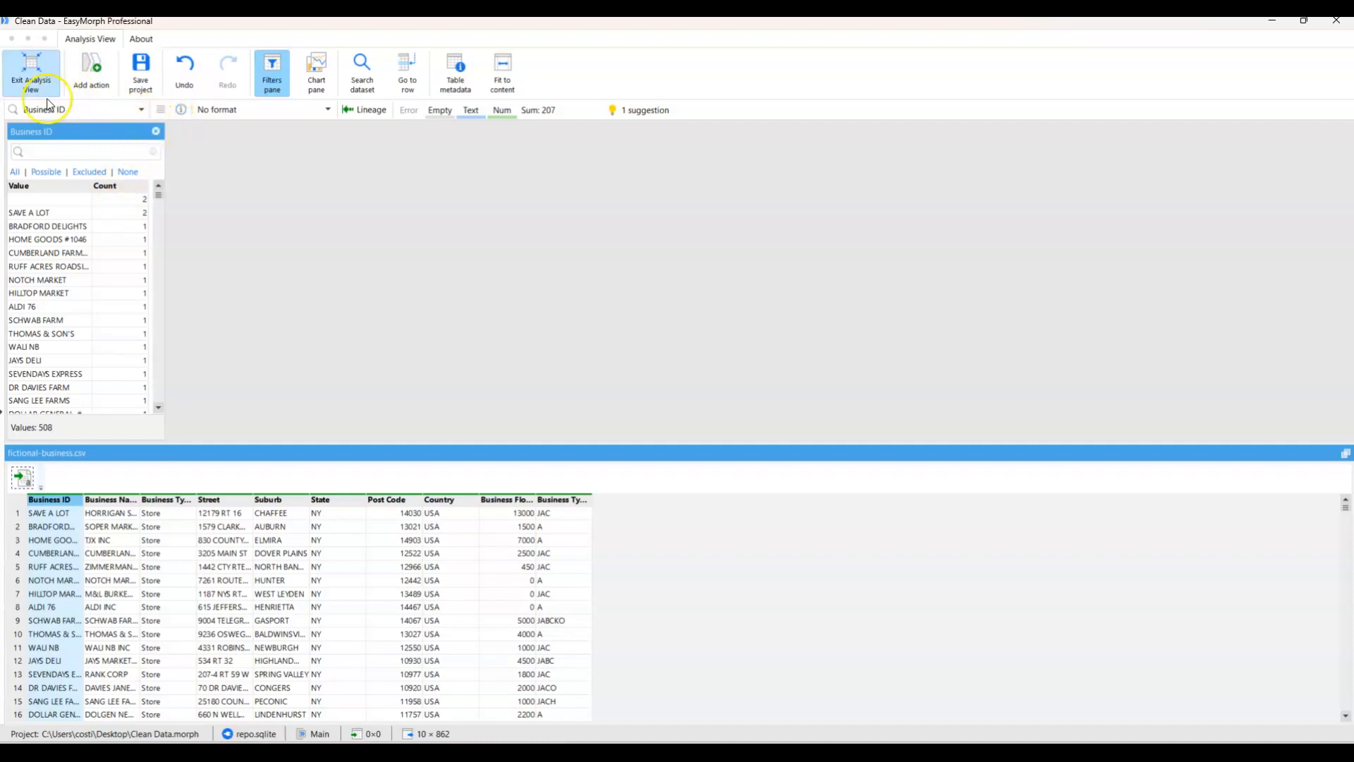
left_click(31, 70)
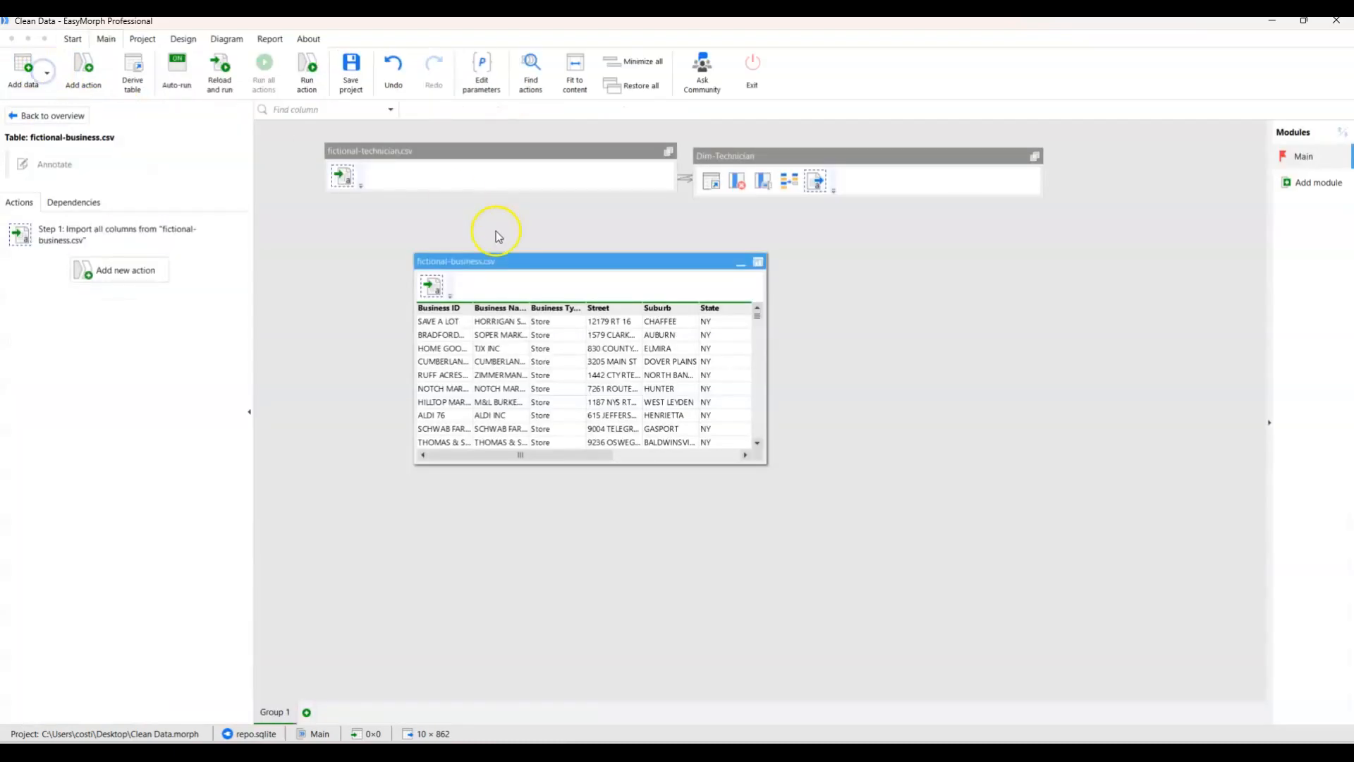
Add a filter to fictional-business.csv that removes the rows with an empty Business ID.
left_click(466, 309)
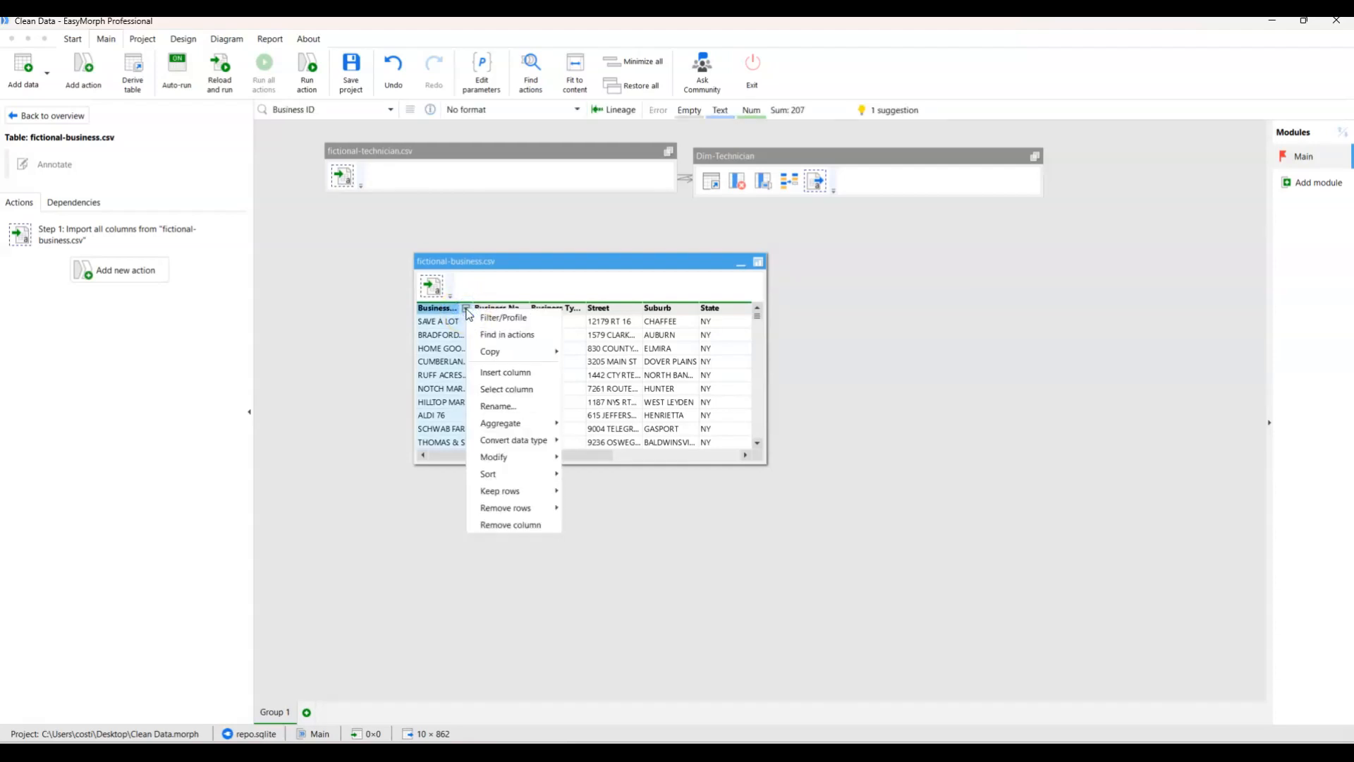
left_click(497, 318)
left_click(570, 349)
left_click(682, 516)
left_click(772, 517)
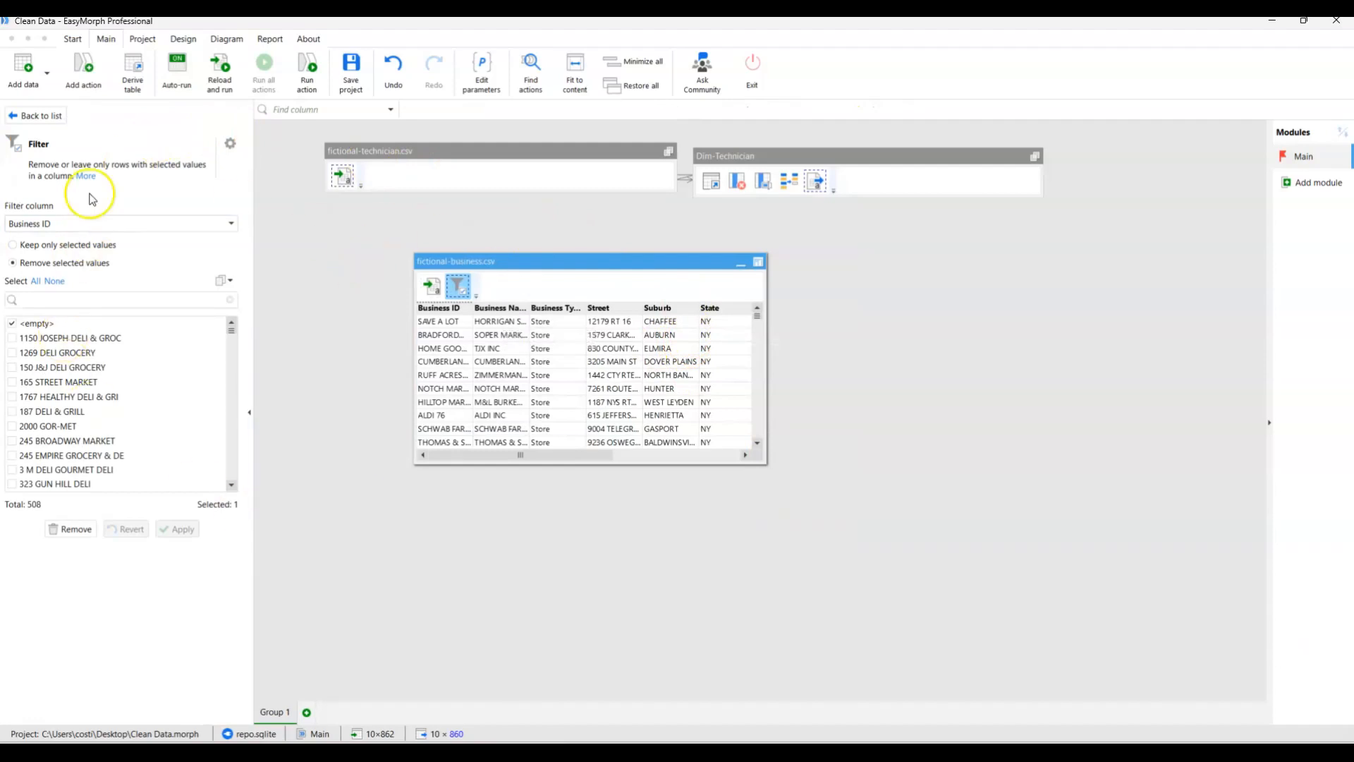
Deduplicate the rows of fictional-business.csv based on the Business ID column.
right_click(458, 315)
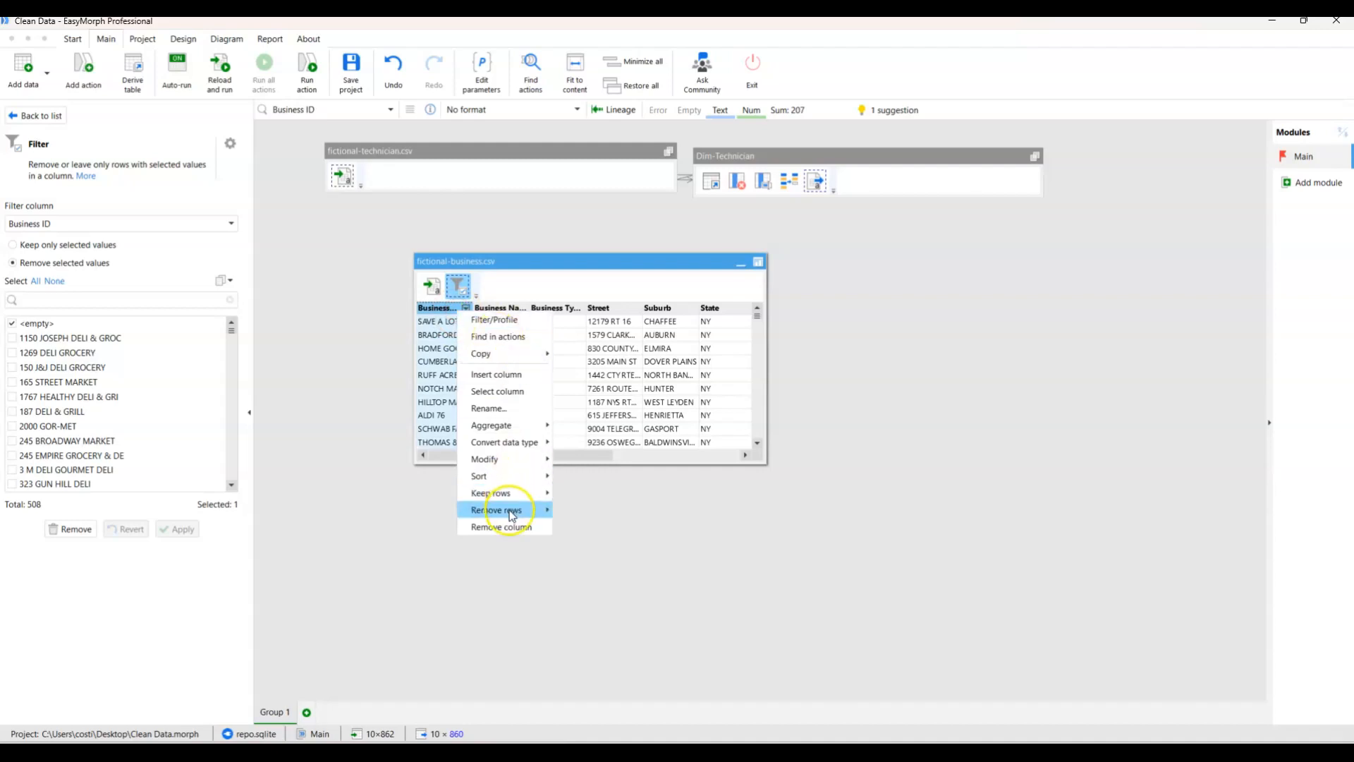
mouse_move(502, 509)
left_click(587, 274)
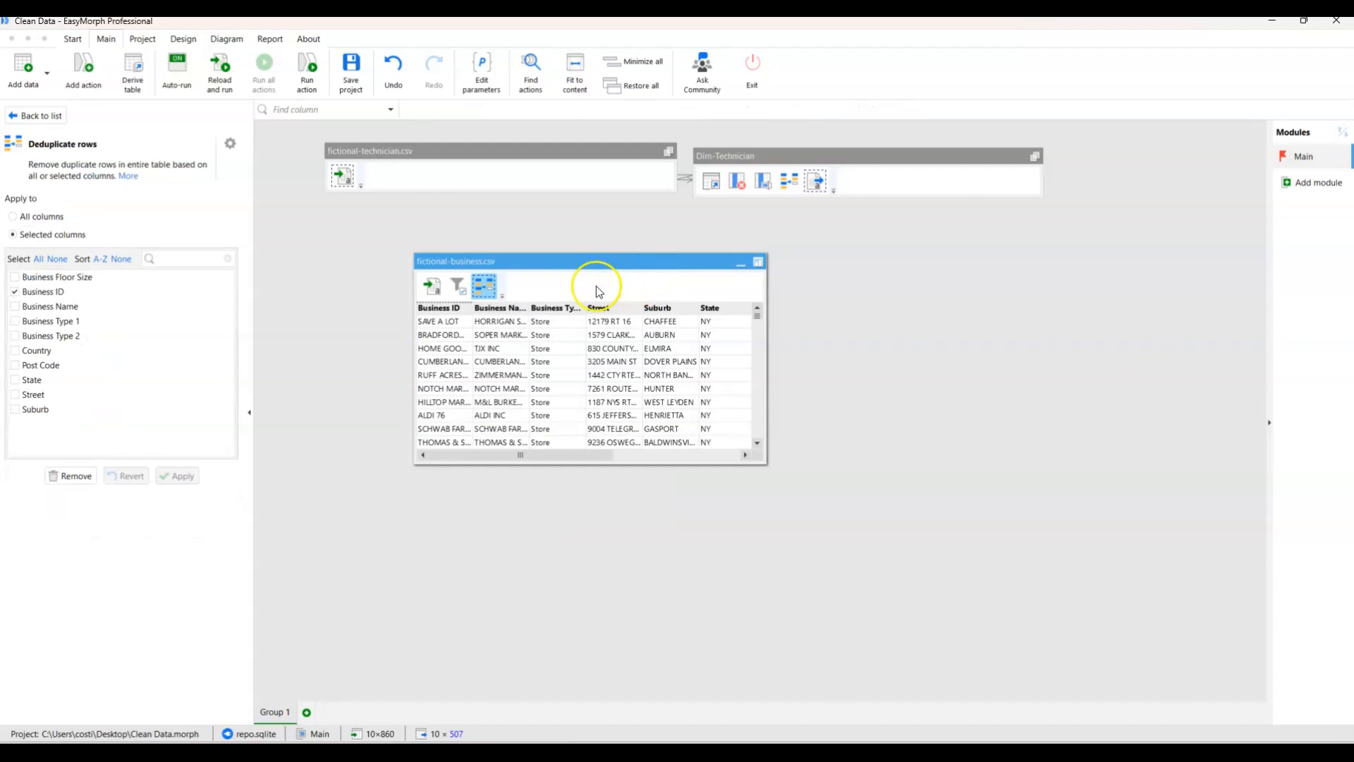
Compare the fictional-business.csv row counts at the import, filter and deduplication actions.
left_click(458, 286)
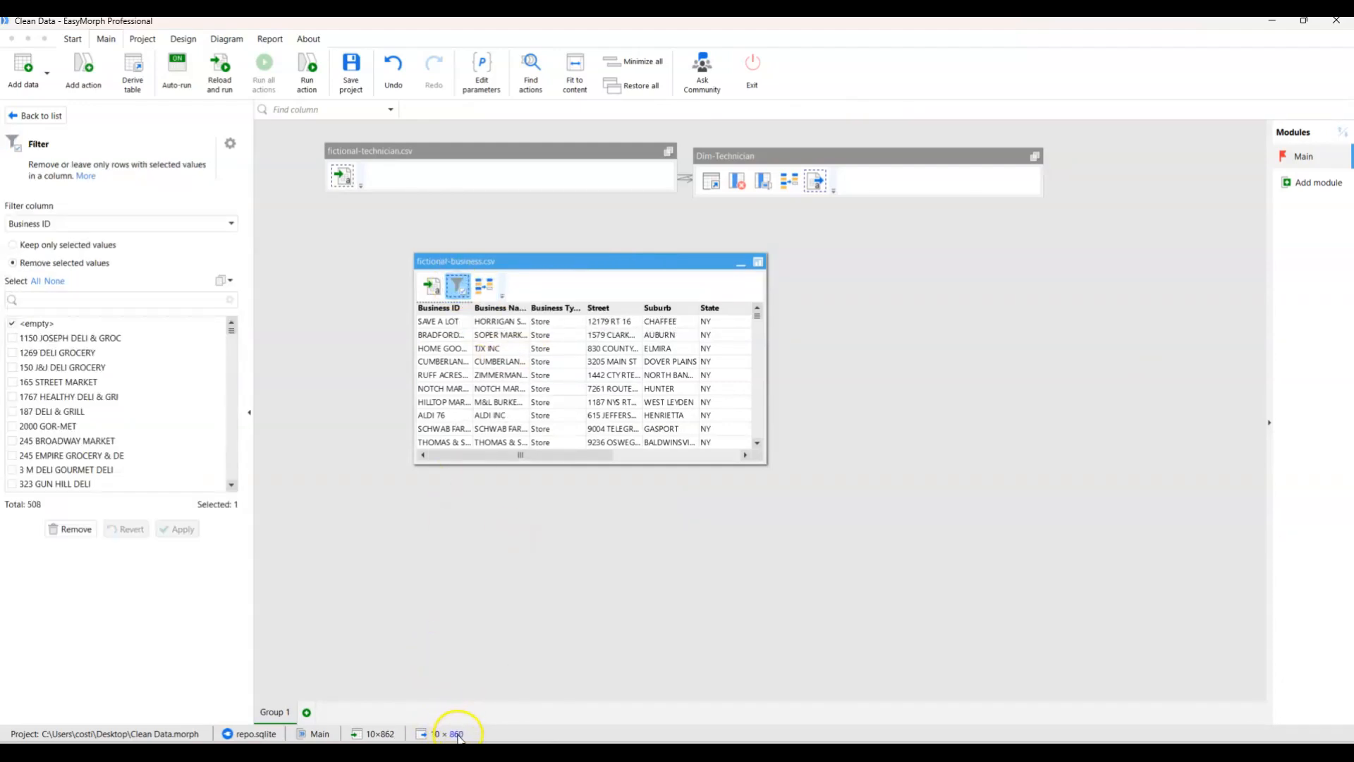
left_click(431, 285)
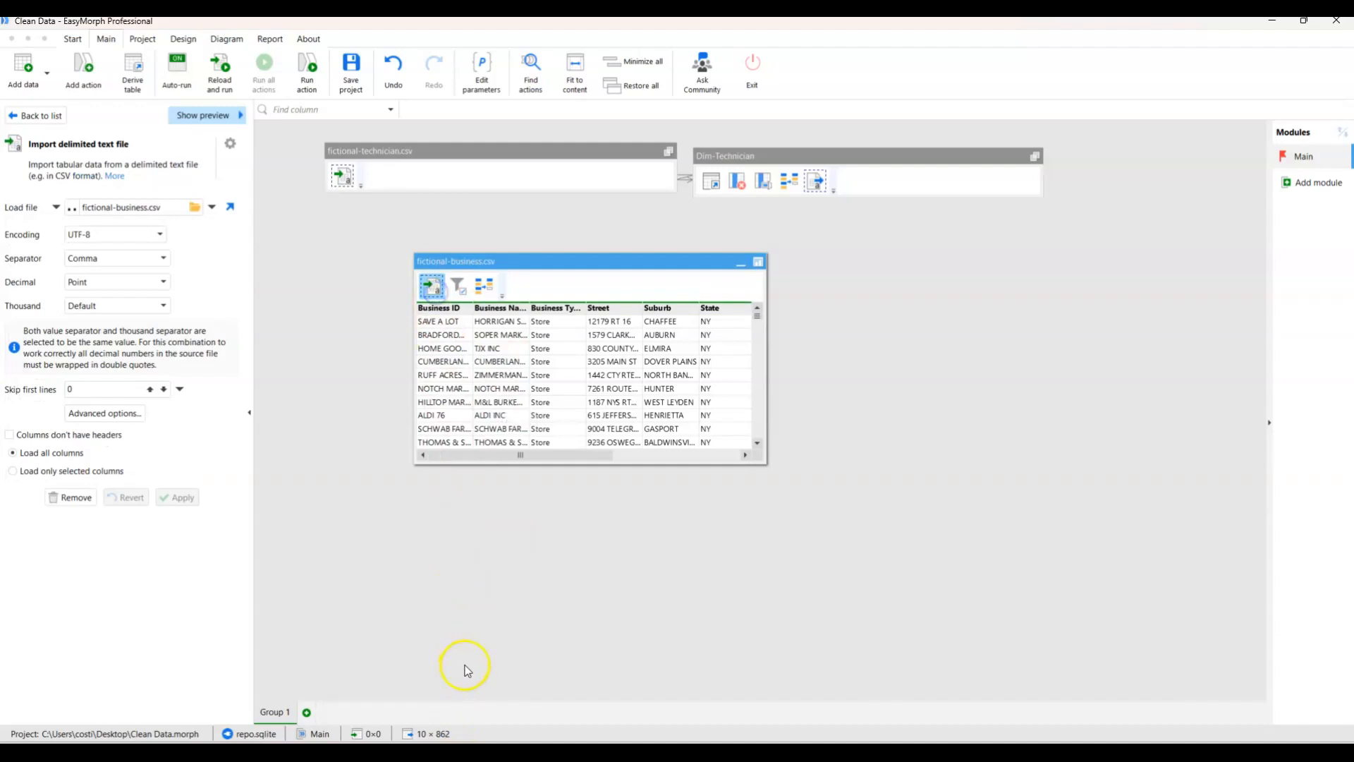
left_click(458, 286)
left_click(484, 286)
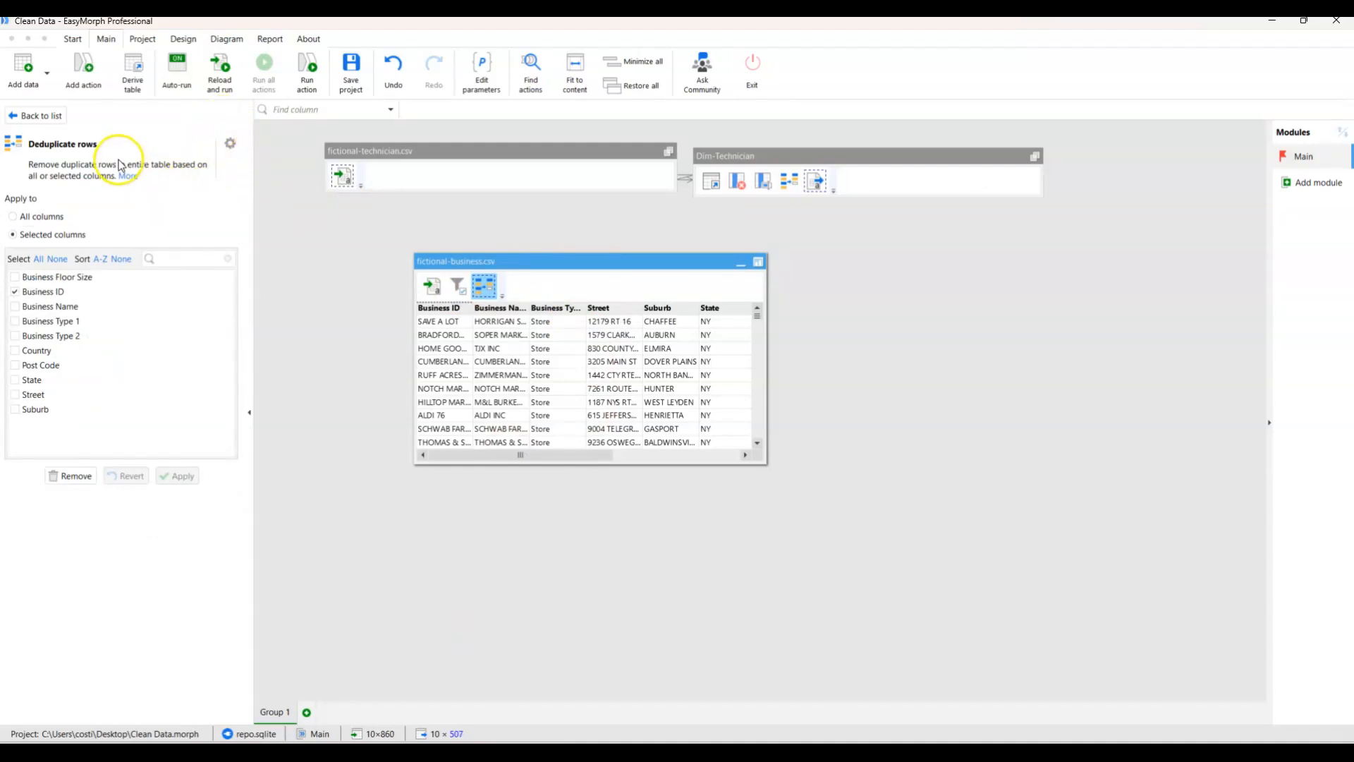
Add an action that exports the fictional-business.csv table to a comma-separated Dim-Business.csv on the Desktop, and run it.
left_click(53, 116)
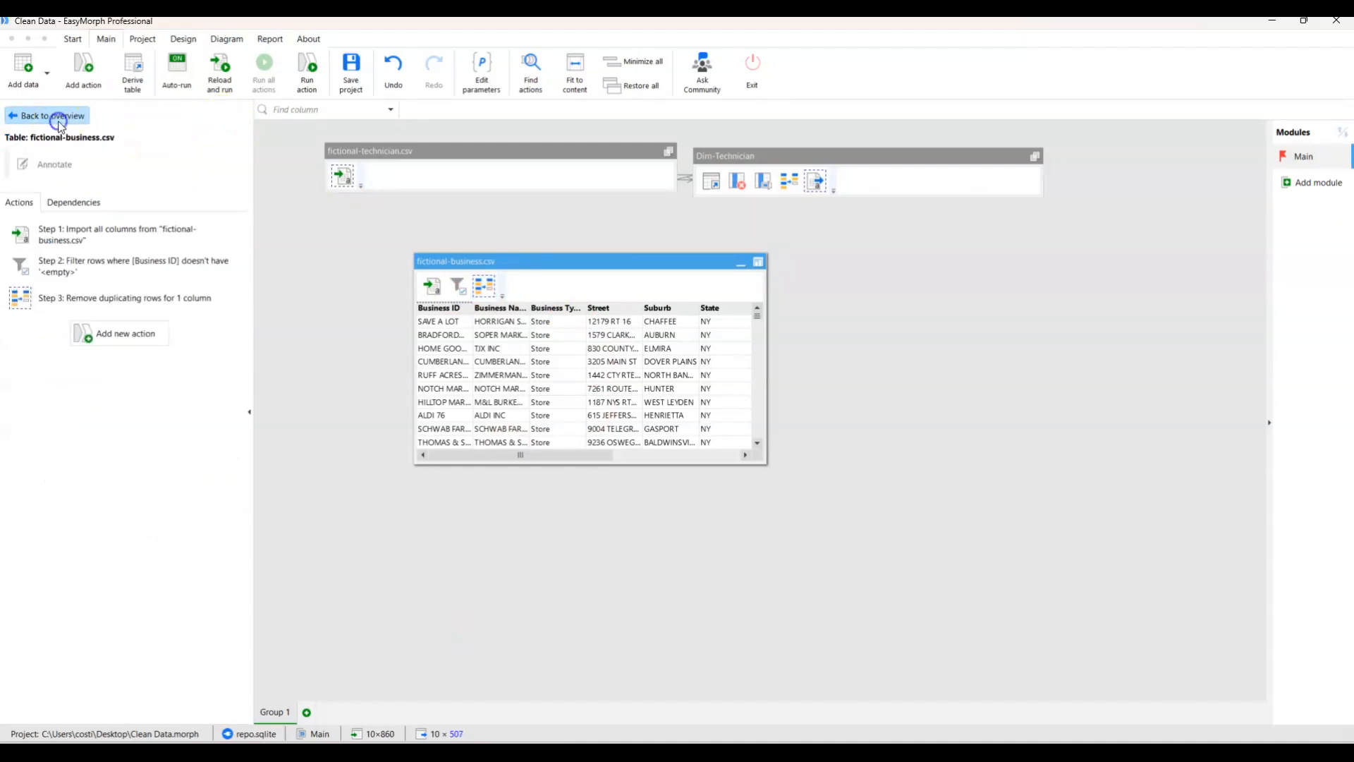
left_click(118, 330)
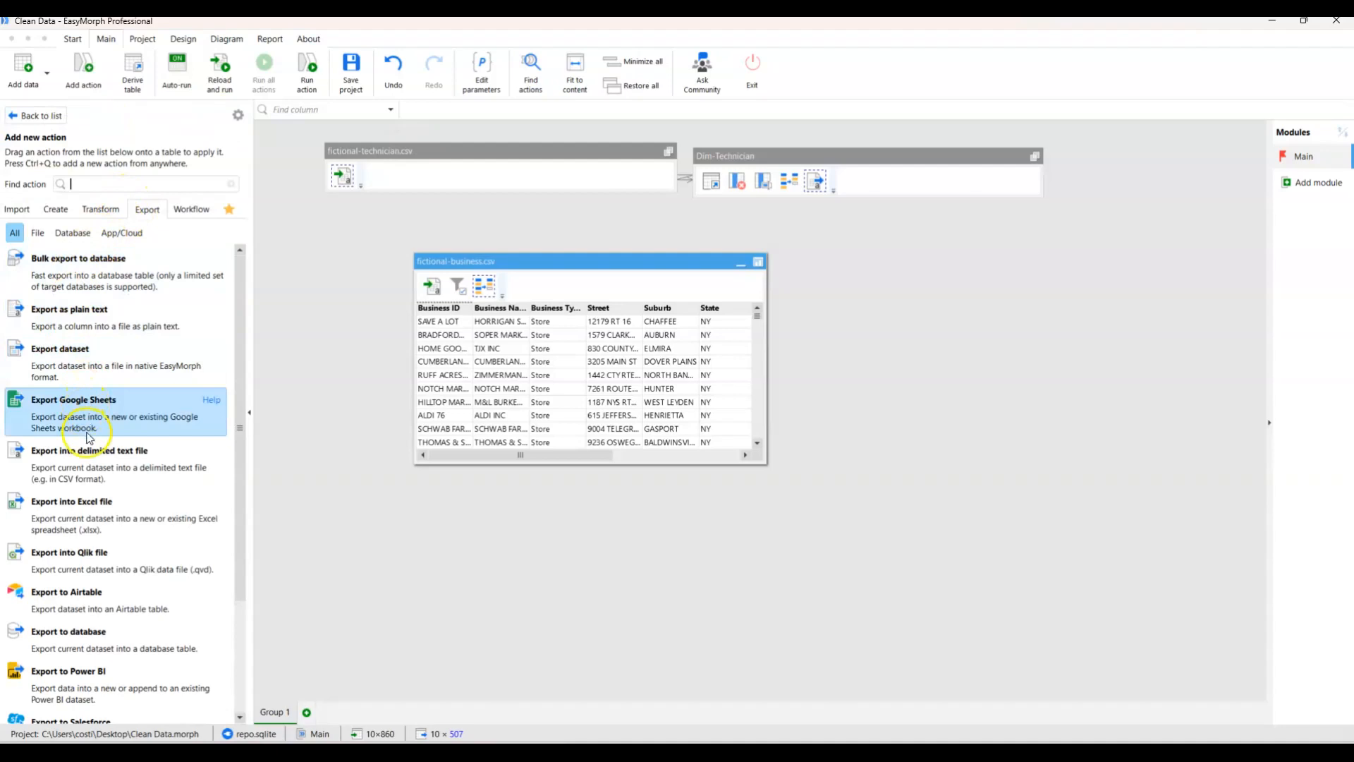
left_click(91, 462)
left_click(173, 206)
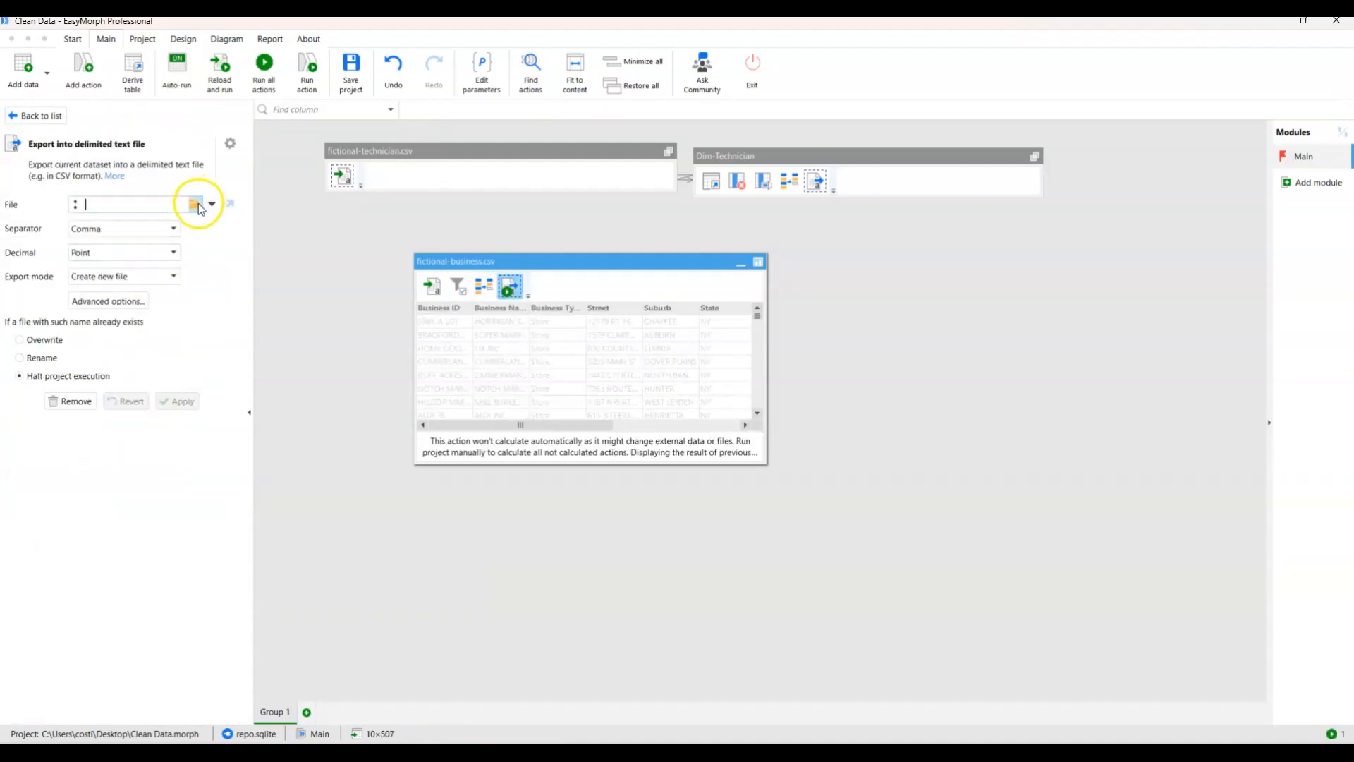
left_click(196, 205)
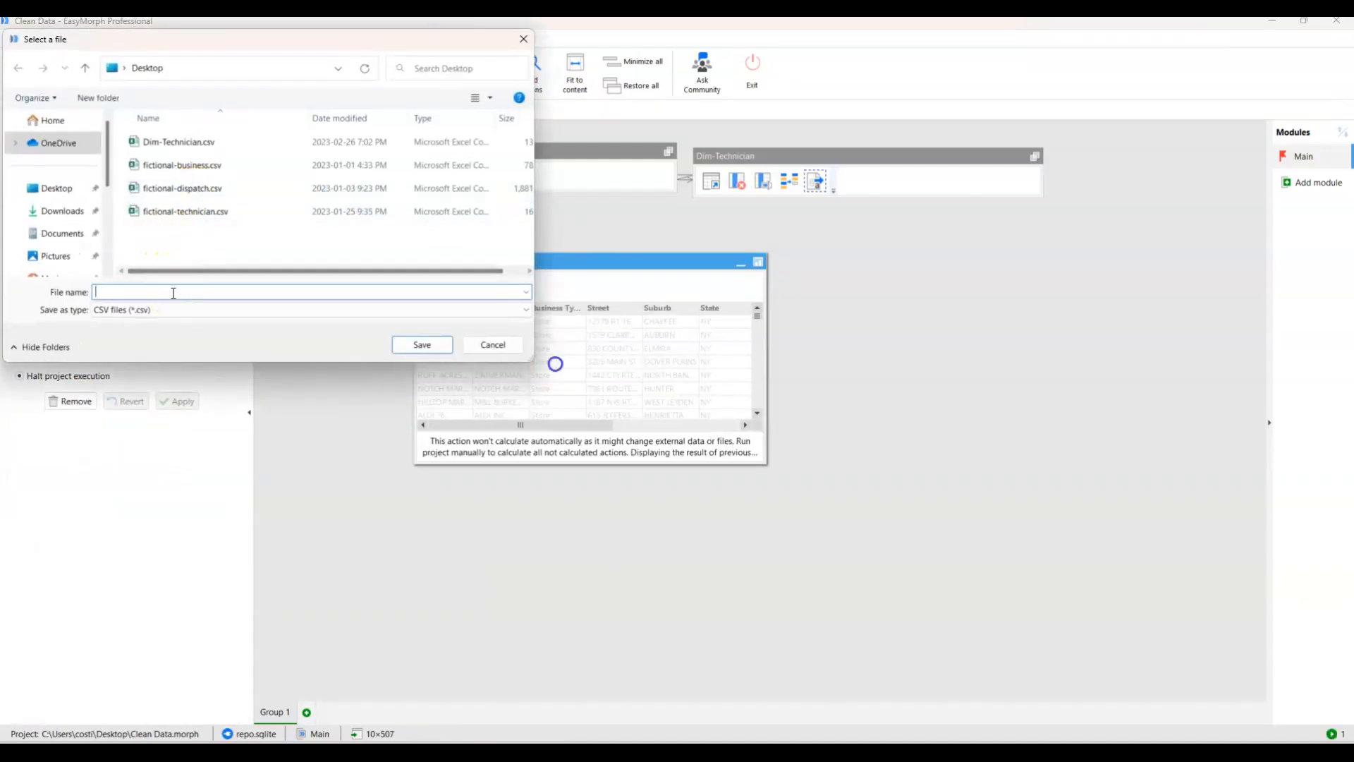
type("Dim-Business")
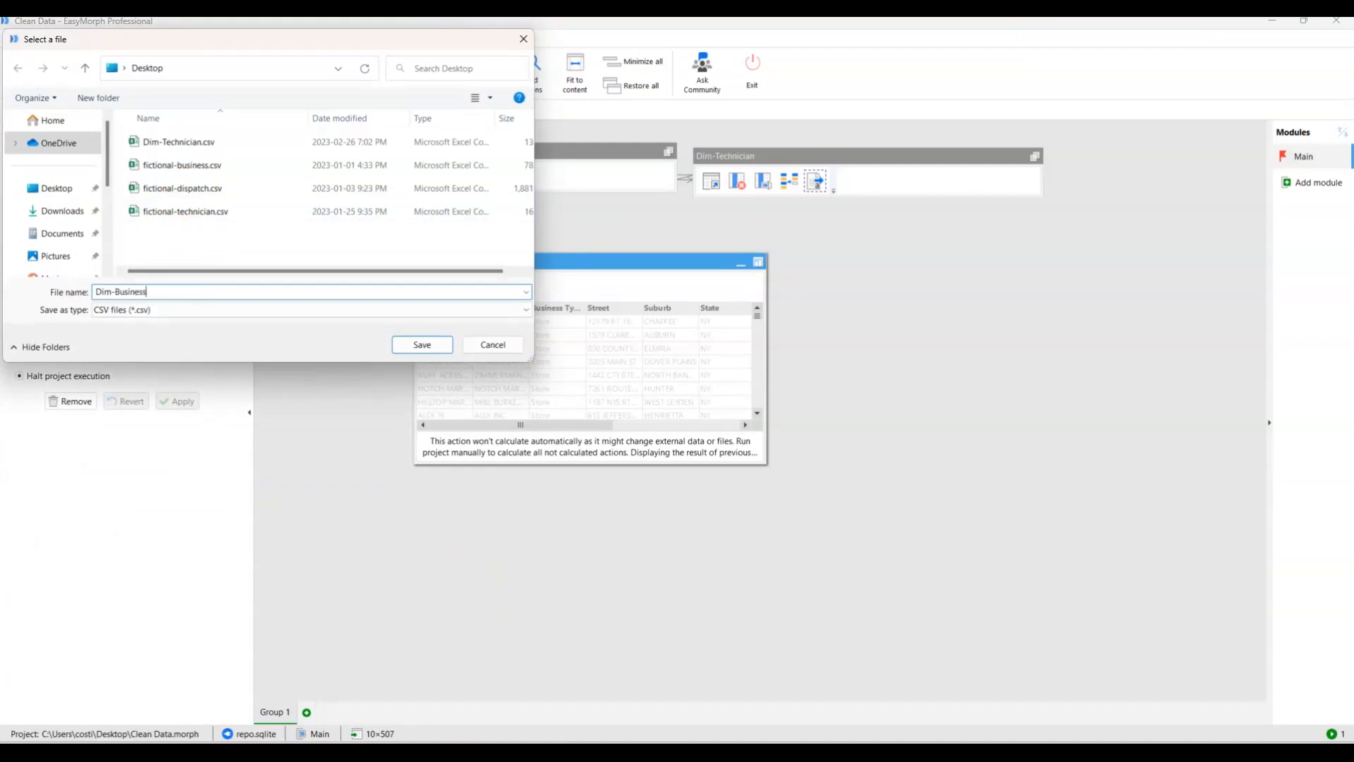
left_click(403, 346)
left_click(180, 400)
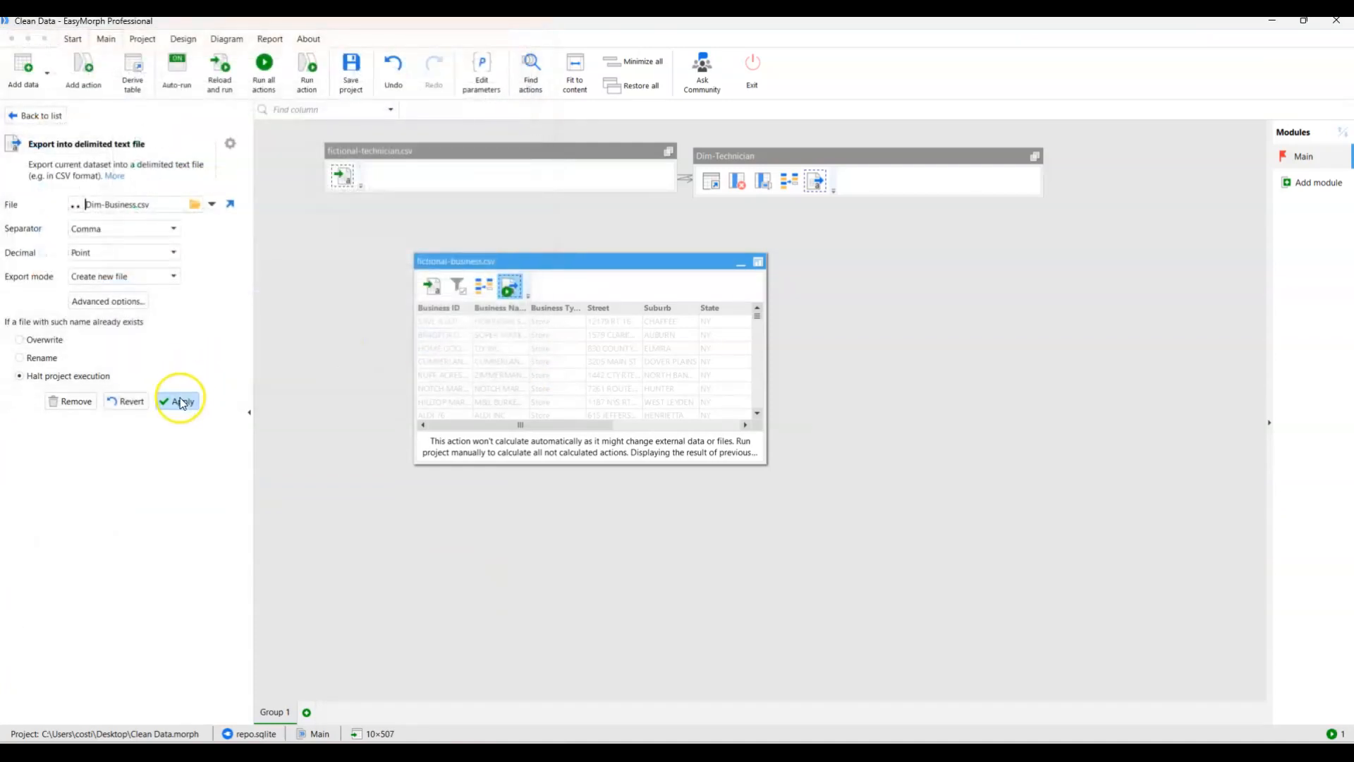
left_click(273, 84)
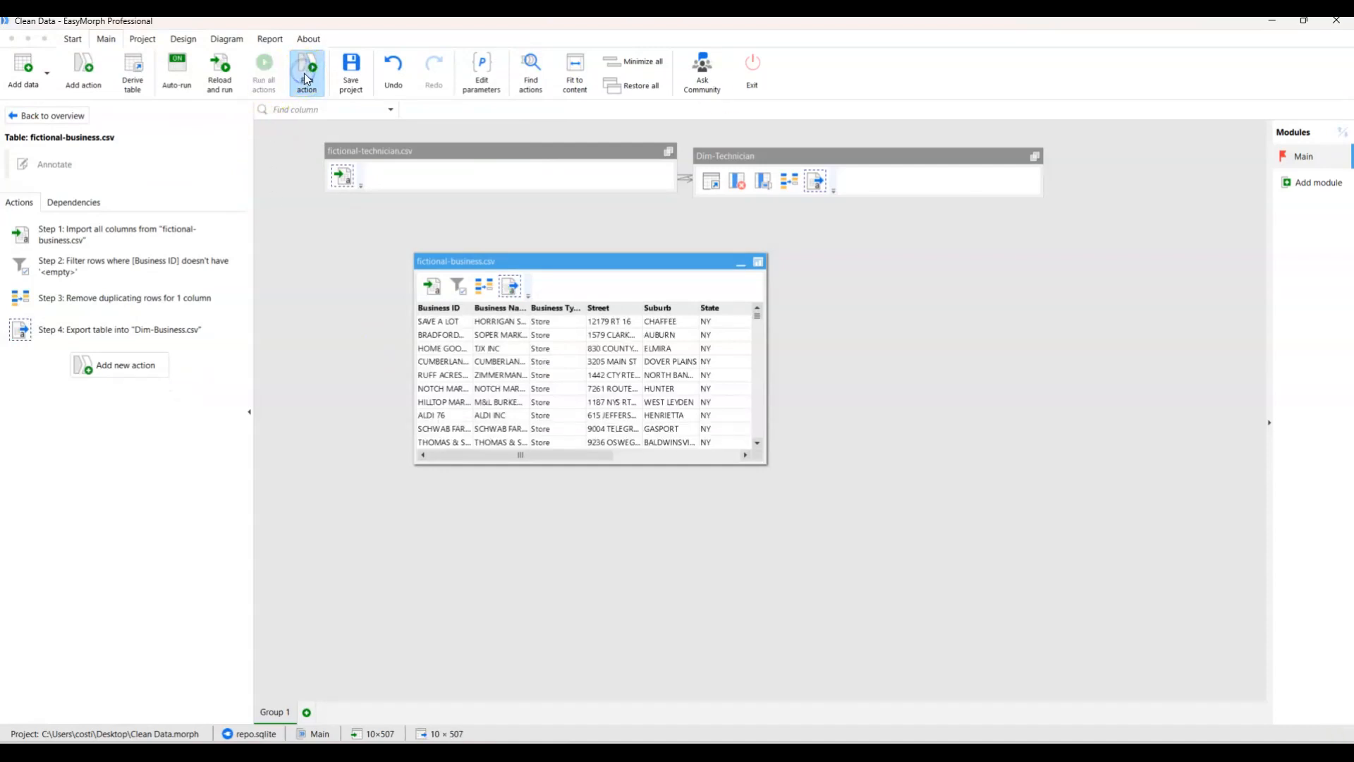
Open the exported Dim-Business.csv in Excel, check the data down to its last row, and return to the EasyMorph project.
left_click(1303, 20)
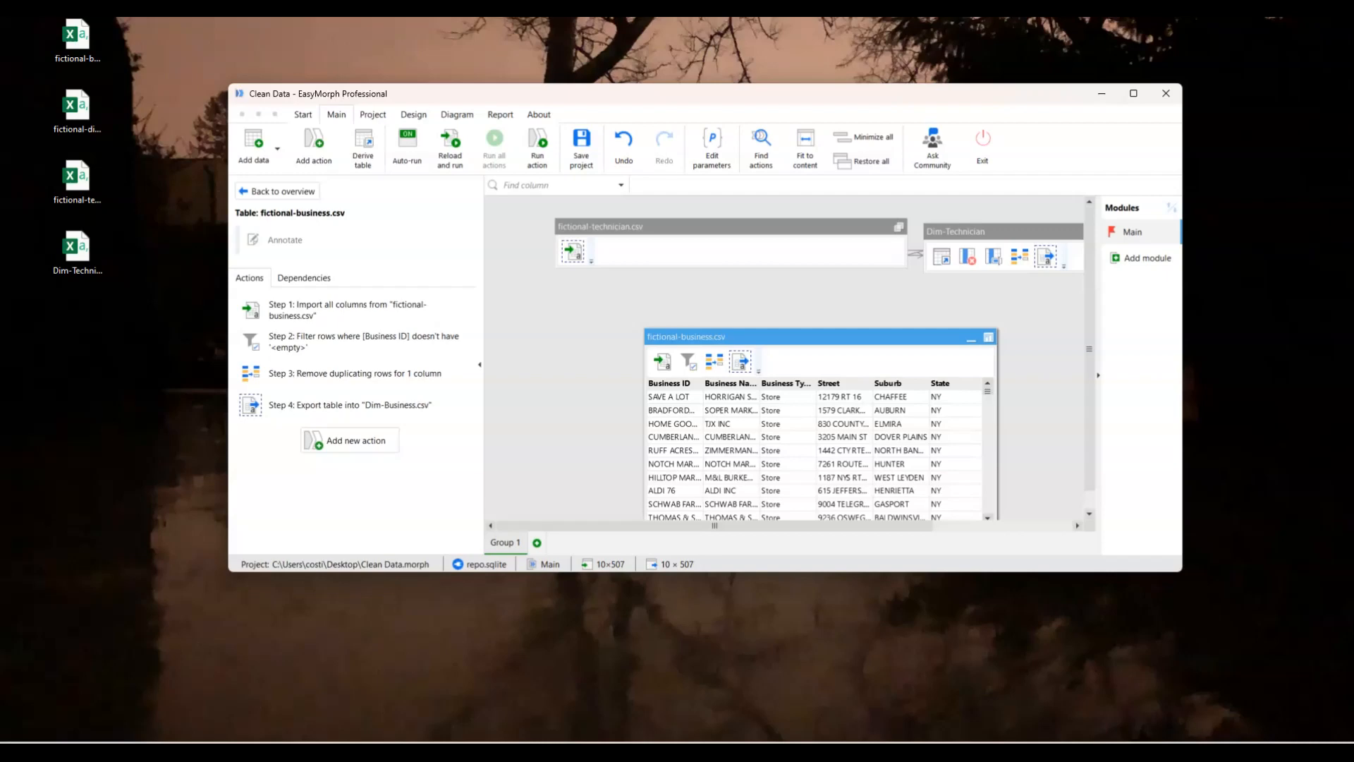
left_click(71, 338)
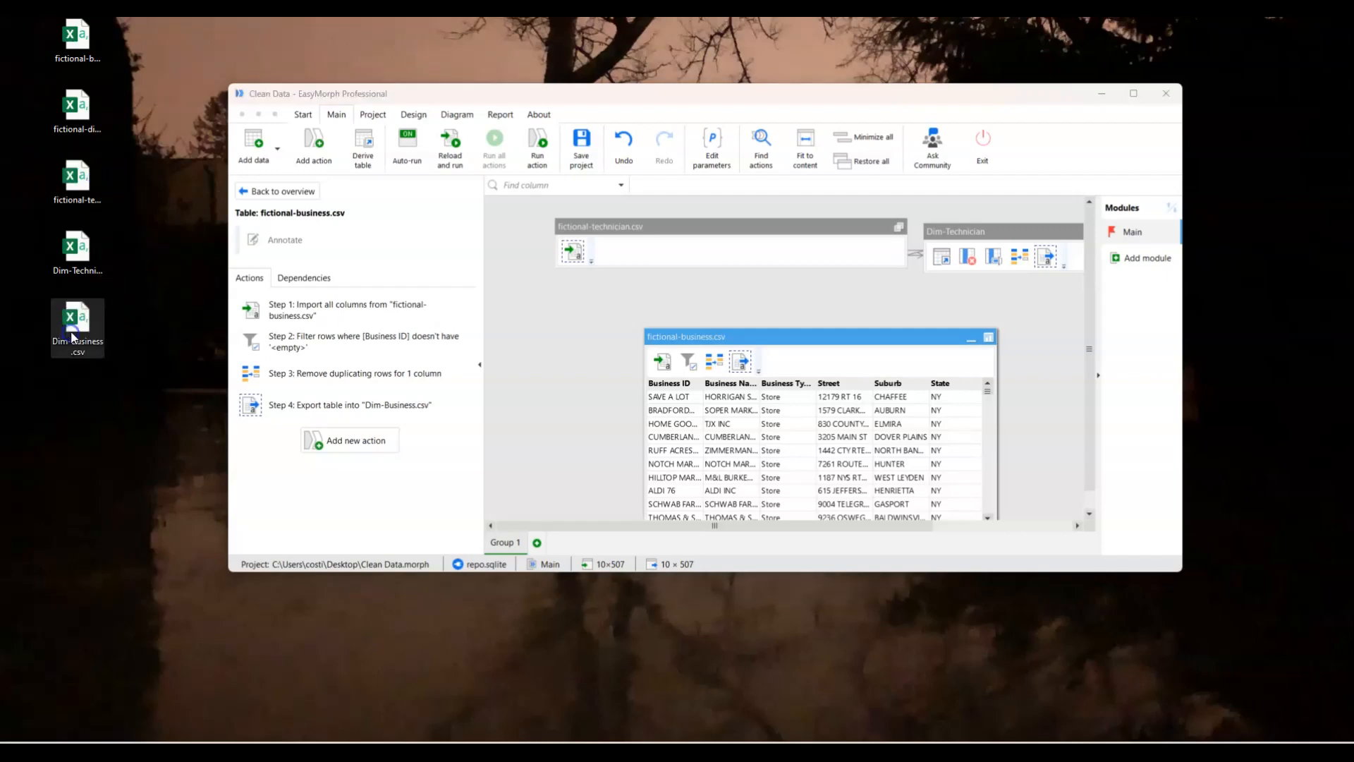
double_click(78, 325)
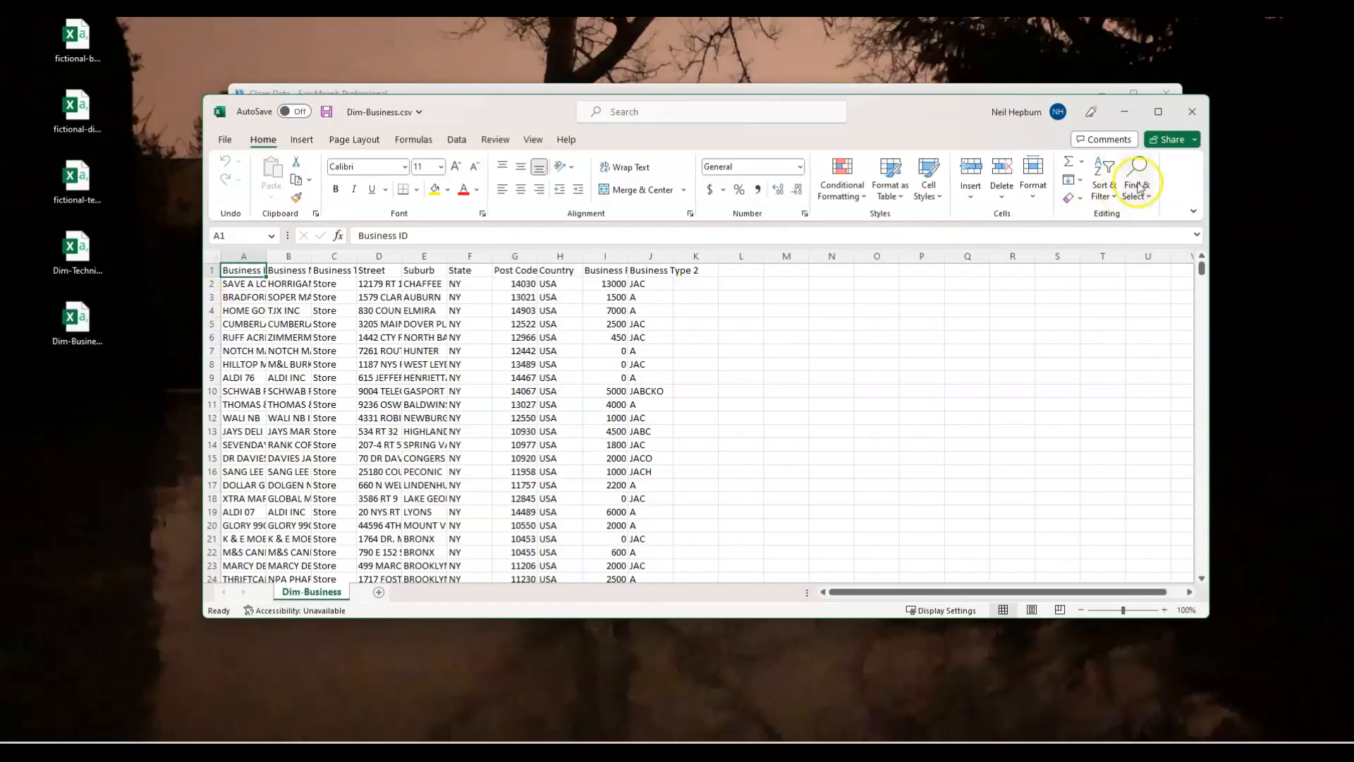
left_click(1157, 113)
left_click_drag(1343, 198, 1345, 673)
scroll(317, 514, "down", 4)
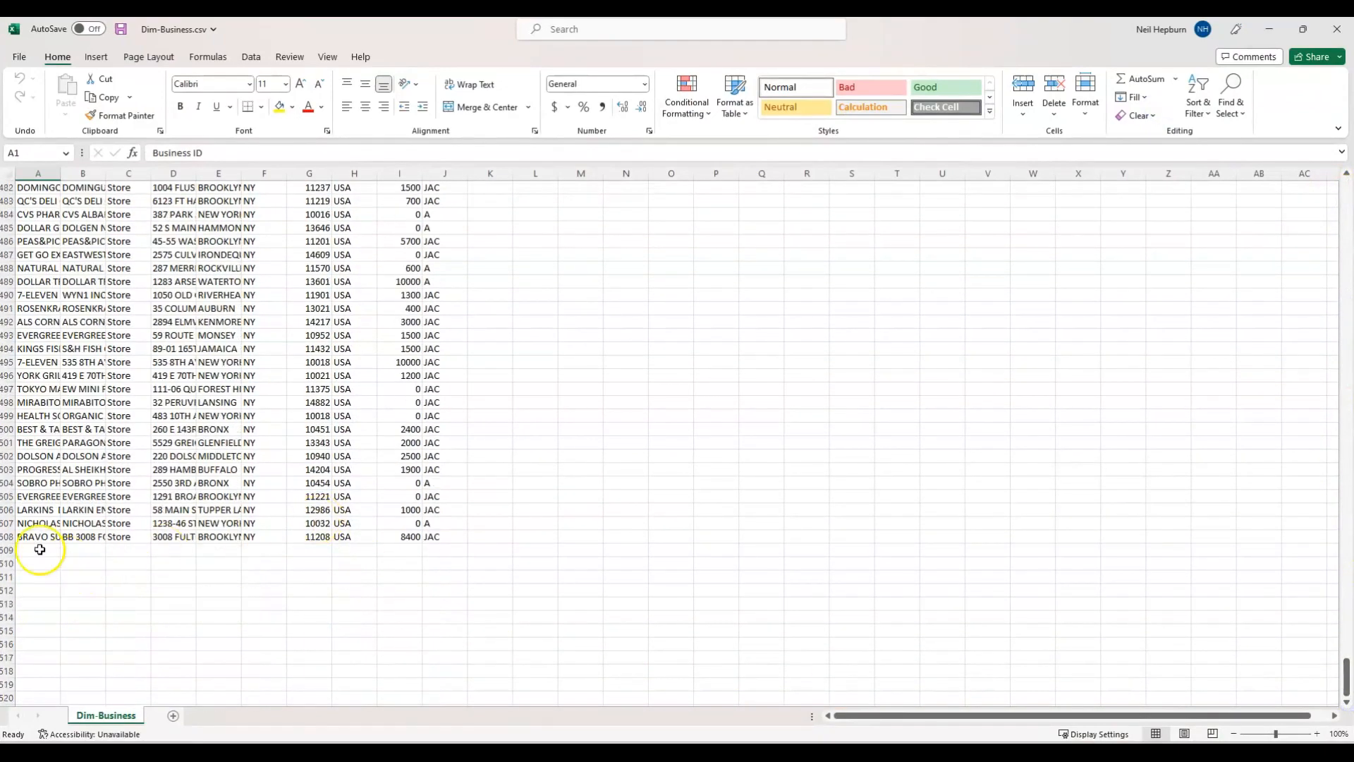
left_click(1302, 29)
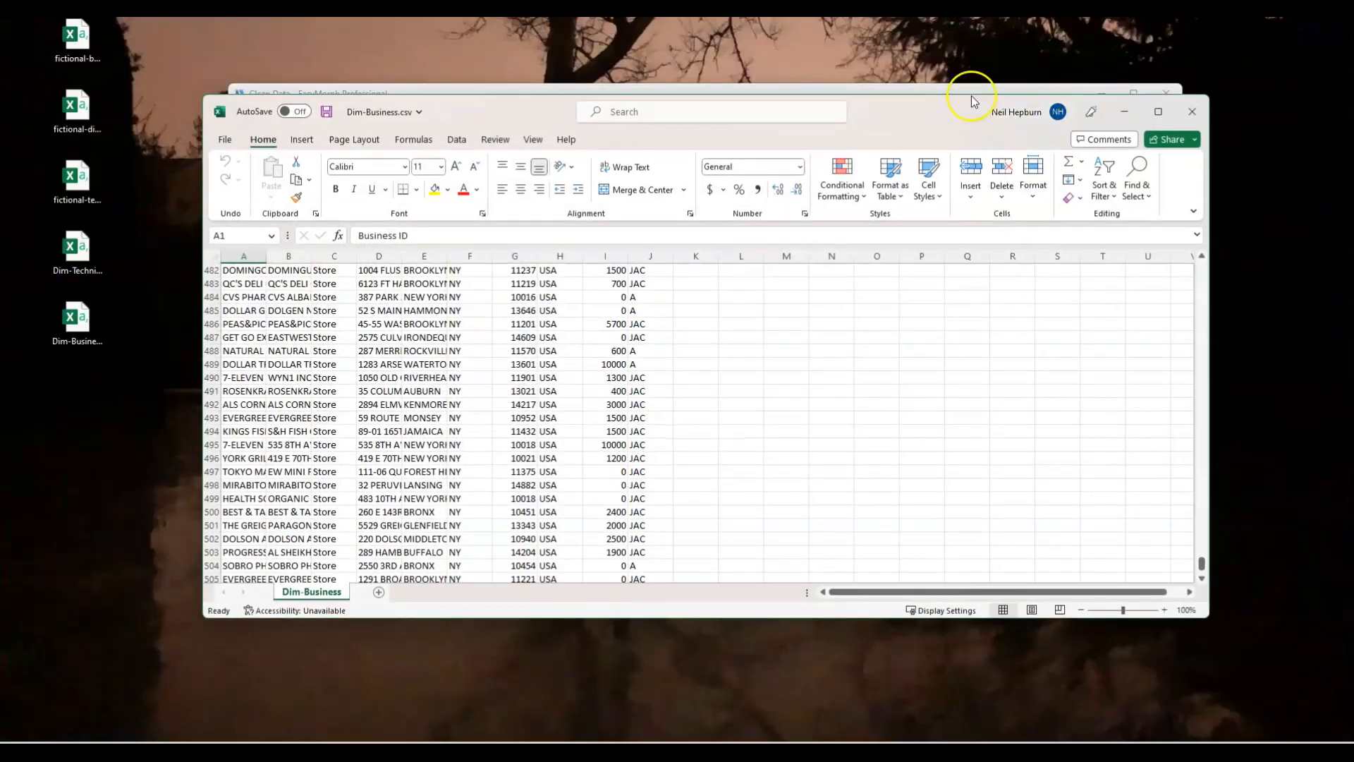
left_click(951, 86)
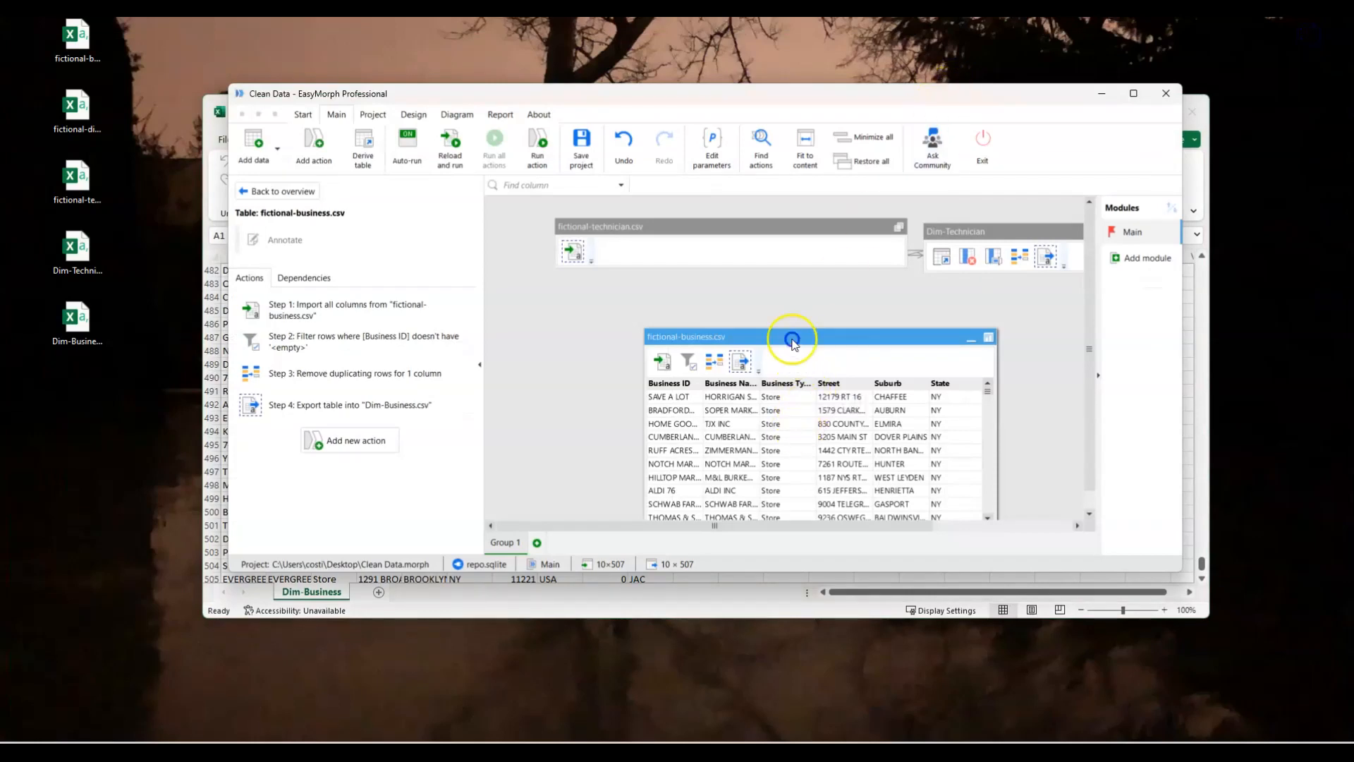
Reposition the project window on the desktop and collapse the fictional-business.csv table.
left_click_drag(1027, 99, 940, 158)
left_click(232, 381)
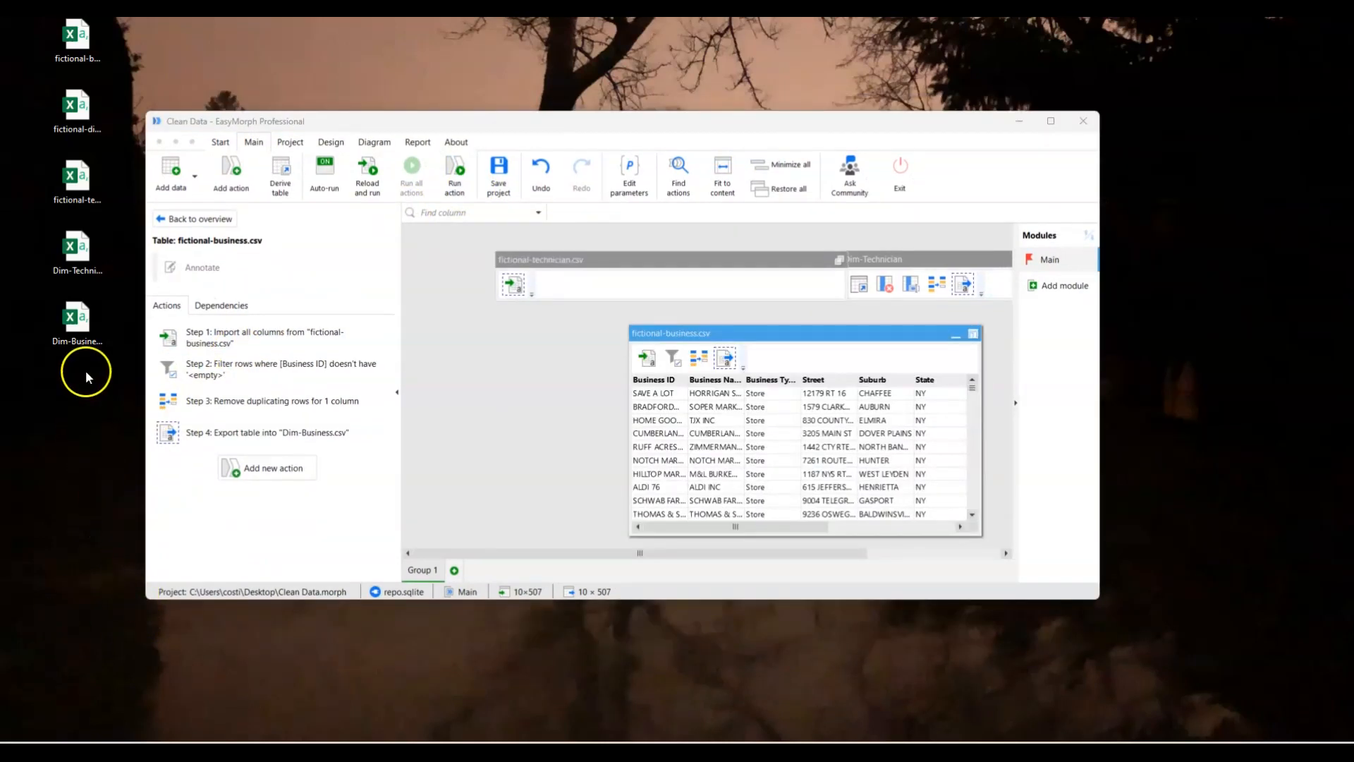
left_click(955, 334)
Import fictional-dispatch.csv from the Desktop as a new table, maximize the project window and select that table.
left_click_drag(77, 106, 544, 470)
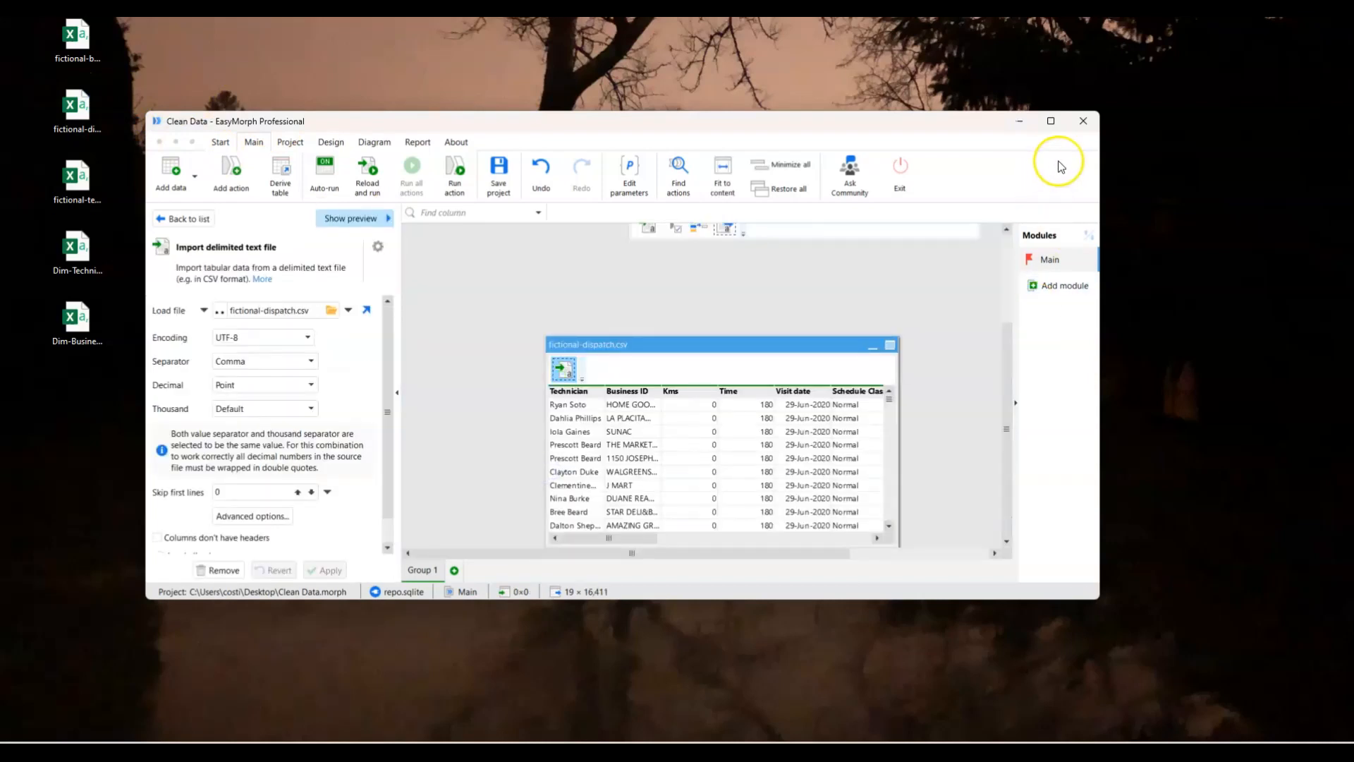
left_click(1051, 120)
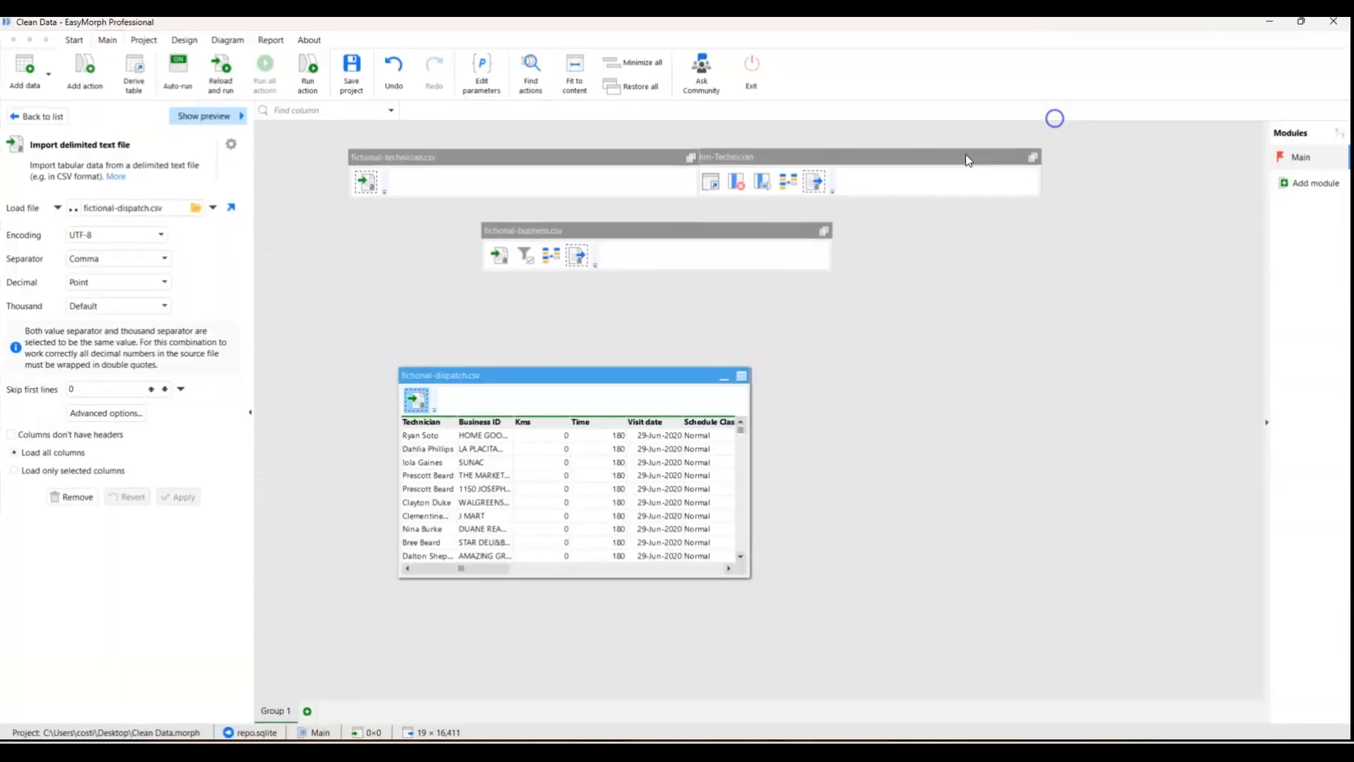
left_click(562, 378)
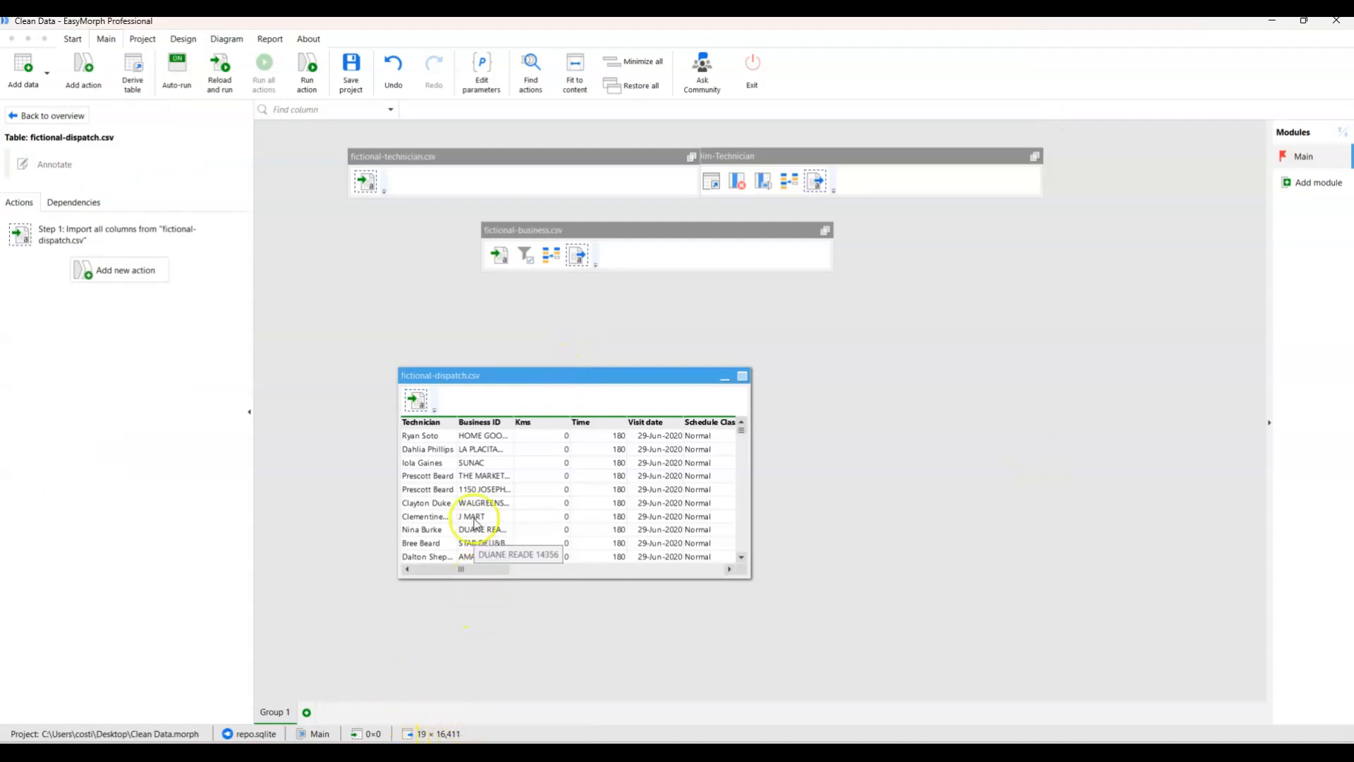
Examine the fictional-dispatch.csv table metadata for distinct, empty, error, text and number values in each column, and return to the project view.
left_click(742, 375)
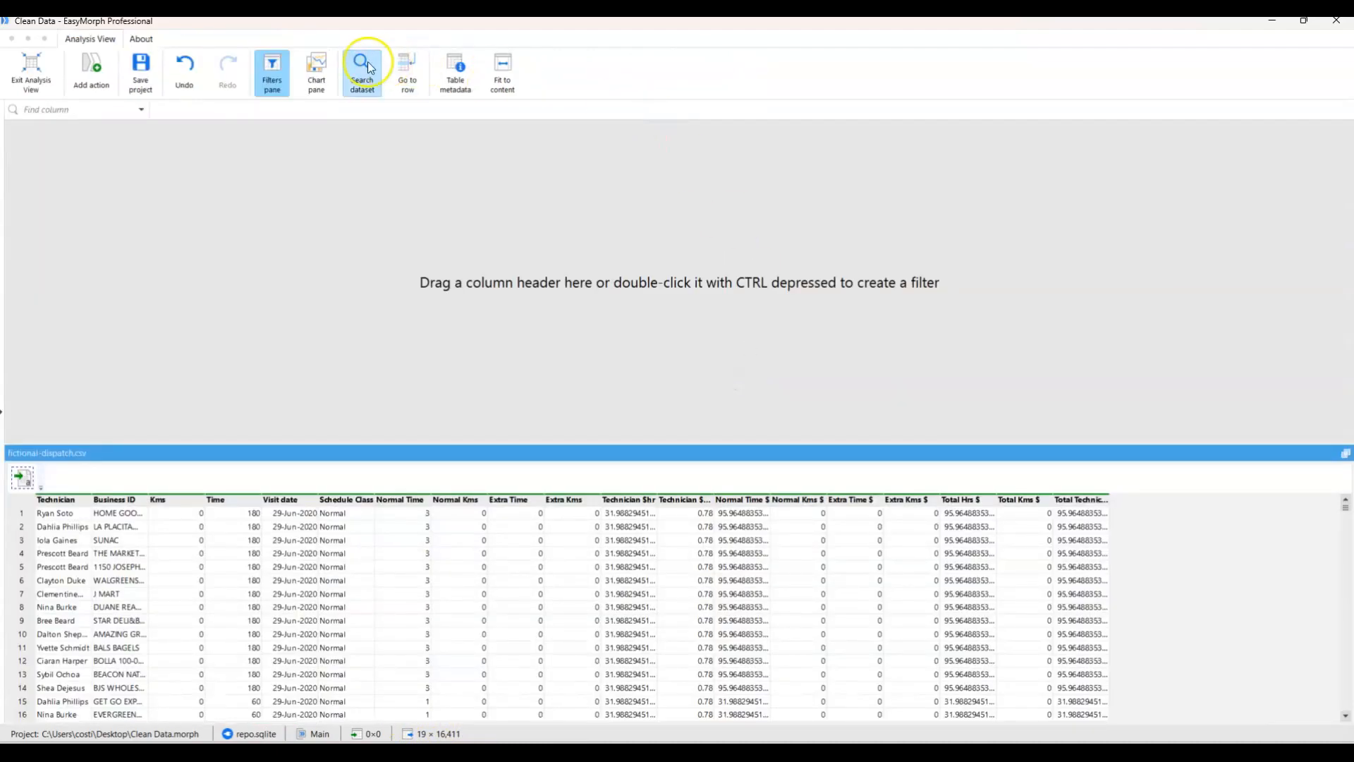
left_click(454, 71)
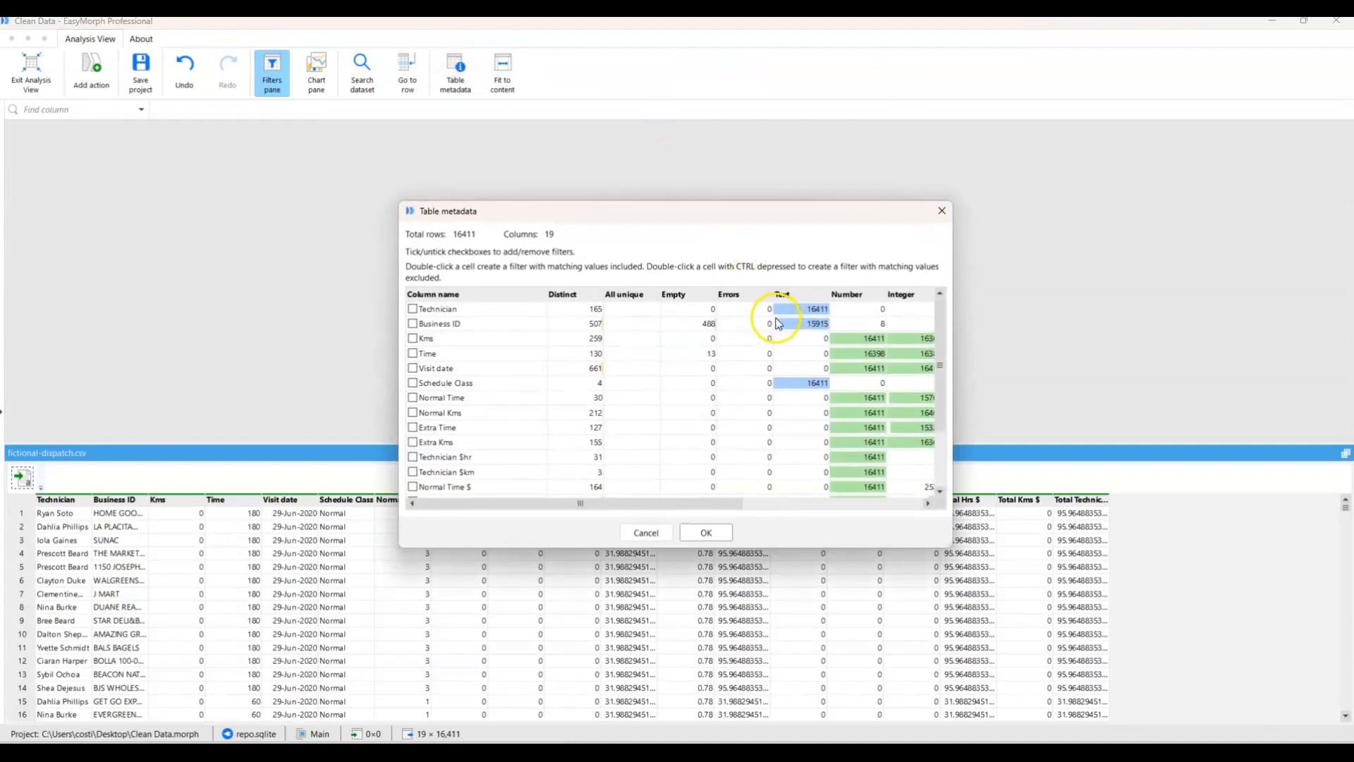
scroll(857, 356, "down", 2)
scroll(857, 360, "up", 2)
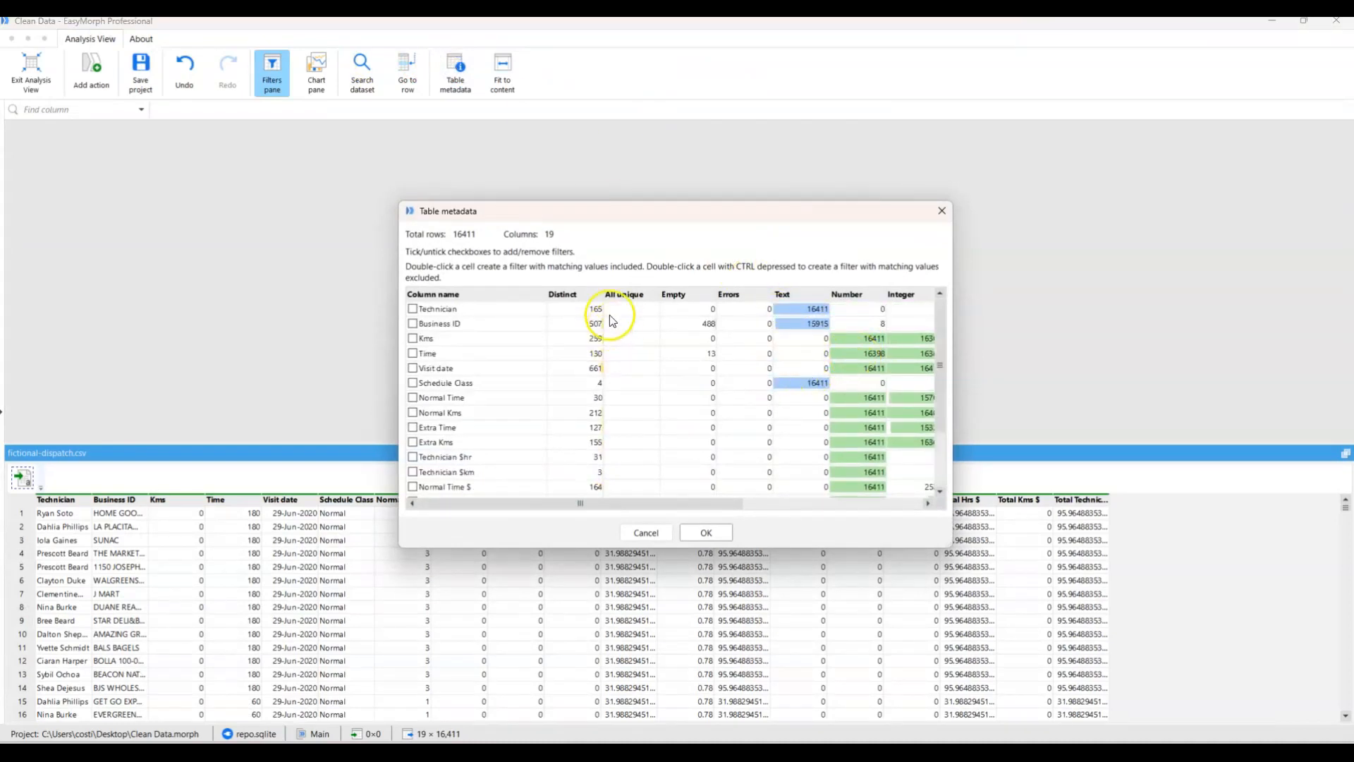
scroll(585, 416, "down", 2)
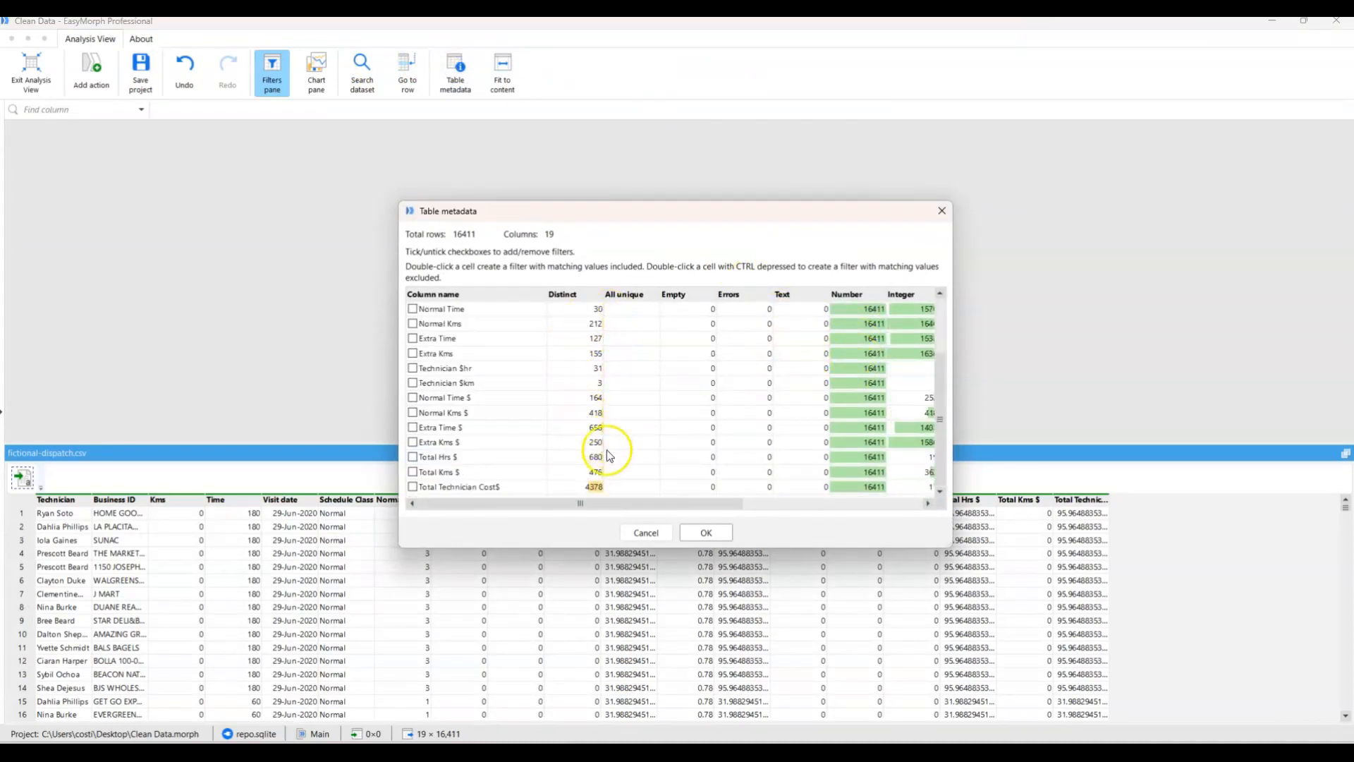
left_click(706, 532)
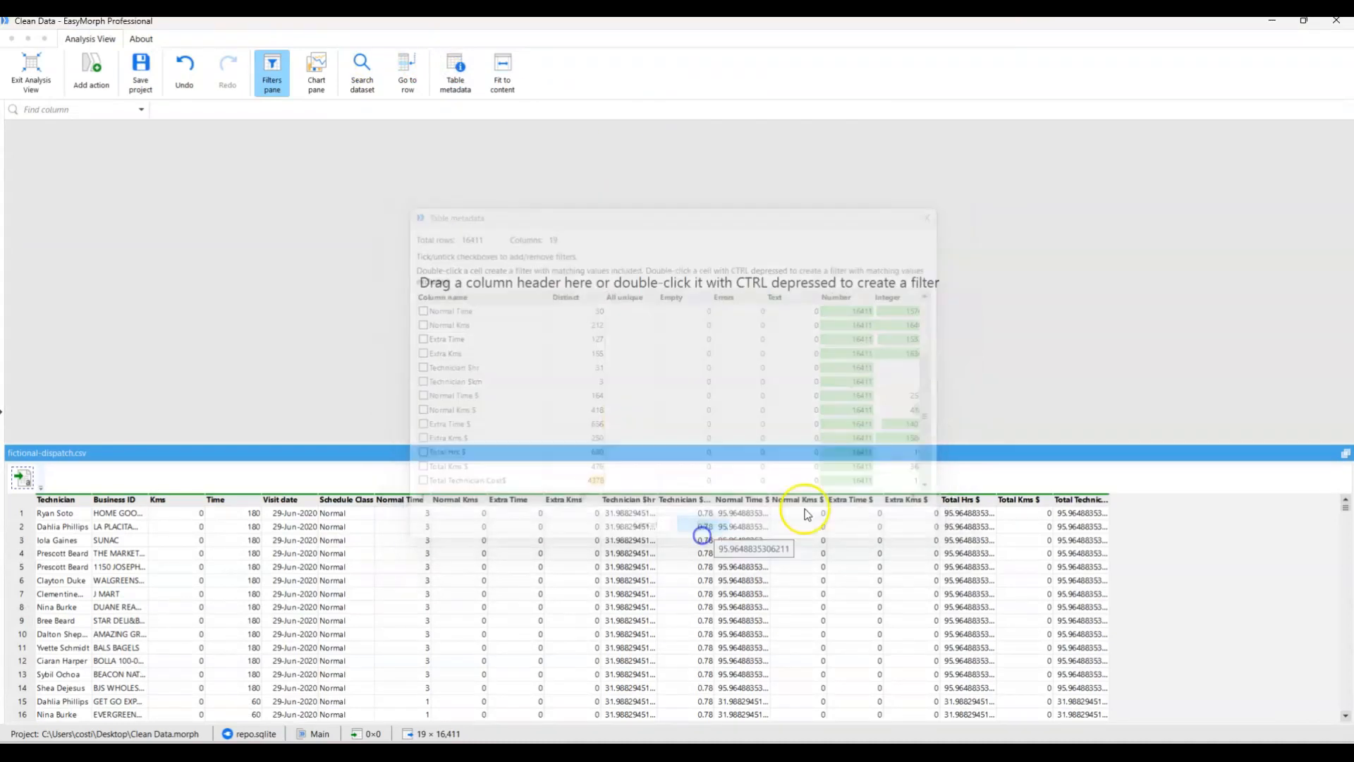
left_click(1345, 454)
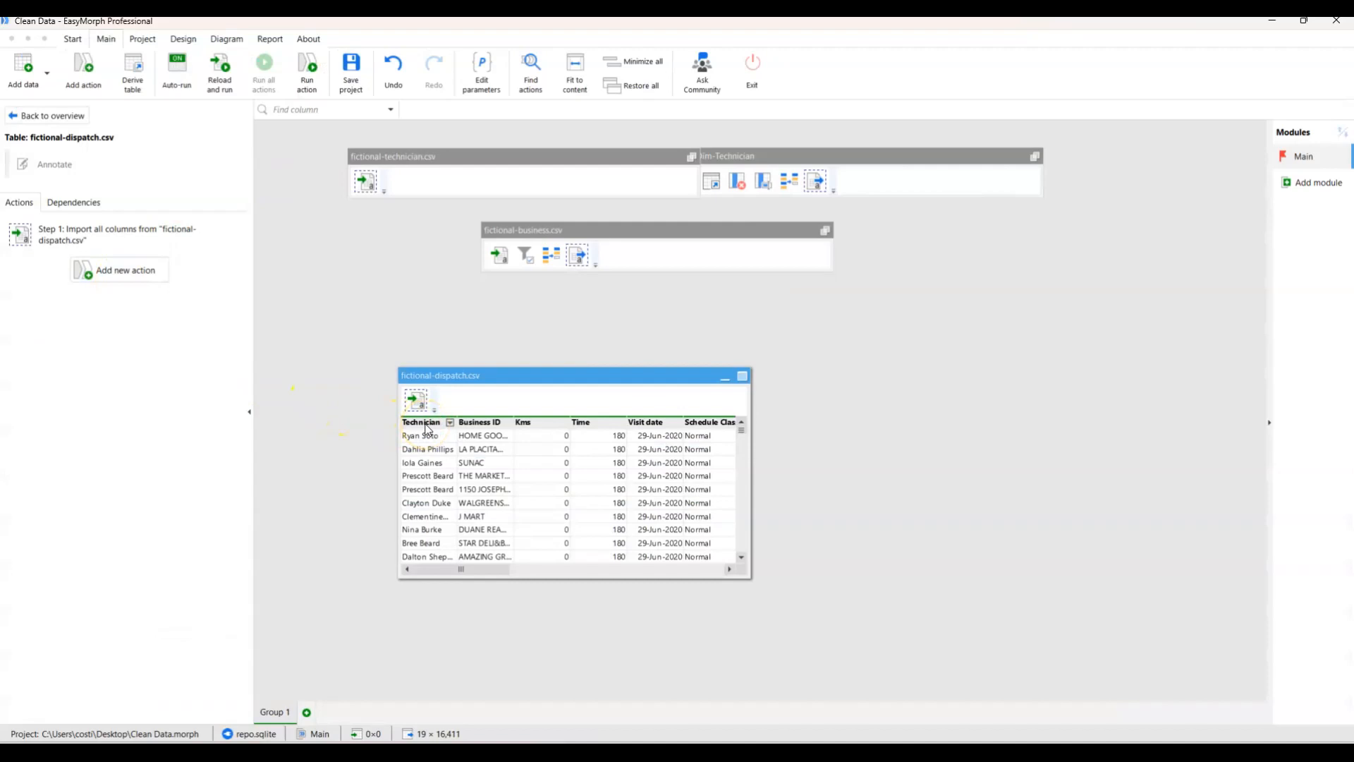
Create an analysis filter on the dispatch Technician column, search it for values containing "*", and remove the filter and exit the analysis.
left_click(743, 379)
left_click_drag(57, 498, 89, 173)
left_click(88, 150)
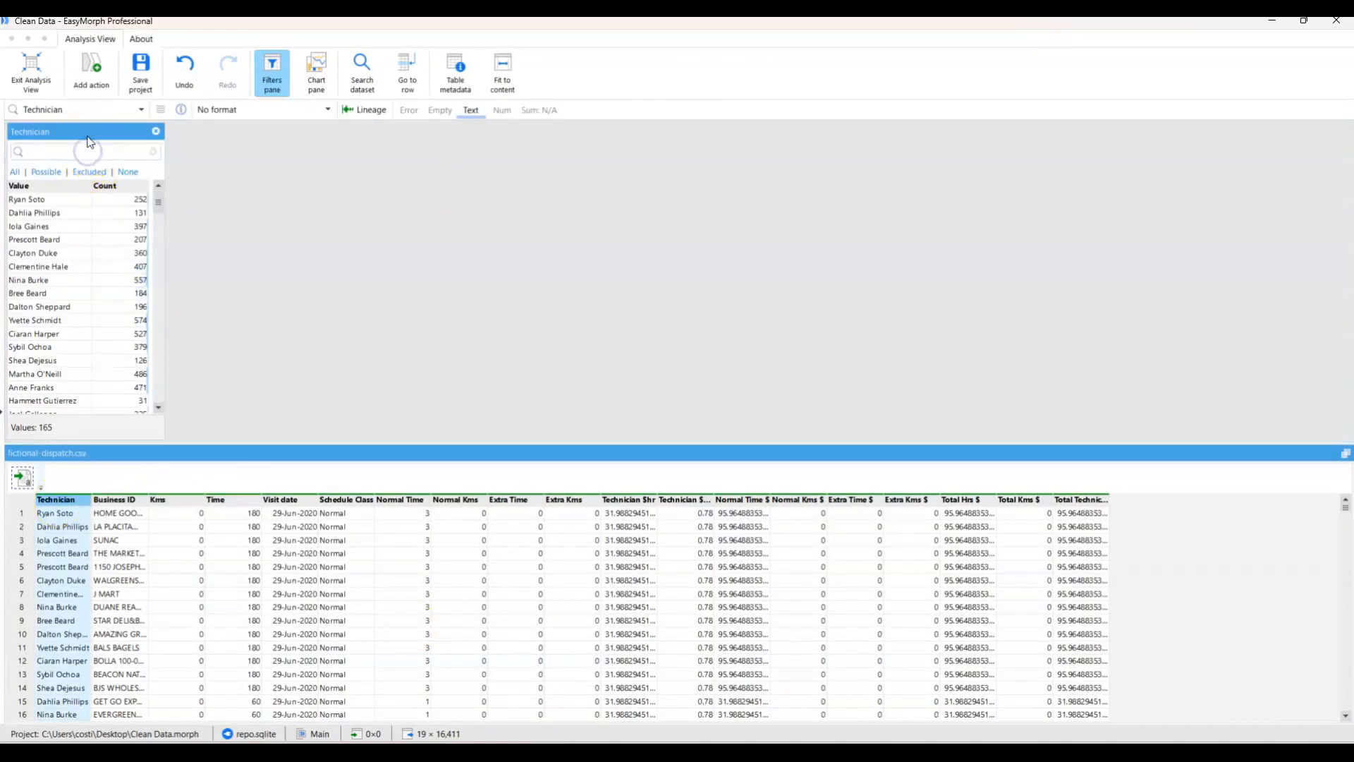
type("*")
scroll(32, 290, "down", 2)
scroll(38, 288, "up", 2)
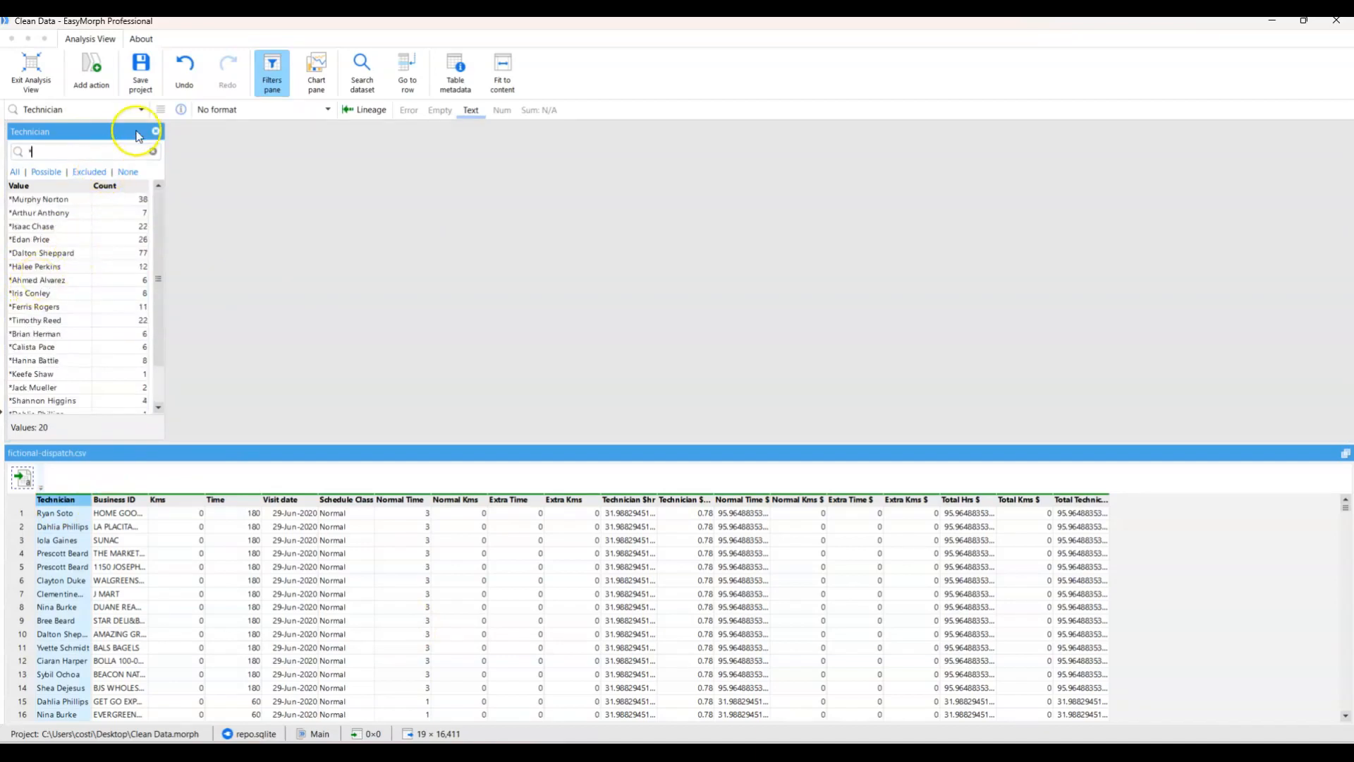
left_click(155, 131)
left_click(35, 72)
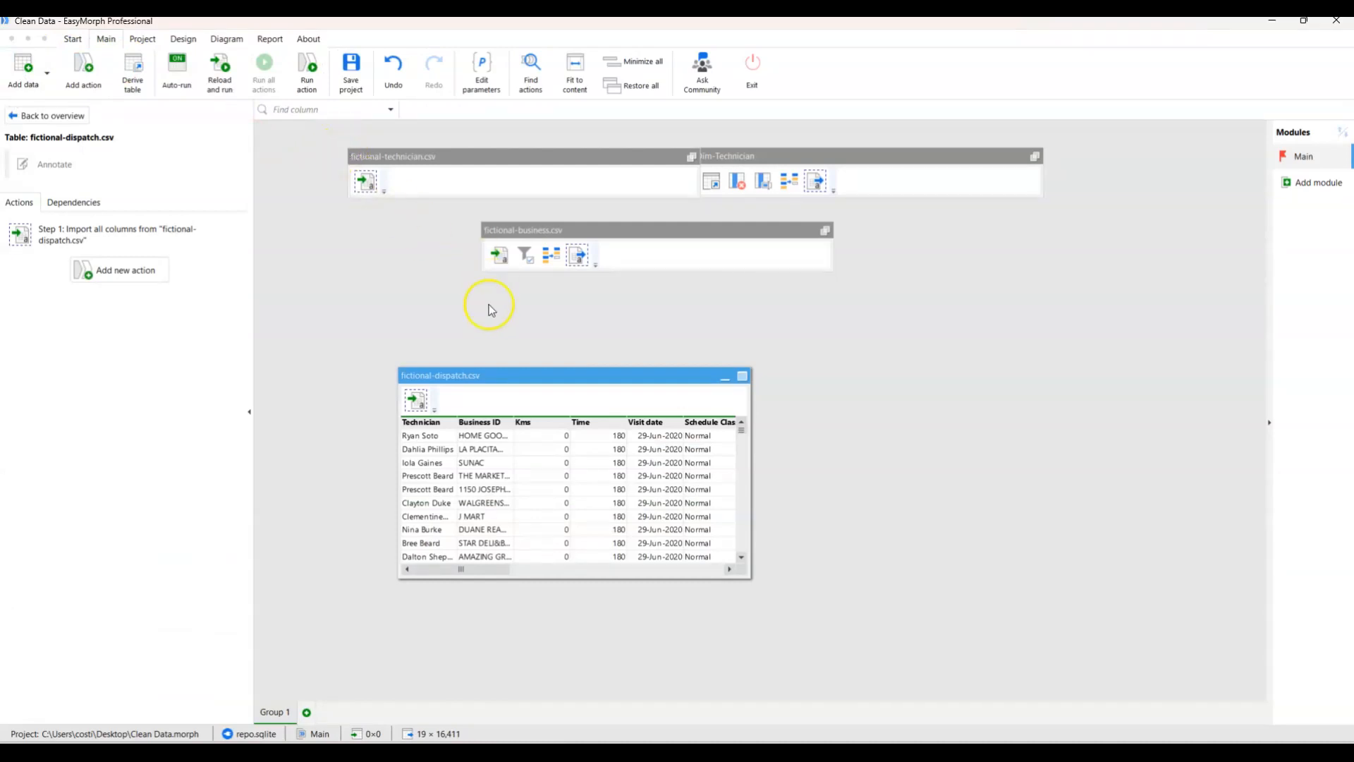
Move the fictional-technician.csv table clear of Dim-Technician and select the fictional-dispatch.csv table.
left_click(404, 180)
left_click_drag(427, 159, 352, 141)
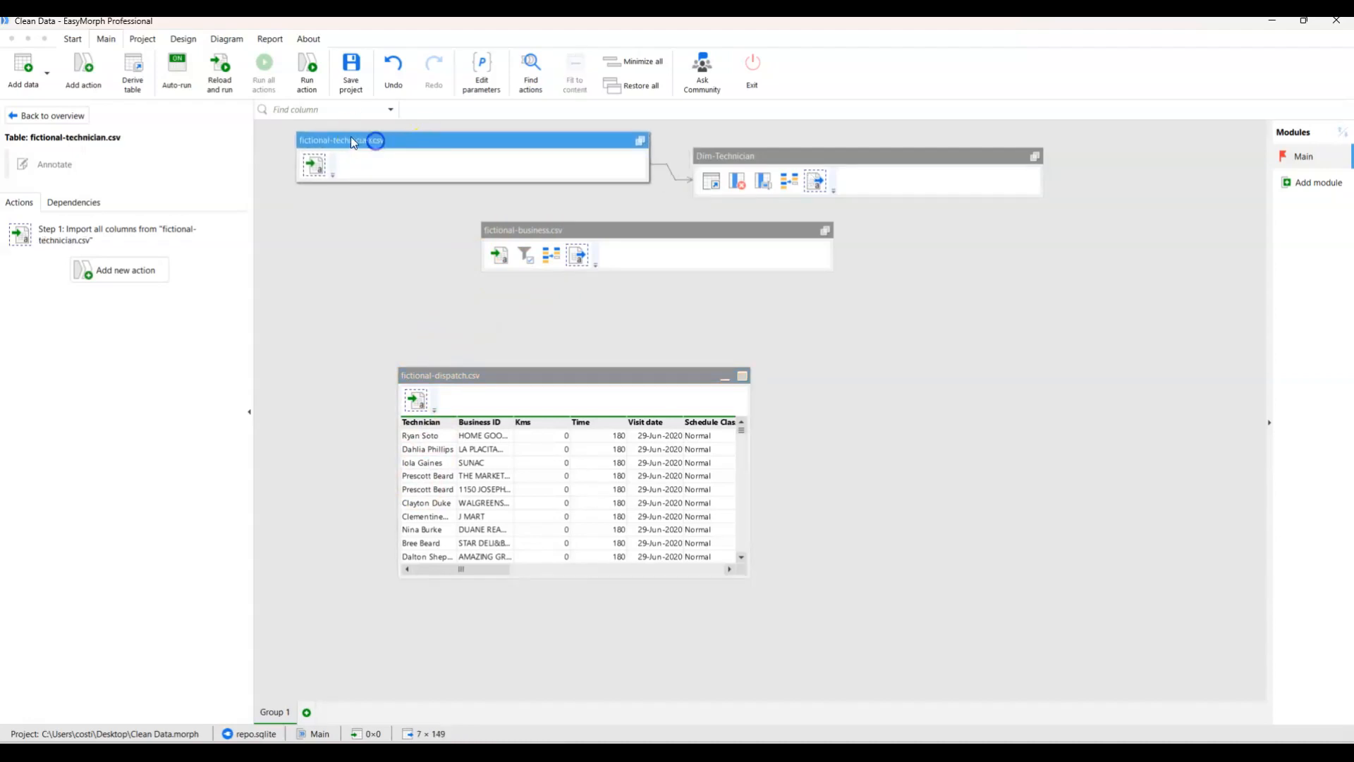
left_click(484, 375)
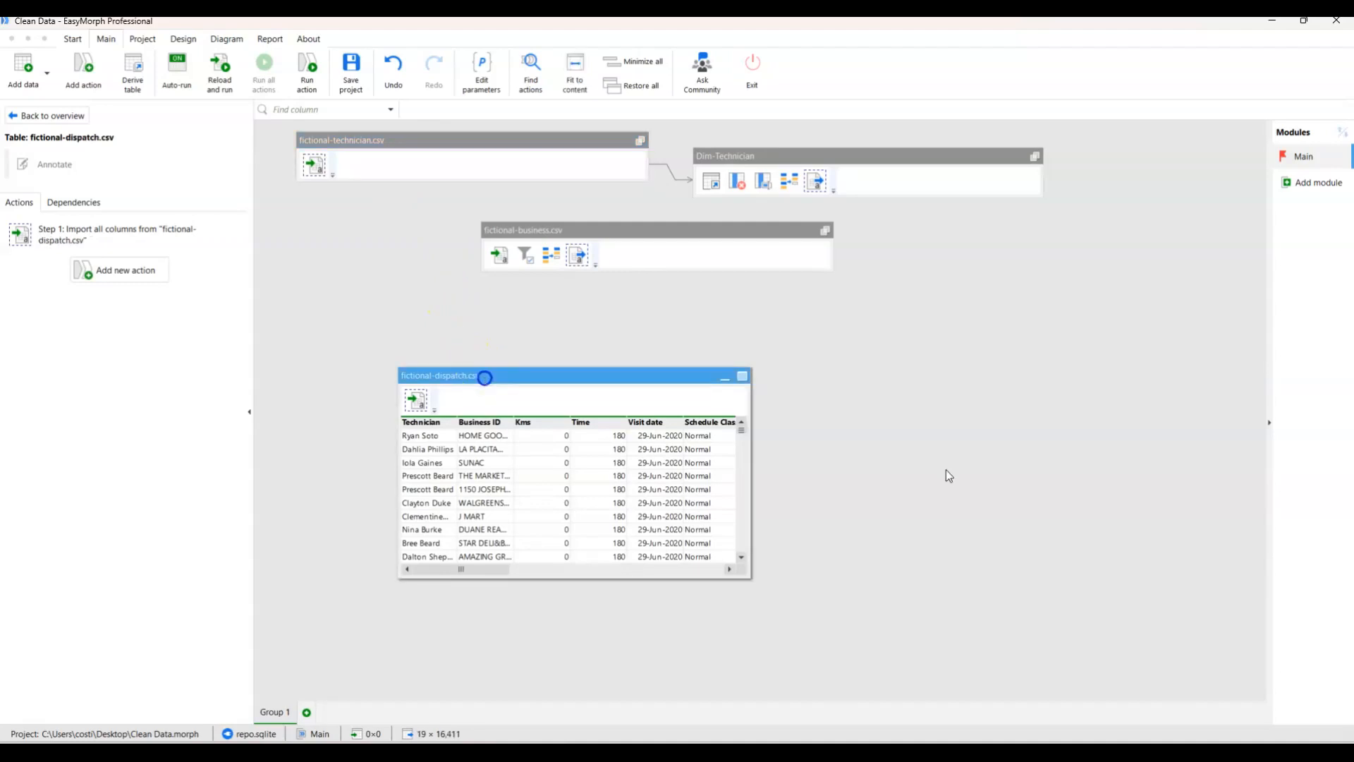
Add a Match action to fictional-dispatch.csv, matching its Technician column with the Technician column of fictional-technician.csv.
left_click(121, 269)
left_click(129, 180)
type("match")
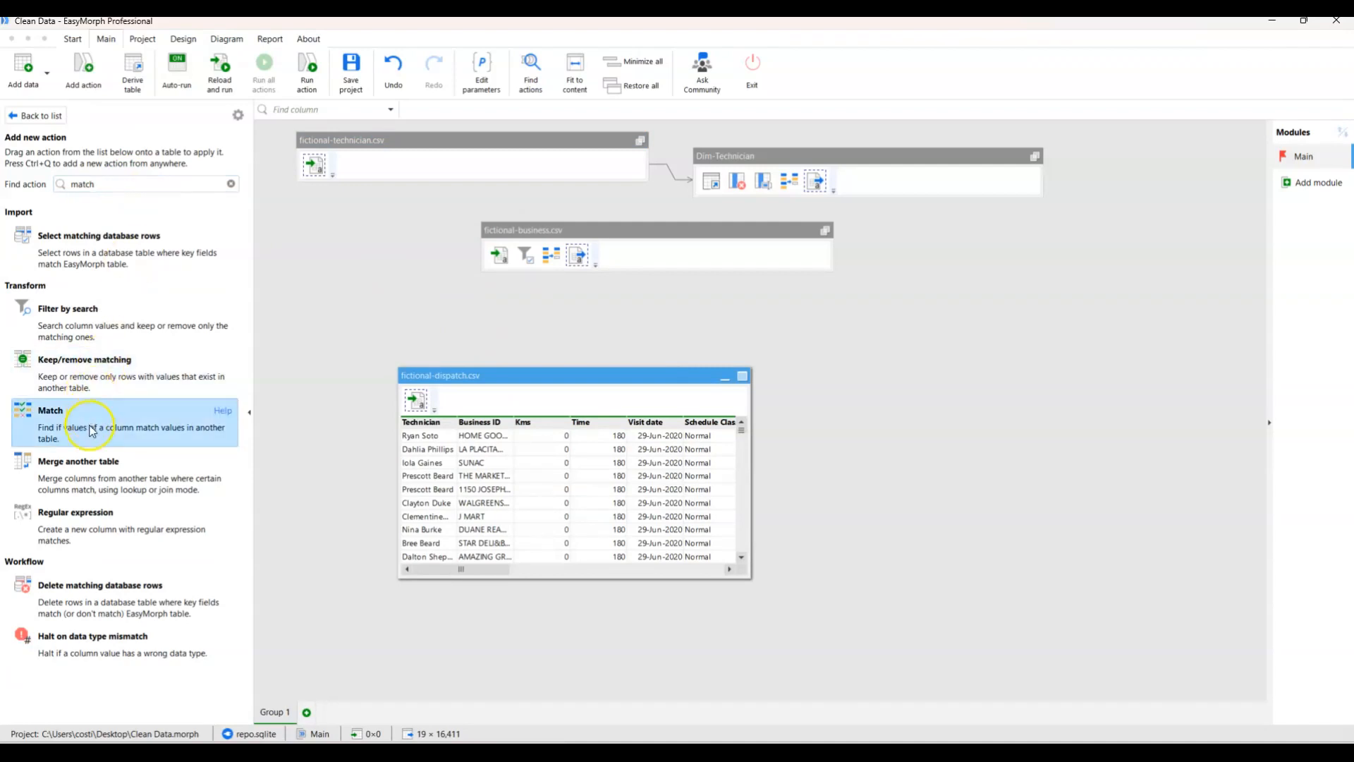
left_click(92, 431)
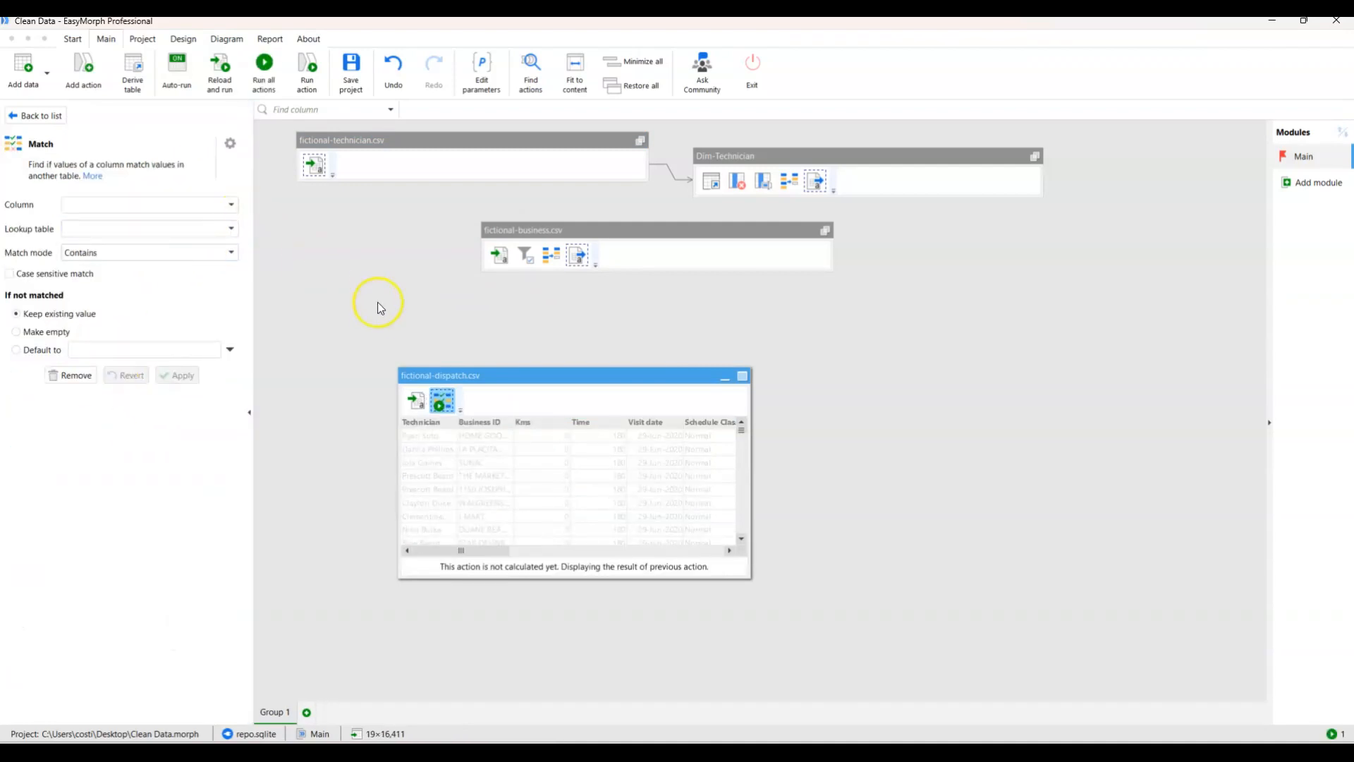
left_click(223, 212)
left_click(148, 260)
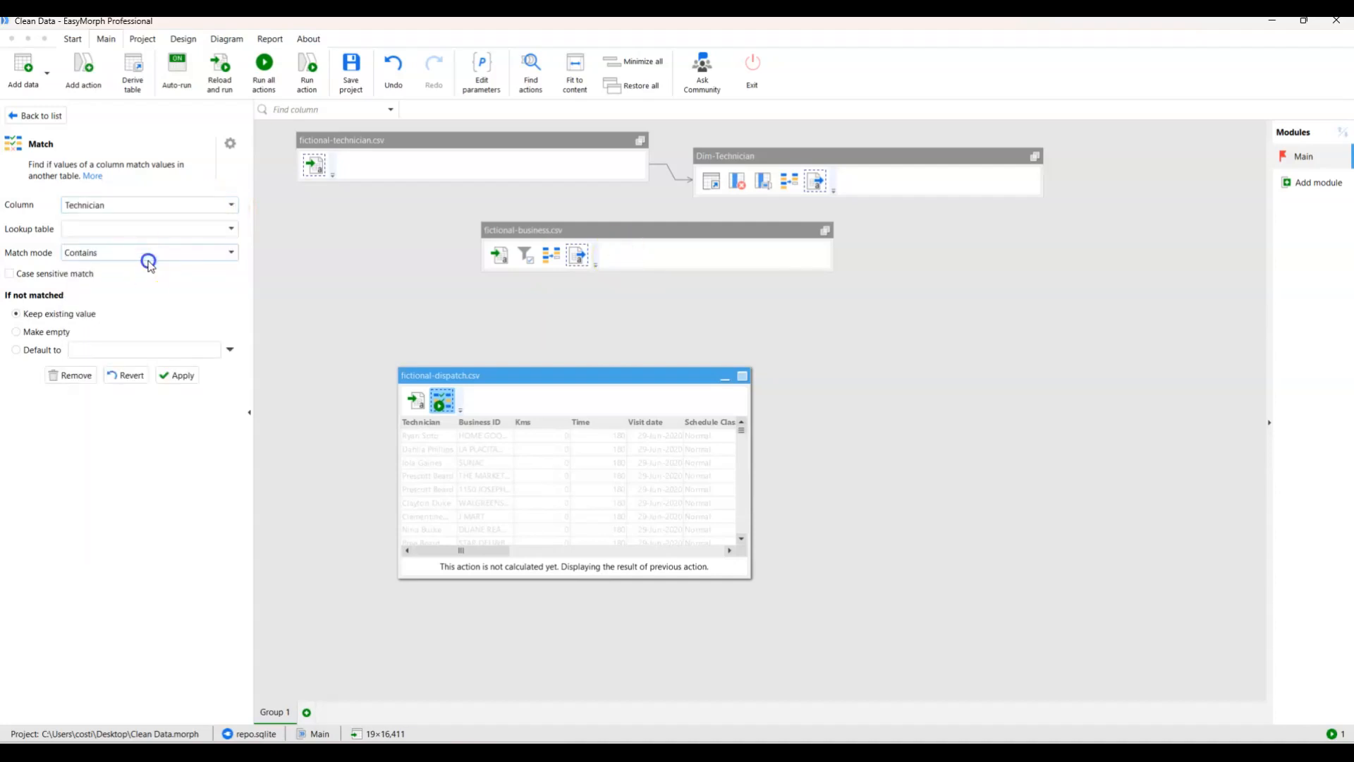
left_click(200, 230)
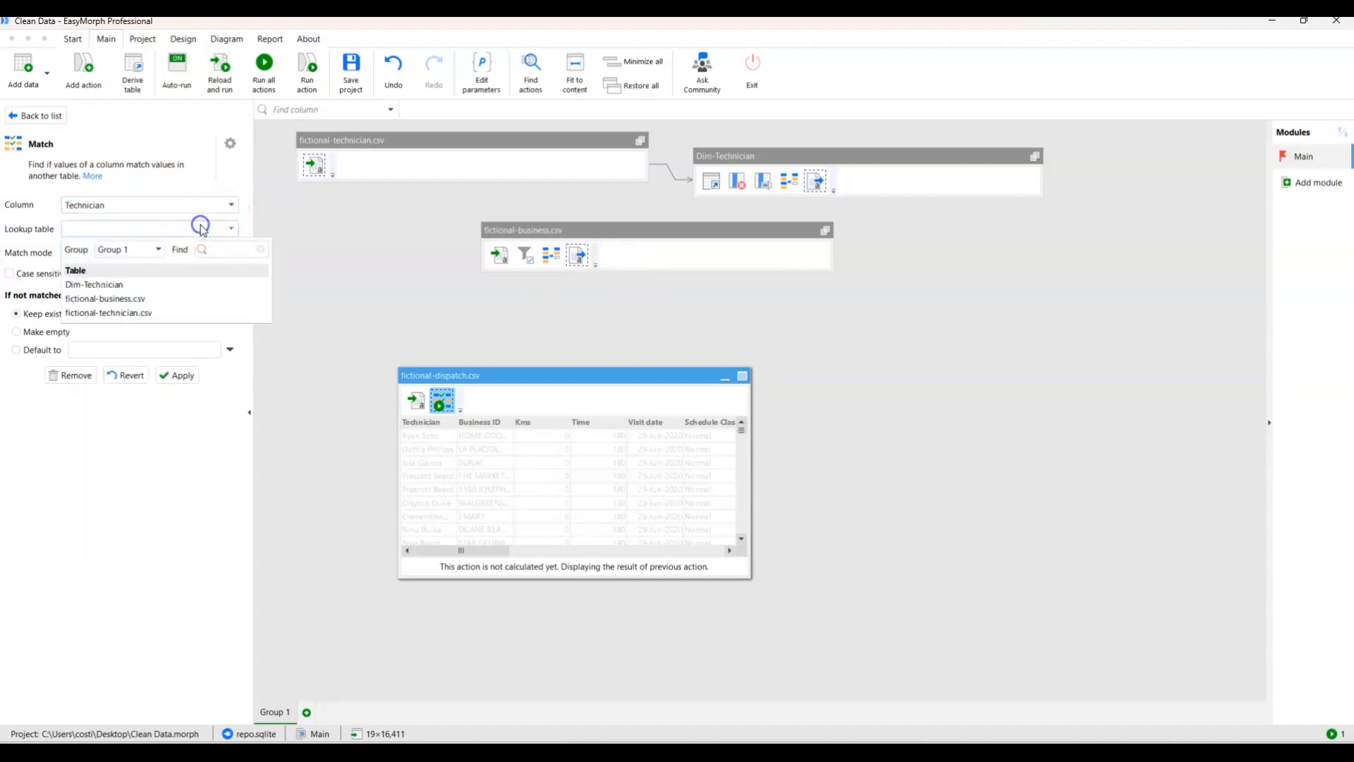
left_click(157, 312)
left_click(166, 253)
left_click(141, 305)
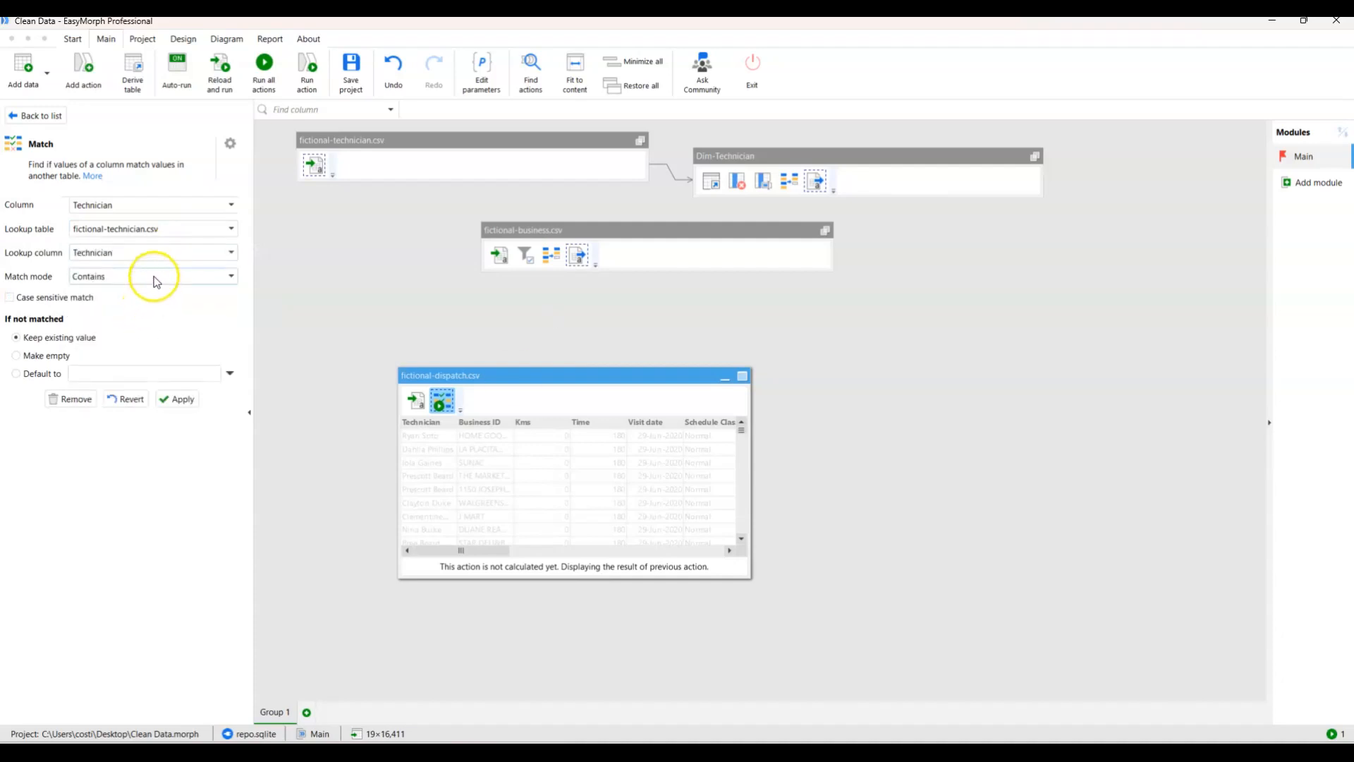
Set the match mode to Fuzzy, make unmatched values empty, and apply the Match action.
left_click(151, 277)
left_click(127, 337)
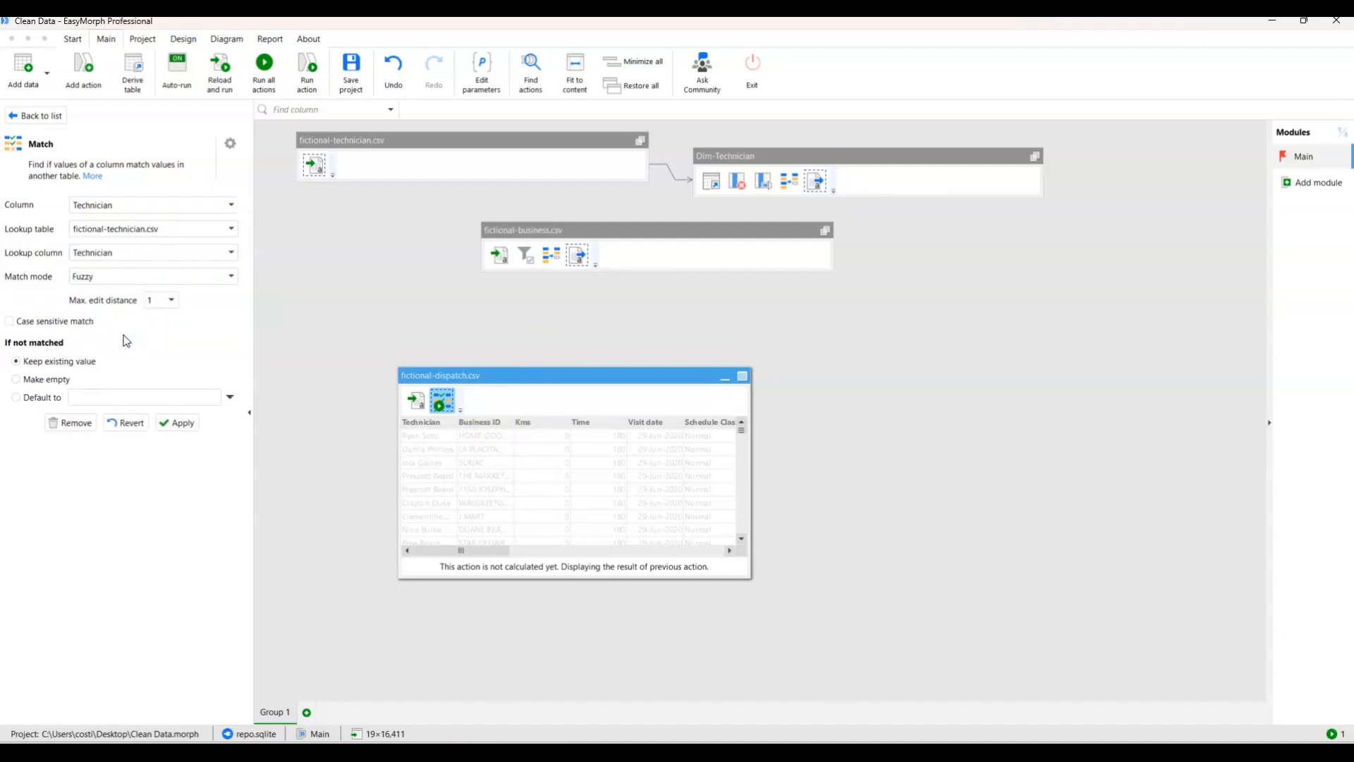
left_click(21, 382)
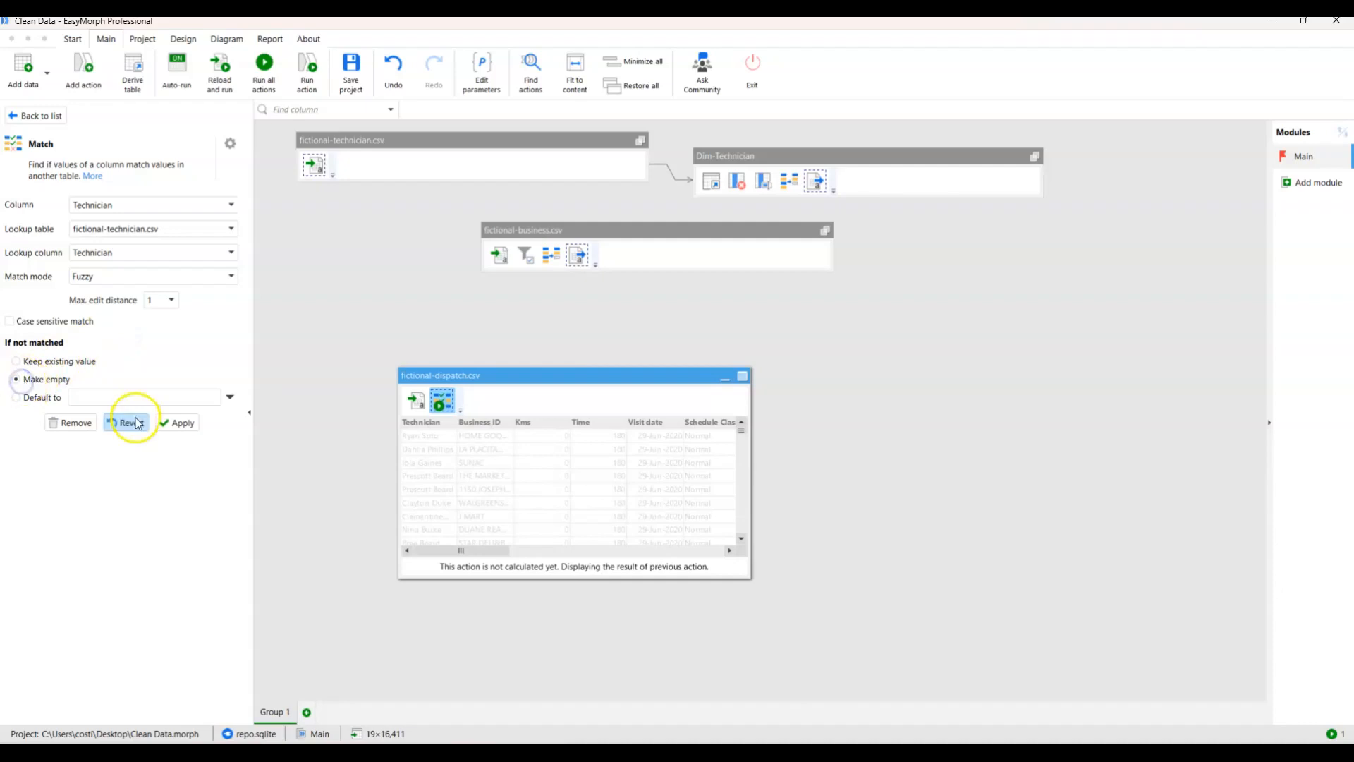
left_click(179, 425)
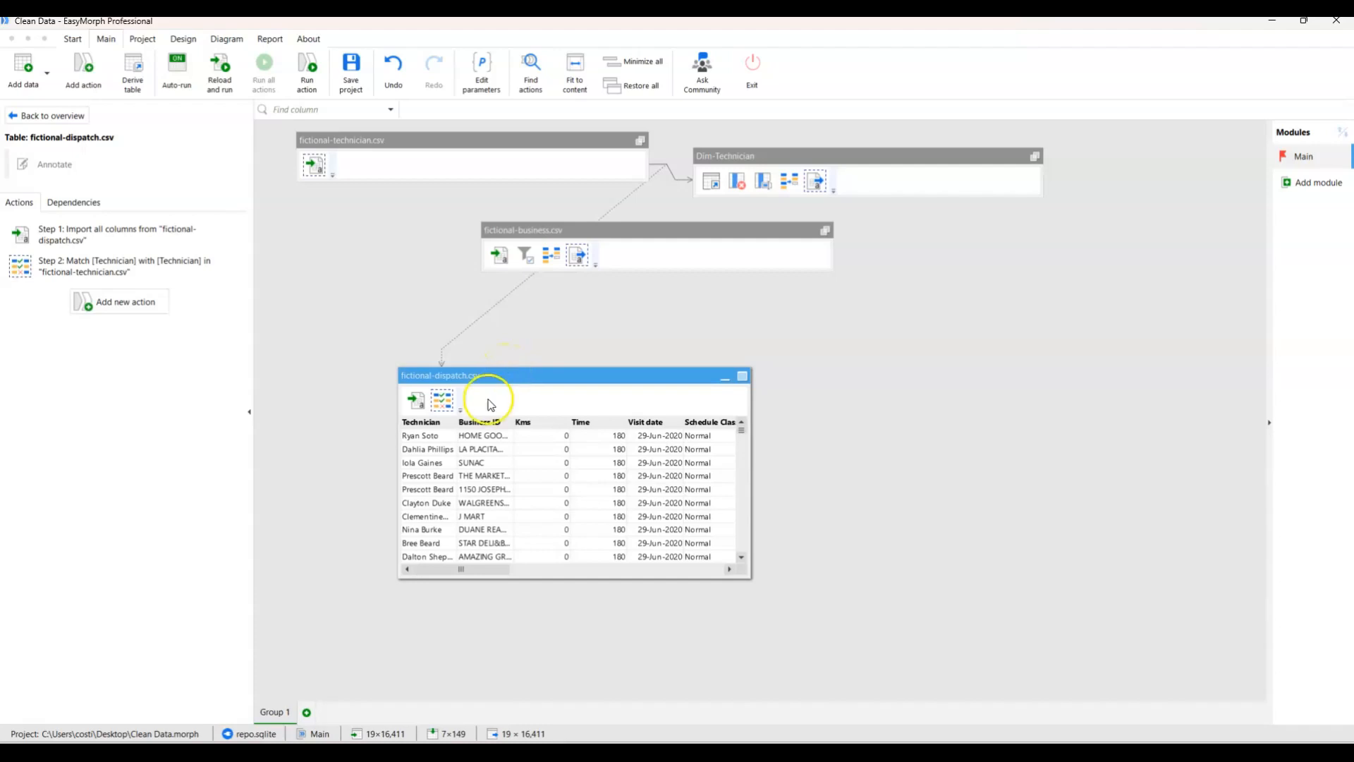
Widen the Technician column of the fictional-dispatch.csv table and reposition the table slightly on the canvas.
left_click_drag(455, 422, 520, 423)
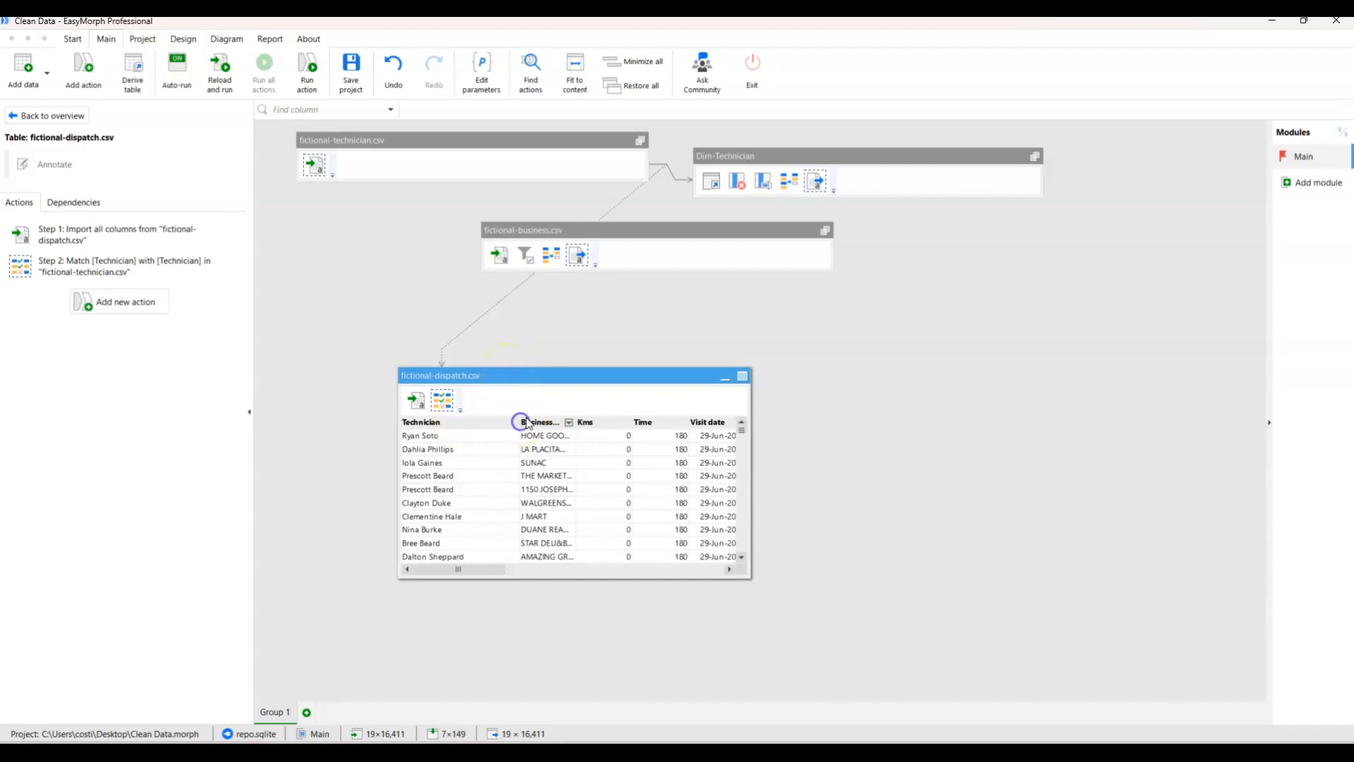
left_click_drag(572, 375, 598, 372)
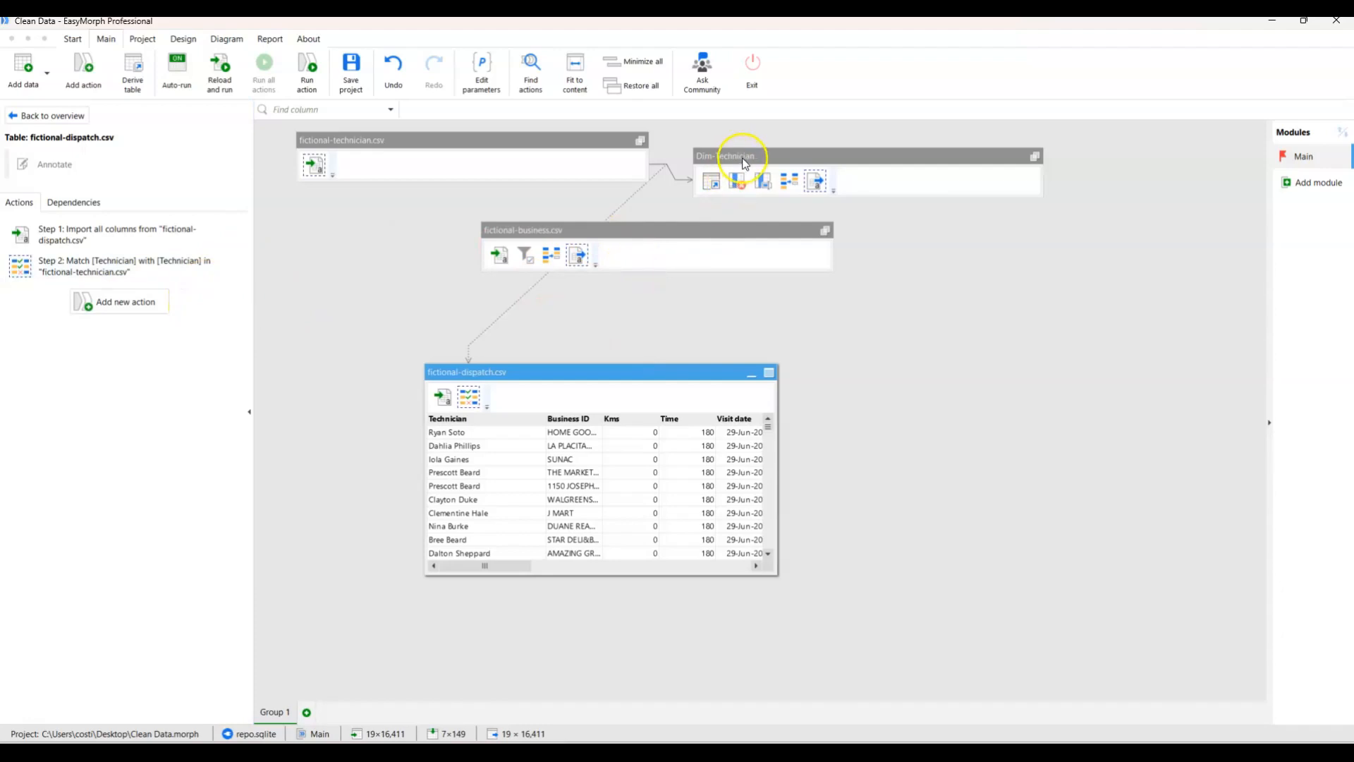
Add a Lookup action to fictional-dispatch.csv with fictional-technician.csv as the lookup table.
left_click(132, 305)
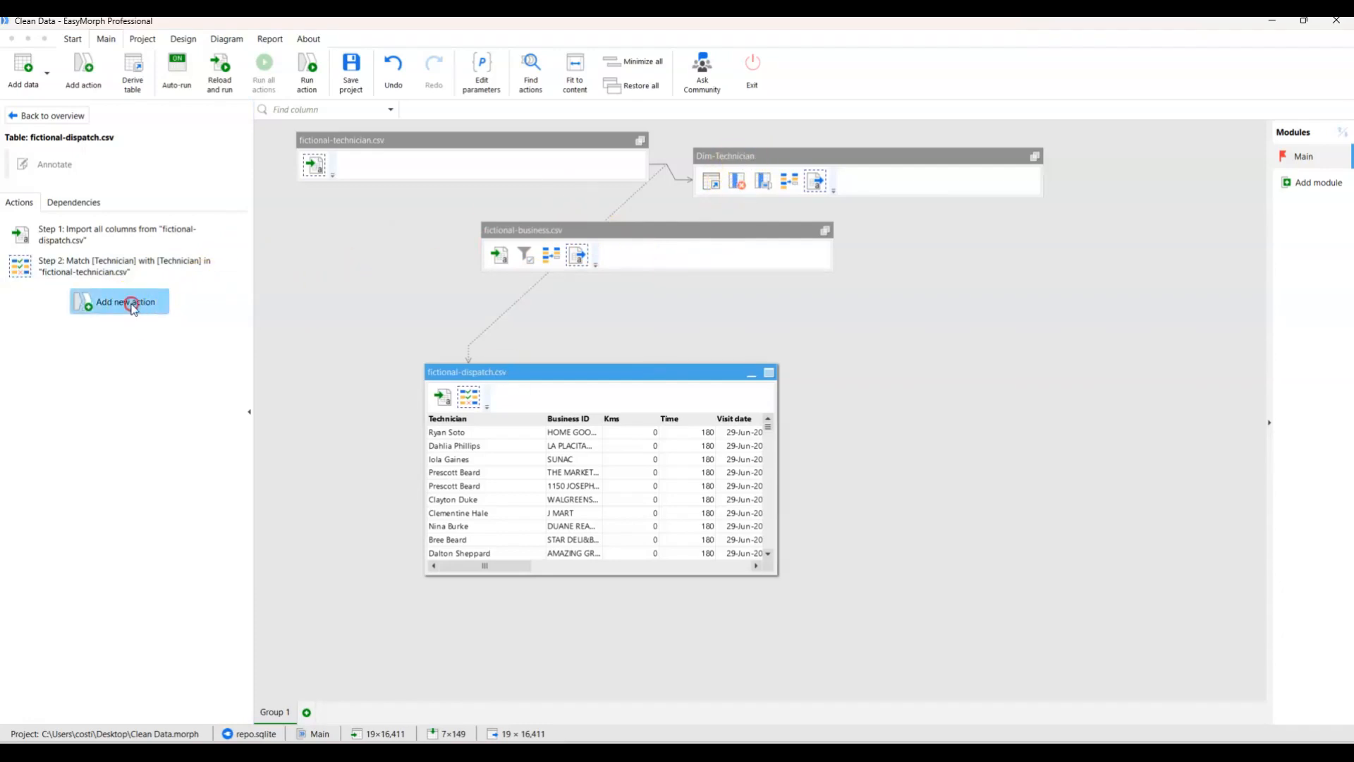
left_click(120, 185)
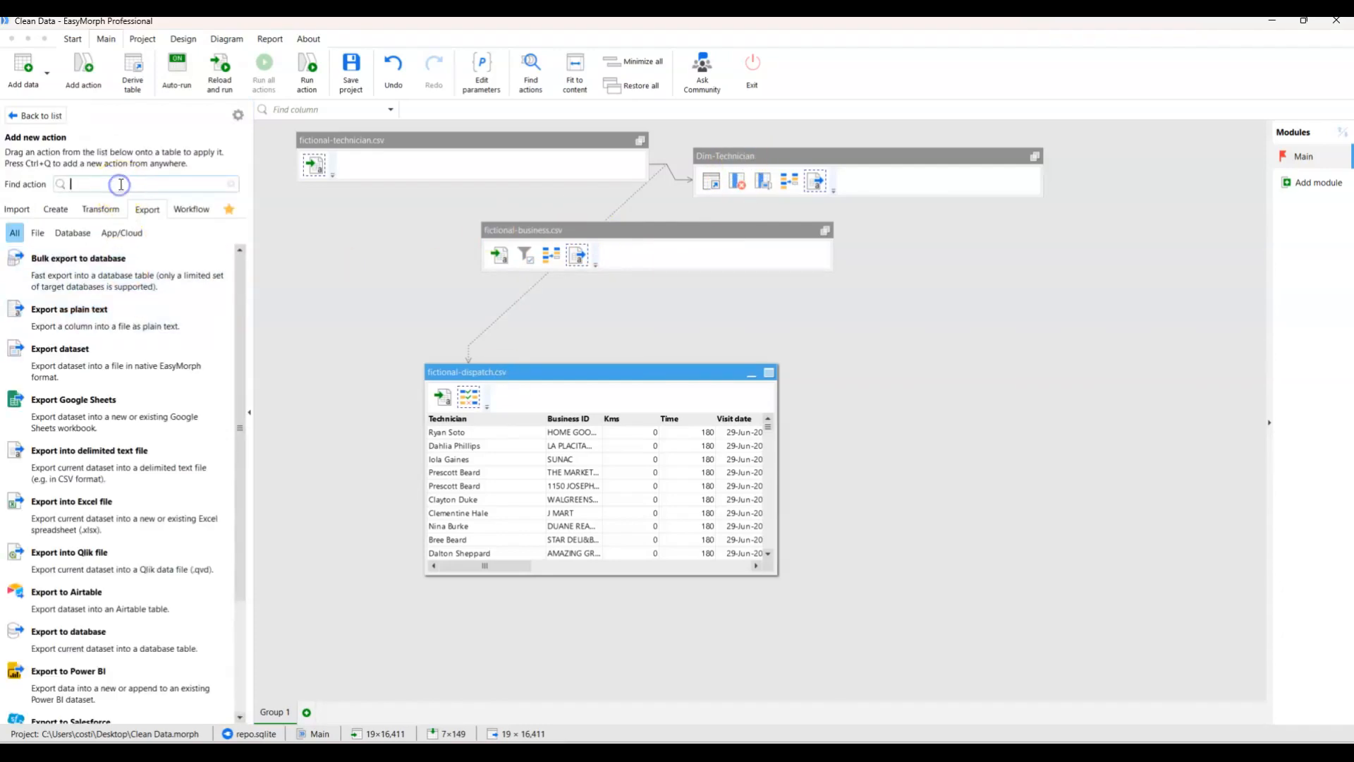
type("look")
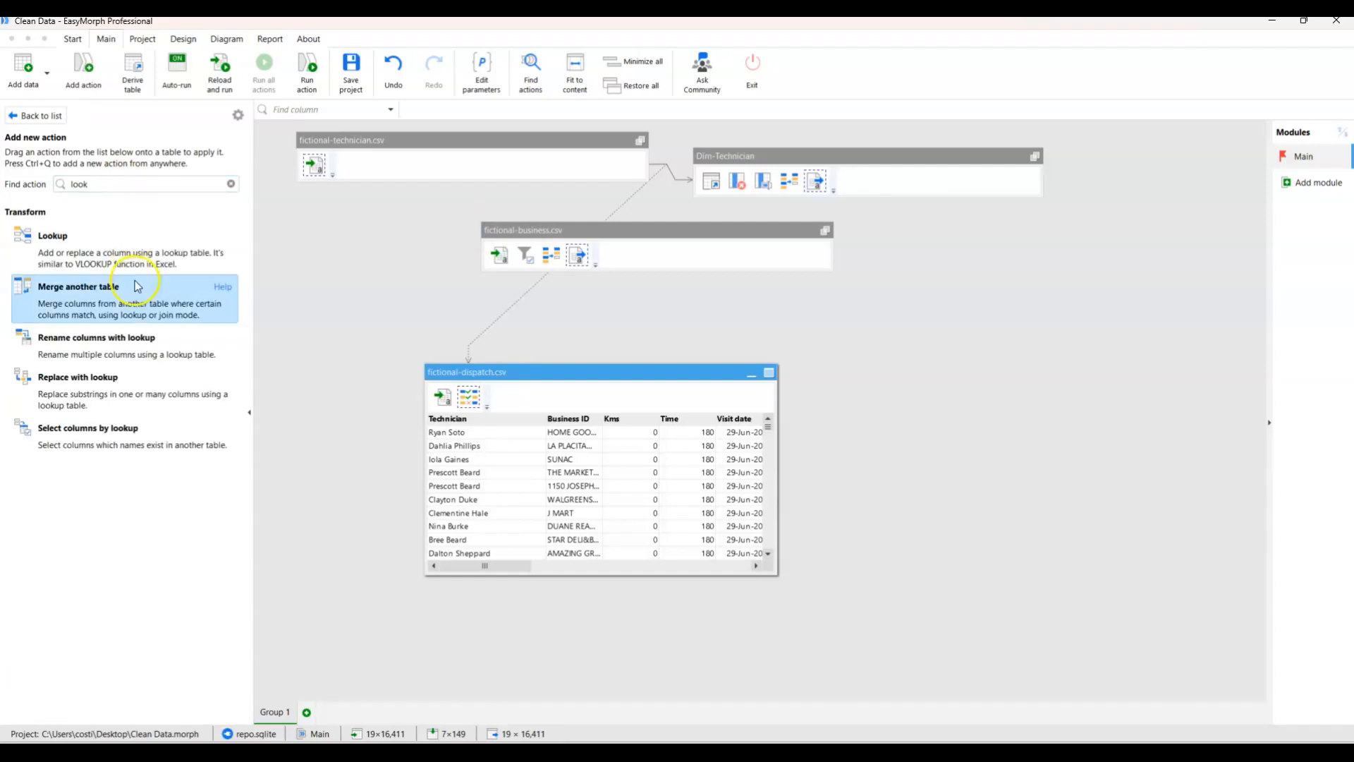
double_click(134, 248)
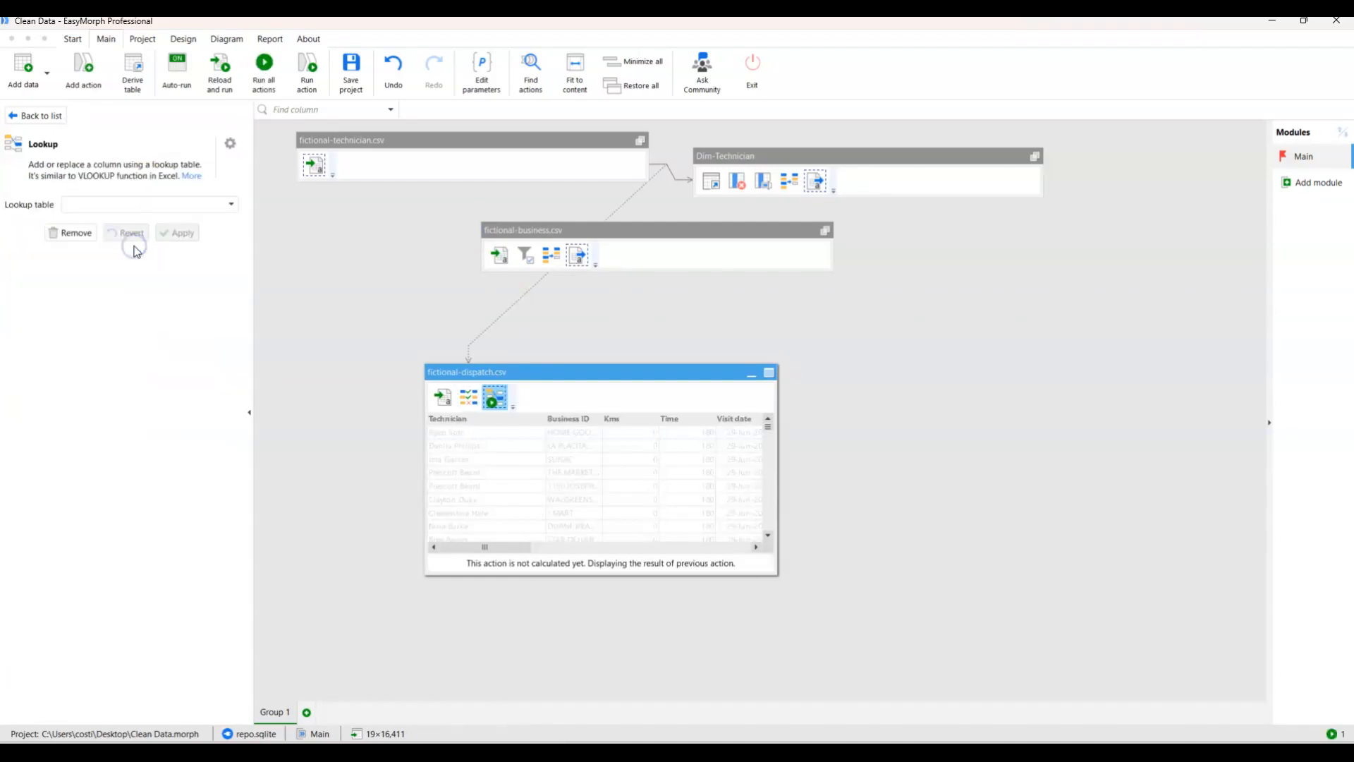
left_click(184, 205)
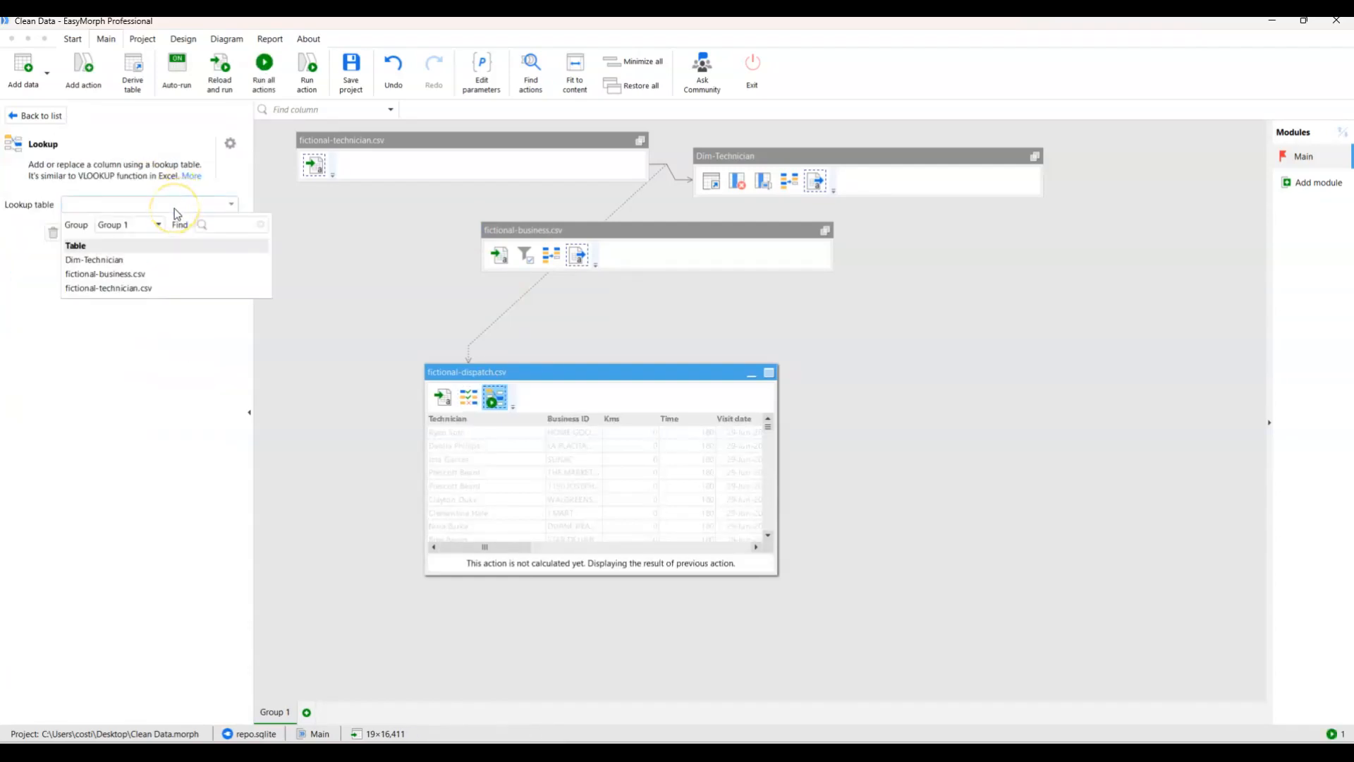
left_click(151, 289)
Match Technician to Technician, return Technician DeDup in place of Technician, make unmatched values empty, and apply the lookup.
left_click(103, 265)
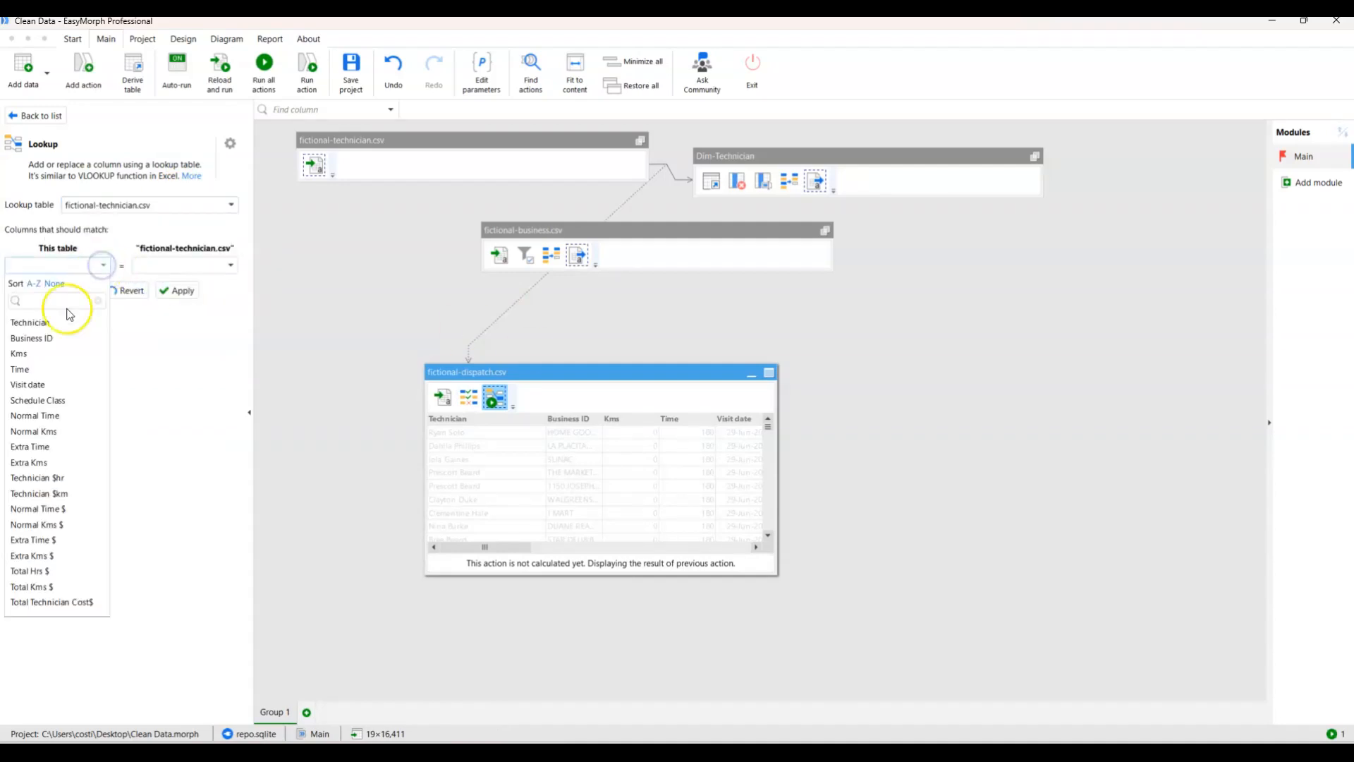
left_click(66, 321)
left_click(227, 264)
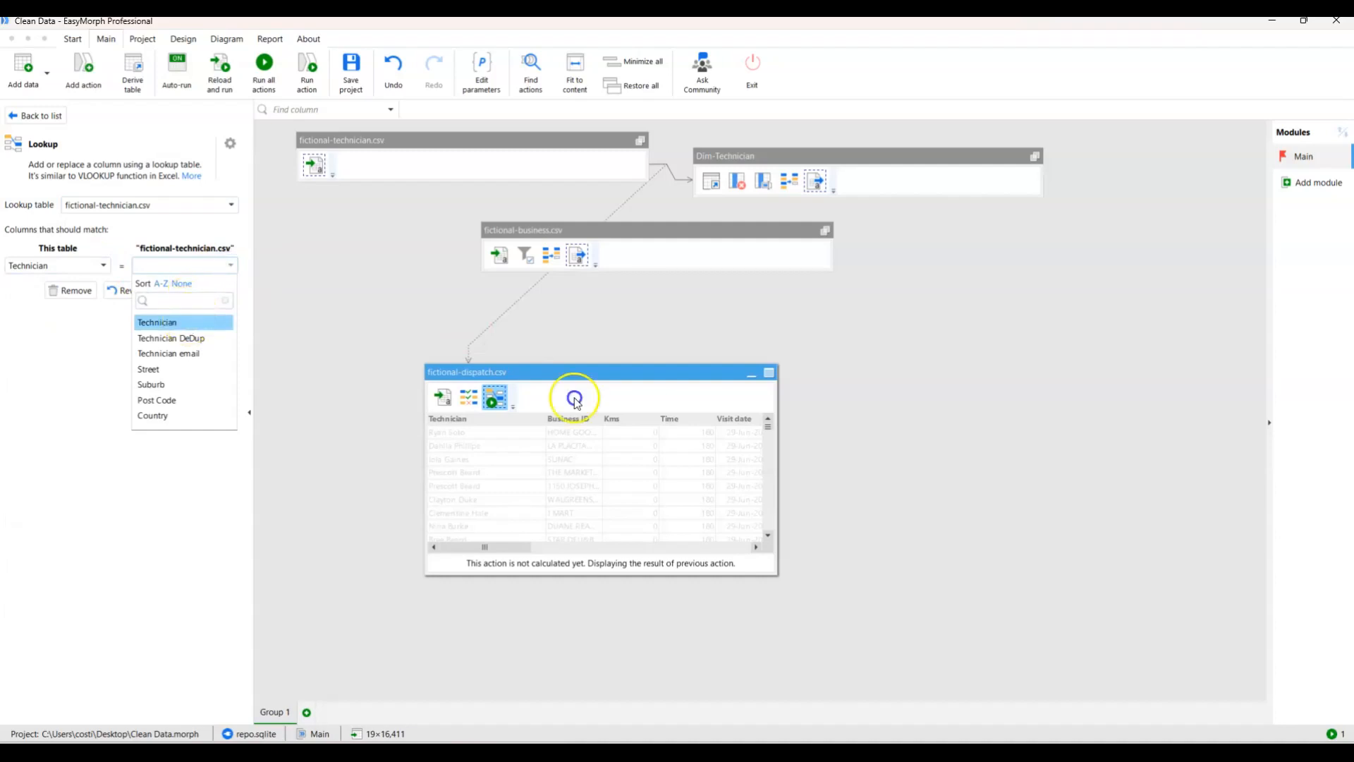
left_click(184, 321)
left_click(201, 289)
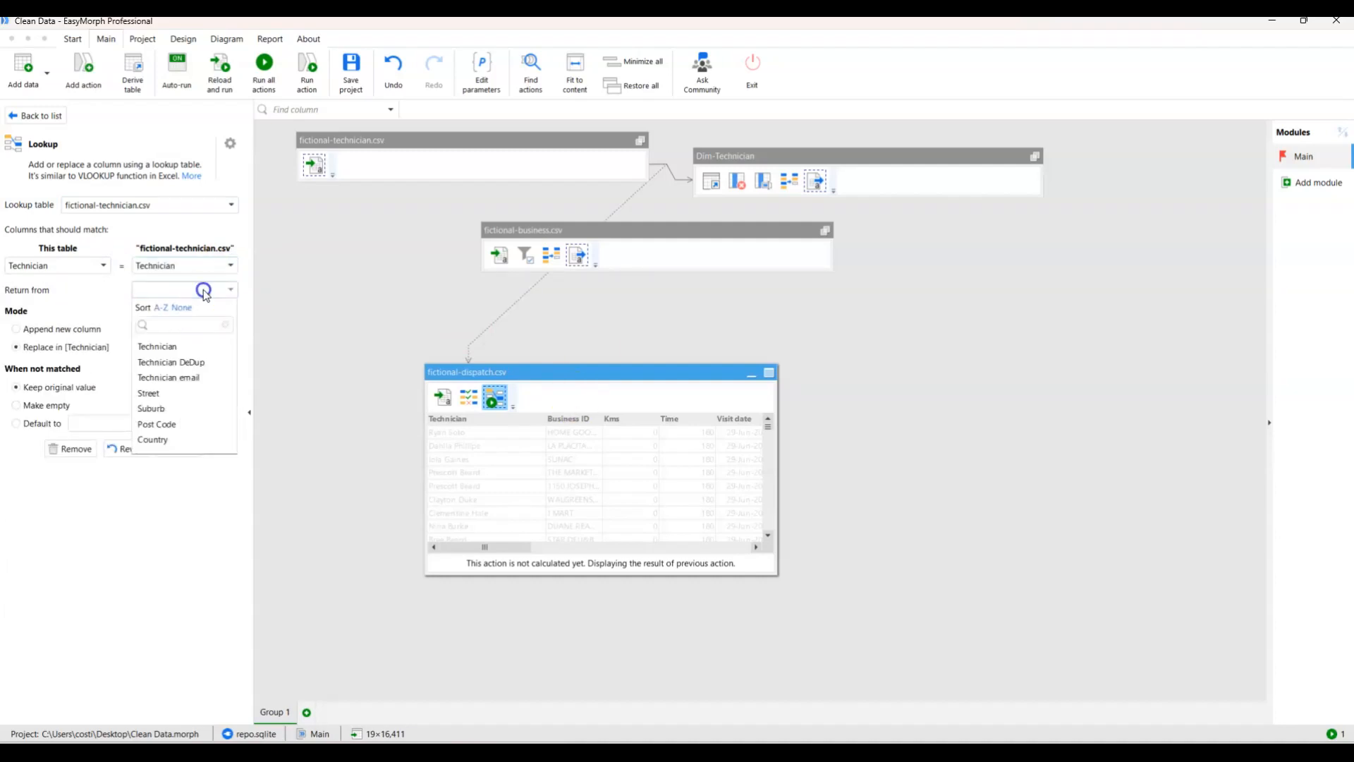
left_click(189, 362)
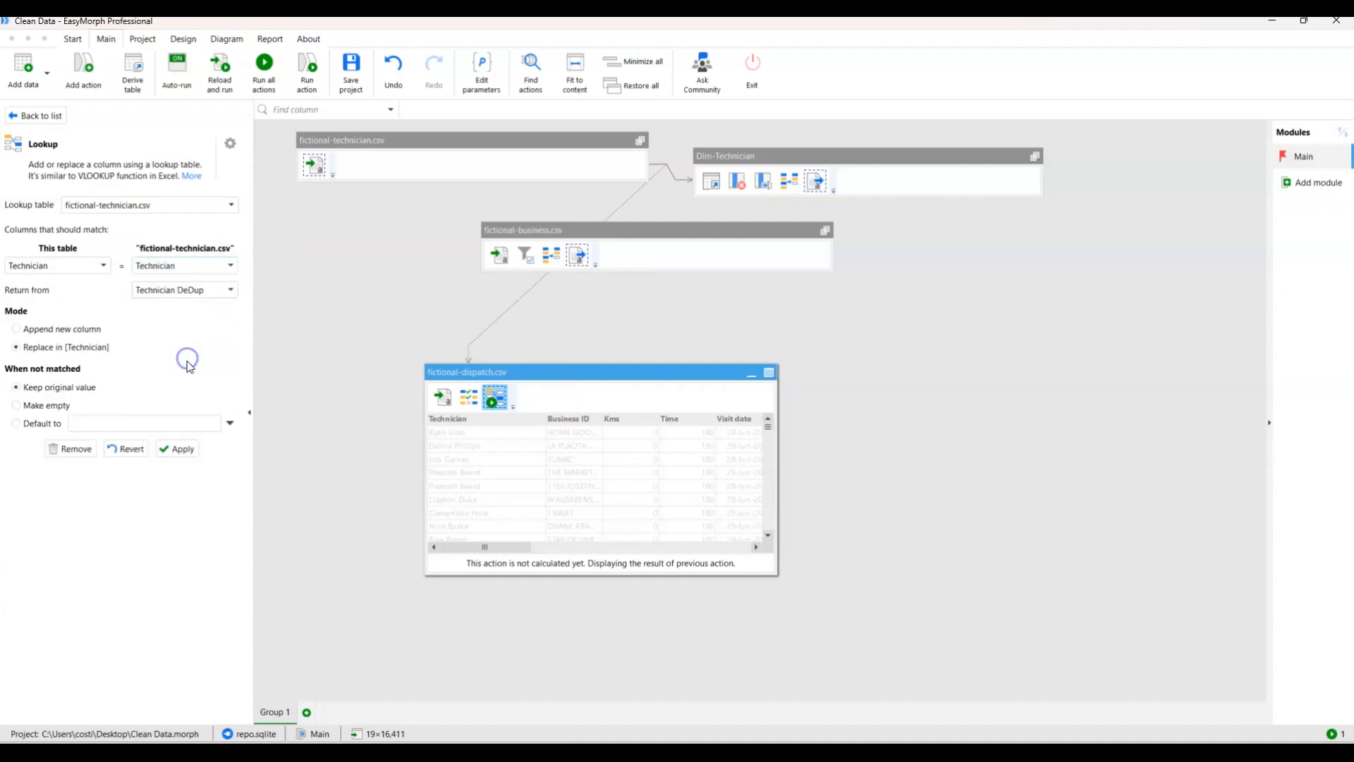
left_click(43, 405)
left_click(172, 449)
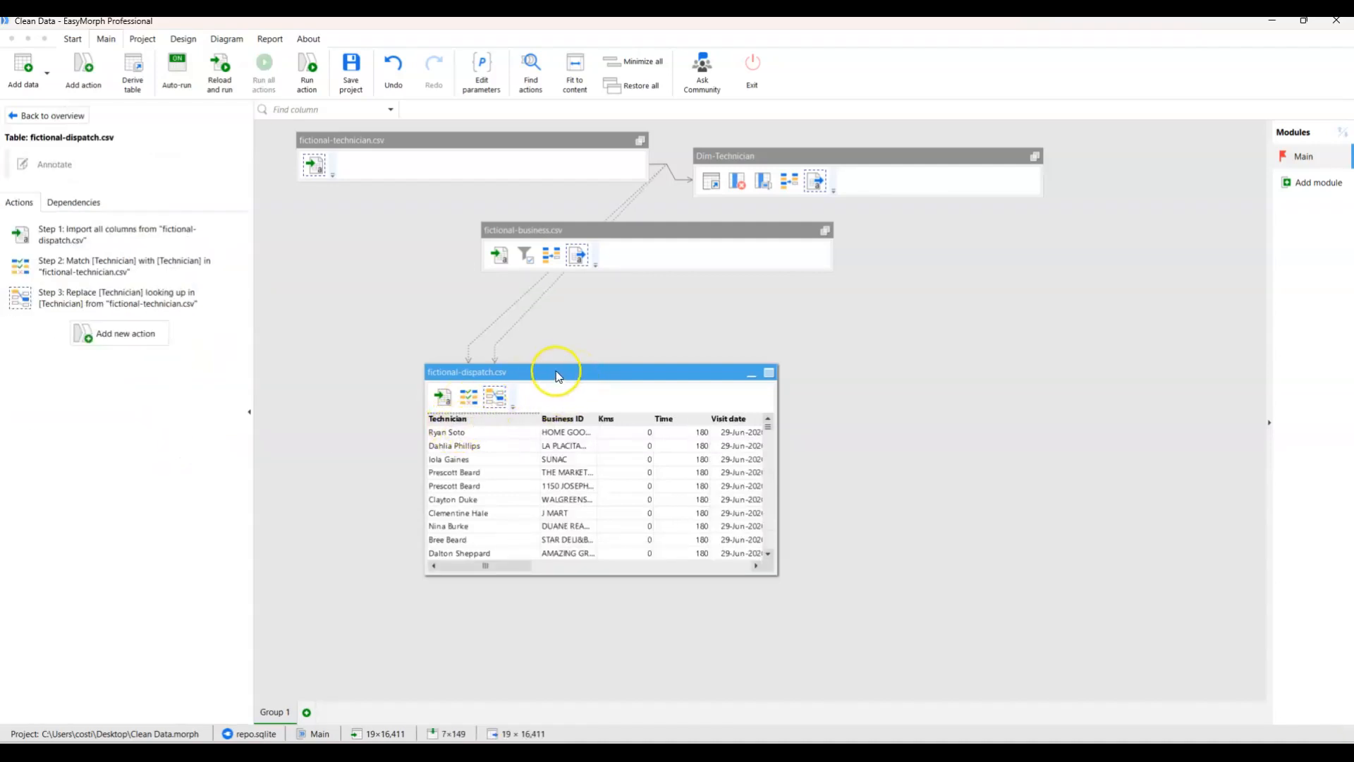
Move the fictional-dispatch.csv table beneath the other tables' near edge and widen its Business ID column until the names are readable.
left_click_drag(557, 376, 481, 382)
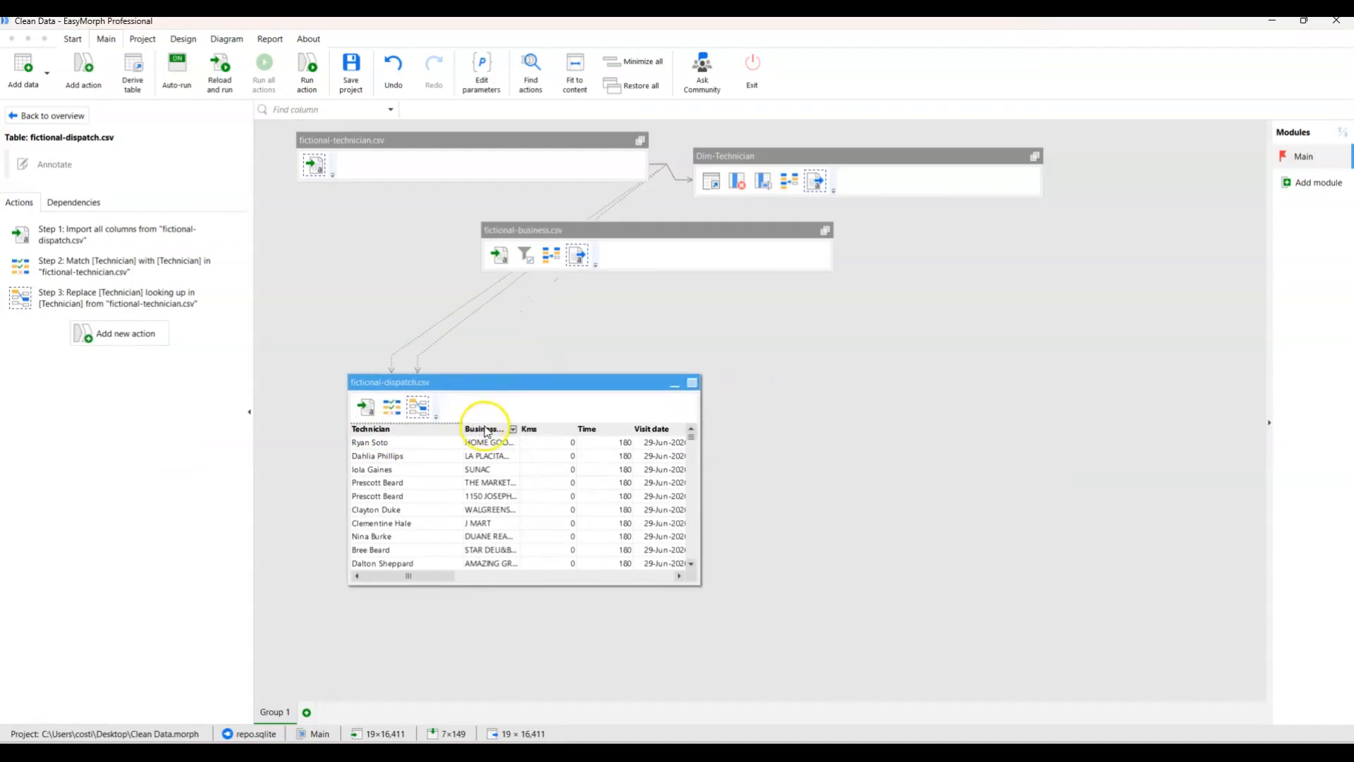
left_click_drag(522, 428, 565, 428)
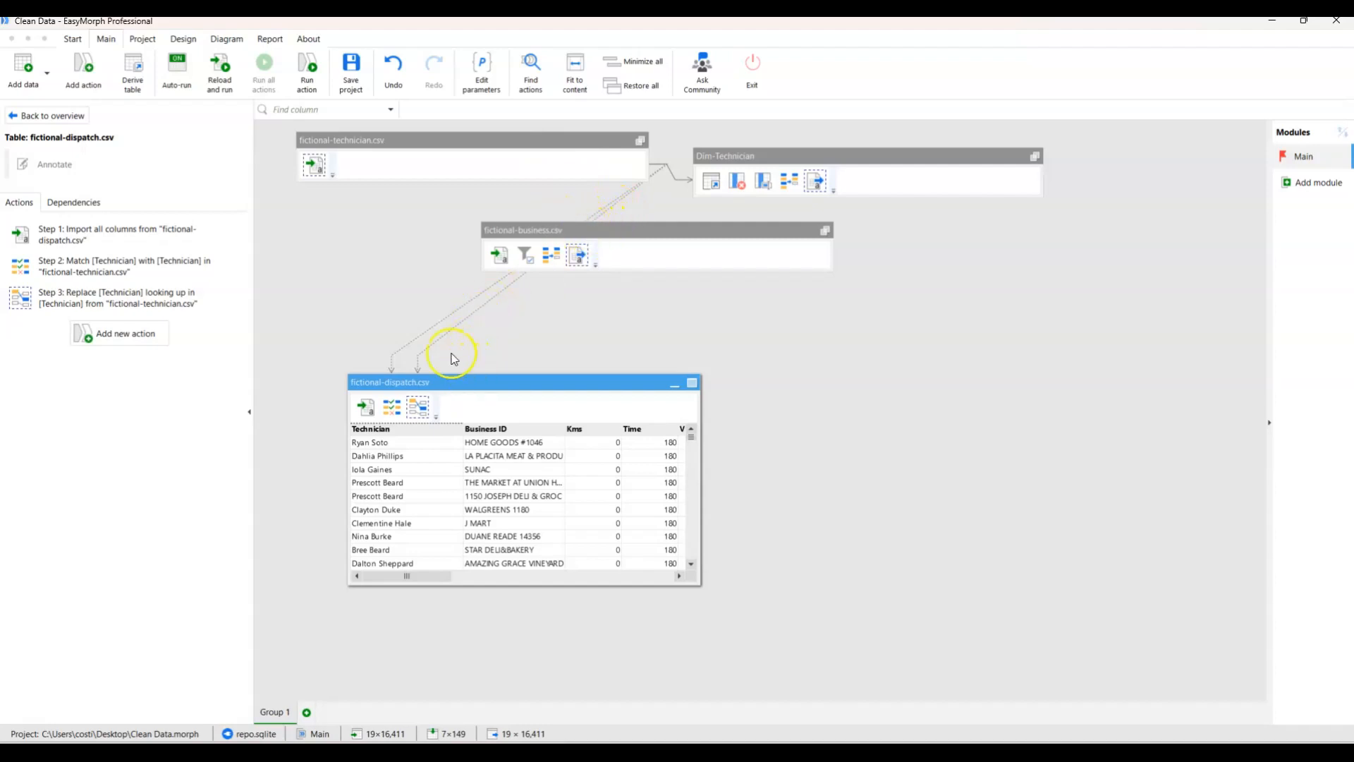
Add a Match action to fictional-dispatch.csv for the Business ID column, with fictional-business.csv as the lookup table.
left_click(128, 334)
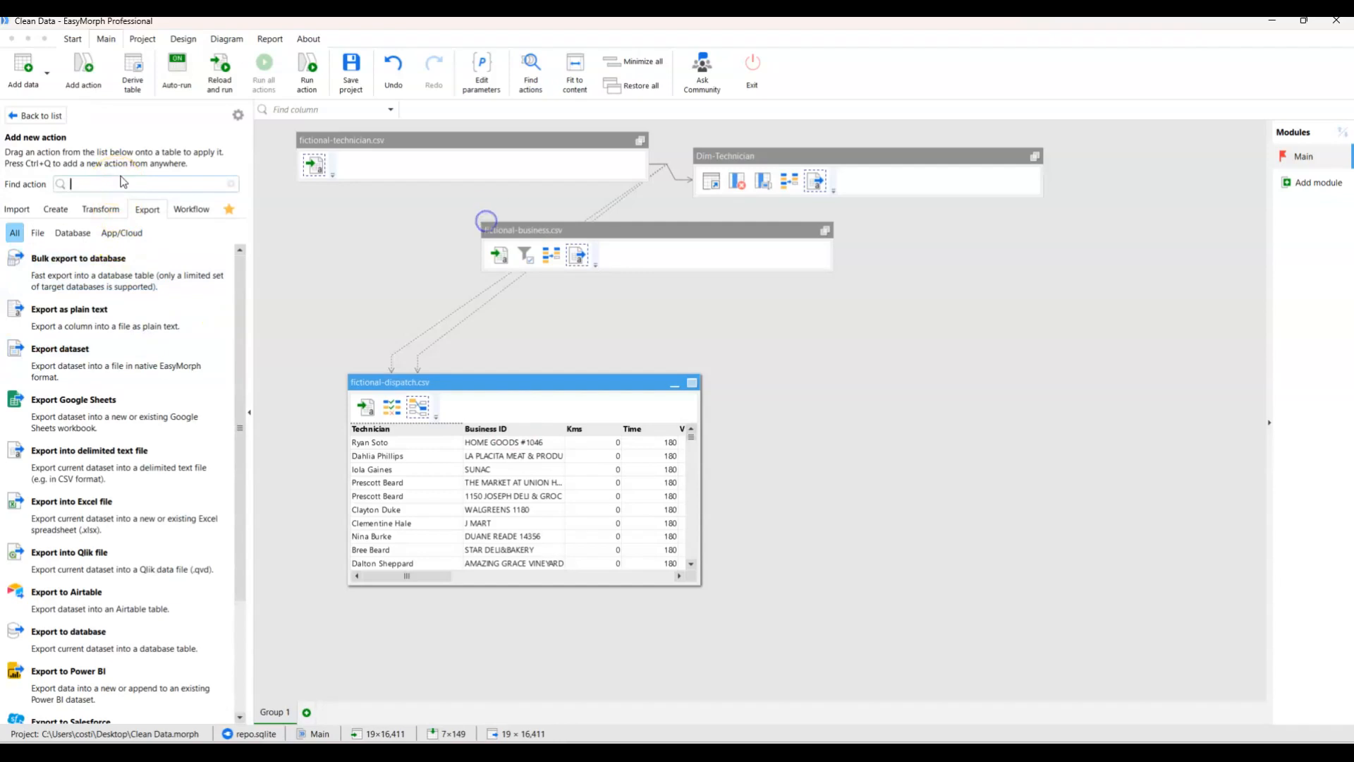
type("match")
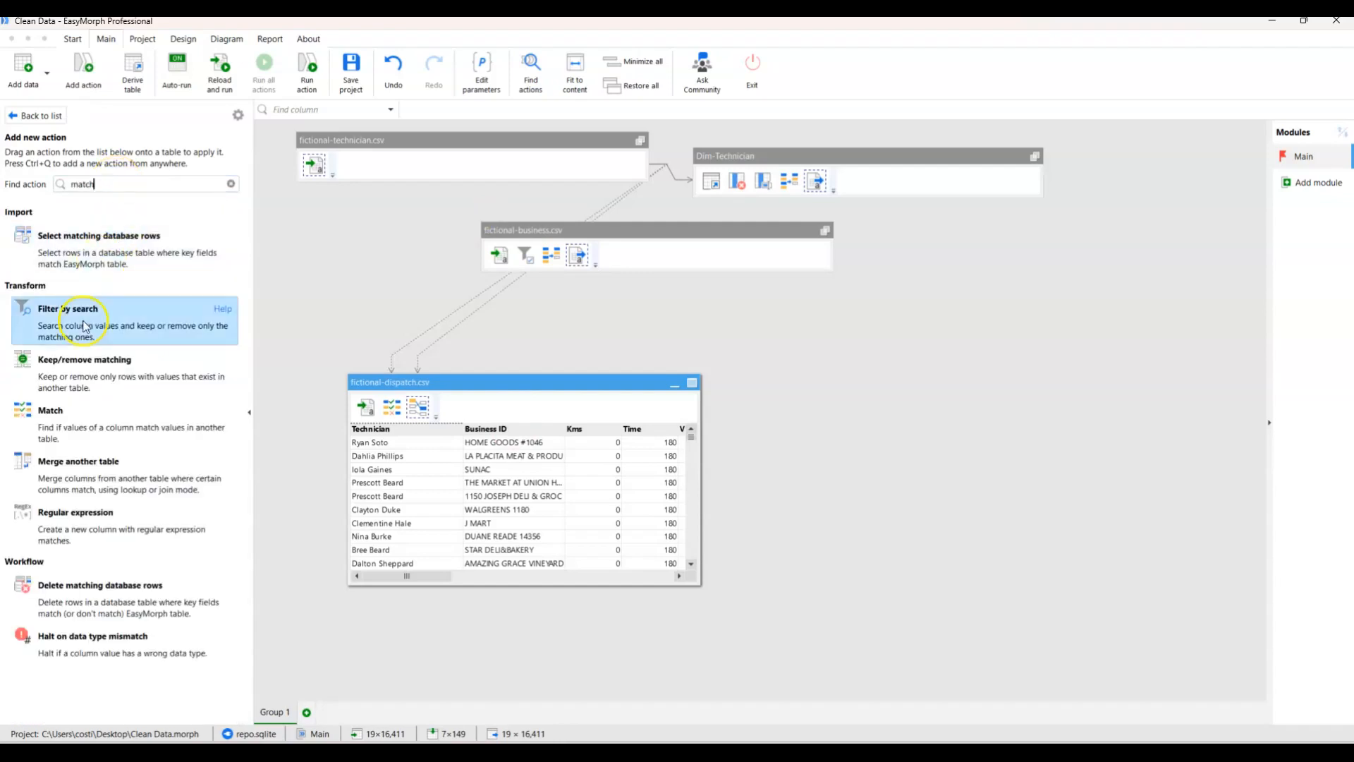
left_click(93, 423)
left_click(148, 206)
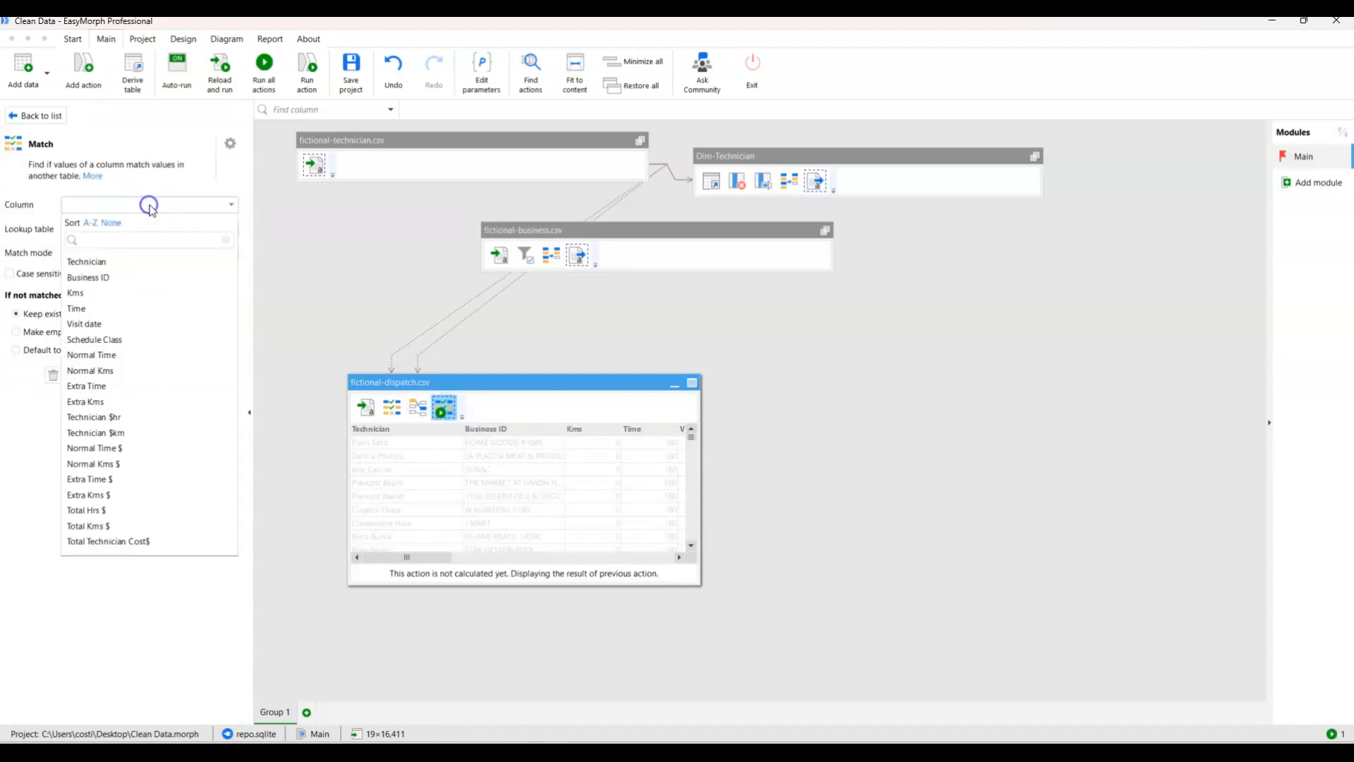
left_click(138, 274)
left_click(133, 229)
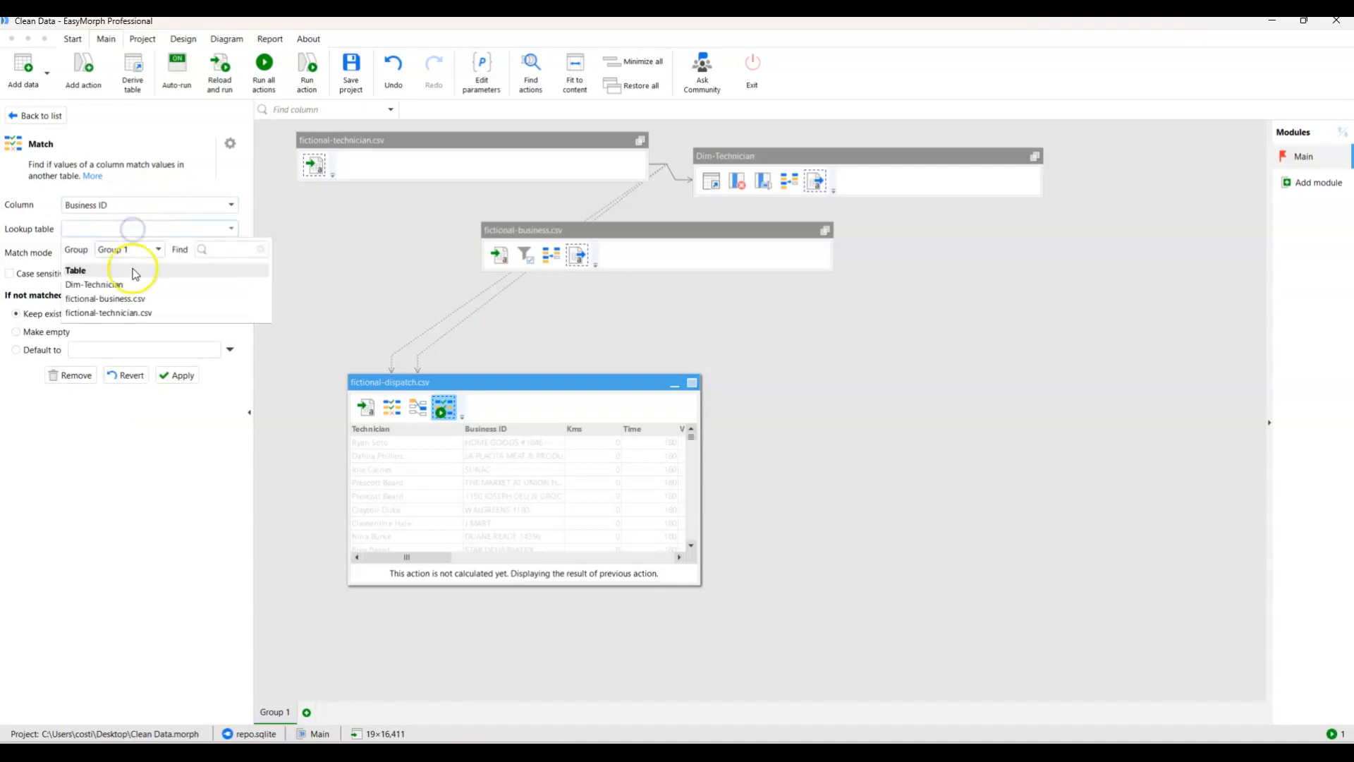
left_click(137, 300)
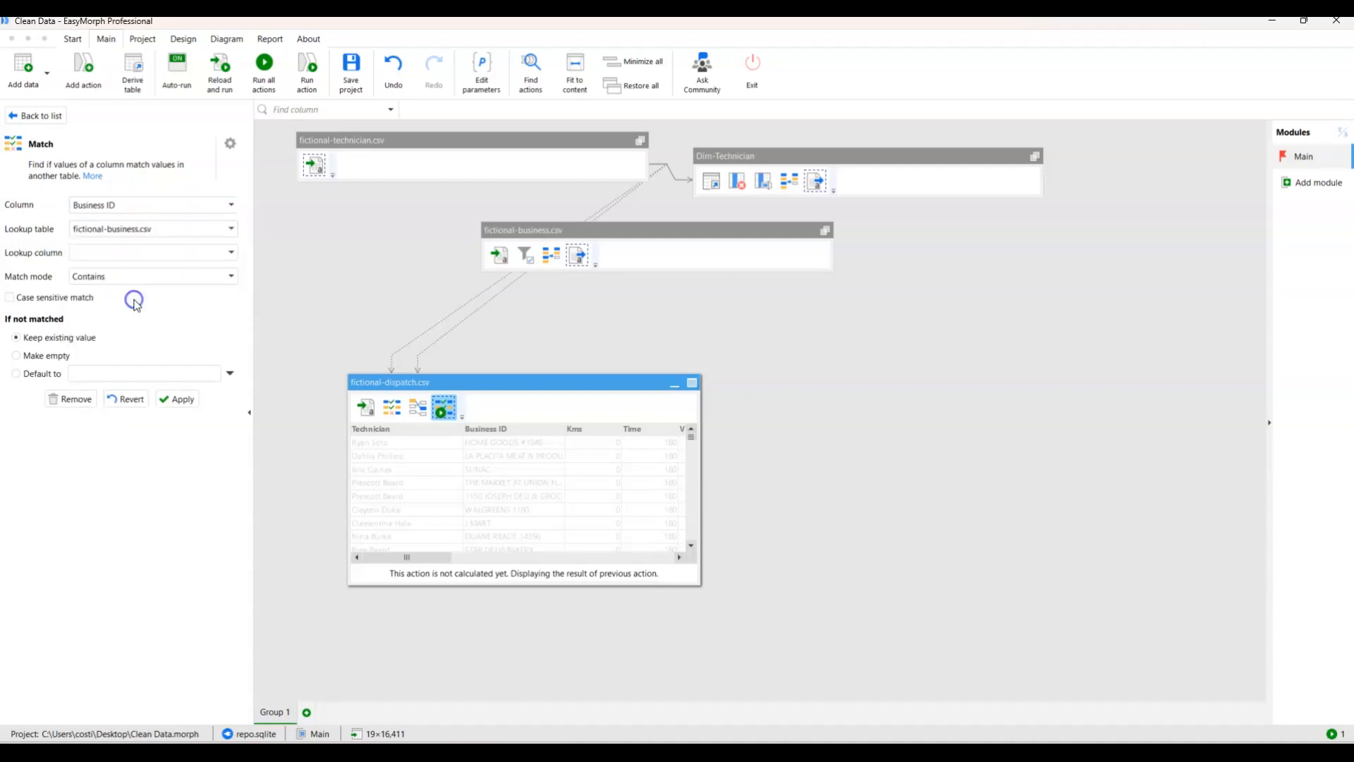
Match against the Business ID lookup column in Fuzzy mode, make unmatched values empty, and apply the match.
left_click(144, 254)
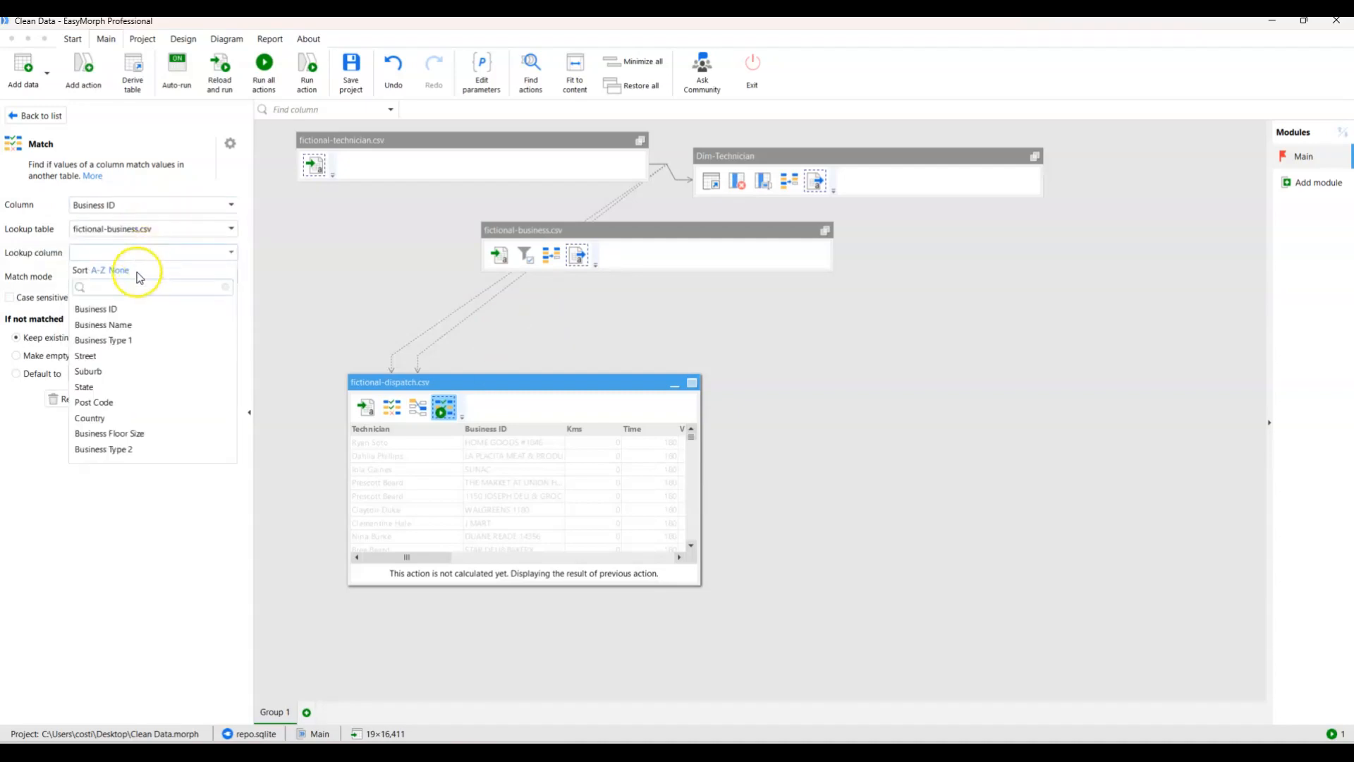
left_click(130, 310)
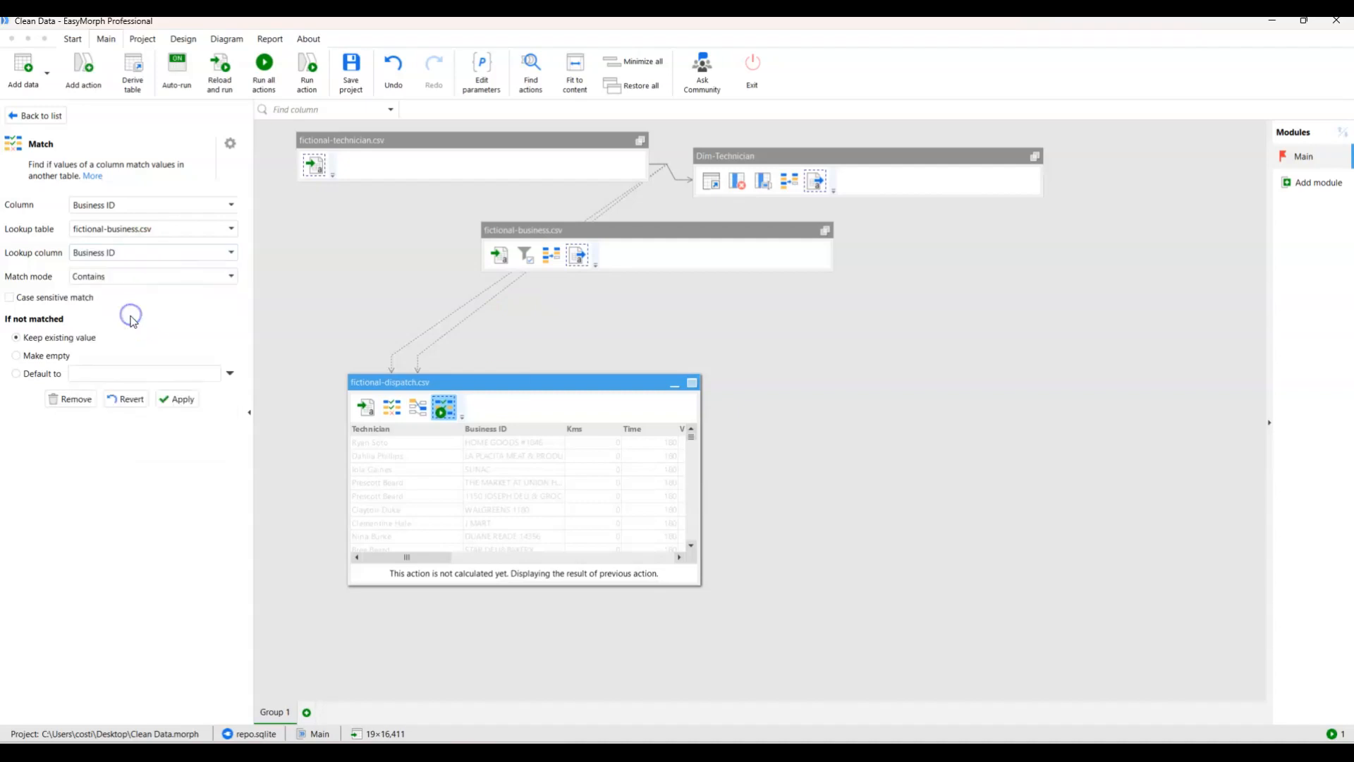
left_click(141, 278)
left_click(136, 341)
left_click(31, 380)
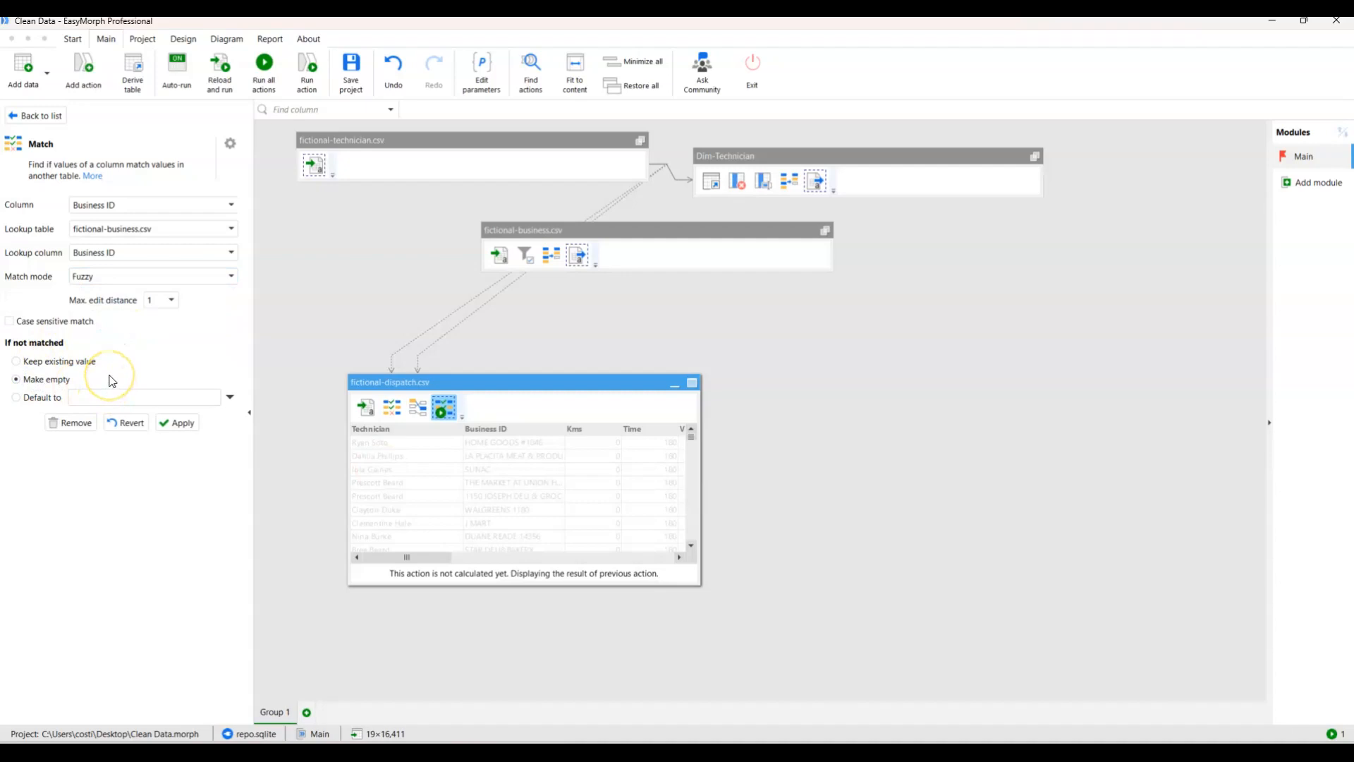
left_click(185, 423)
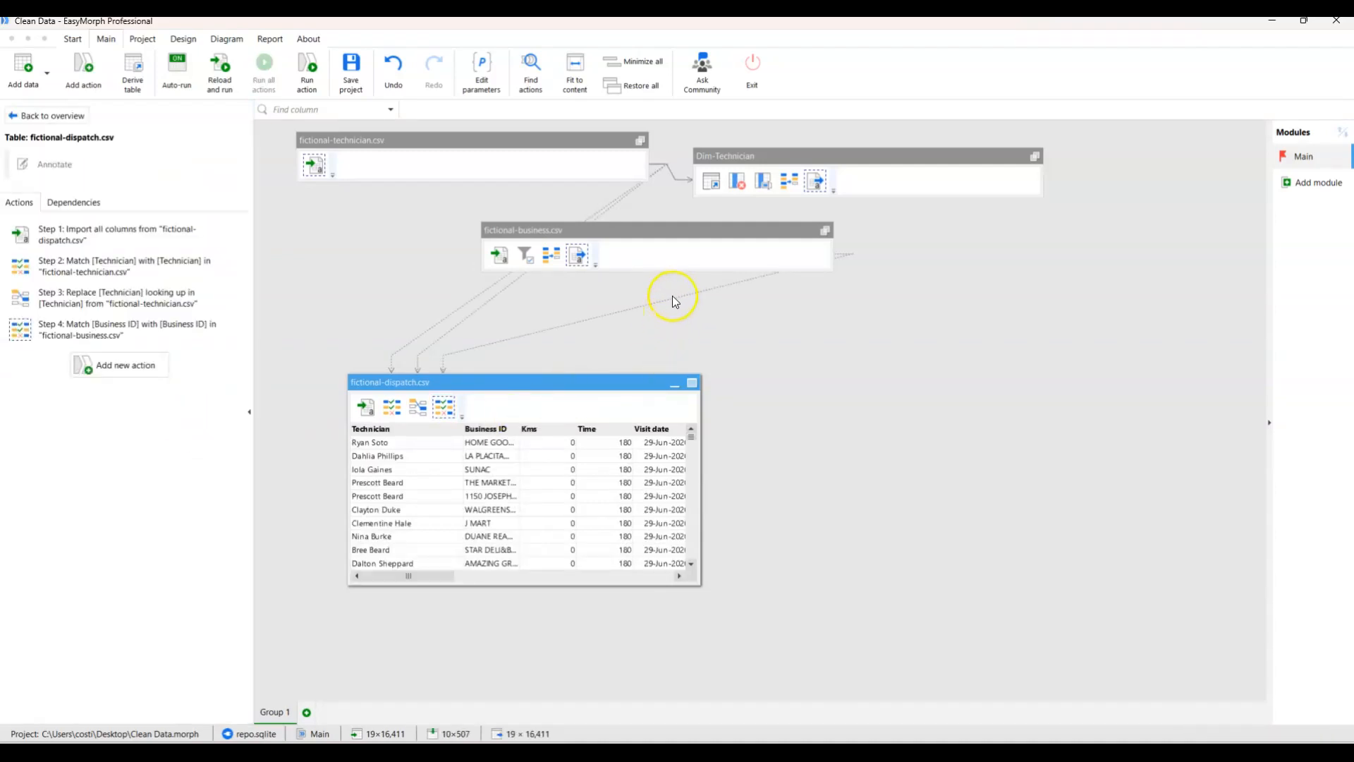
Reposition the fictional-business.csv and fictional-dispatch.csv tables on the canvas and widen the dispatch table's Business ID column.
left_click_drag(640, 232, 781, 237)
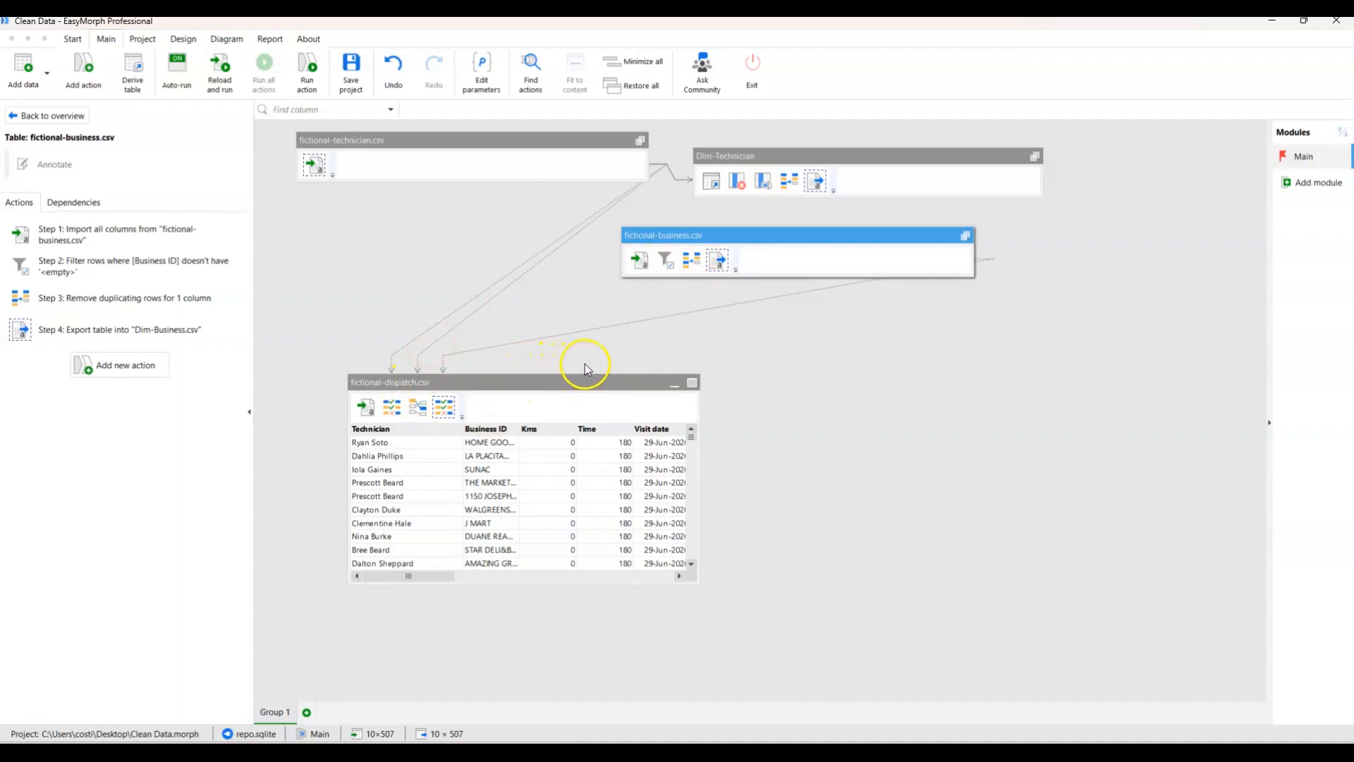
left_click_drag(547, 381, 576, 373)
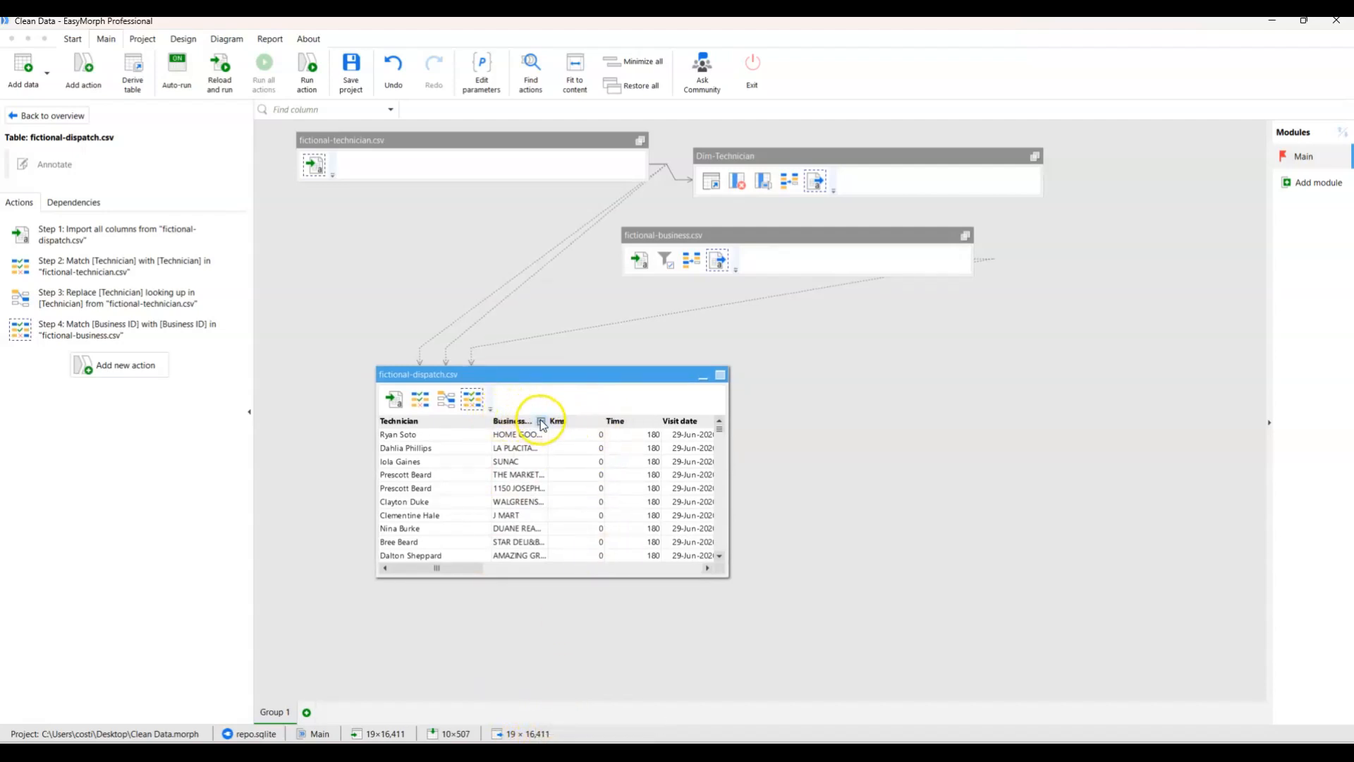
left_click_drag(549, 423, 597, 426)
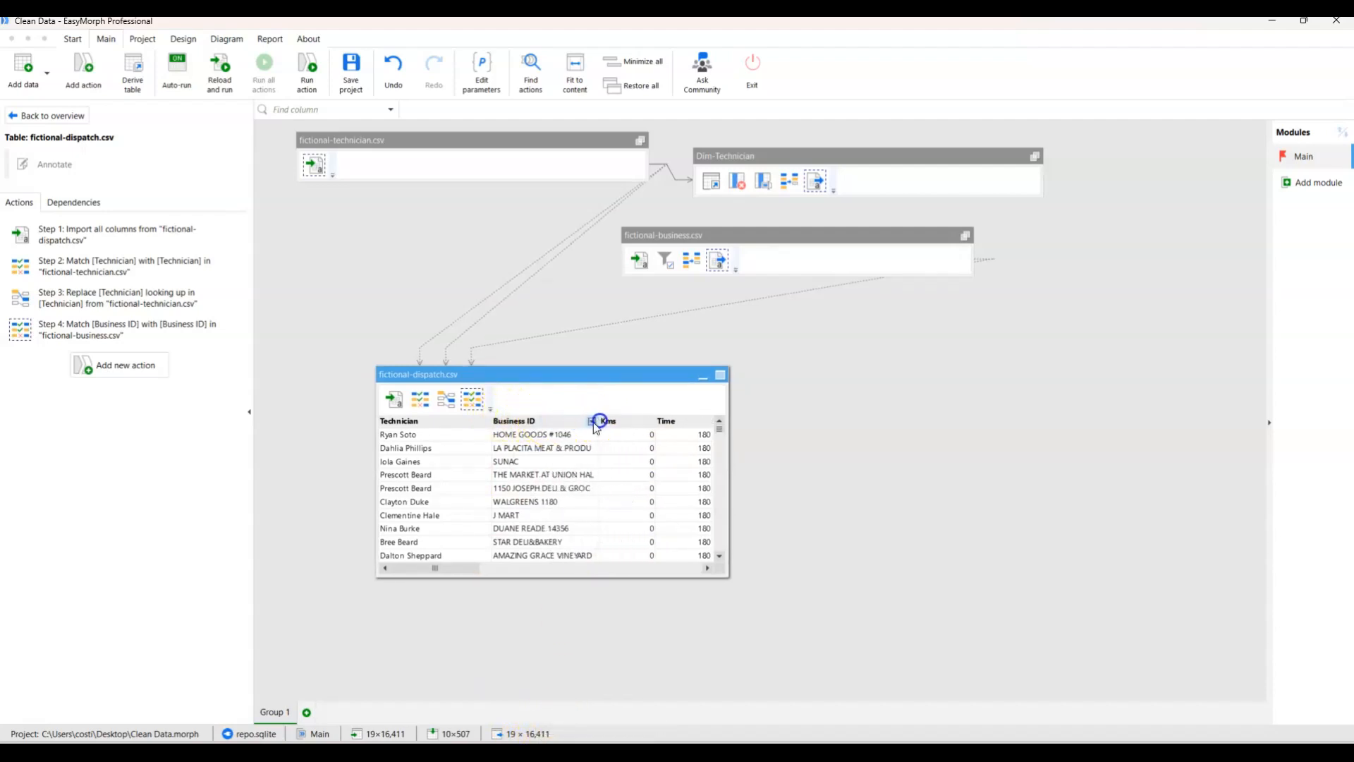
Filter fictional-dispatch.csv to remove rows with an empty Business ID, and shift the table slightly on the canvas.
left_click(592, 422)
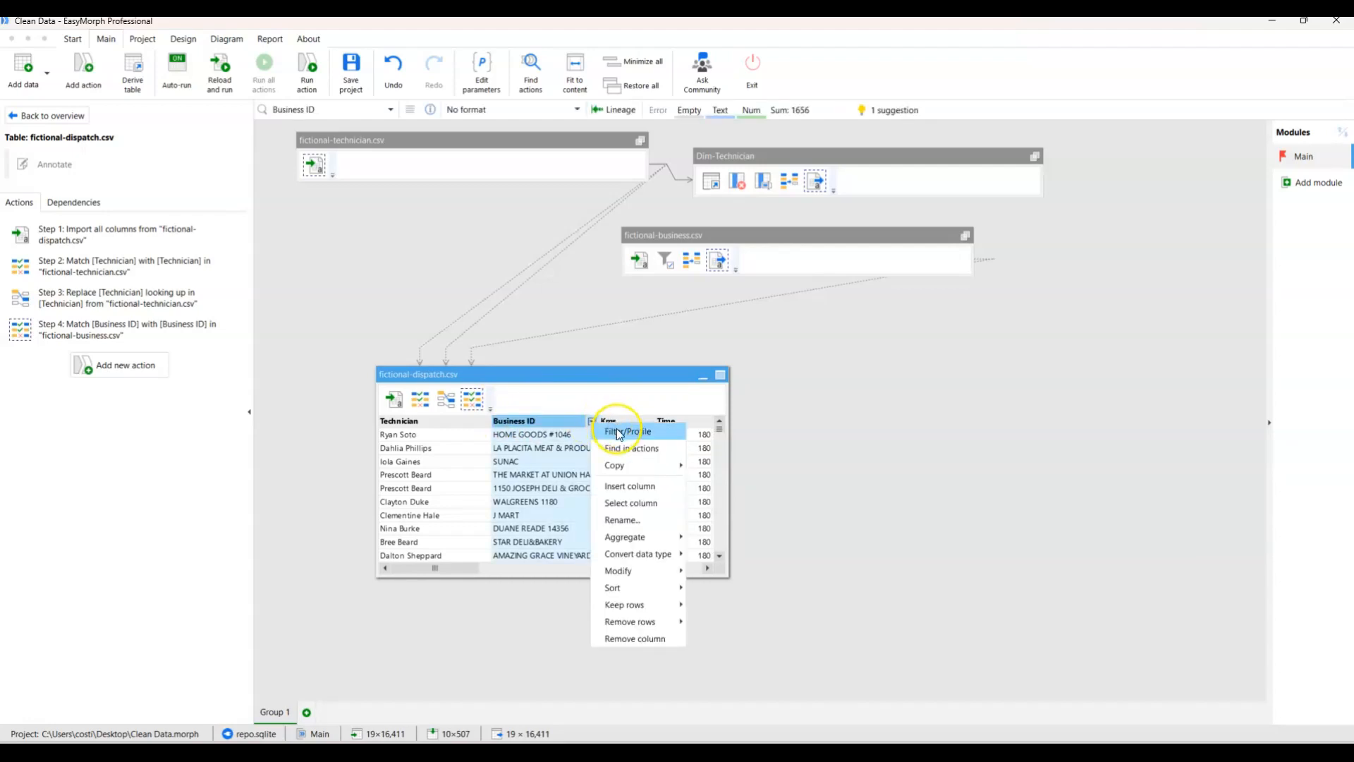
left_click(617, 429)
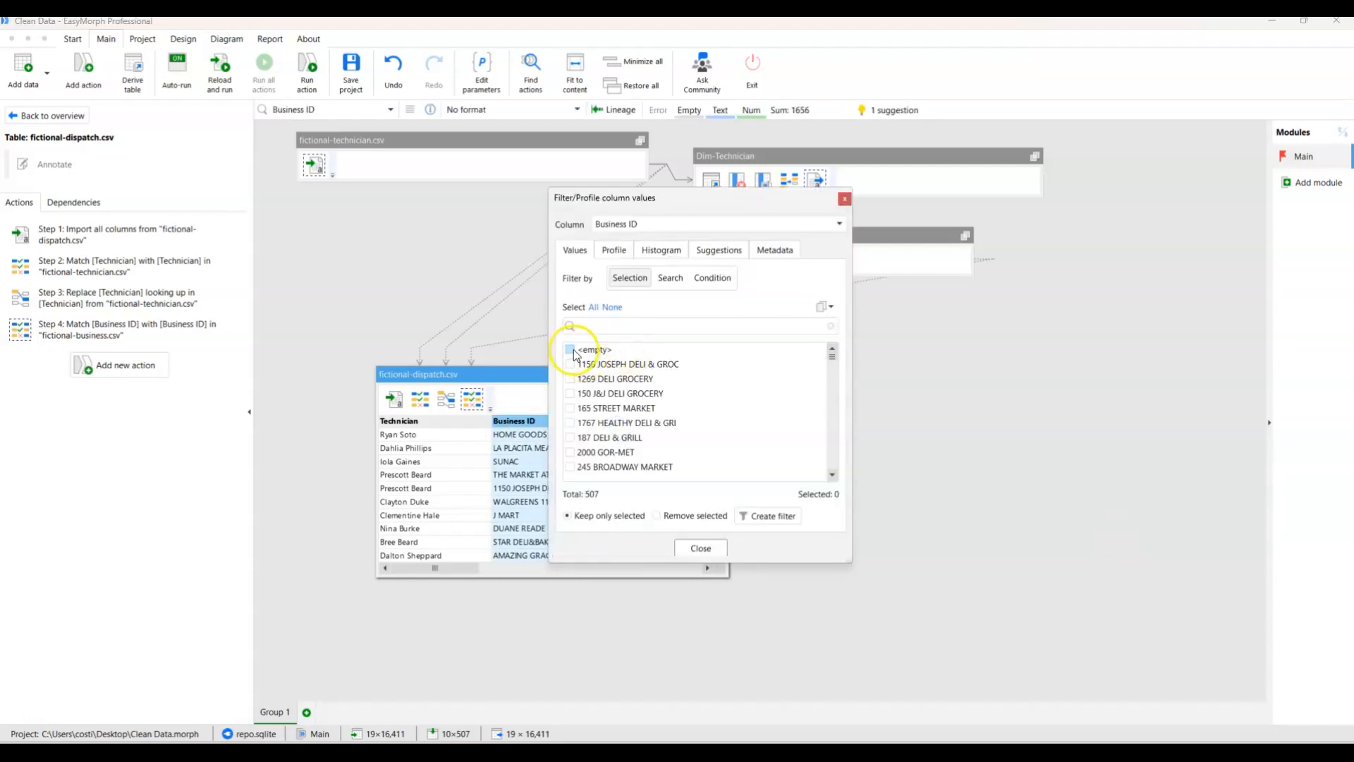
left_click(658, 515)
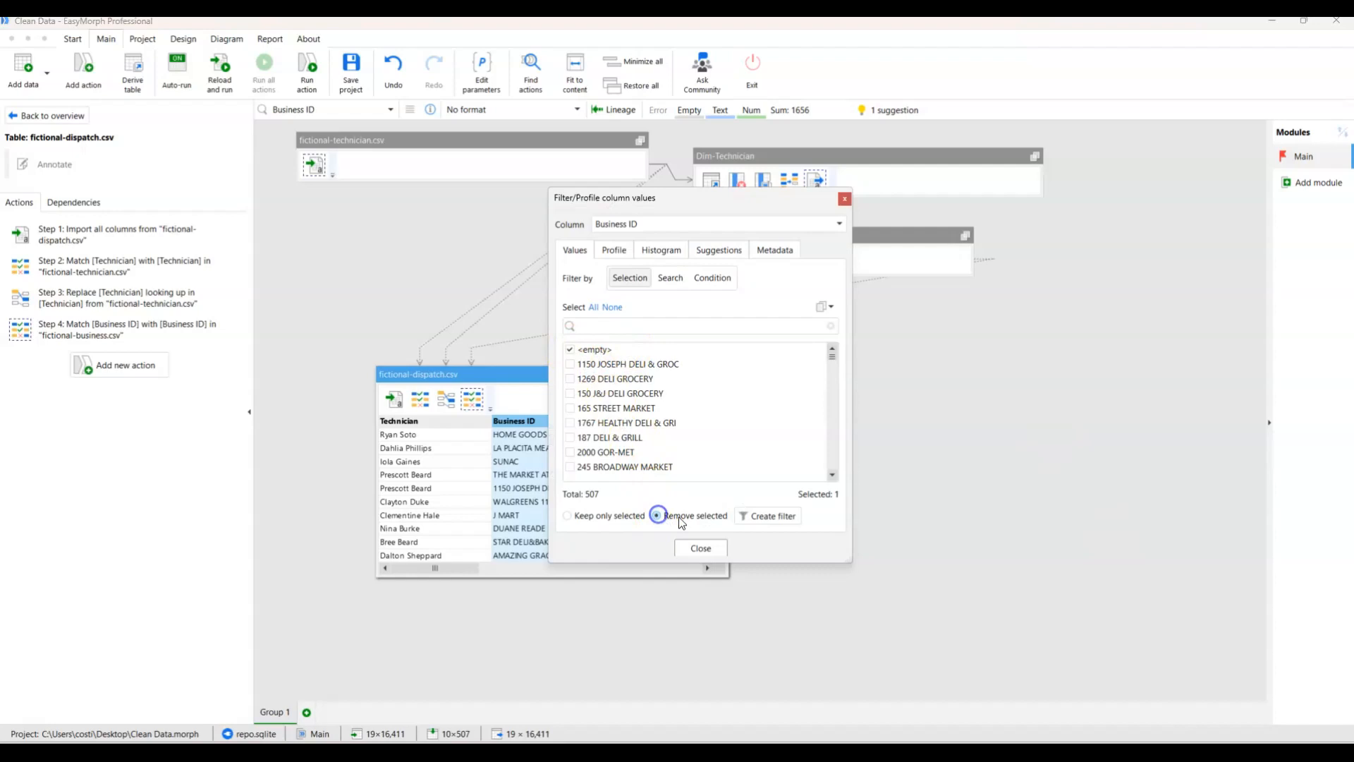
left_click(768, 515)
left_click(650, 394)
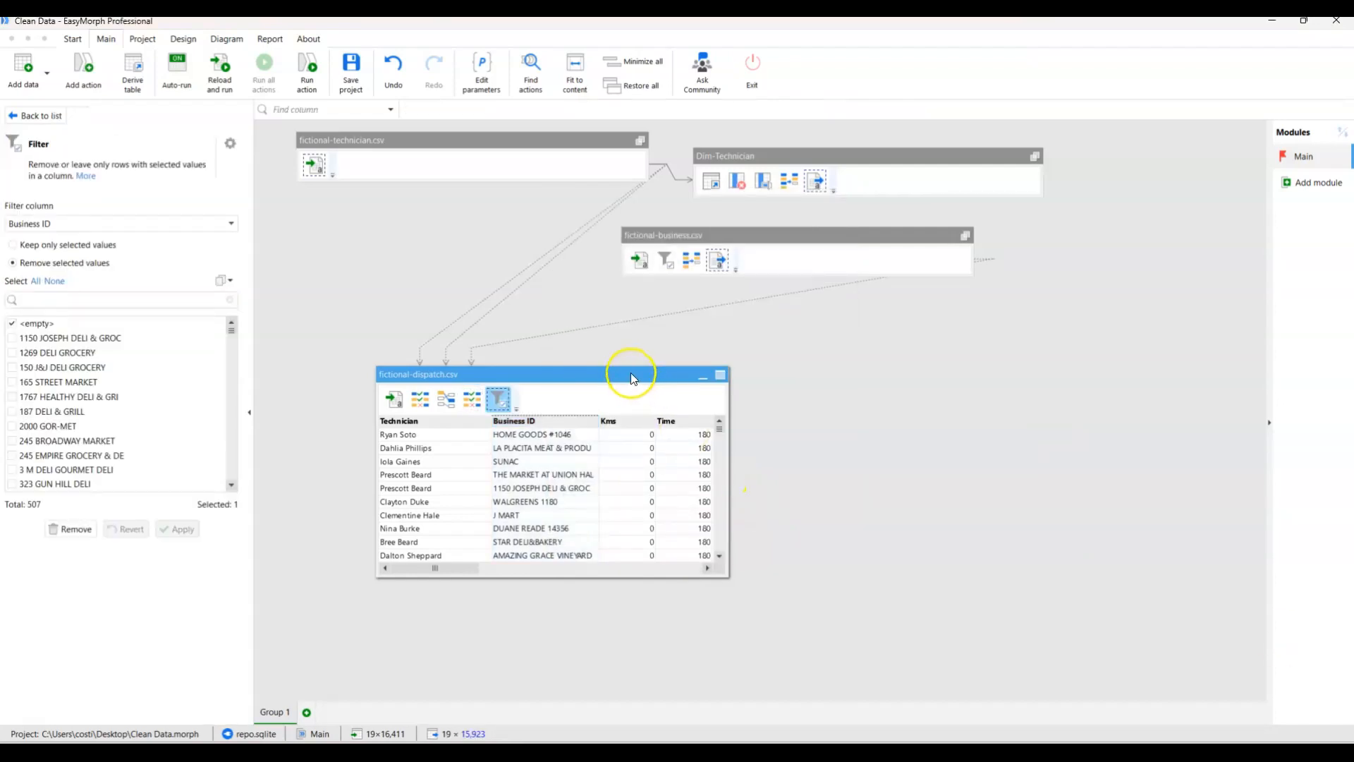
left_click_drag(631, 378, 645, 383)
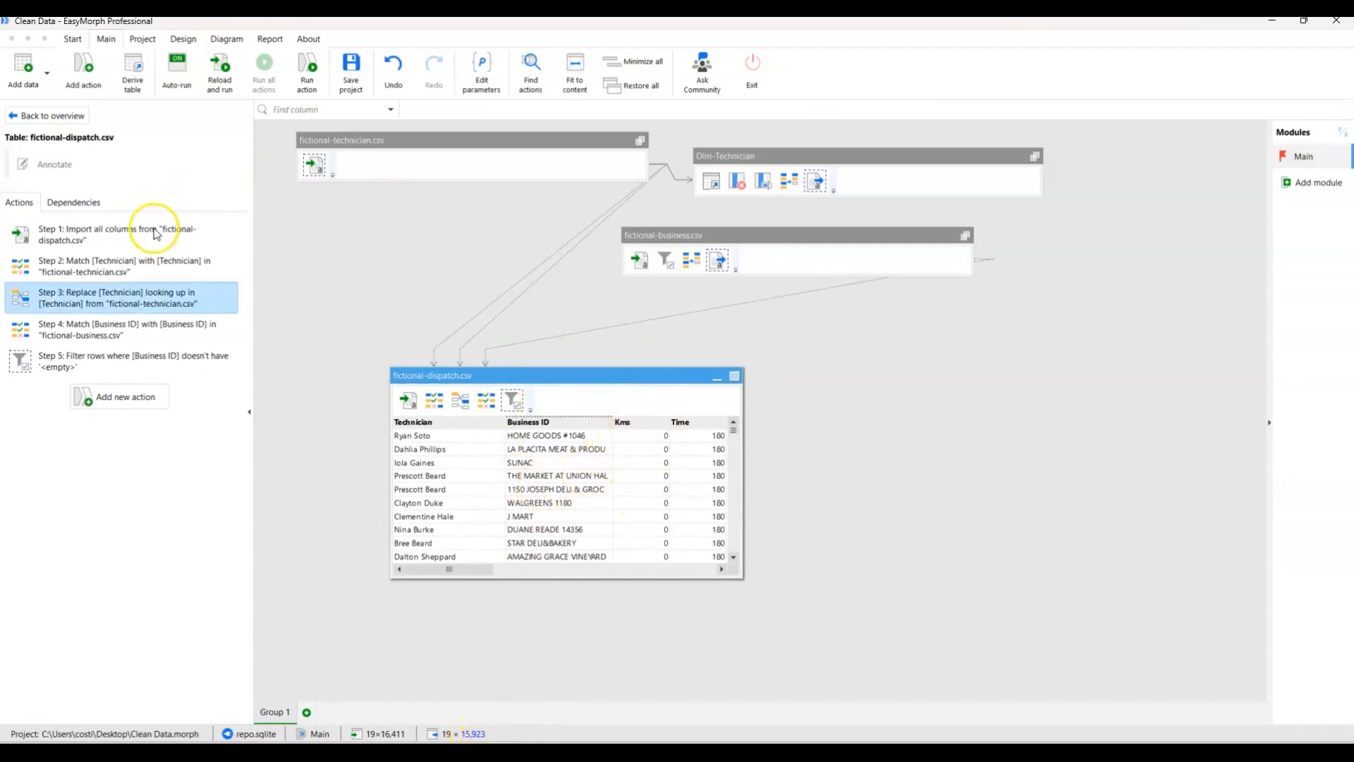
Add an export of the dispatch table into the delimited text file Fact-Dispatch.csv on the Desktop, and run the action.
left_click(109, 392)
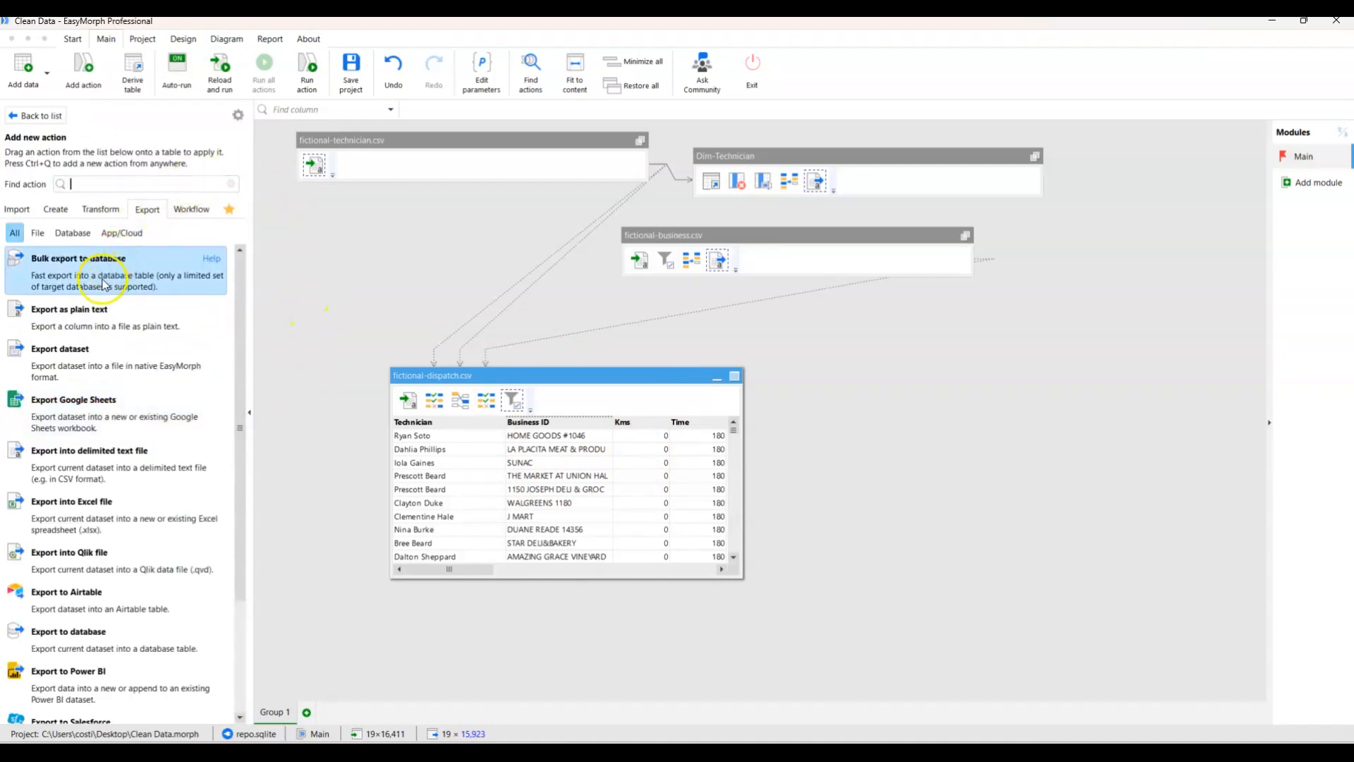
left_click(104, 484)
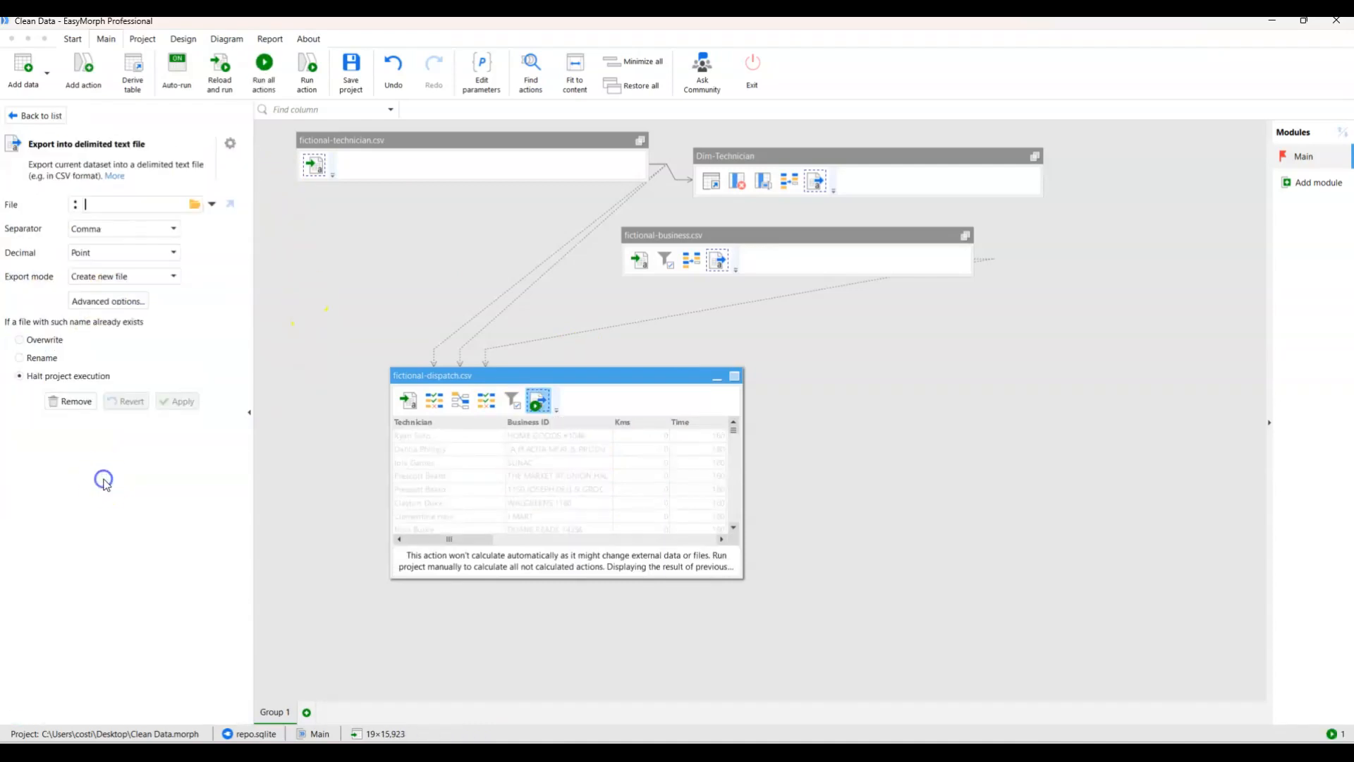
left_click(195, 205)
left_click(206, 291)
type("F")
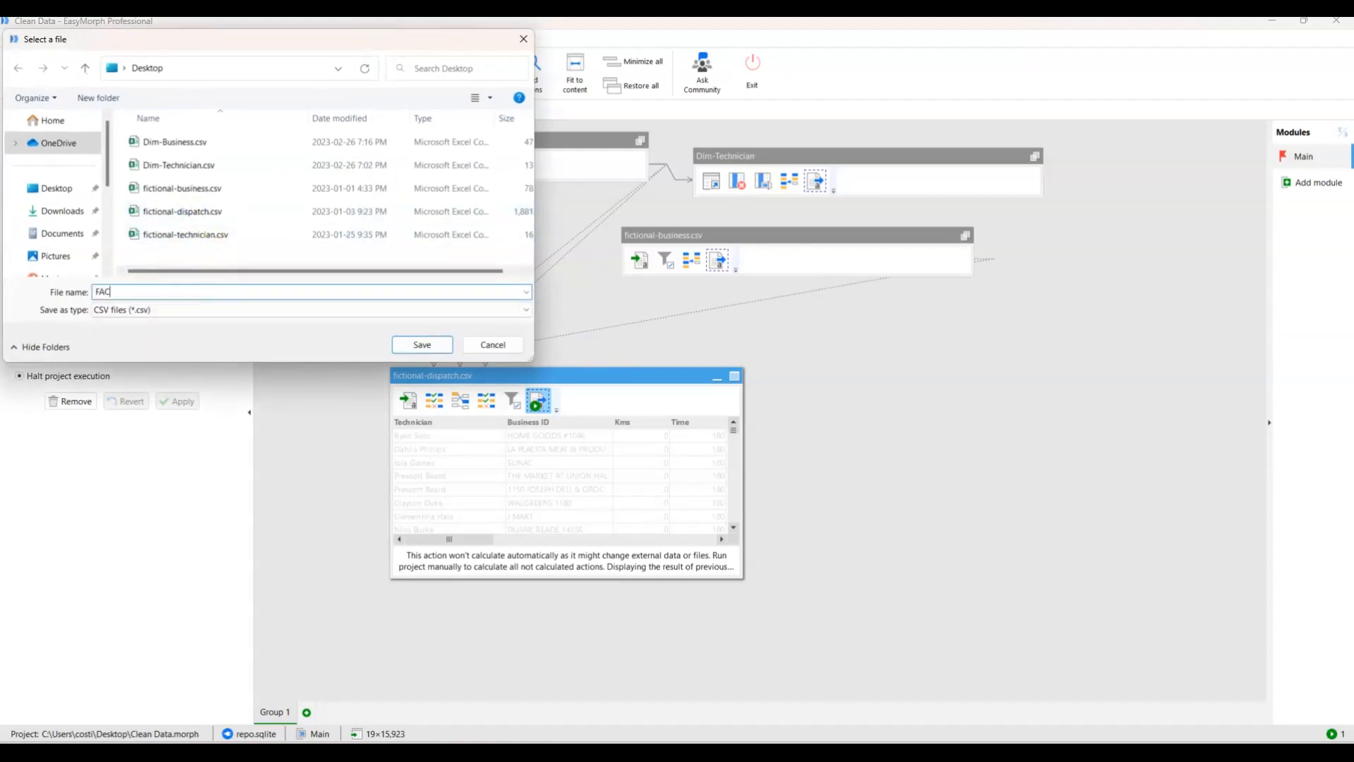
type("acti")
left_click(403, 344)
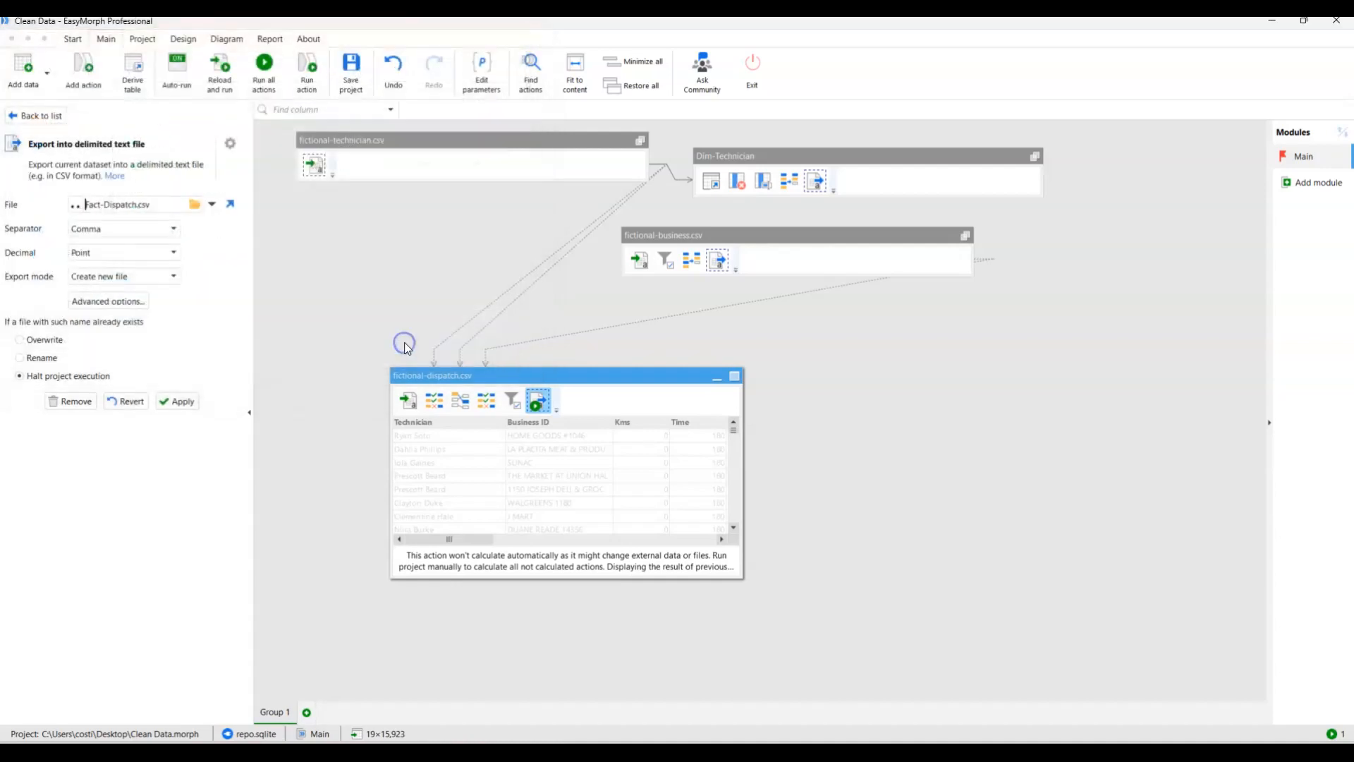
left_click(178, 400)
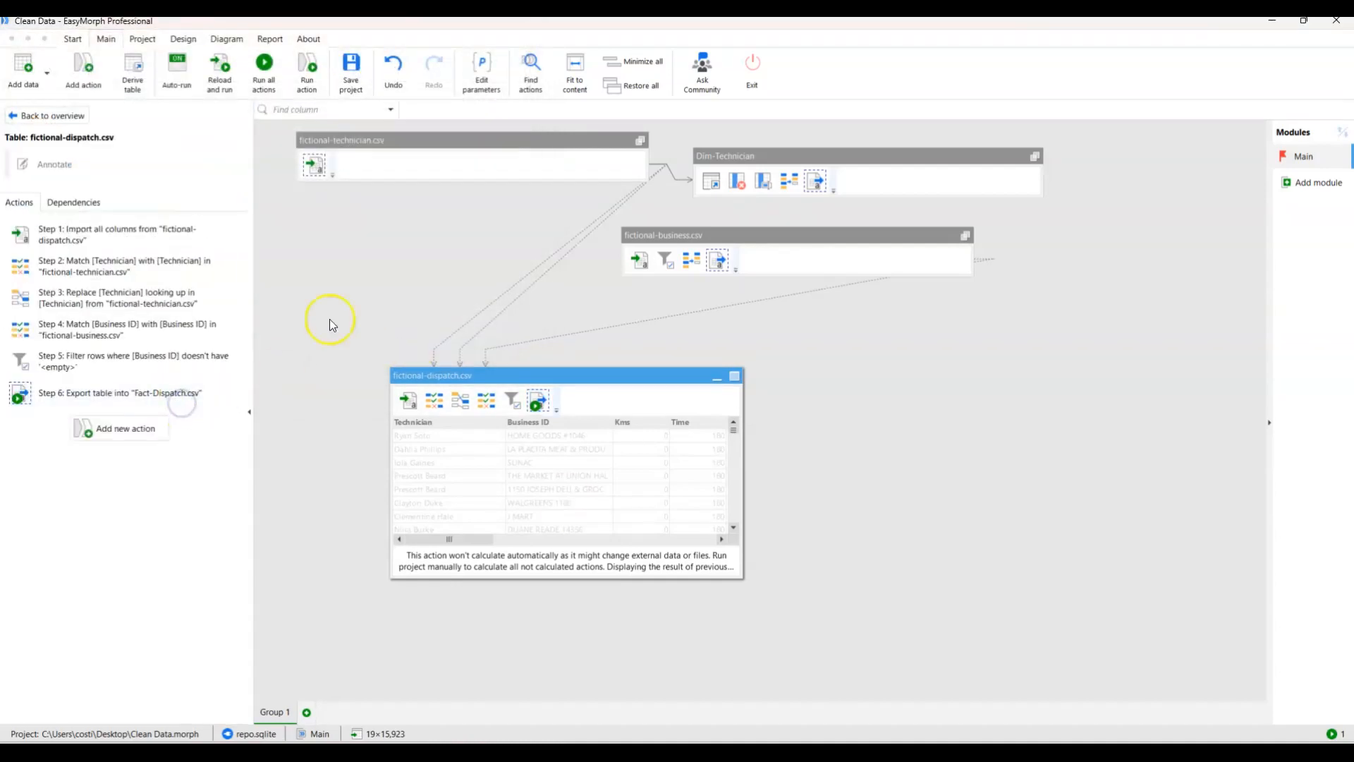
left_click(305, 65)
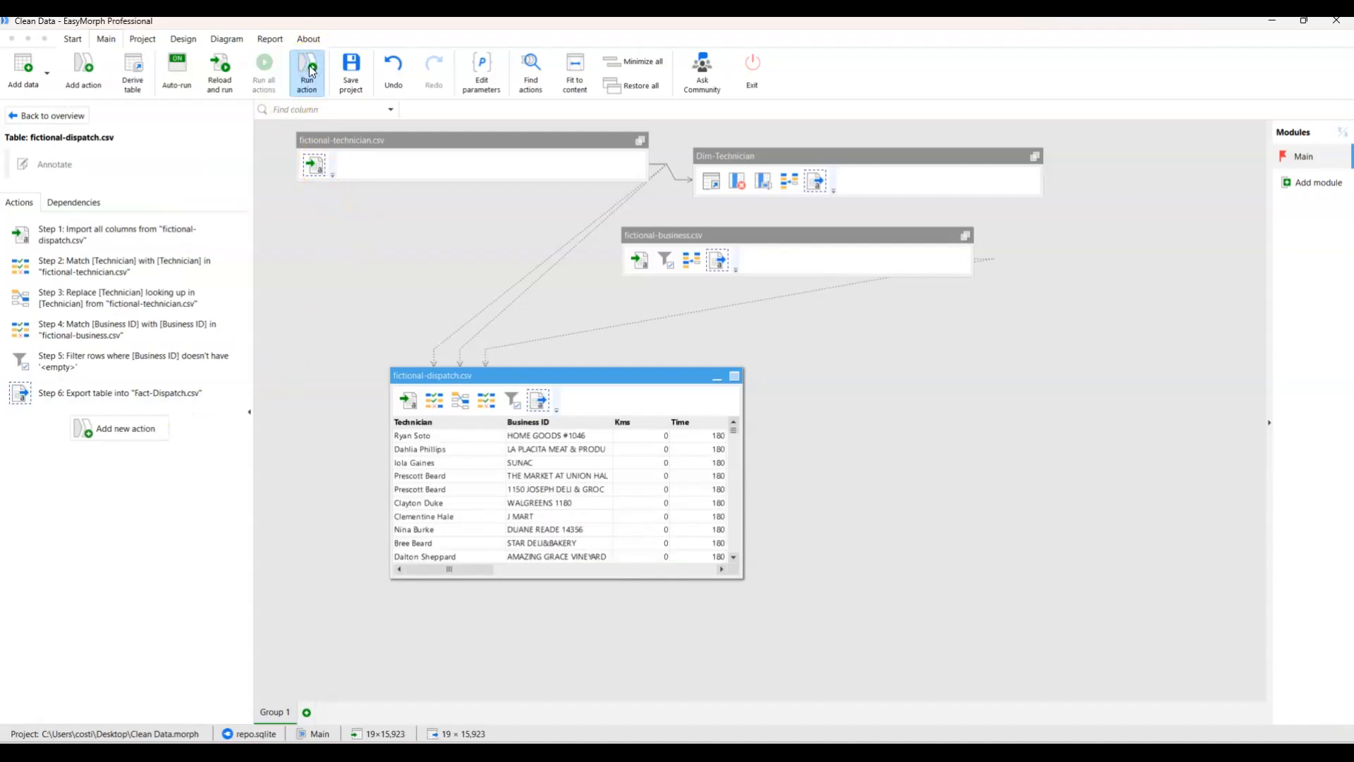
Shrink the EasyMorph window to reach the desktop, and open the exported Fact-Dispatch.csv in a maximized Excel window.
left_click(1303, 21)
left_click_drag(2, 250, 79, 411)
left_click(588, 314)
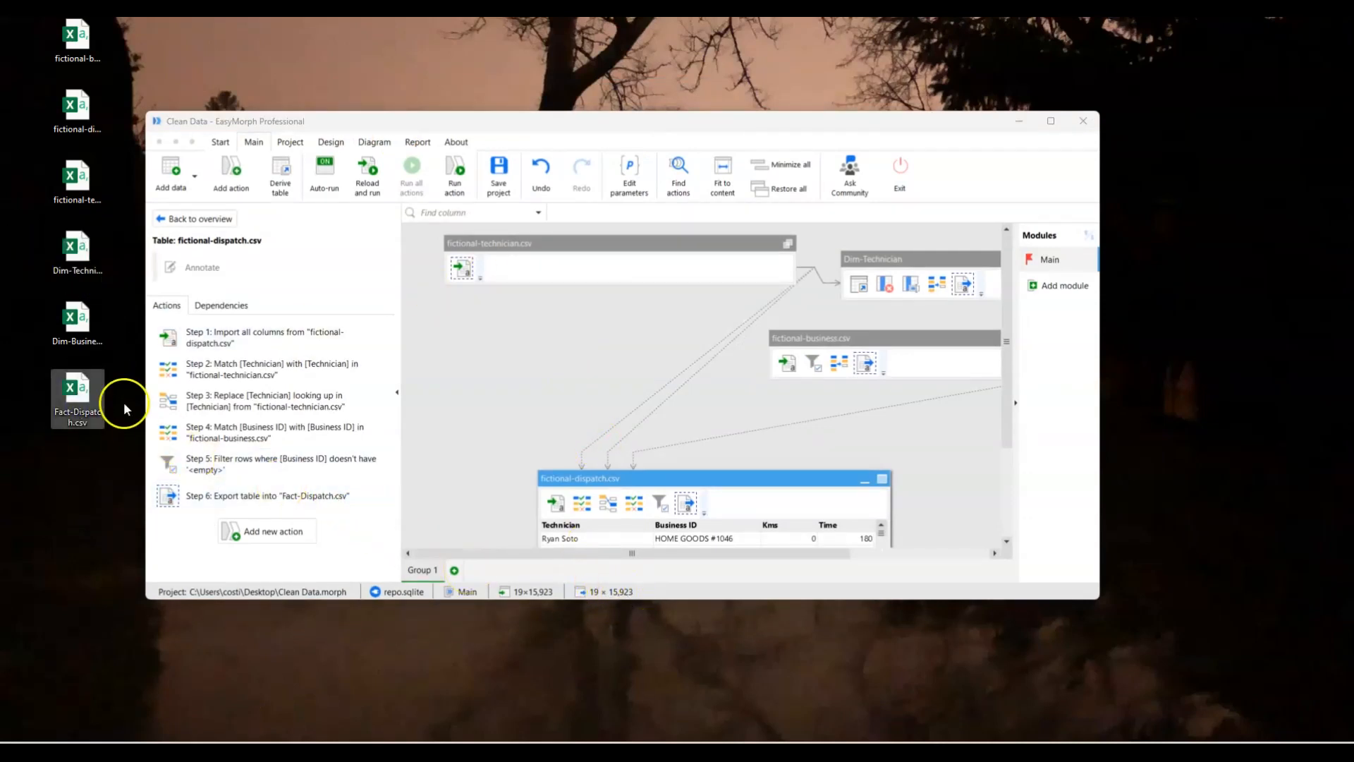
double_click(73, 394)
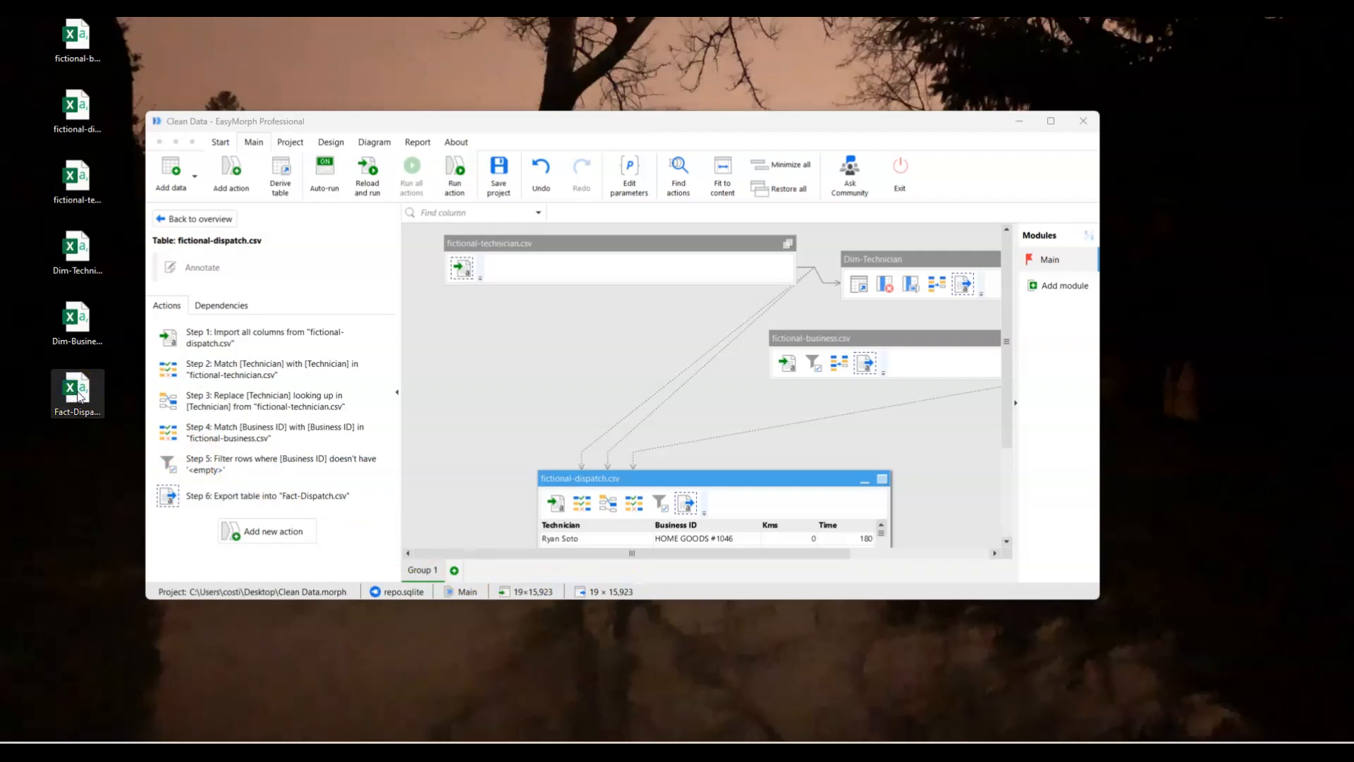
left_click(796, 723)
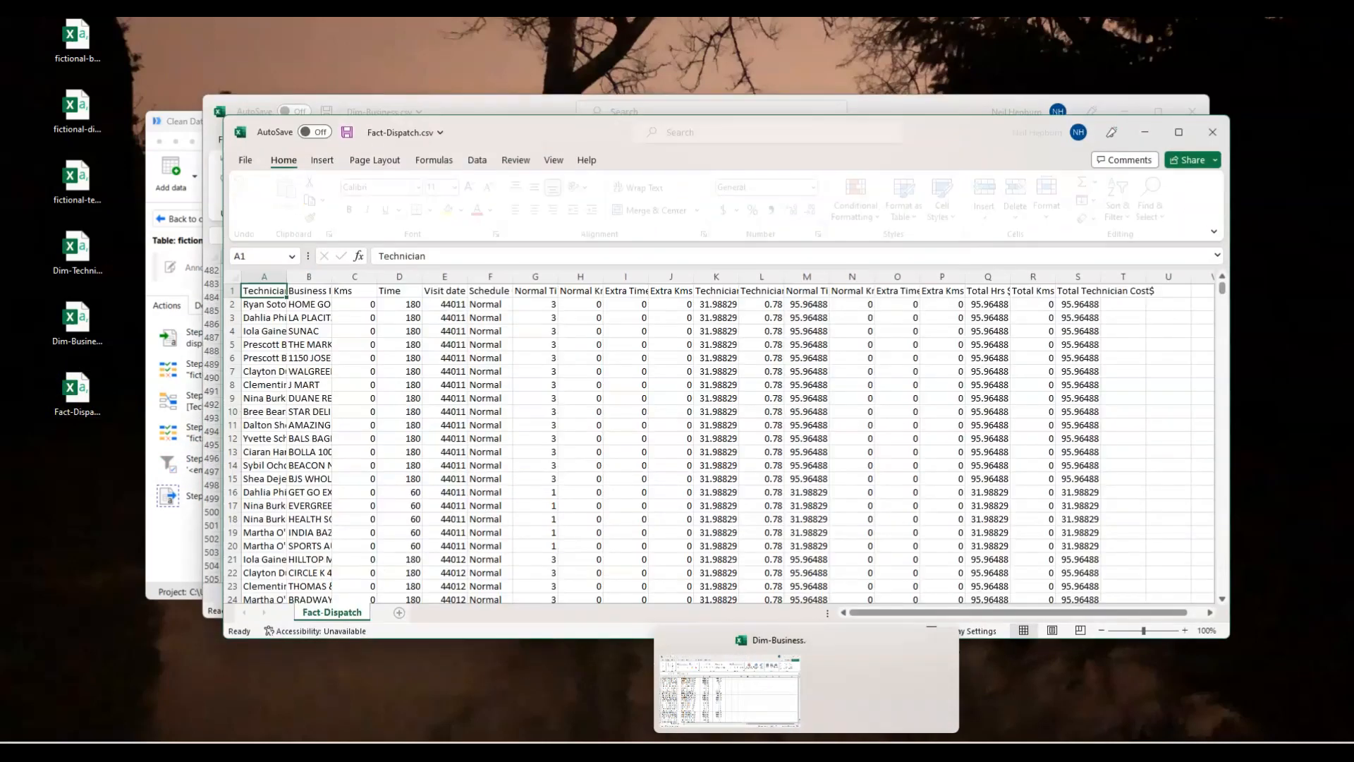
left_click(1184, 132)
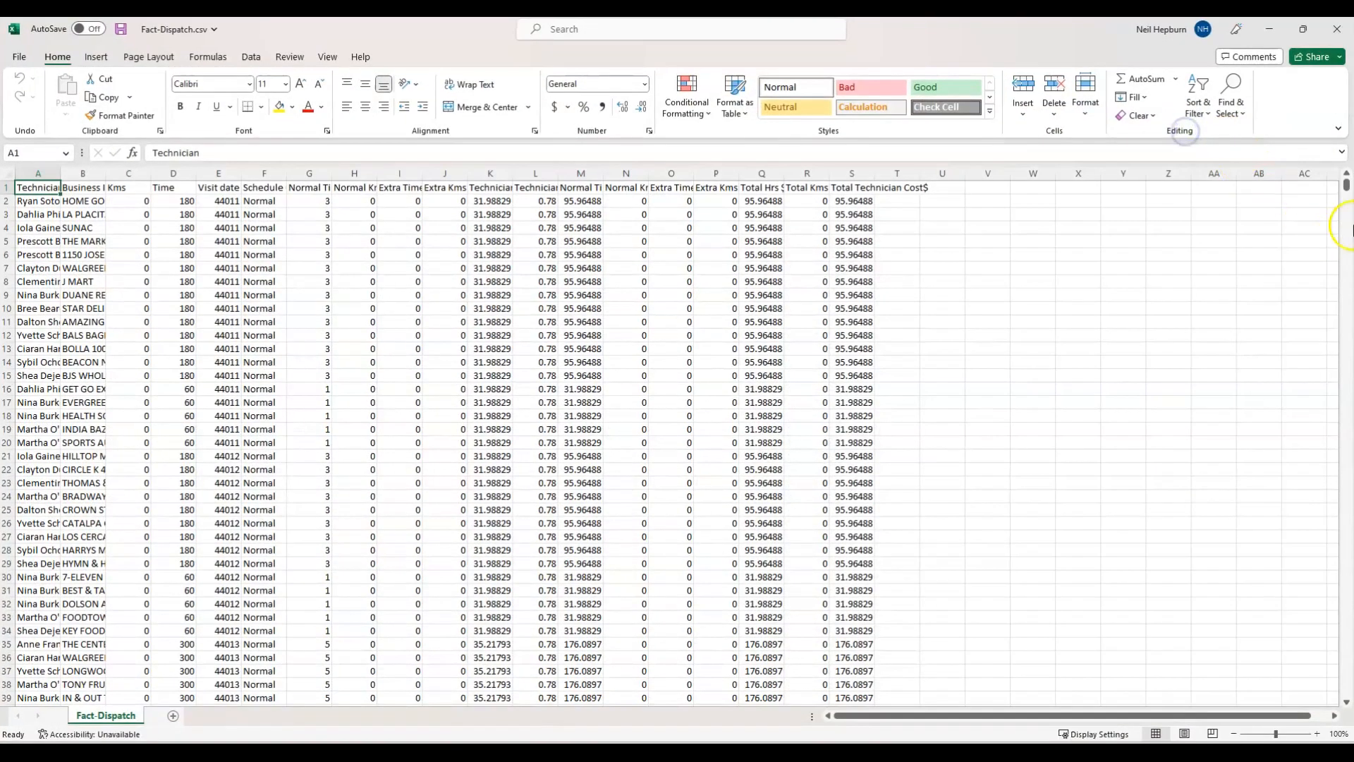
Examine Fact-Dispatch.csv down to its last data row, return to the first row, and restore and move the Excel window aside.
left_click_drag(1345, 185, 1346, 691)
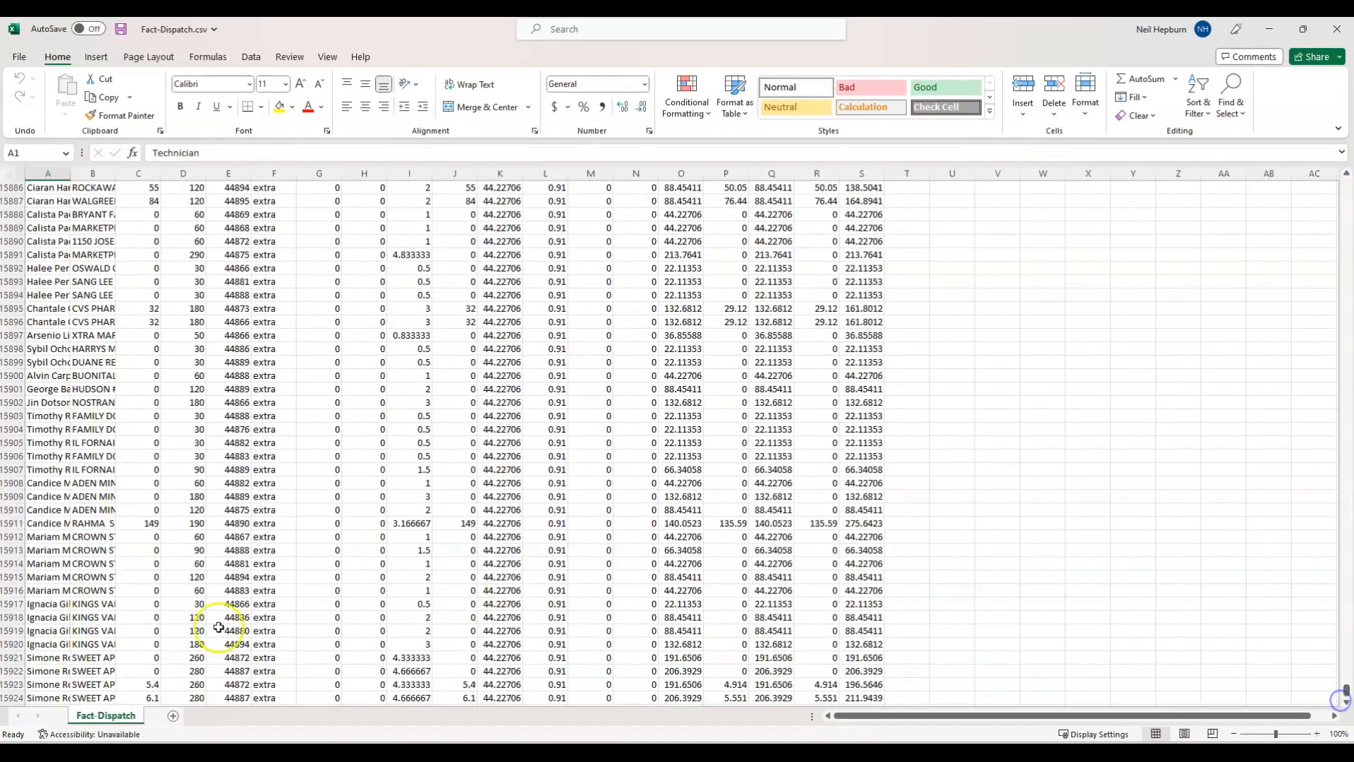
left_click(13, 577)
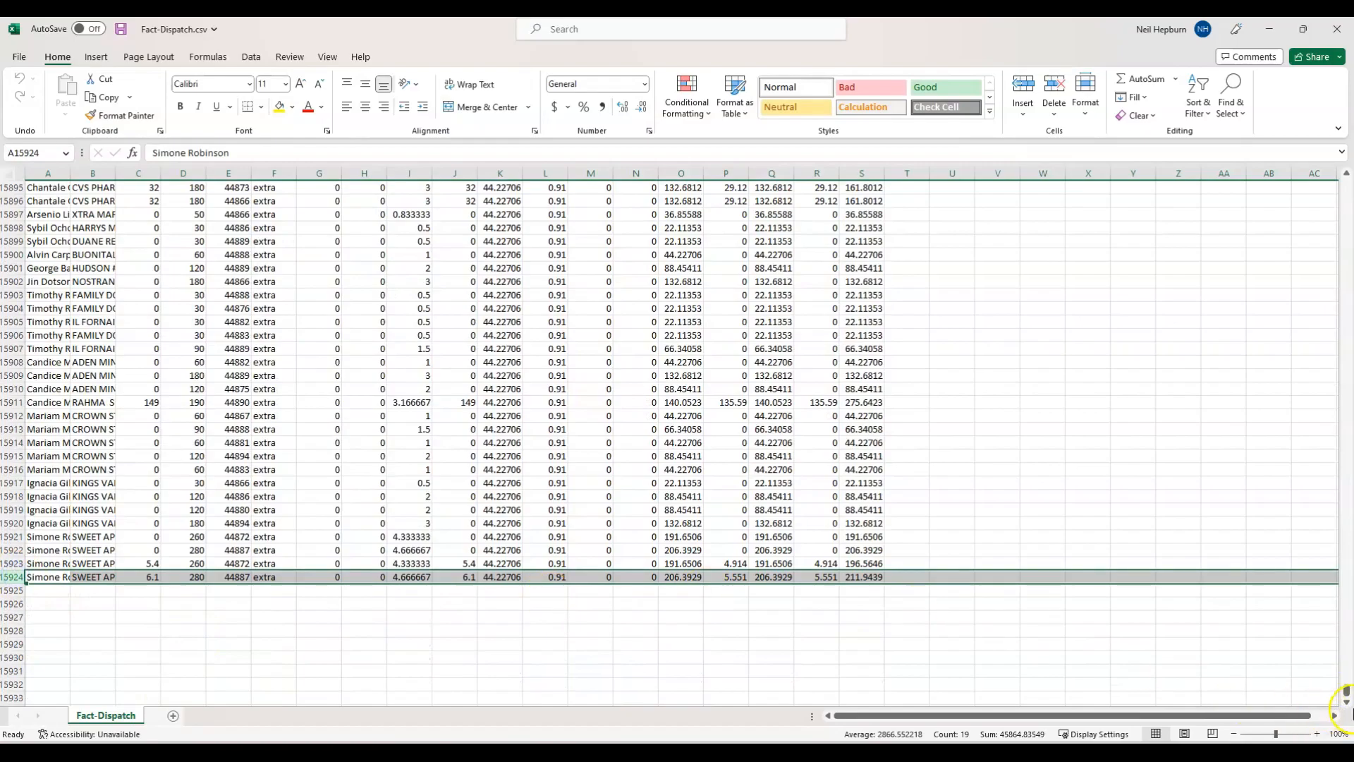
left_click_drag(1345, 691, 1346, 185)
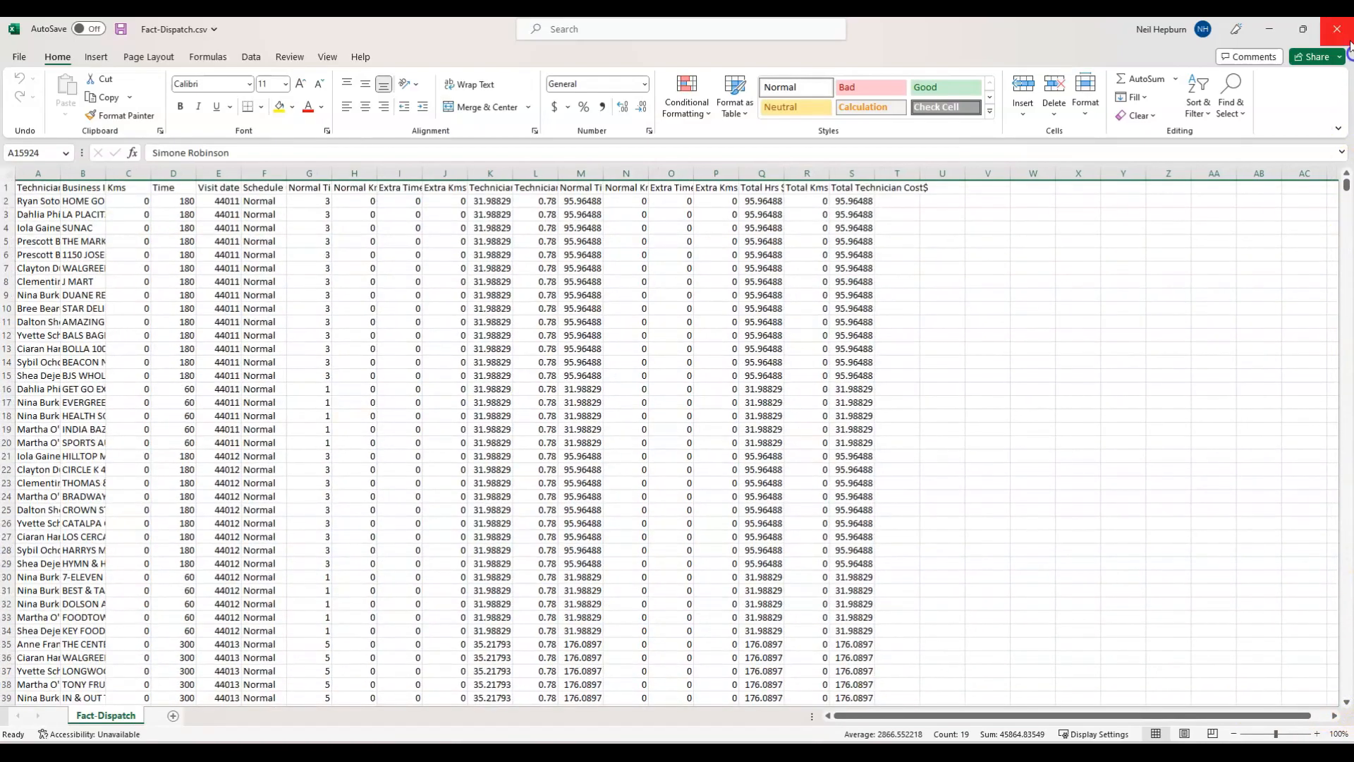
left_click(1303, 29)
left_click_drag(484, 136, 675, 173)
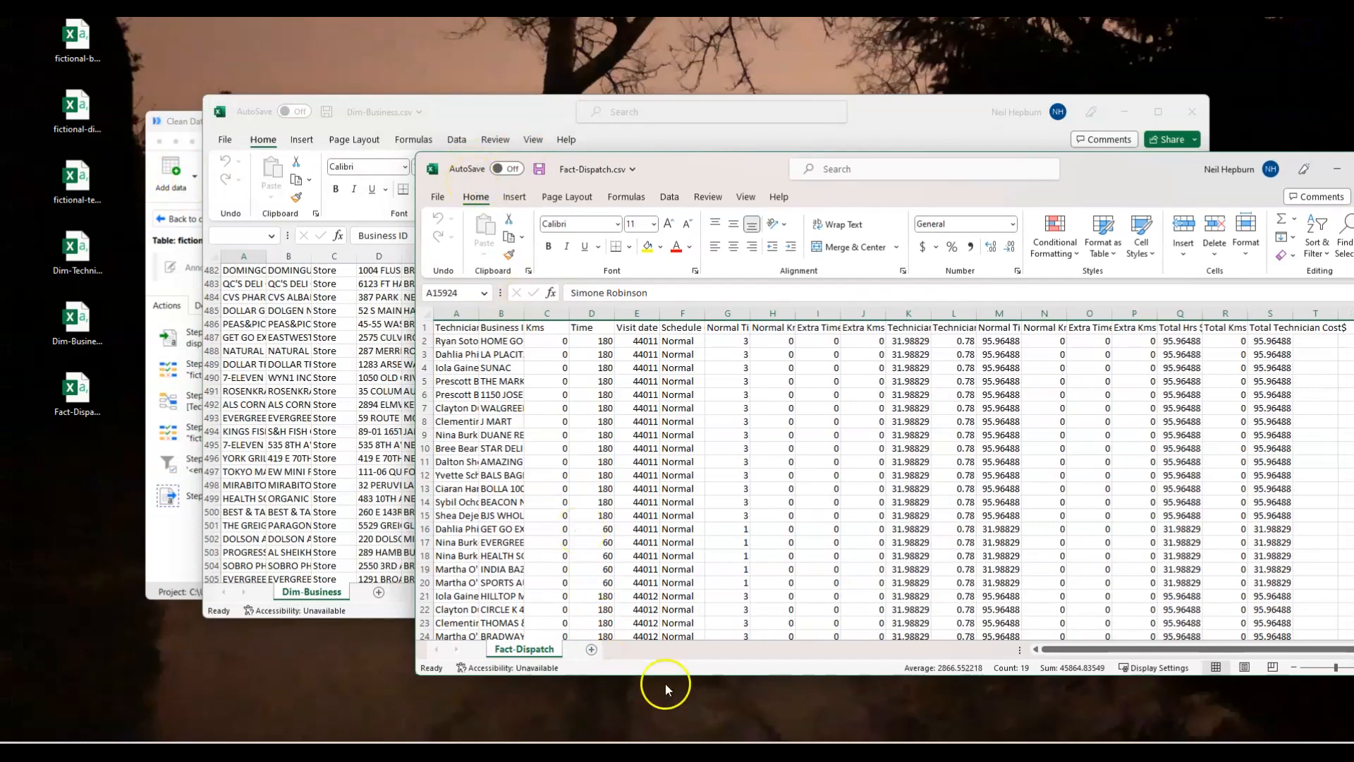
Switch back to EasyMorph, and minimize its window along with the Fact-Dispatch.csv workbook.
left_click(652, 752)
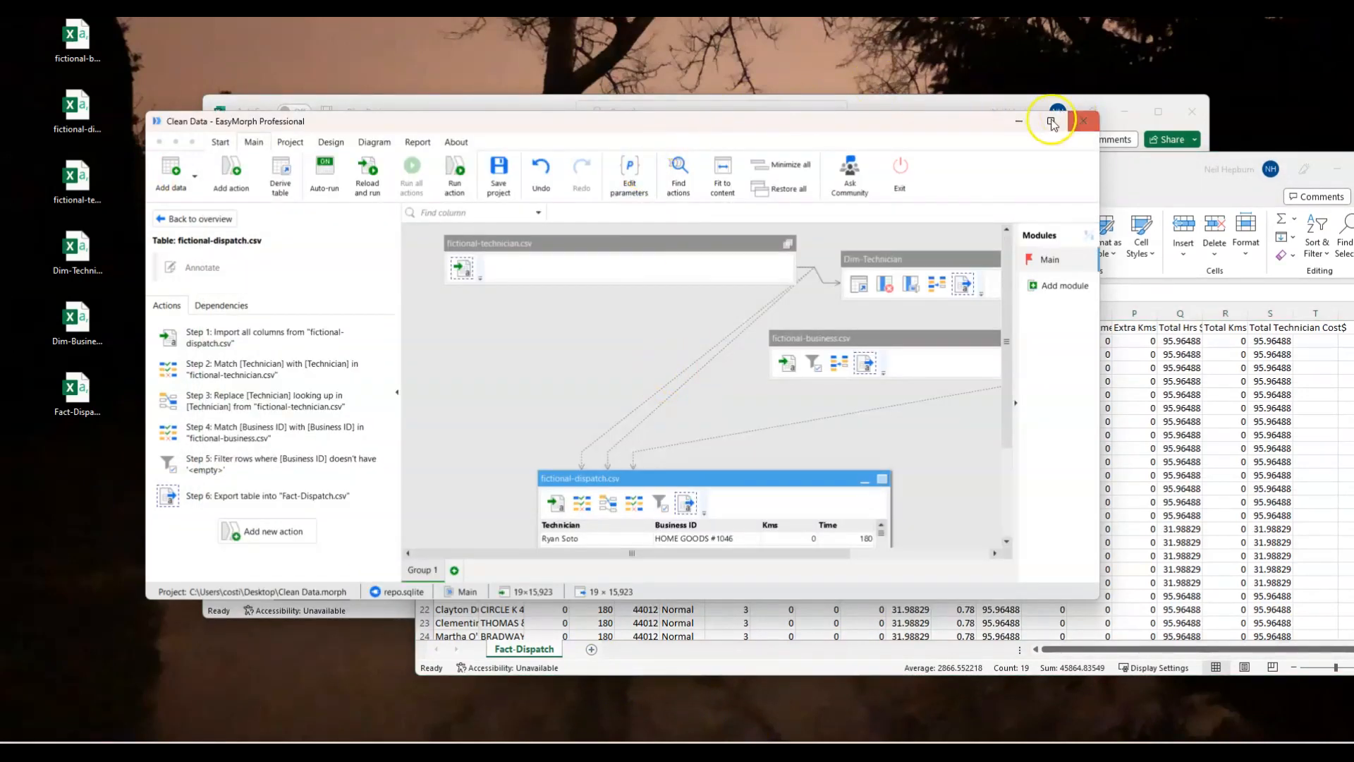
left_click_drag(979, 134, 912, 117)
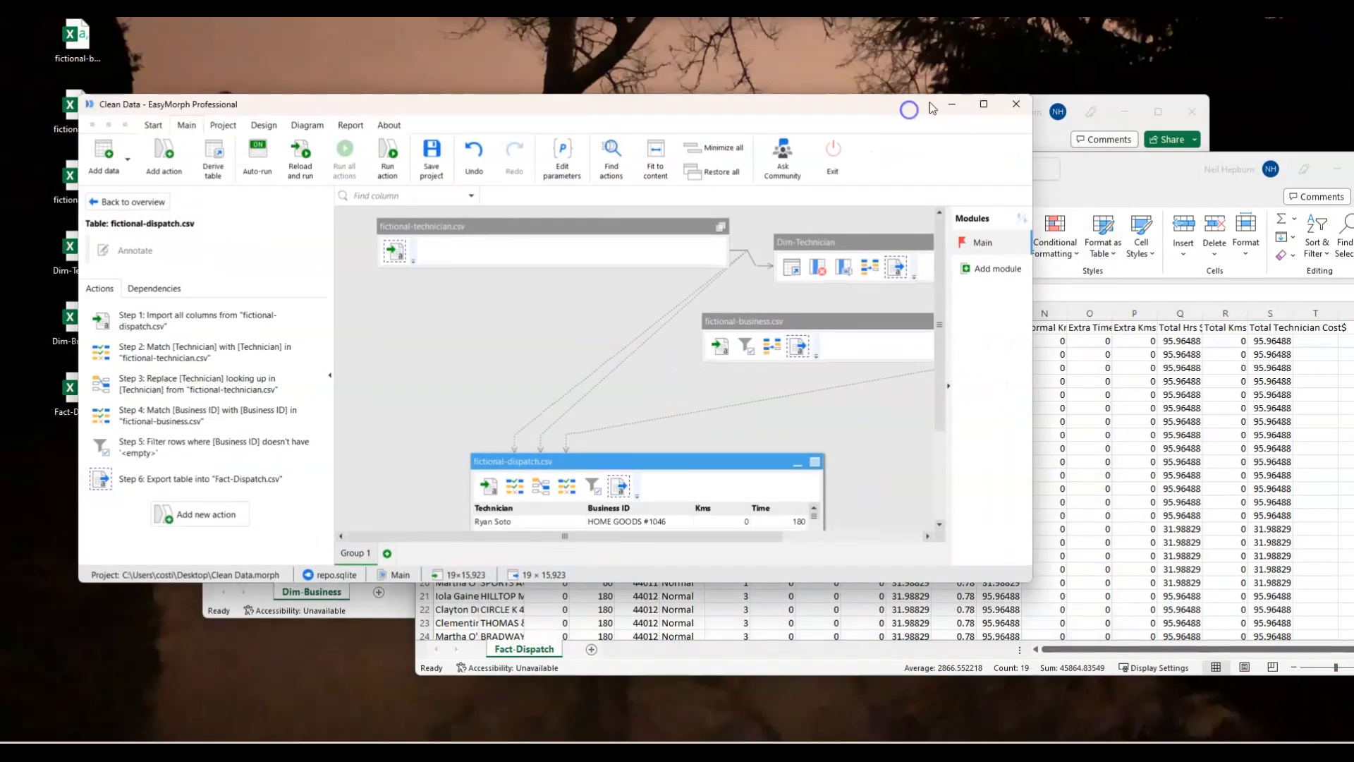
left_click(189, 463)
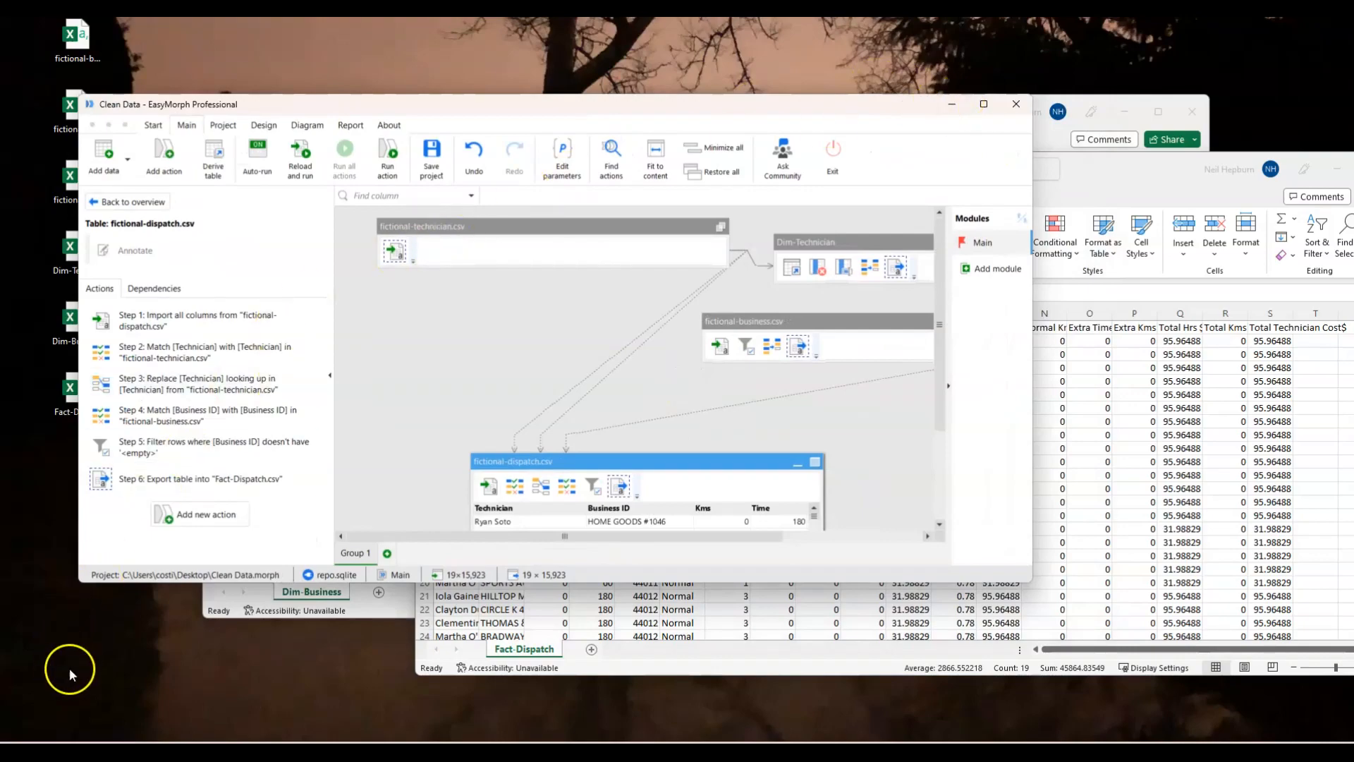
left_click(952, 105)
left_click(1333, 164)
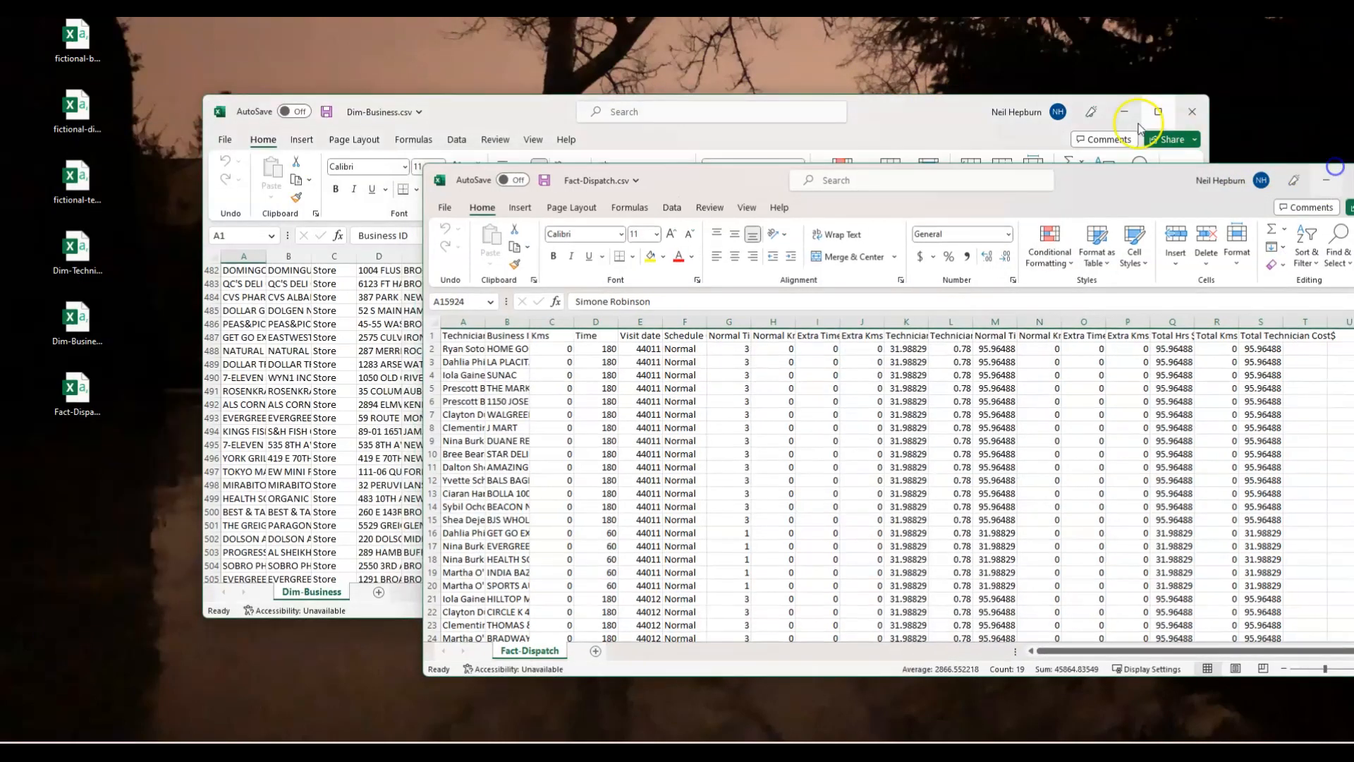
Minimize the Dim-Business.csv and EasyMorph windows, and examine the VisitNum, VisitTuple and Visit date values in FactDispatch_v2.csv before minimizing it.
left_click(1124, 111)
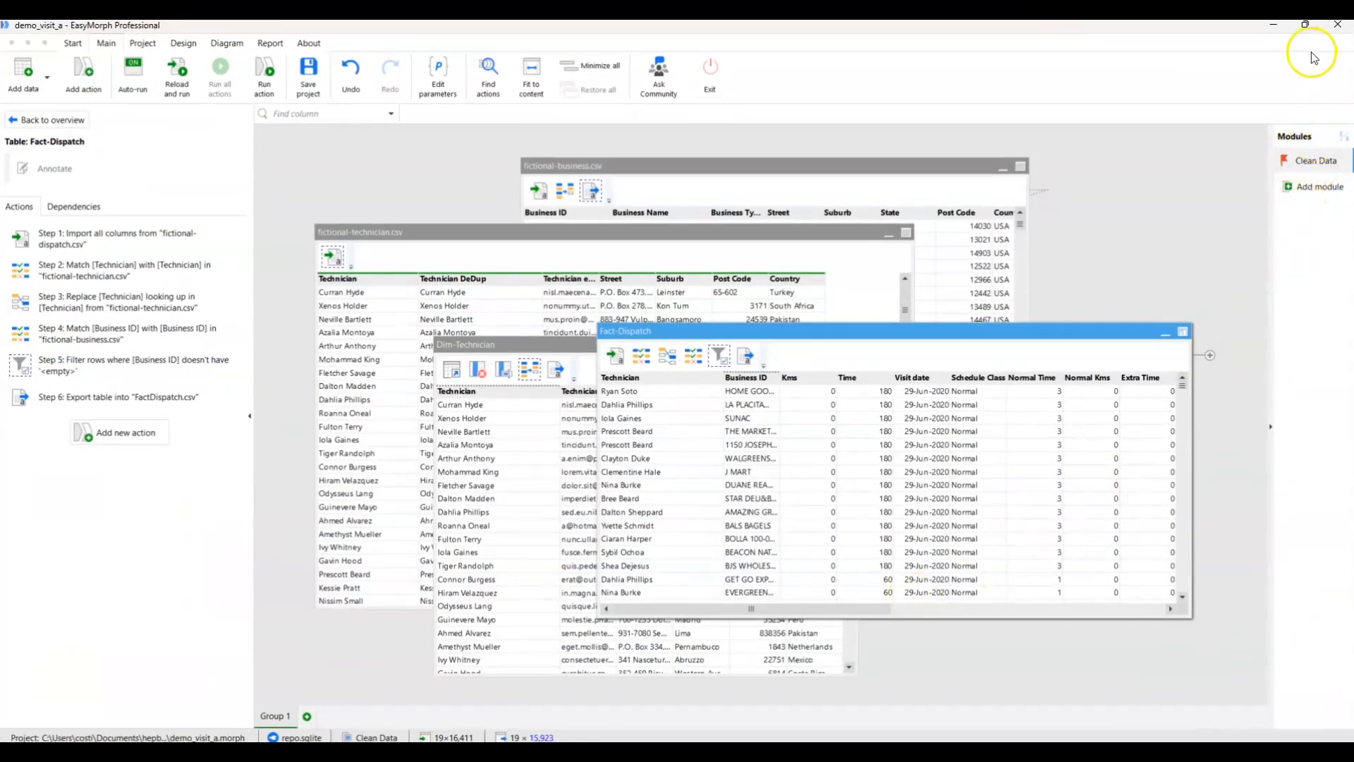
left_click(1275, 28)
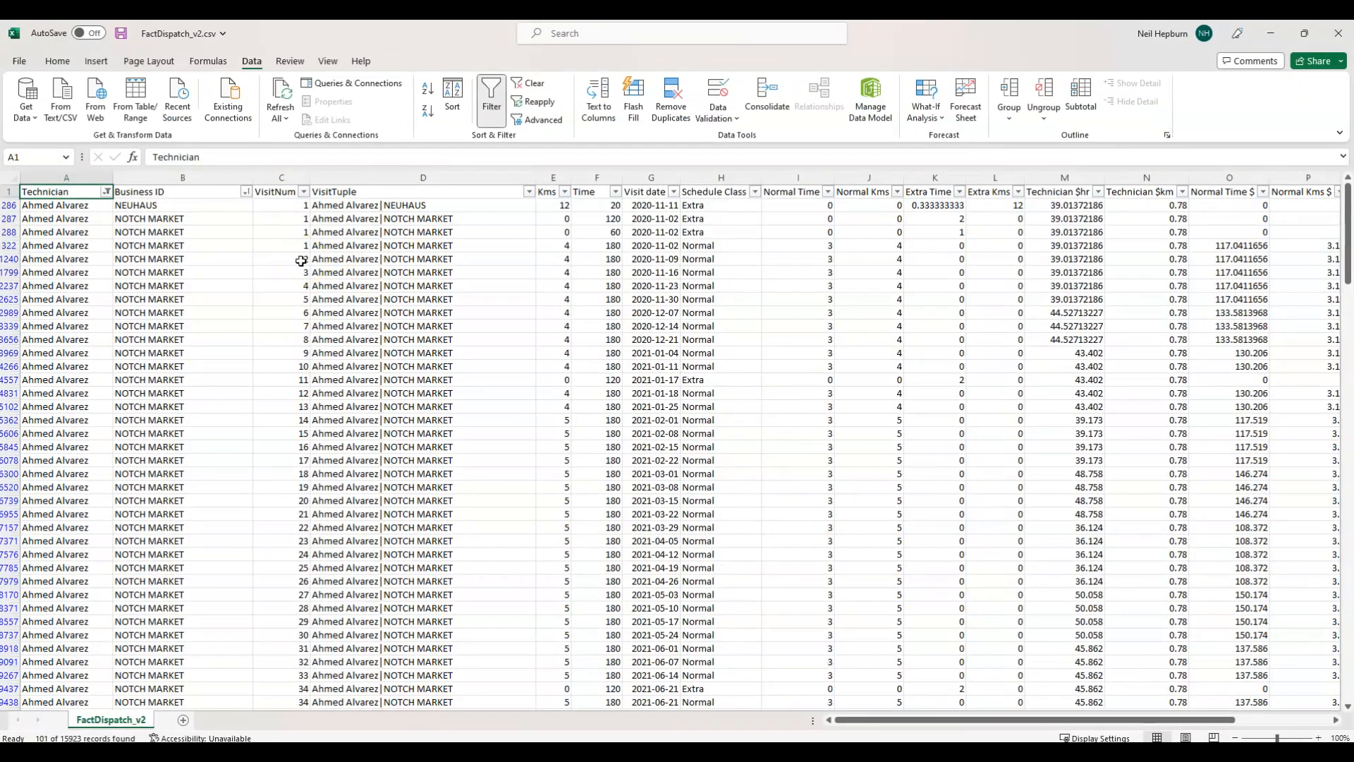
left_click(76, 219)
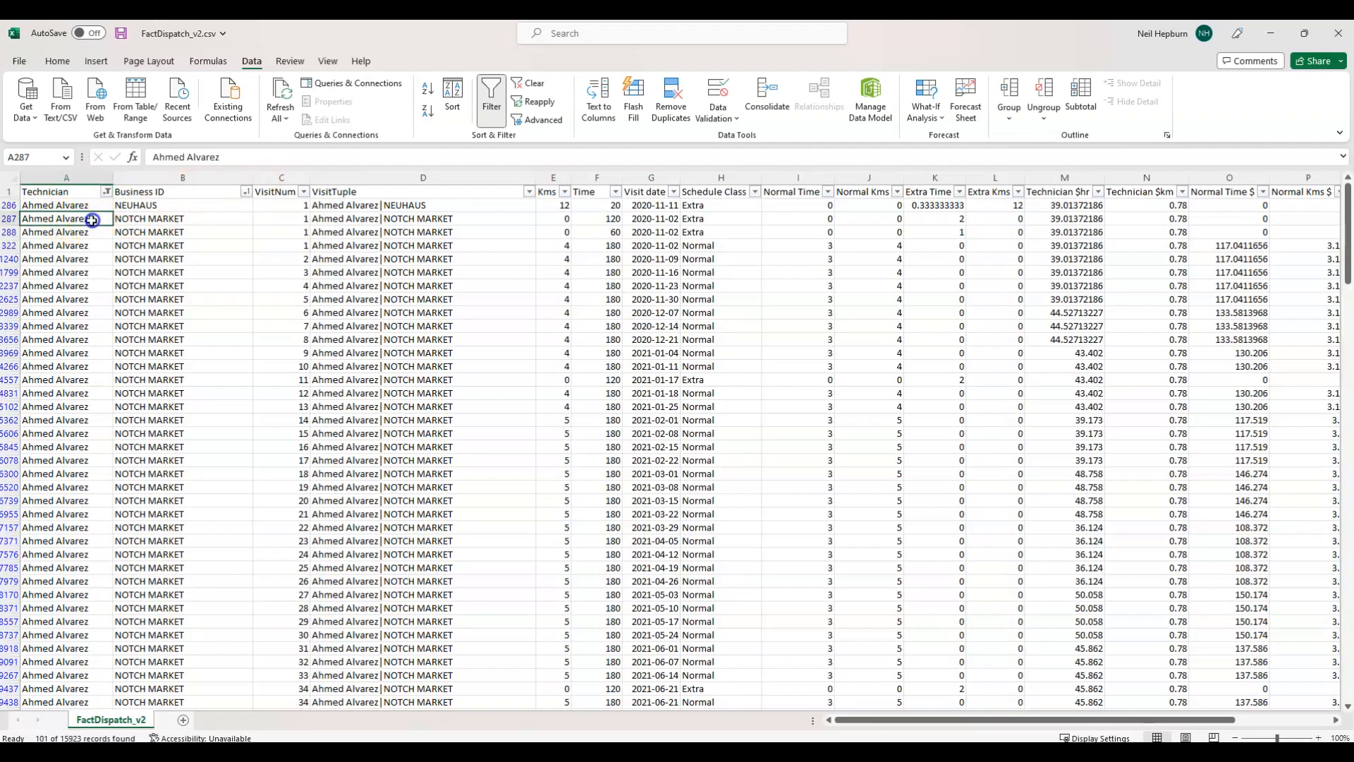
left_click(152, 220)
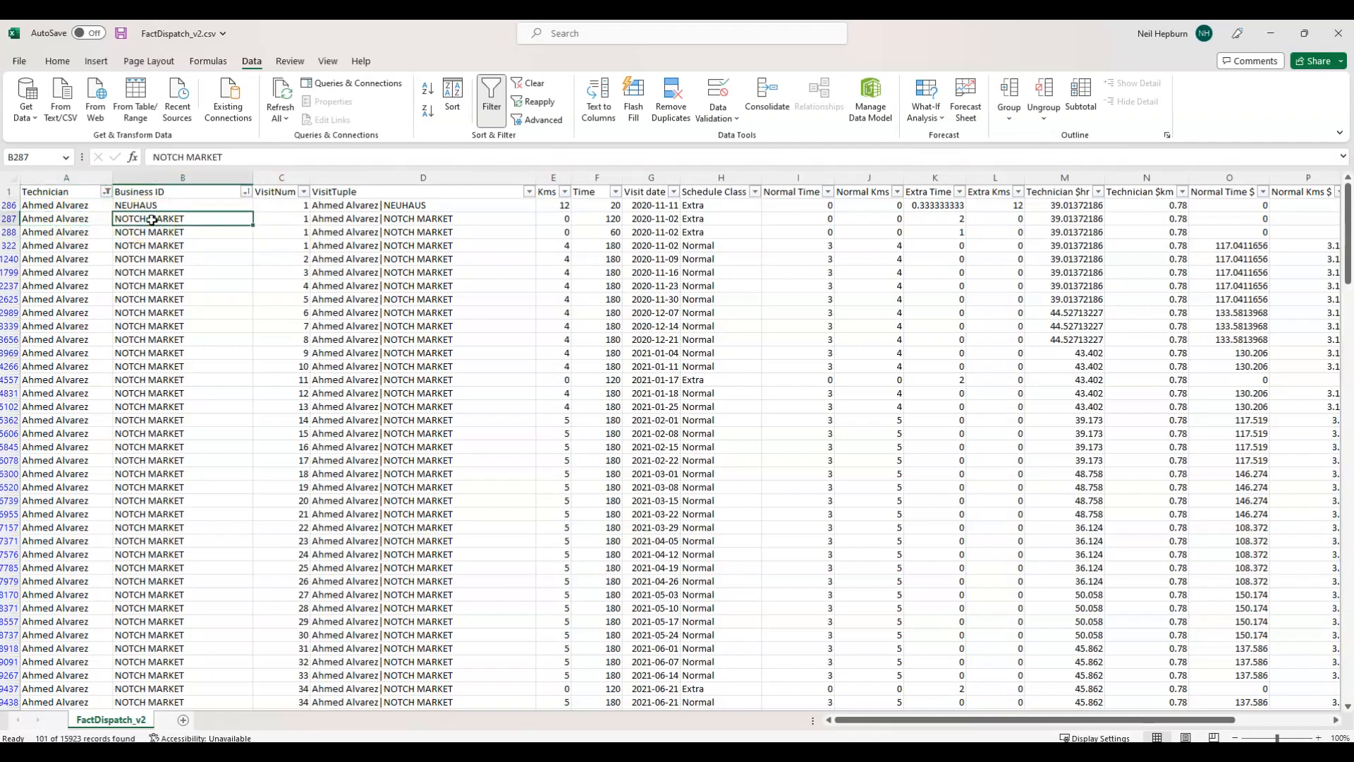
left_click(356, 219)
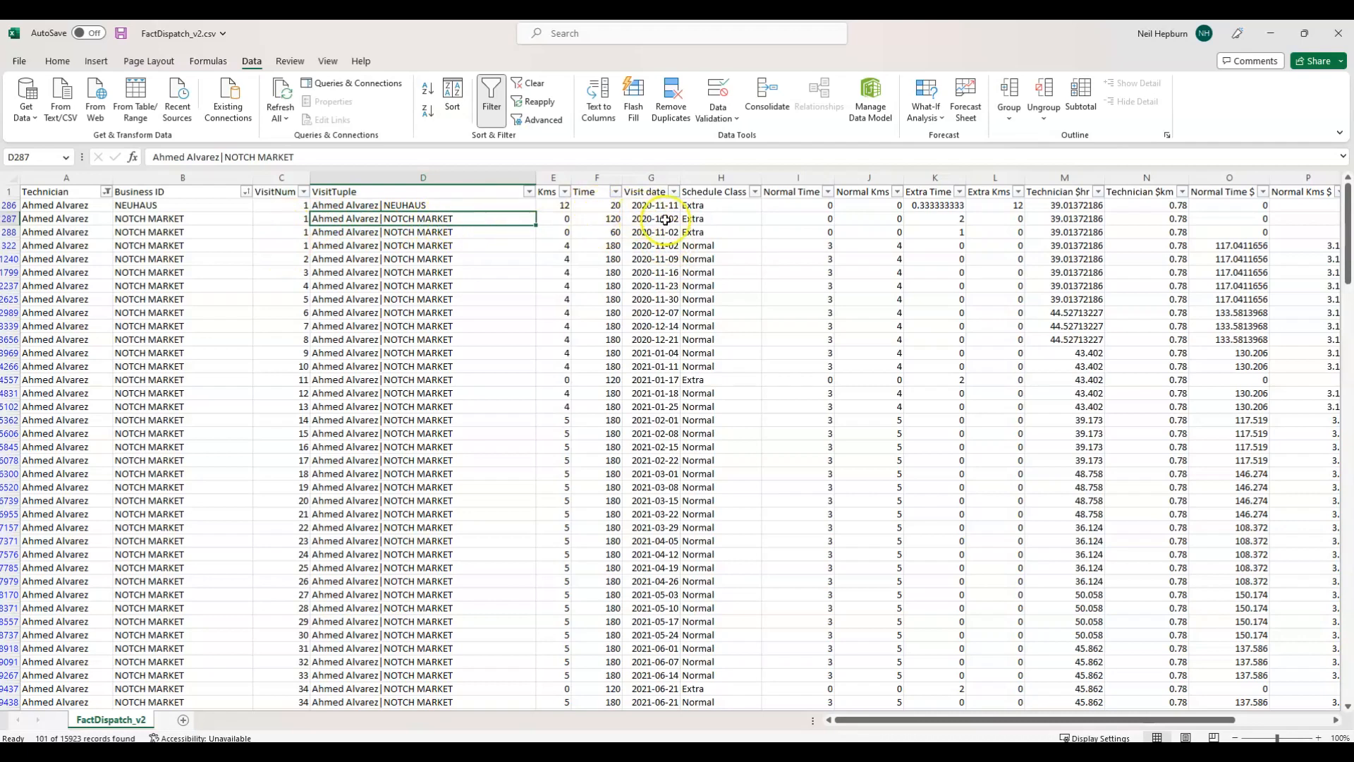
left_click(670, 260)
left_click(281, 261)
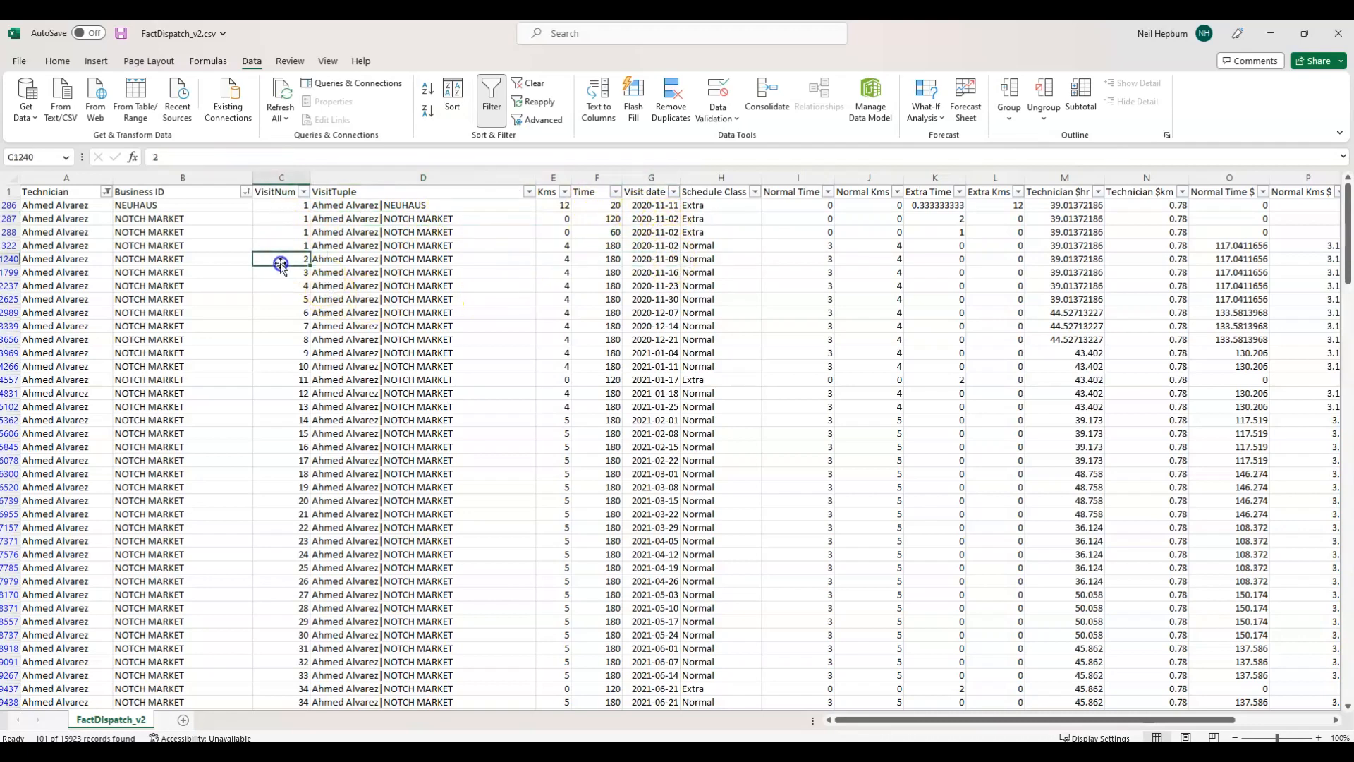
left_click(652, 274)
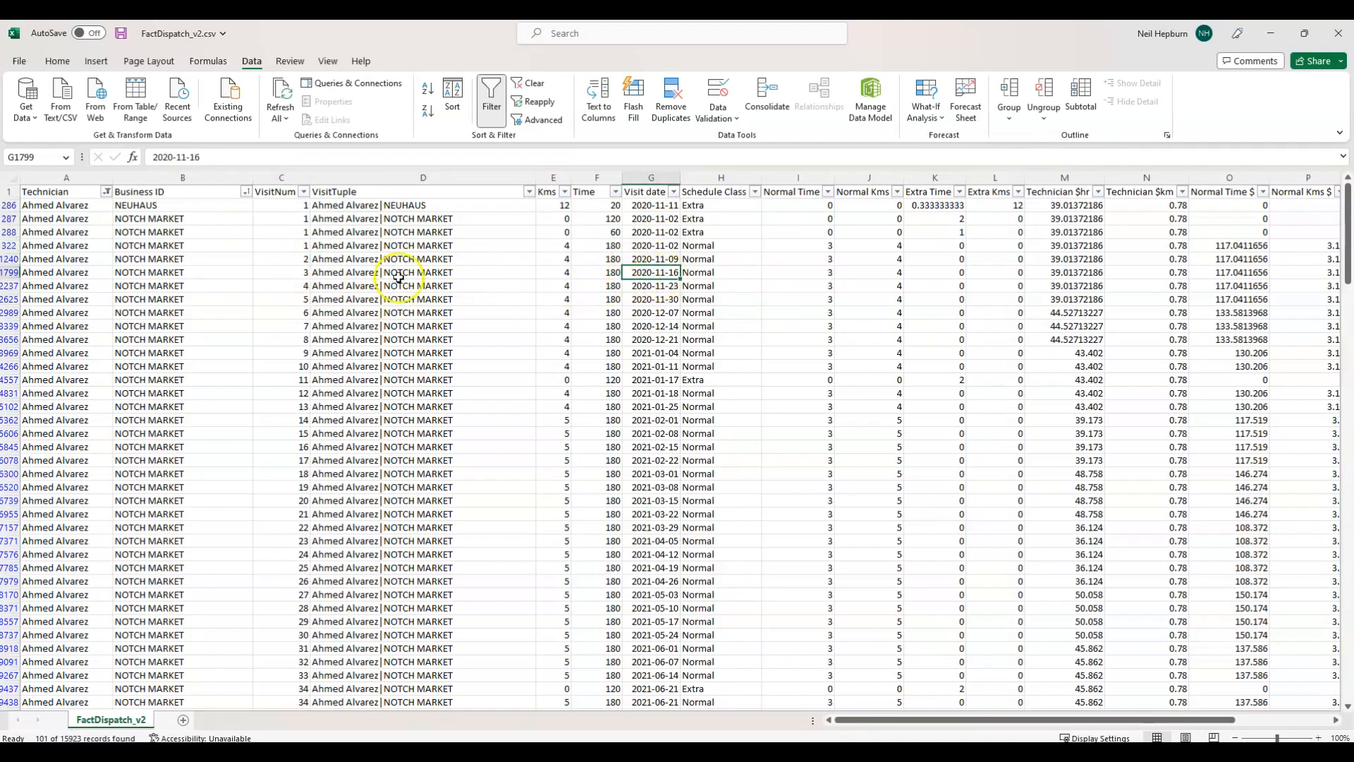
scroll(409, 368, "down", 4)
scroll(419, 358, "up", 4)
left_click(1270, 33)
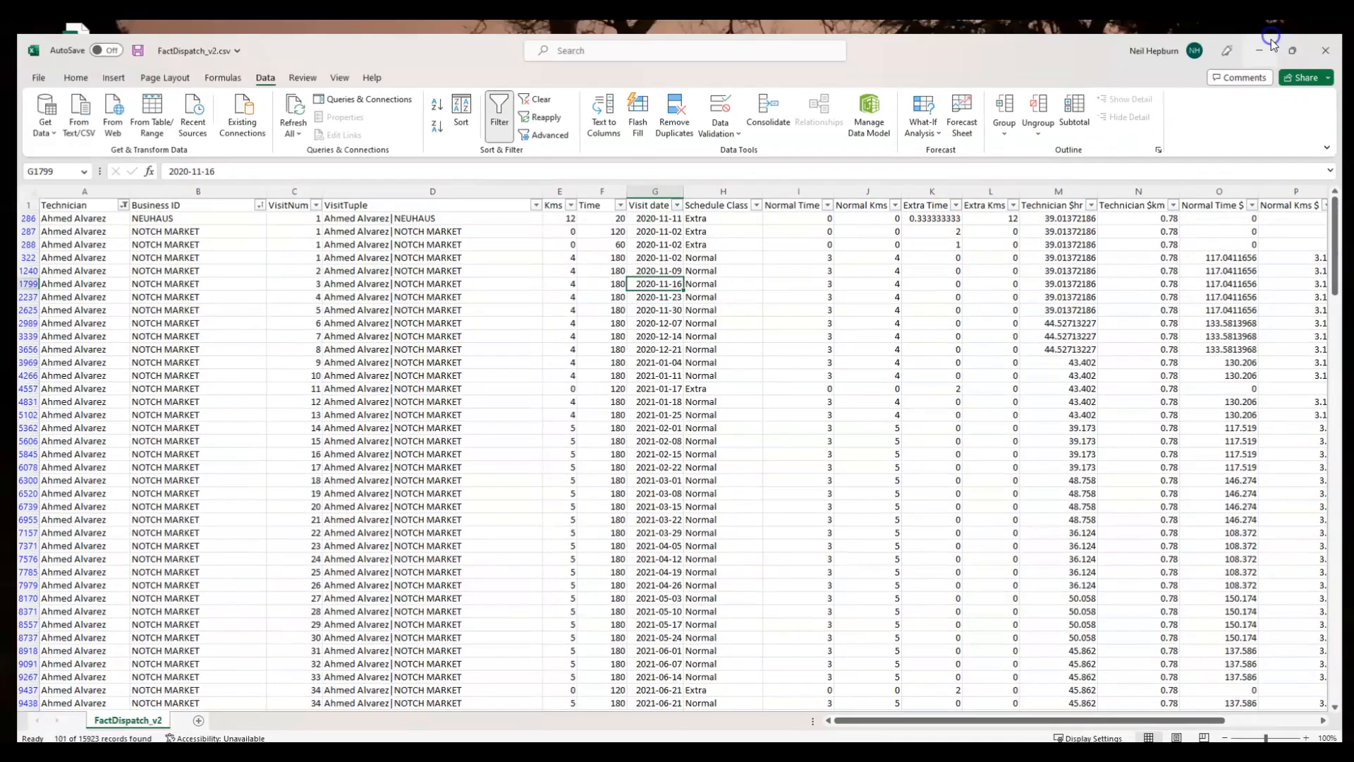
Switch back to EasyMorph, add a new module to the project and rename it Derive Visit Num.
left_click(760, 752)
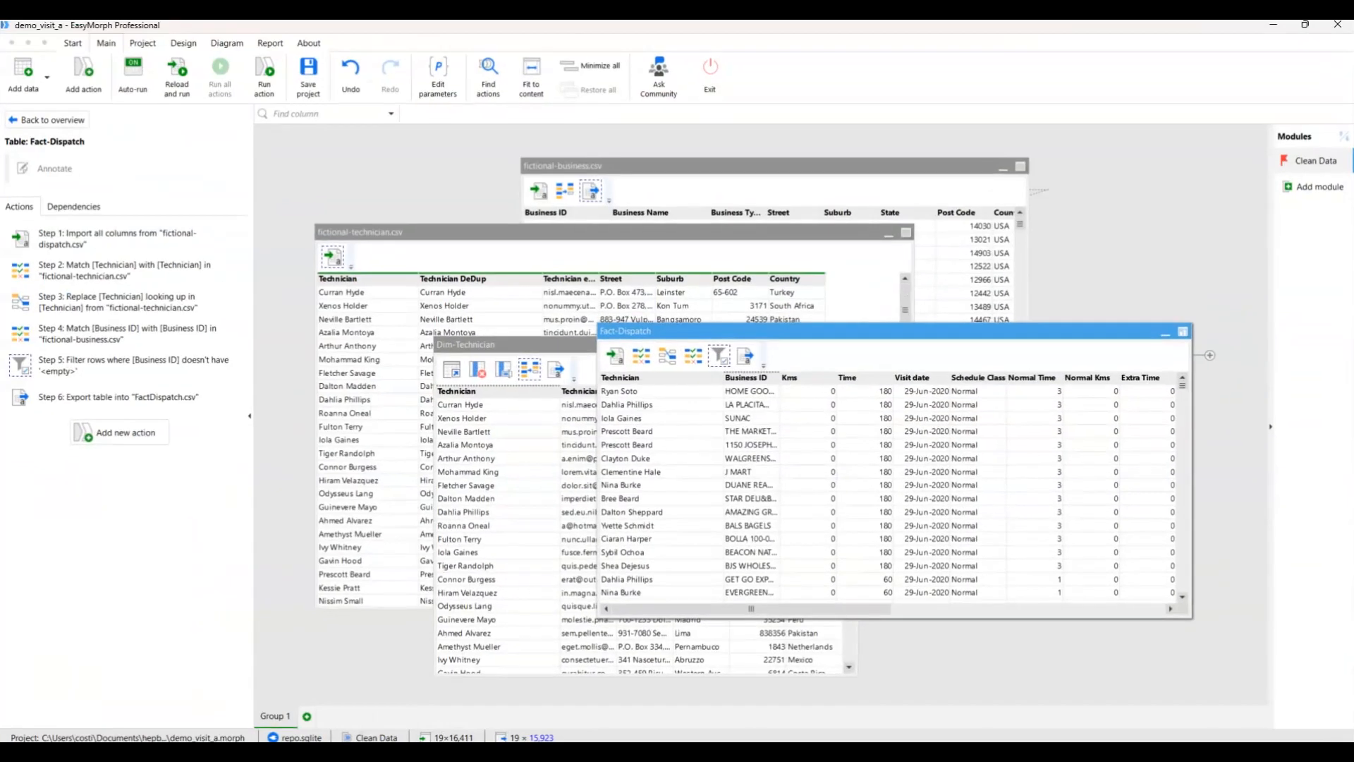
left_click(1315, 189)
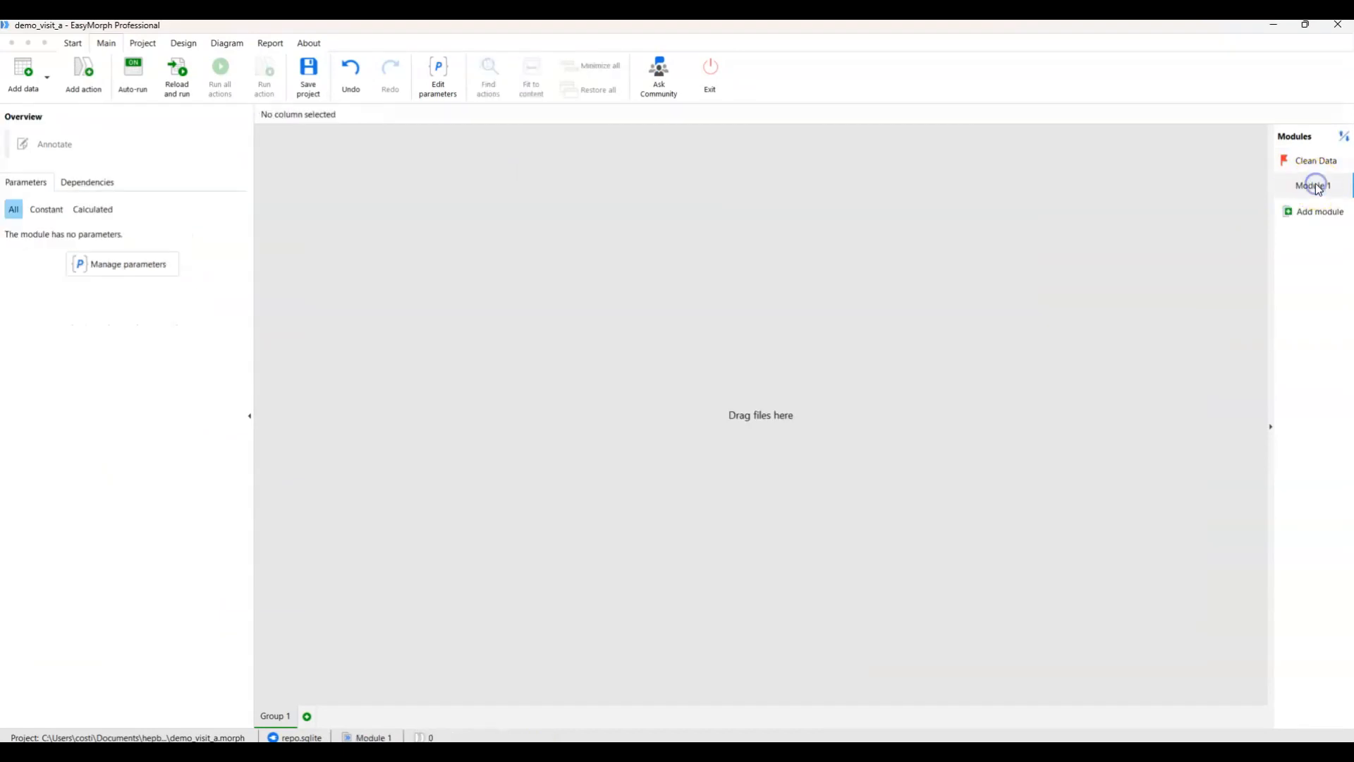
right_click(1314, 184)
left_click(1284, 194)
double_click(1285, 189)
type("Derive Visit Num")
key("Return")
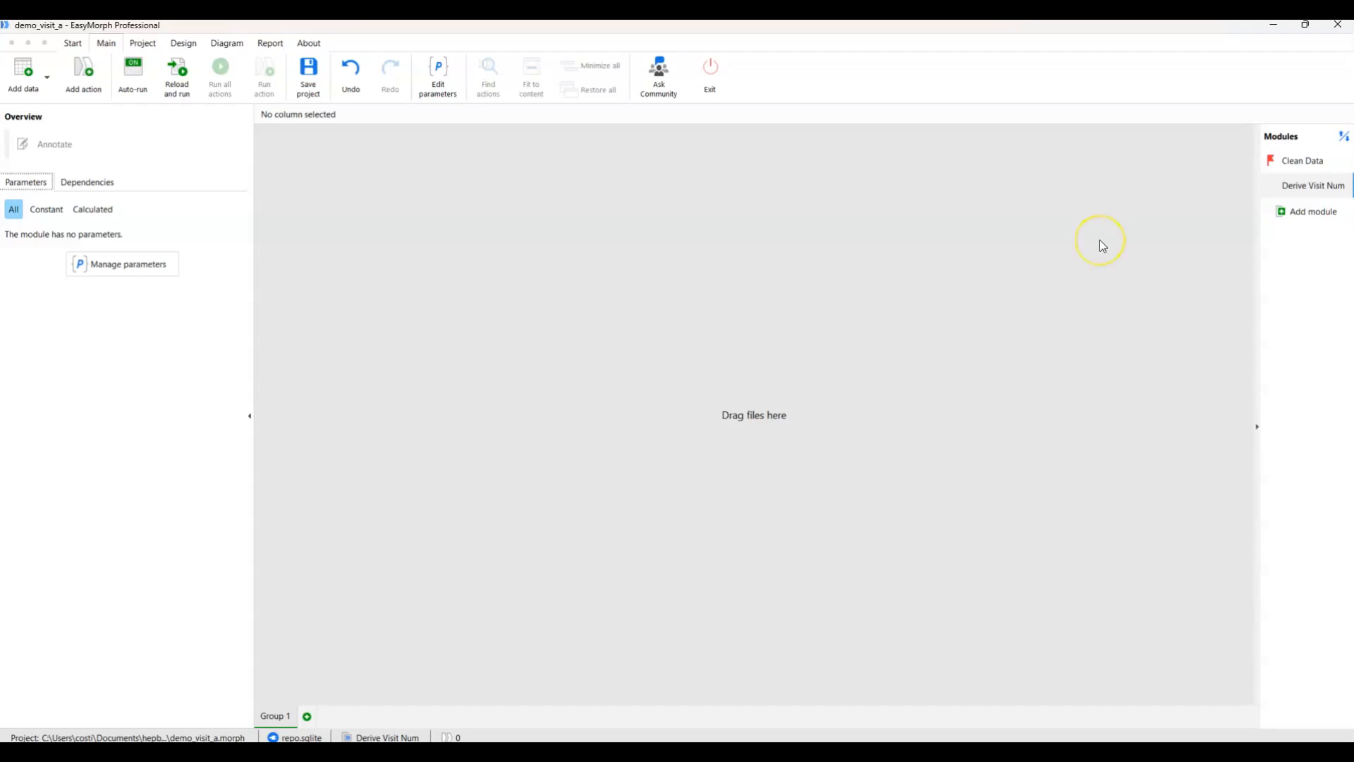
Import Fact-Dispatch.csv from the desktop into the Derive Visit Num module, maximize the window, and enlarge and reposition the imported table.
left_click(1304, 24)
left_click_drag(75, 393, 683, 378)
left_click(1129, 151)
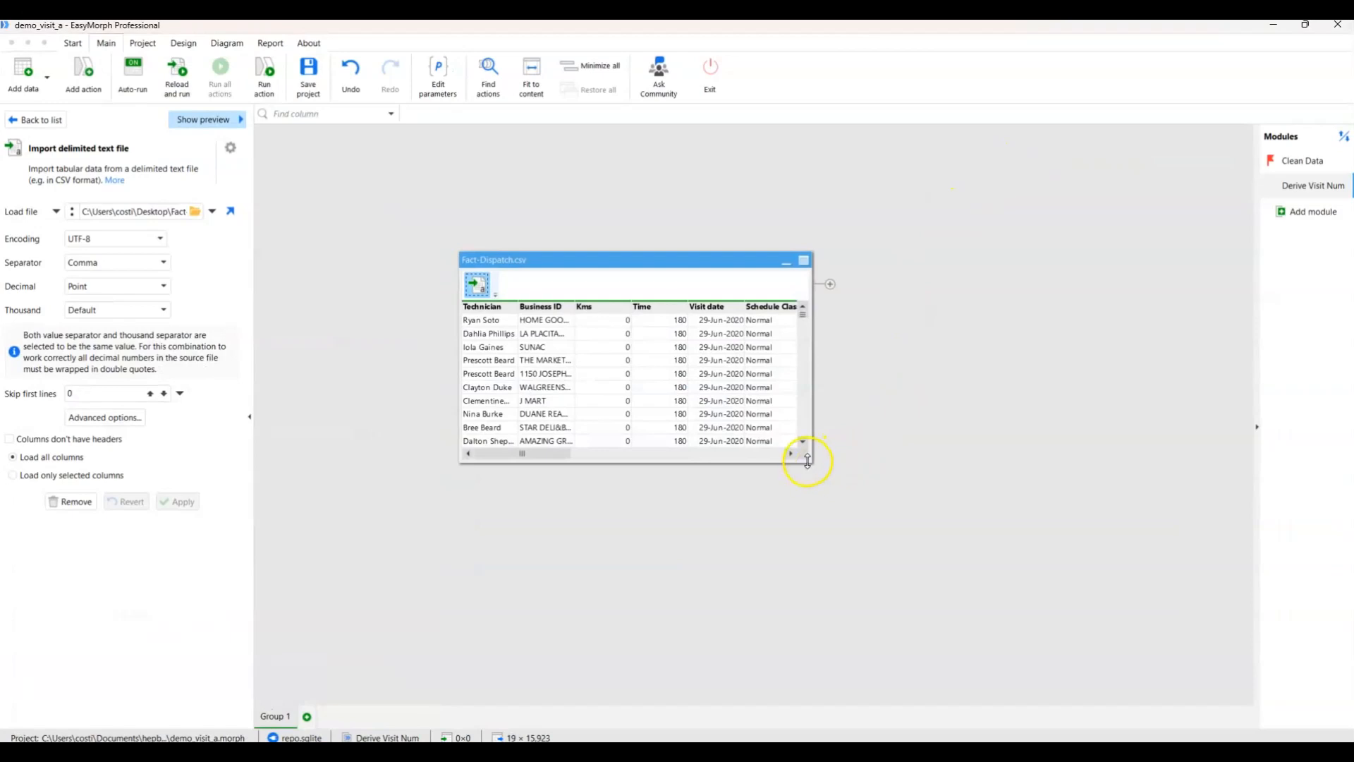
left_click_drag(809, 459, 951, 524)
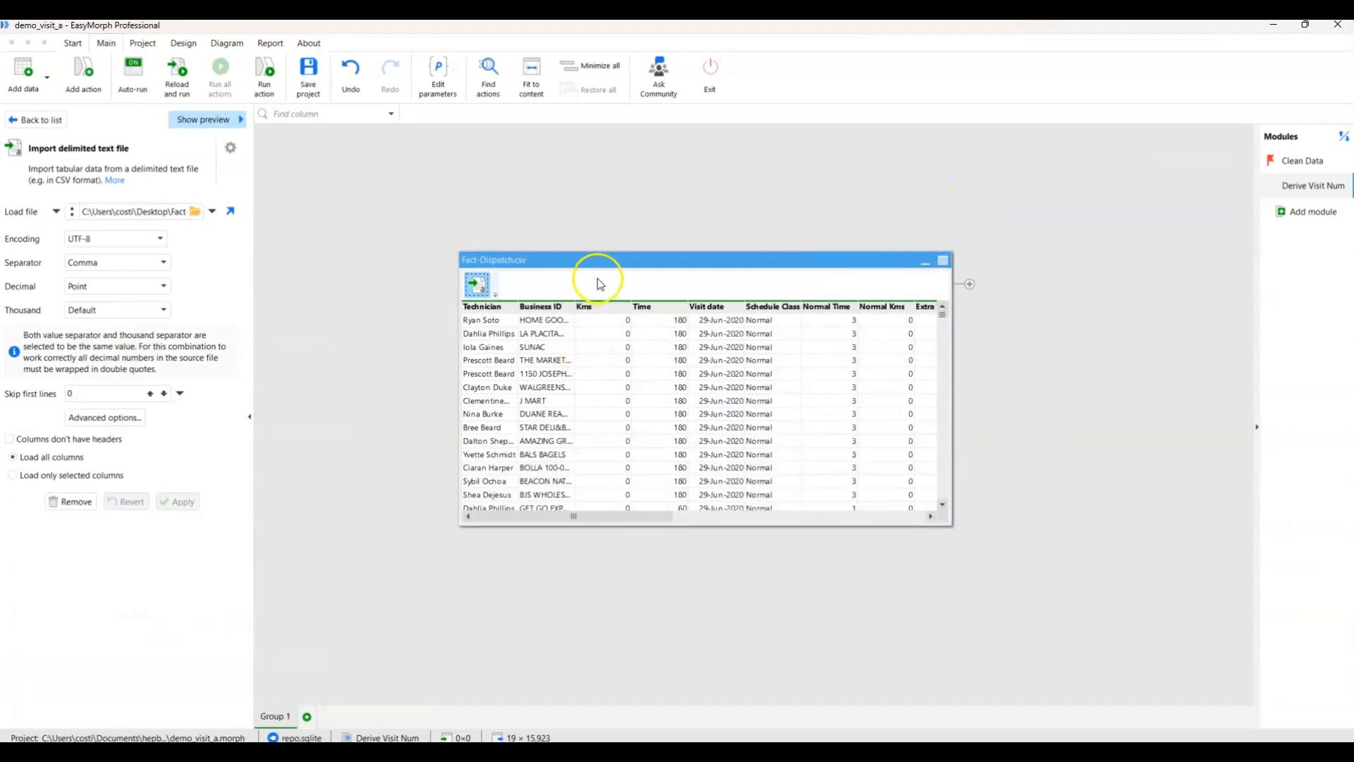
left_click_drag(606, 266, 551, 229)
Check the column layout of FactDispatch_v2.csv in Excel, and insert a calculated column named VisitTuple after Business ID in EasyMorph's Fact-Dispatch.csv table.
left_click(865, 749)
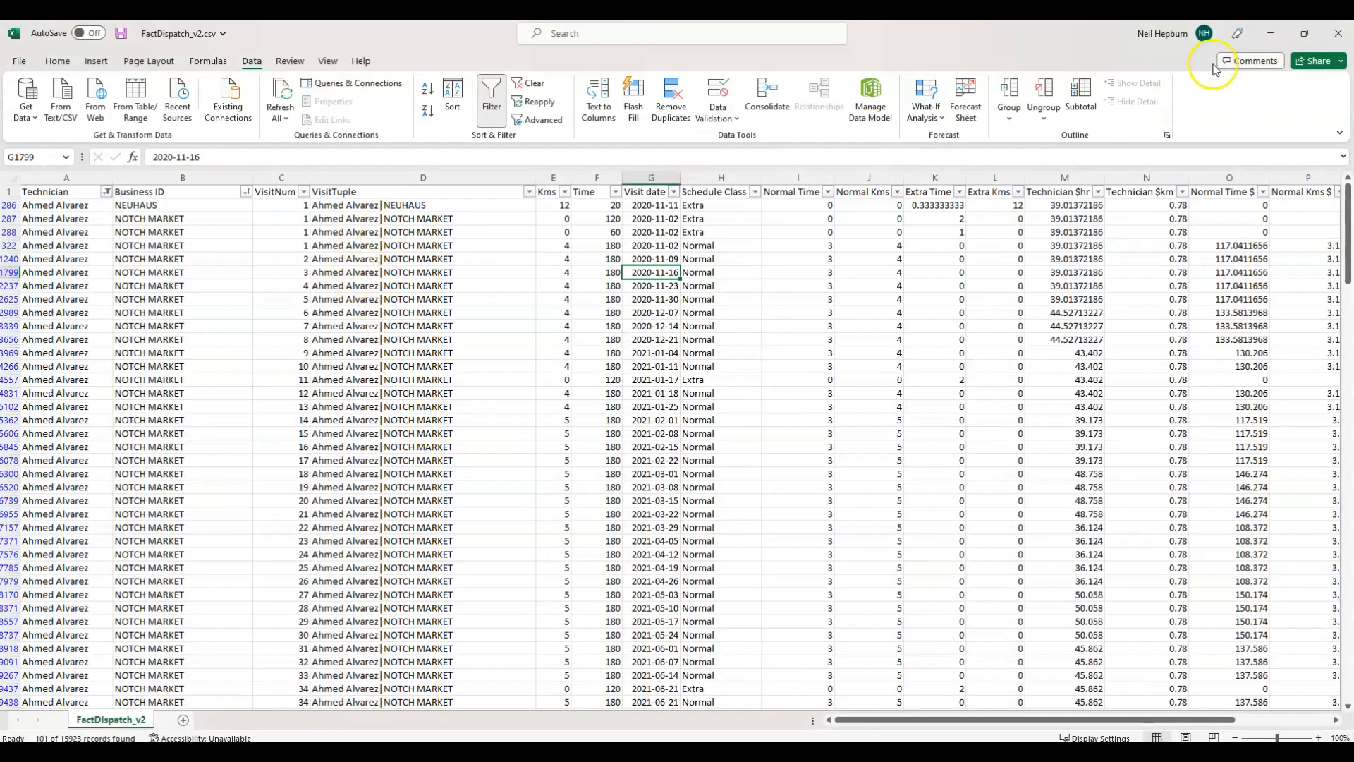
left_click(1271, 33)
right_click(483, 274)
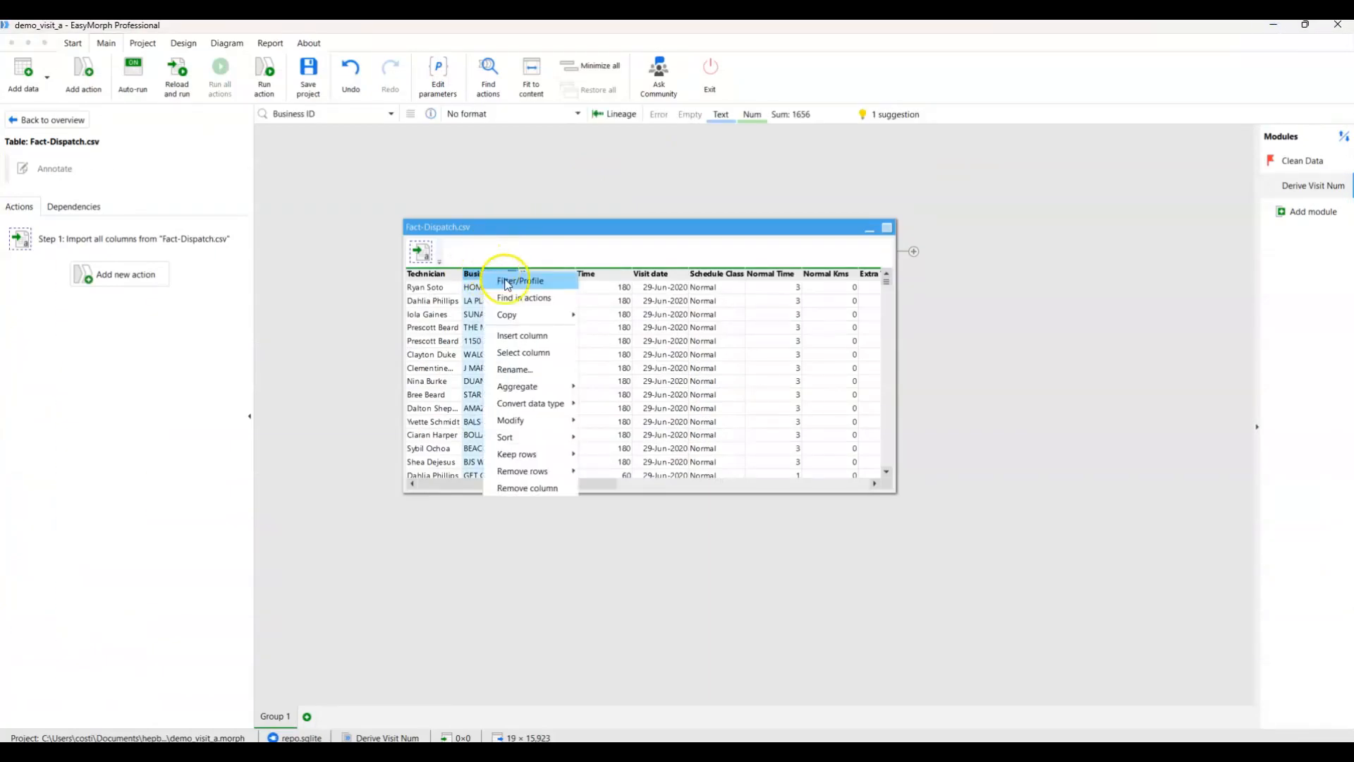
left_click(532, 336)
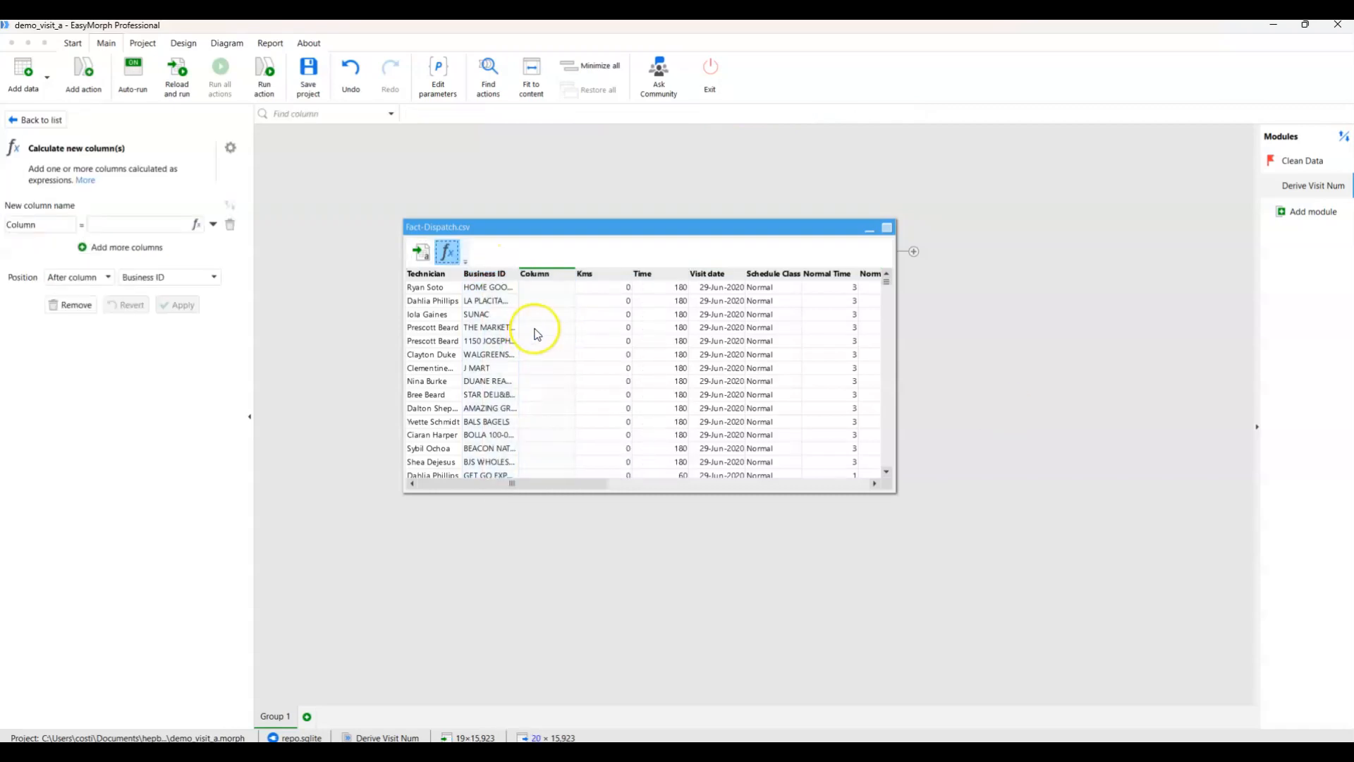
double_click(22, 225)
type("VisitTuple")
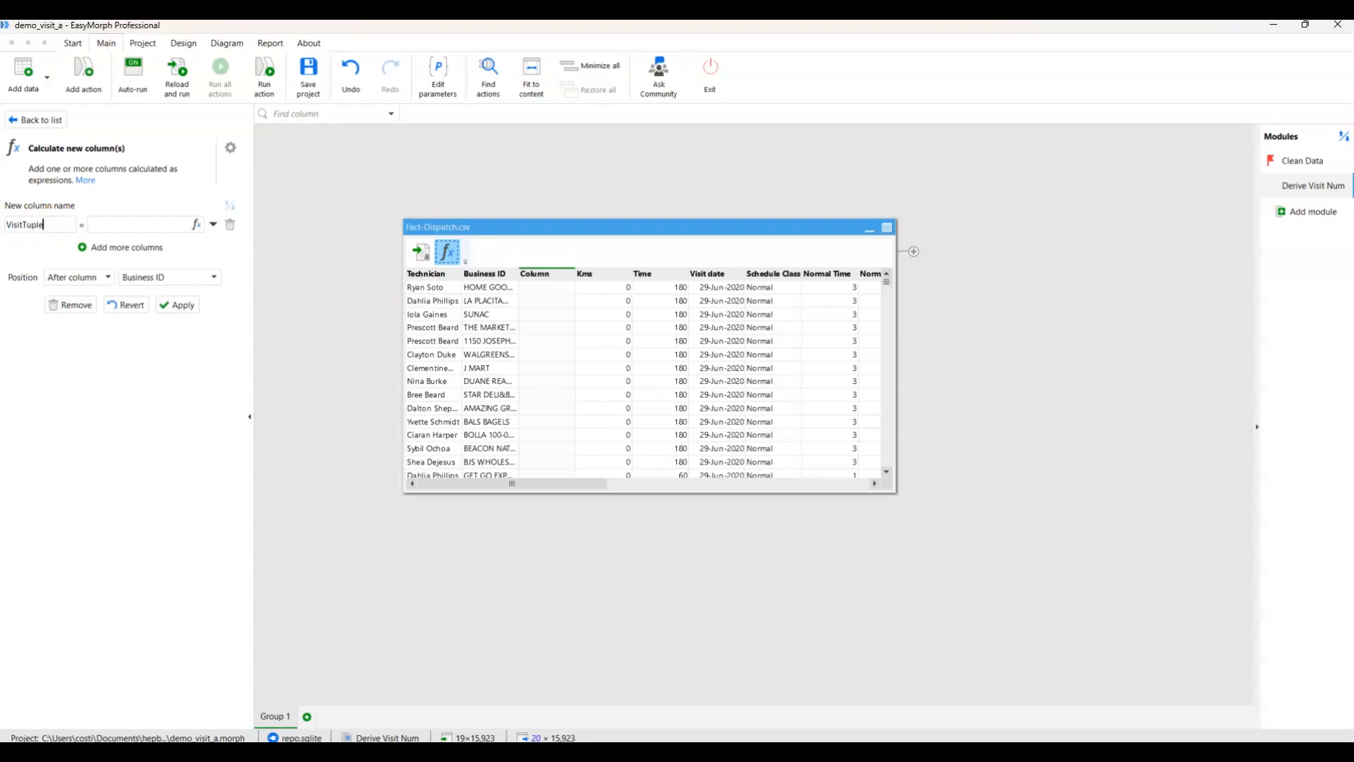
left_click(113, 227)
Define VisitTuple with the expression [Technician] & "|" & [Business ID], and apply the calculation.
left_click(196, 225)
scroll(292, 318, "down", 3)
double_click(238, 317)
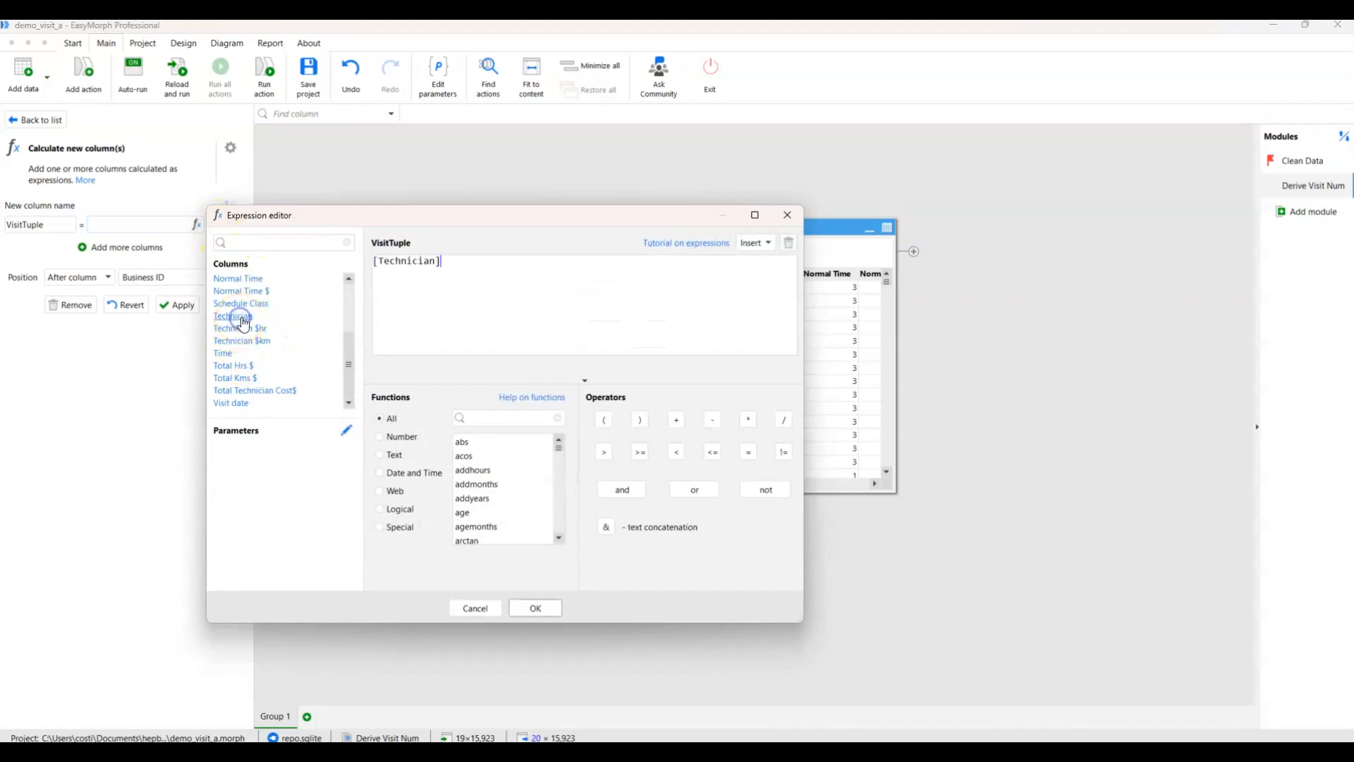
left_click(607, 527)
type("\"|\"")
left_click(605, 528)
scroll(346, 328, "up", 2)
scroll(346, 327, "up", 2)
left_click(236, 279)
left_click(536, 608)
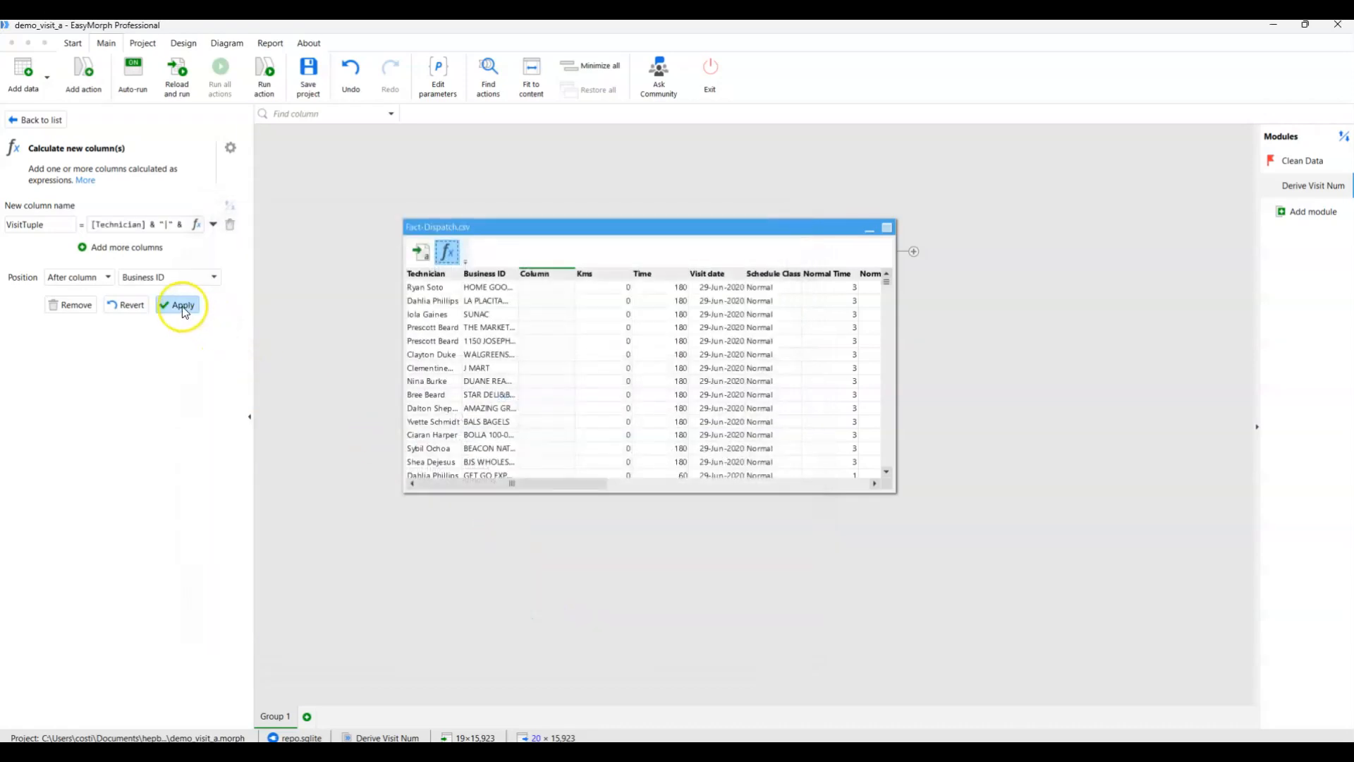
left_click(182, 305)
Reposition the Fact-Dispatch.csv table, derive a new table from it, and keep only the VisitTuple and Visit date columns there.
left_click_drag(651, 225, 592, 172)
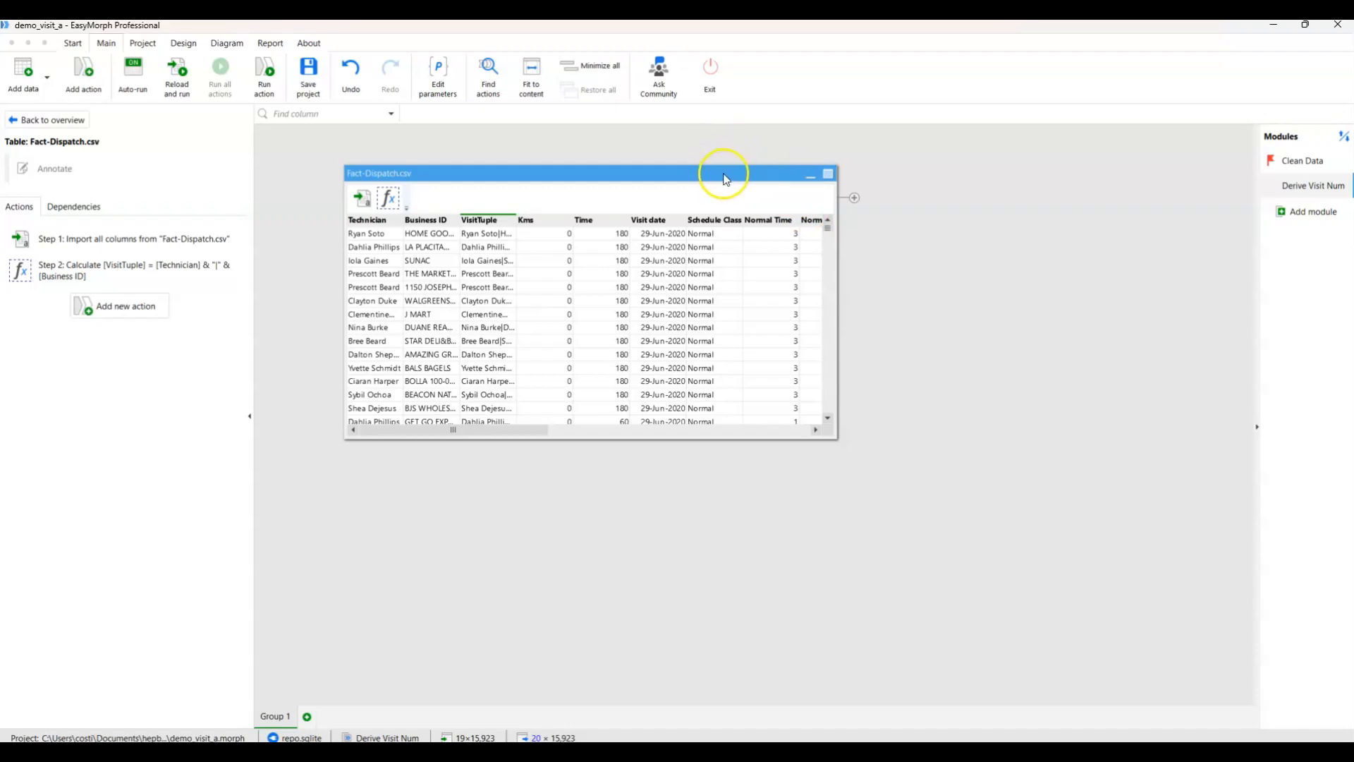
left_click(854, 198)
left_click(869, 206)
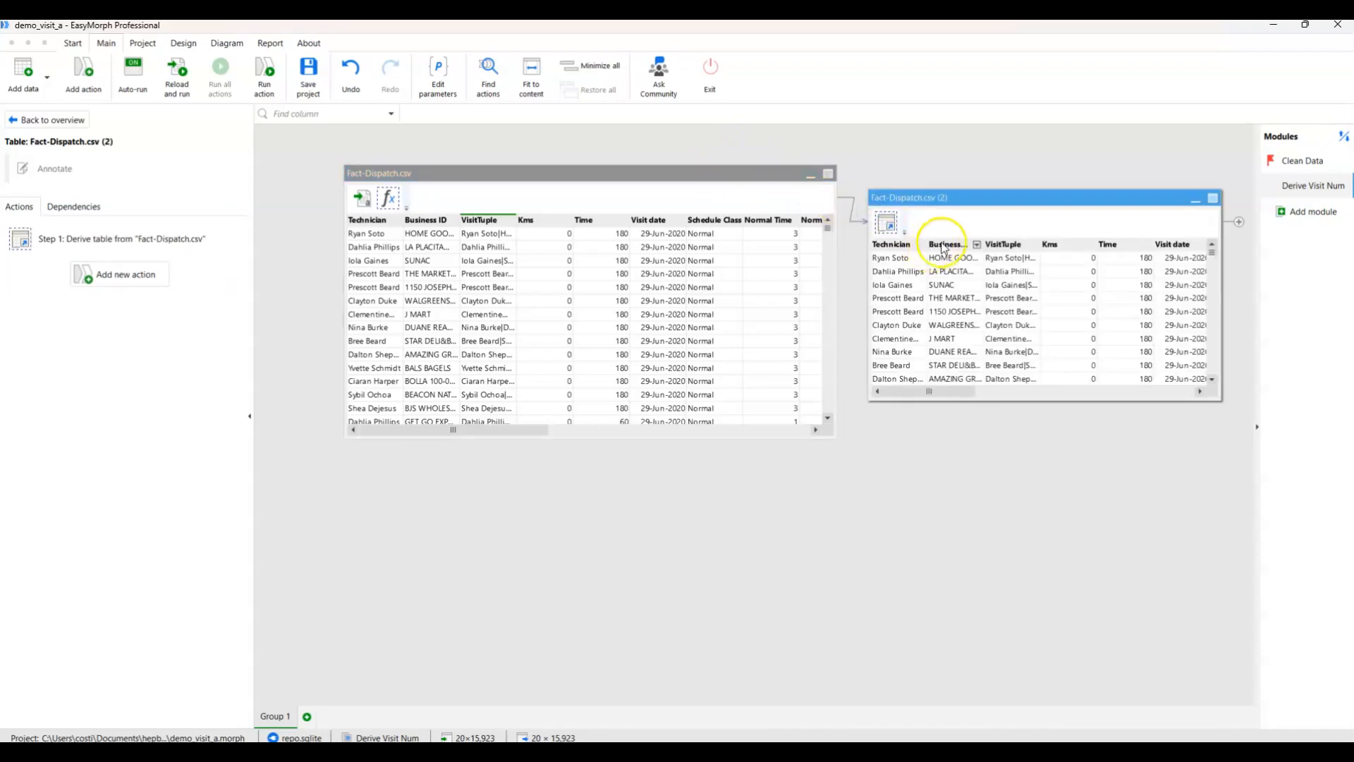
left_click(1009, 245)
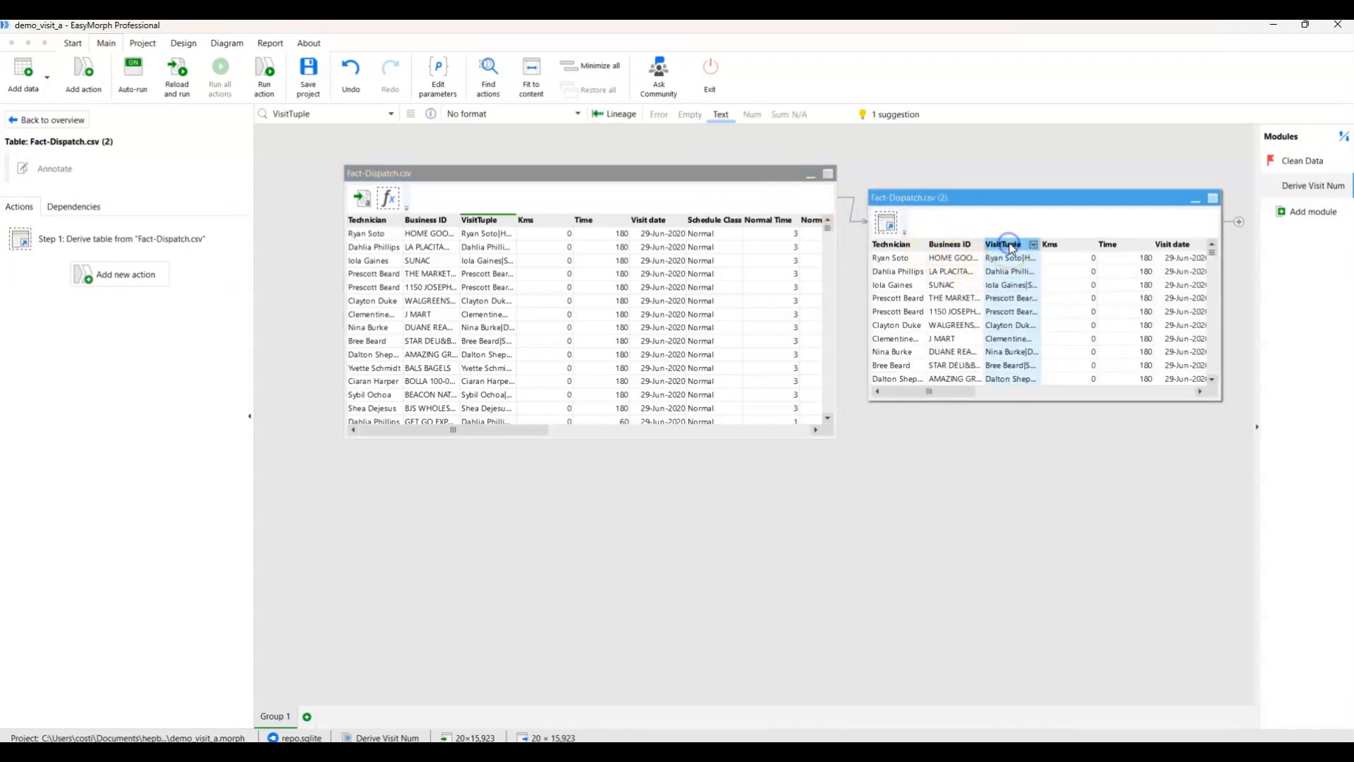
left_click(1174, 245, "ctrl")
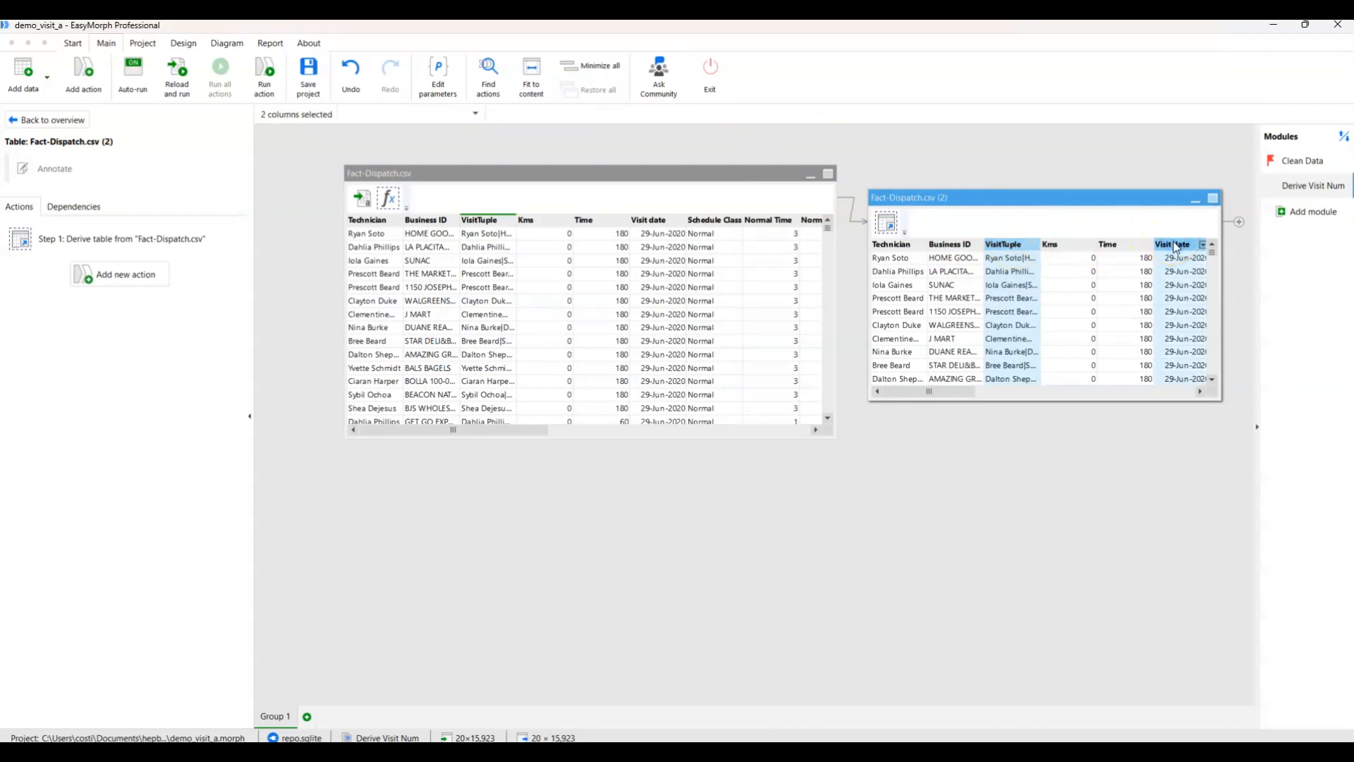
right_click(1176, 247)
left_click(1213, 321)
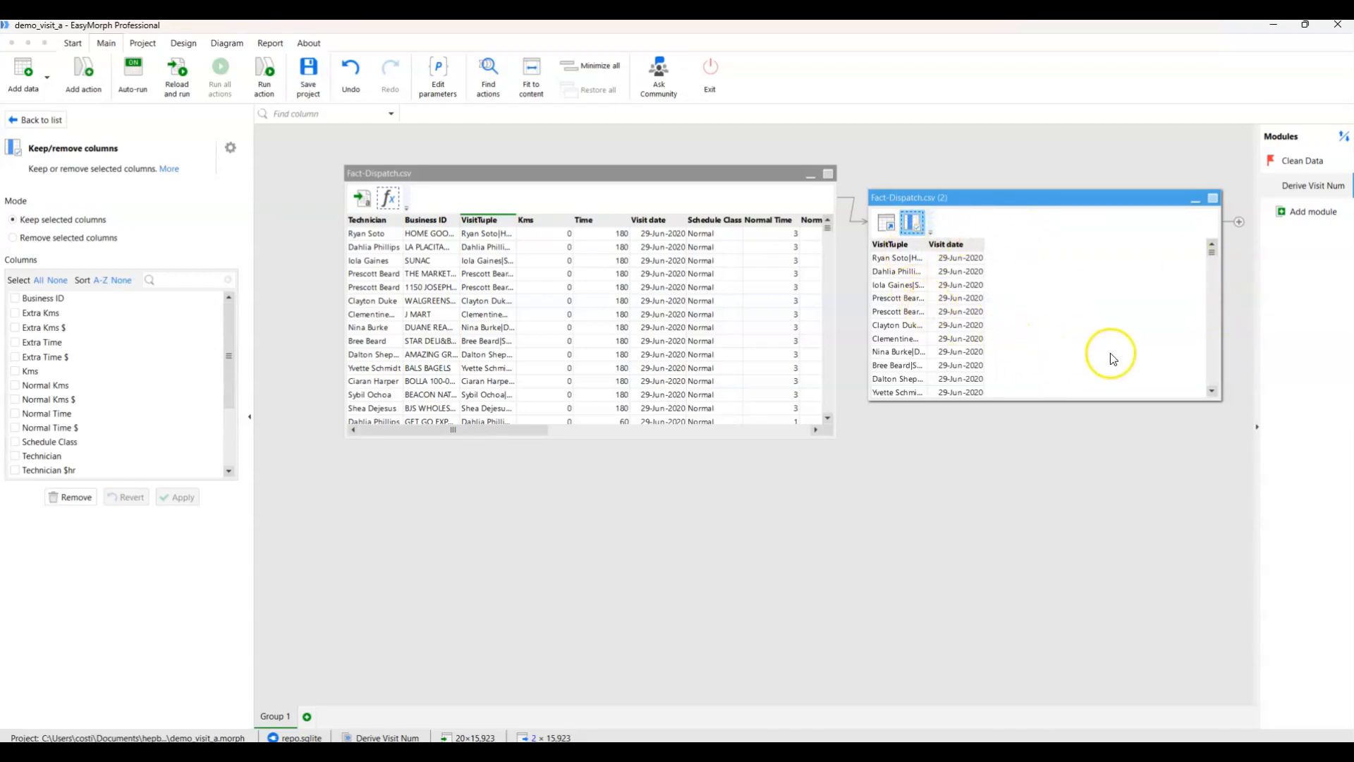
Remove duplicate rows from the derived table based on the VisitTuple and Visit date columns.
left_click(892, 244)
left_click(952, 245, "shift")
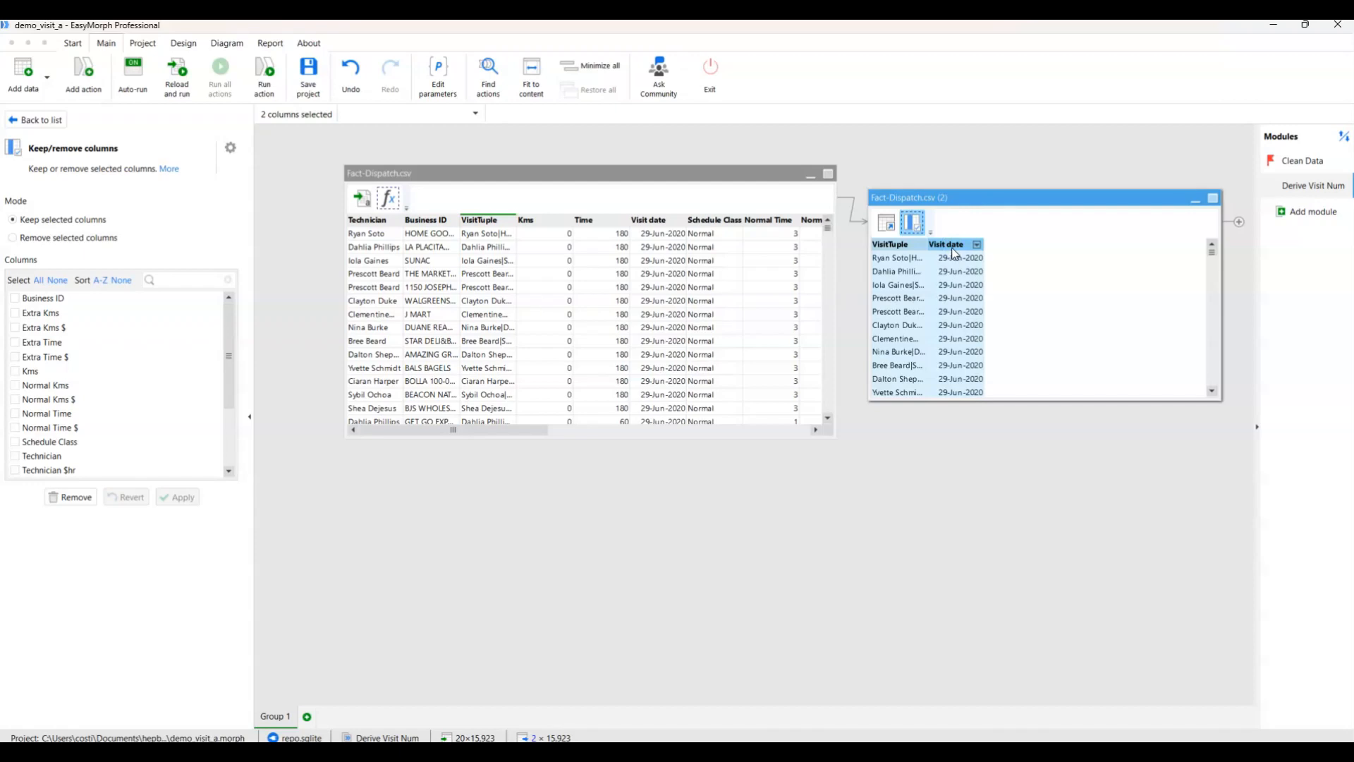
right_click(952, 248)
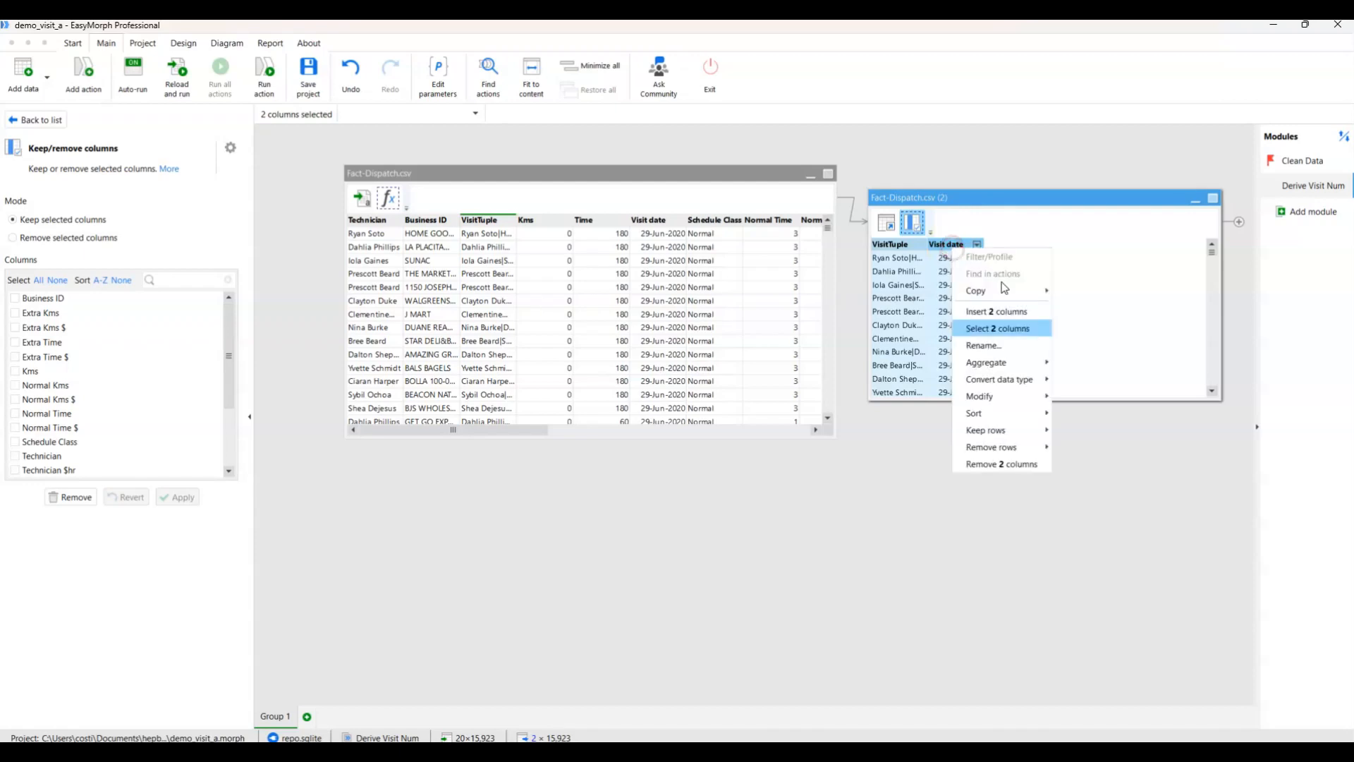
mouse_move(1005, 452)
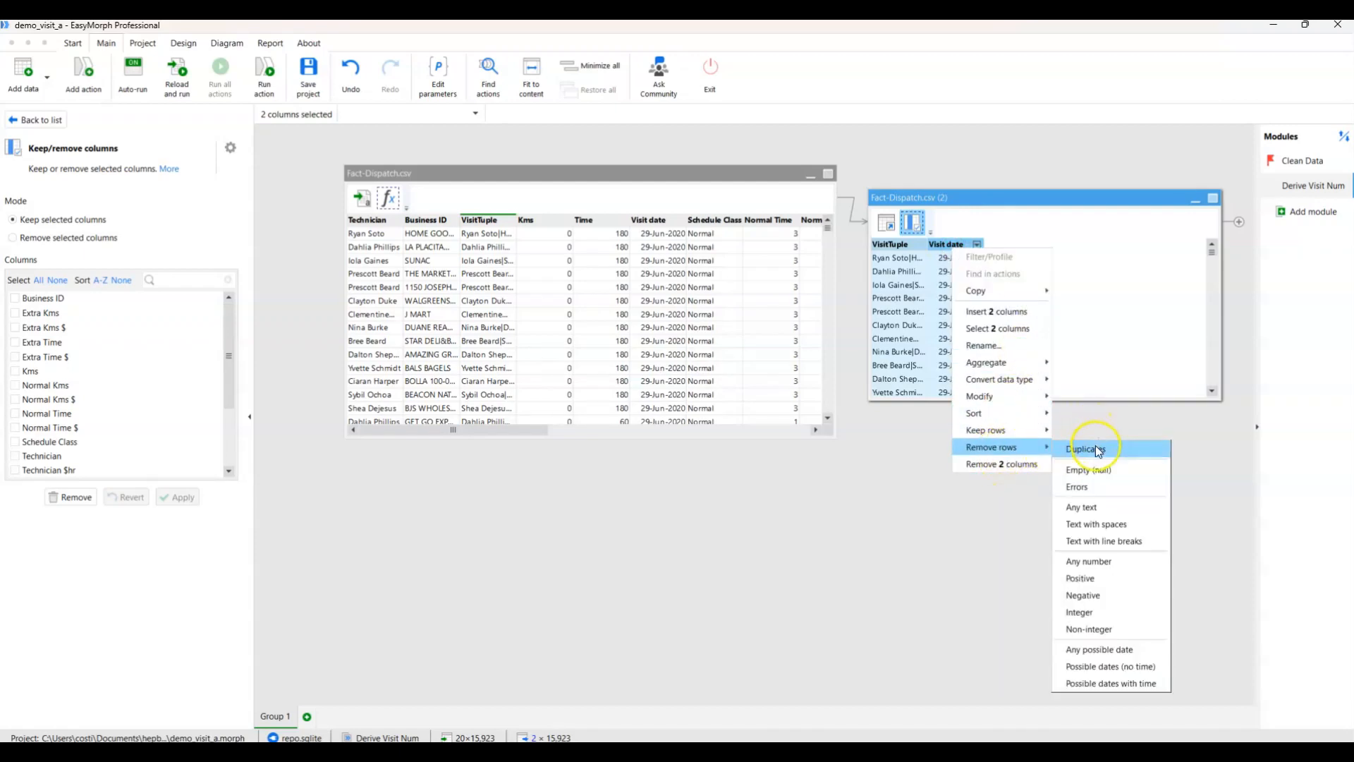
left_click(1094, 446)
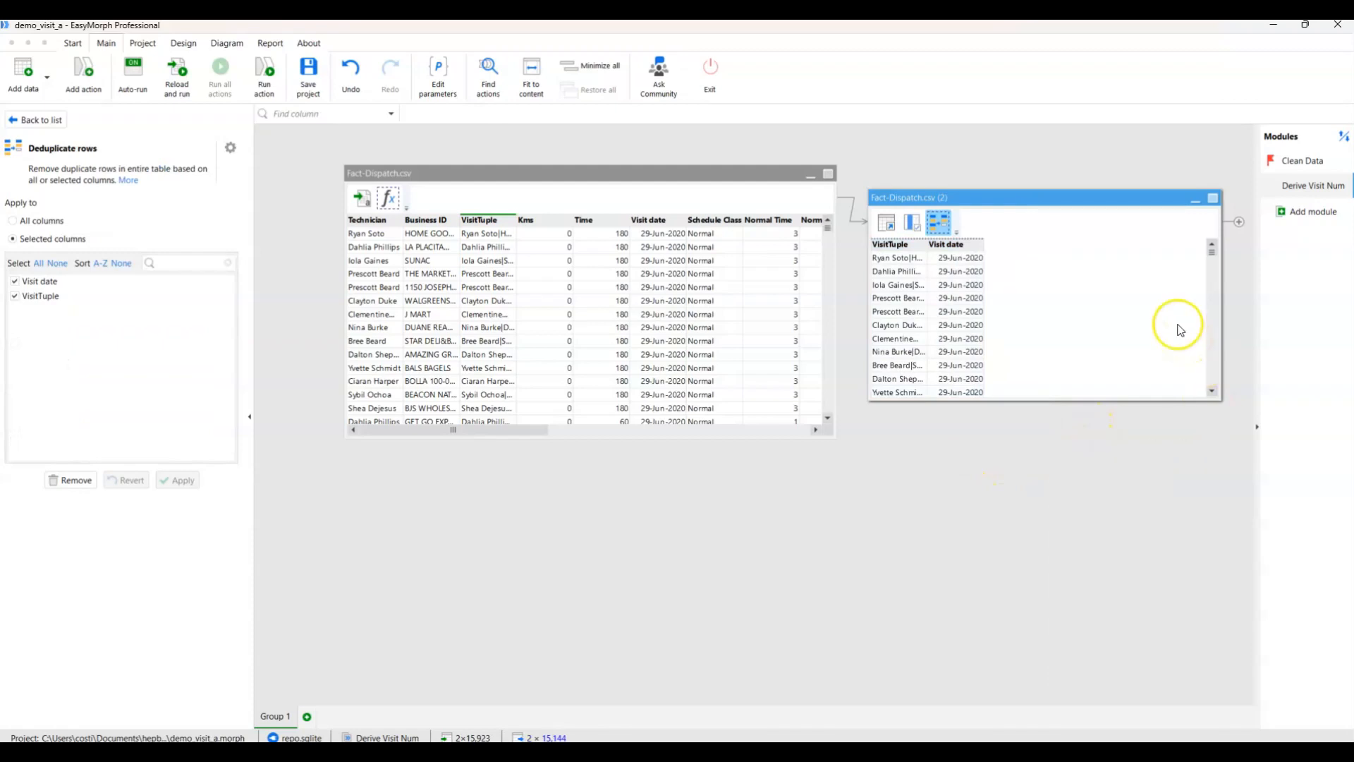
Sort the derived table by VisitTuple and by Visit date, both ascending, and apply the sort.
left_click(902, 244)
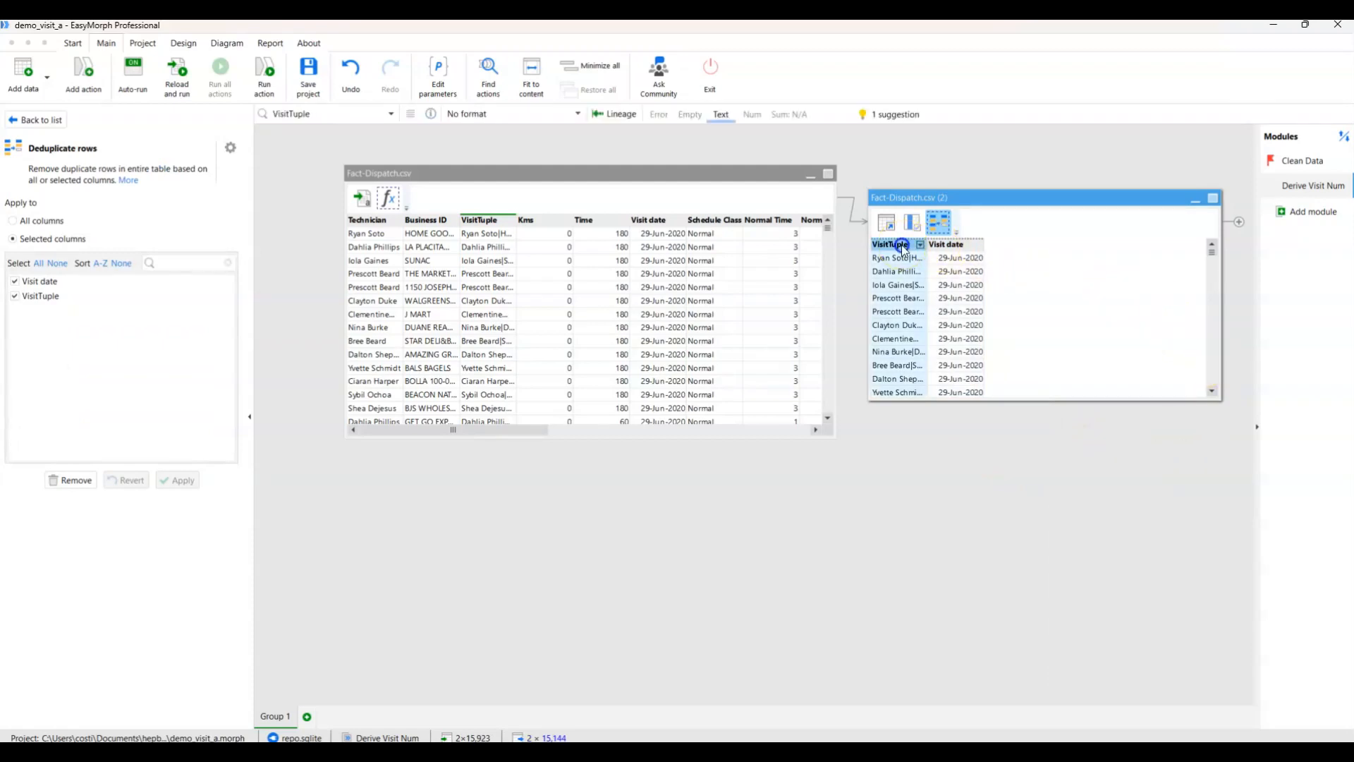
right_click(899, 244)
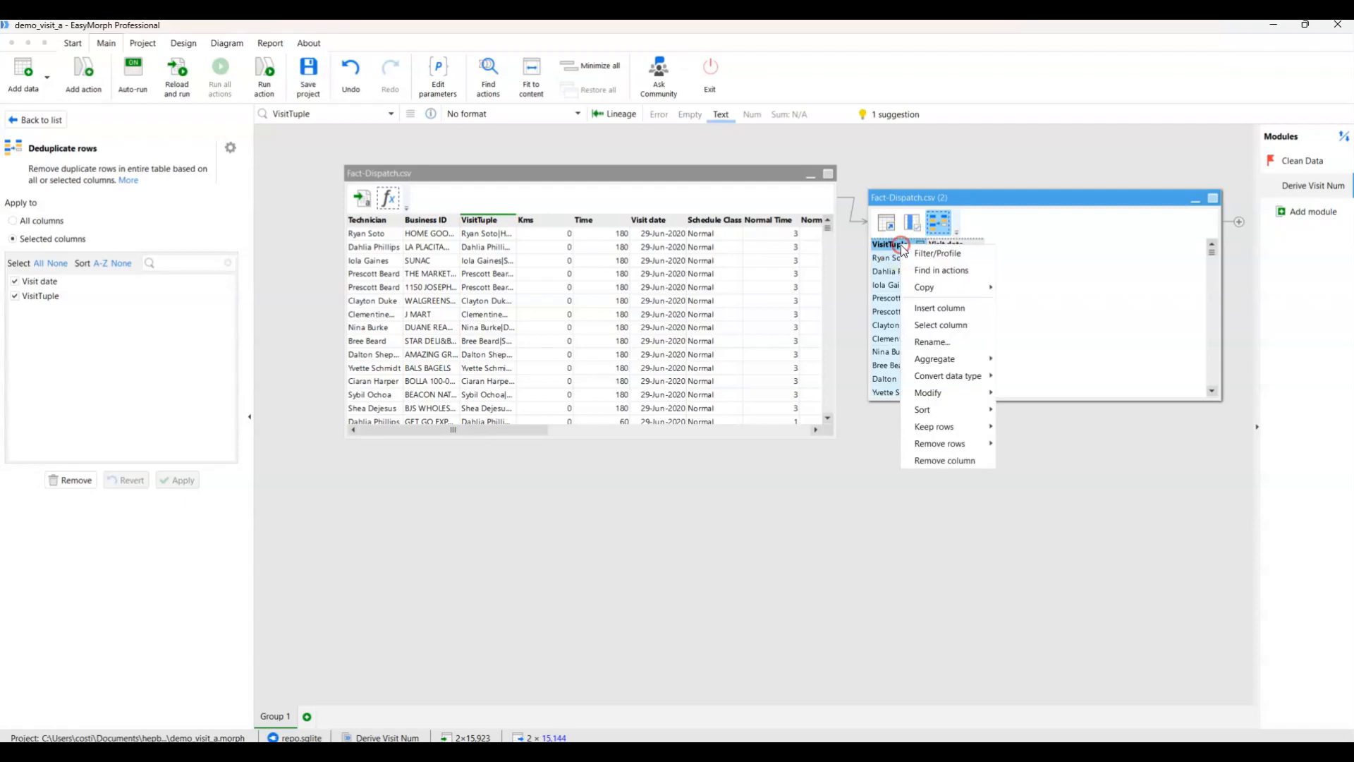
mouse_move(945, 412)
left_click(1028, 411)
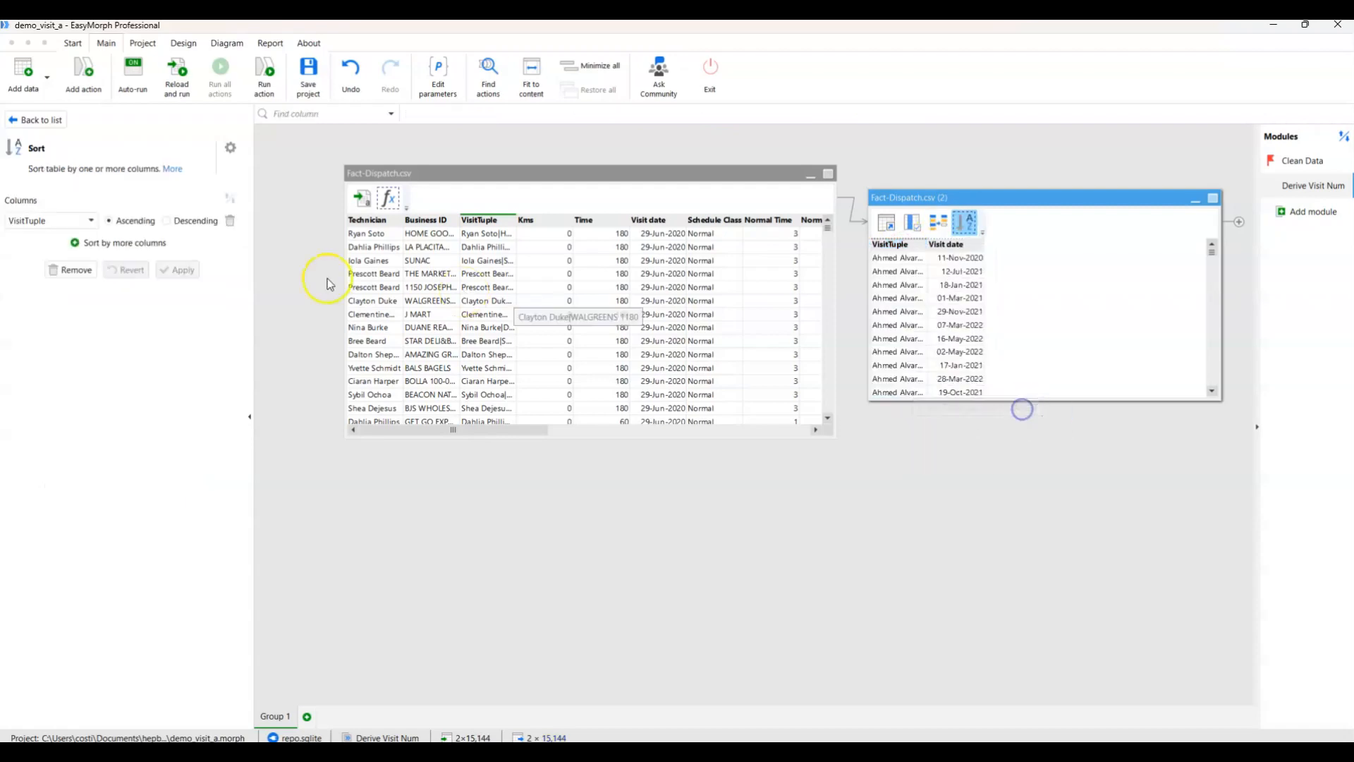
left_click(92, 244)
left_click(70, 242)
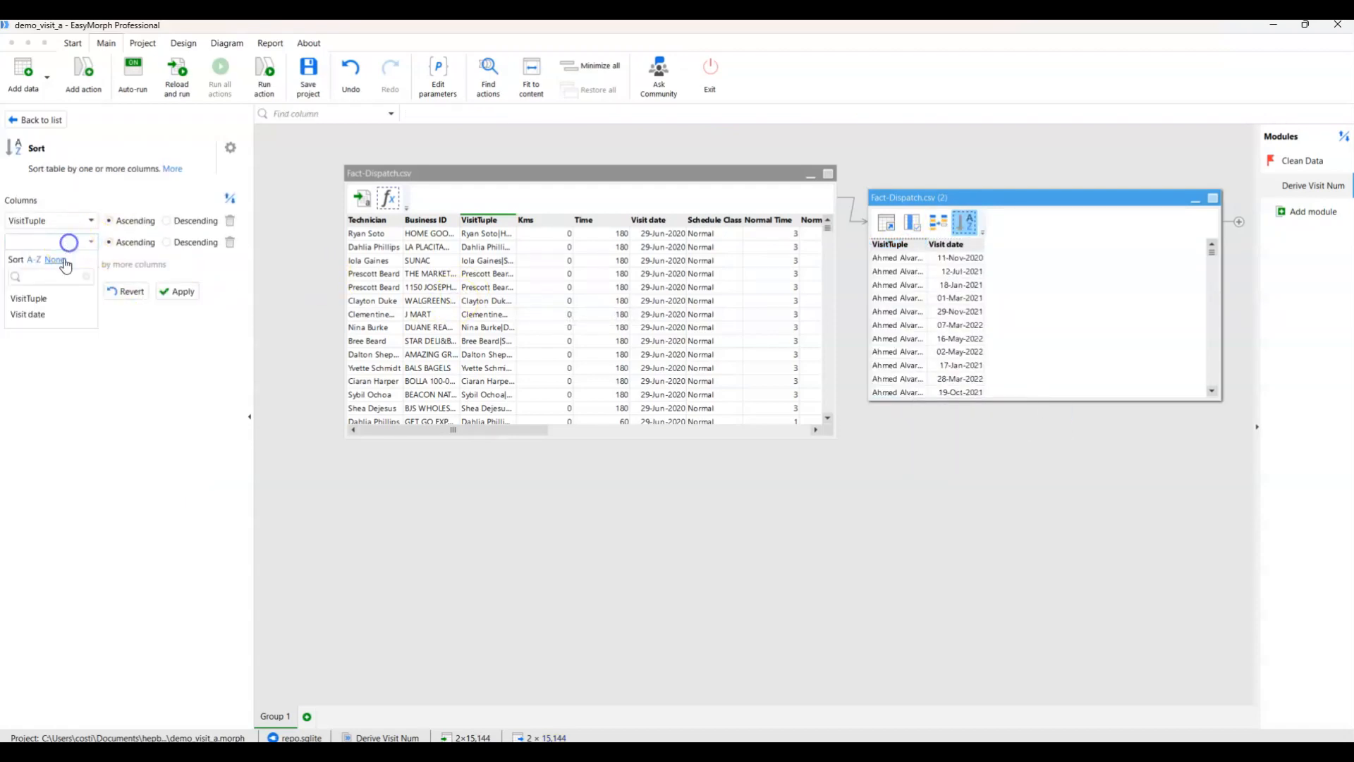
left_click(56, 311)
left_click(171, 293)
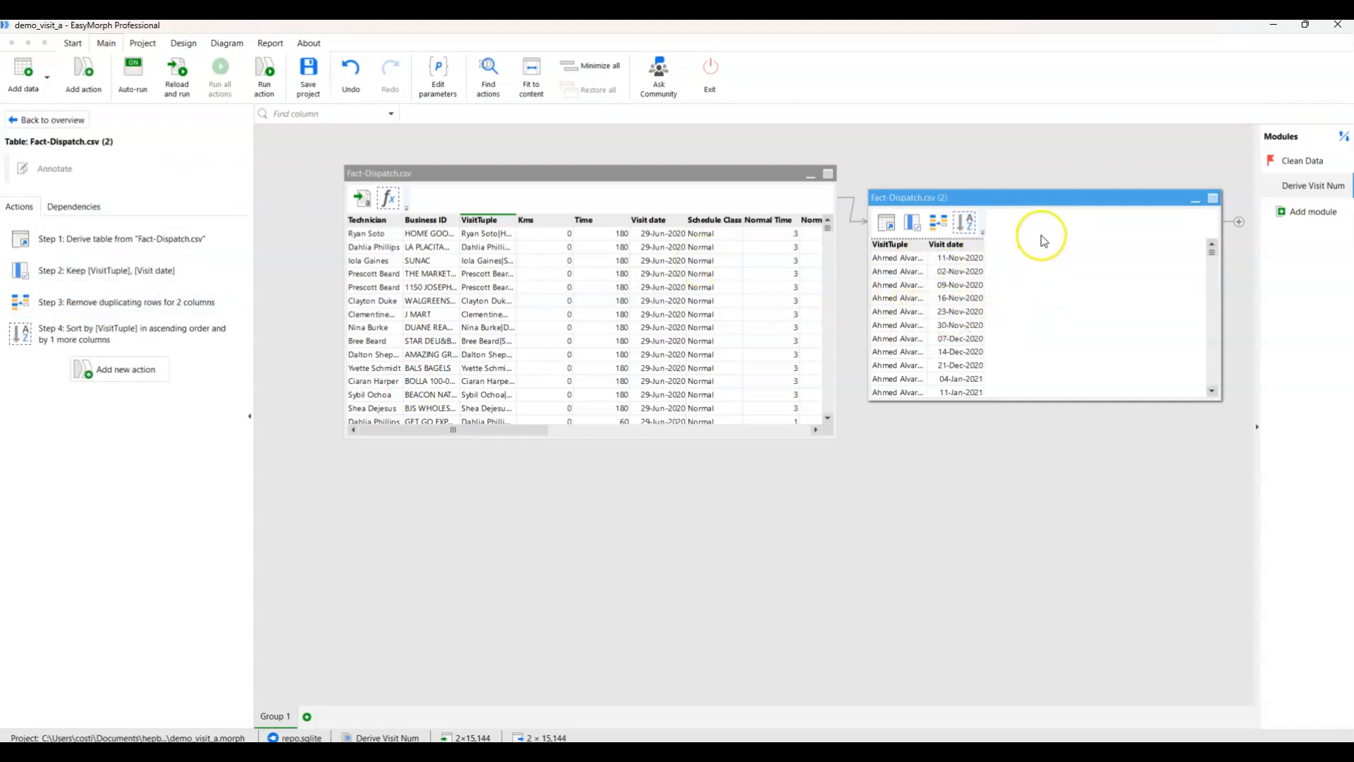
Rename the derived table Fact-Dispatch.csv (2) as VisitNum.
left_click(1020, 199)
right_click(1018, 203)
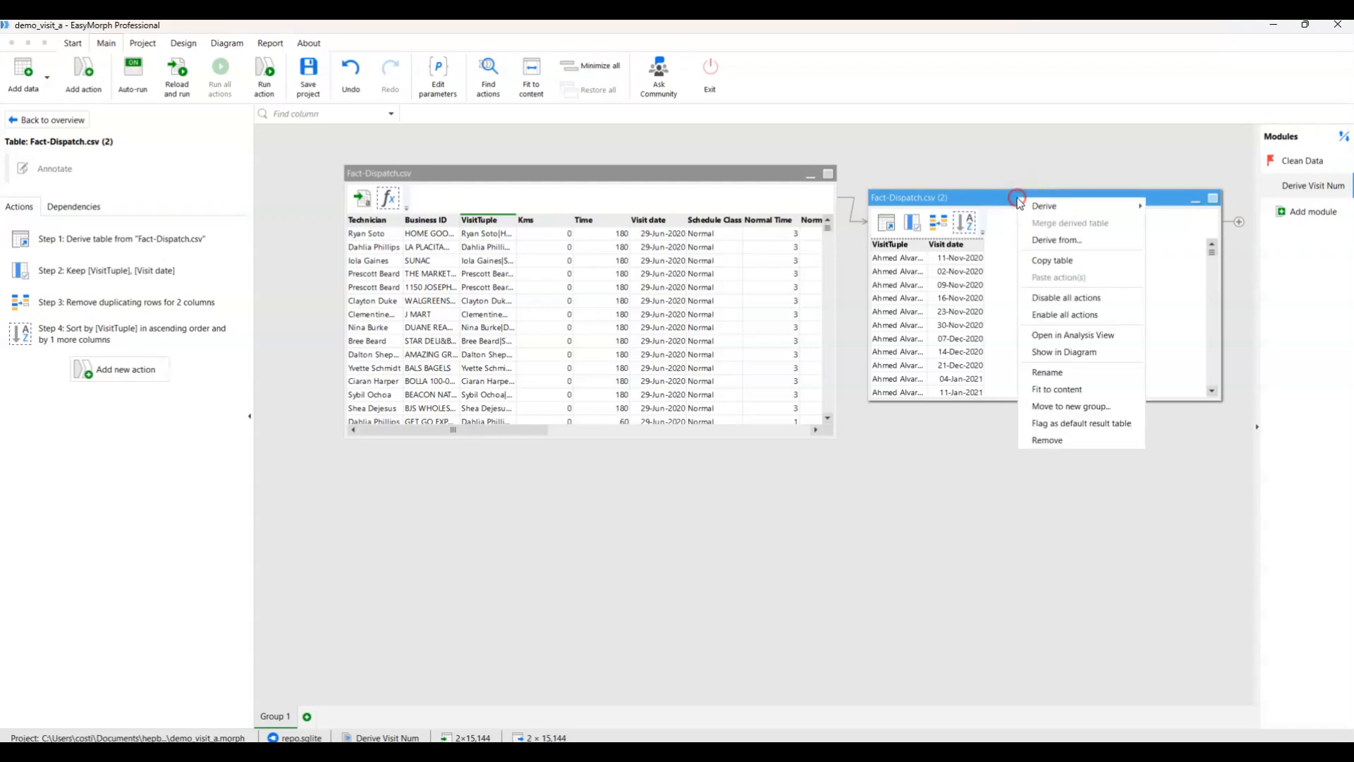
left_click(1083, 367)
left_click_drag(954, 197, 866, 197)
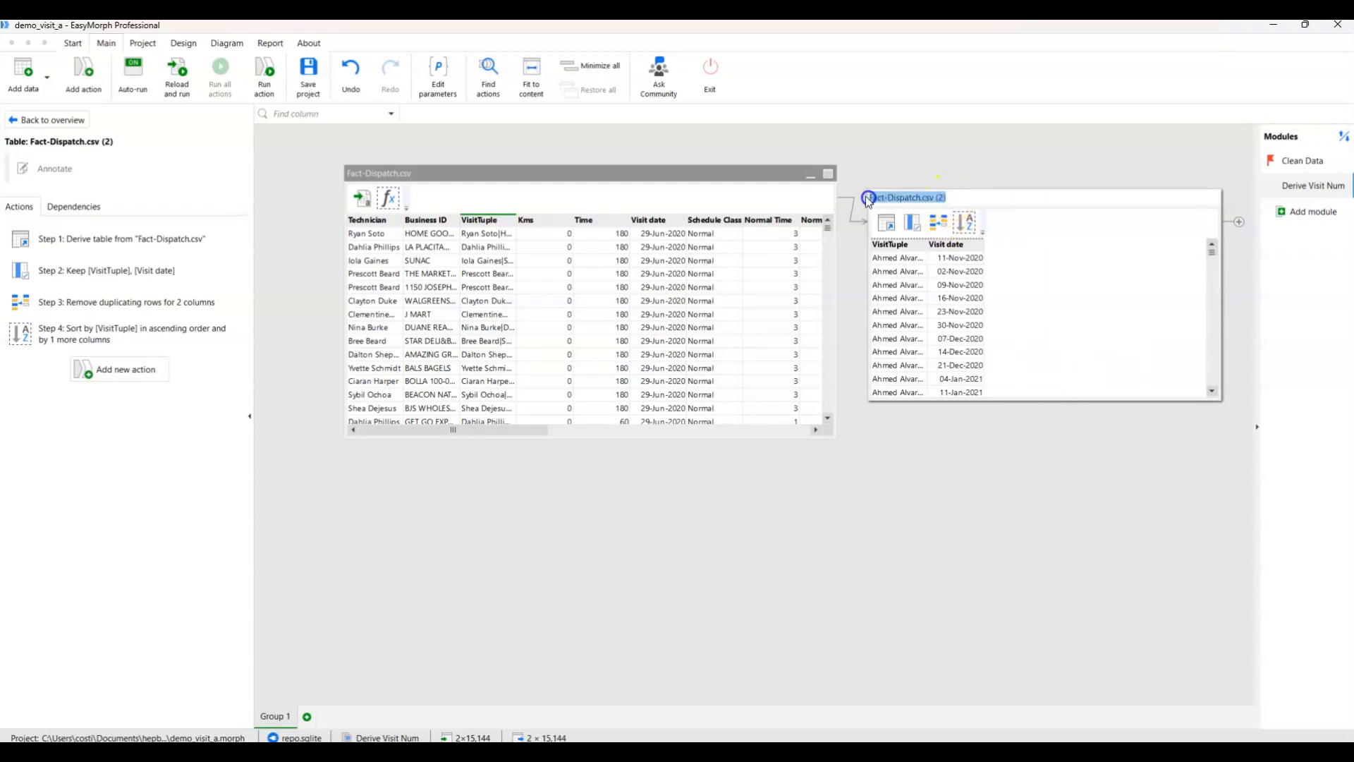
type("VisitNum")
key("Return")
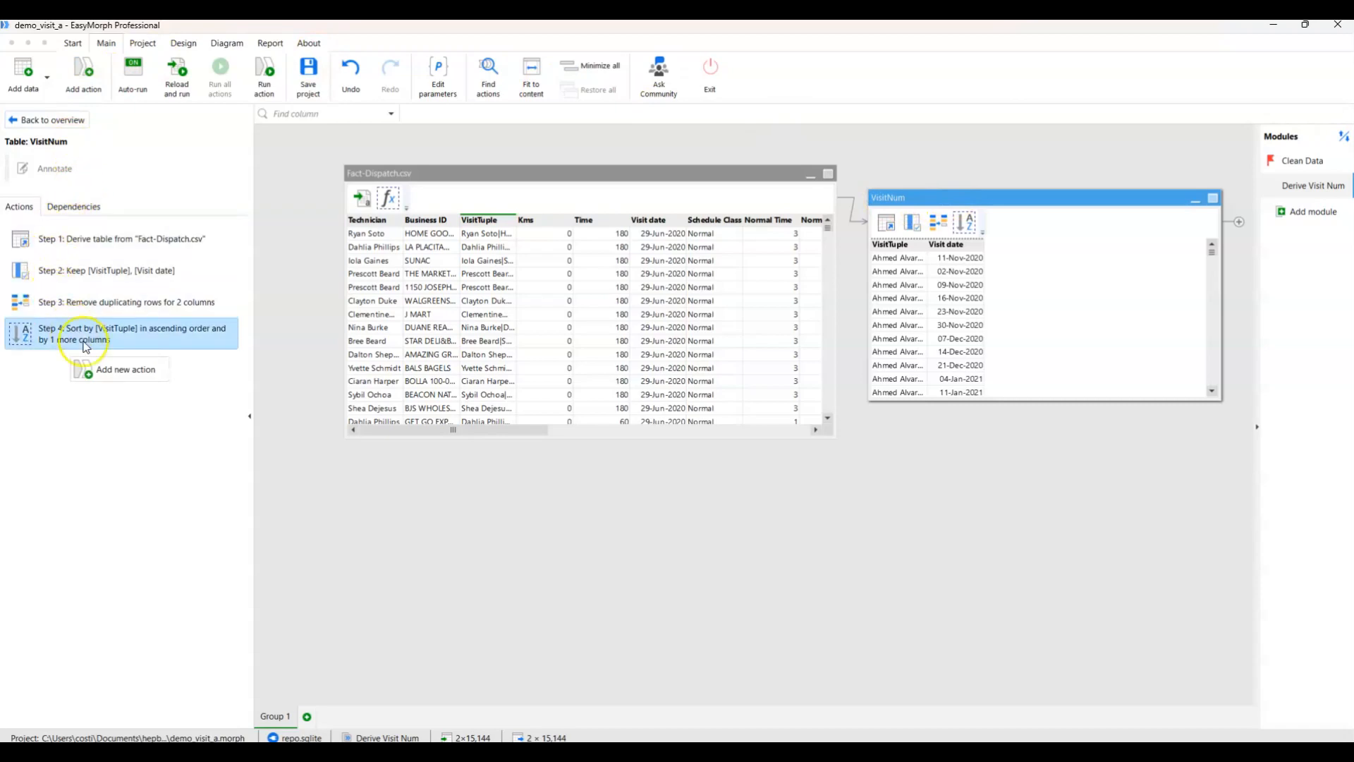
Add an Enumerate rows action to the VisitNum table and widen its VisitTuple column to show the full values.
left_click(113, 369)
left_click(142, 189)
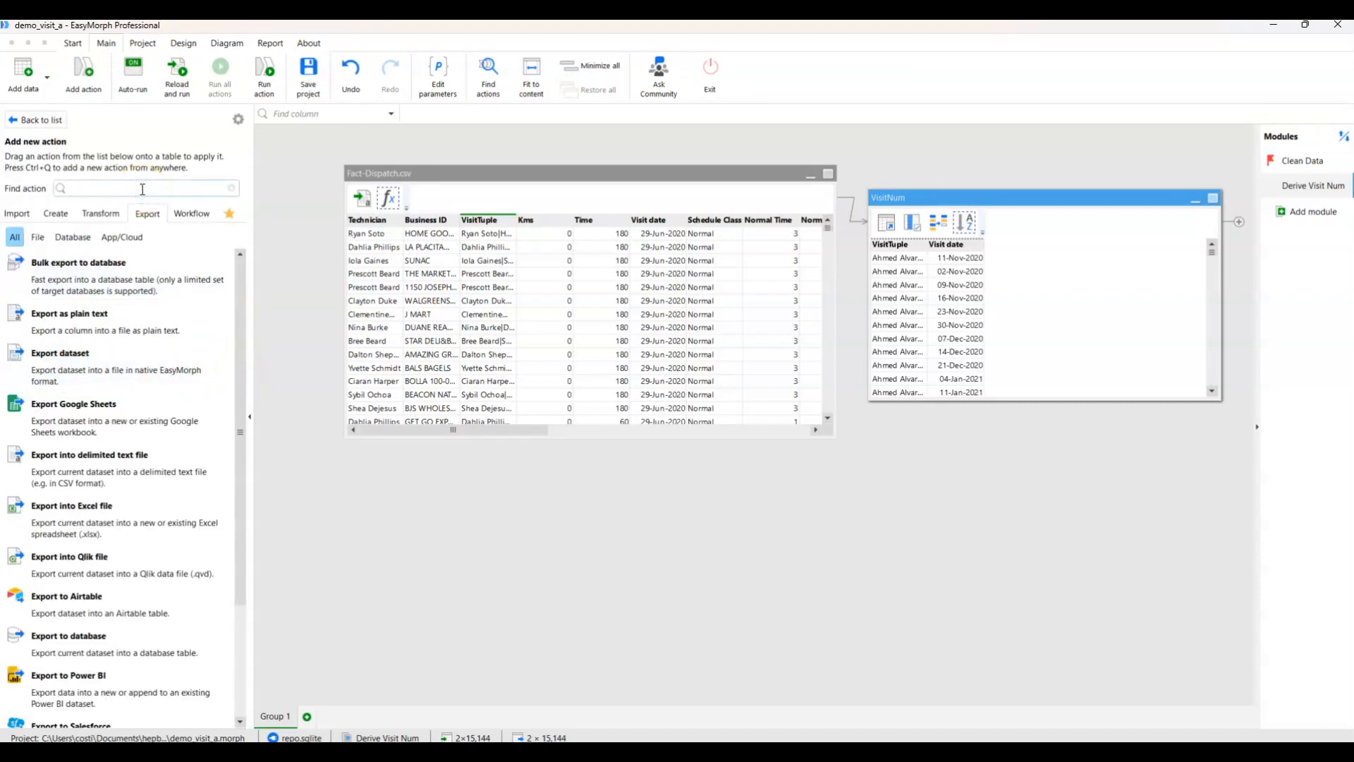
type("merge")
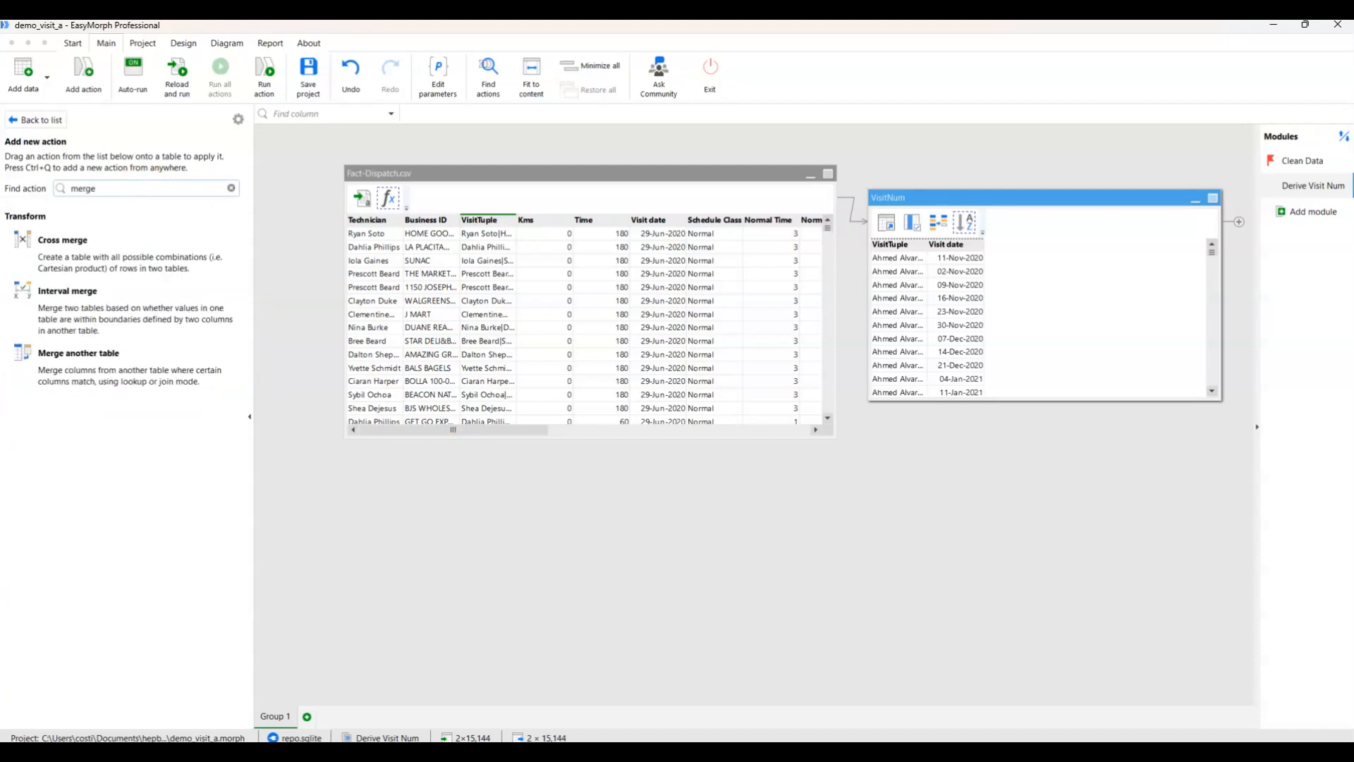
left_click_drag(121, 188, 32, 194)
type("eu")
type("um")
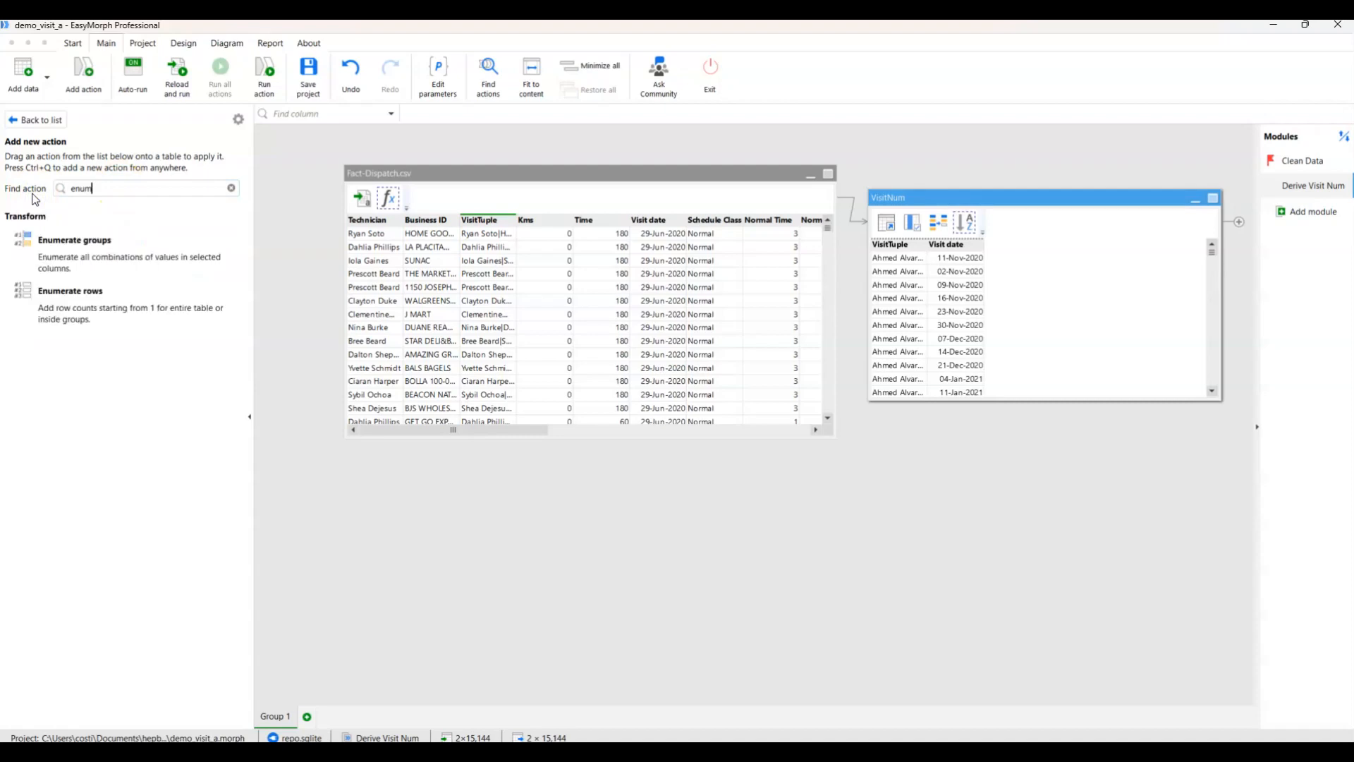
double_click(123, 285)
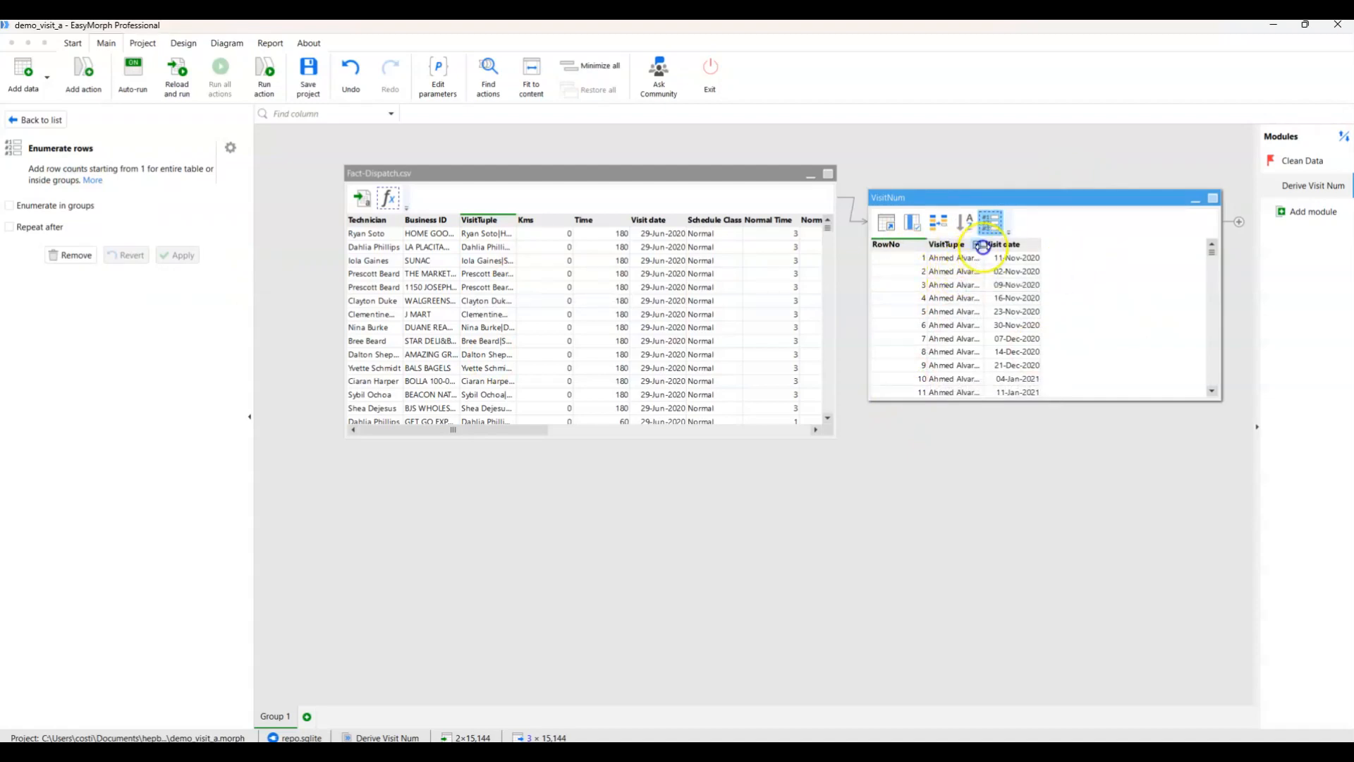
left_click_drag(984, 244, 1075, 243)
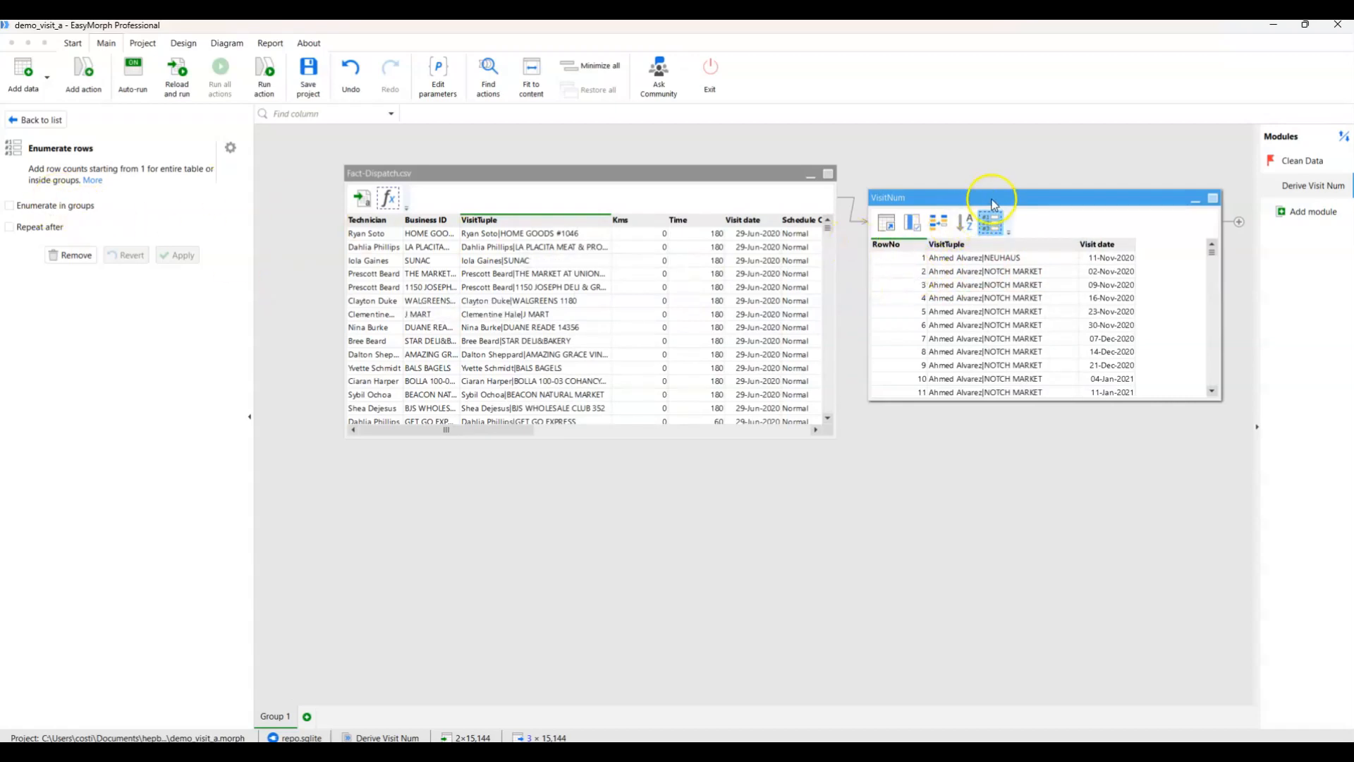
Set the row enumeration to count within groups of VisitTuple, and apply it.
left_click(9, 205)
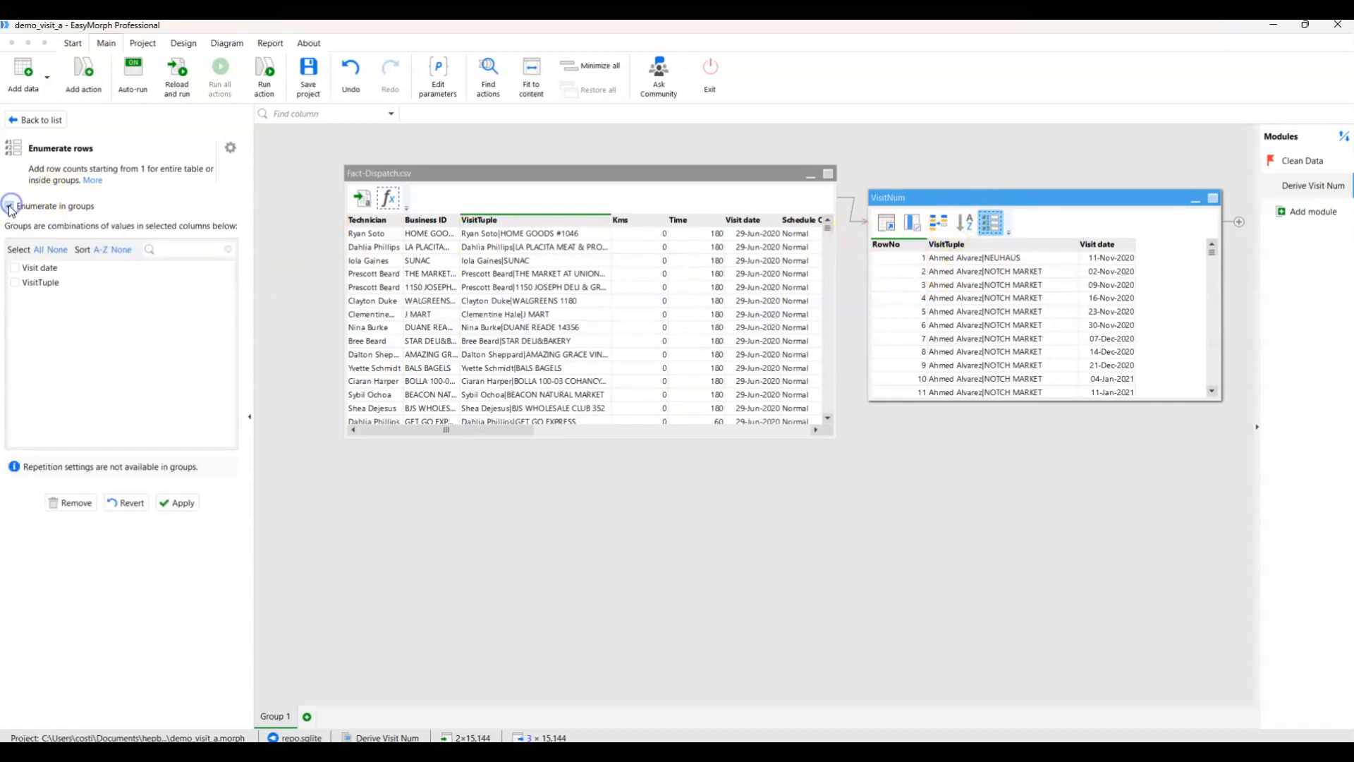
left_click(15, 282)
left_click(176, 502)
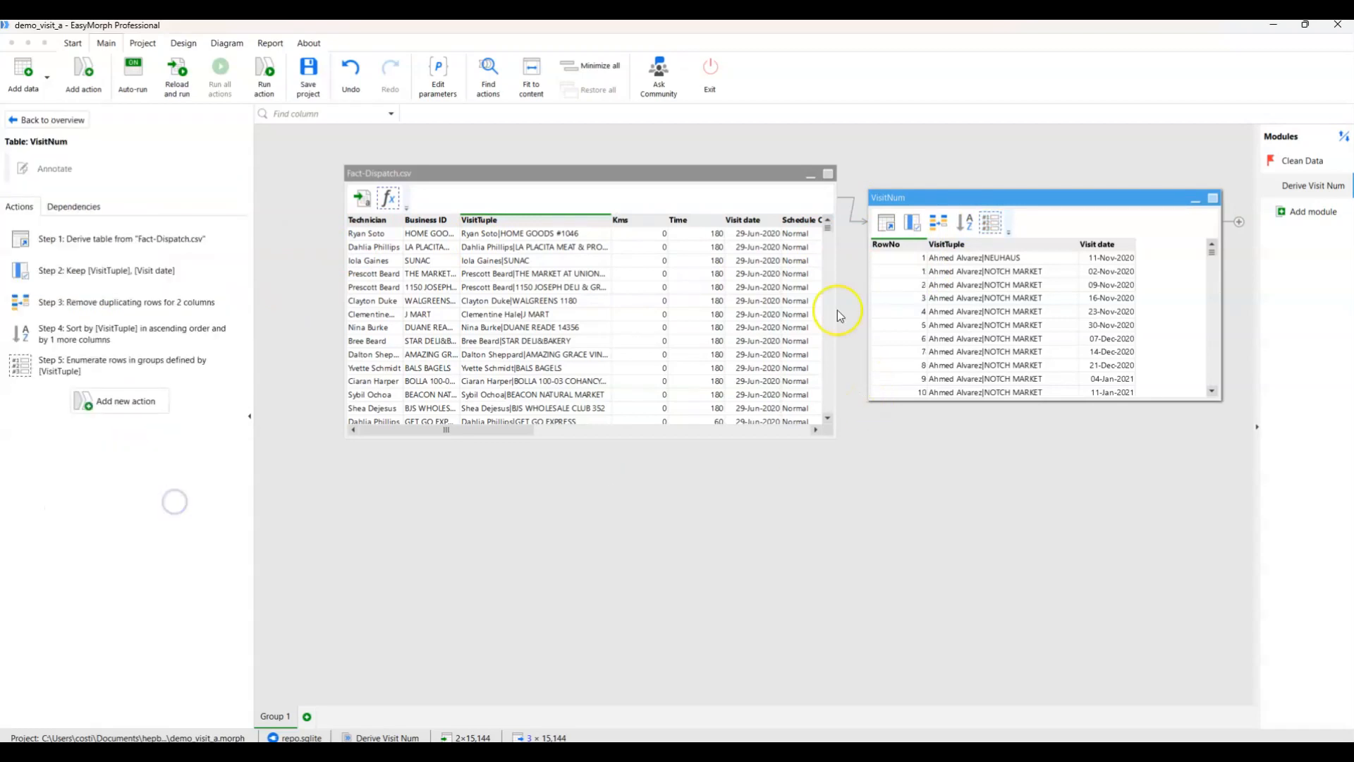
Rename the RowNo column of the VisitNum table to VisitNum and apply the change.
right_click(906, 248)
left_click(936, 343)
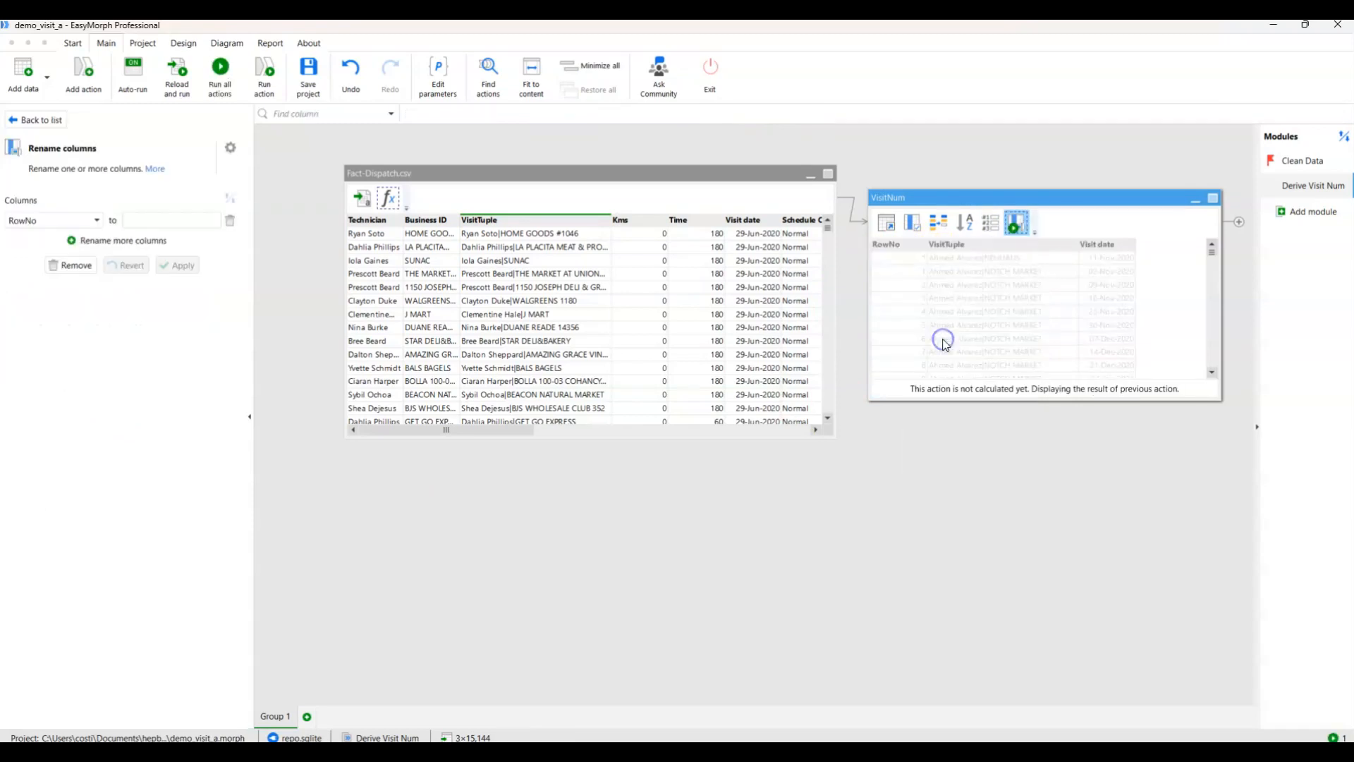
left_click(169, 220)
type("VisitNum")
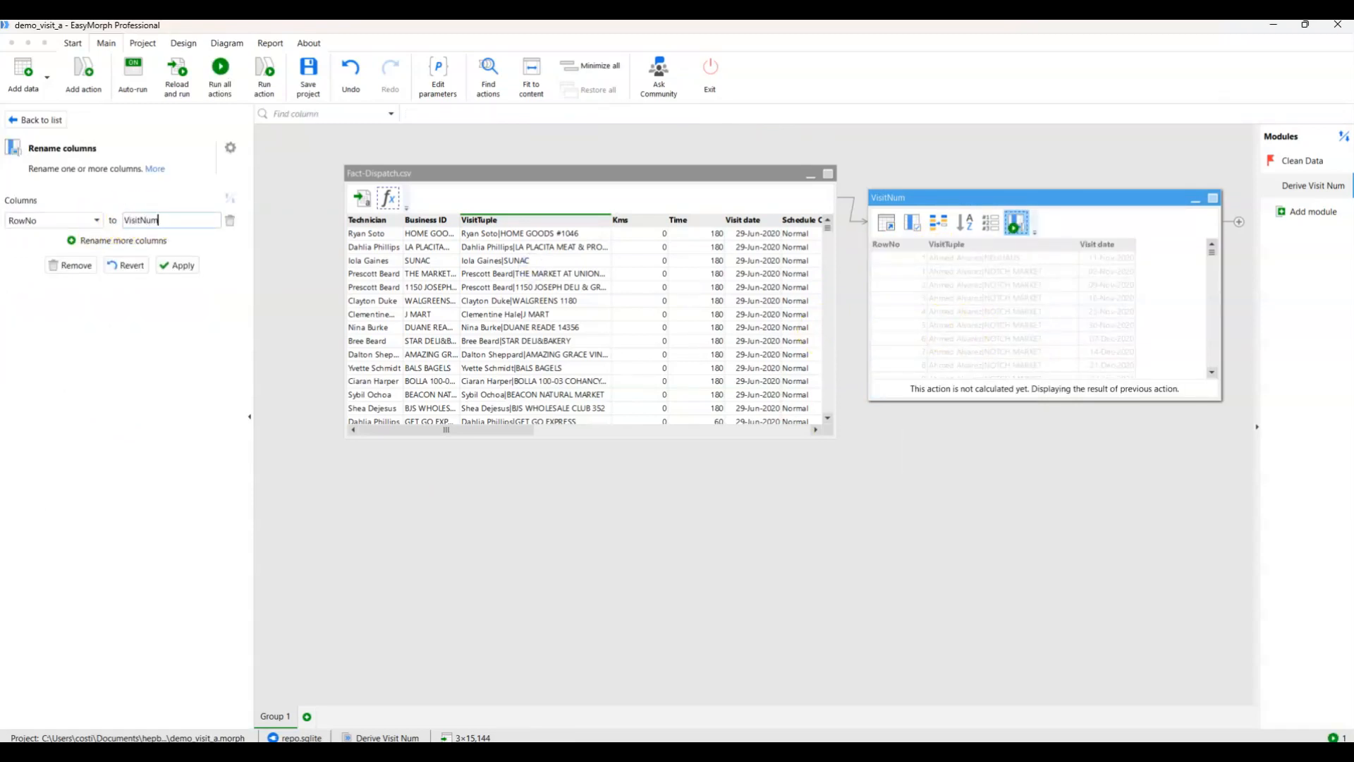
left_click(177, 265)
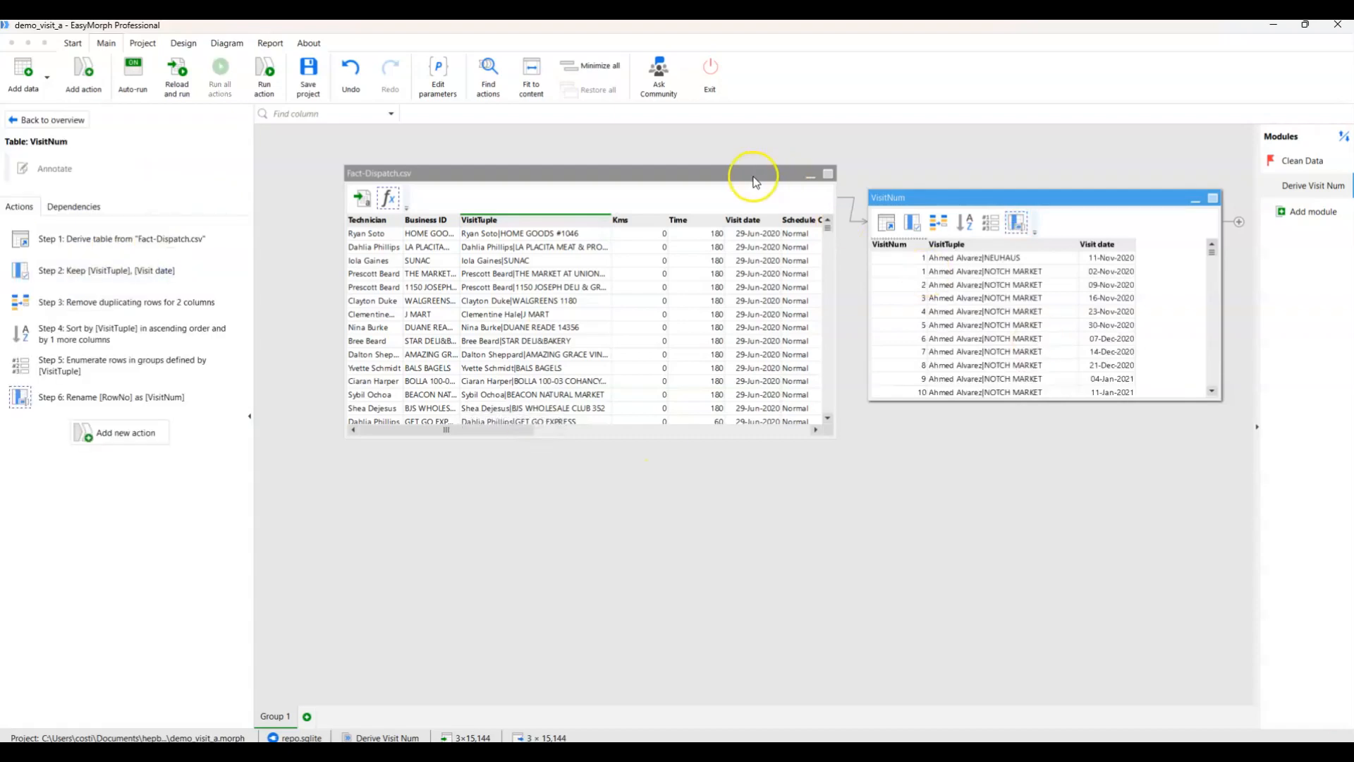
Reposition the Fact-Dispatch.csv table slightly, derive another table from it, and place the new table below it.
left_click_drag(753, 178, 734, 167)
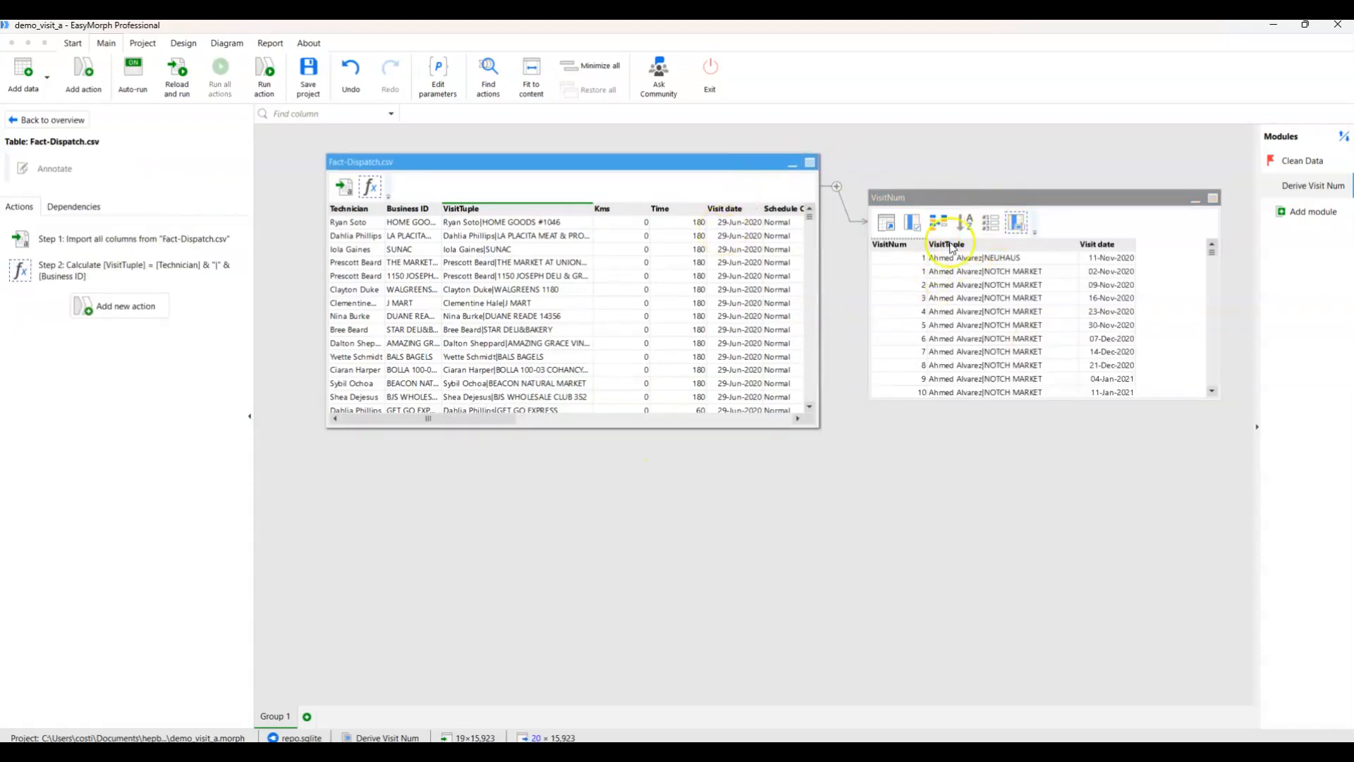
right_click(695, 159)
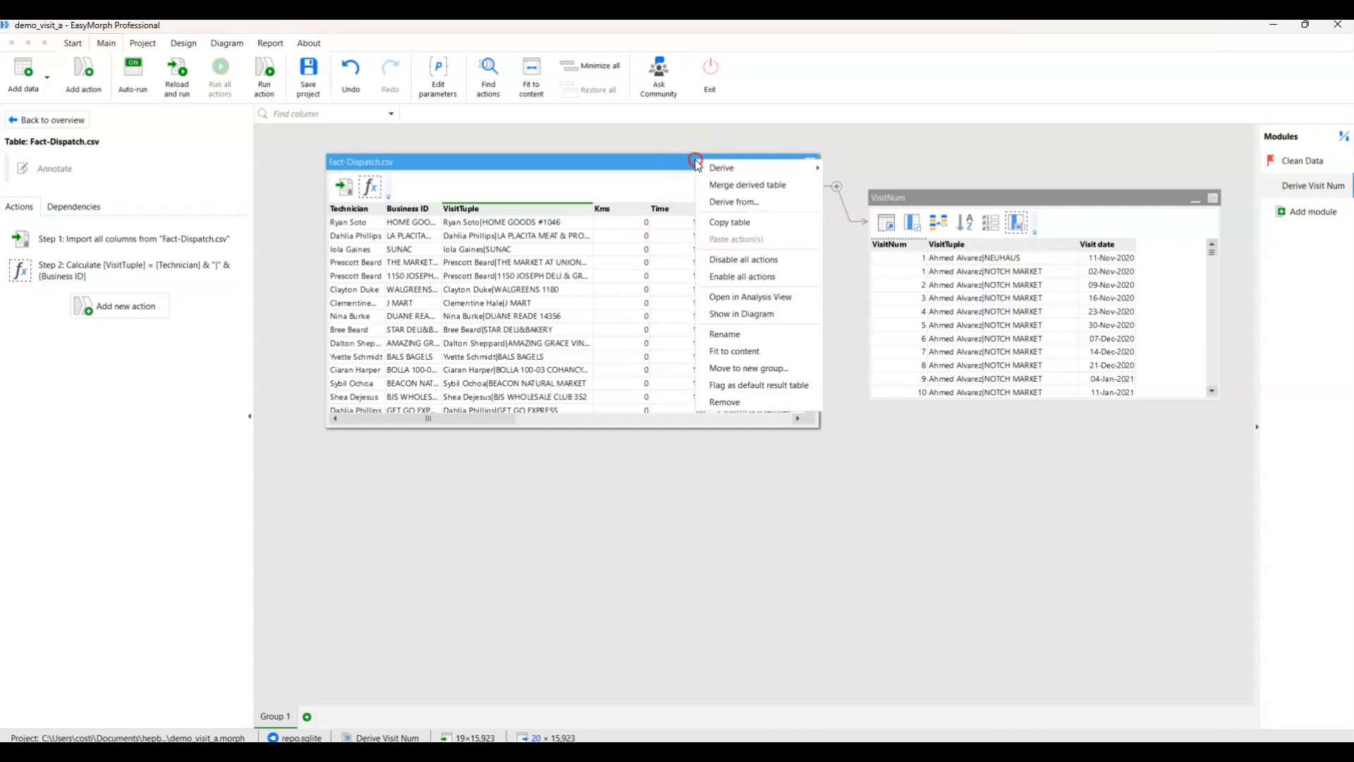
left_click(713, 164)
left_click(848, 170)
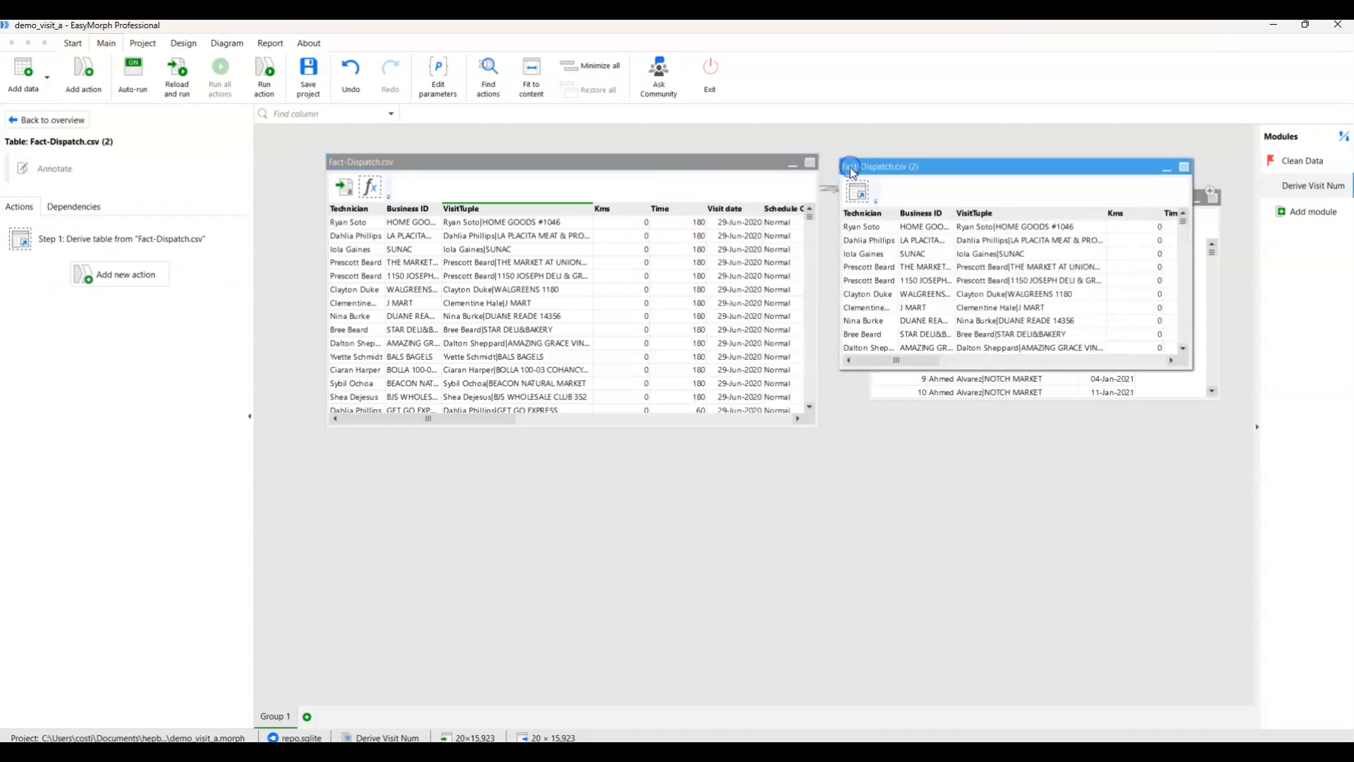
left_click_drag(955, 168, 556, 459)
Rename the new derived table as FactDispatch_v2 and adjust its position below Fact-Dispatch.csv.
right_click(556, 459)
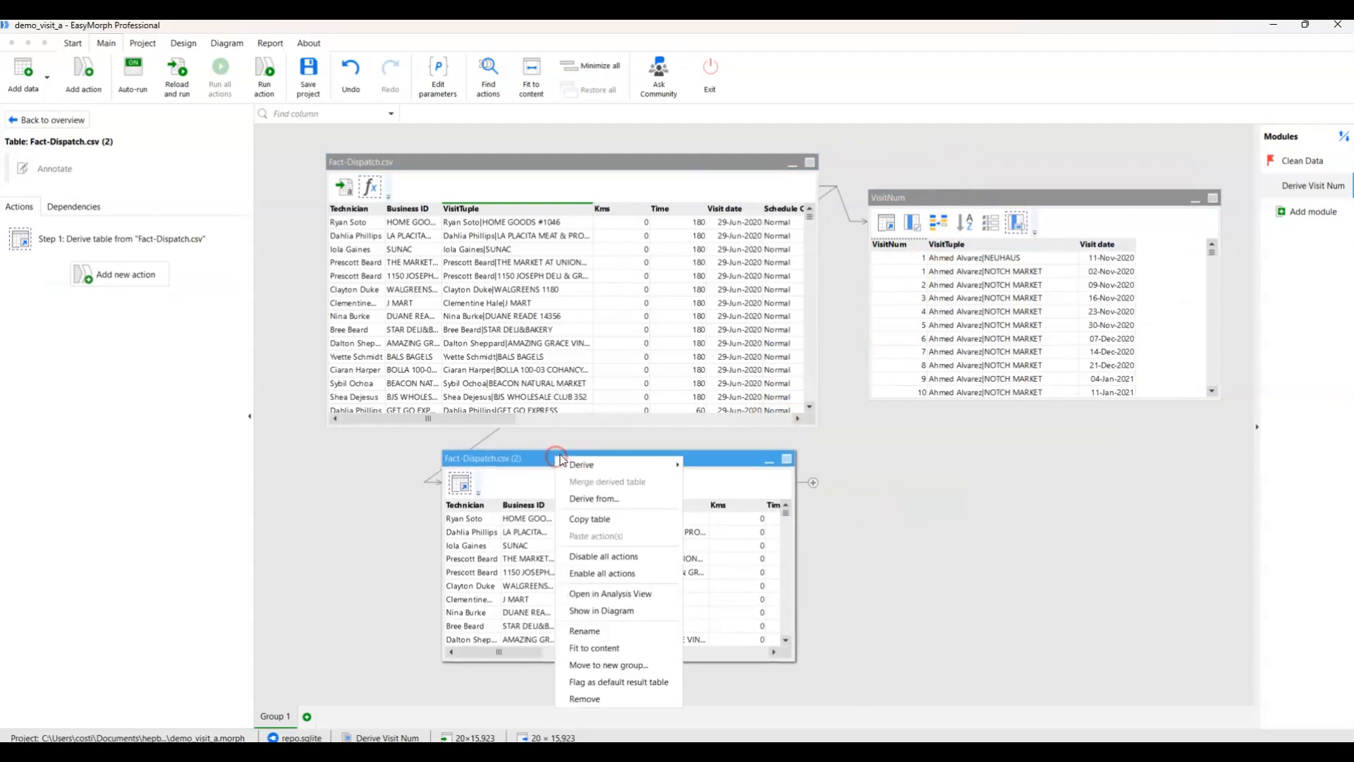
left_click(608, 627)
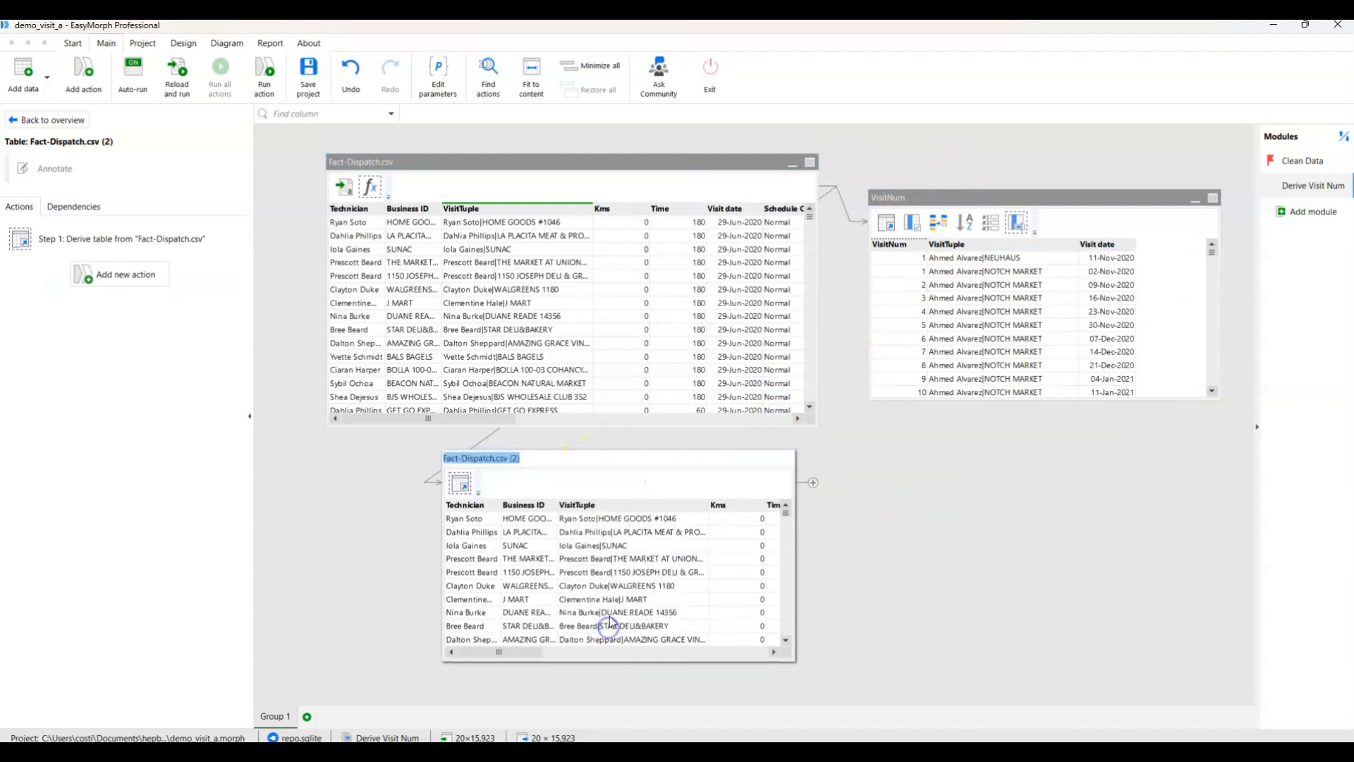
type("FactDispatch_v2")
key("Return")
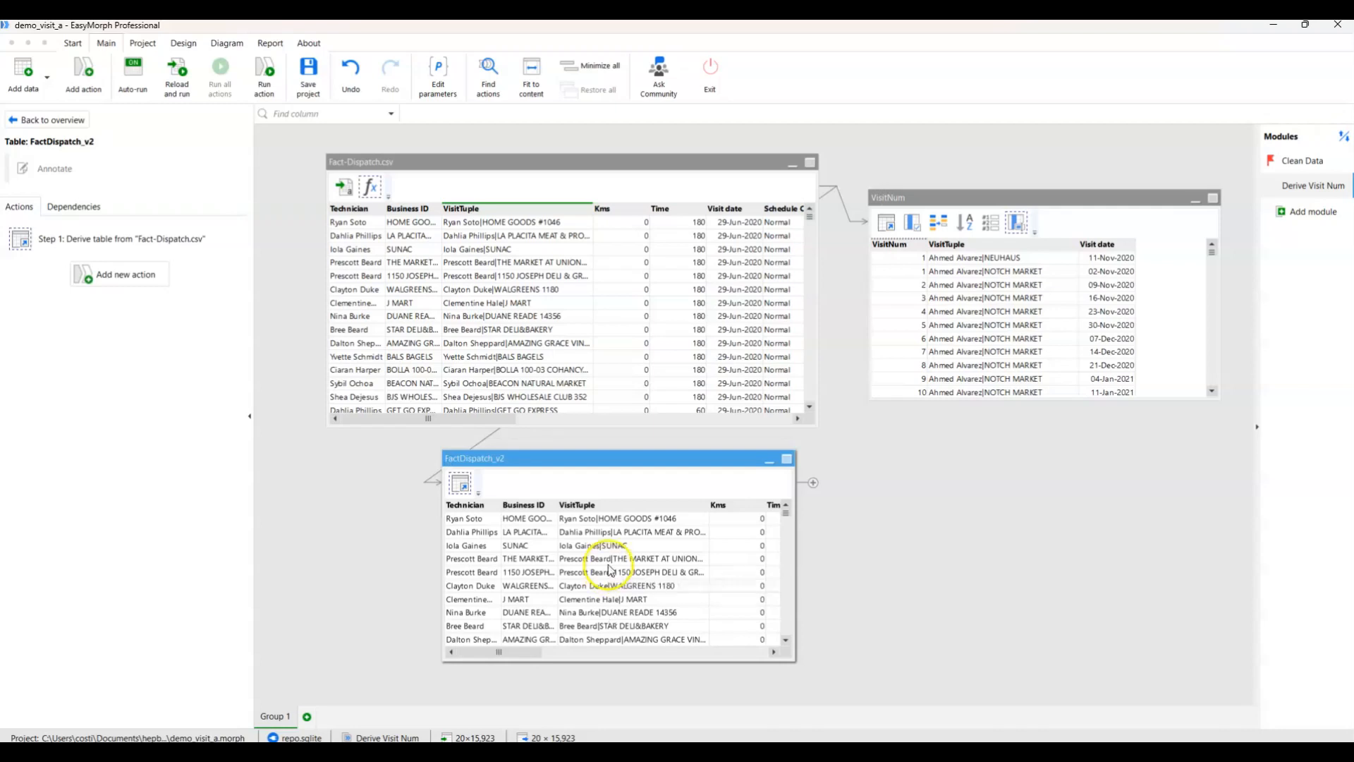
left_click_drag(566, 450, 602, 443)
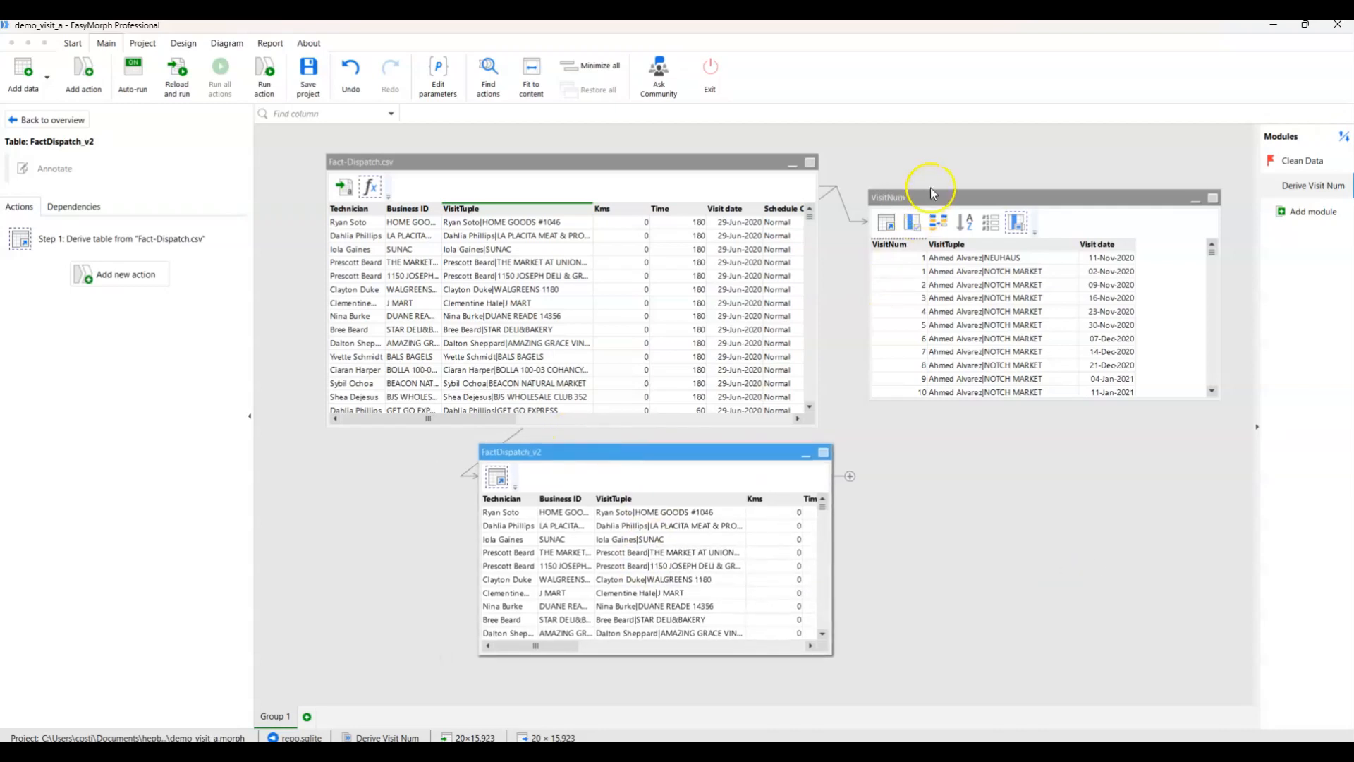
Add a Merge another table action to FactDispatch_v2 and choose VisitNum as the table to add columns from.
left_click(127, 272)
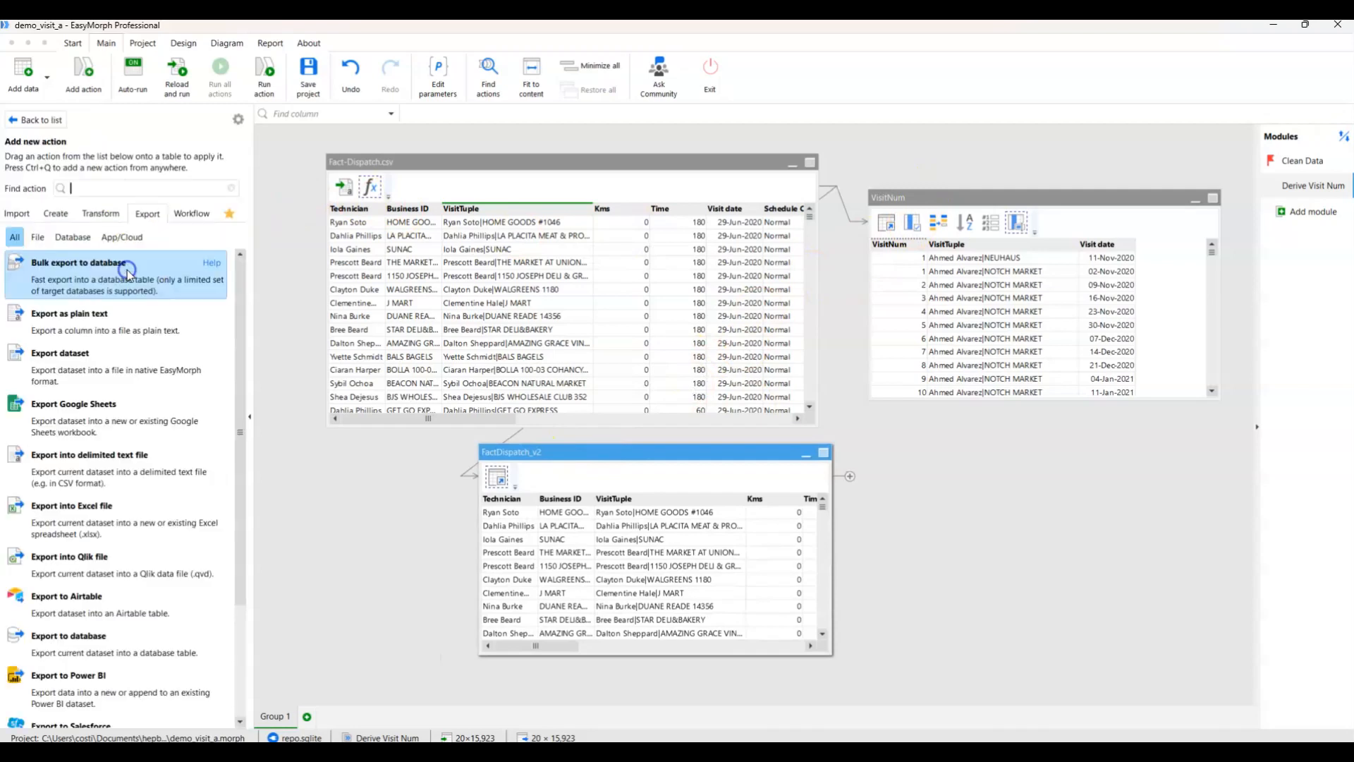
type("merg")
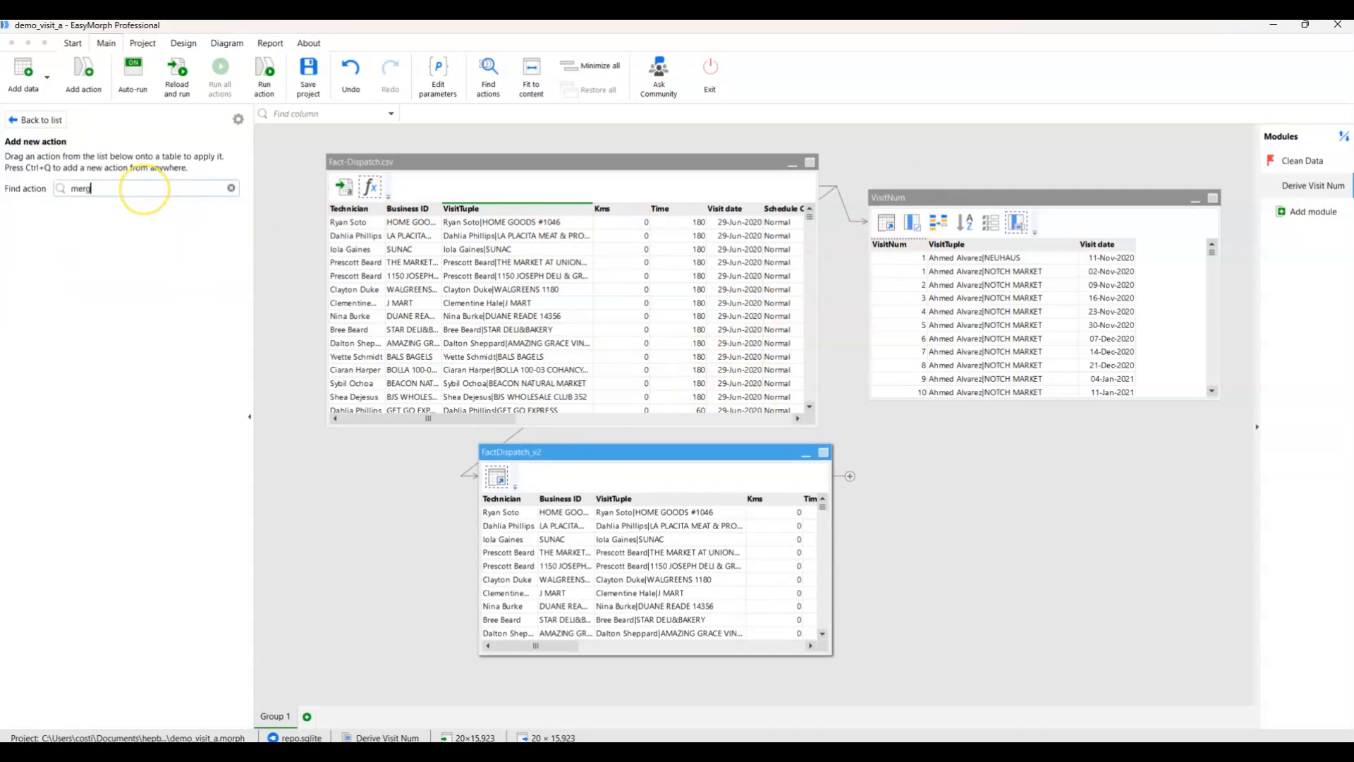
left_click(78, 360)
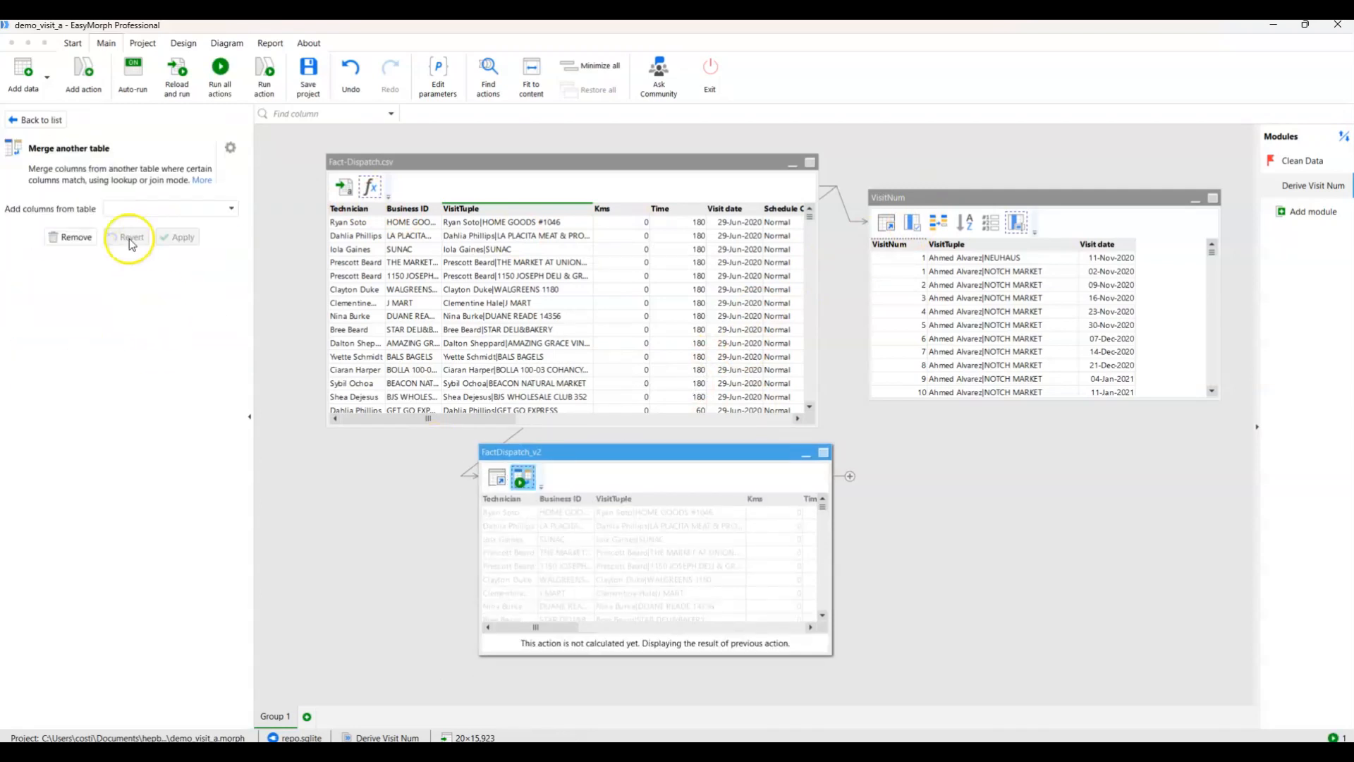
left_click(150, 210)
left_click(151, 276)
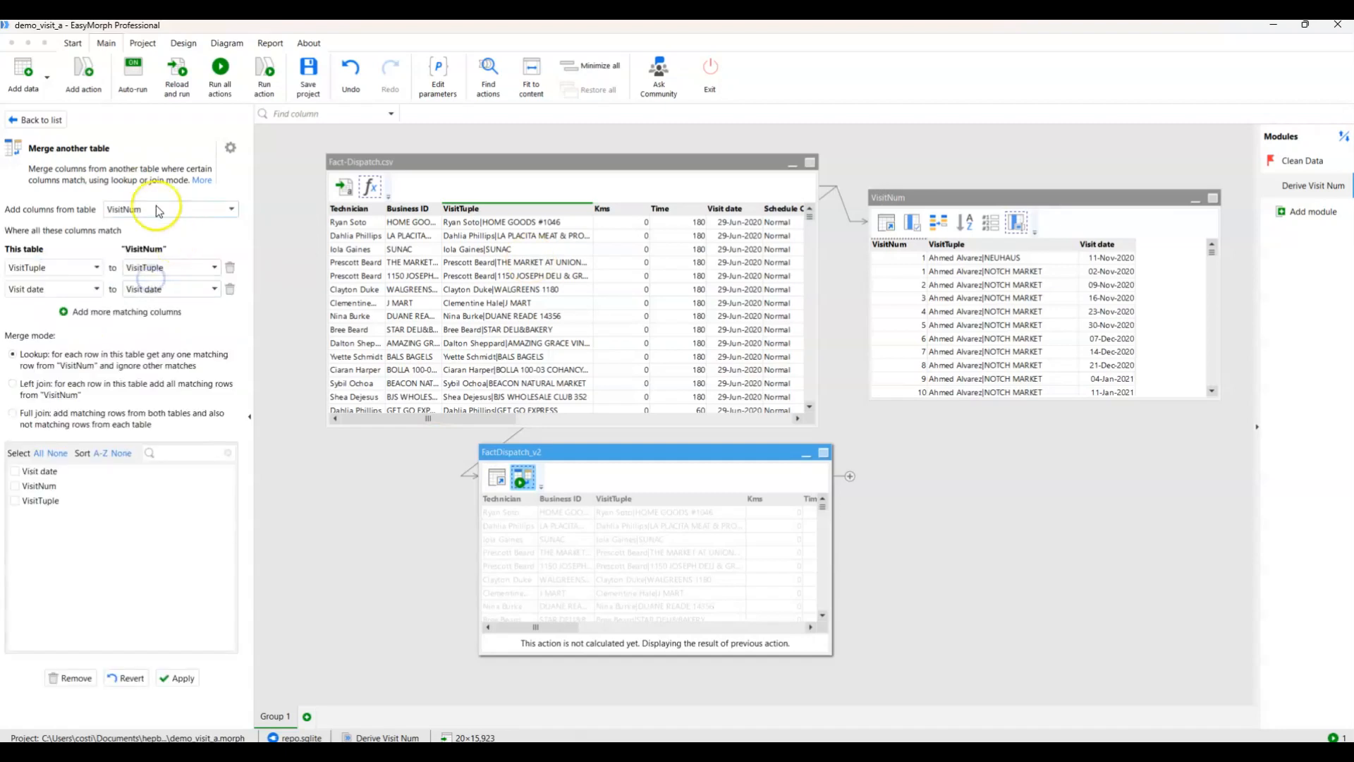
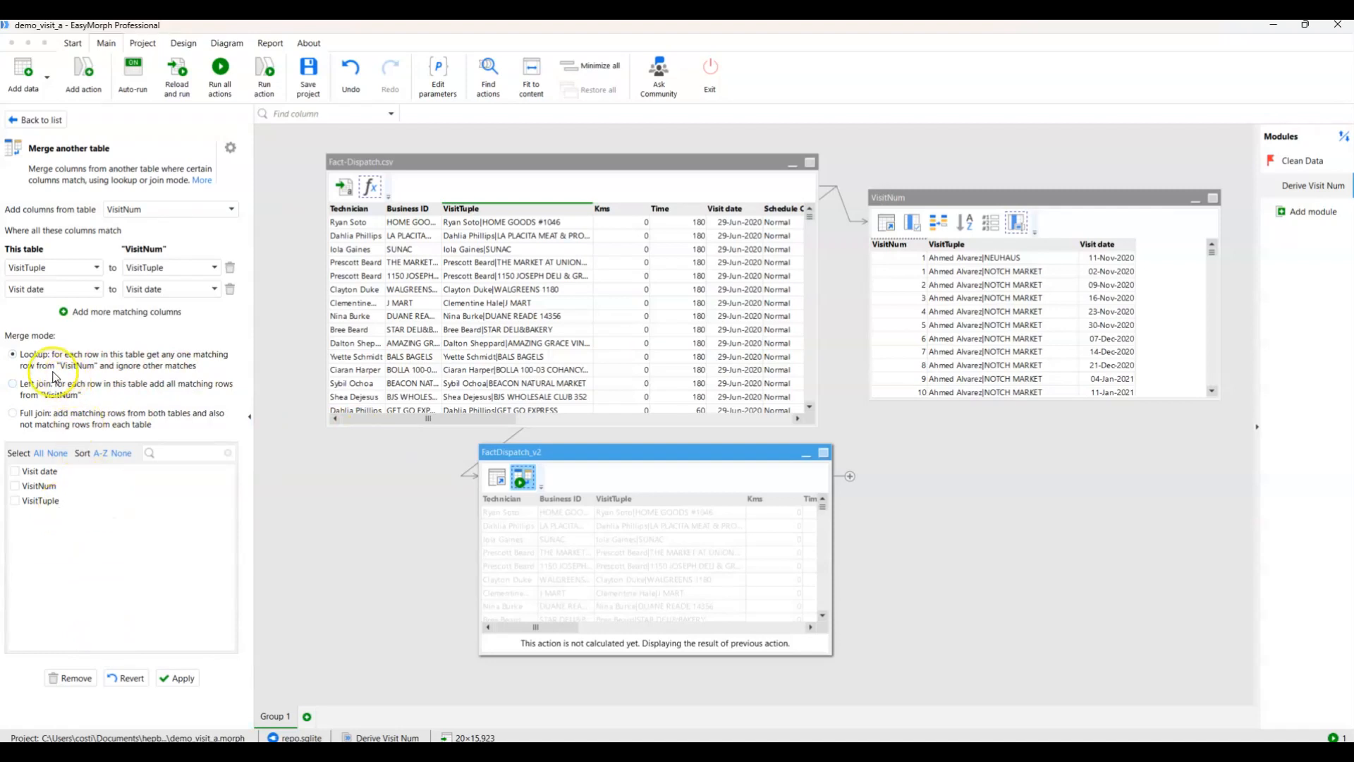
Merge only the VisitNum column into FactDispatch_v2 and reorder it to the Leftmost position, applying both actions.
left_click(14, 485)
left_click(175, 676)
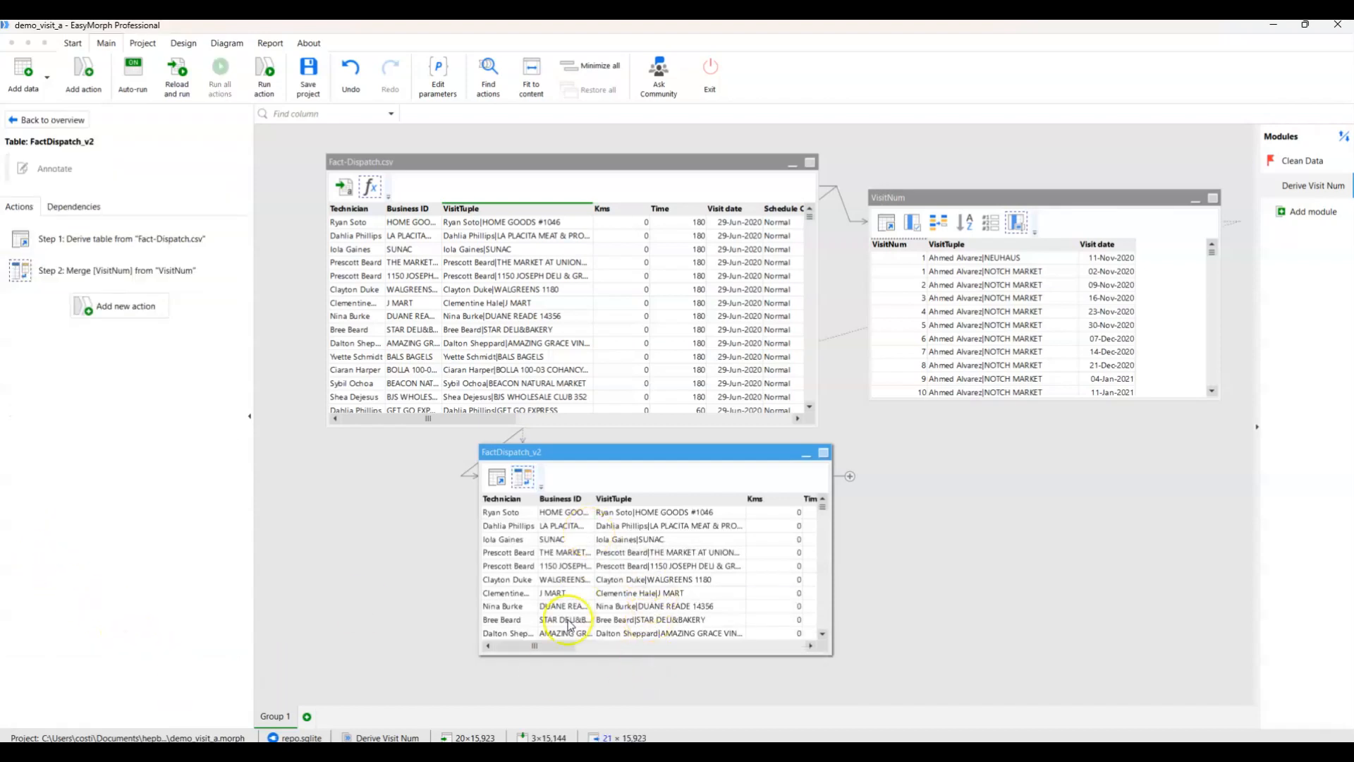
left_click_drag(544, 645, 781, 652)
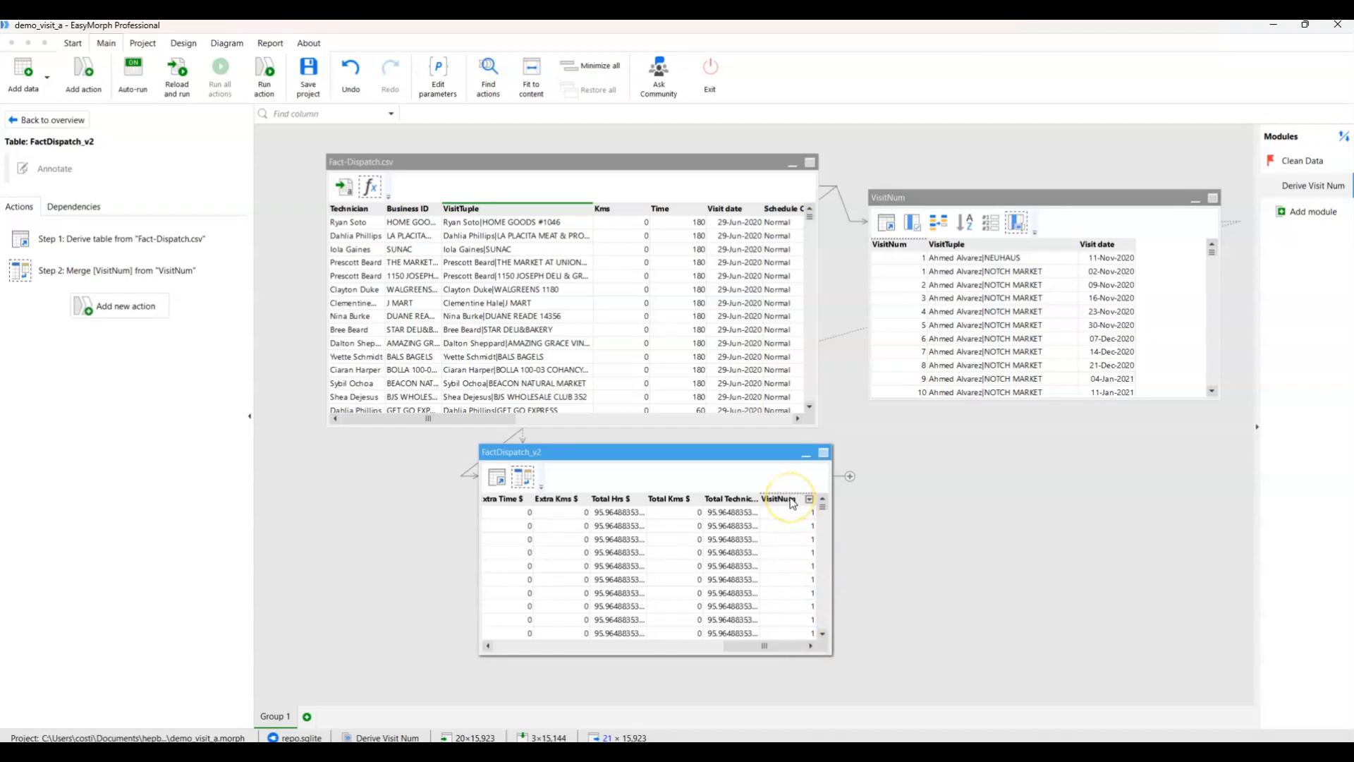
left_click_drag(791, 501, 656, 501)
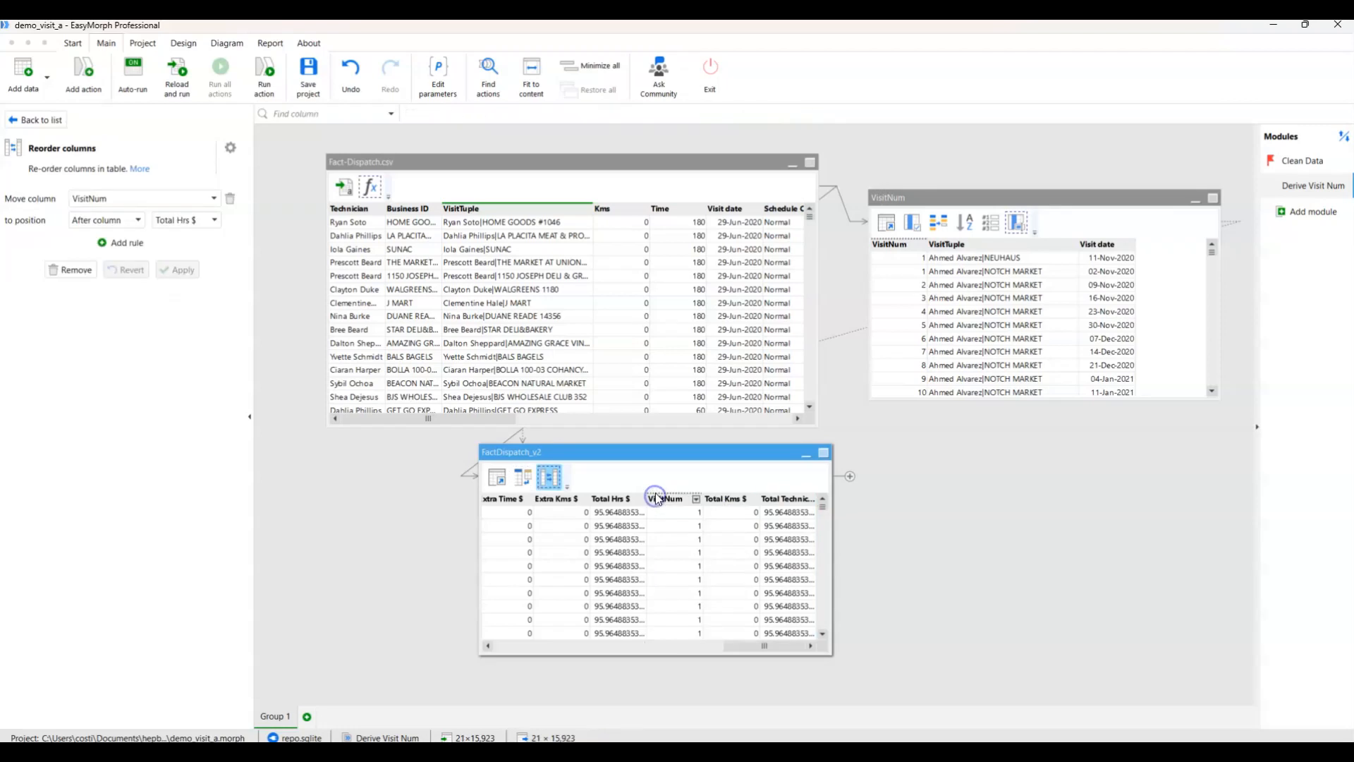
left_click(99, 220)
left_click(96, 251)
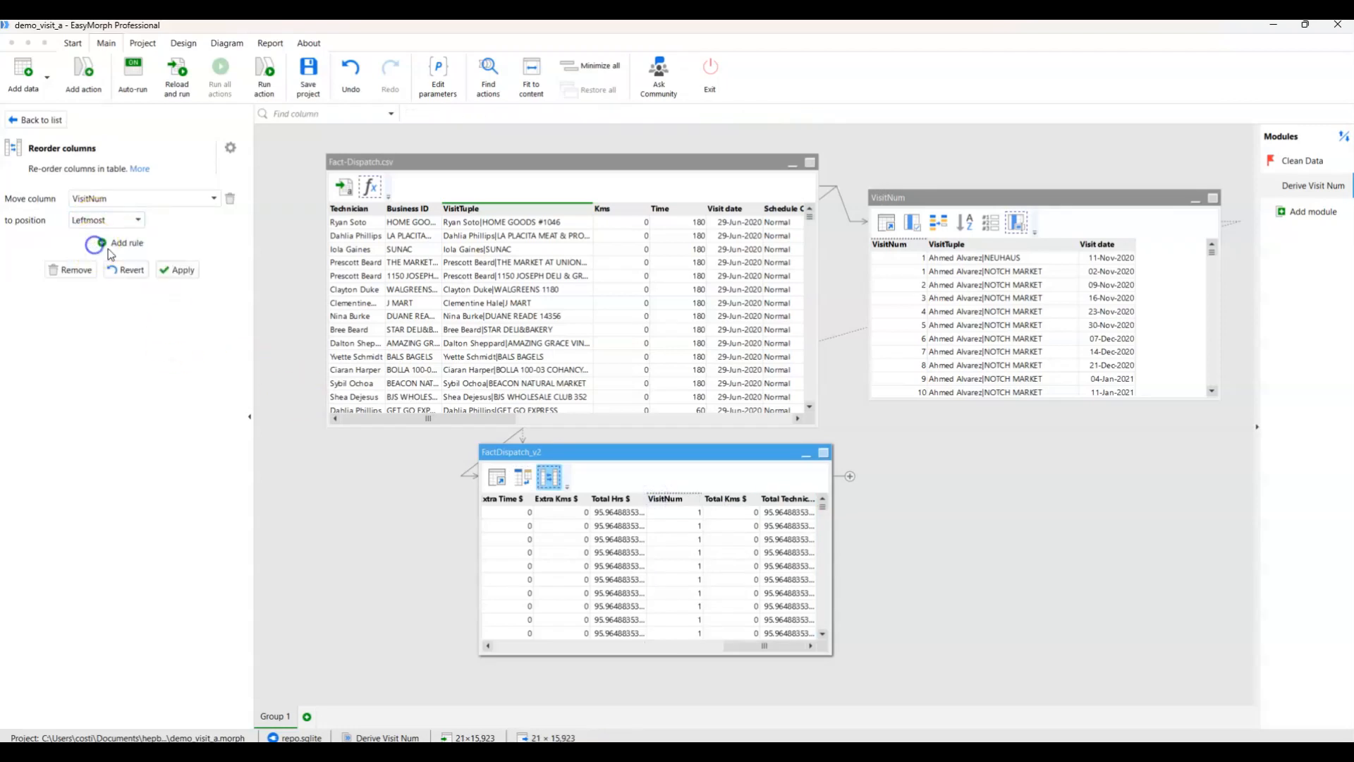
left_click(175, 270)
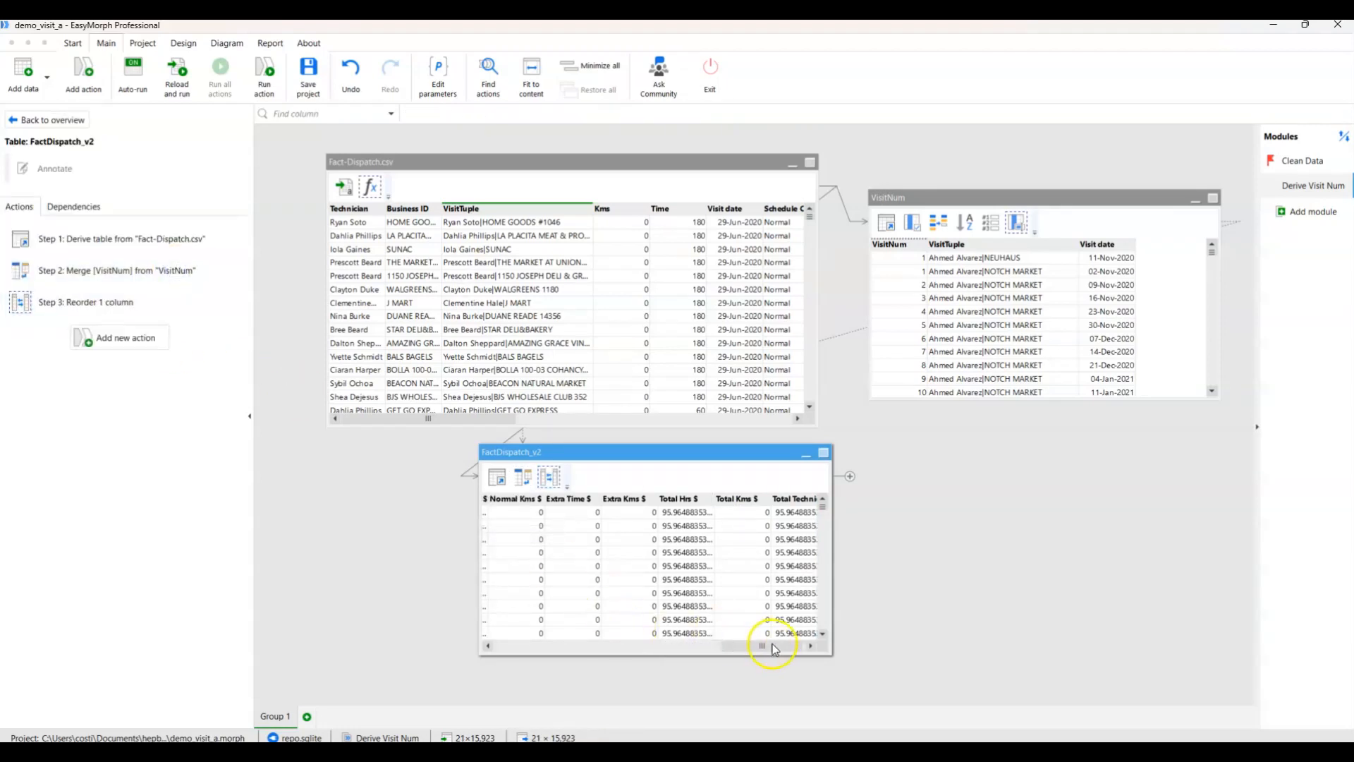
Reposition the FactDispatch_v2 table further right beneath Fact-Dispatch.csv.
left_click_drag(764, 646, 530, 646)
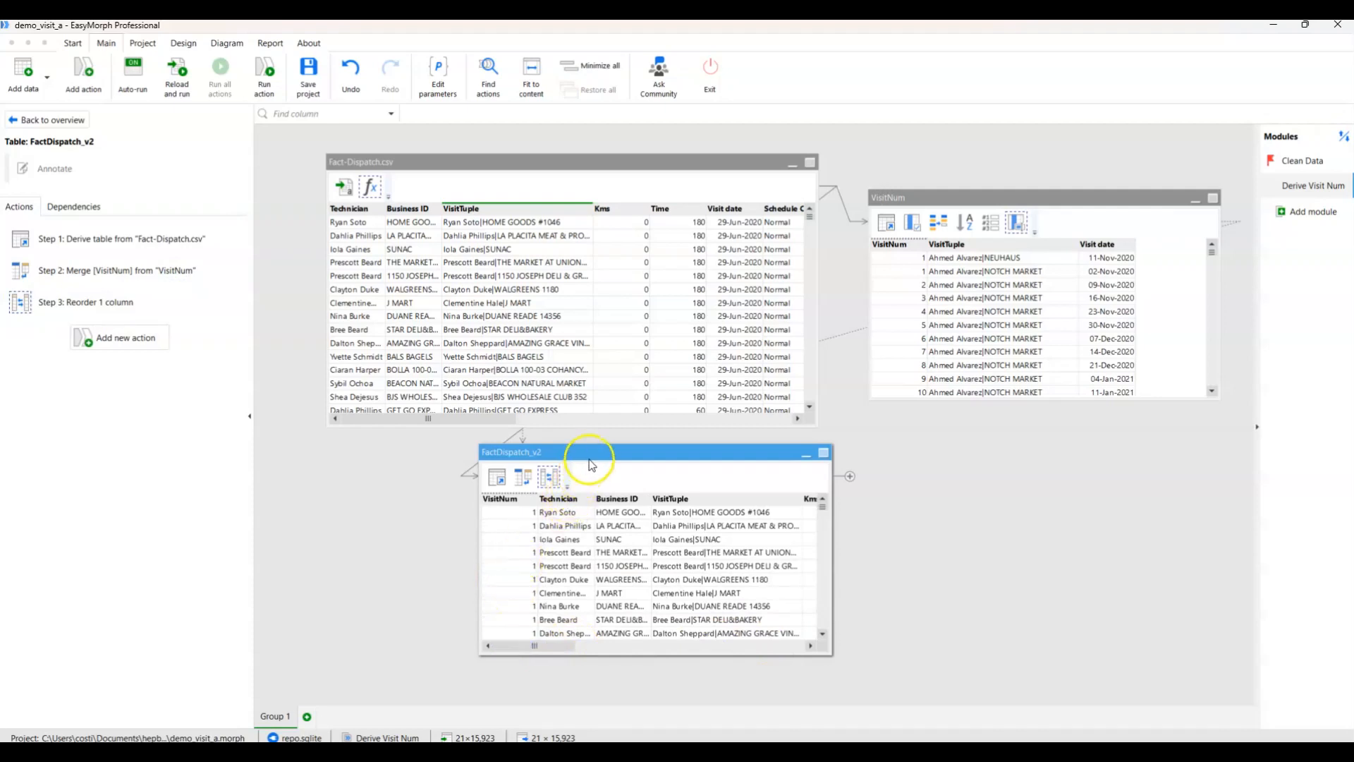
left_click_drag(593, 453, 638, 452)
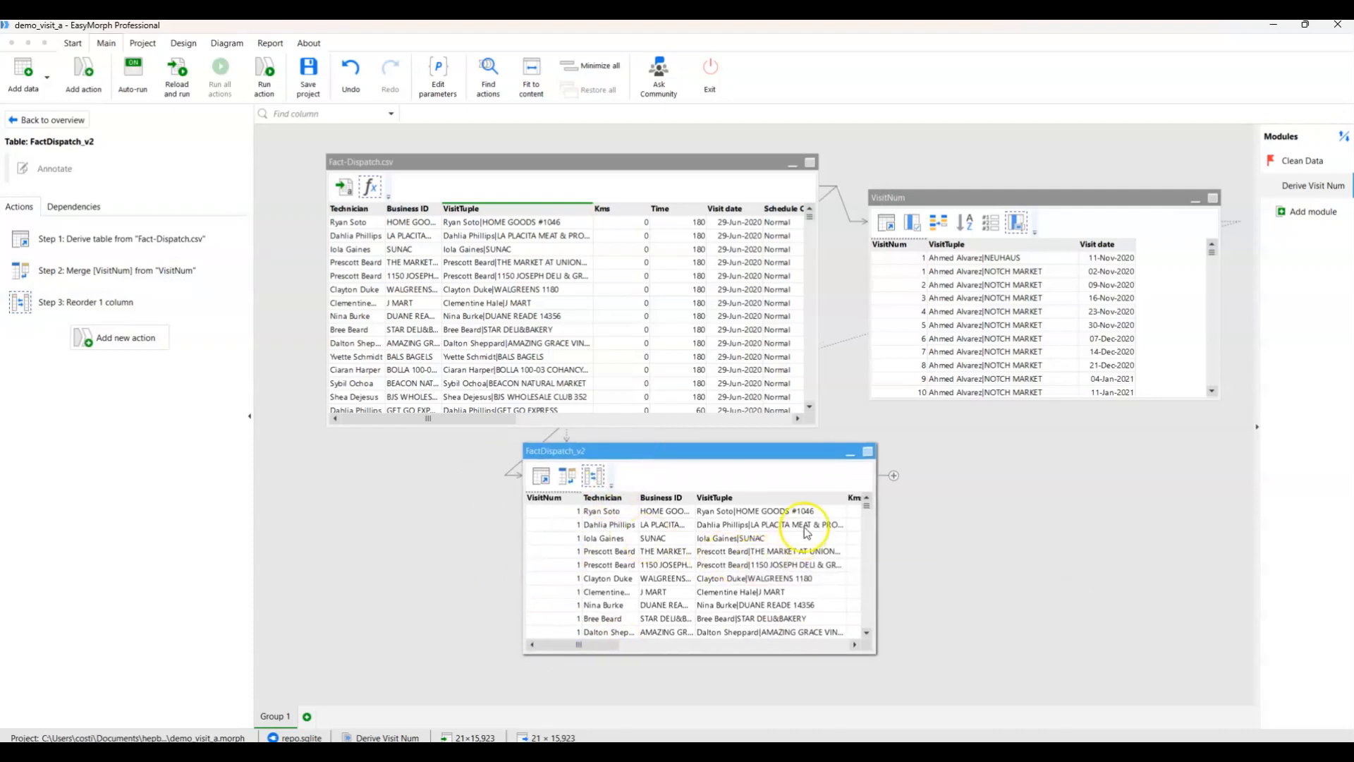
left_click_drag(770, 451, 808, 454)
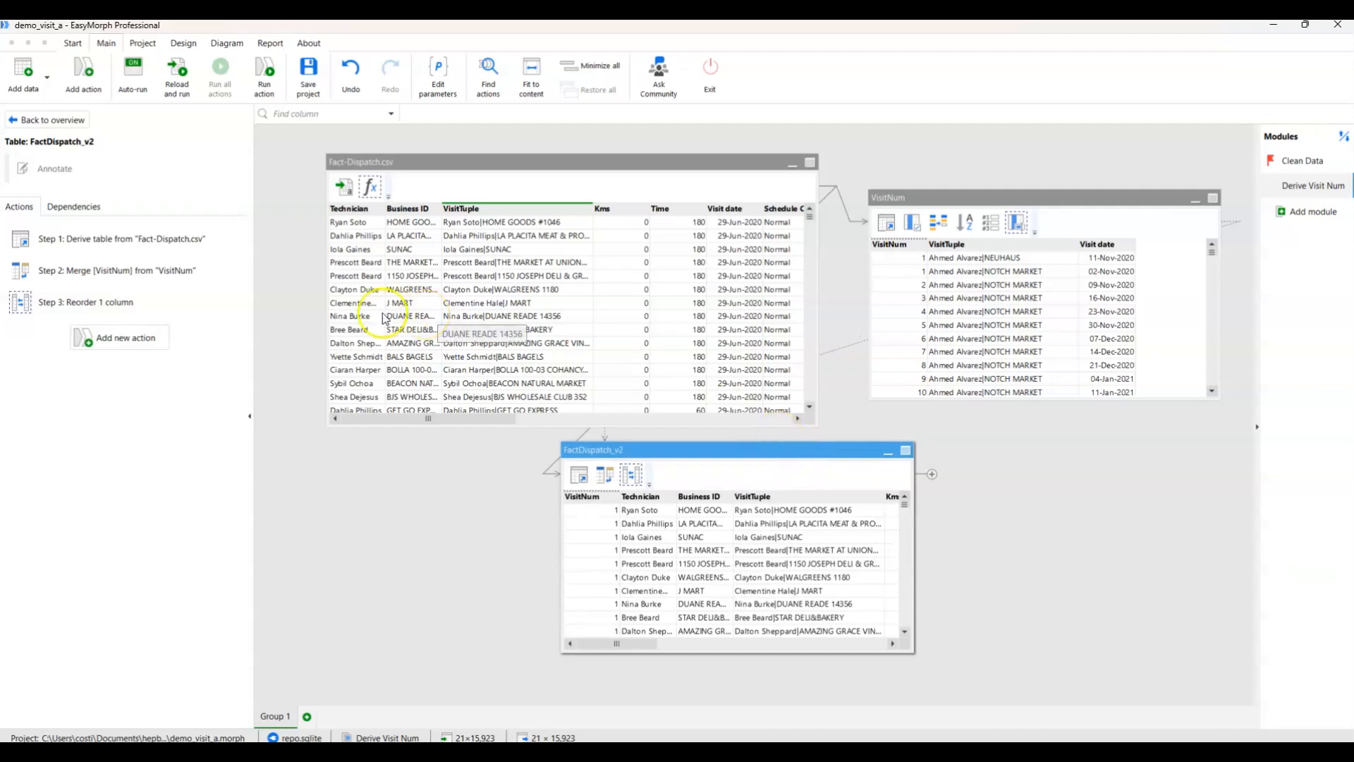
Add an Export into delimited text file action to FactDispatch_v2, with Fact-Dispatch_v2.csv on the Desktop as the target file.
left_click(120, 337)
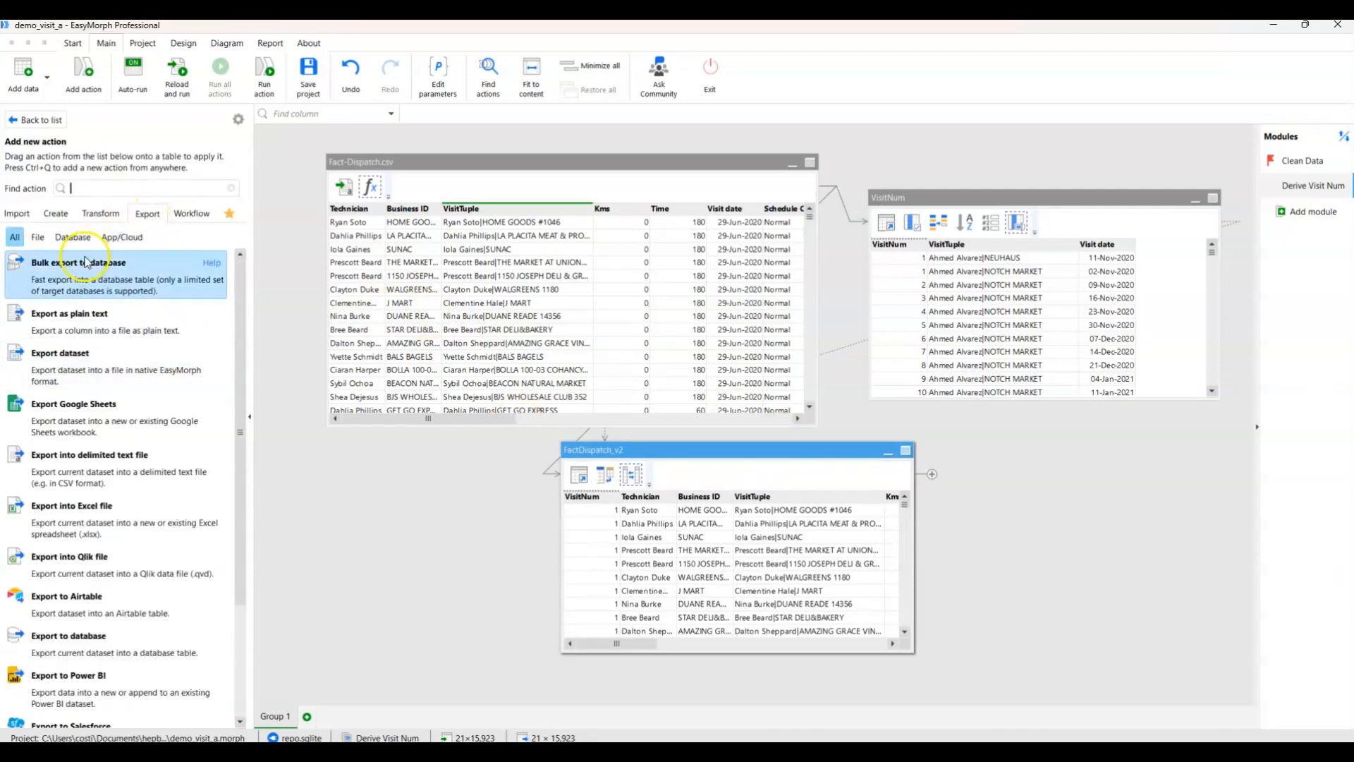
double_click(101, 467)
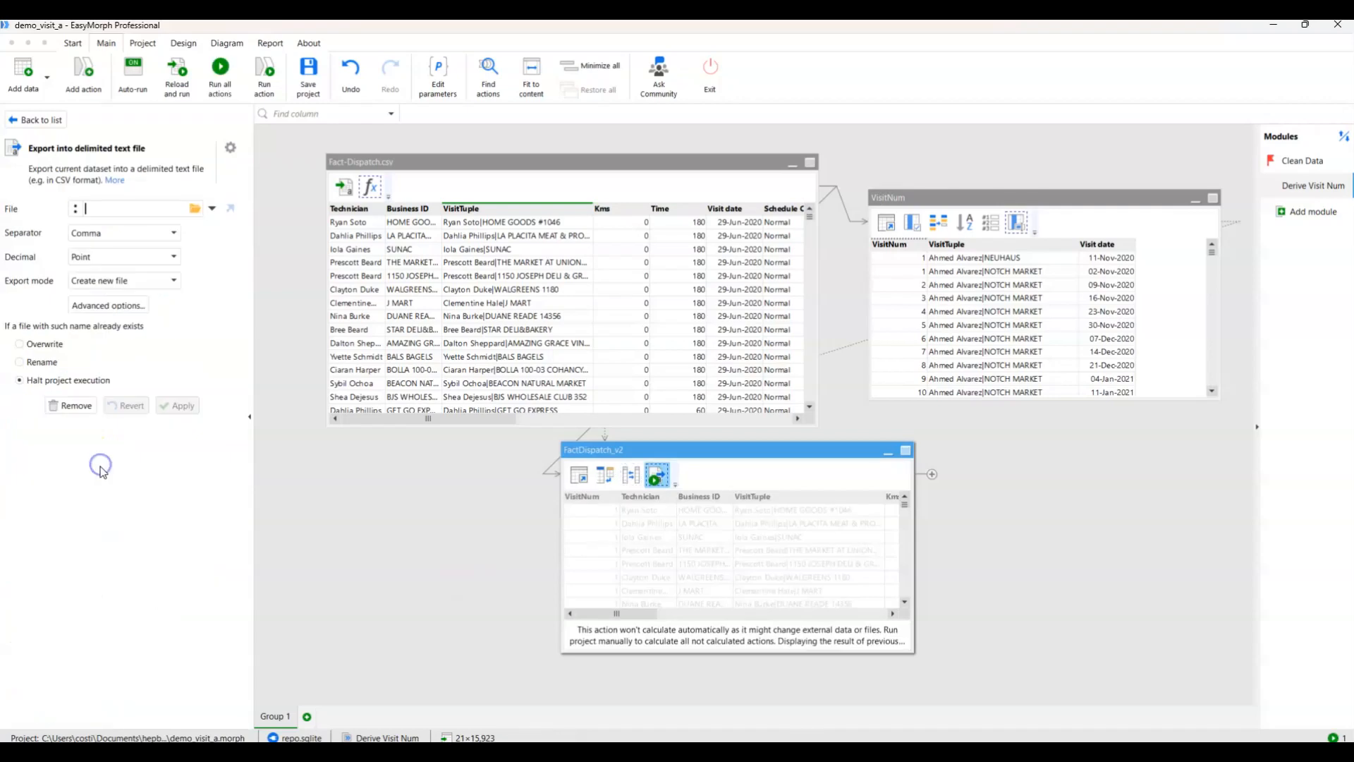
left_click(195, 208)
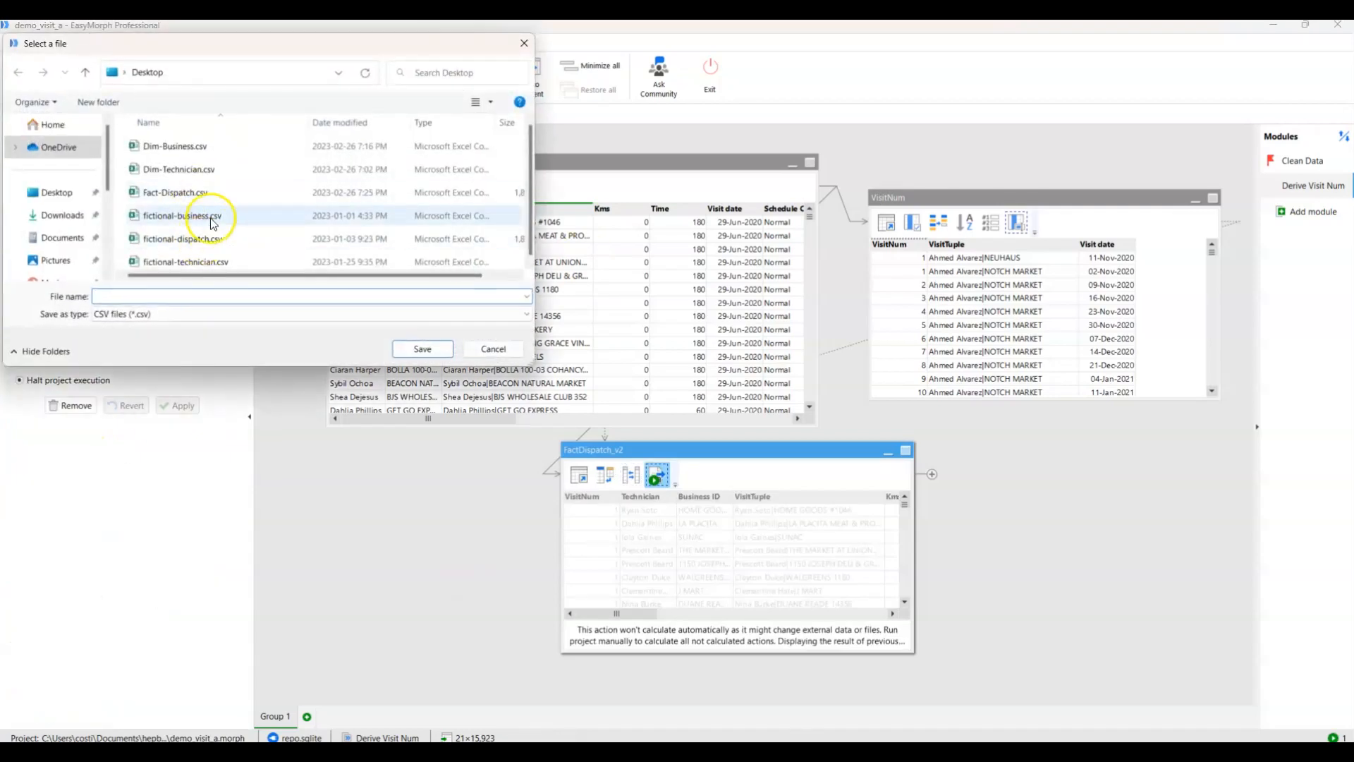
left_click(191, 191)
left_click(164, 296)
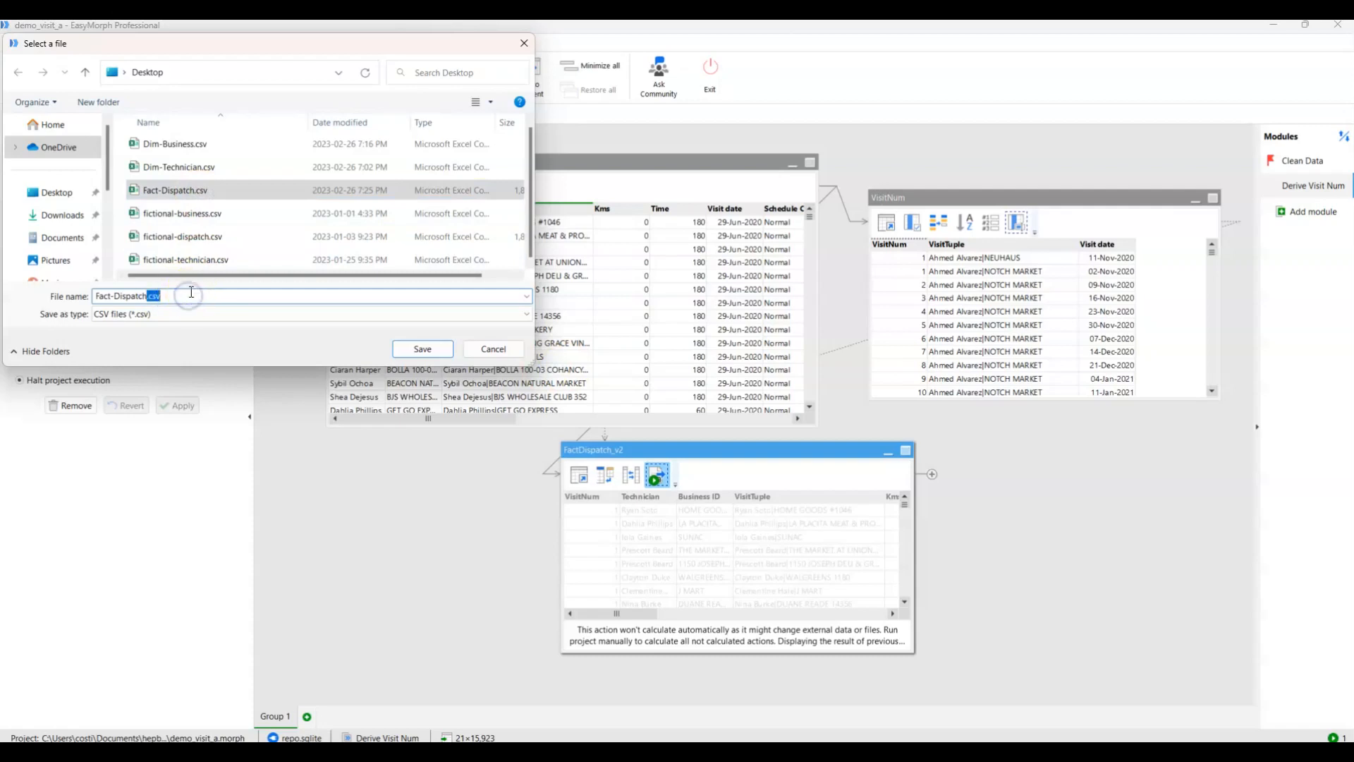
type("_v2")
left_click(399, 349)
Set the export to overwrite an existing file, apply it and run the export action.
left_click(56, 344)
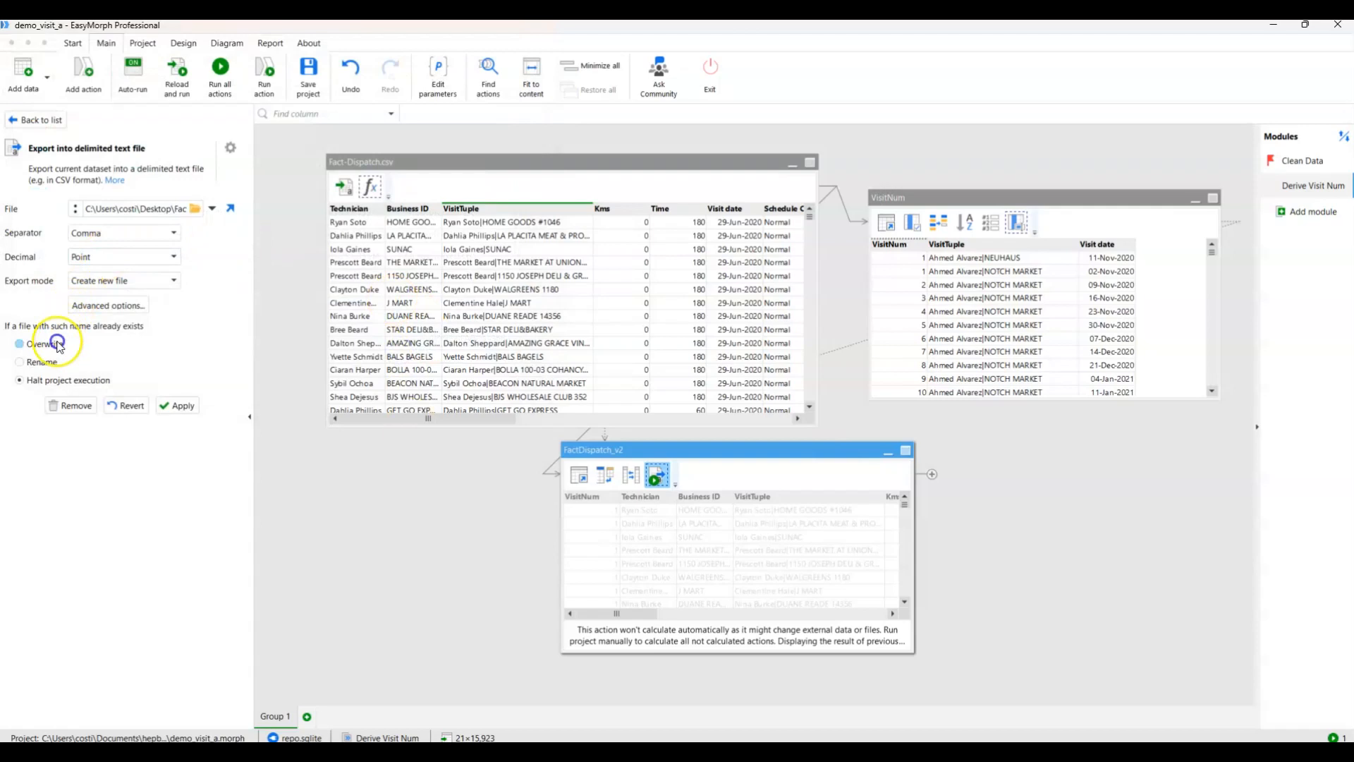
left_click(182, 408)
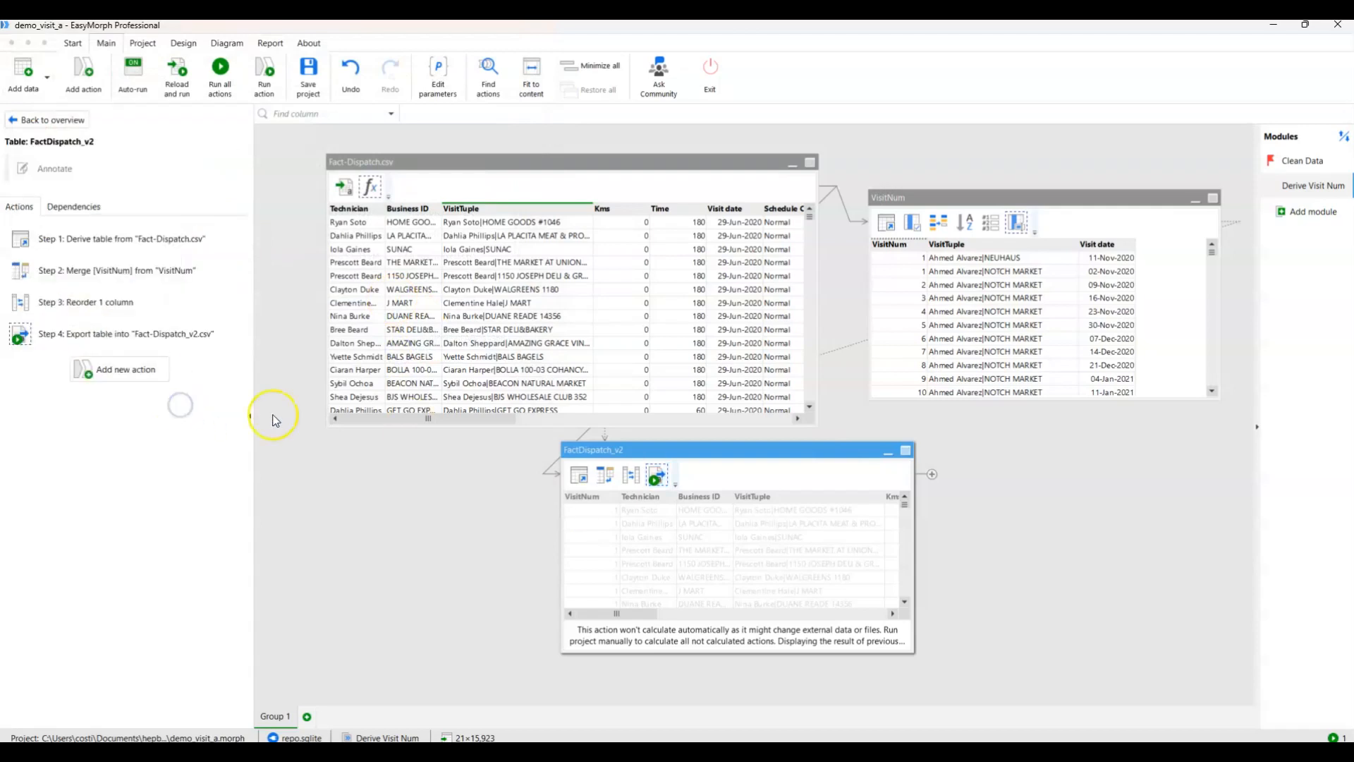
left_click(264, 74)
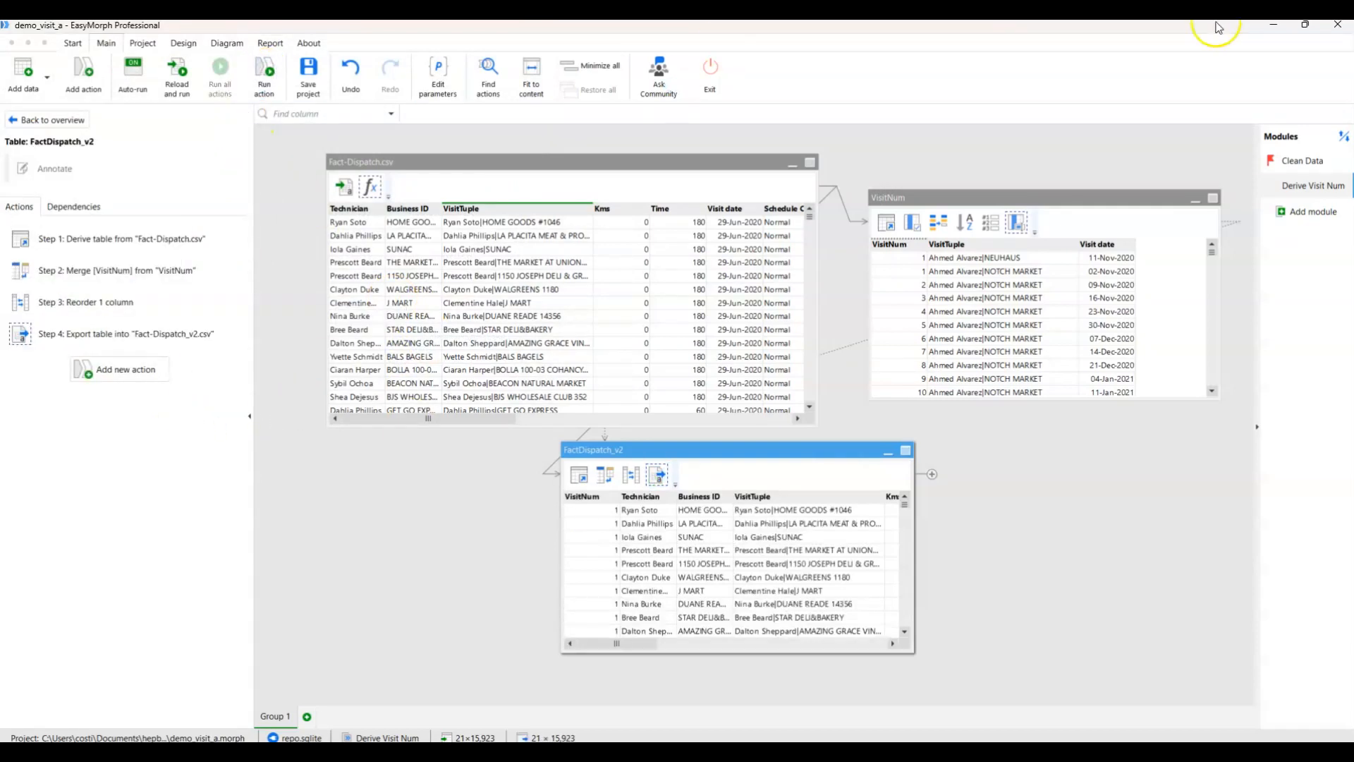
Open the exported Fact-Dispatch_v2.csv from the desktop in Excel and turn on filtering for its header row.
left_click(1269, 26)
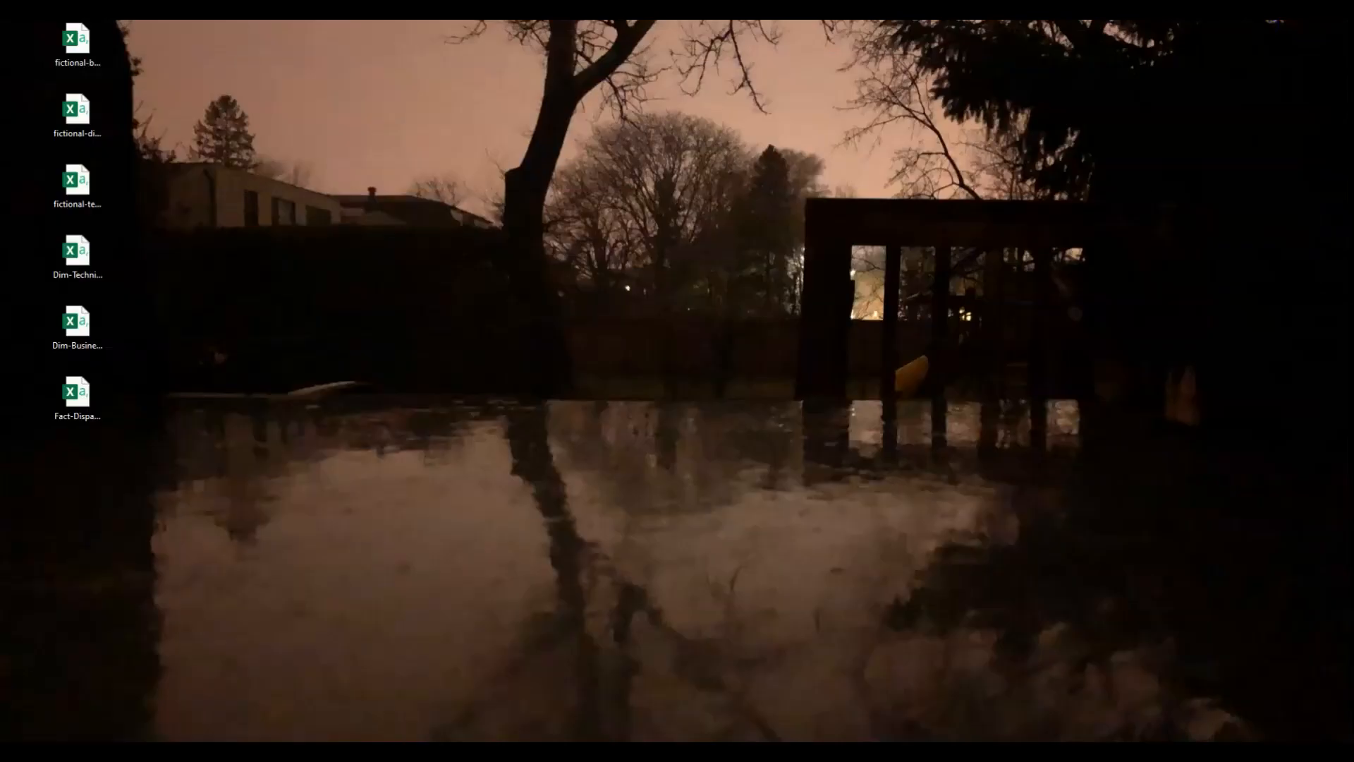
left_click_drag(0, 151, 86, 467)
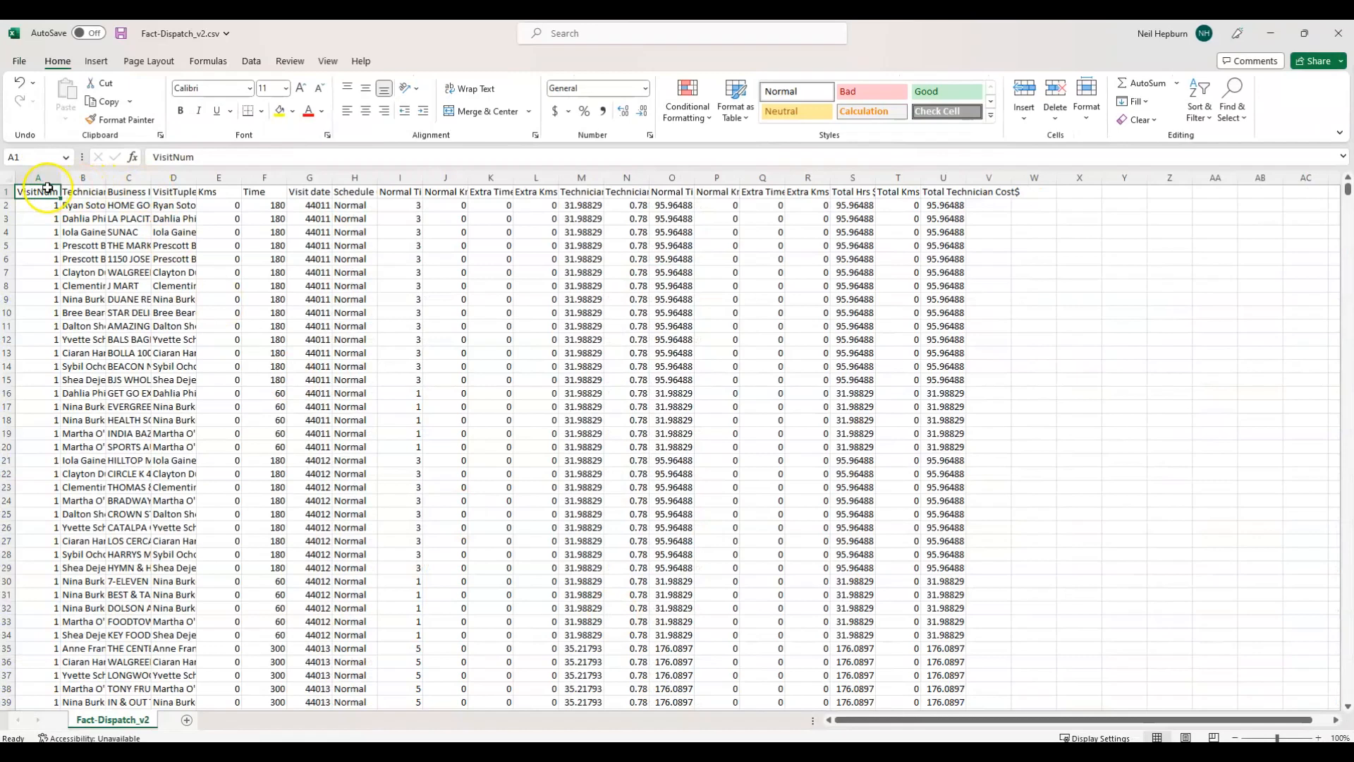
left_click(290, 61)
left_click(255, 63)
left_click(492, 99)
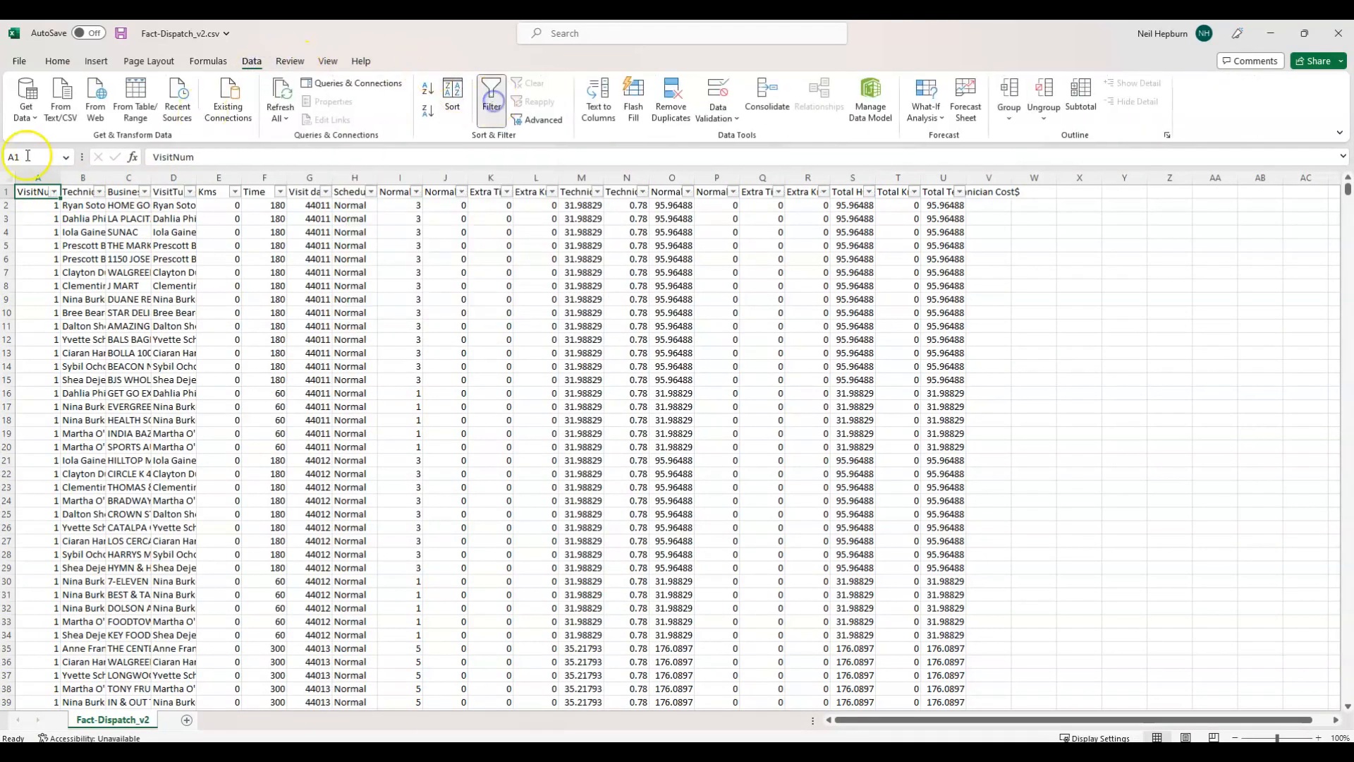
Filter the Technician column to only the first listed technician and sort the rows by Business ID from A to Z.
left_click(98, 192)
left_click(62, 358)
left_click(74, 371)
left_click(96, 490)
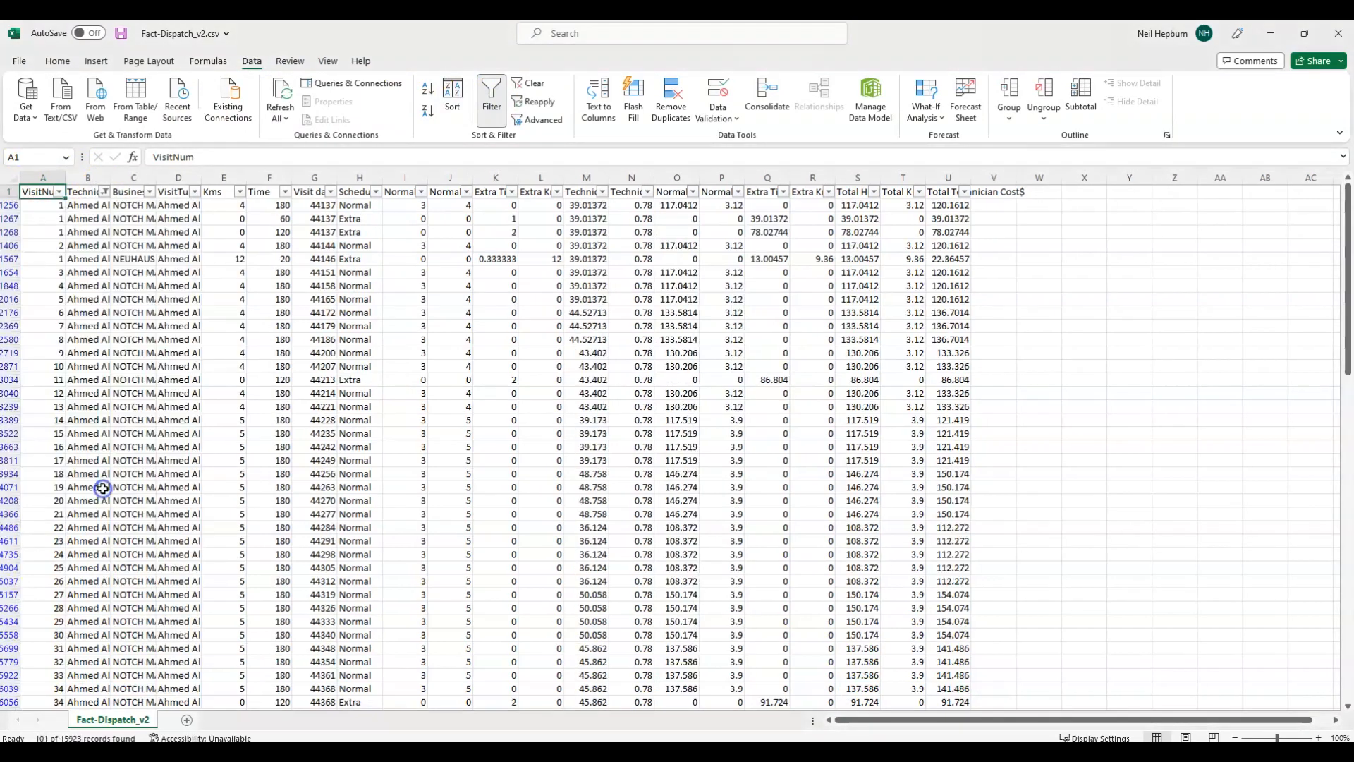
left_click(150, 192)
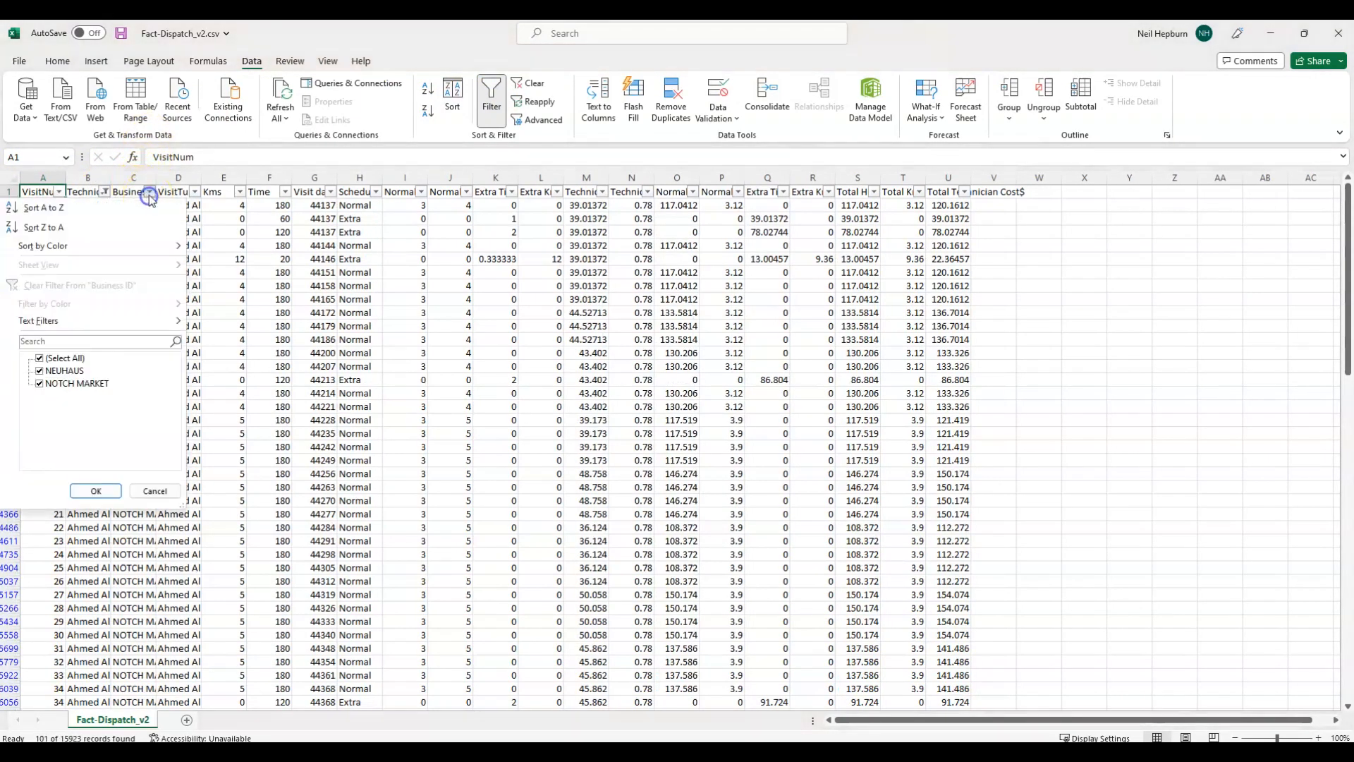
left_click(71, 206)
Format the whole Visit date column with the Date number category.
left_click(315, 177)
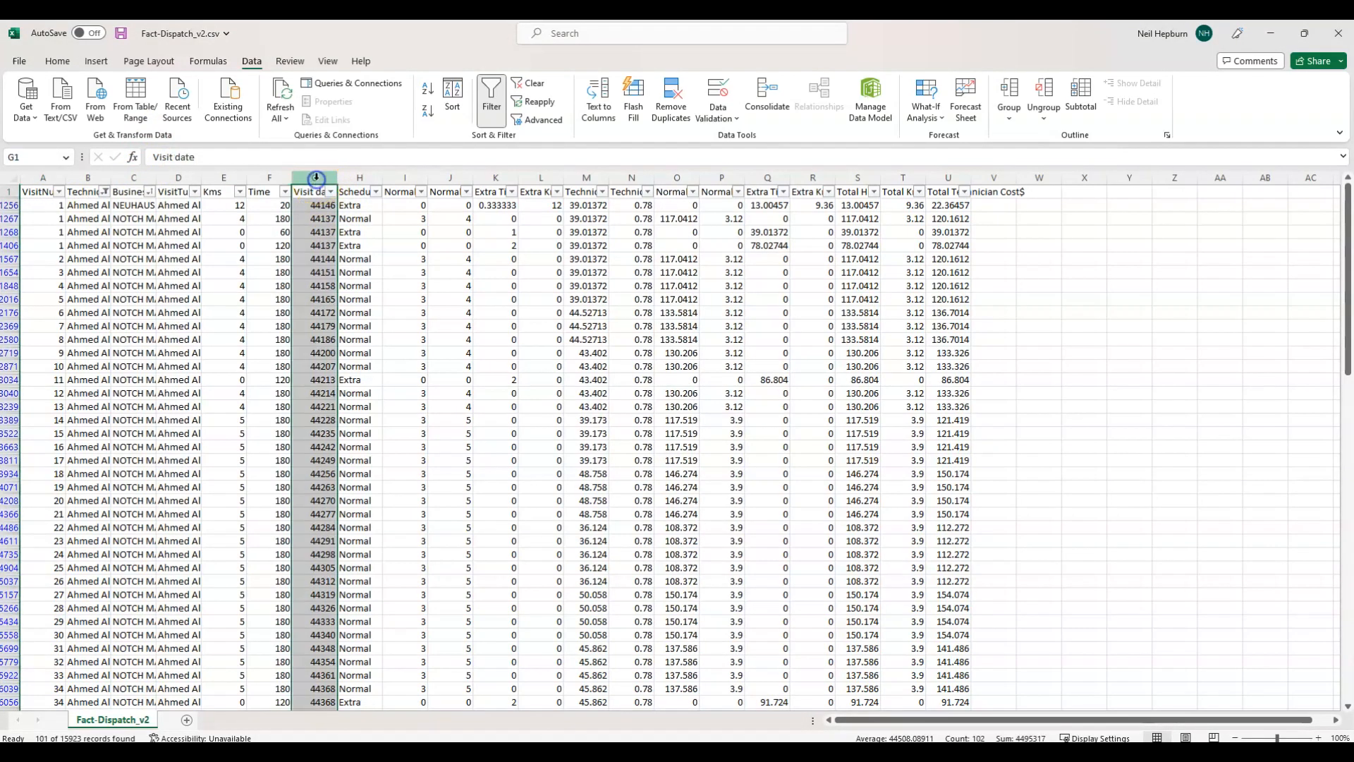
right_click(316, 179)
left_click(374, 382)
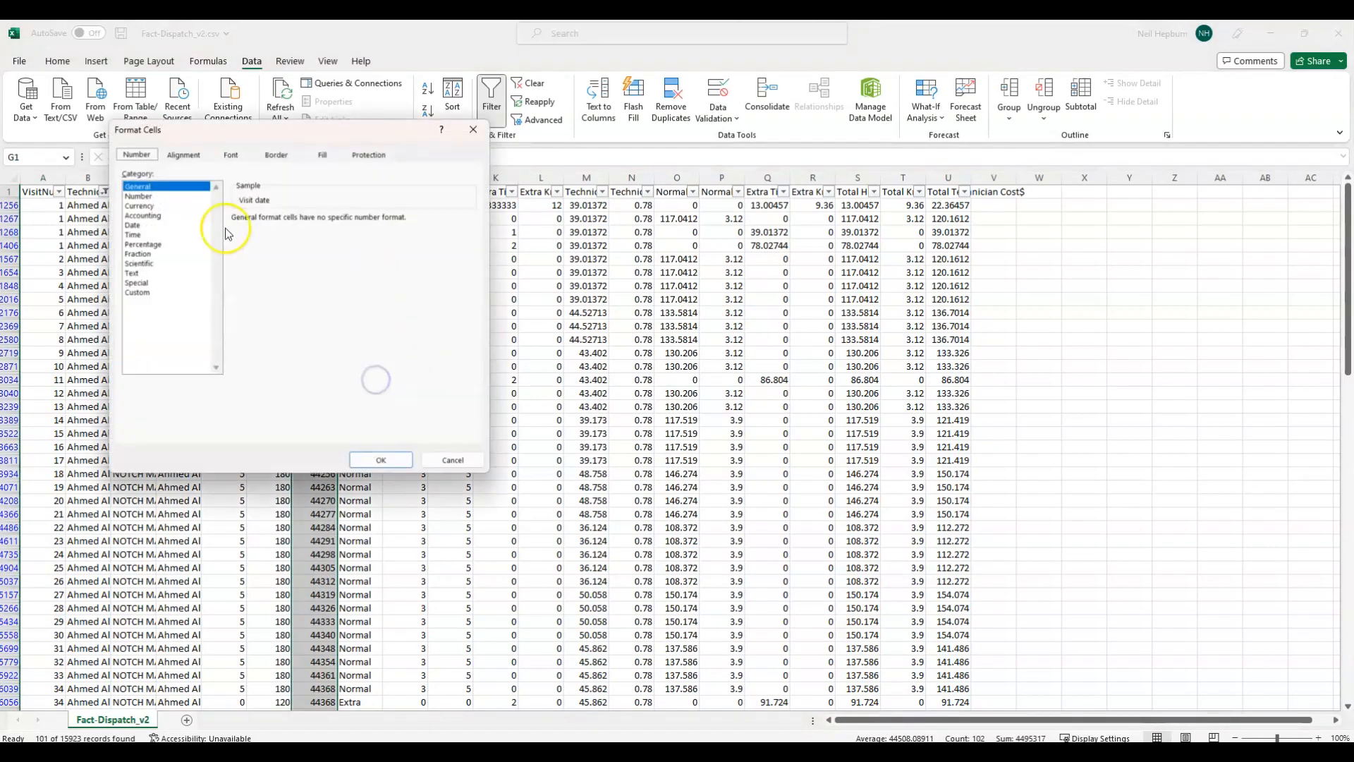
left_click(134, 225)
left_click(377, 460)
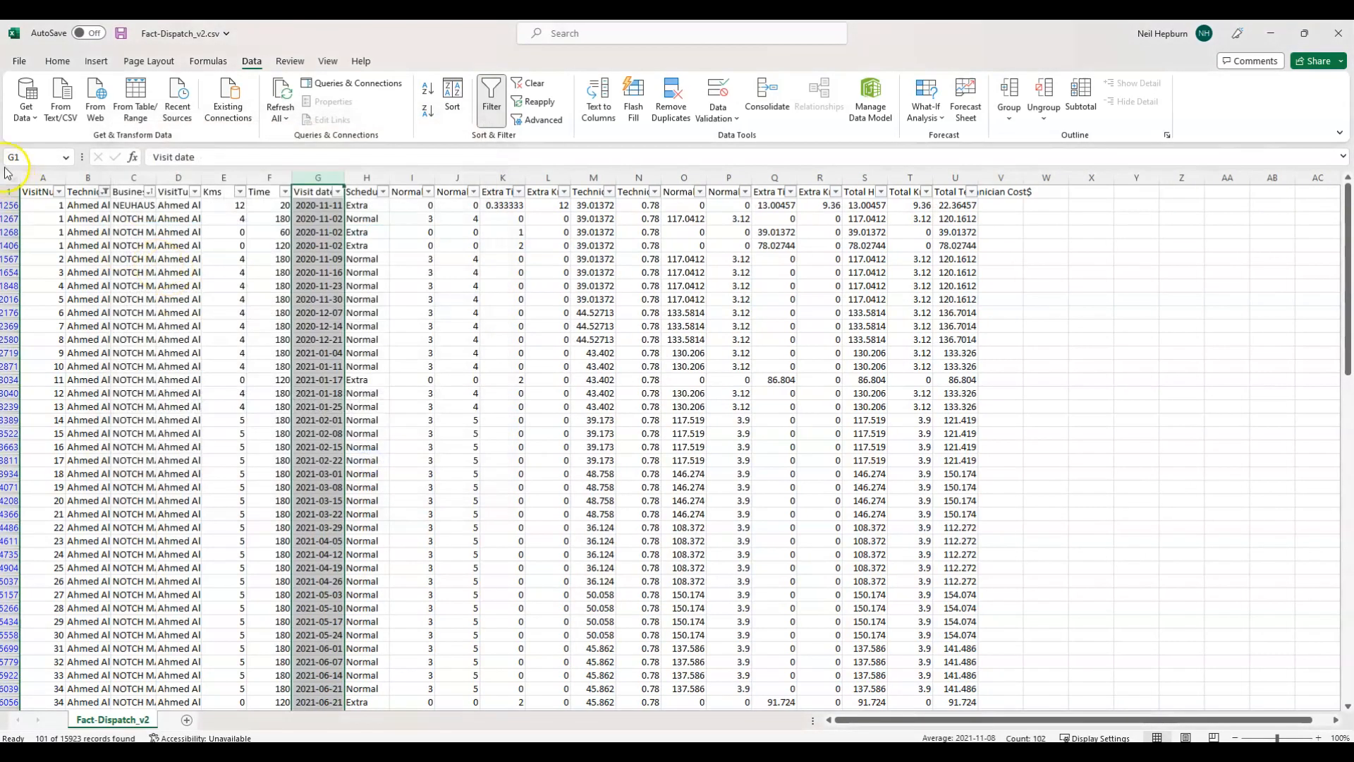
Autofit the width of all columns in the sheet to their contents.
left_click(12, 176)
double_click(60, 177)
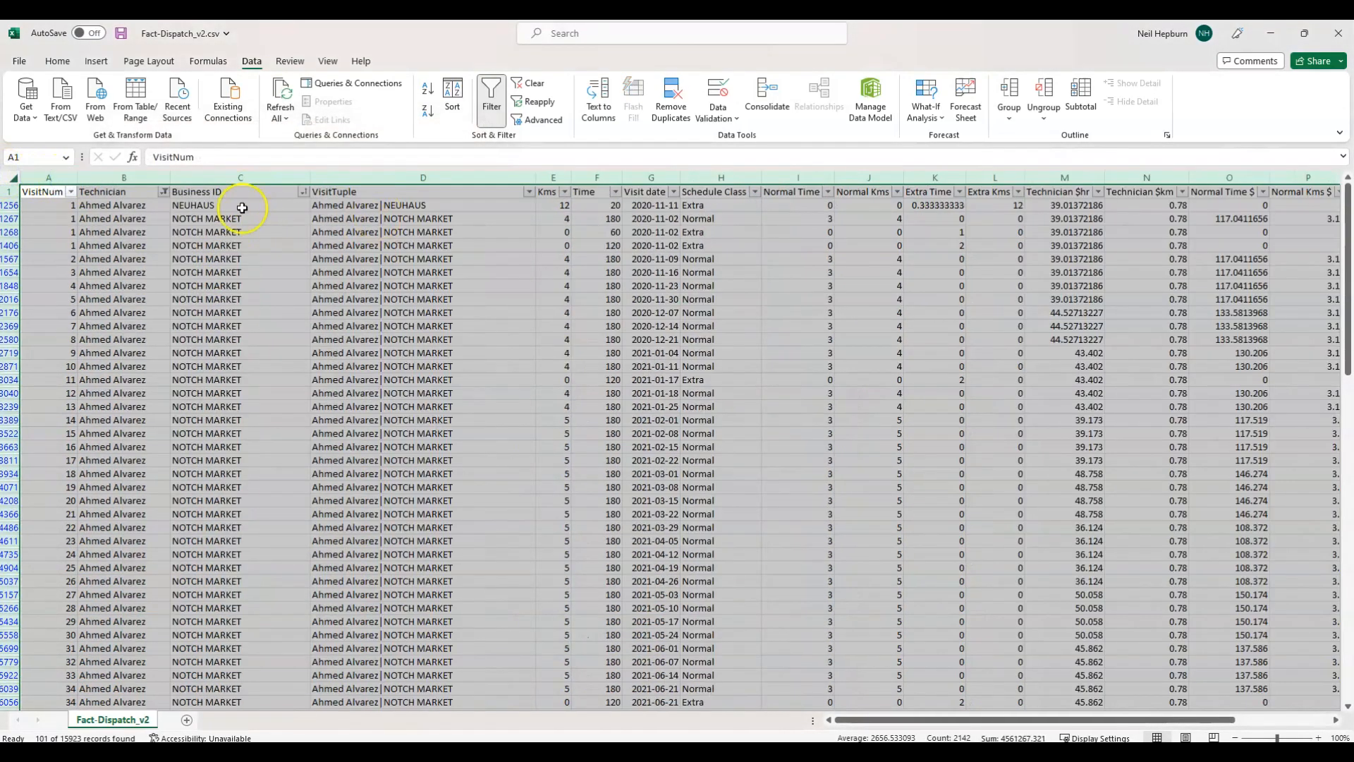
left_click(138, 232)
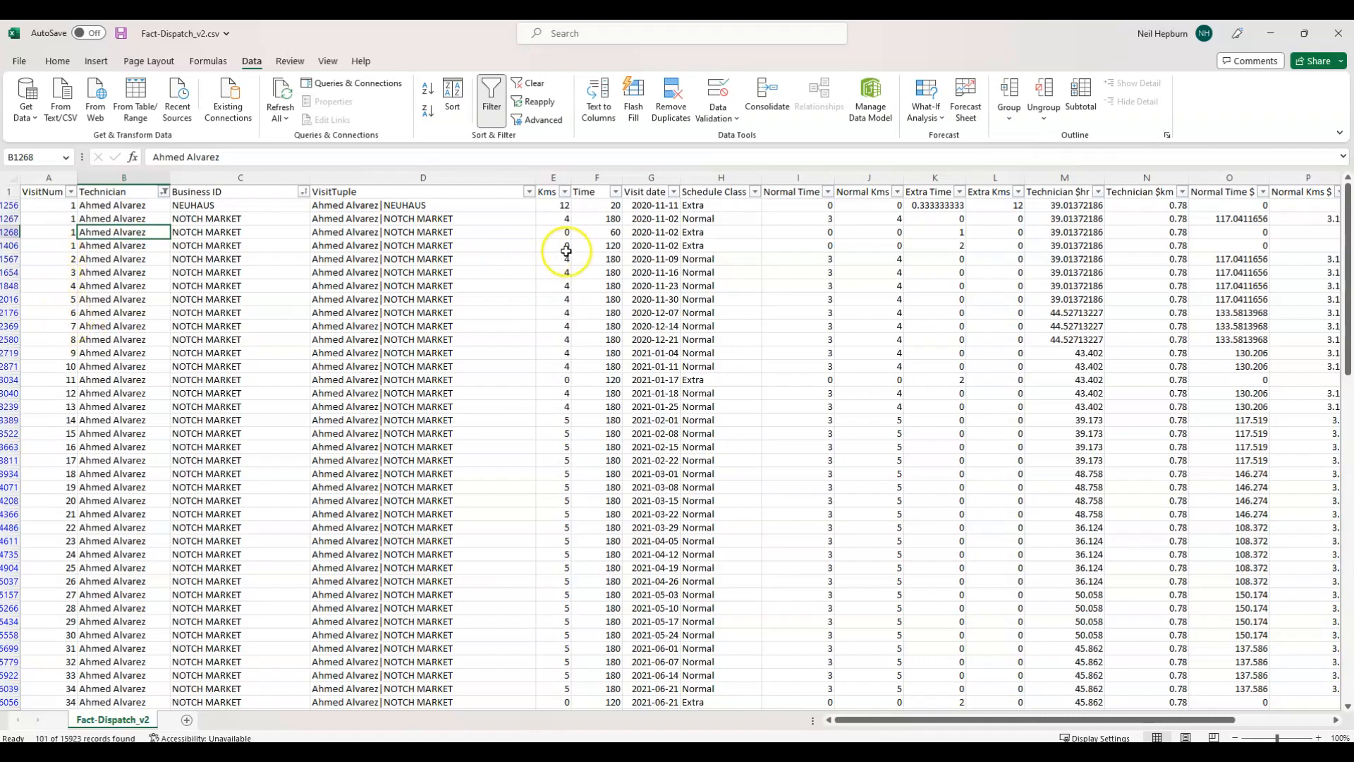
Switch back to the EasyMorph project, add a new module and name it Analyze Visits.
left_click(1270, 34)
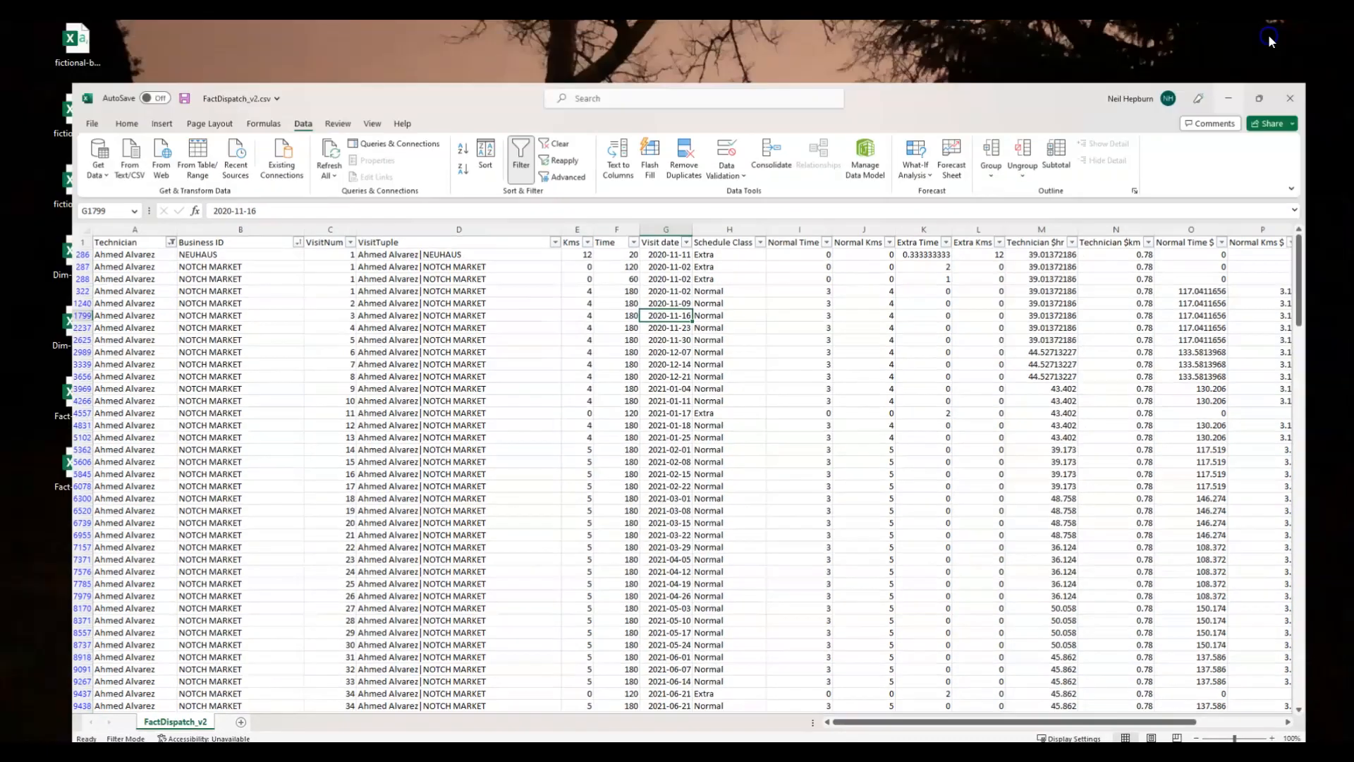
left_click(1271, 33)
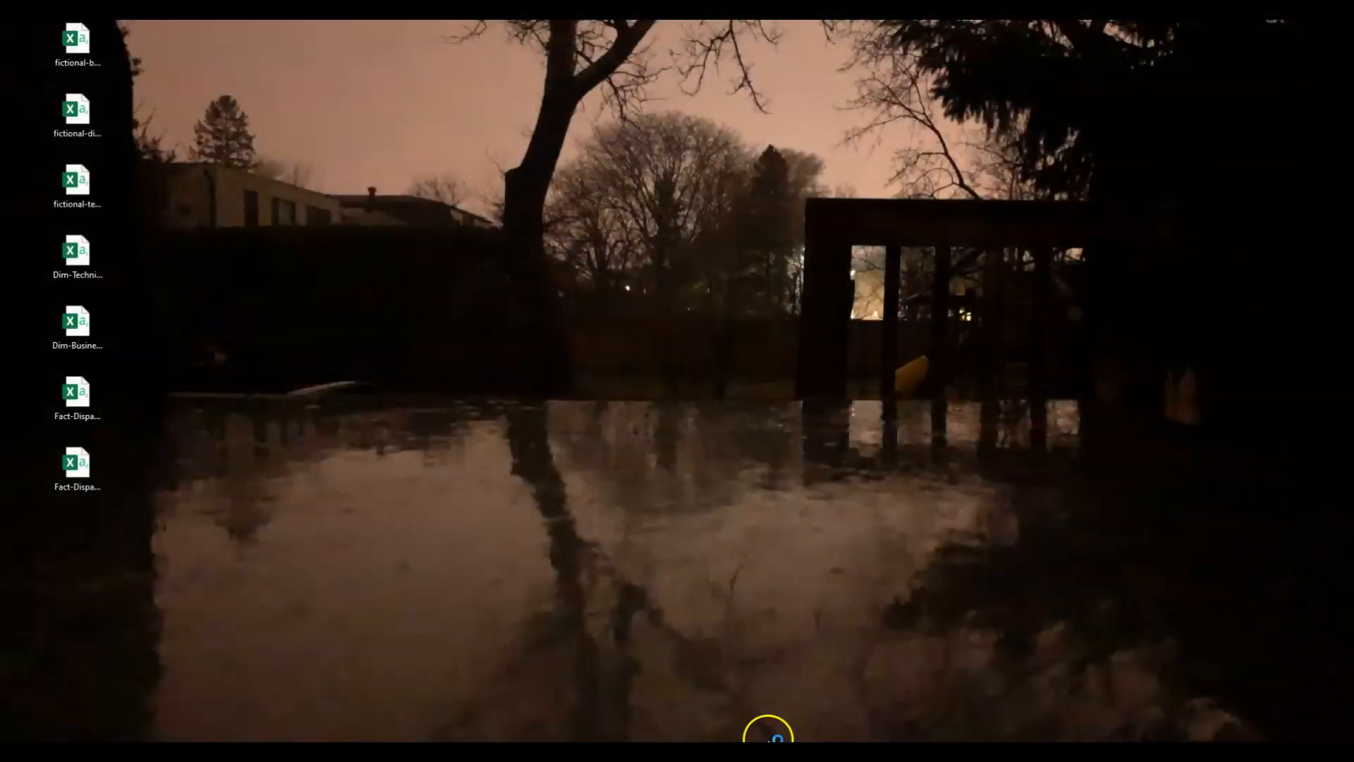
left_click(733, 751)
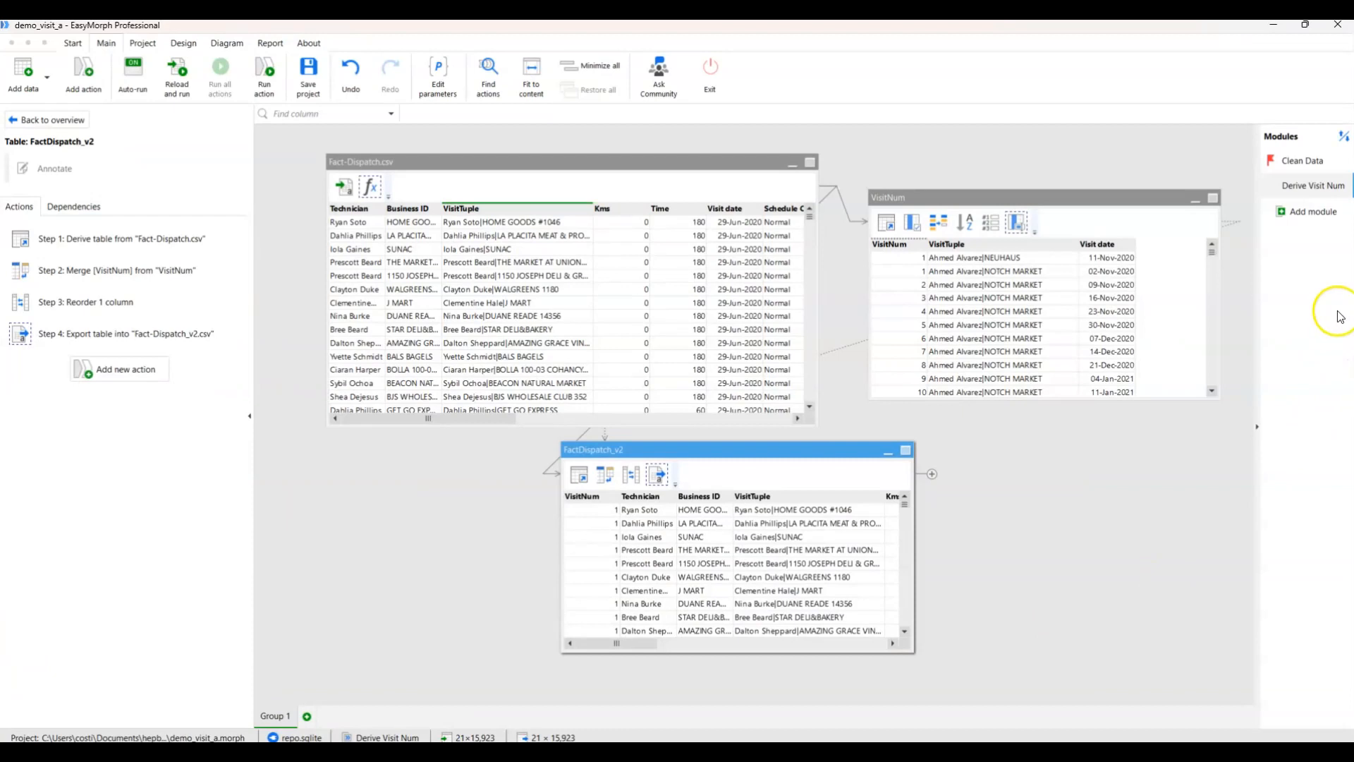
left_click(1308, 212)
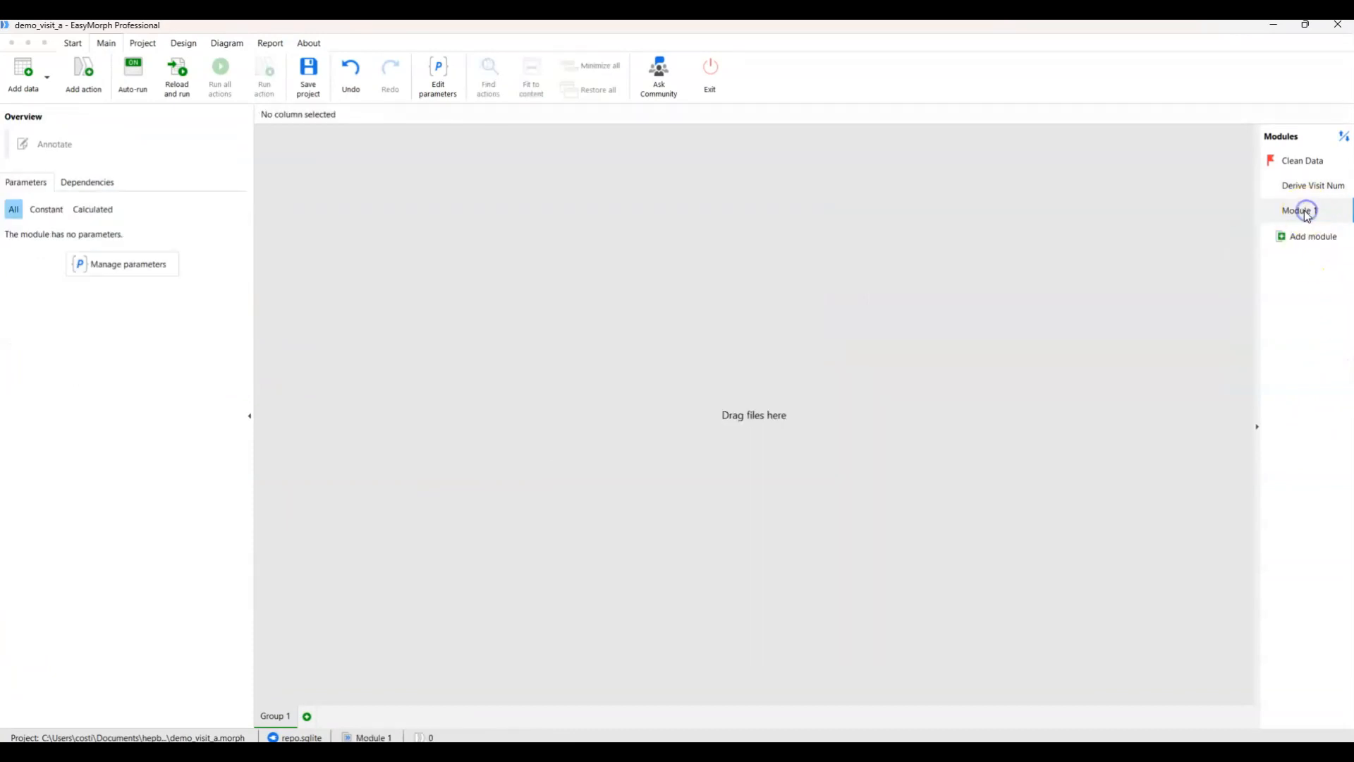
right_click(1298, 210)
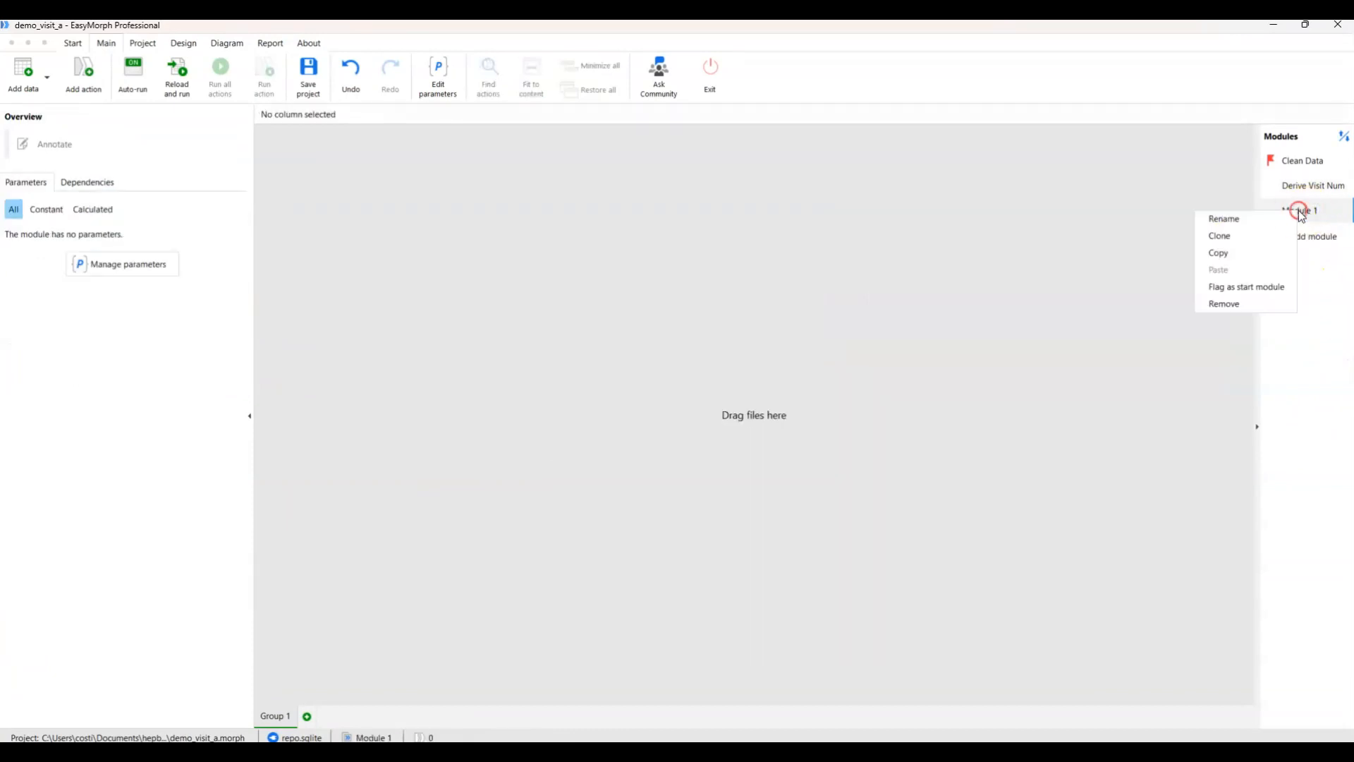
left_click(1231, 218)
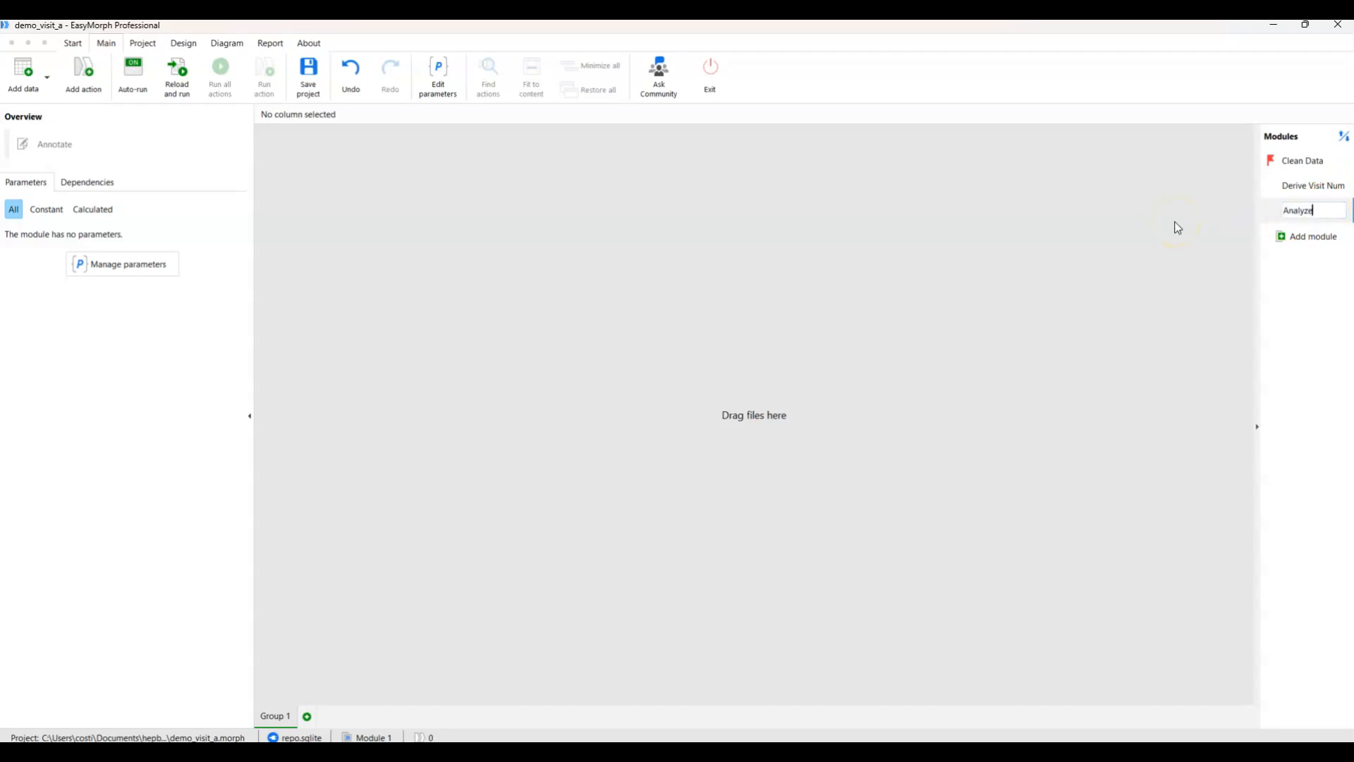
key("Return")
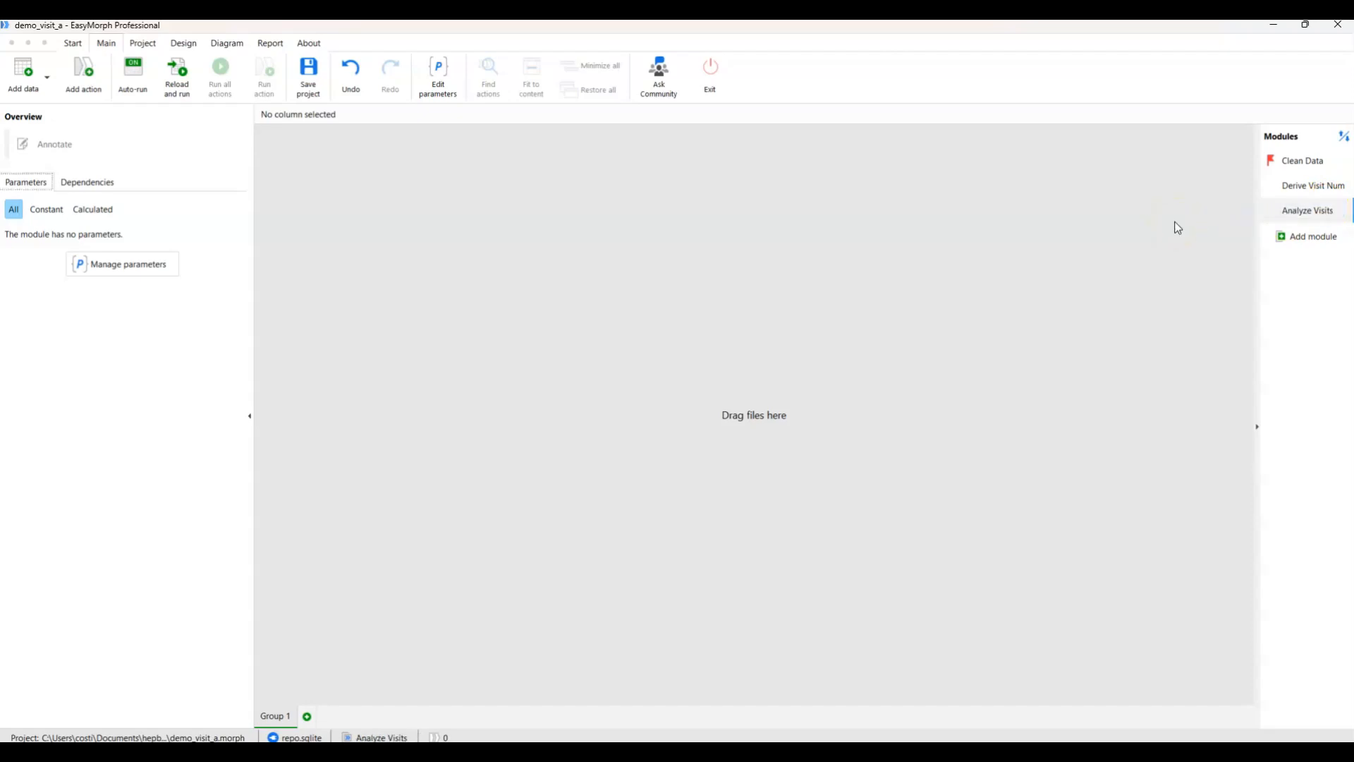
Import Fact-Dispatch_v2.csv from the desktop into the Analyze Visits module, then reposition and enlarge its table.
left_click(1304, 24)
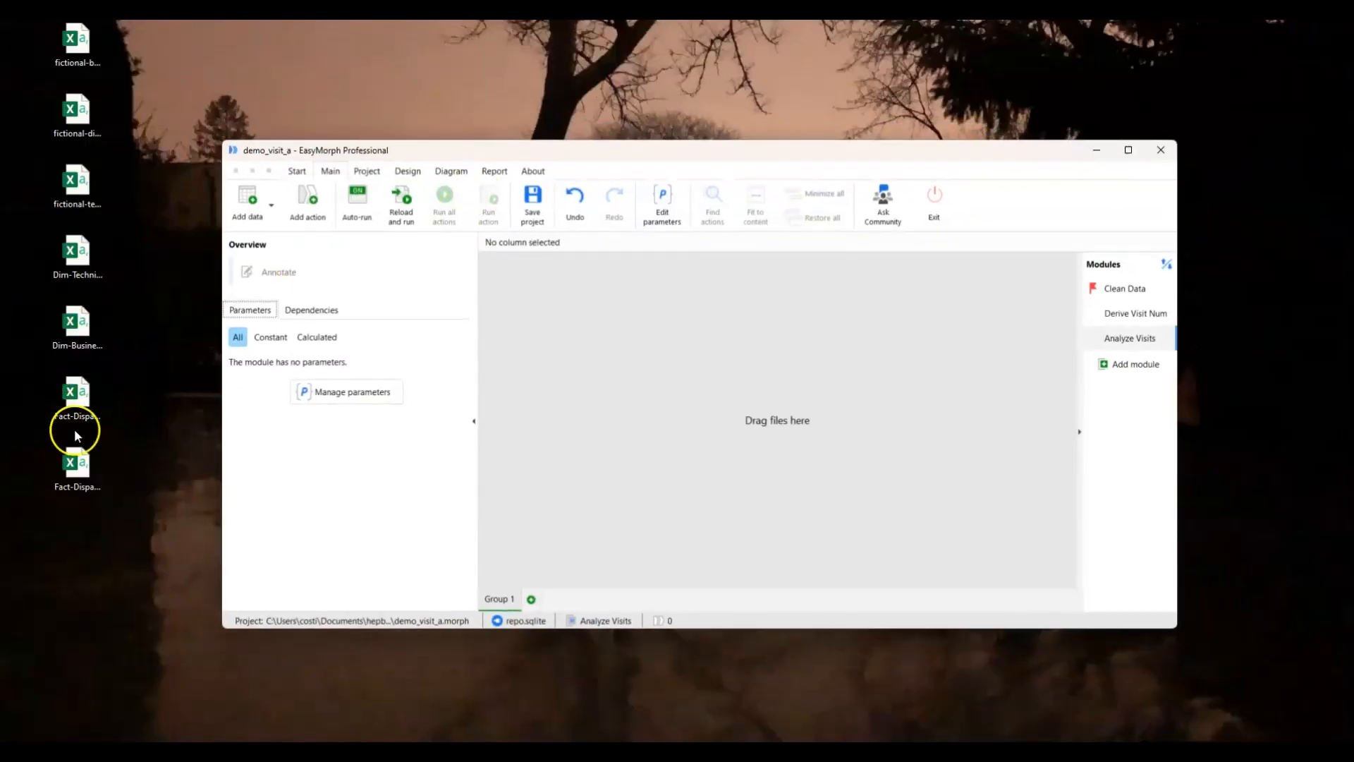
left_click_drag(76, 462, 726, 388)
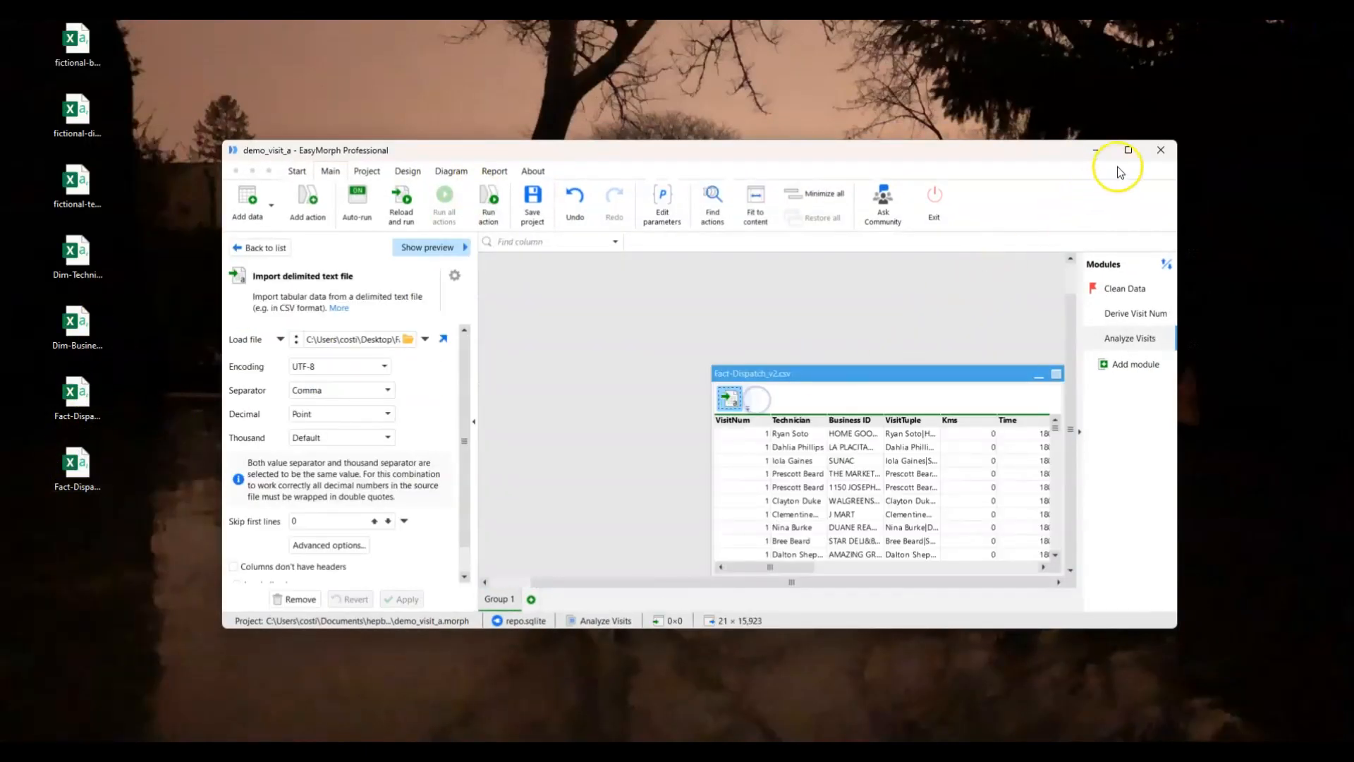
left_click(1129, 151)
left_click_drag(661, 280, 566, 255)
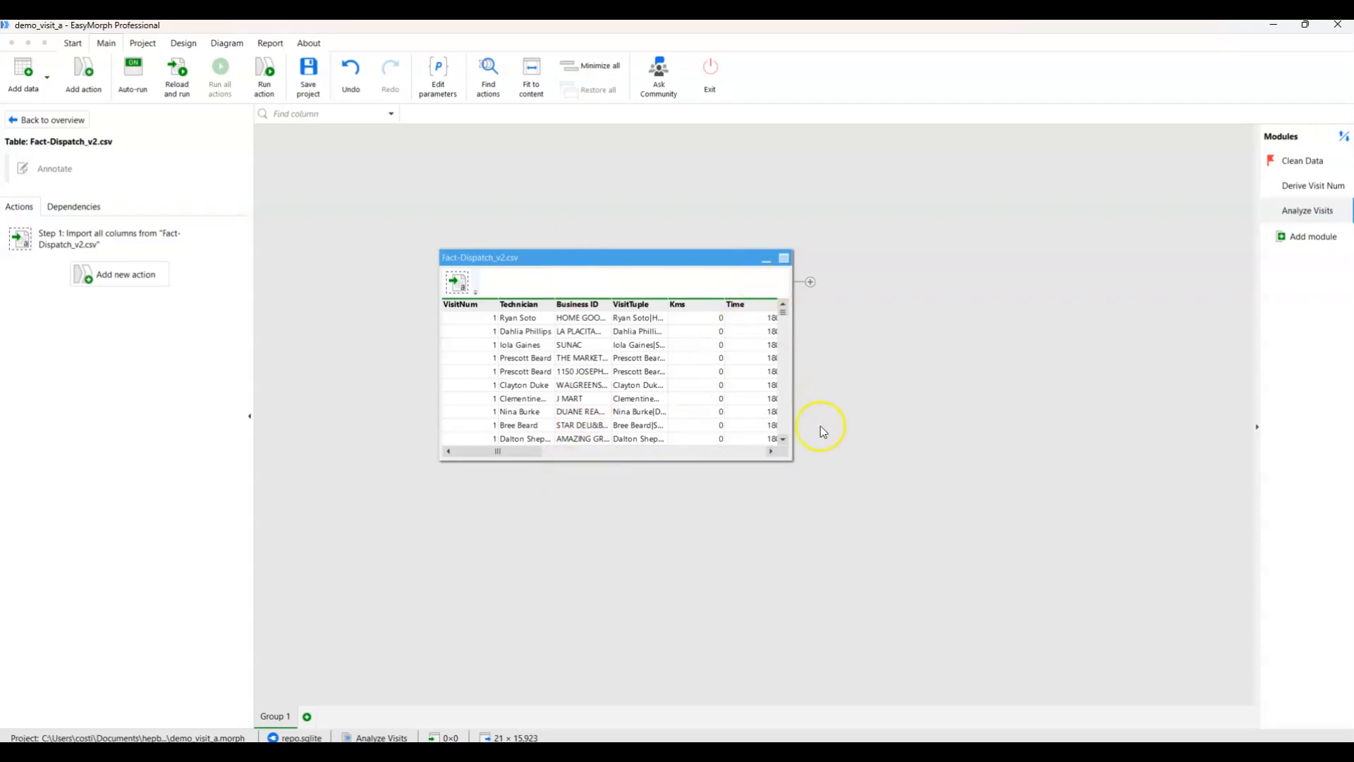
left_click_drag(791, 459, 1015, 537)
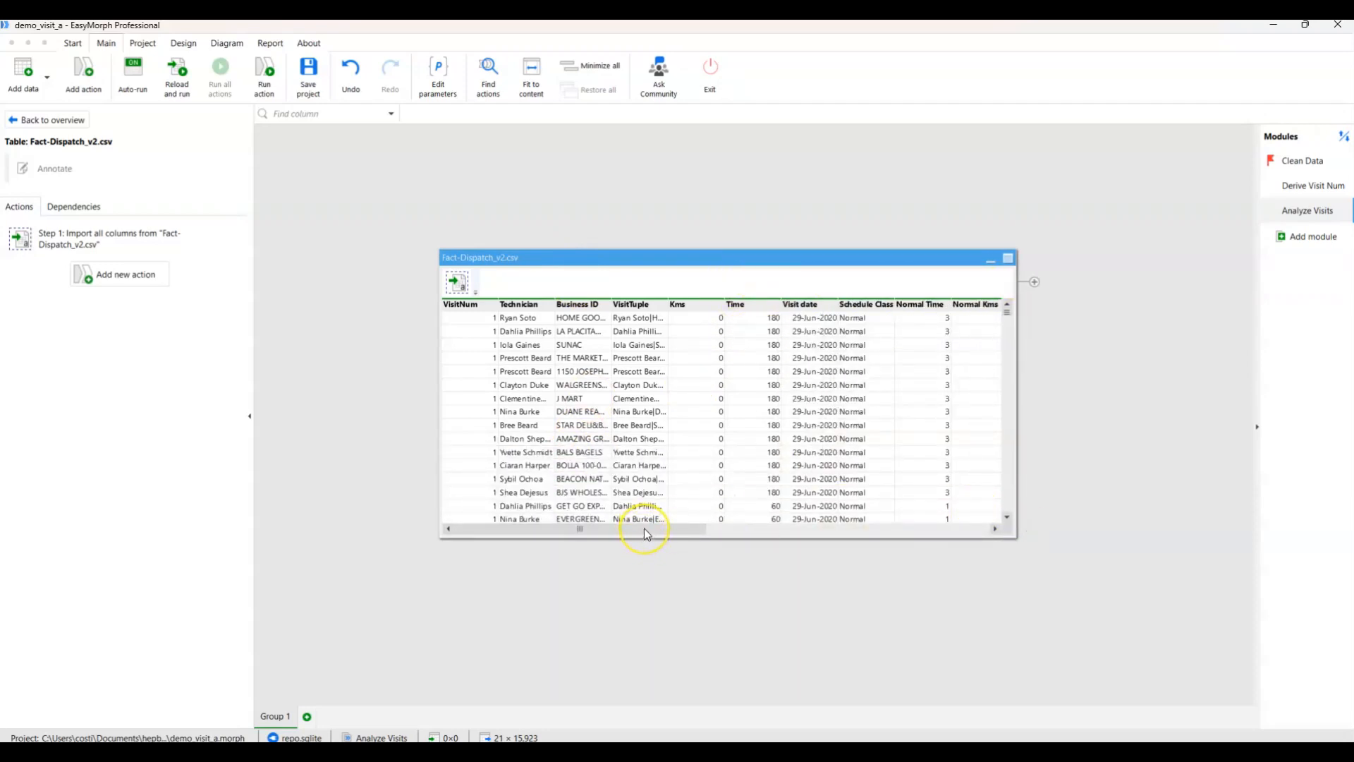
Aggregate the Fact-Dispatch_v2.csv table by summing Normal Time $ grouped by VisitNum.
left_click_drag(644, 528, 836, 527)
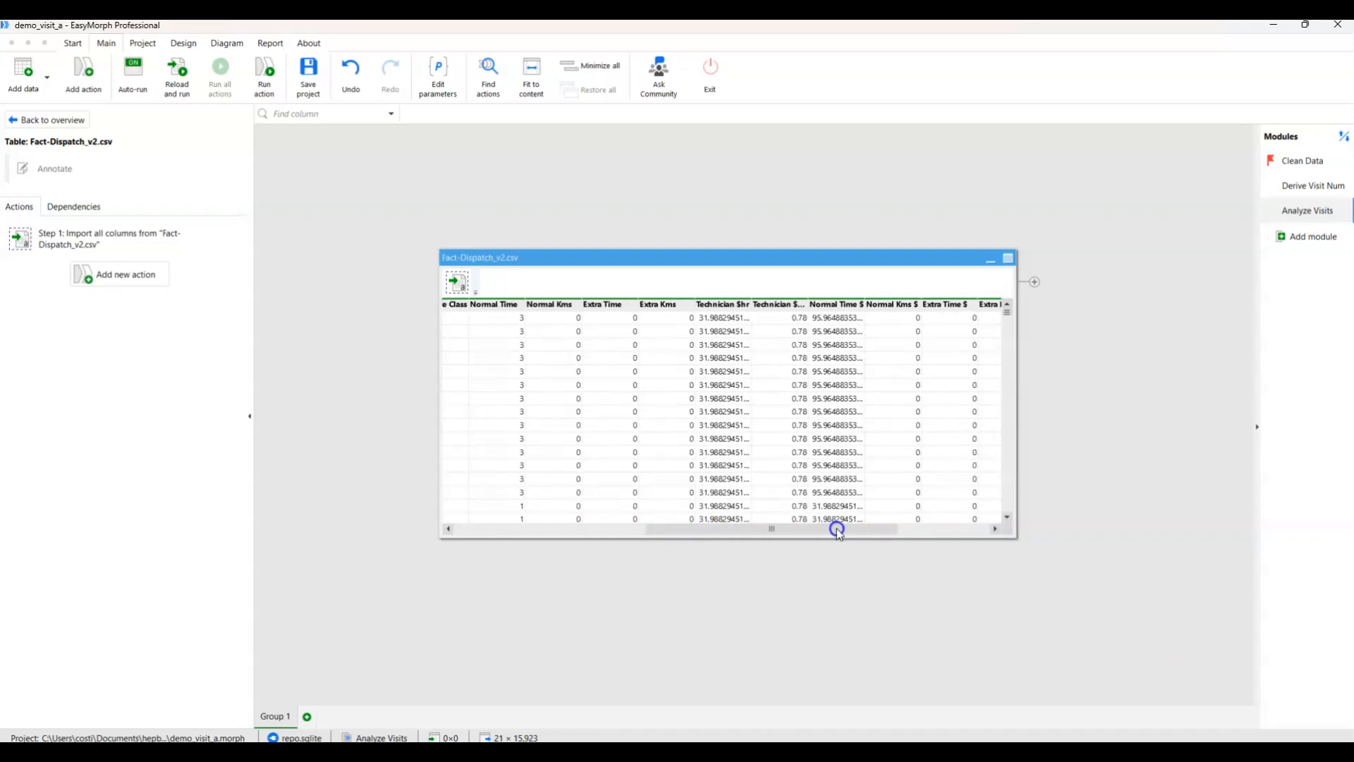
left_click_drag(837, 527, 852, 529)
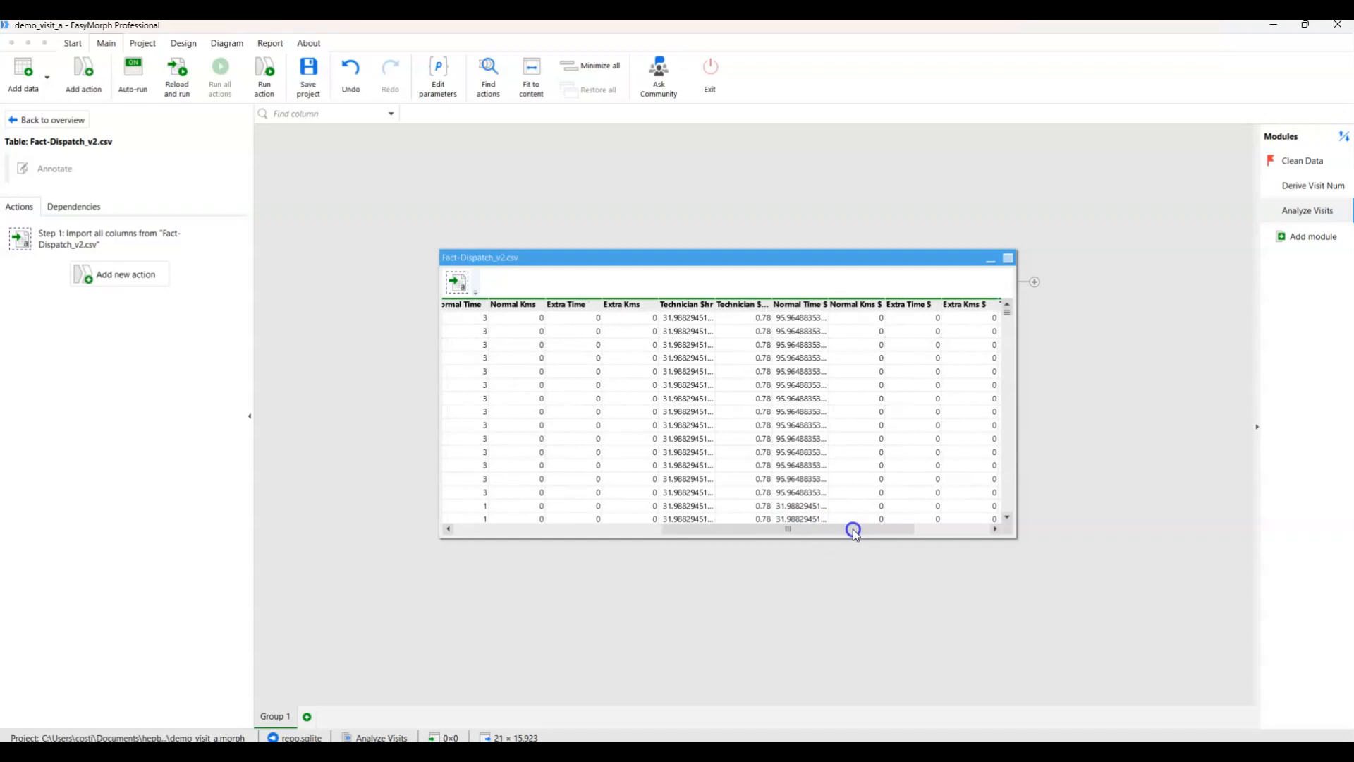
right_click(801, 307)
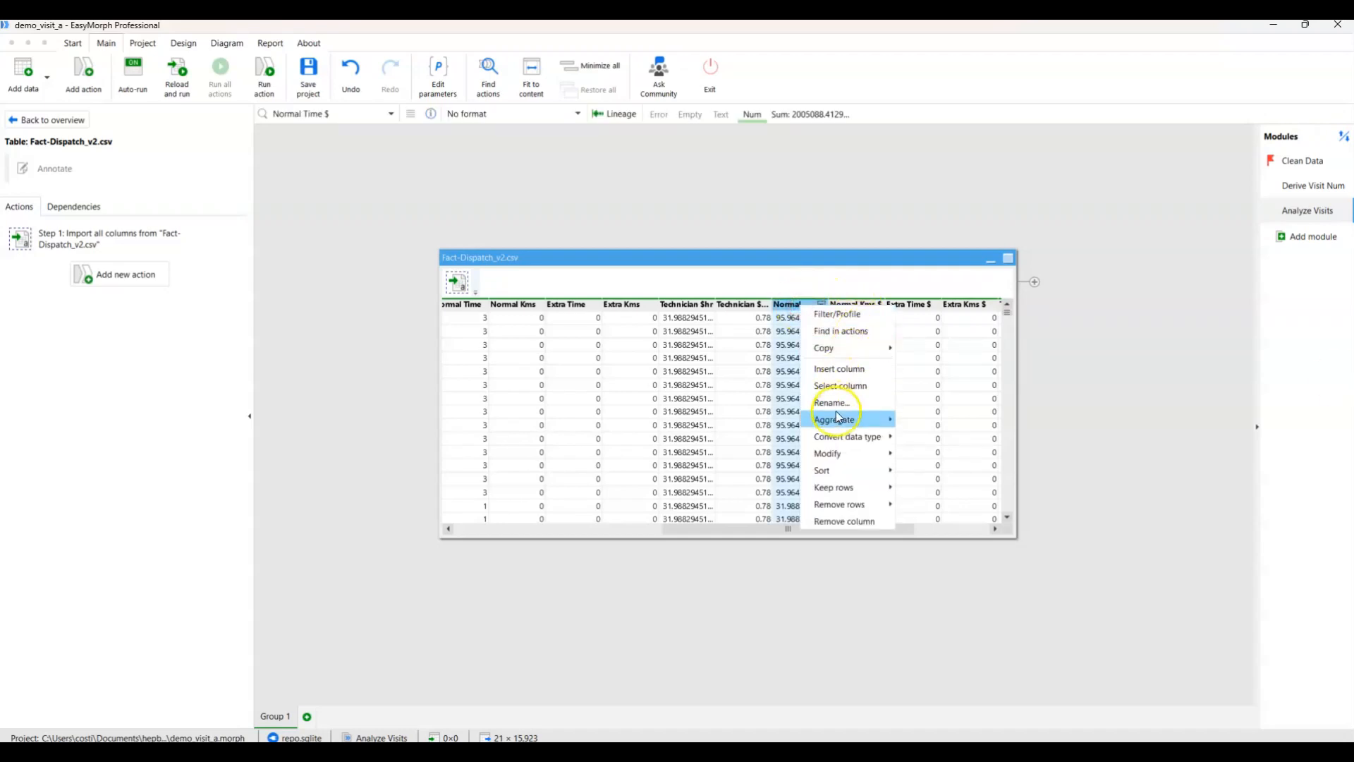
mouse_move(836, 417)
left_click(944, 423)
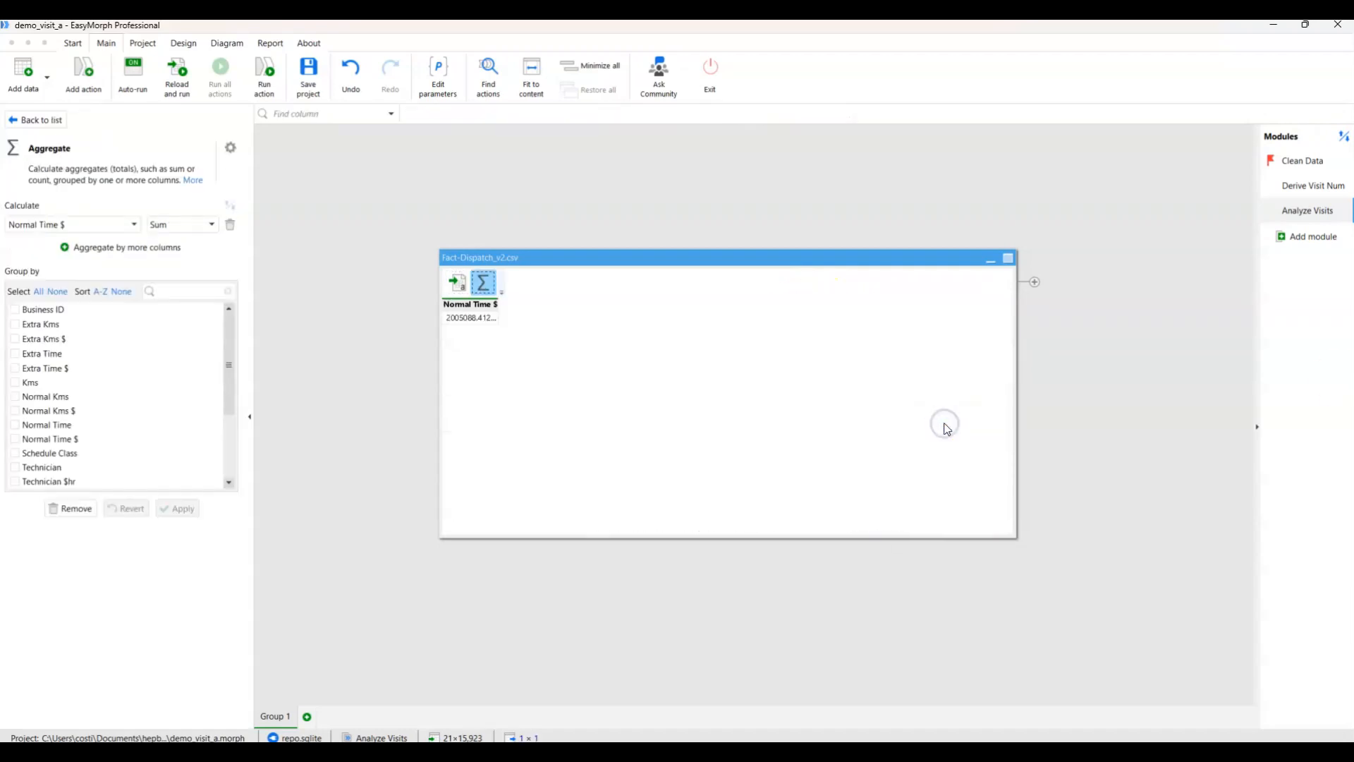
scroll(28, 430, "down", 2)
scroll(30, 443, "down", 1)
left_click(14, 466)
left_click(177, 509)
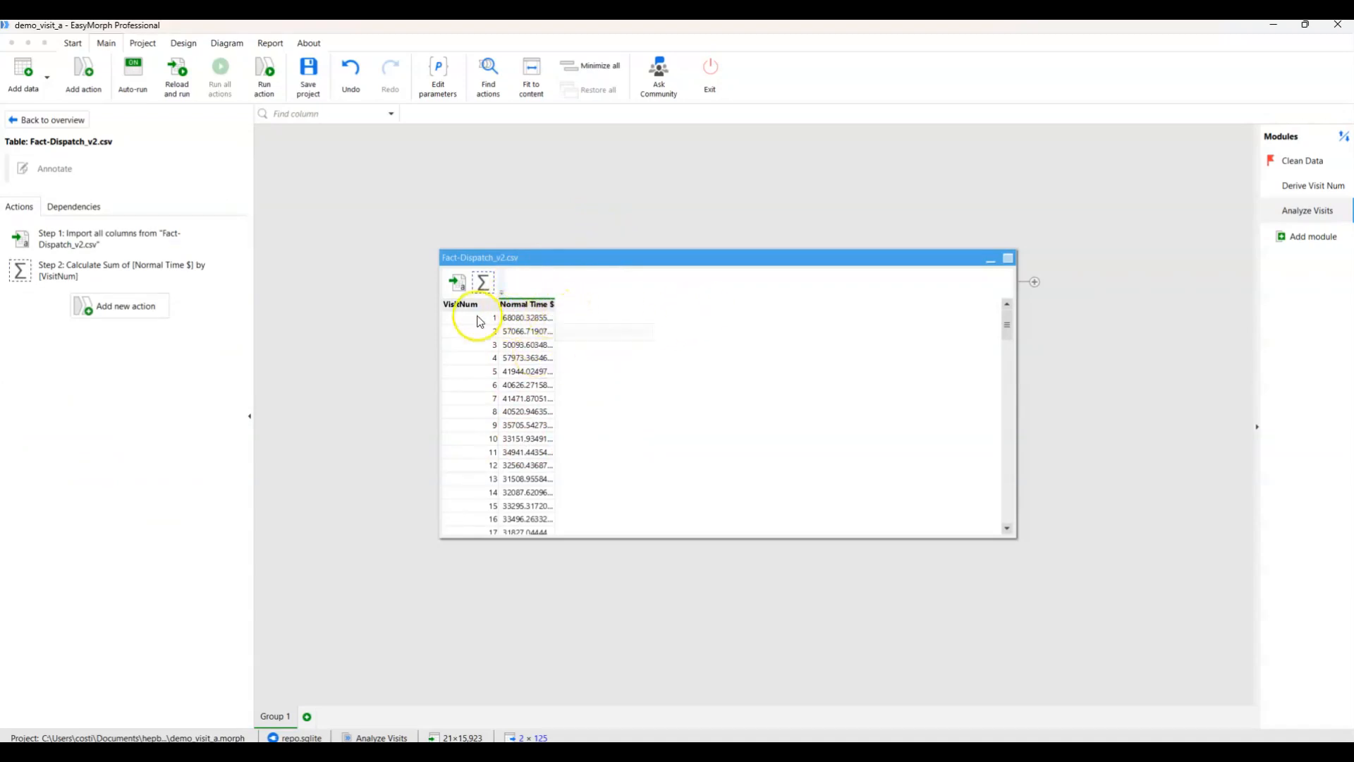
Add a Sum of Extra Time $ to the existing aggregation and apply it.
left_click(121, 268)
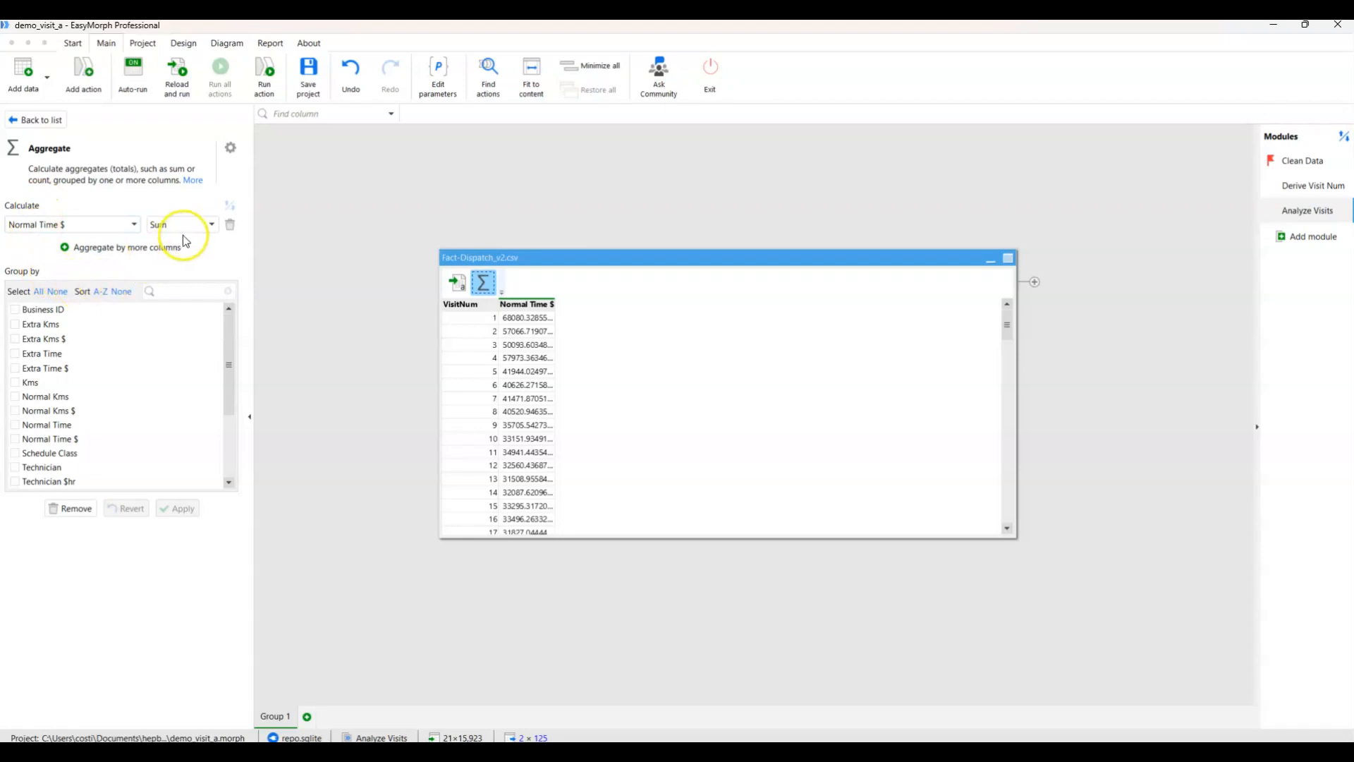
left_click(104, 250)
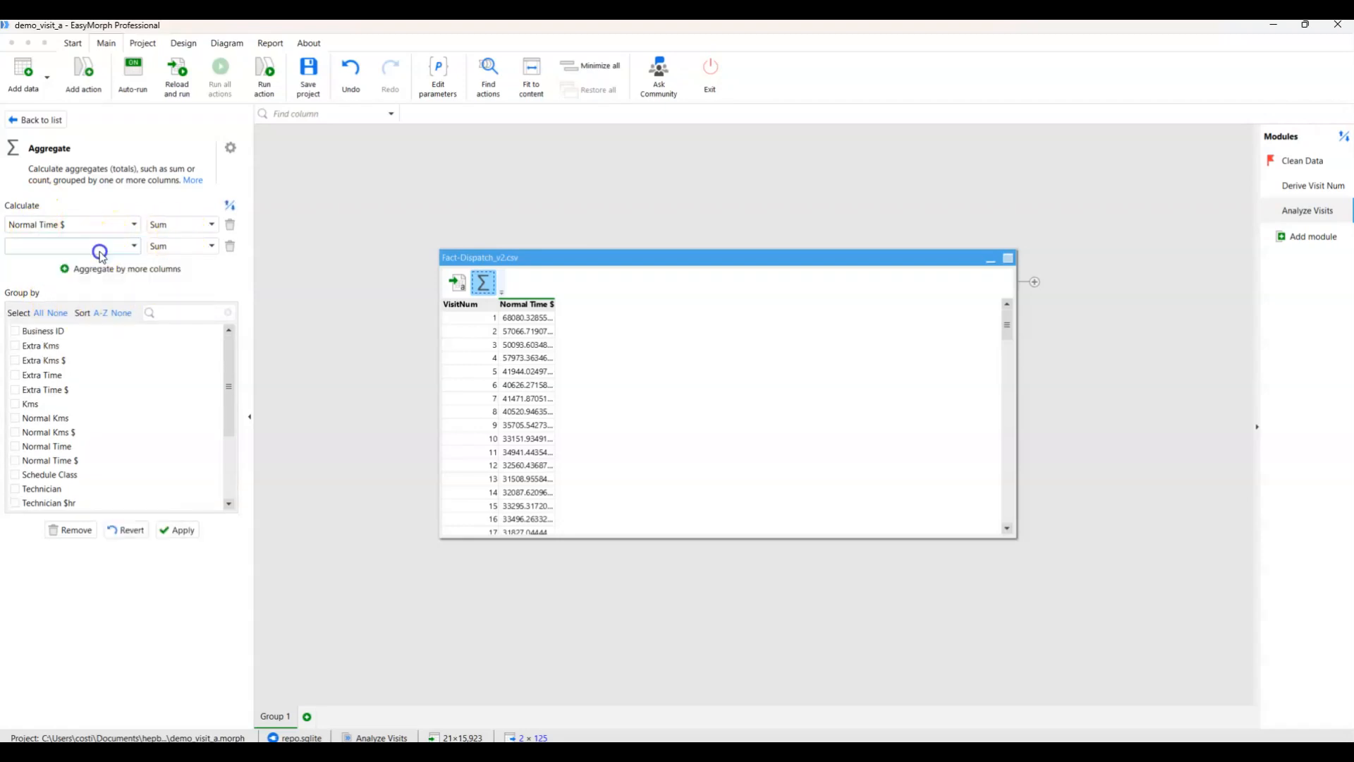
left_click(14, 390)
left_click(179, 529)
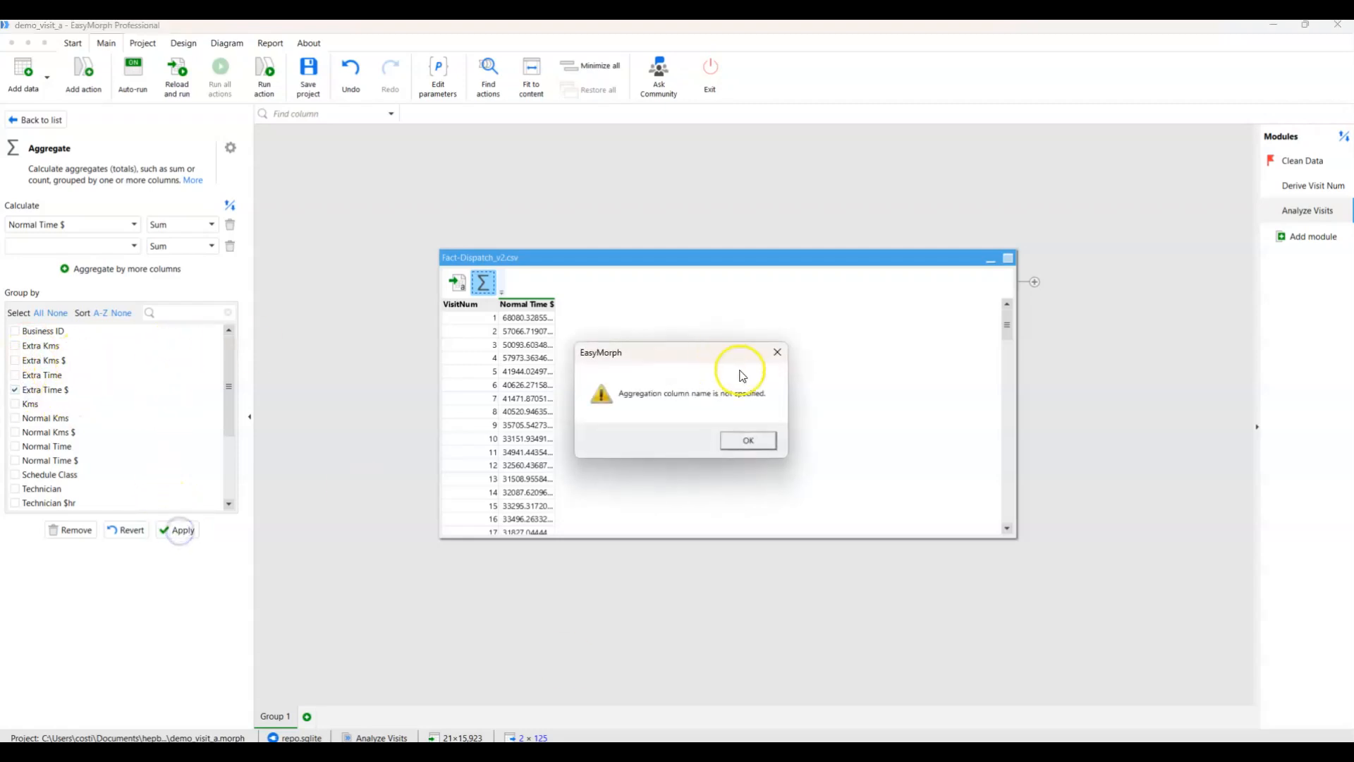
left_click(747, 439)
left_click(120, 245)
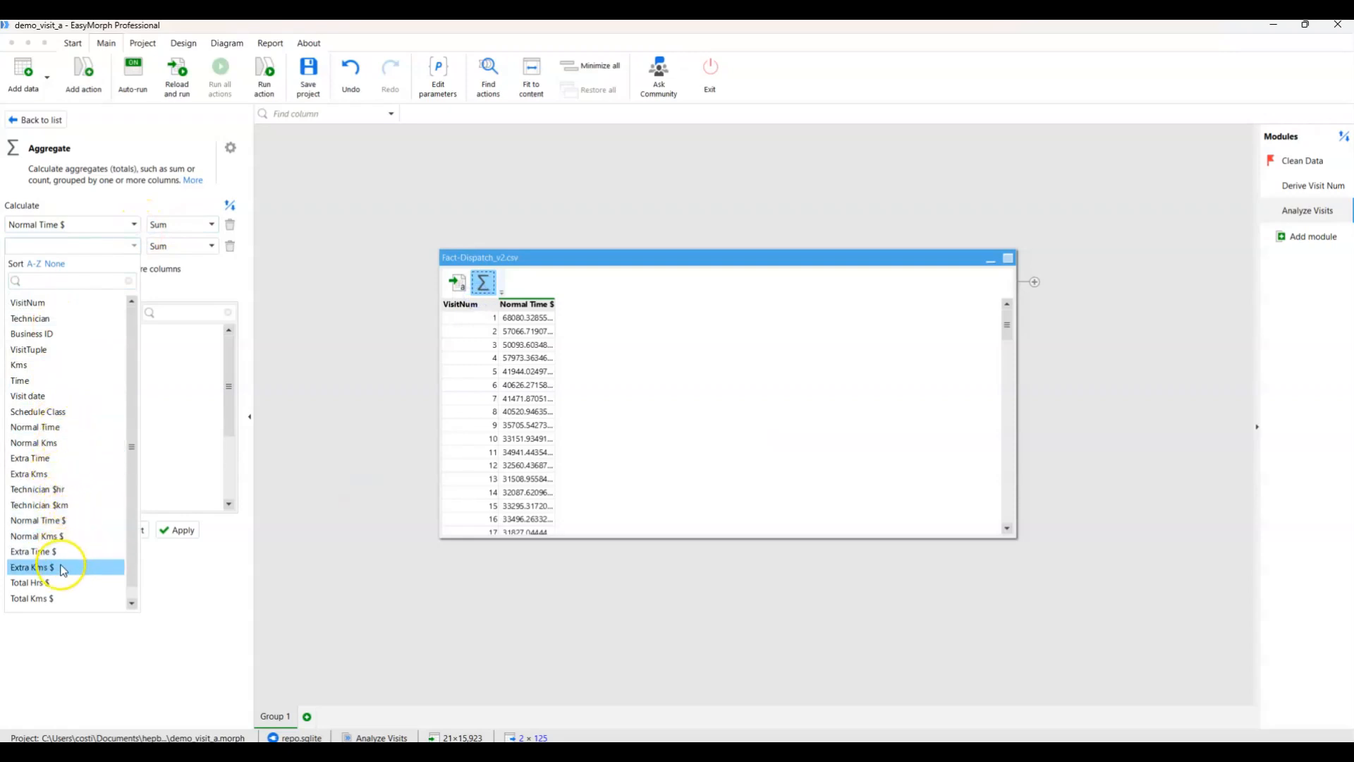
left_click(43, 550)
left_click(183, 530)
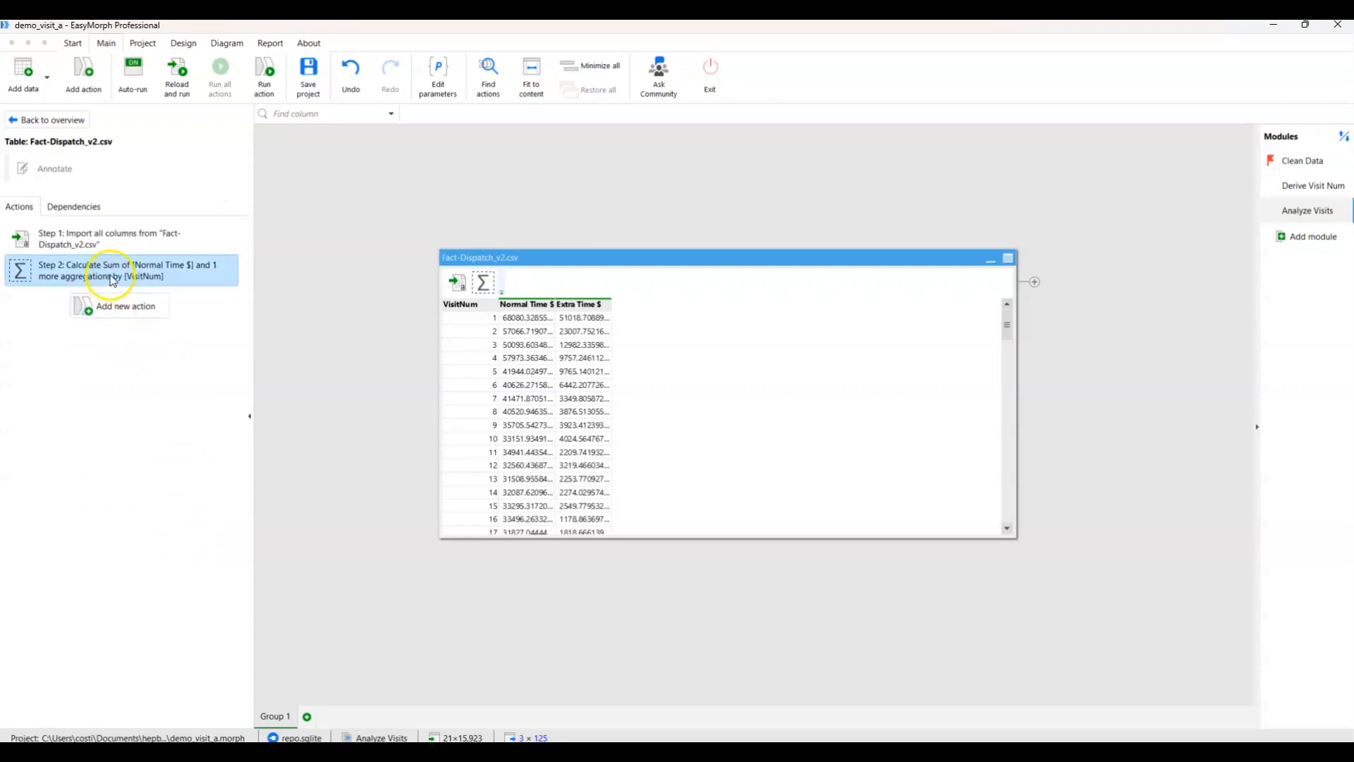
Add a Count Distinct of VisitTuple as a third calculation in the aggregation and apply it.
left_click(111, 279)
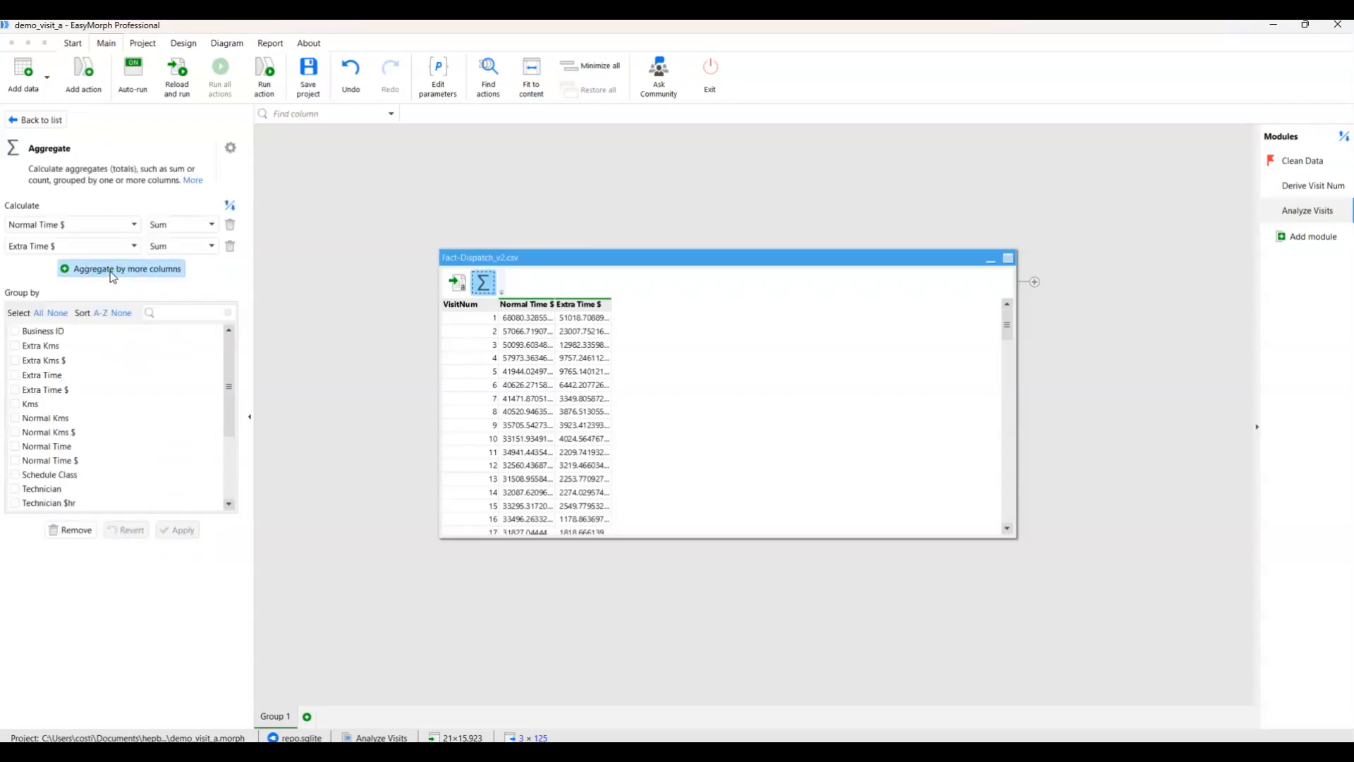
left_click(110, 269)
left_click(109, 270)
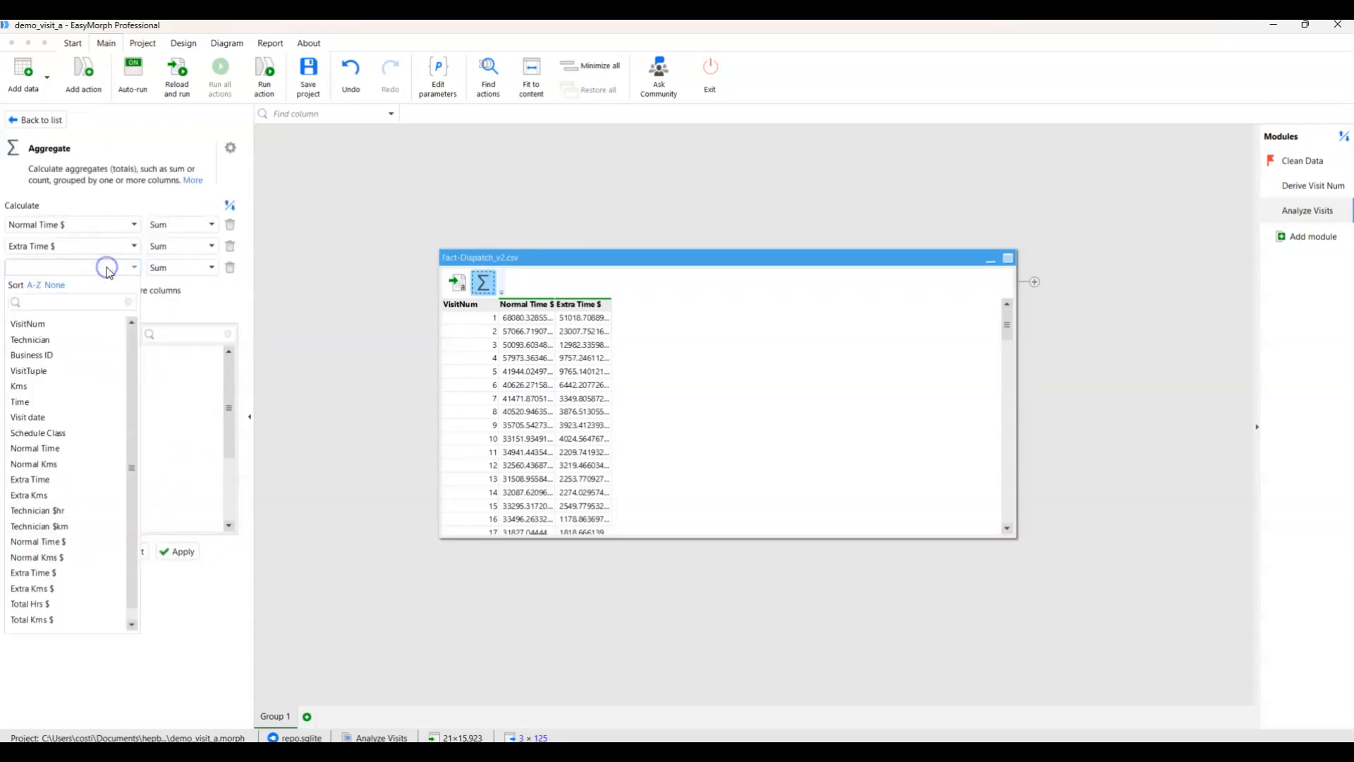
left_click(75, 370)
left_click(182, 268)
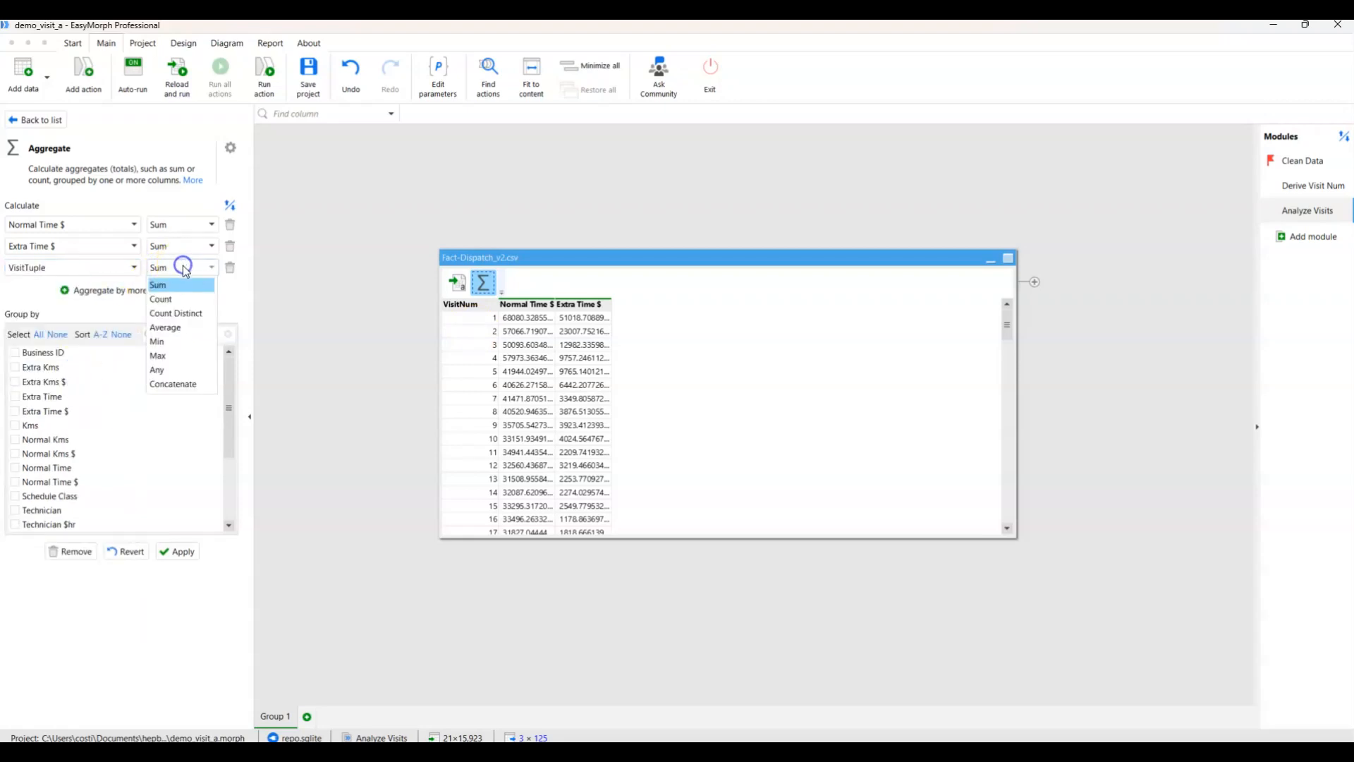
left_click(175, 313)
left_click(183, 552)
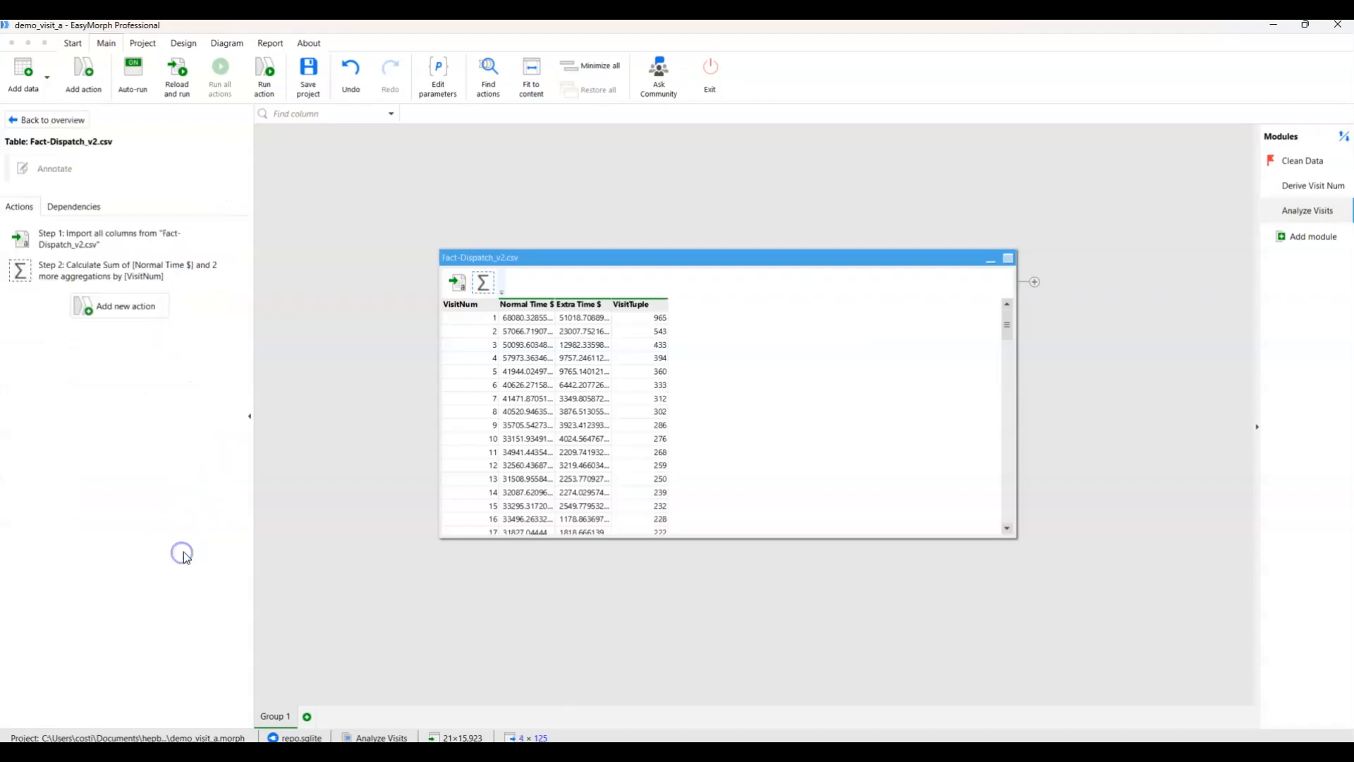
Rename the aggregated VisitTuple column to Num VisitTuples.
left_click(637, 305)
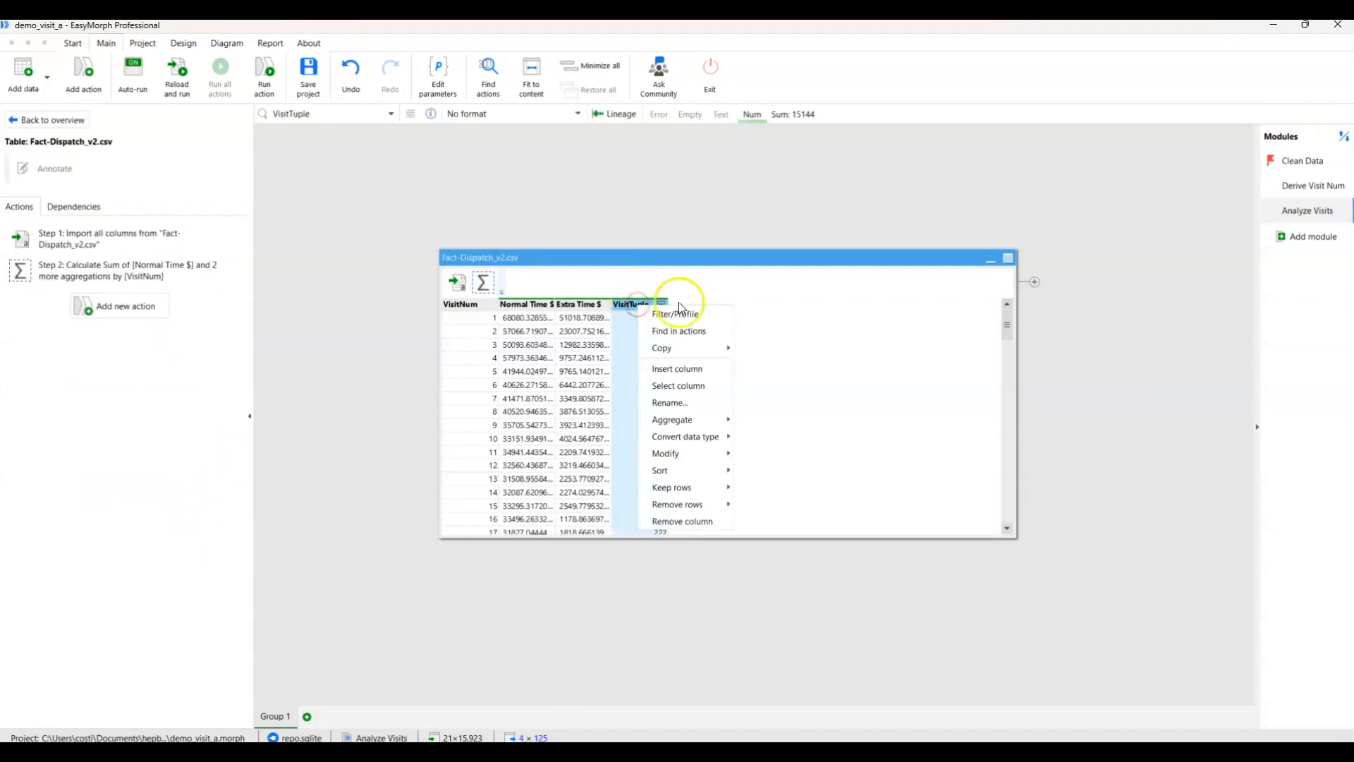
left_click(702, 402)
left_click(133, 219)
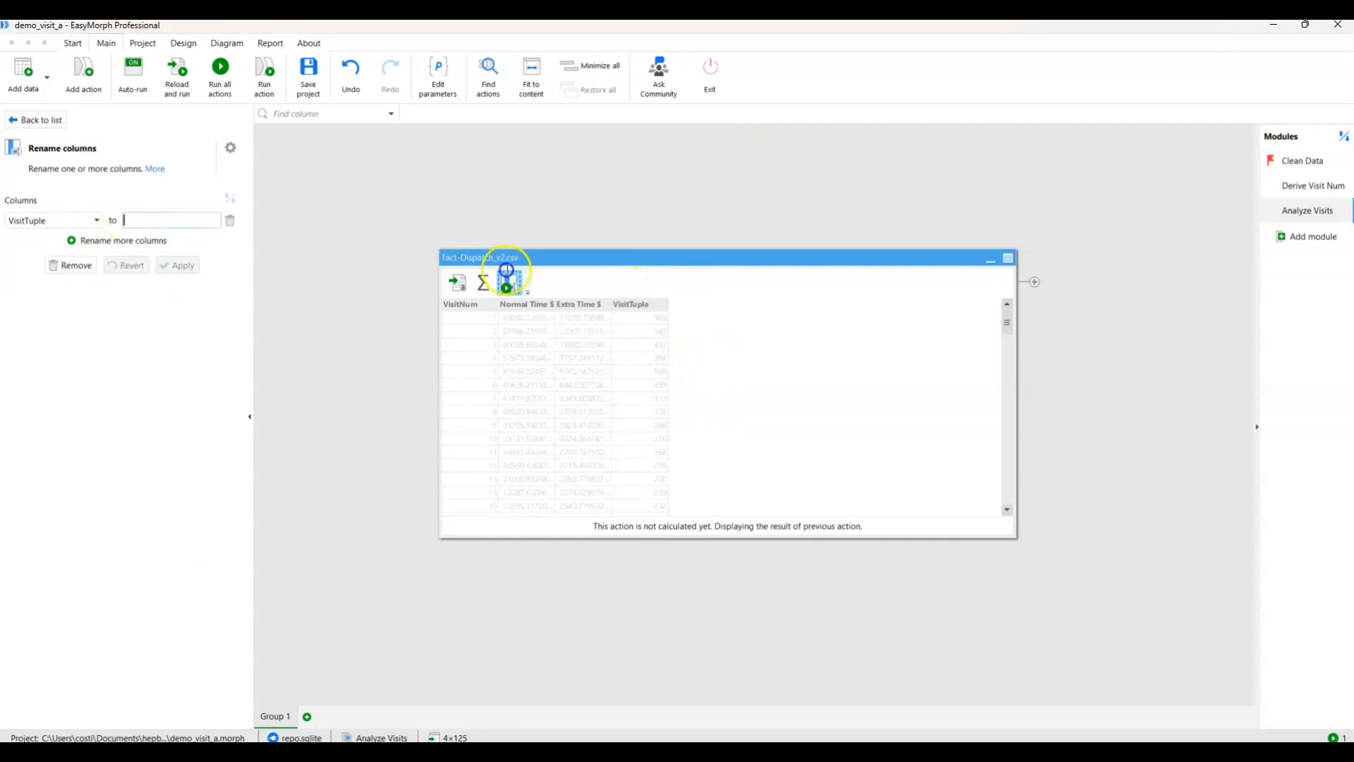
type("Num Visit")
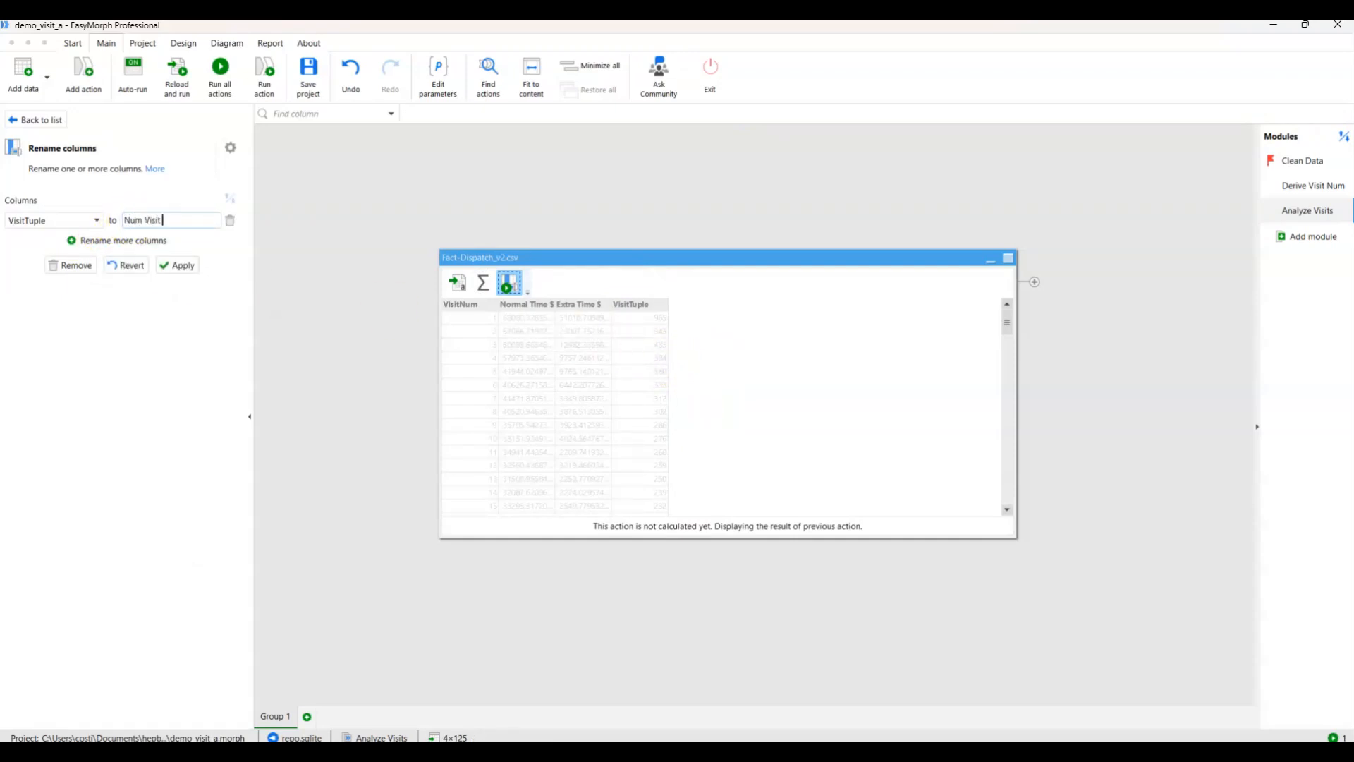
left_click(198, 266)
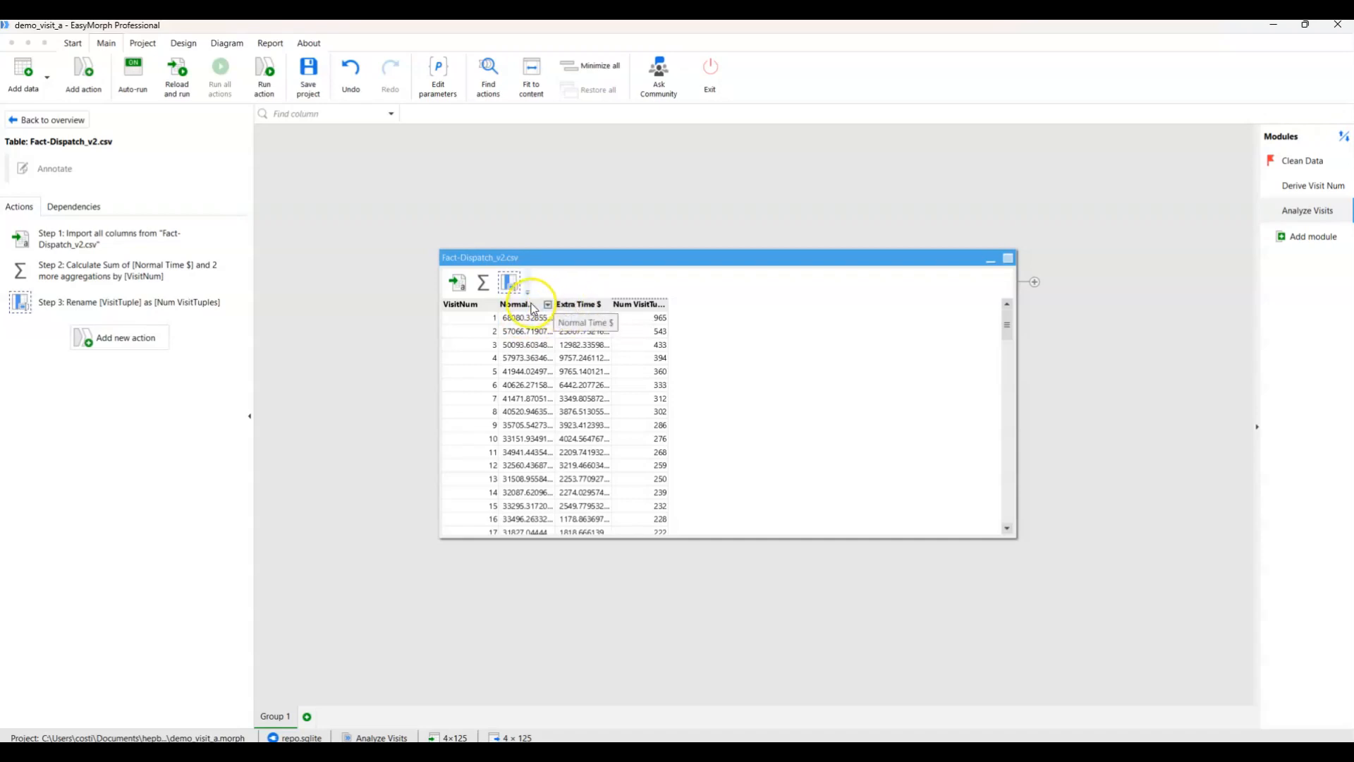
Insert a calculated column after Extra Time $ and name it Percent Extra Time $.
right_click(584, 308)
left_click(633, 363)
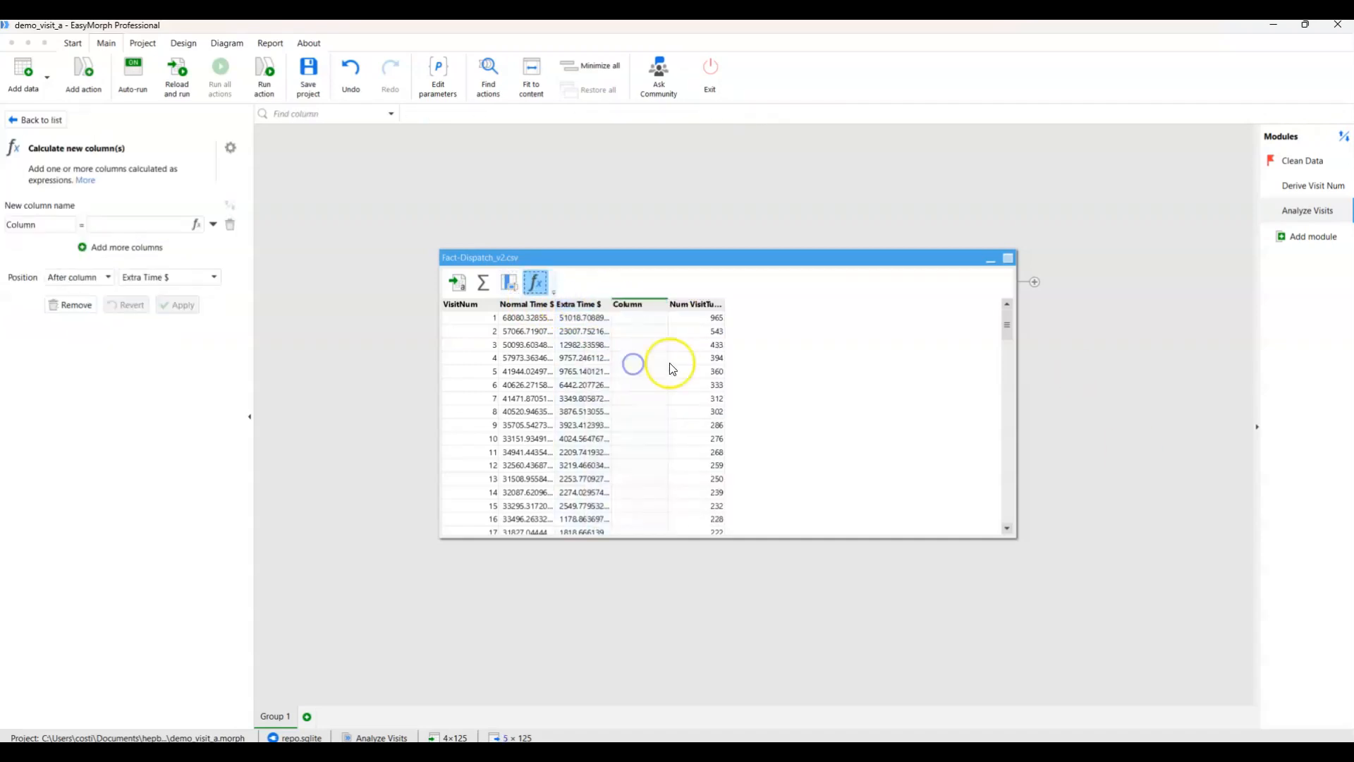
double_click(39, 225)
type("Percent Ex")
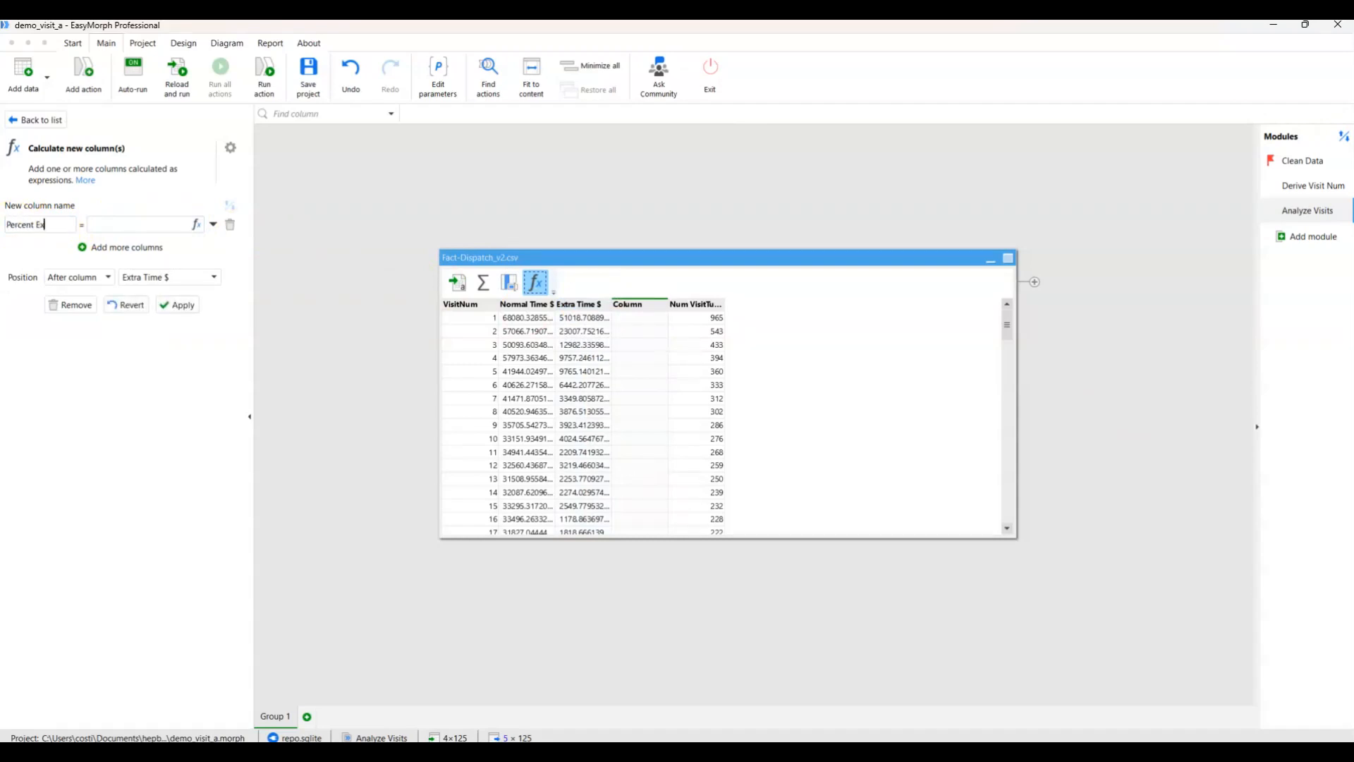
type("tra Time %")
key("BackSpace")
key("BackSpace")
Define the Percent Extra Time $ column with the expression [Extra Time $] / [Normal Time $] and apply it.
left_click(196, 223)
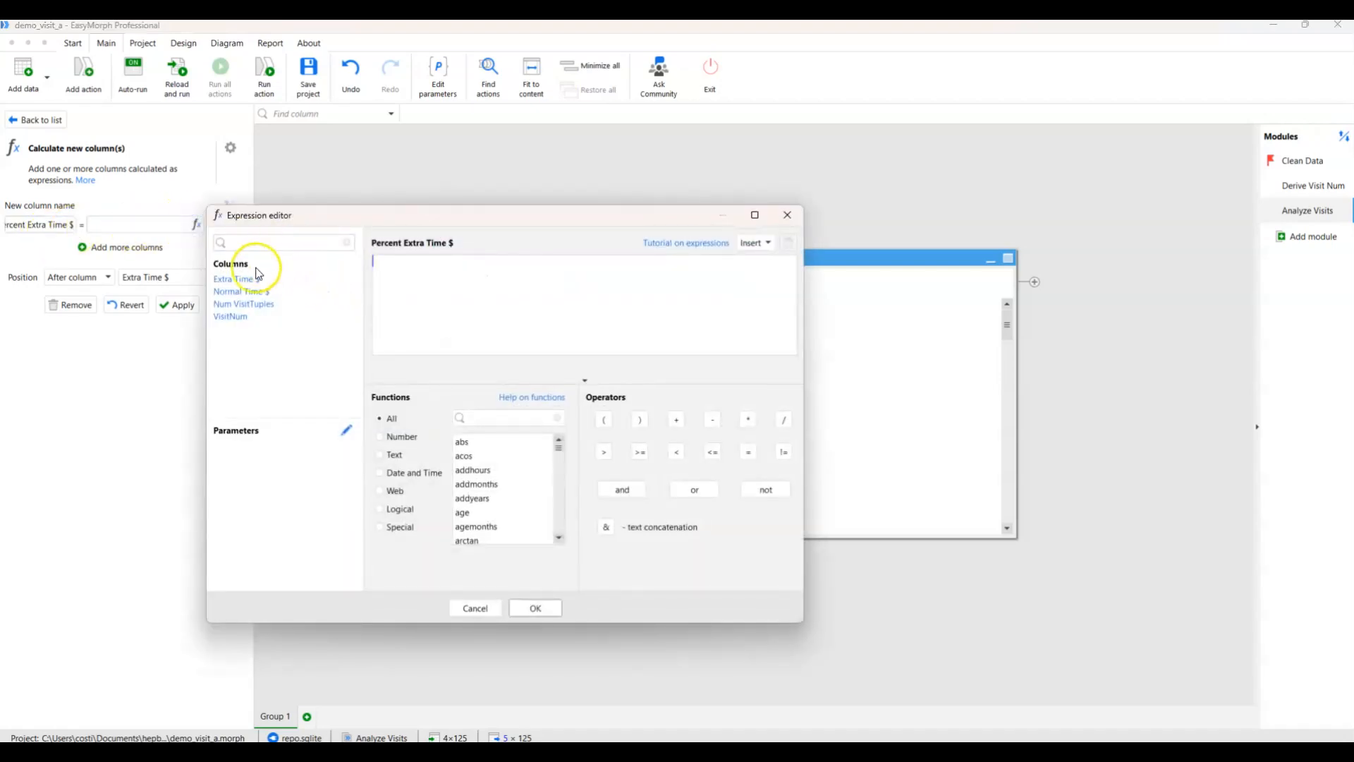
left_click(251, 281)
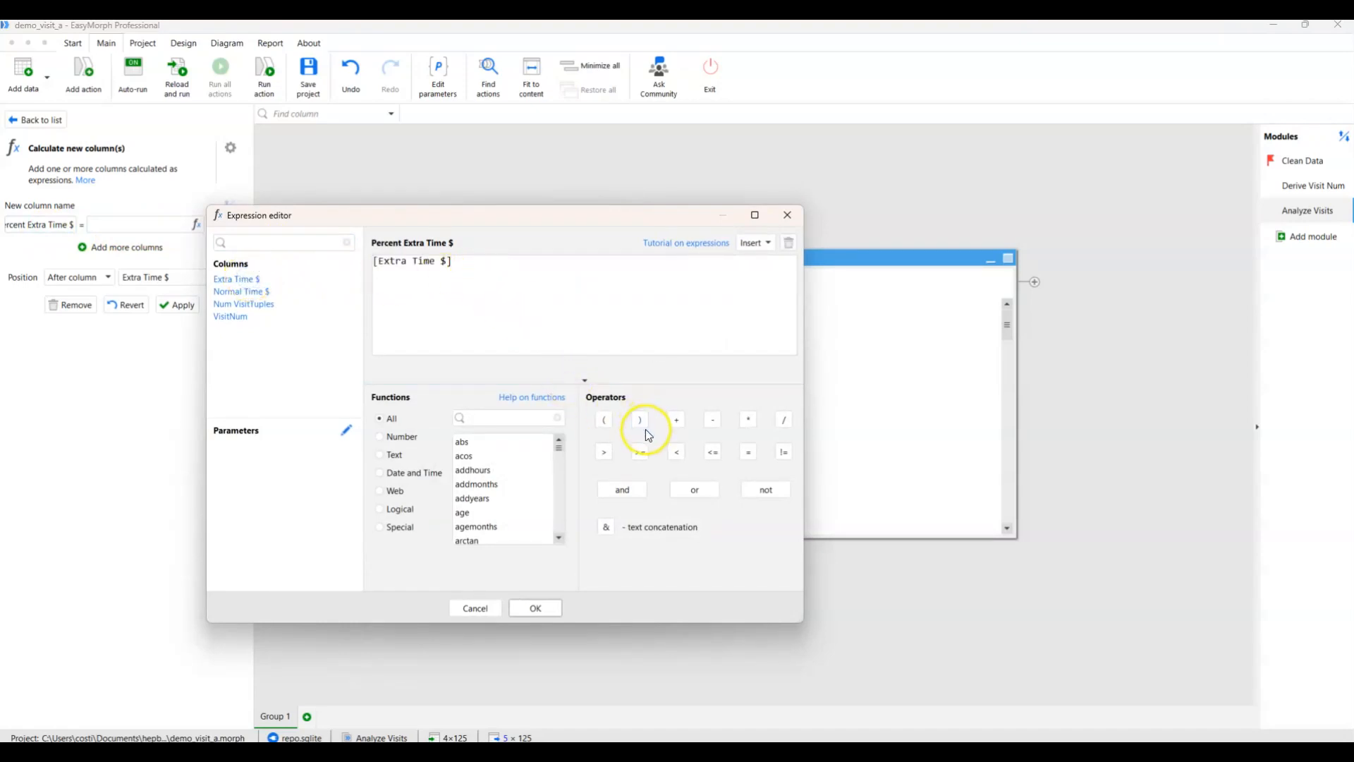
left_click(783, 420)
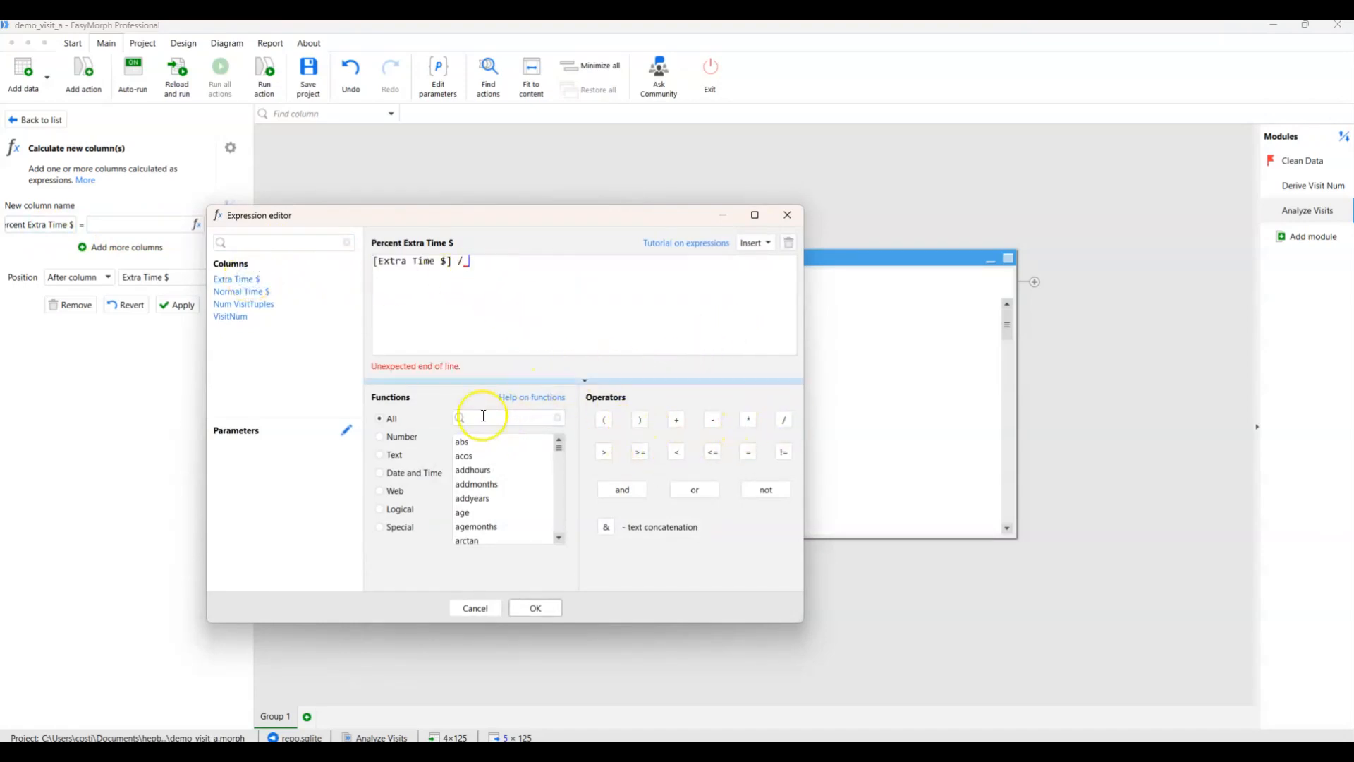
left_click(242, 292)
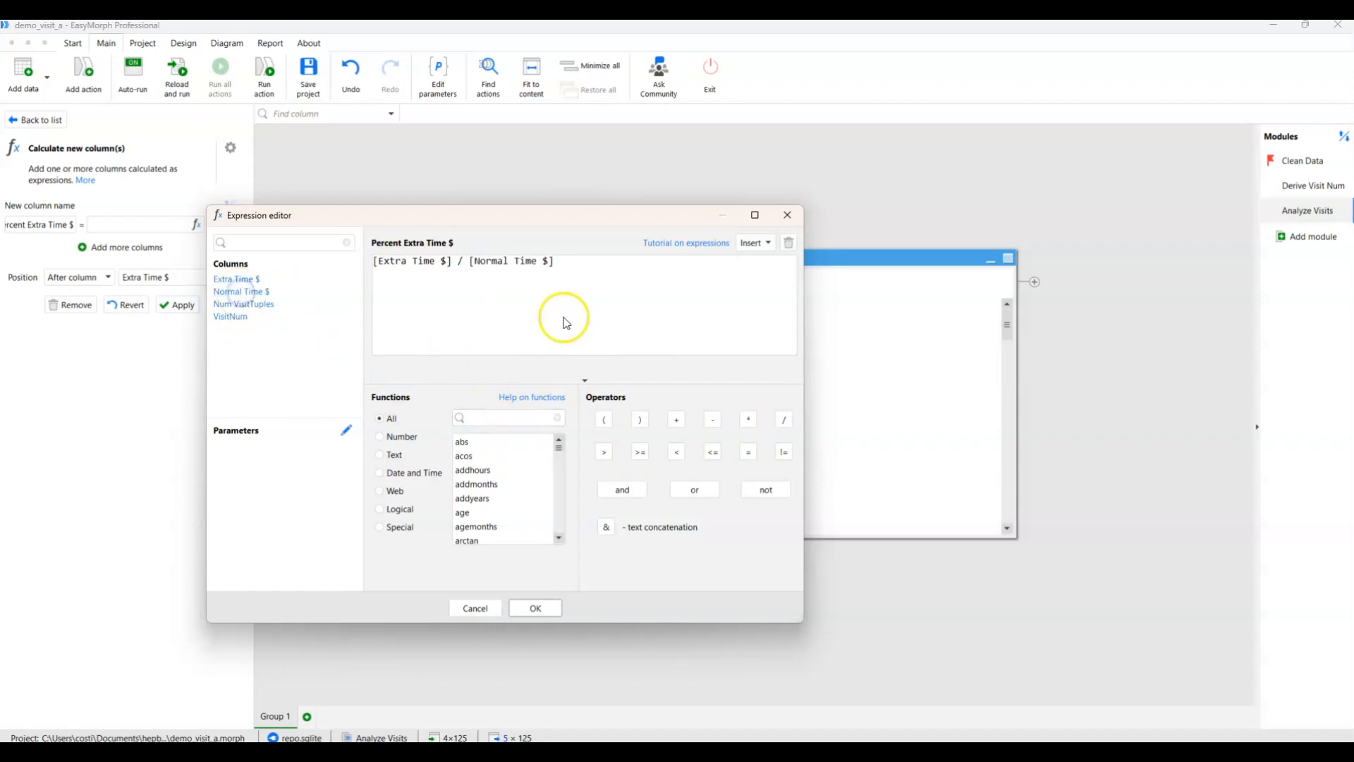
left_click(535, 608)
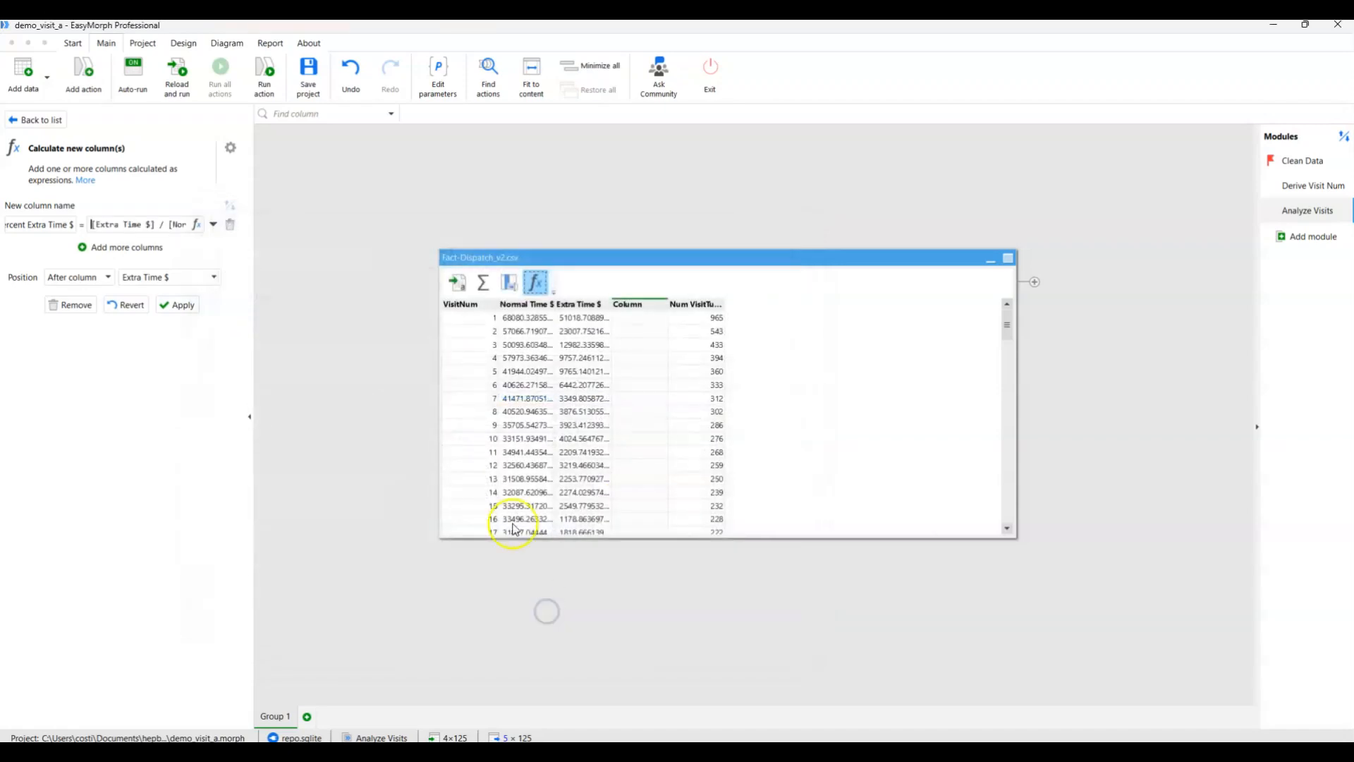
left_click(183, 305)
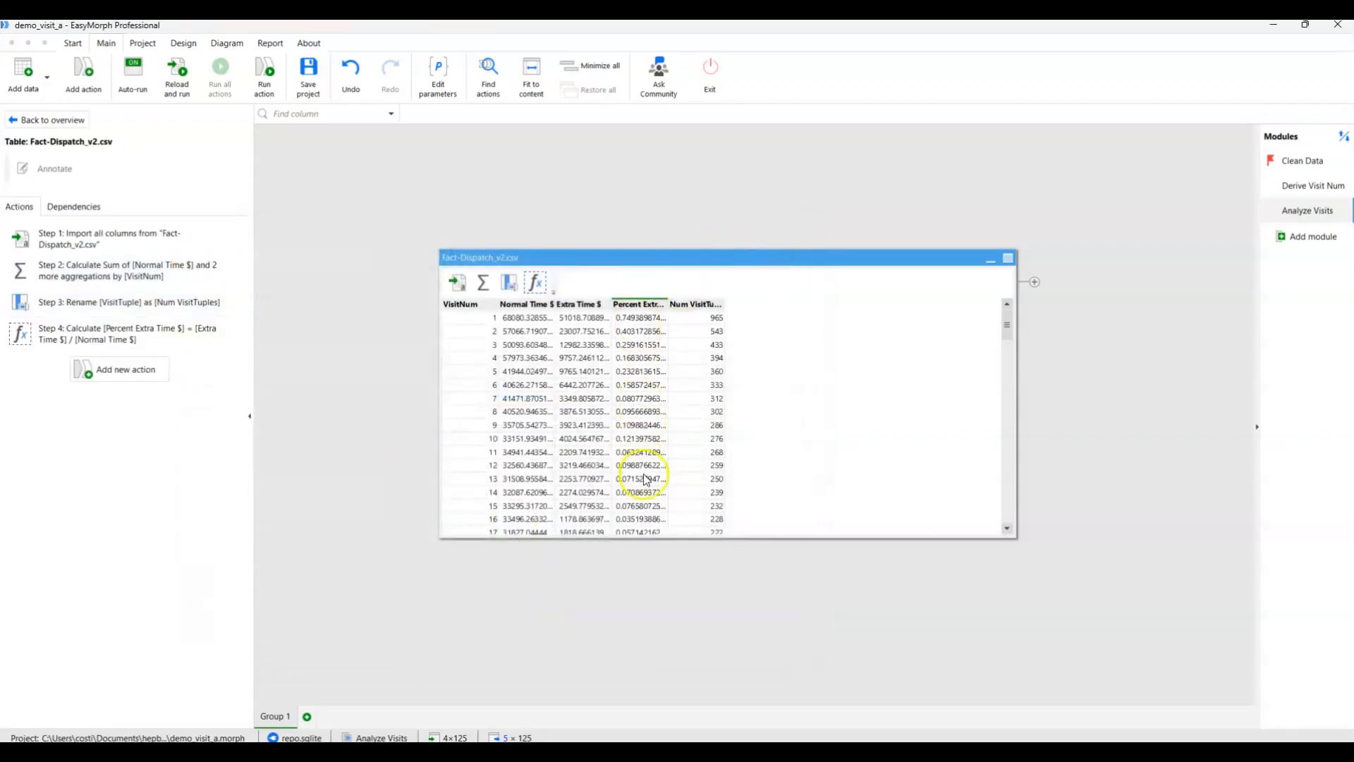
Move the table up and to the left, then derive a chart from it in a new group named Charts.
left_click_drag(713, 257, 691, 221)
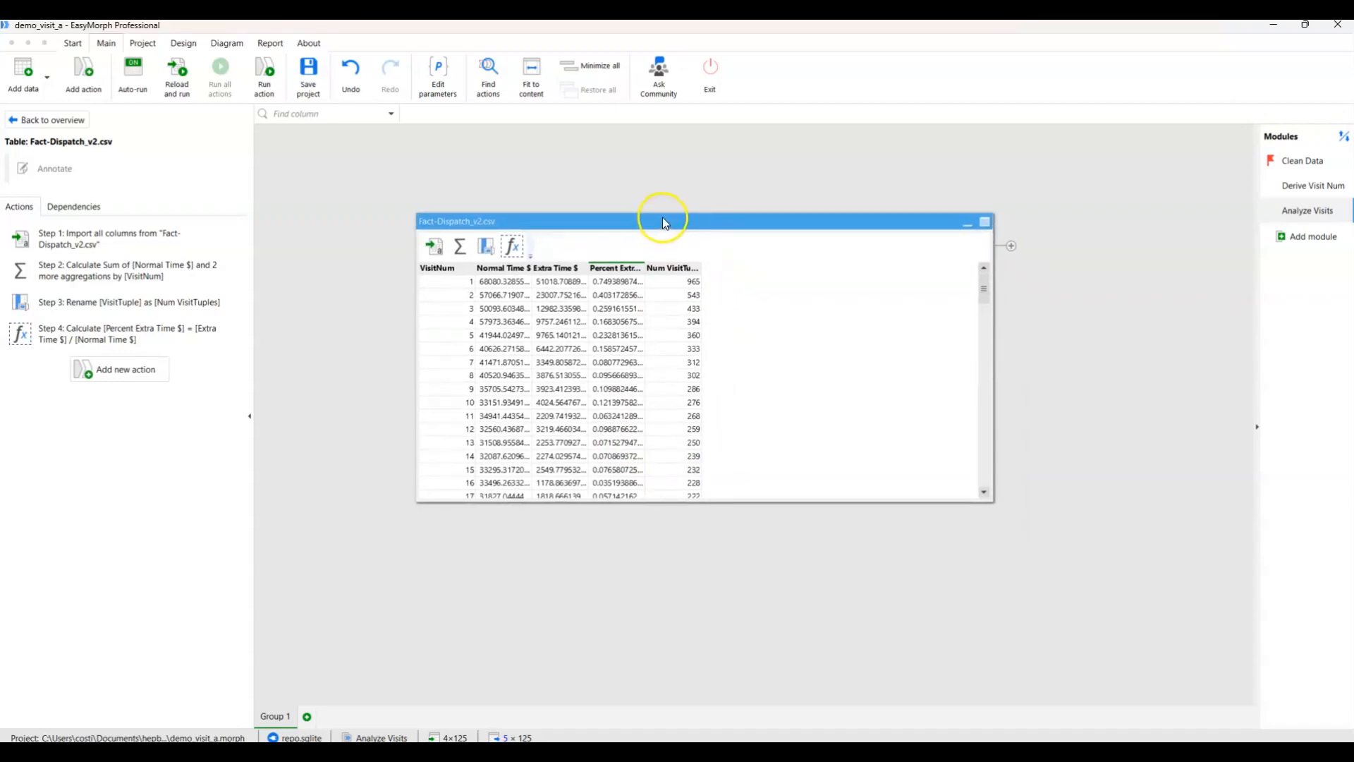
left_click_drag(661, 220, 608, 212)
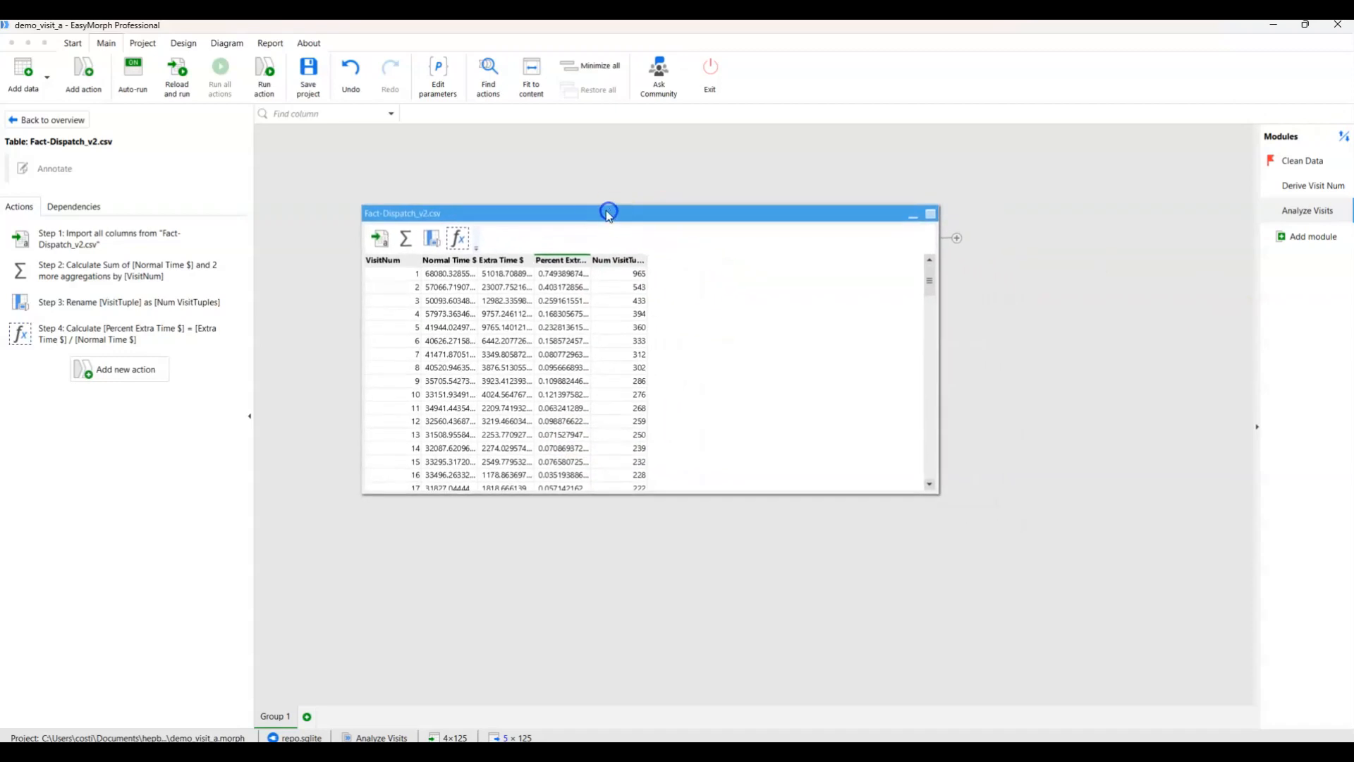
left_click(956, 240)
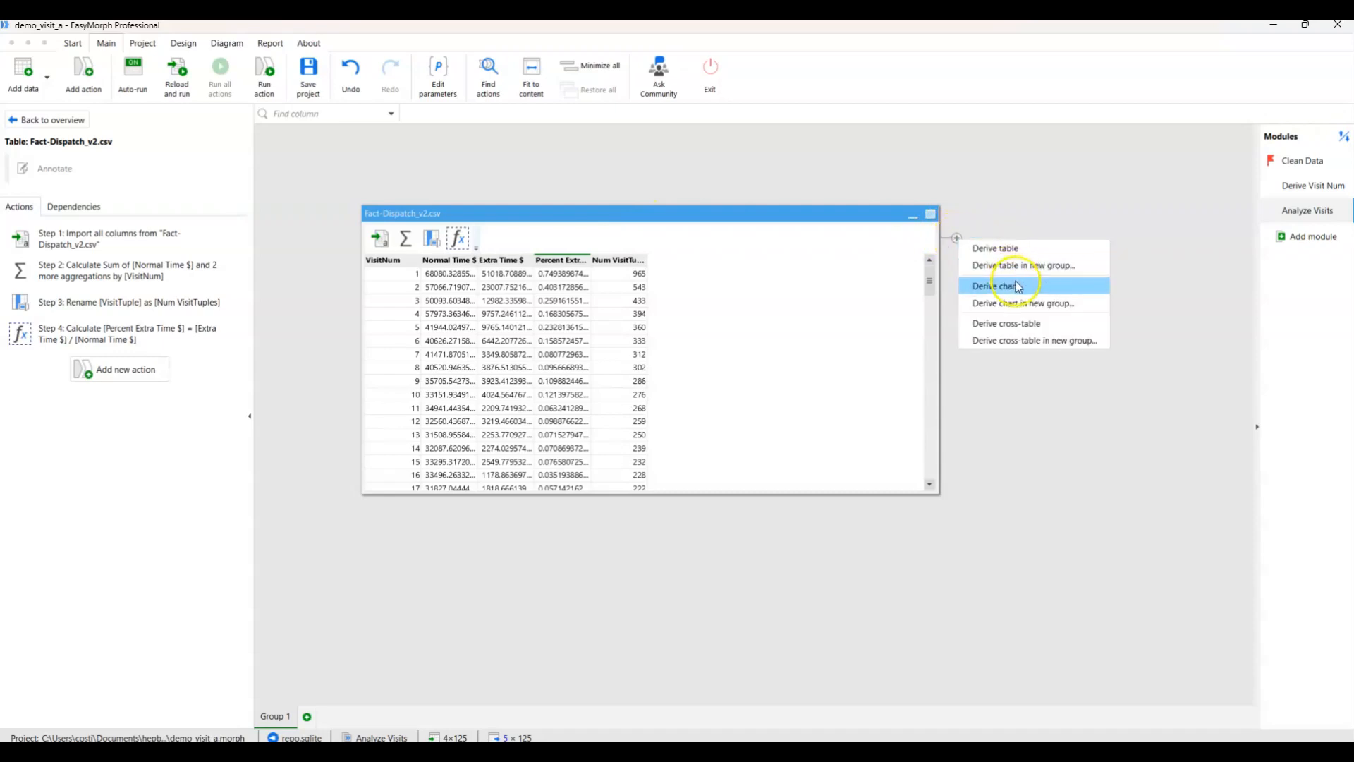
left_click(1030, 303)
left_click(542, 380)
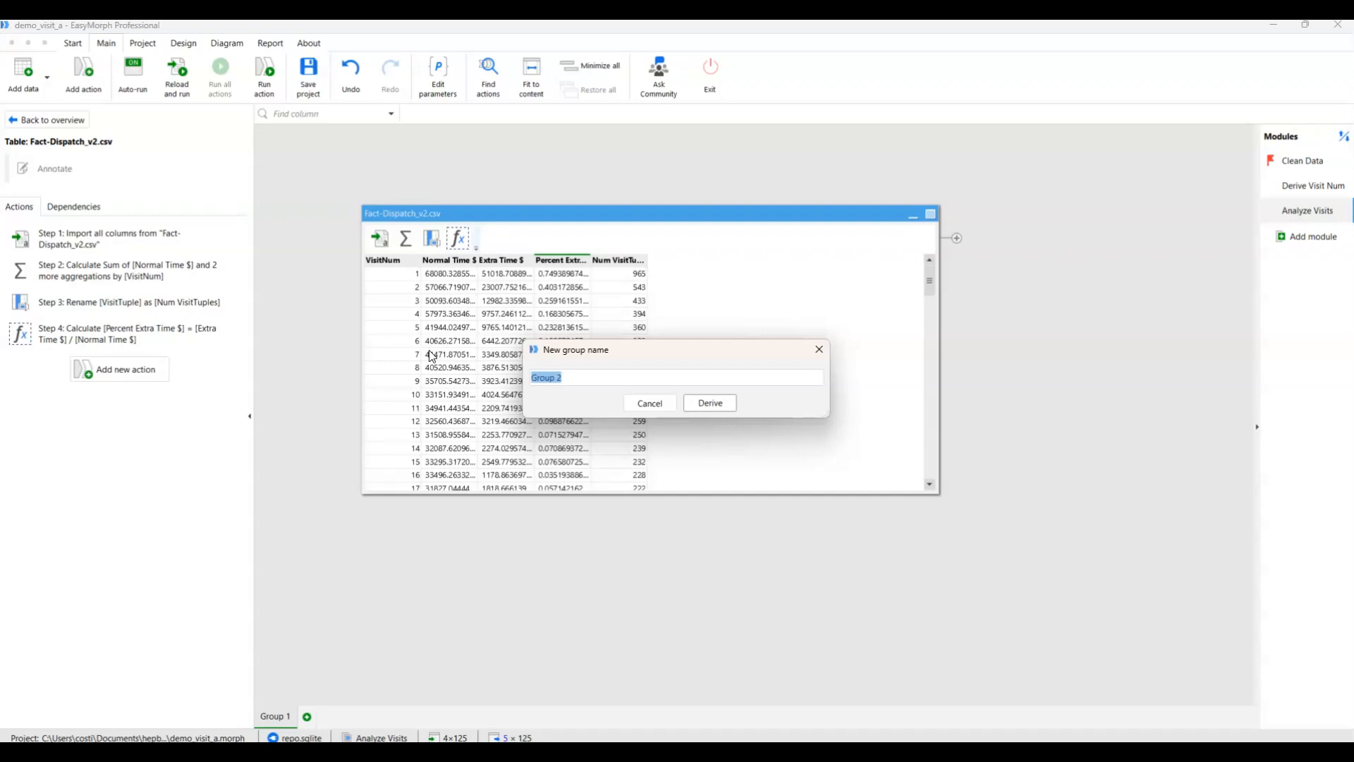
left_click(706, 402)
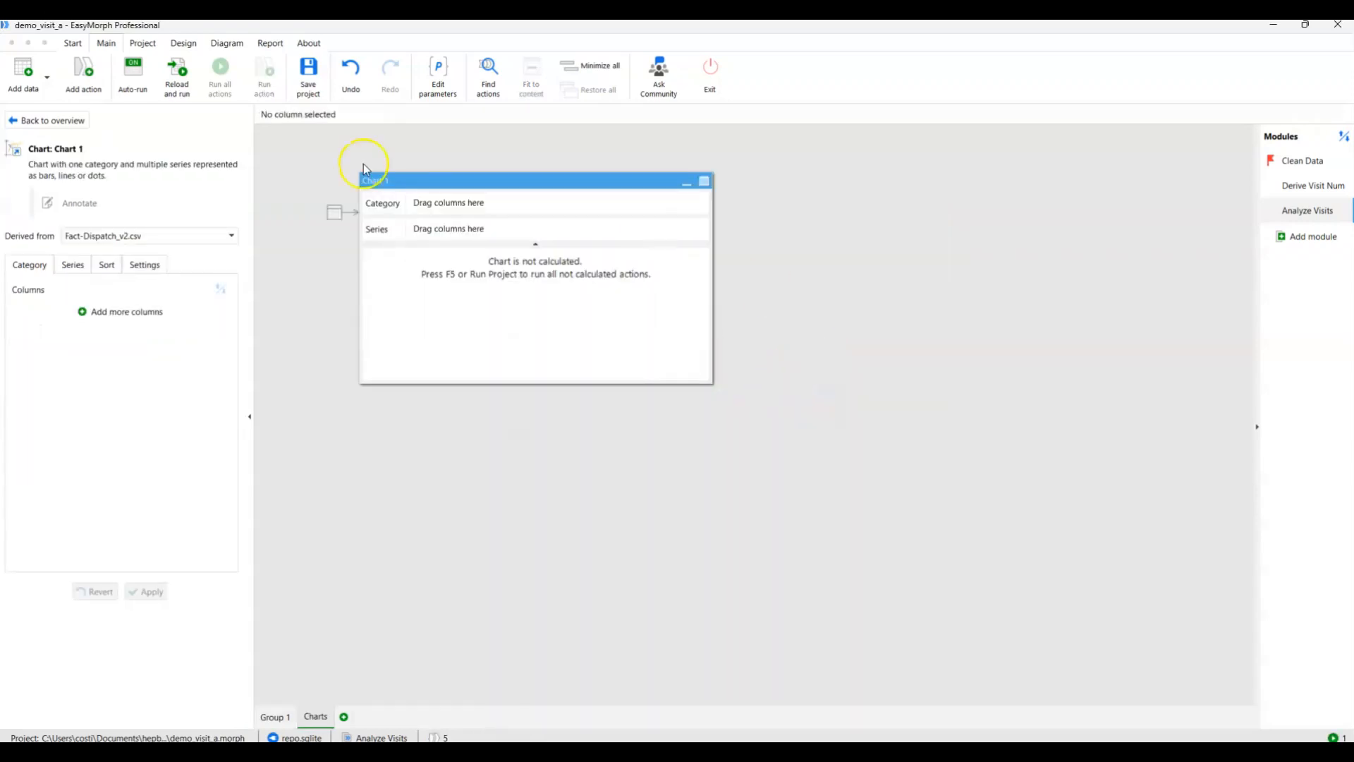
Set VisitNum as the category column of the derived chart and apply it.
left_click(96, 313)
left_click(96, 310)
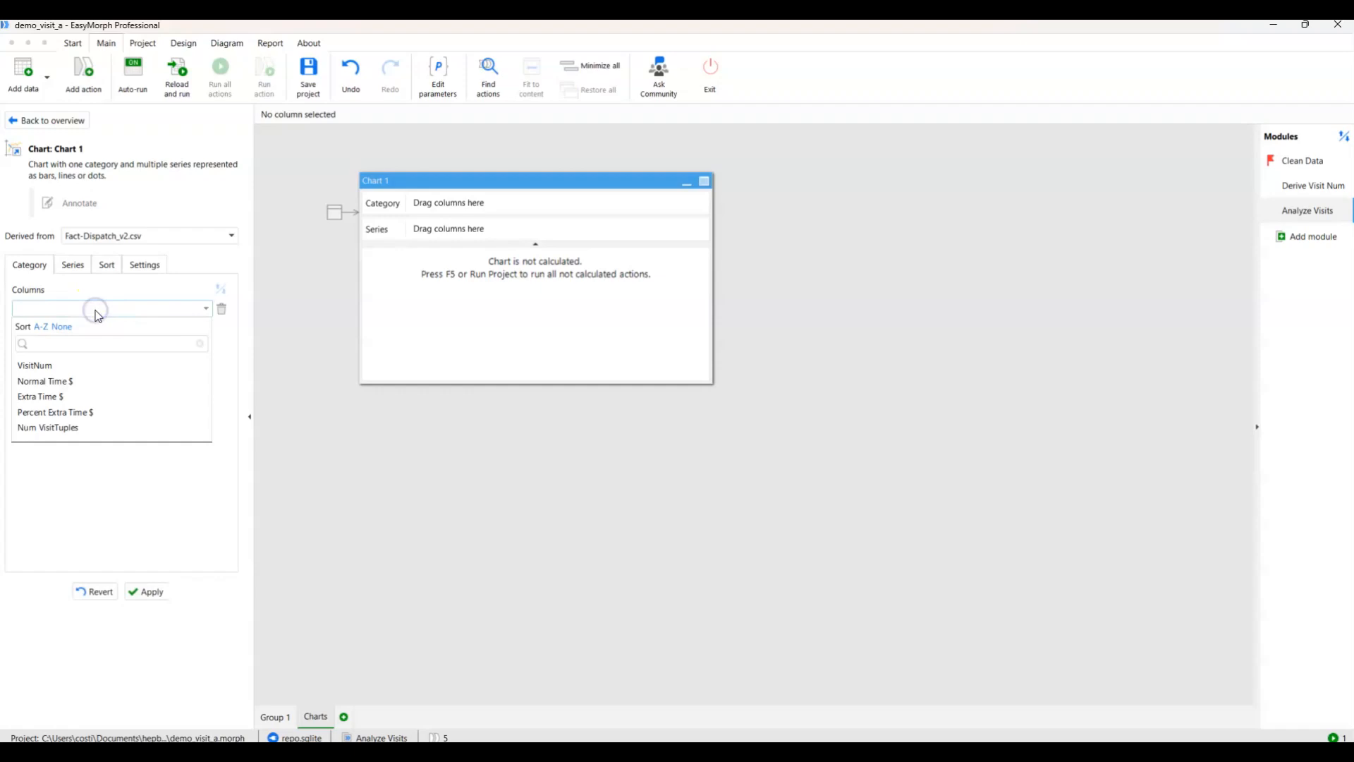
left_click(63, 365)
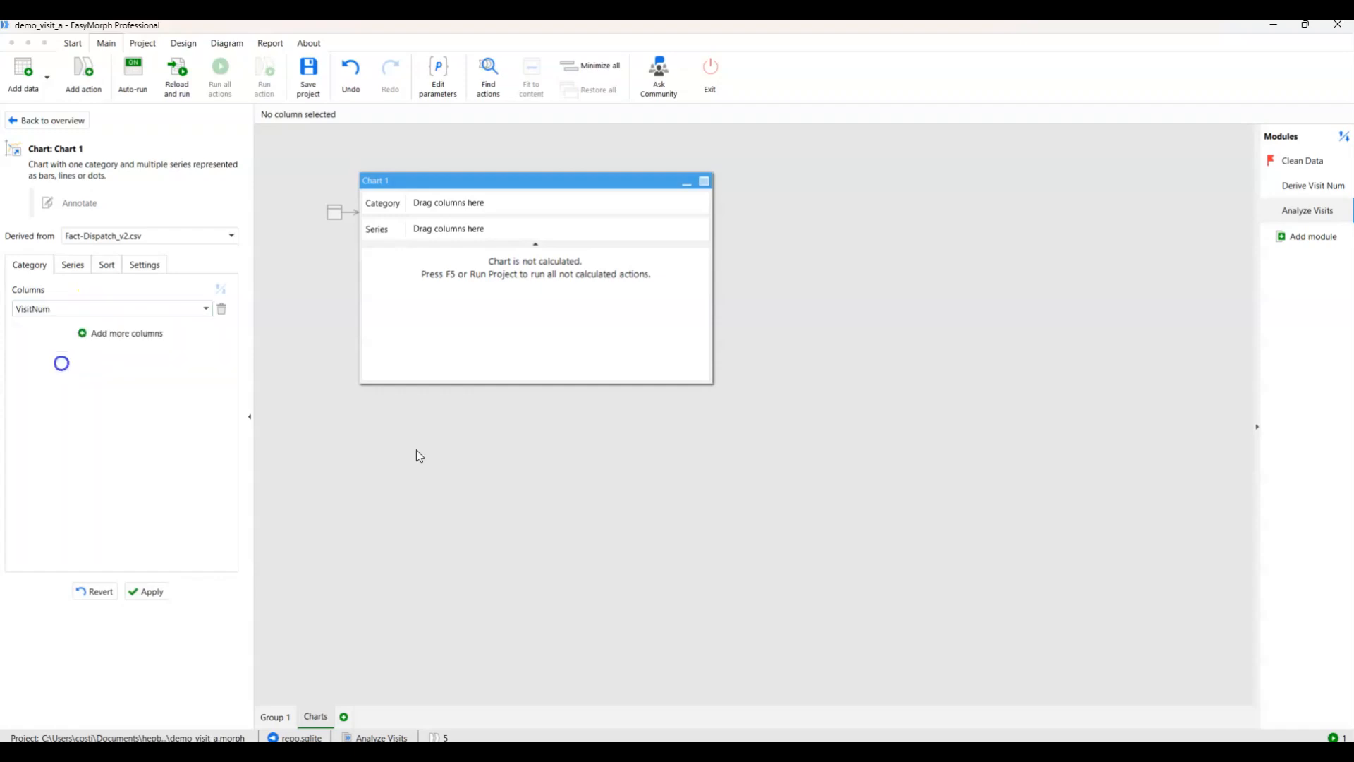
left_click(157, 589)
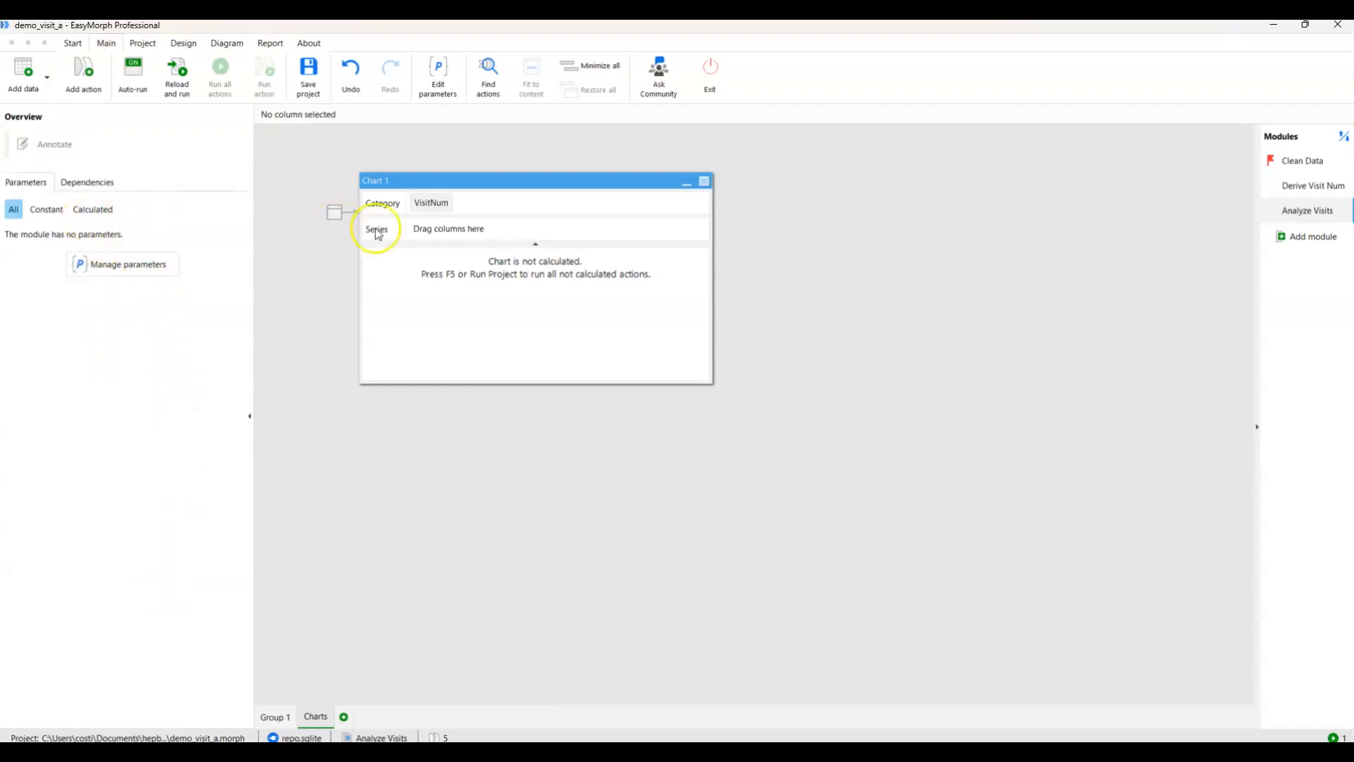
Add Percent Extra Time $ to the chart as an orange line series and apply it.
left_click(463, 184)
left_click(79, 266)
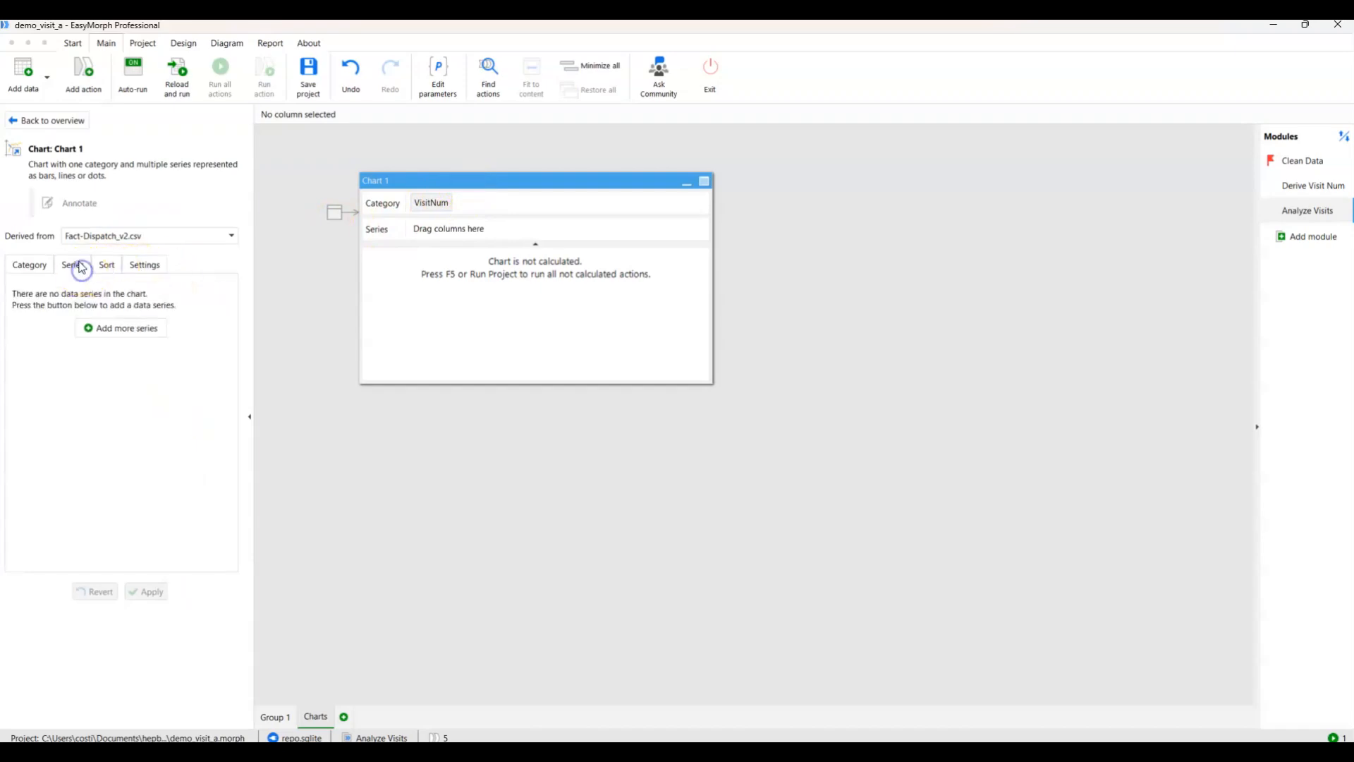
left_click(106, 328)
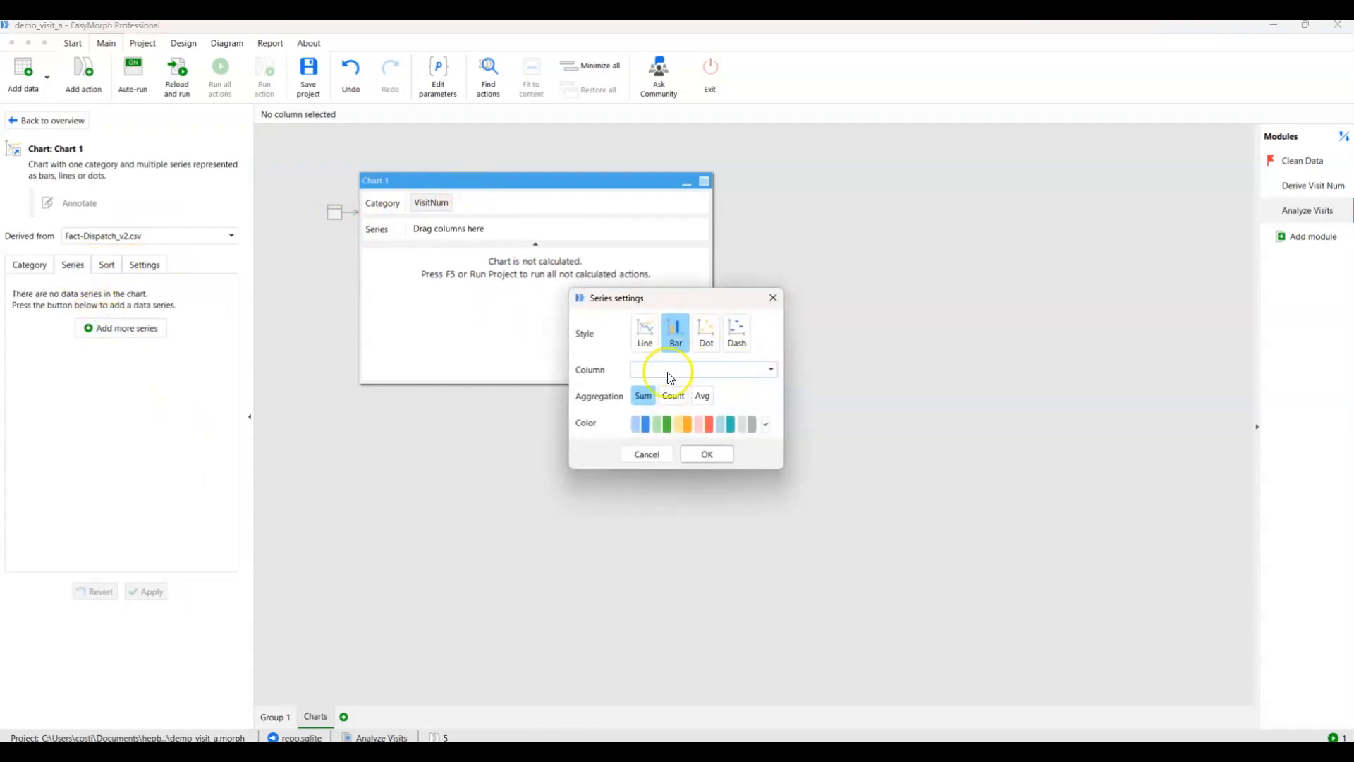
left_click(681, 368)
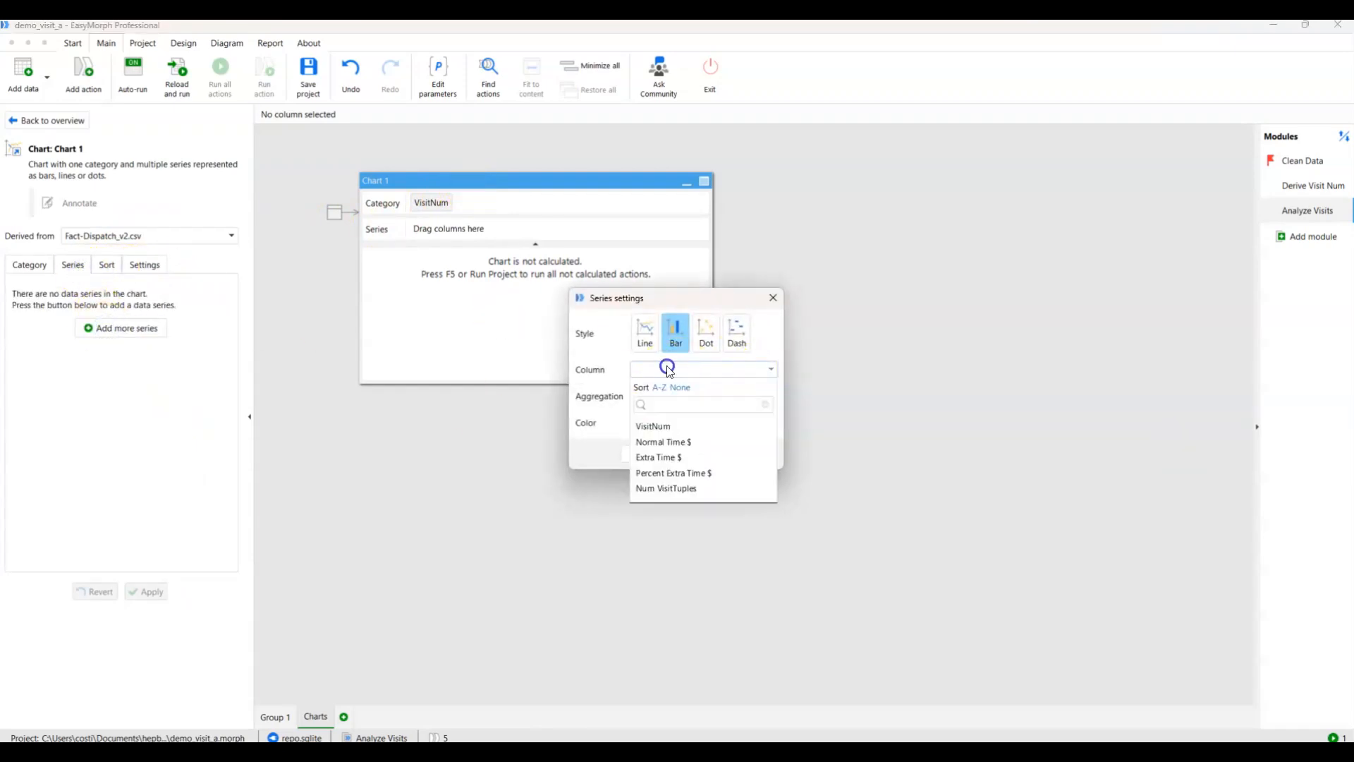
left_click(648, 473)
left_click(687, 422)
left_click(648, 329)
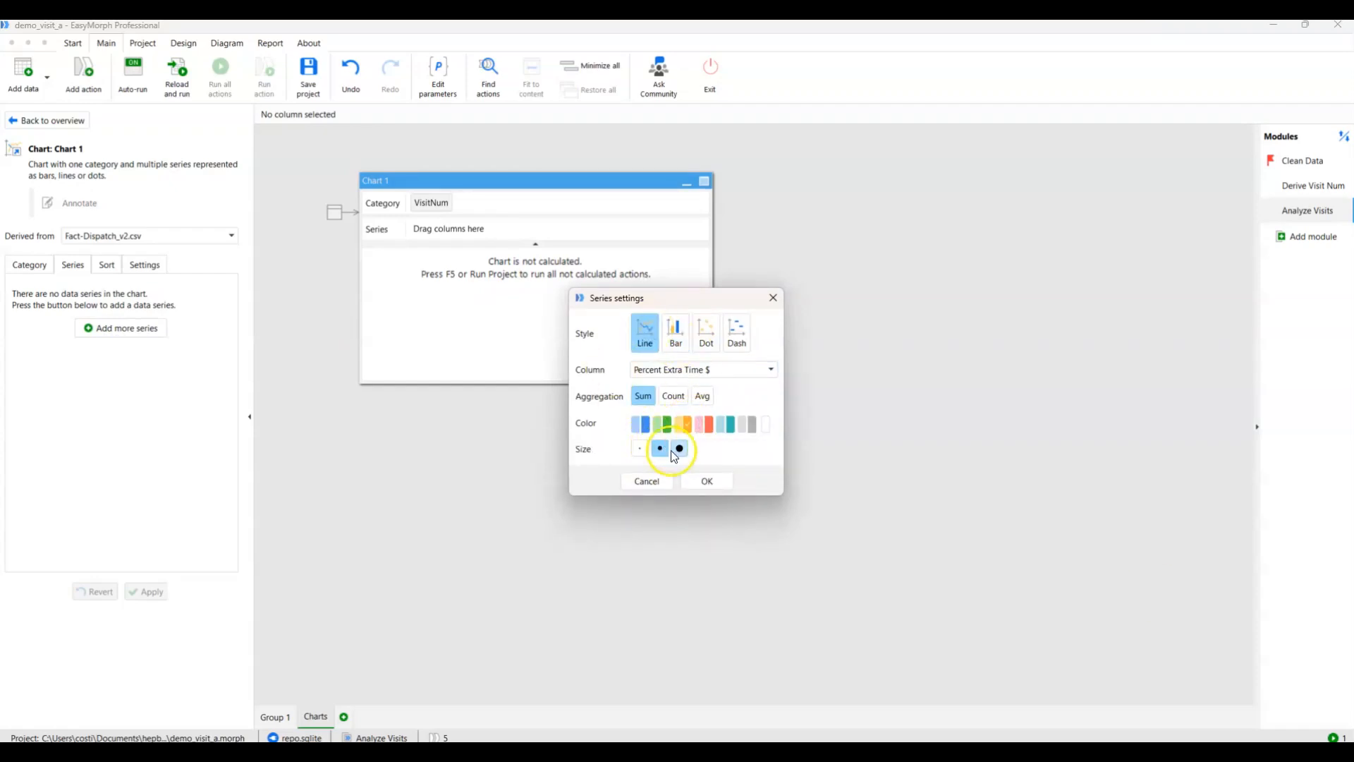
left_click(704, 481)
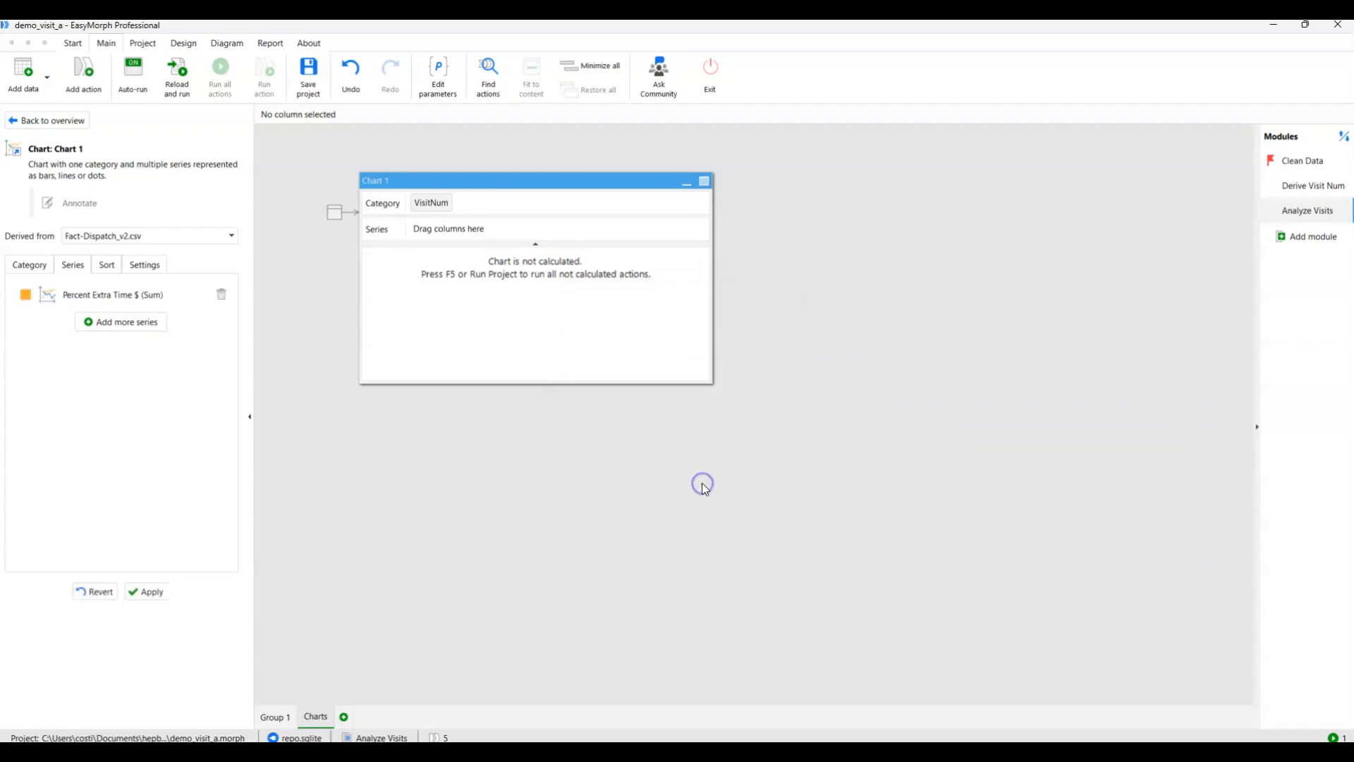
left_click(154, 593)
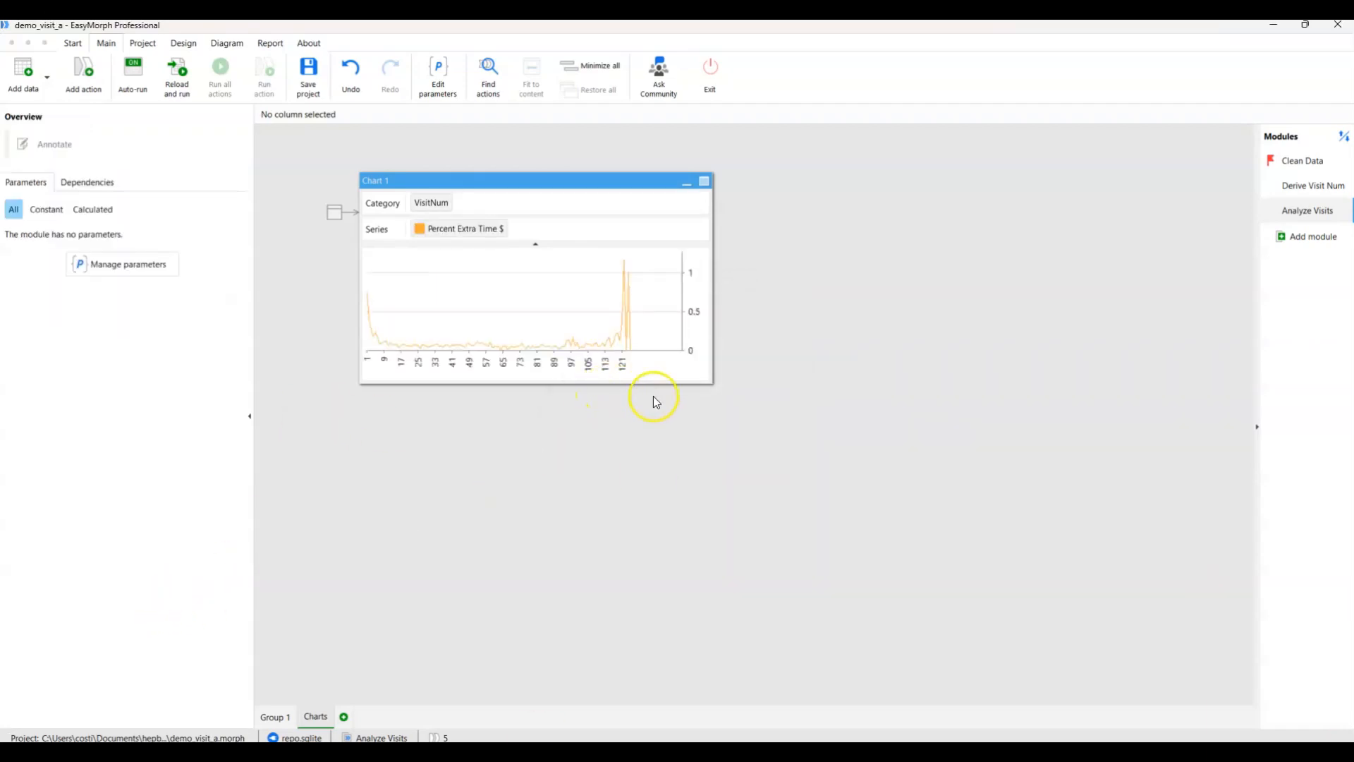
Enlarge the Percent Extra Time $ chart to nearly the full workspace width and reposition it up and to the left.
left_click_drag(714, 386, 1021, 475)
left_click_drag(731, 188, 659, 148)
left_click_drag(956, 443, 1201, 478)
Read the Percent Extra Time $ values for the first few visits and nudge the chart slightly to the right.
mouse_move(308, 319)
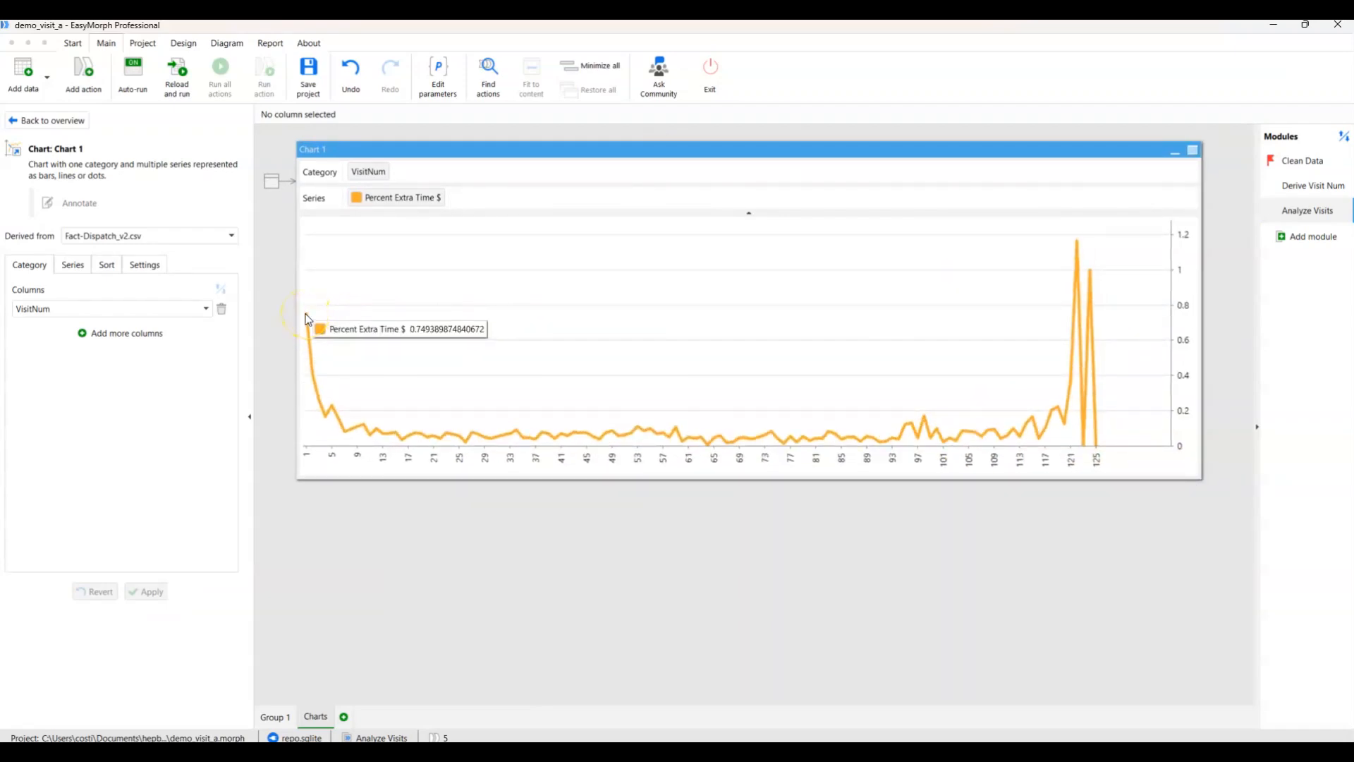
mouse_move(312, 377)
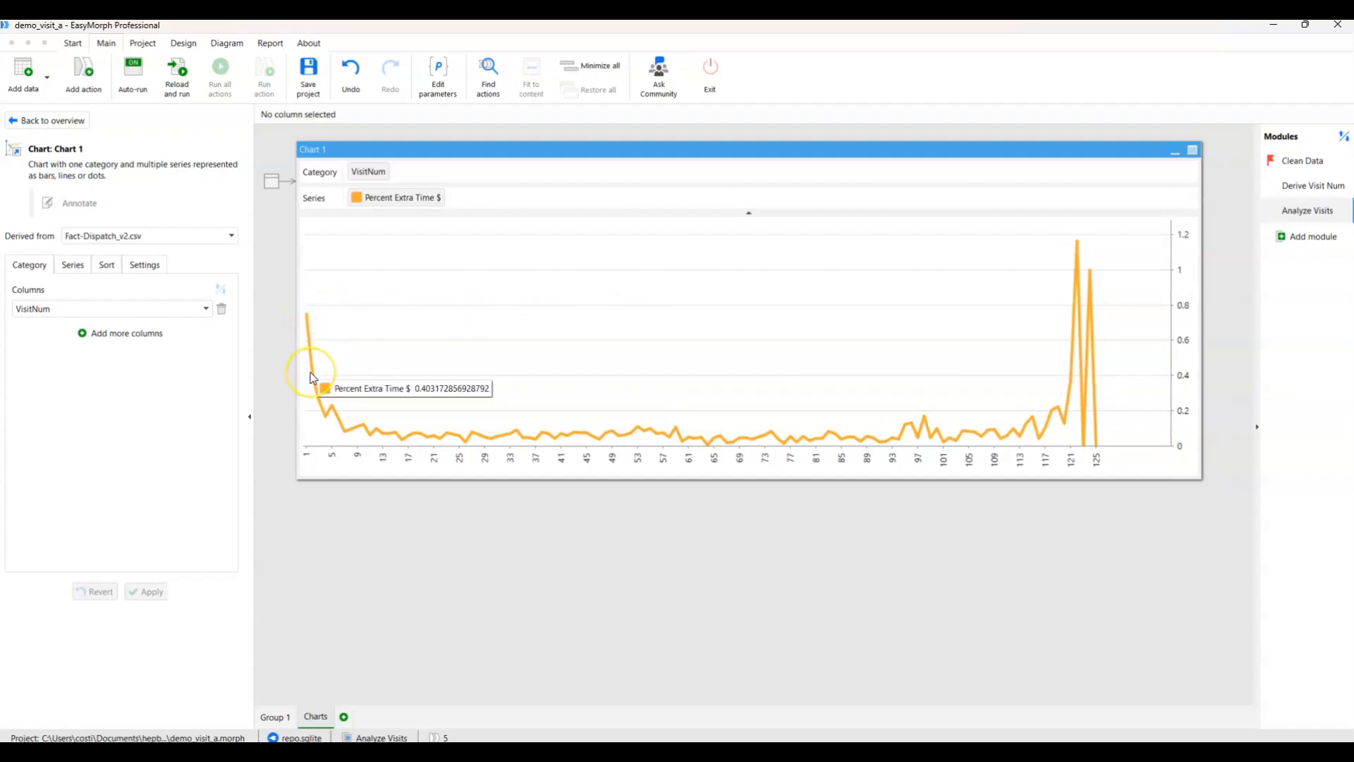
left_click(319, 400)
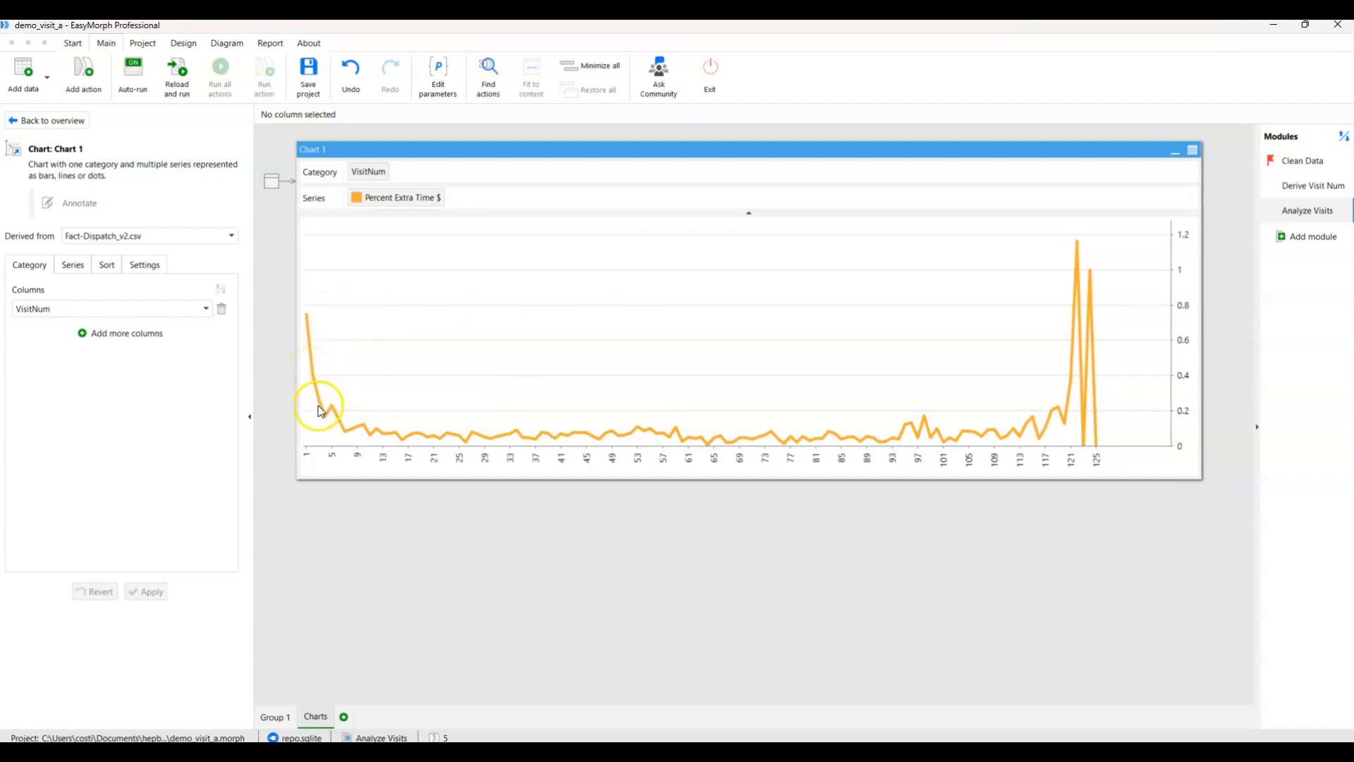
mouse_move(321, 404)
left_click_drag(1045, 151, 1058, 151)
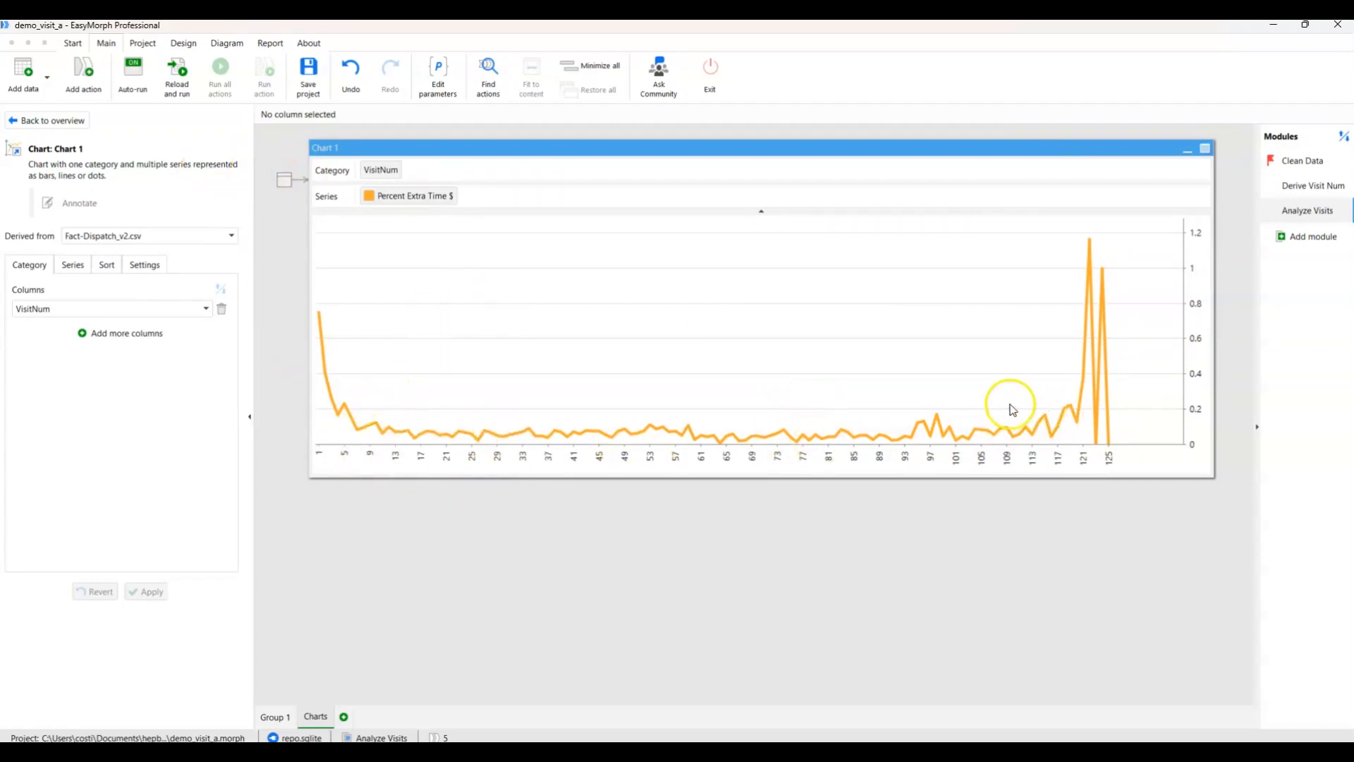
Move the Fact-Dispatch_v2.csv table slightly up and left in Group 1 and follow its link to the derived chart.
left_click(280, 718)
left_click_drag(677, 213, 649, 188)
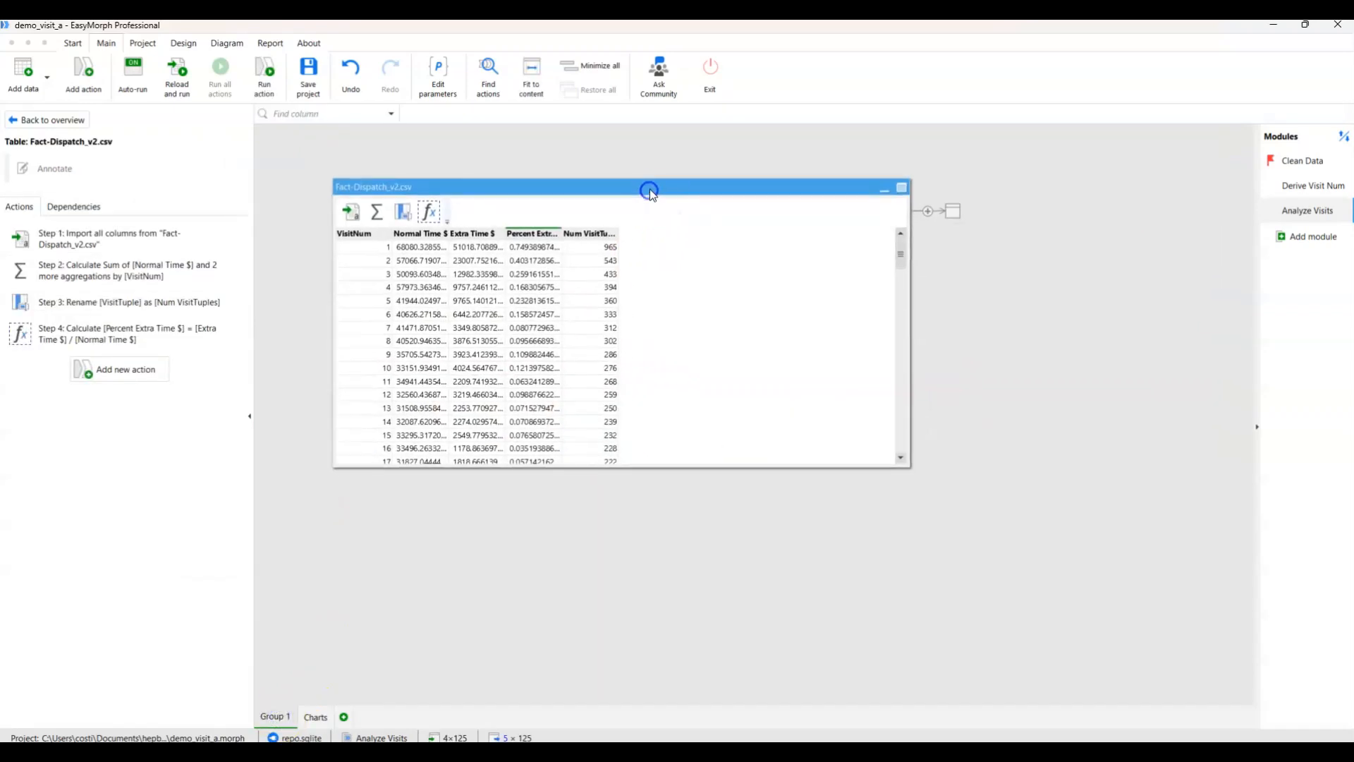
left_click(956, 219)
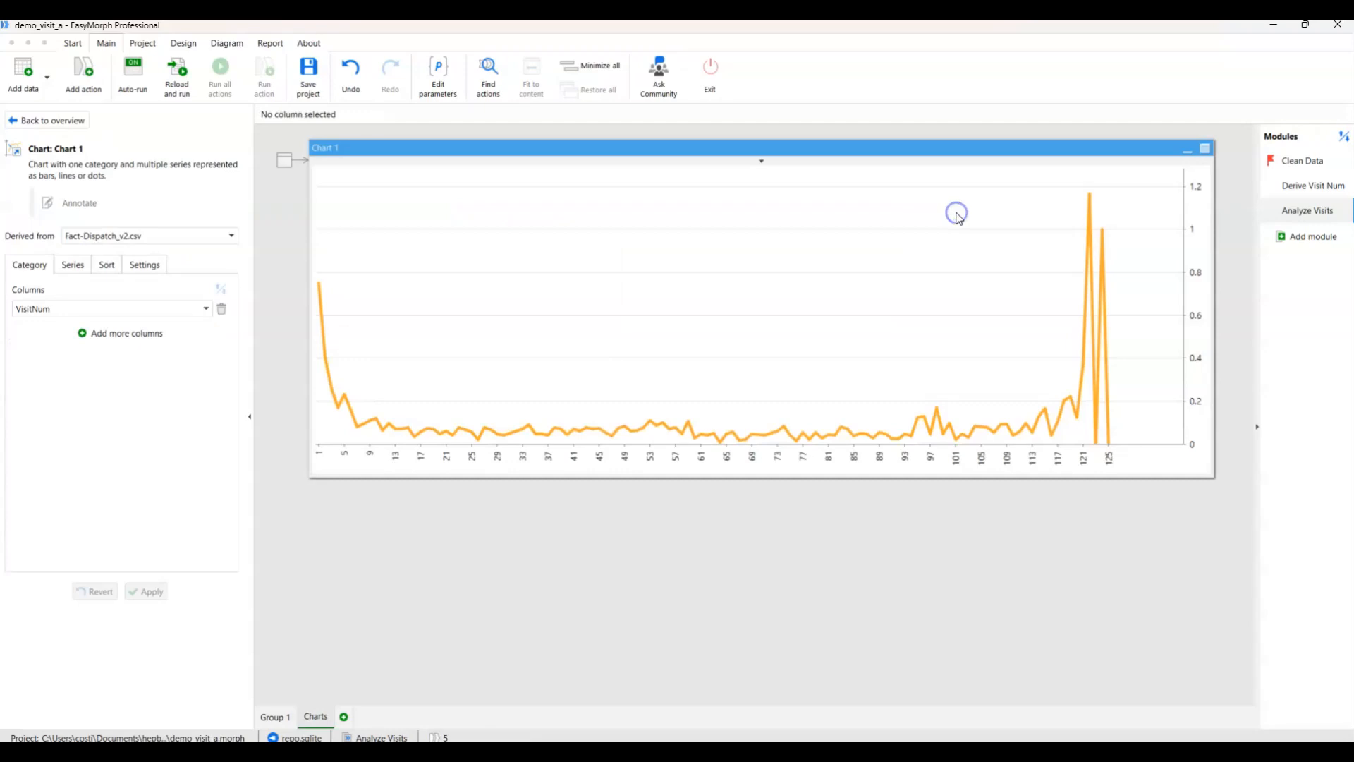
Derive a second chart from the table in Group 1, with VisitNum as category and Num VisitTuples as series.
left_click(272, 717)
right_click(832, 189)
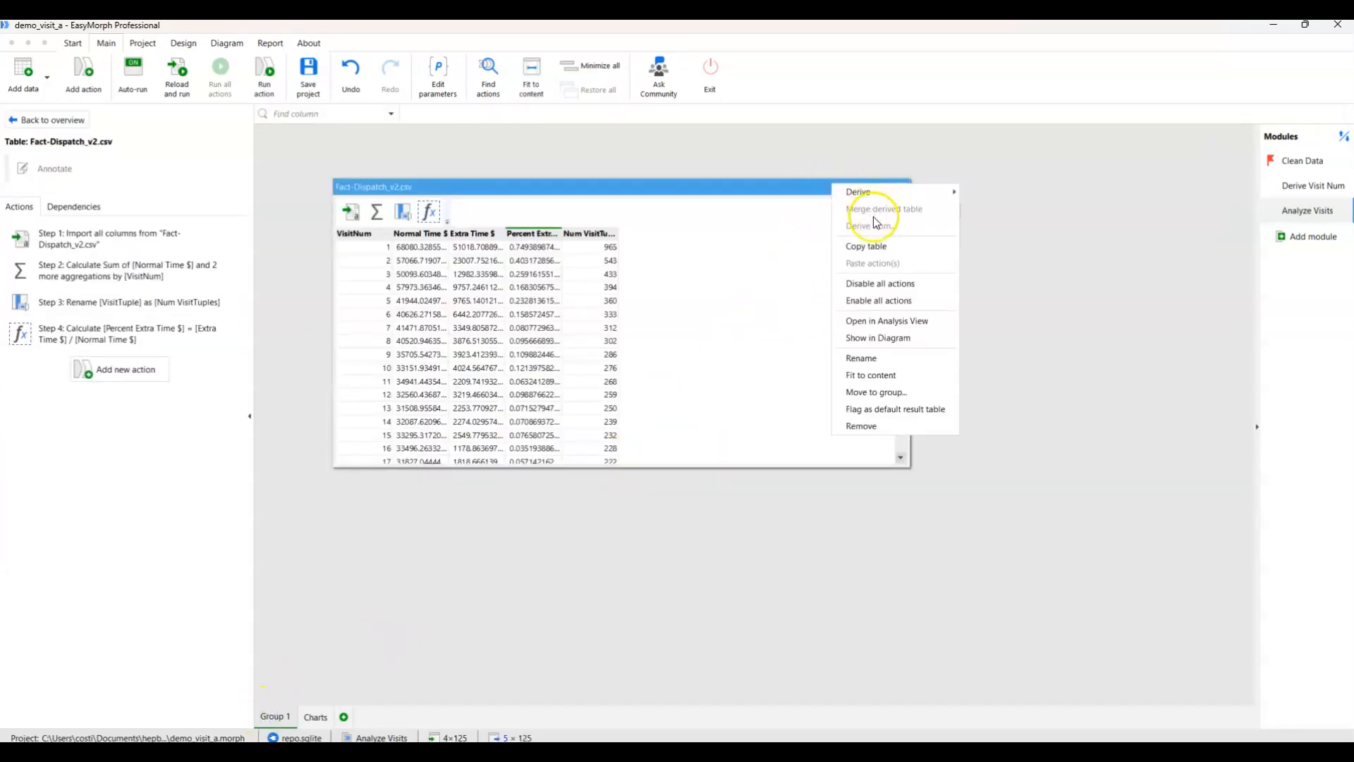
mouse_move(890, 192)
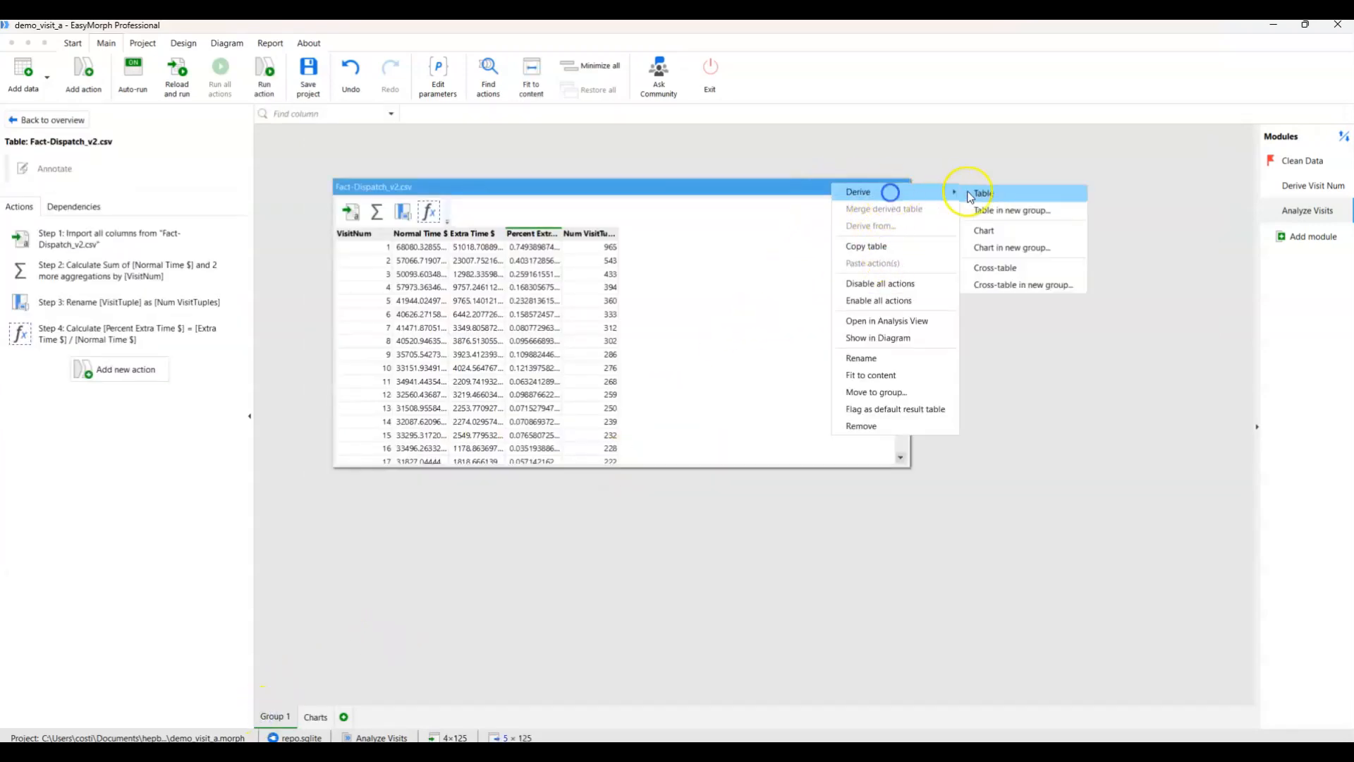
left_click(987, 231)
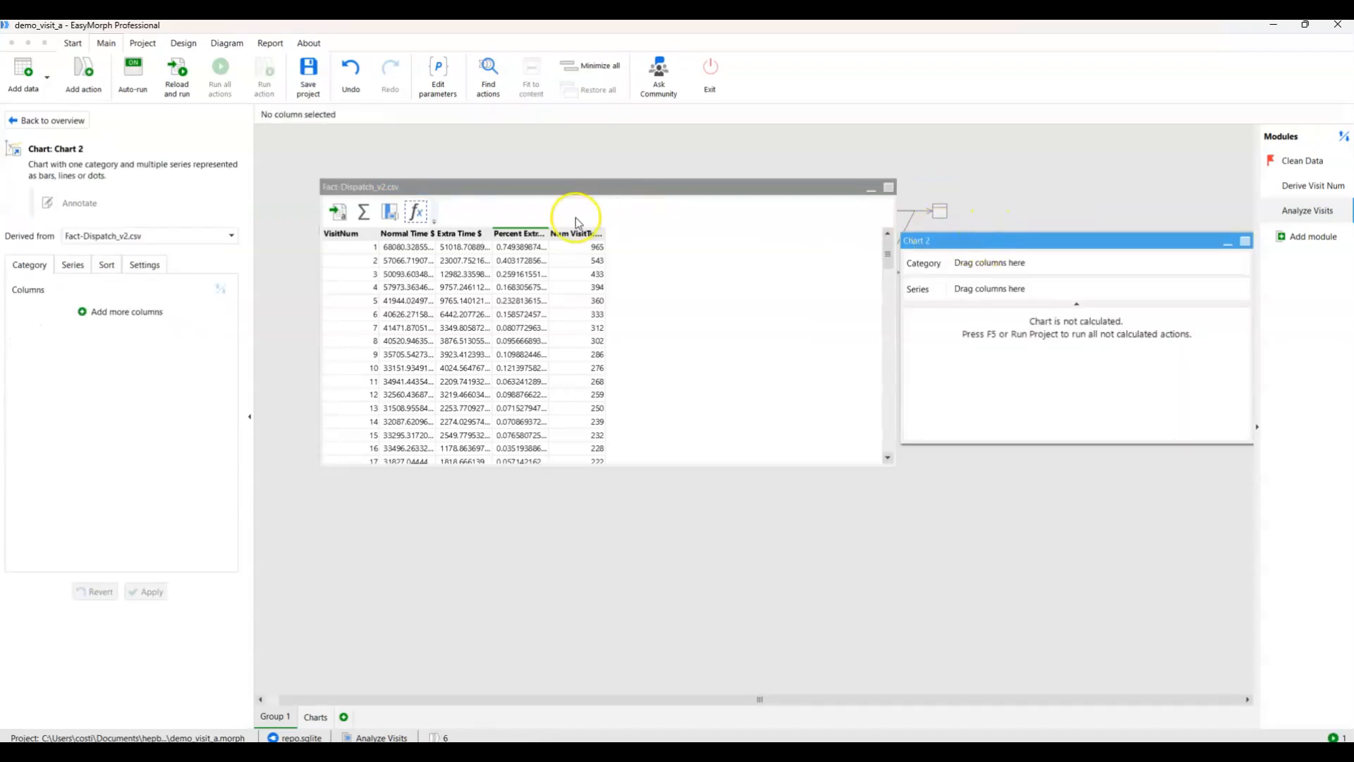
left_click_drag(348, 233, 974, 265)
left_click_drag(554, 236, 985, 286)
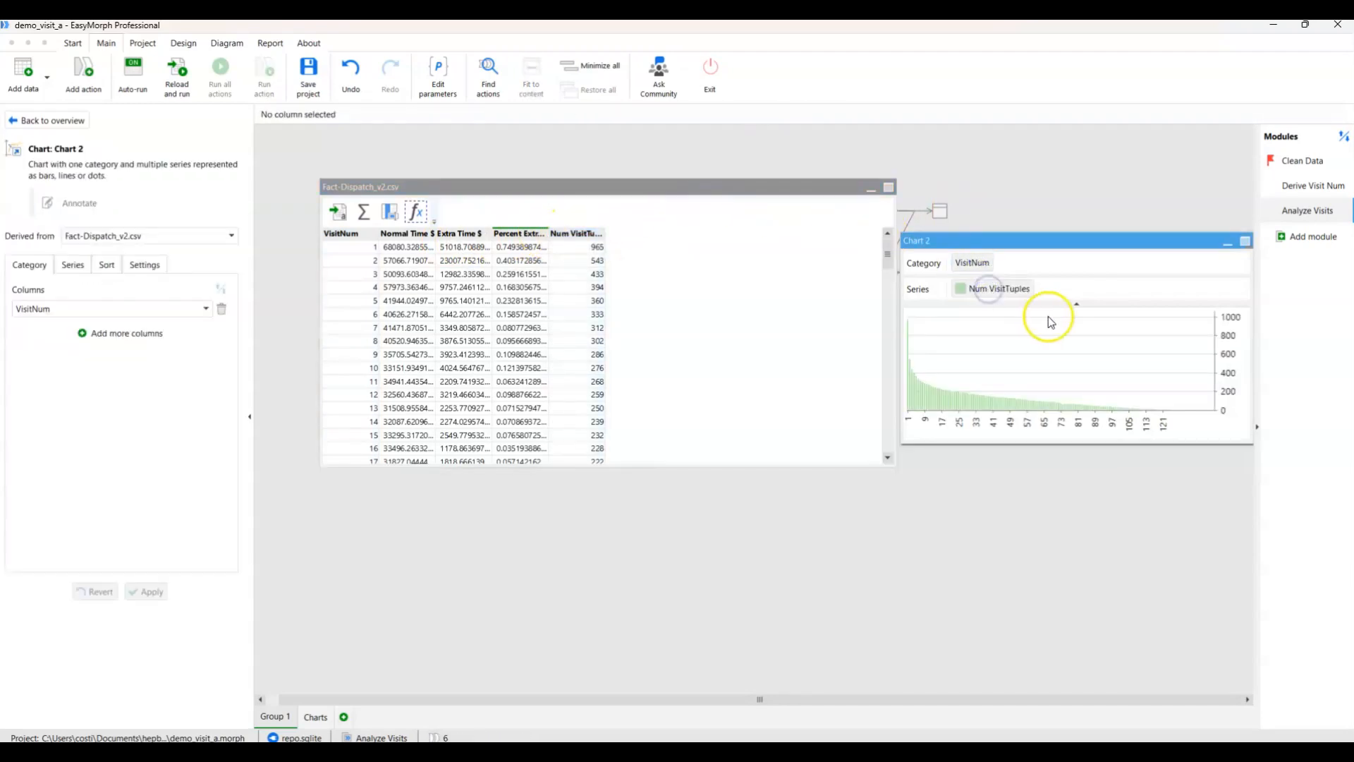
Move the Num VisitTuples chart to the Charts group and place it beneath the line chart, widened to match.
right_click(1041, 242)
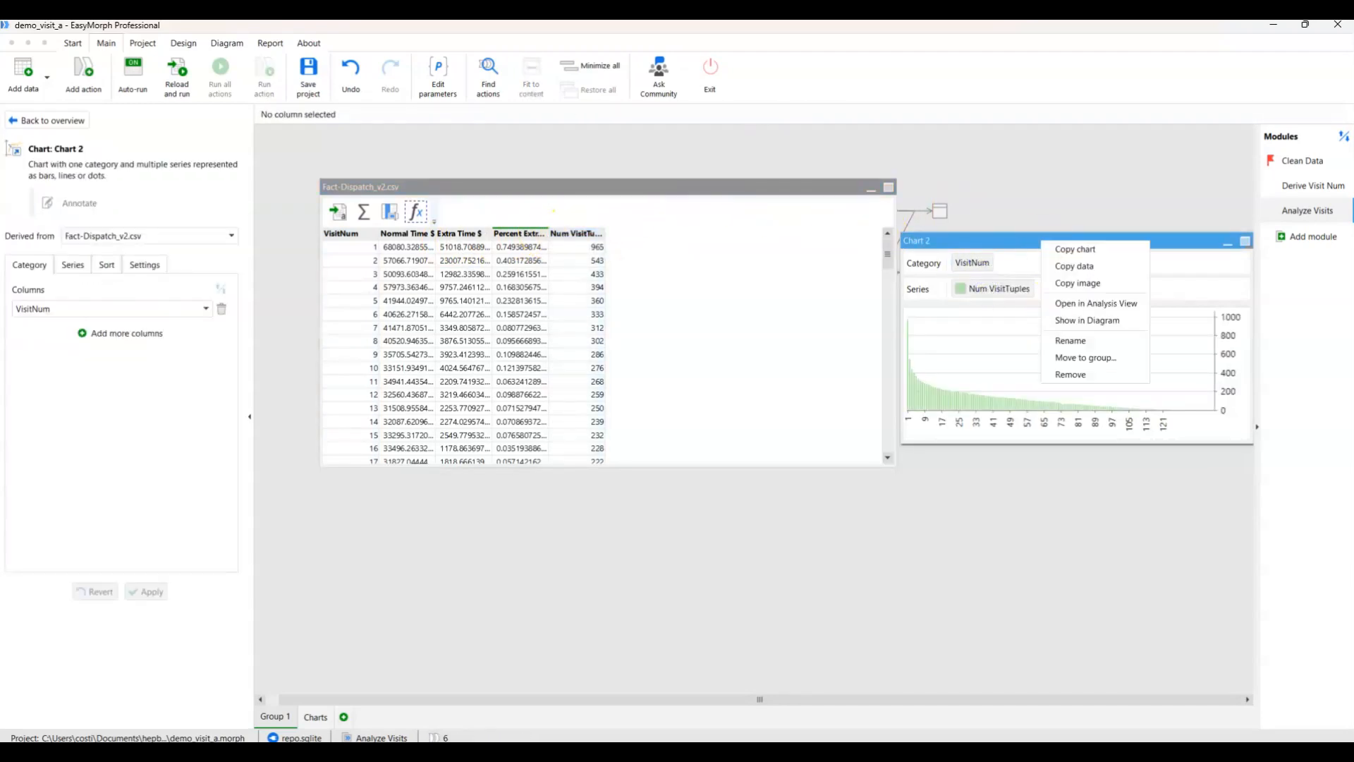
left_click(1077, 359)
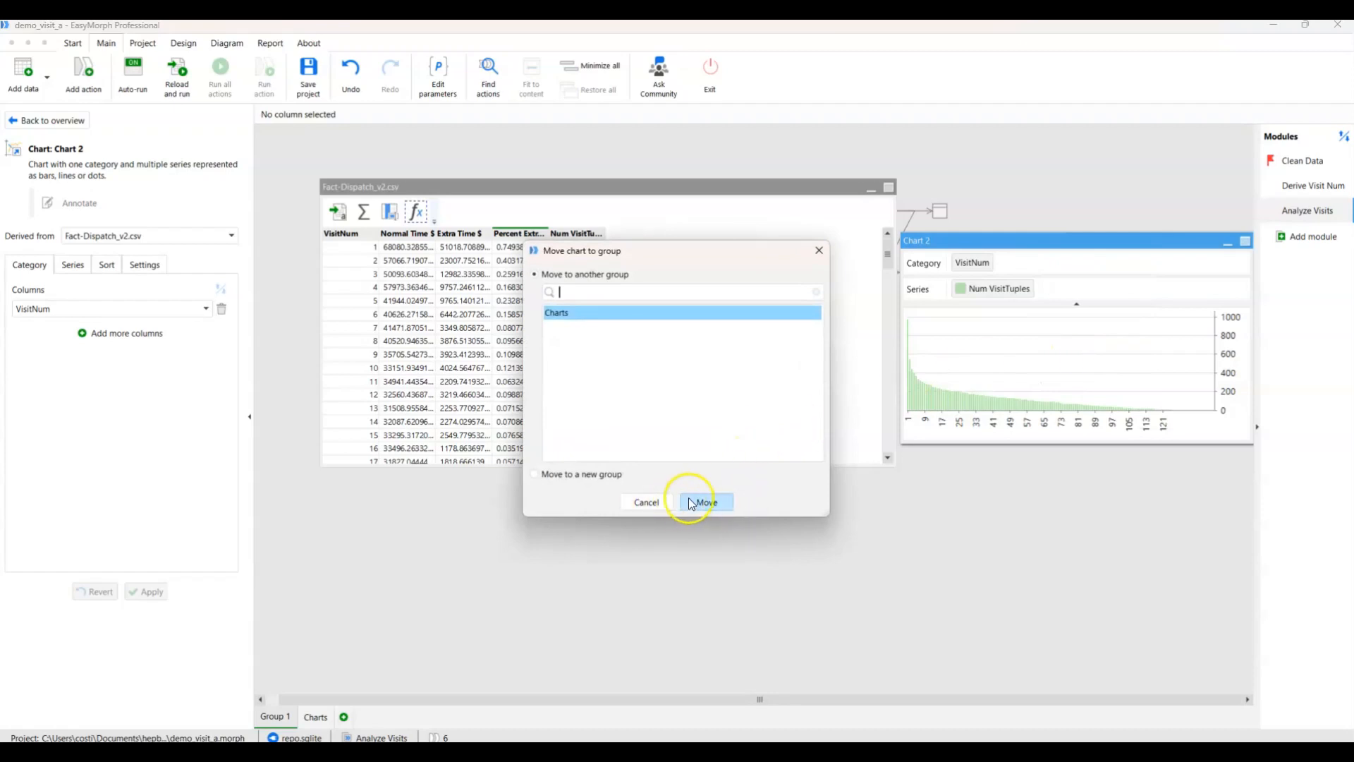
left_click(696, 501)
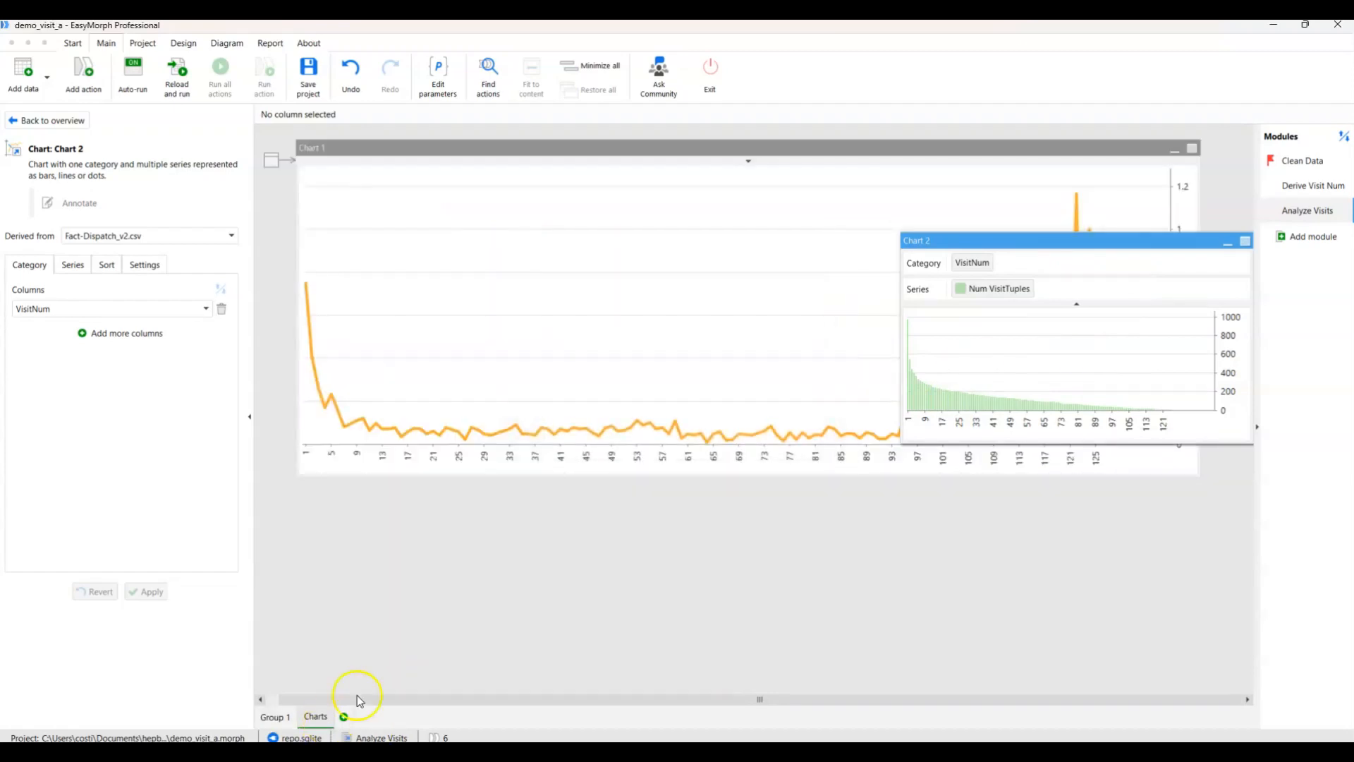
left_click_drag(1033, 253, 438, 495)
left_click_drag(664, 558, 1217, 594)
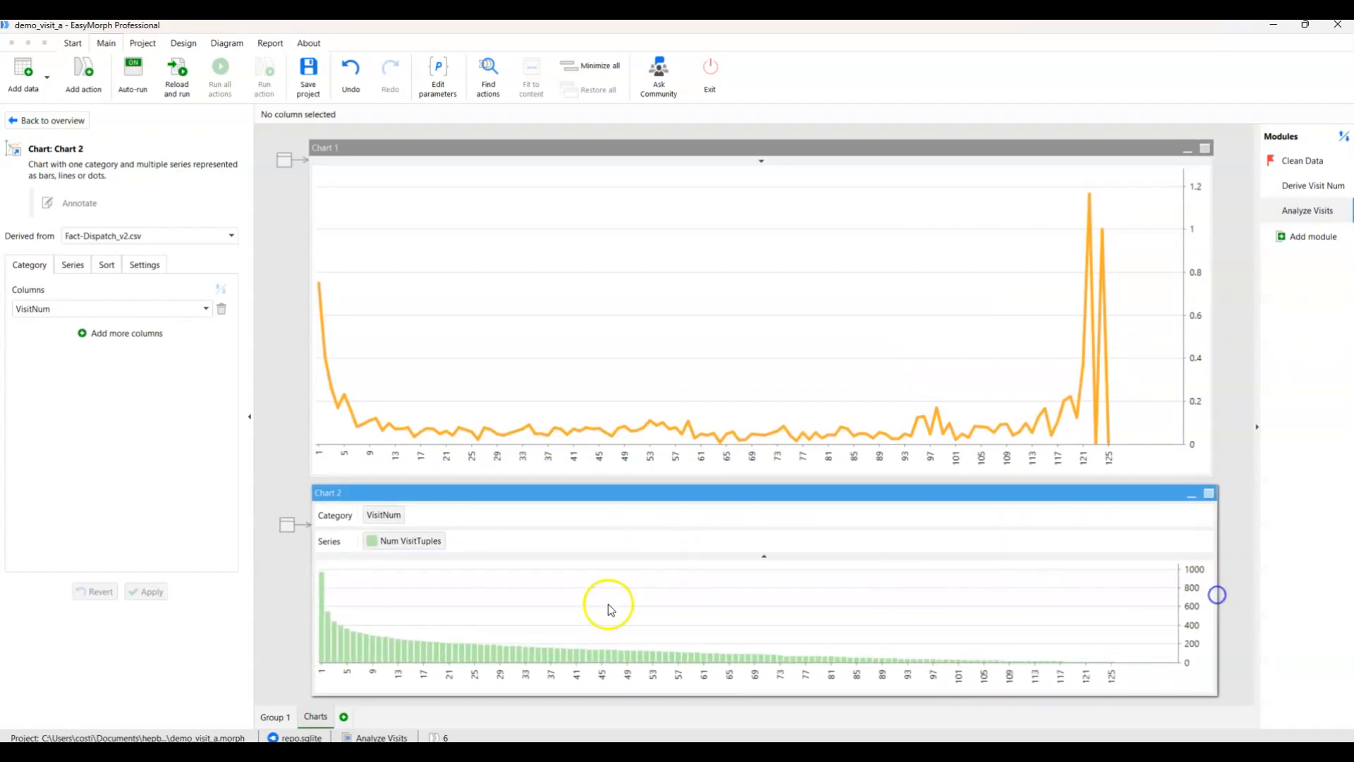
Compare the Num VisitTuples and Percent Extra Time $ values at the first and last visit numbers across both charts.
mouse_move(324, 581)
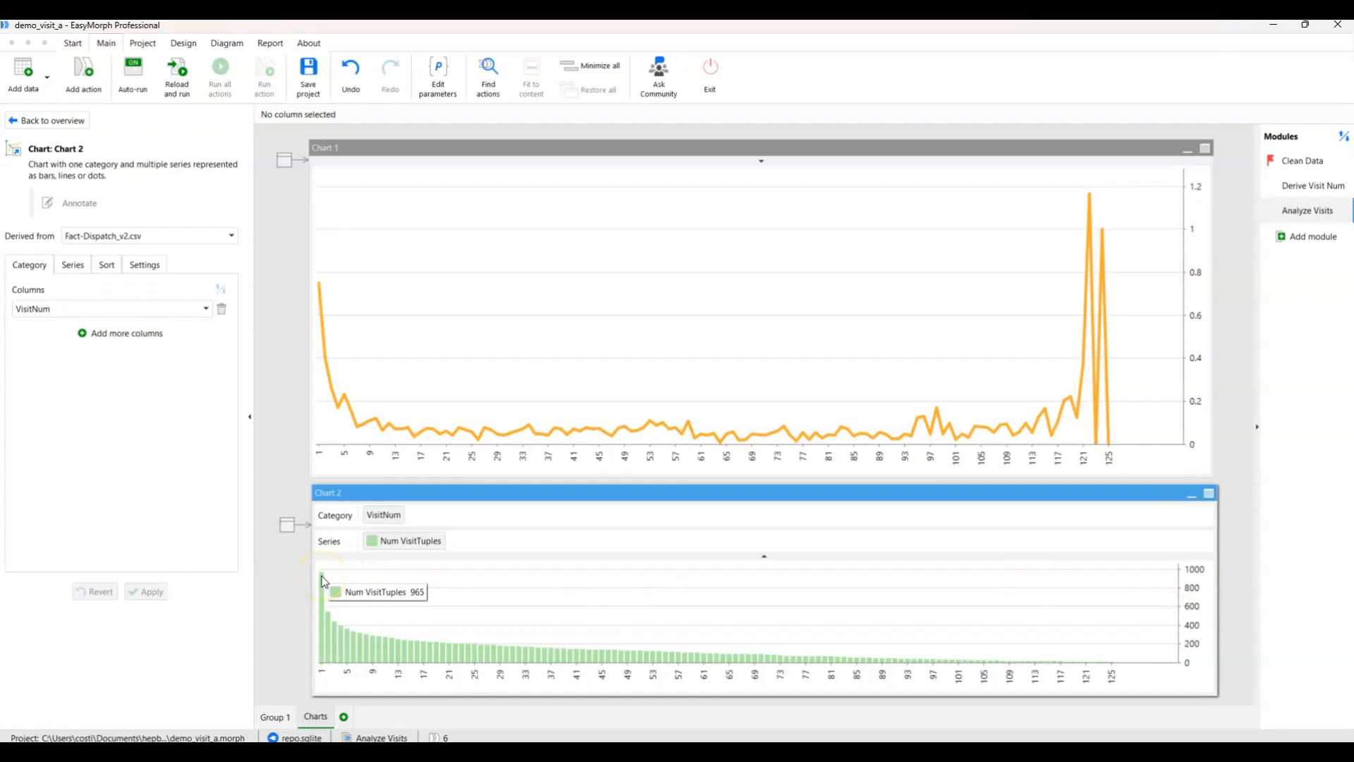
mouse_move(318, 287)
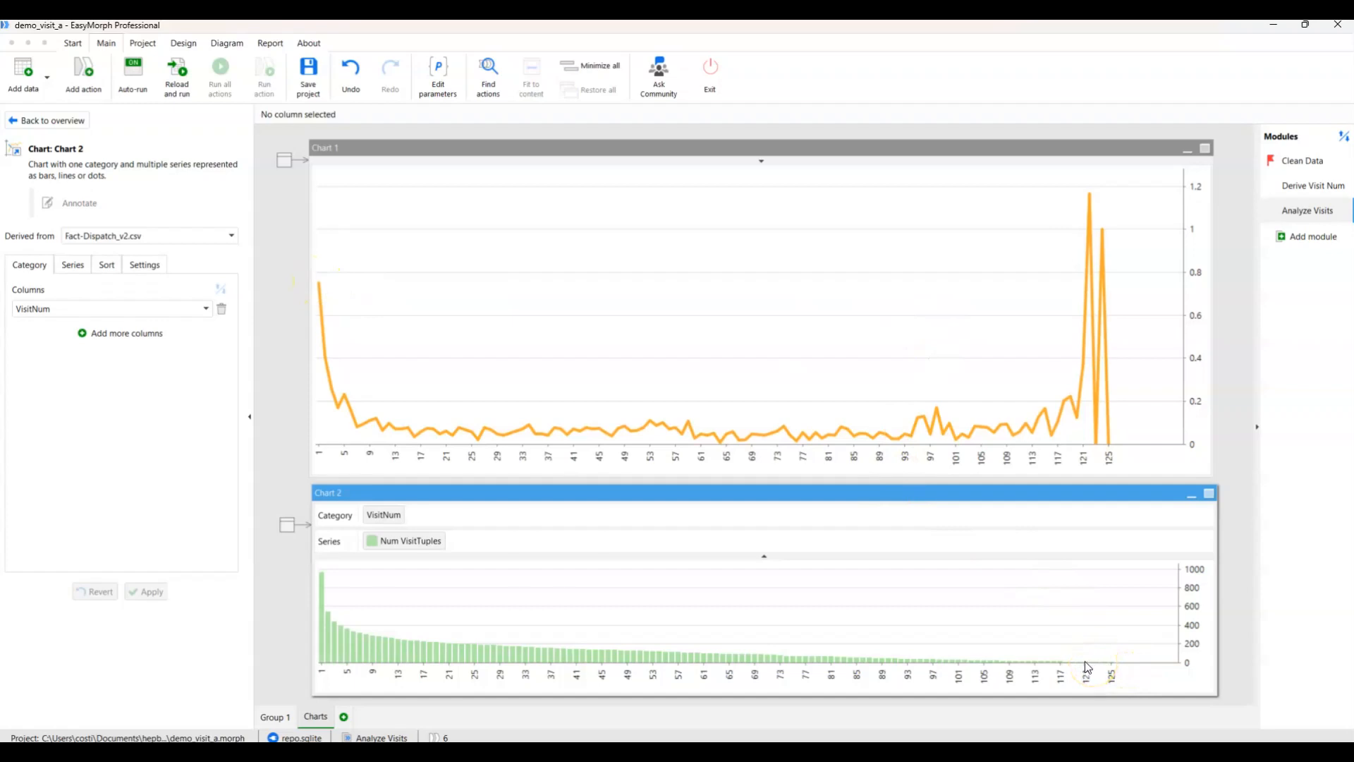
mouse_move(1061, 667)
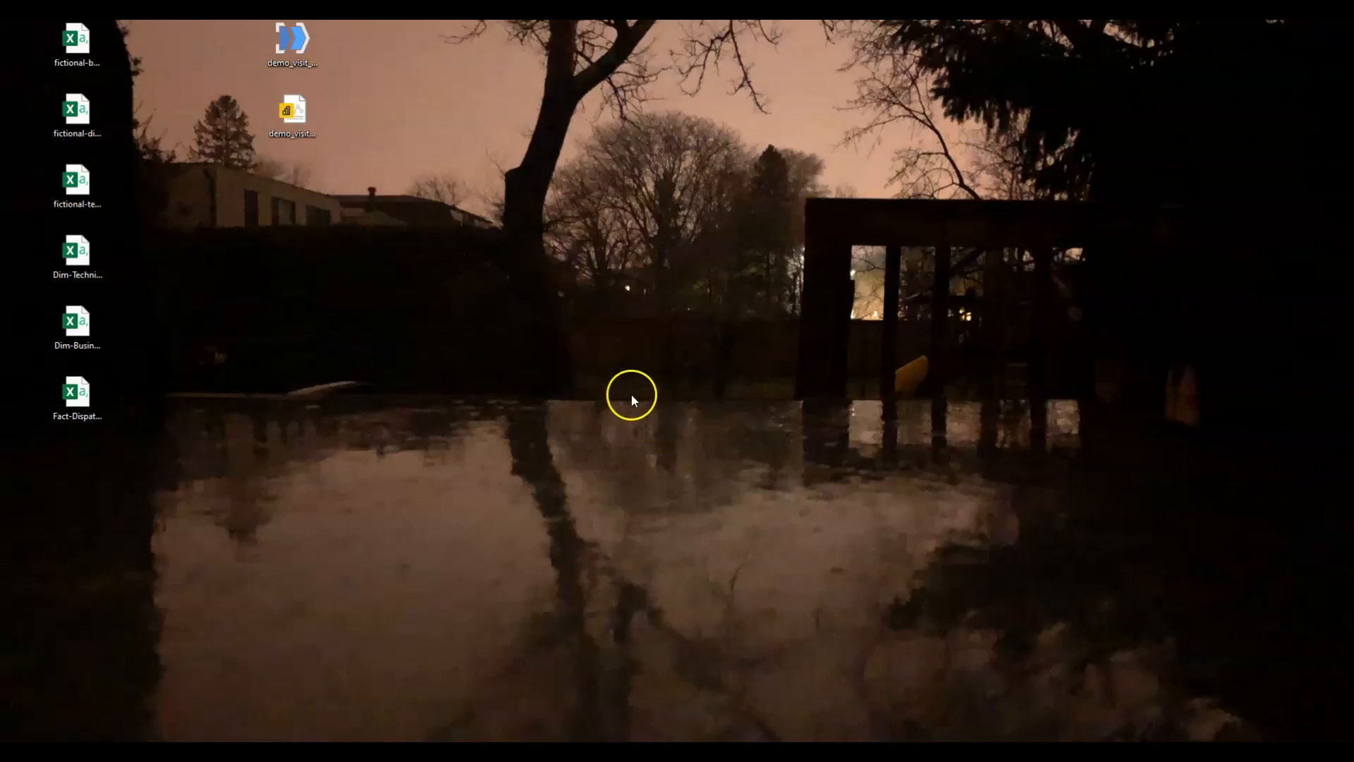
Open the demo_visit report from the desktop in Power BI Desktop and minimise its window.
right_click(304, 112)
left_click(343, 153)
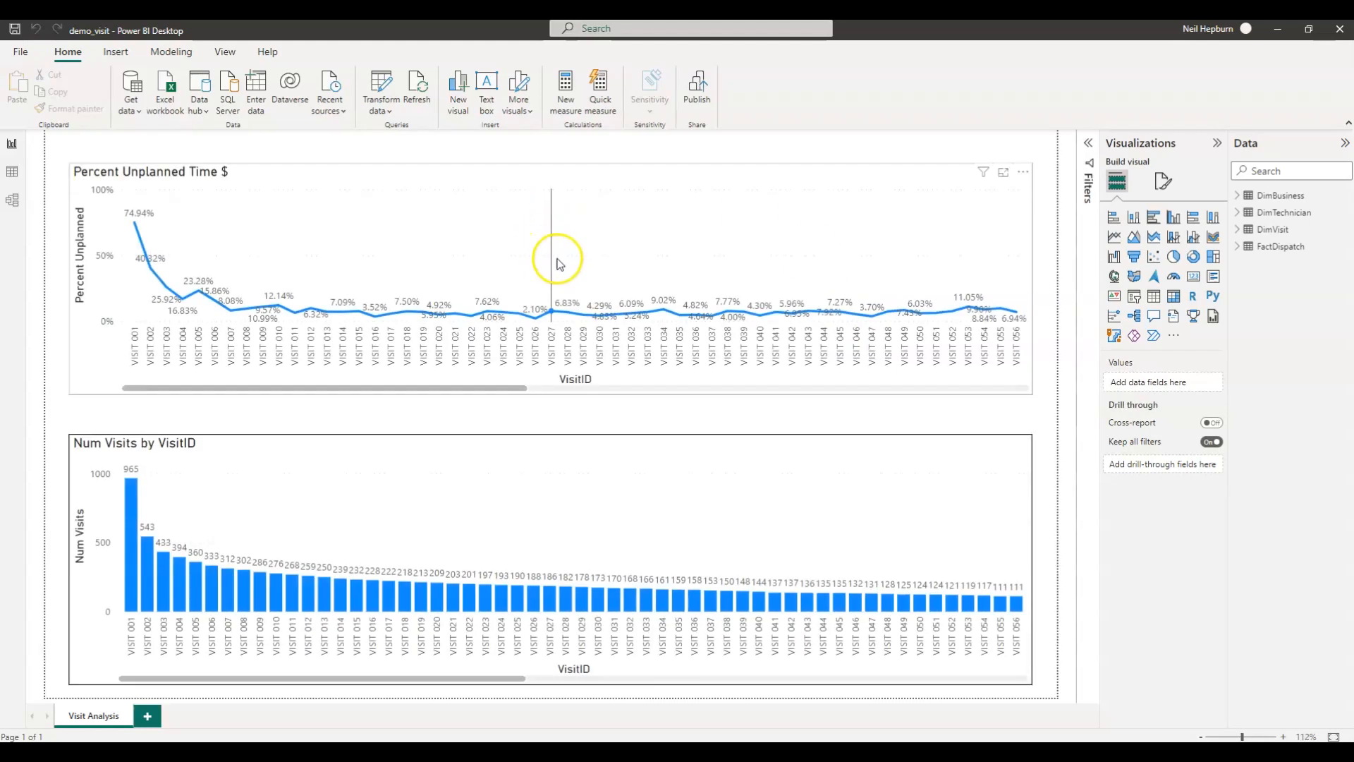
left_click(1278, 29)
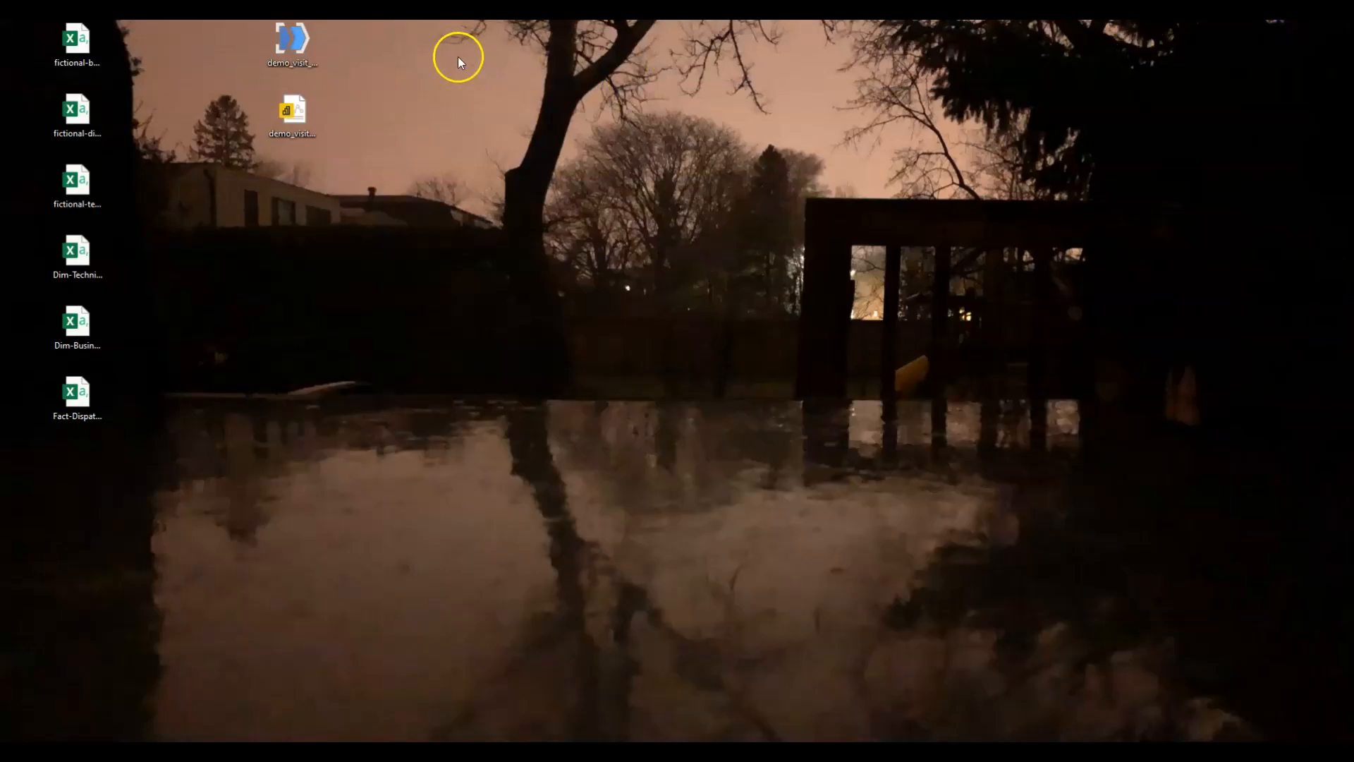
Open the demo_visit_a project from the desktop in EasyMorph and minimise its window.
right_click(296, 38)
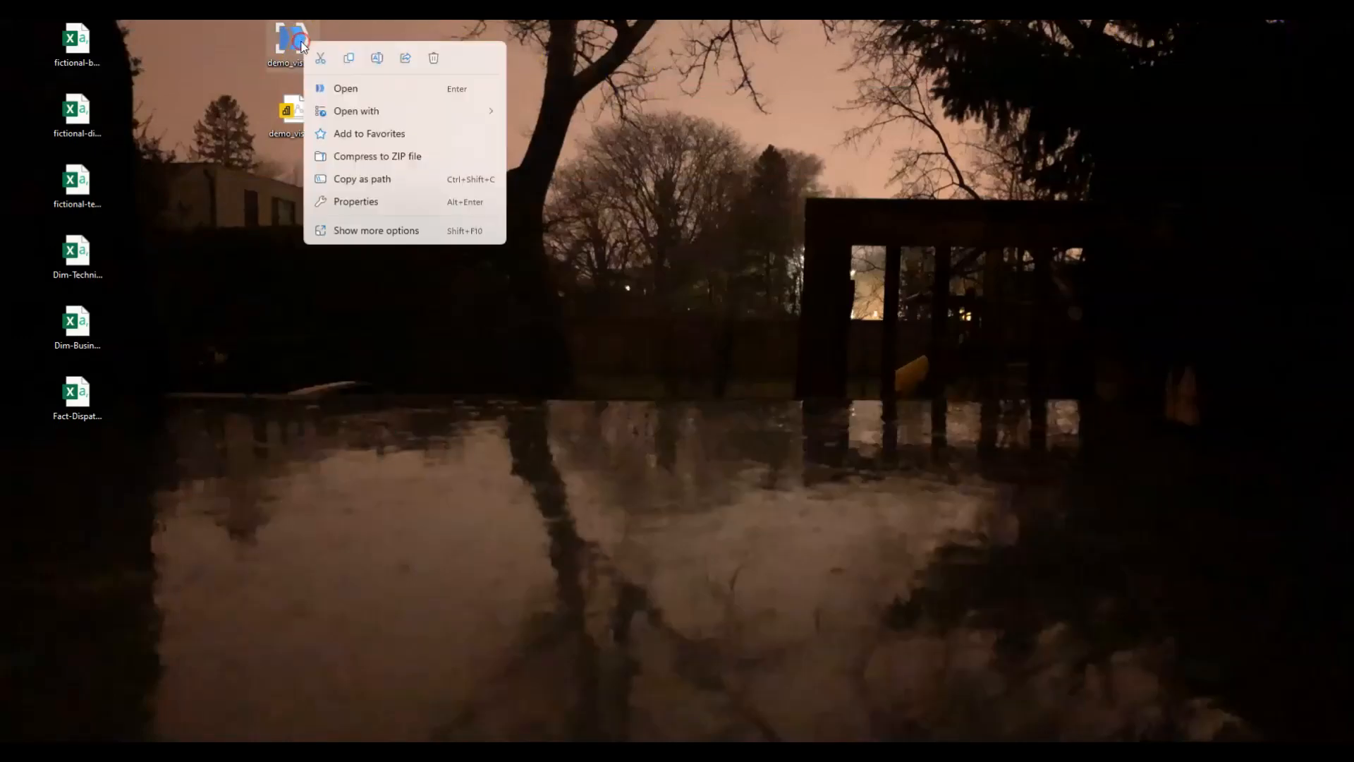
left_click(345, 89)
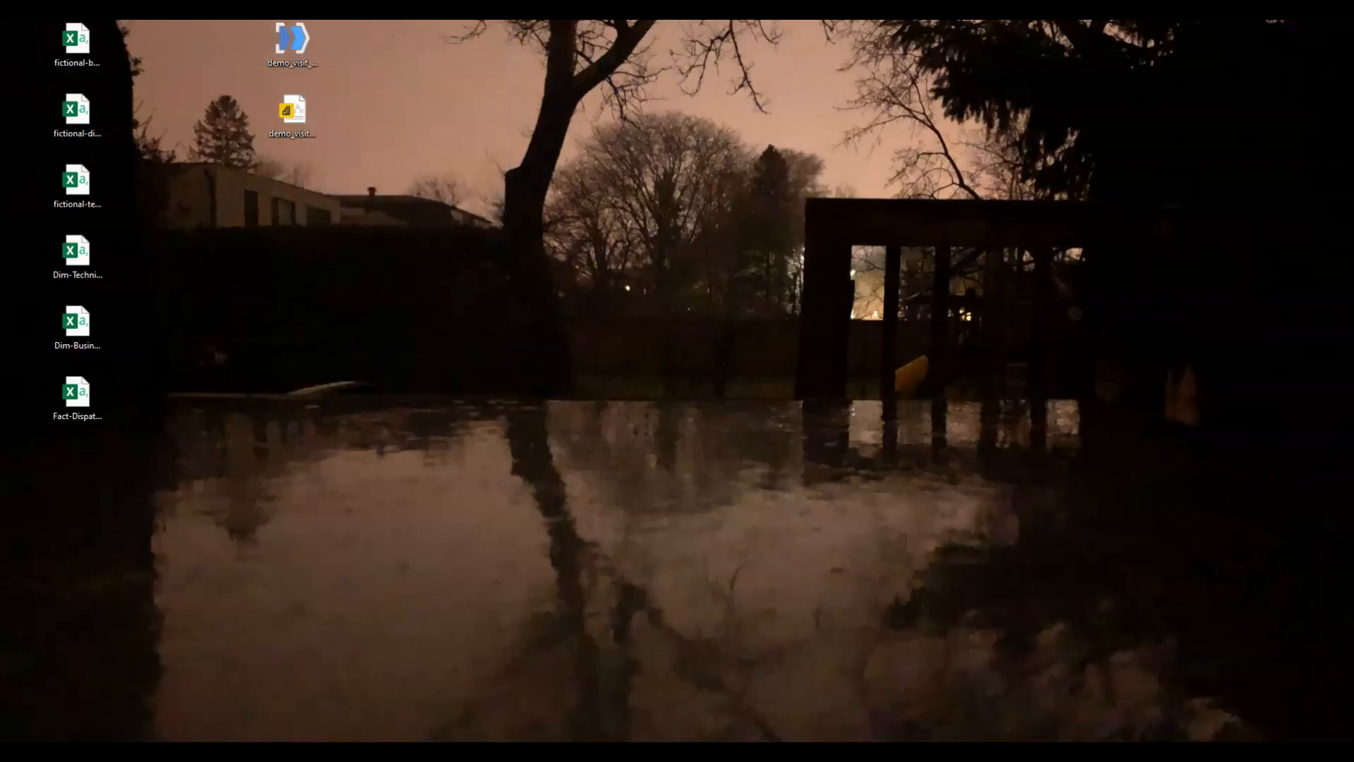
left_click_drag(0, 210, 1037, 207)
double_click(1037, 207)
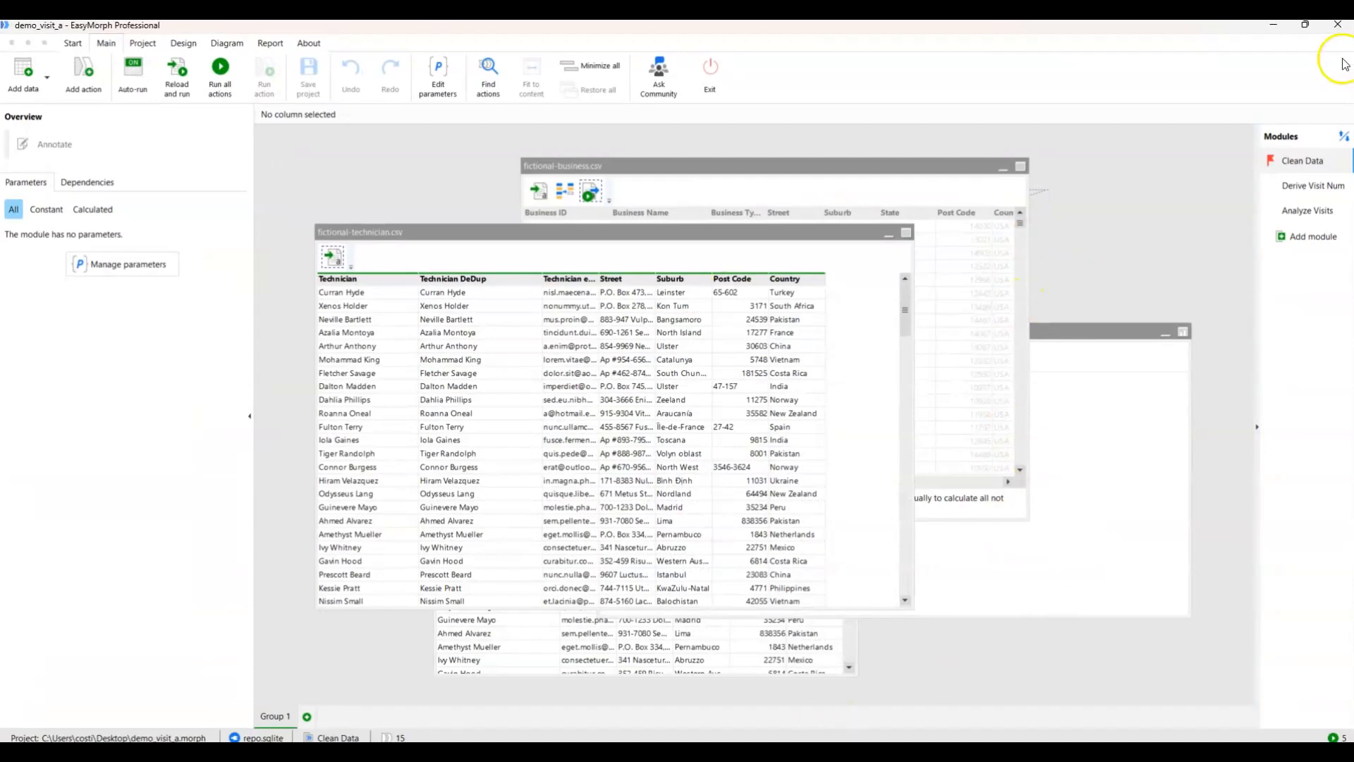
left_click(1274, 25)
Switch to the demo_visit report in Power BI Desktop and open its queries in the Power Query Editor.
left_click(892, 751)
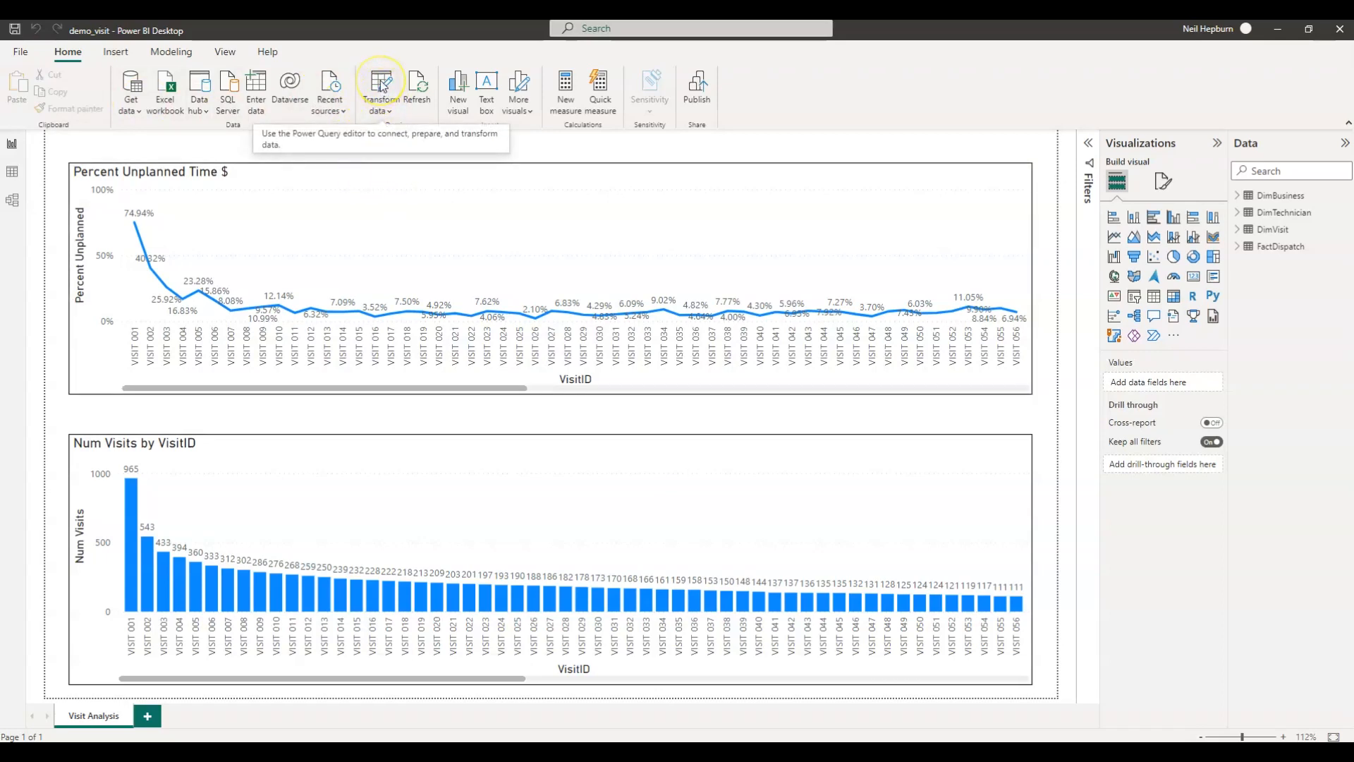
left_click(381, 111)
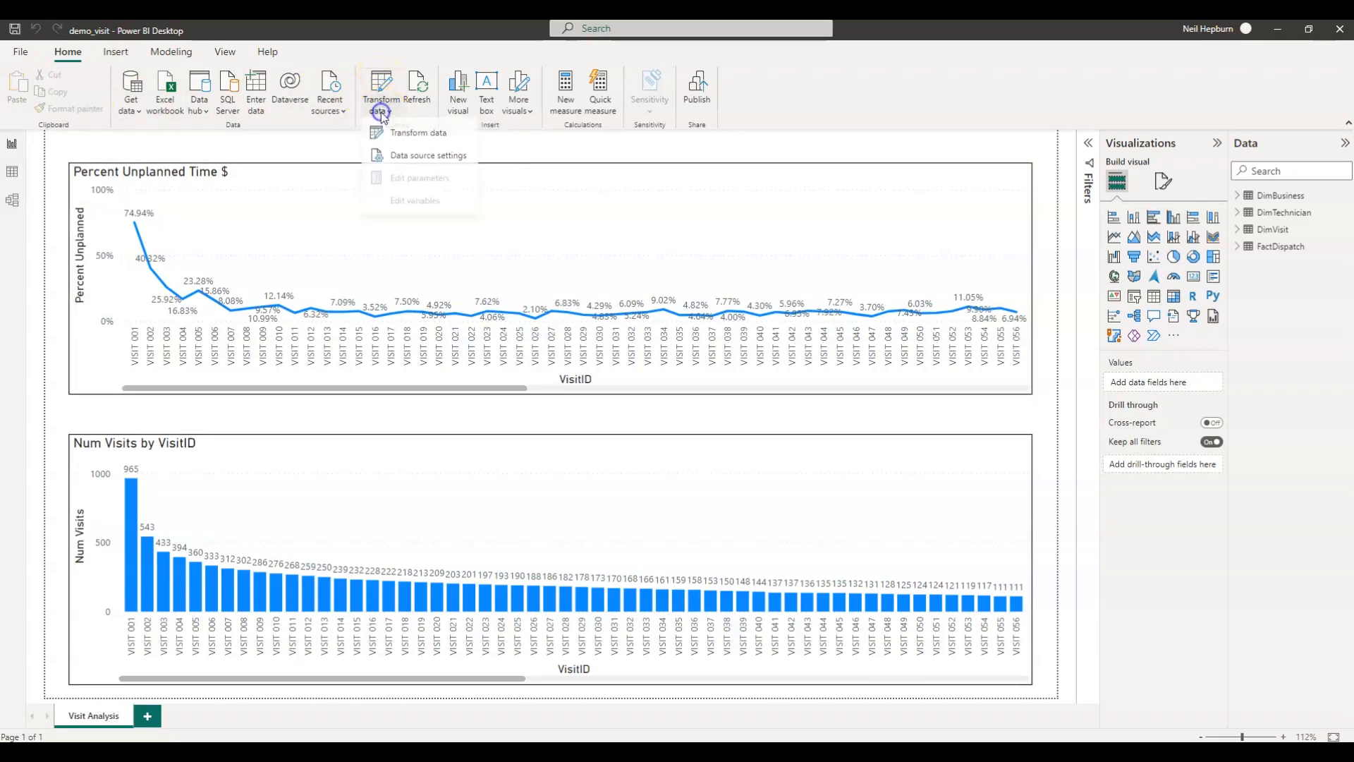
left_click(393, 134)
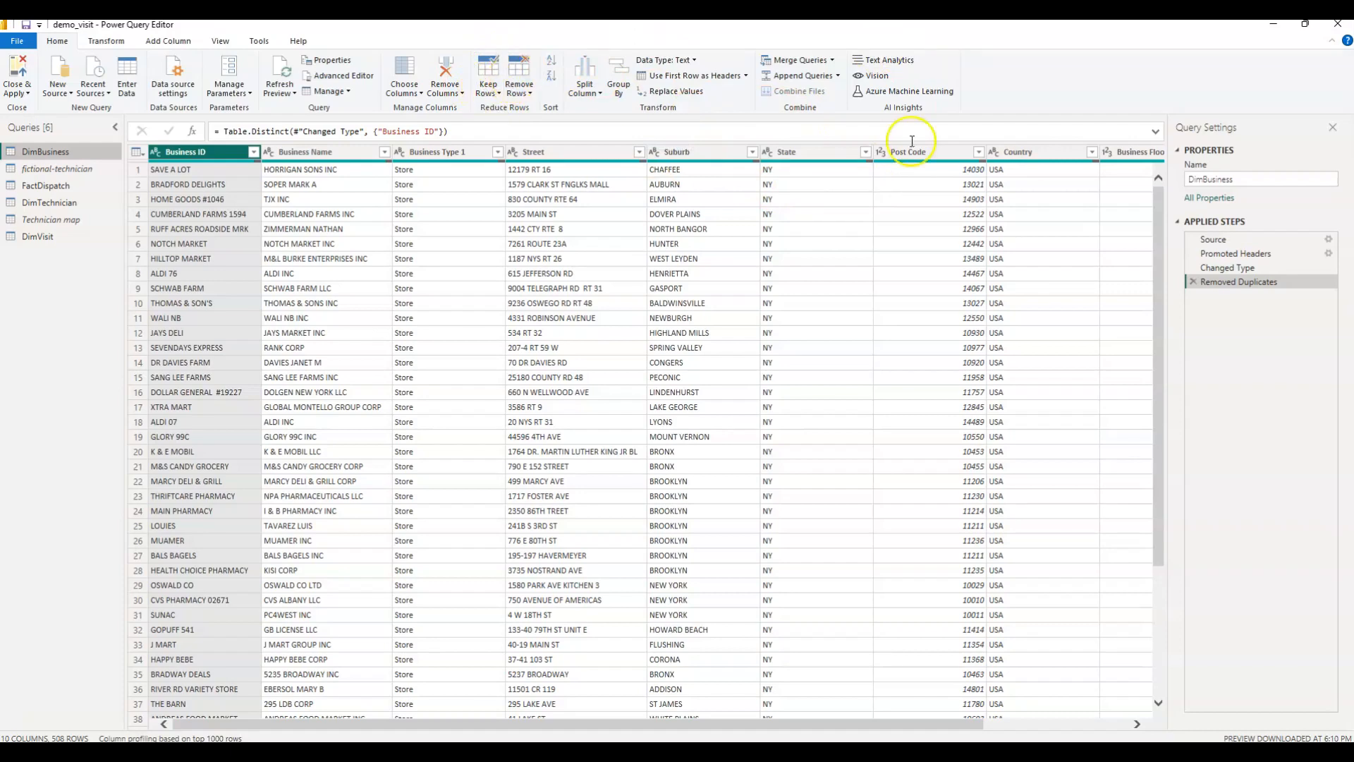
Review DimBusiness's Changed Type and Removed Duplicates steps and the fictional-technician query, and switch to EasyMorph to compare.
left_click(1244, 266)
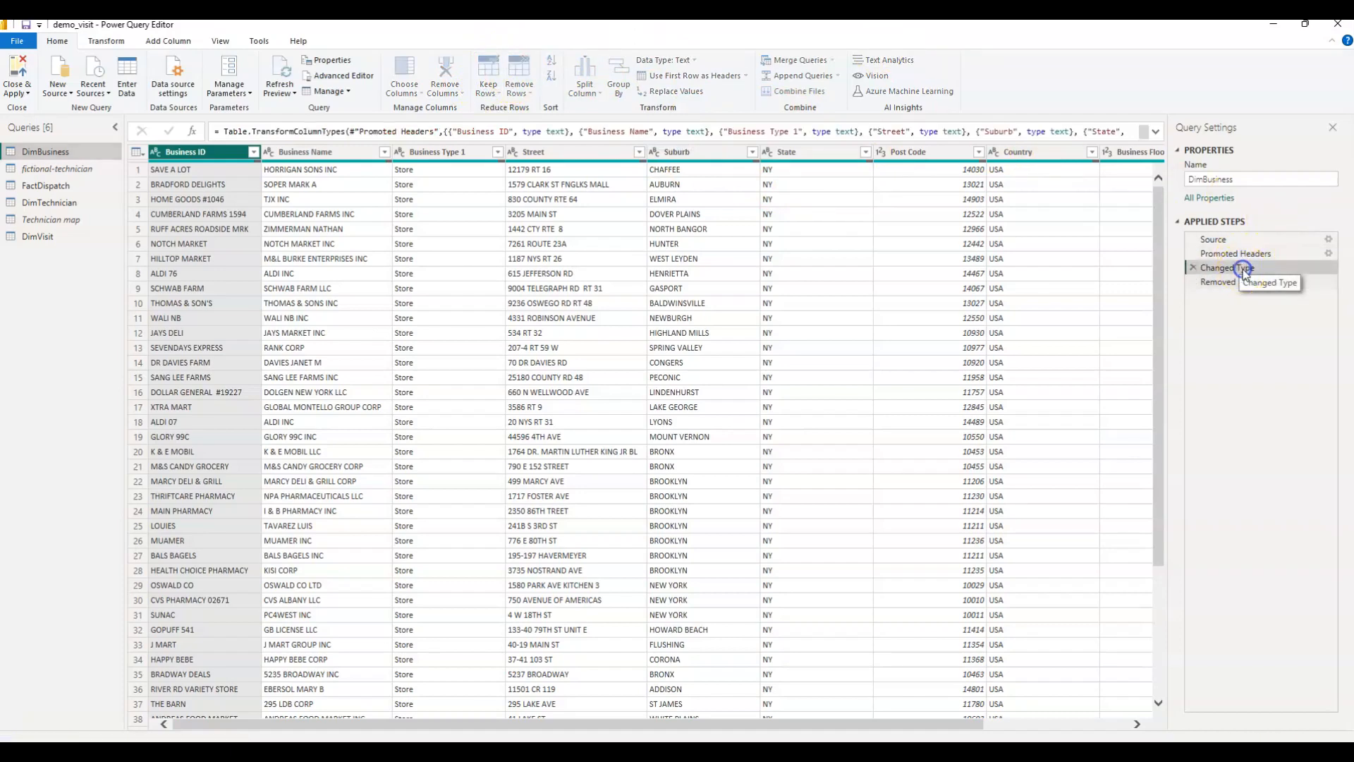
left_click(1239, 281)
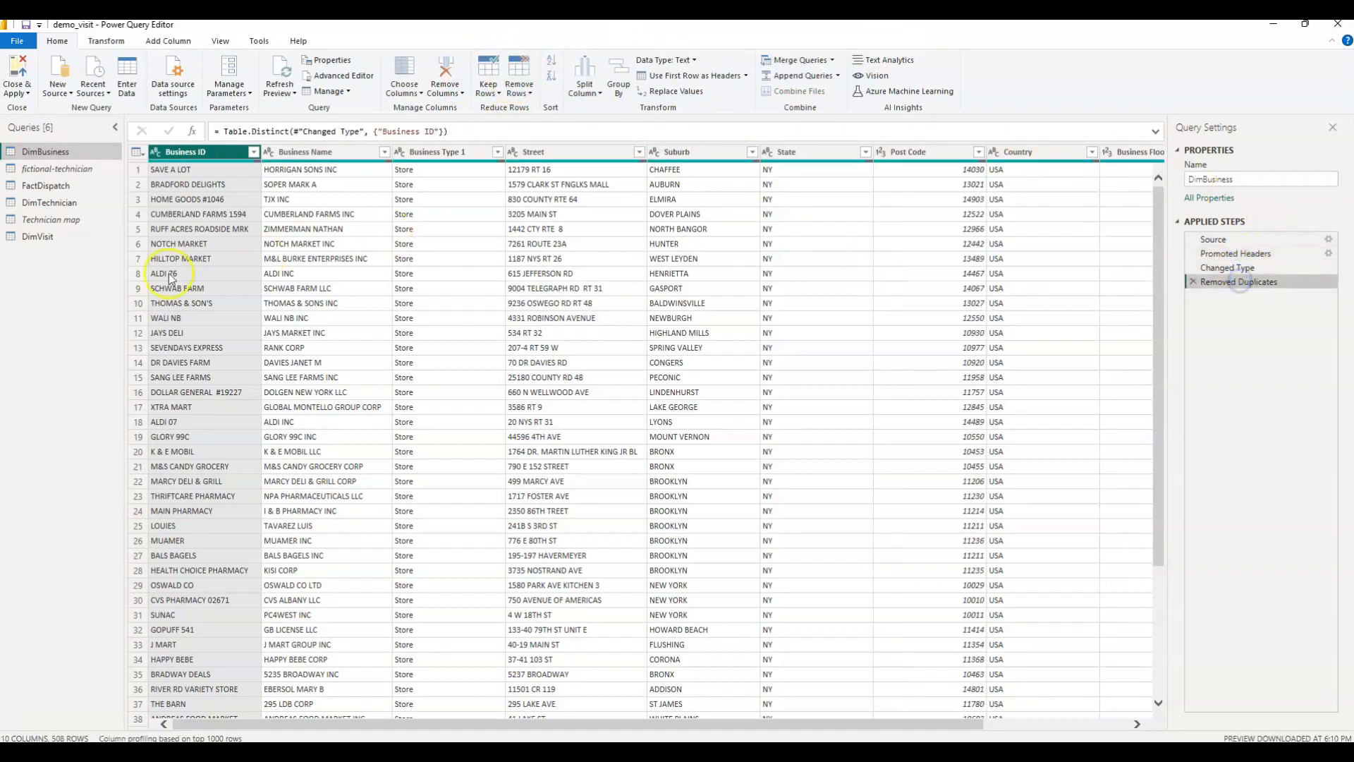
left_click(25, 169)
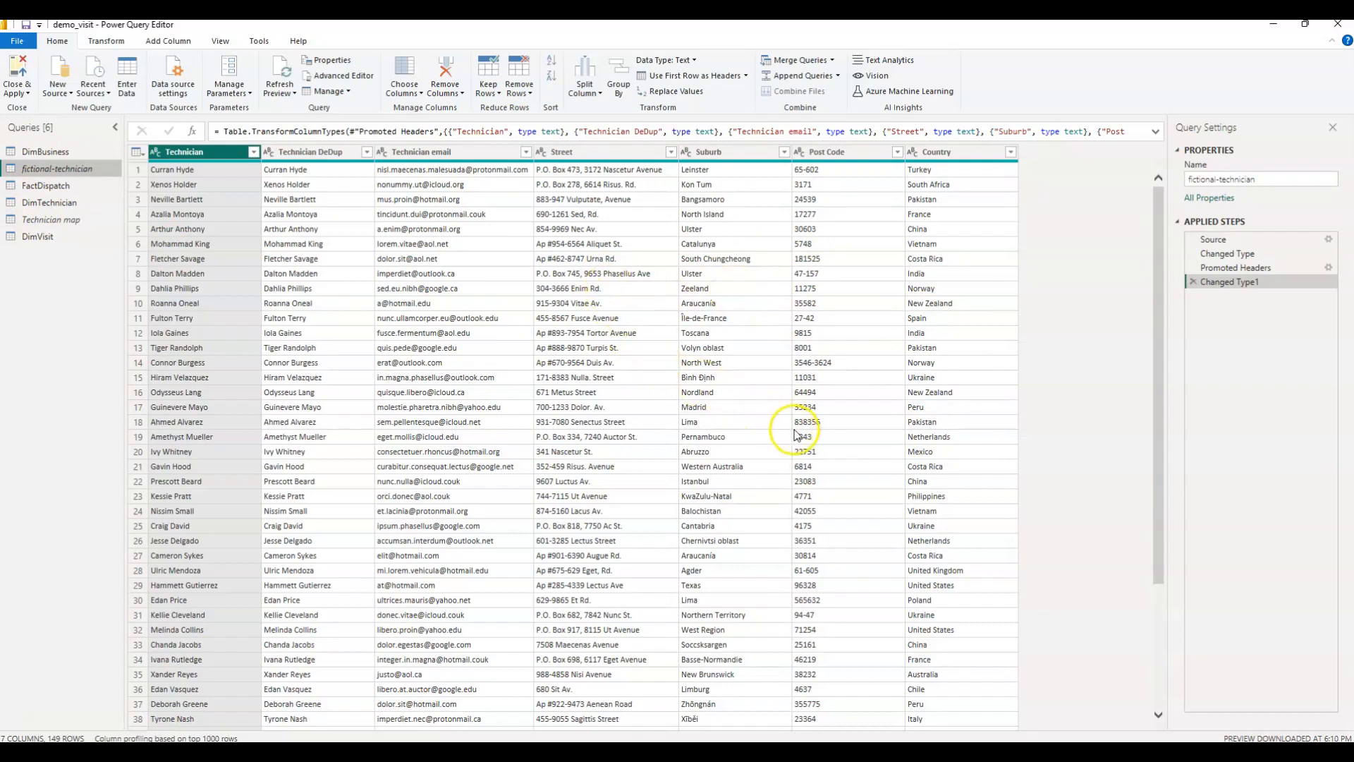
key("alt+Tab")
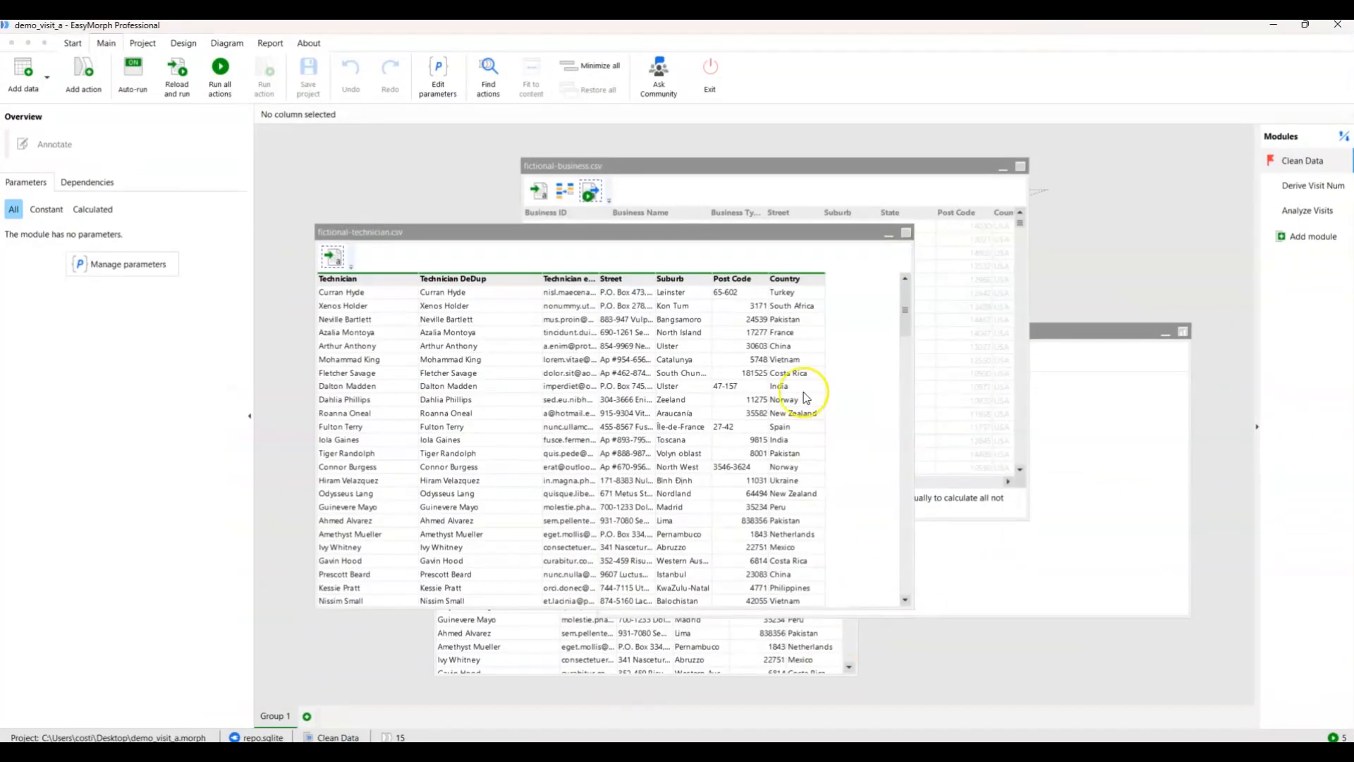
Open the FactDispatch query in the Power Query Editor, and check the global Data Load options in Power BI Desktop without changing them.
left_click(1274, 25)
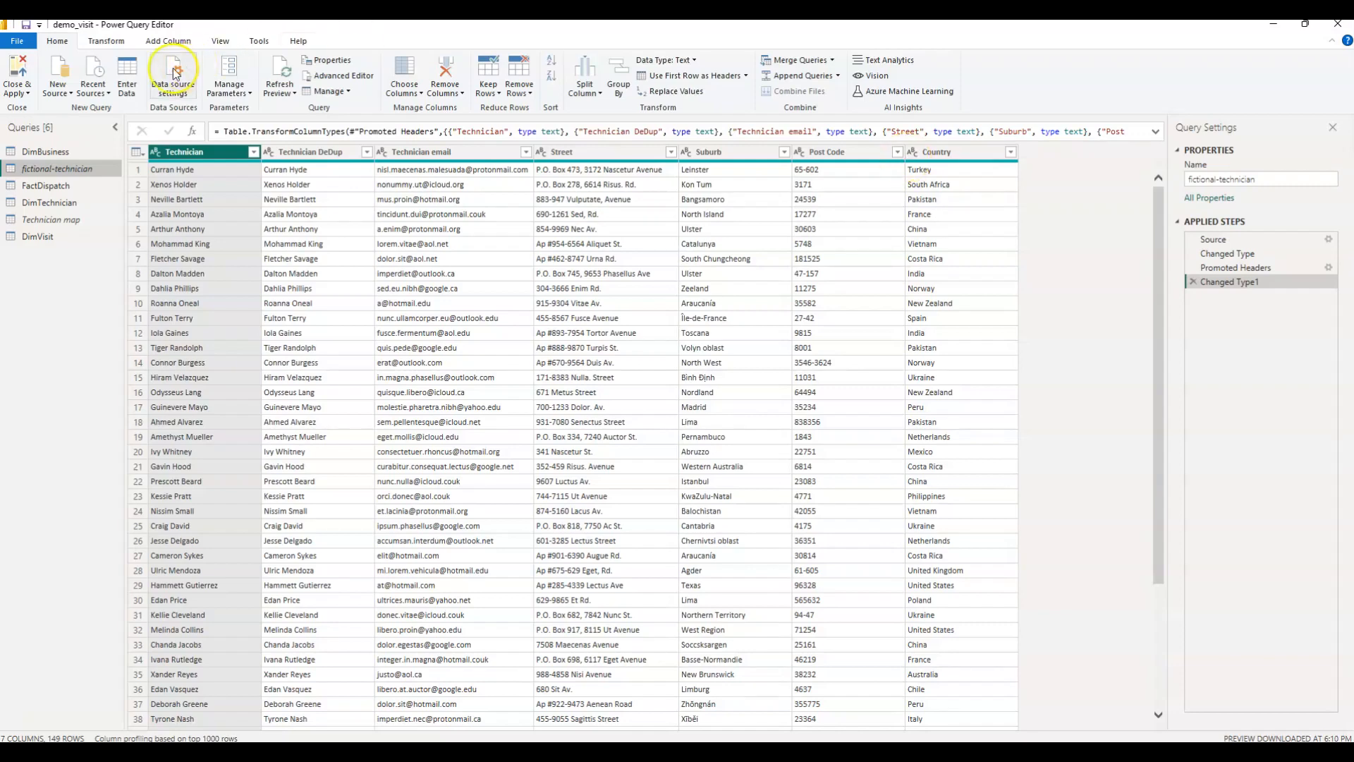
left_click(45, 187)
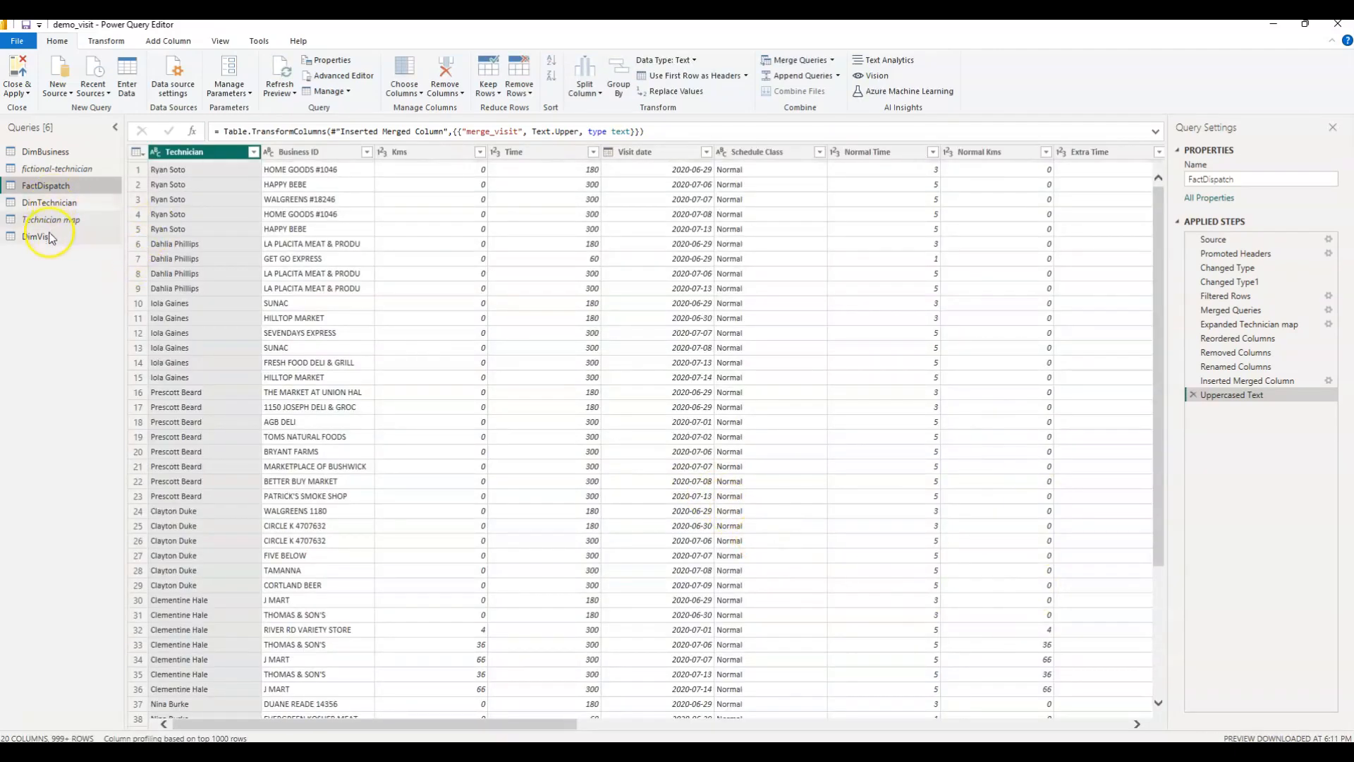
mouse_move(791, 753)
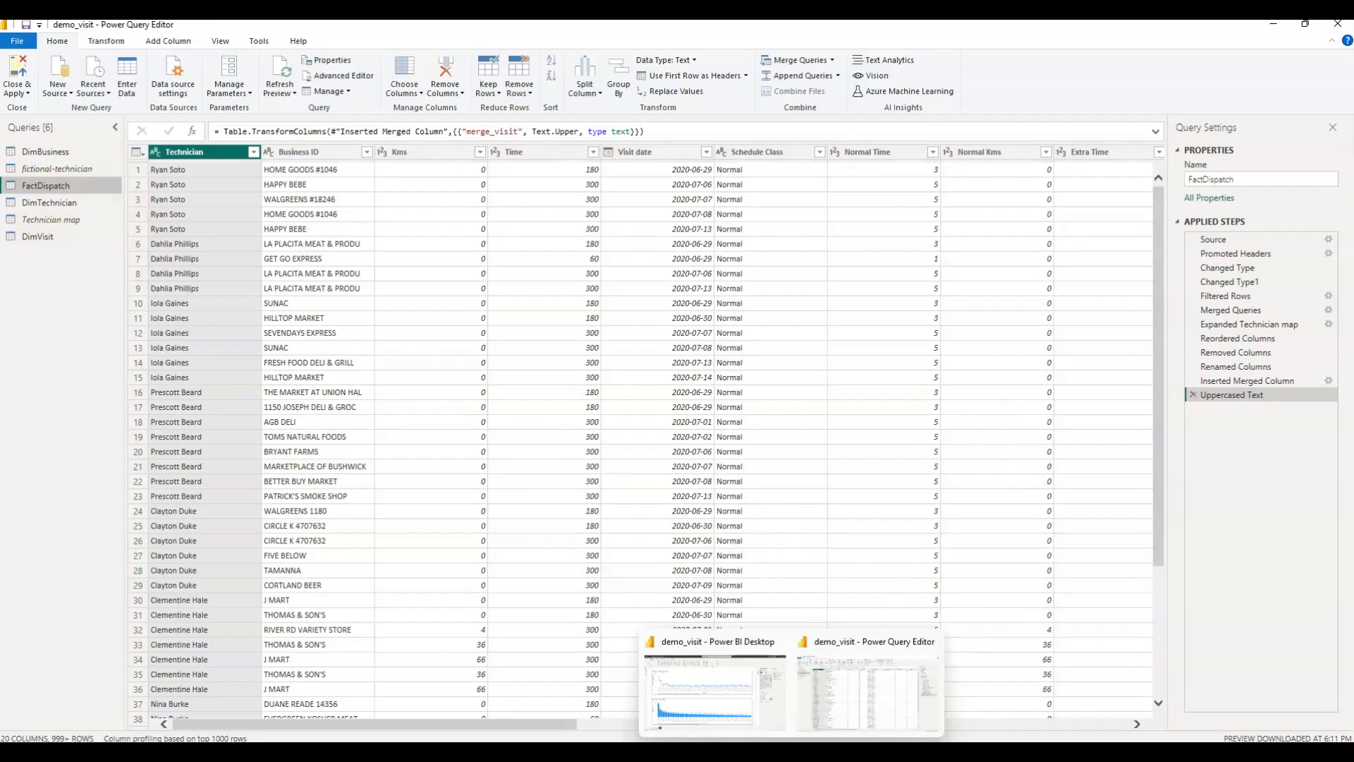
left_click(716, 688)
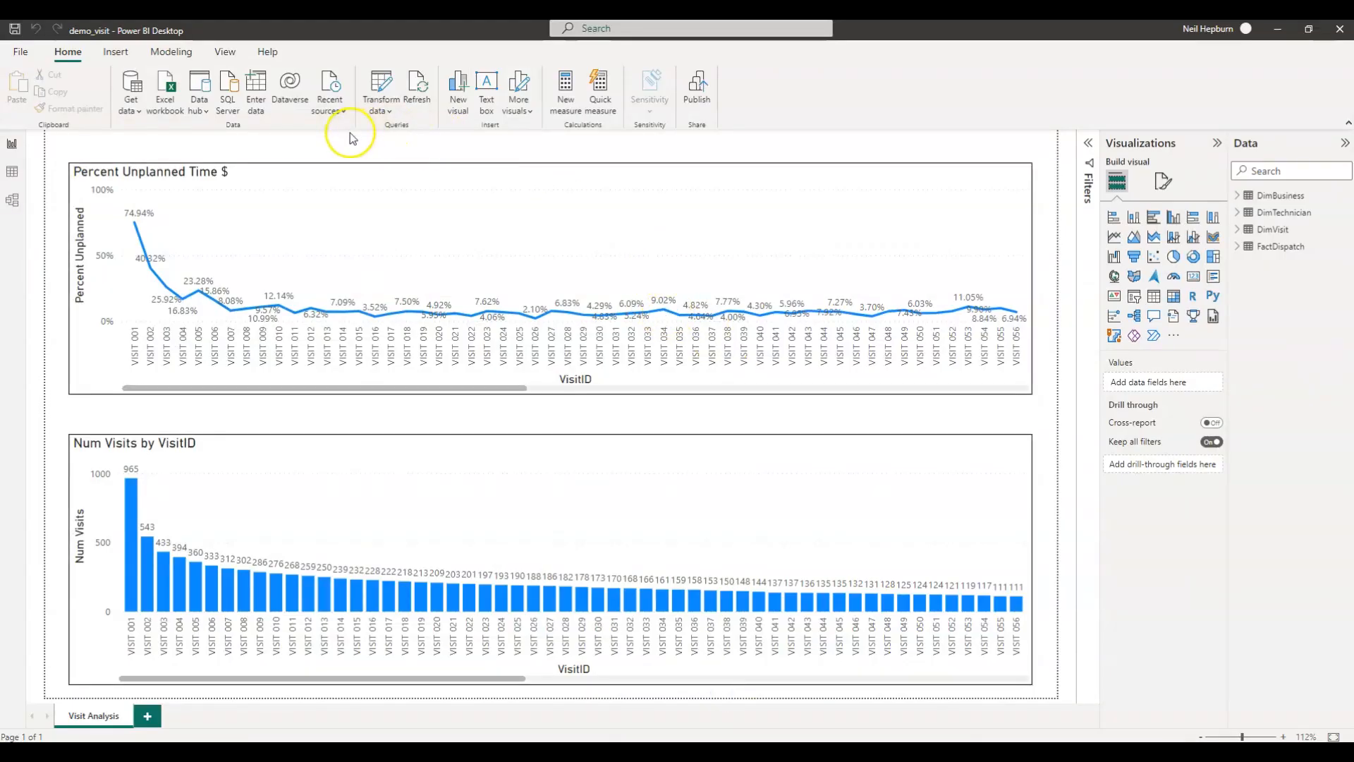
left_click(21, 51)
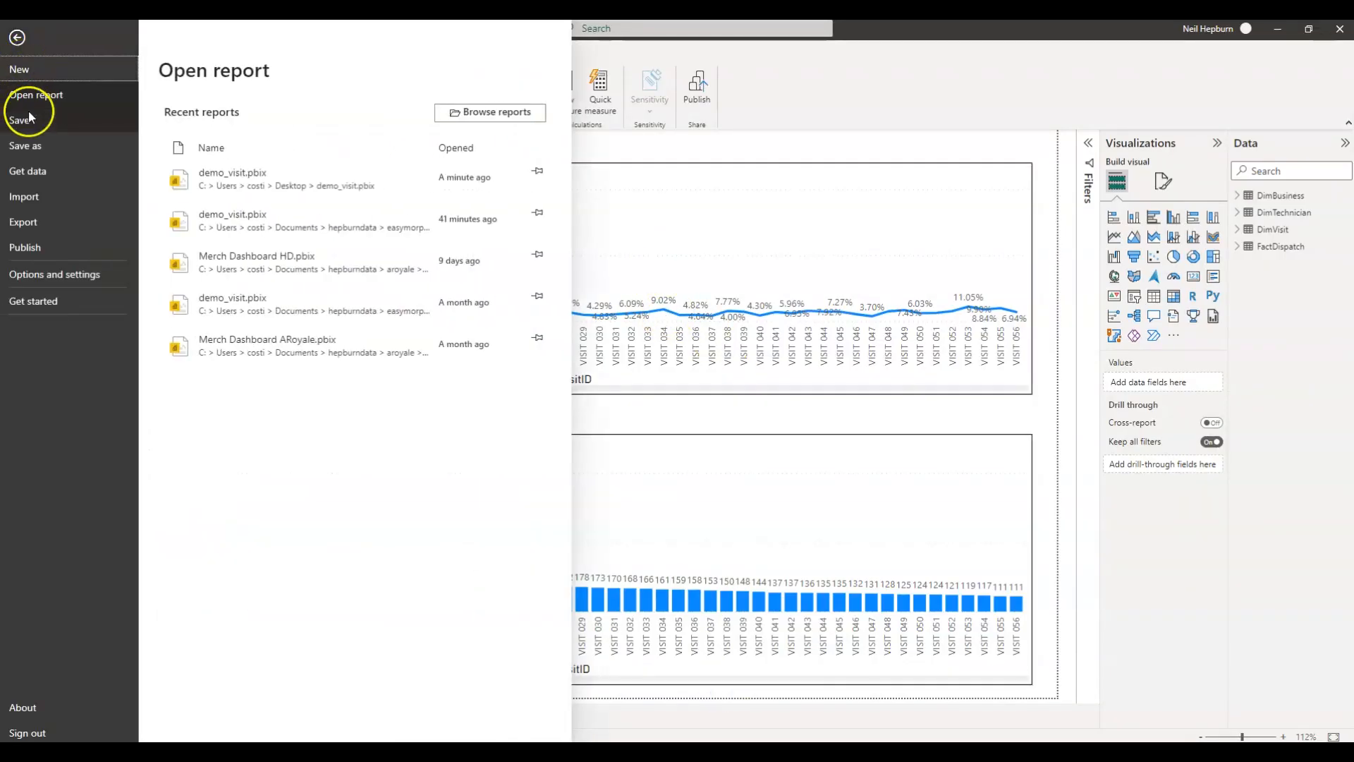
left_click(37, 272)
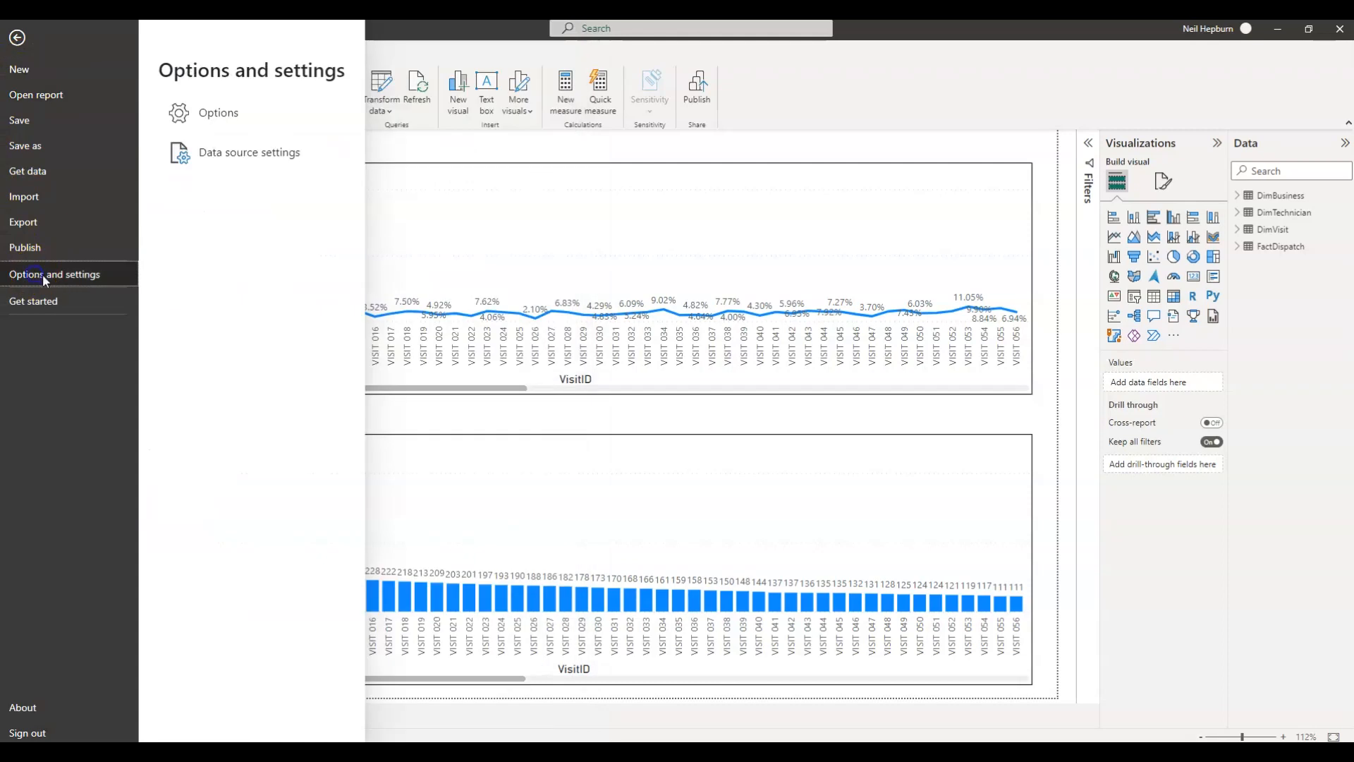
left_click(220, 116)
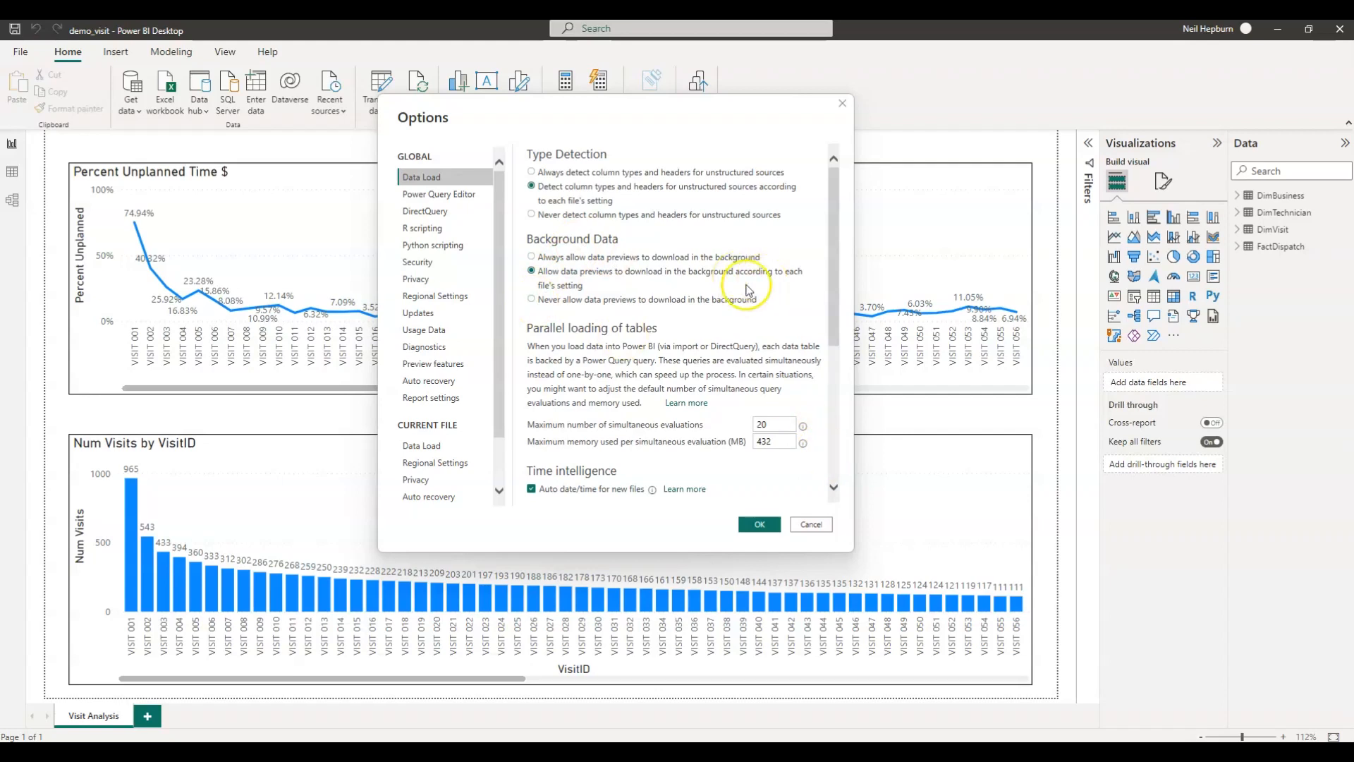
left_click(812, 525)
left_click(811, 525)
Switch back to the Power Query Editor and open the DimVisit query.
mouse_move(791, 752)
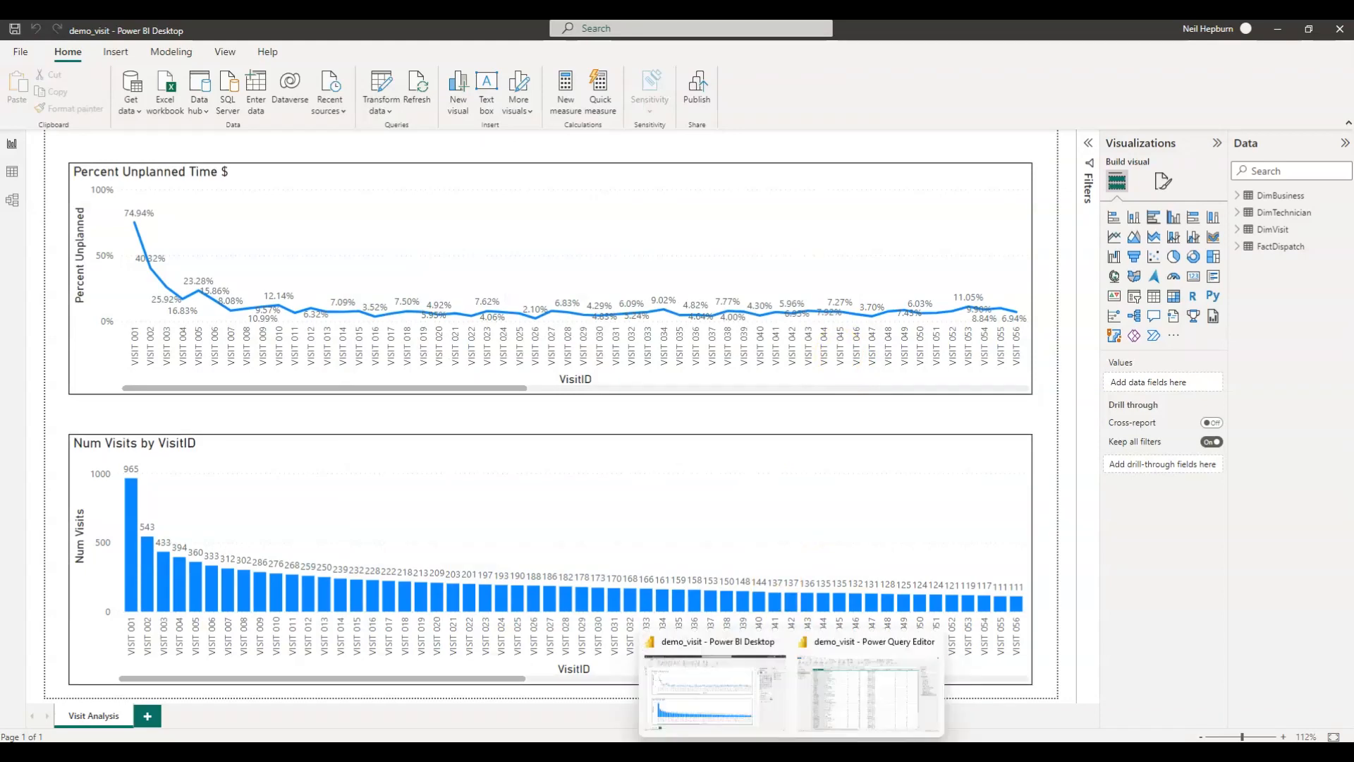
left_click(851, 701)
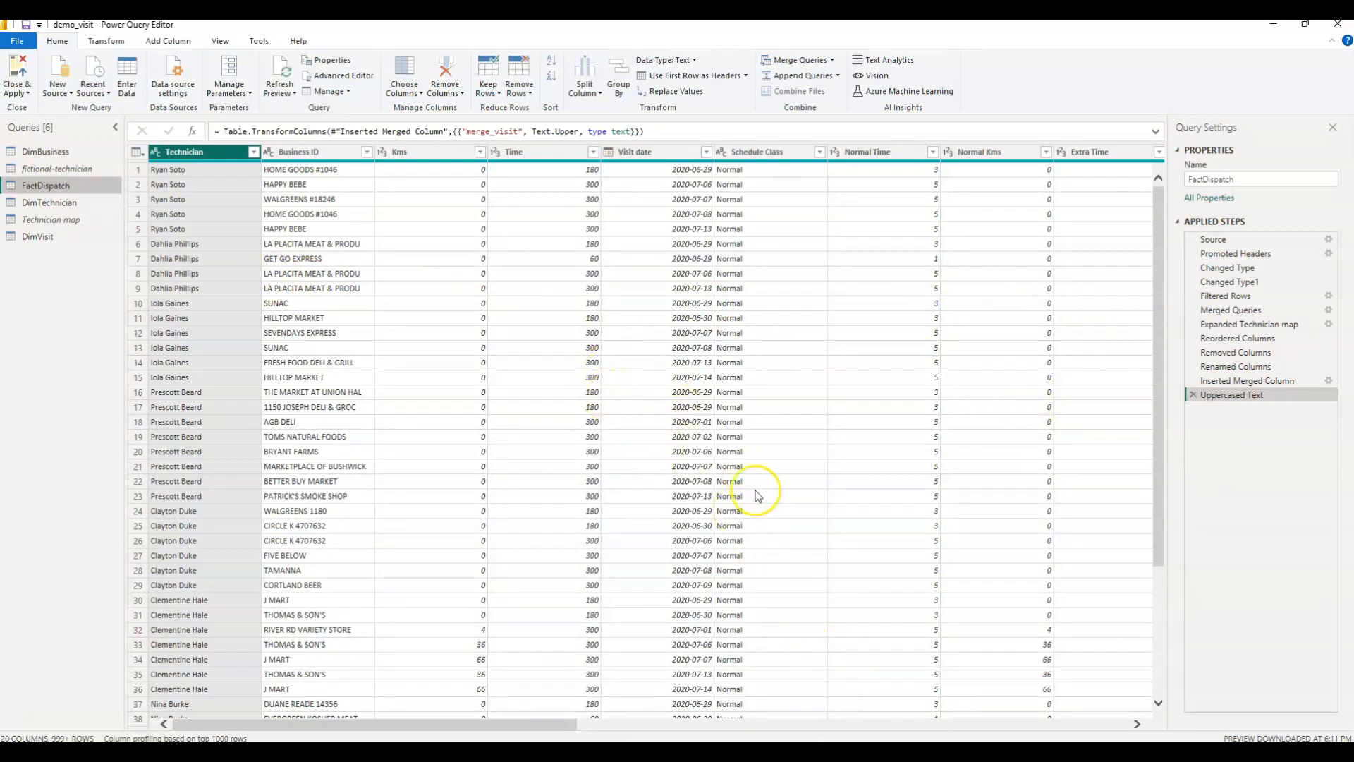
left_click(39, 237)
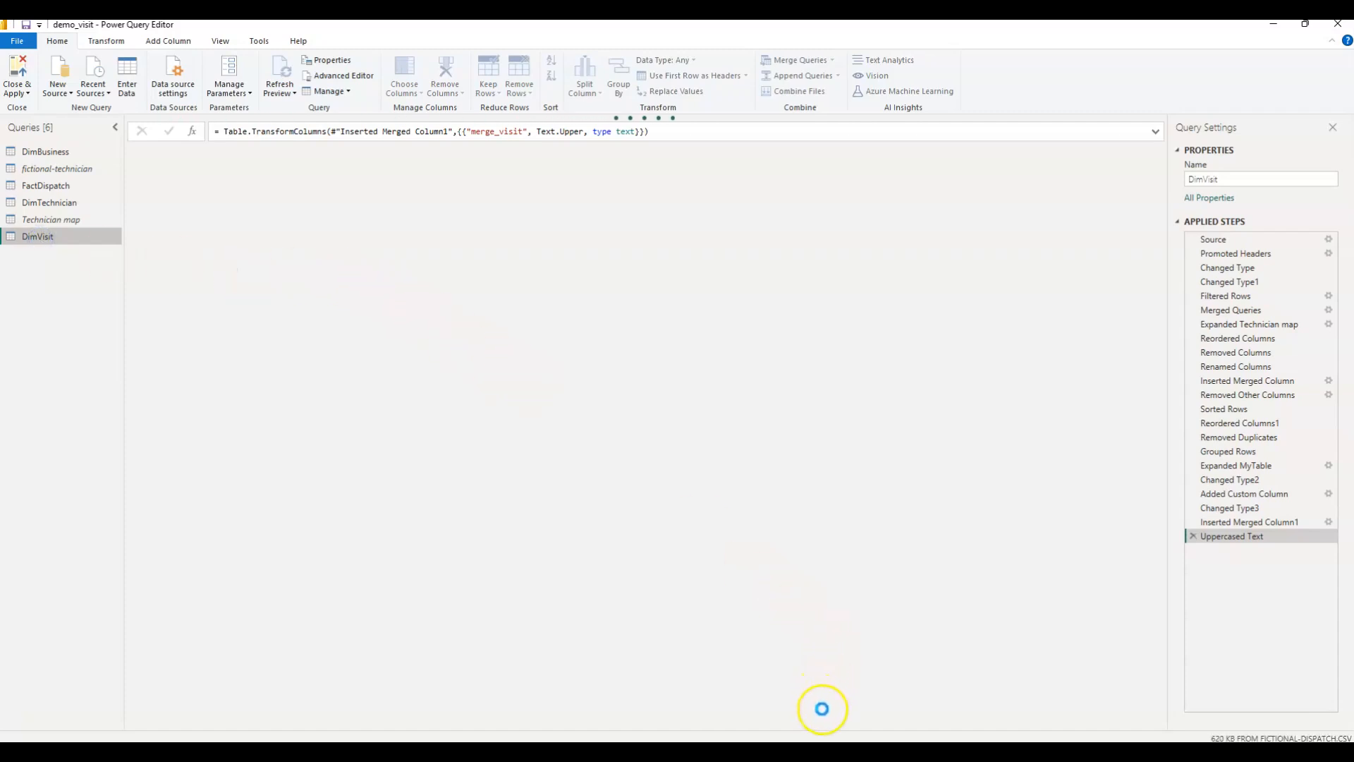
Switch to EasyMorph and run all actions in the Clean Data and Derive Visit Num modules.
left_click(819, 737)
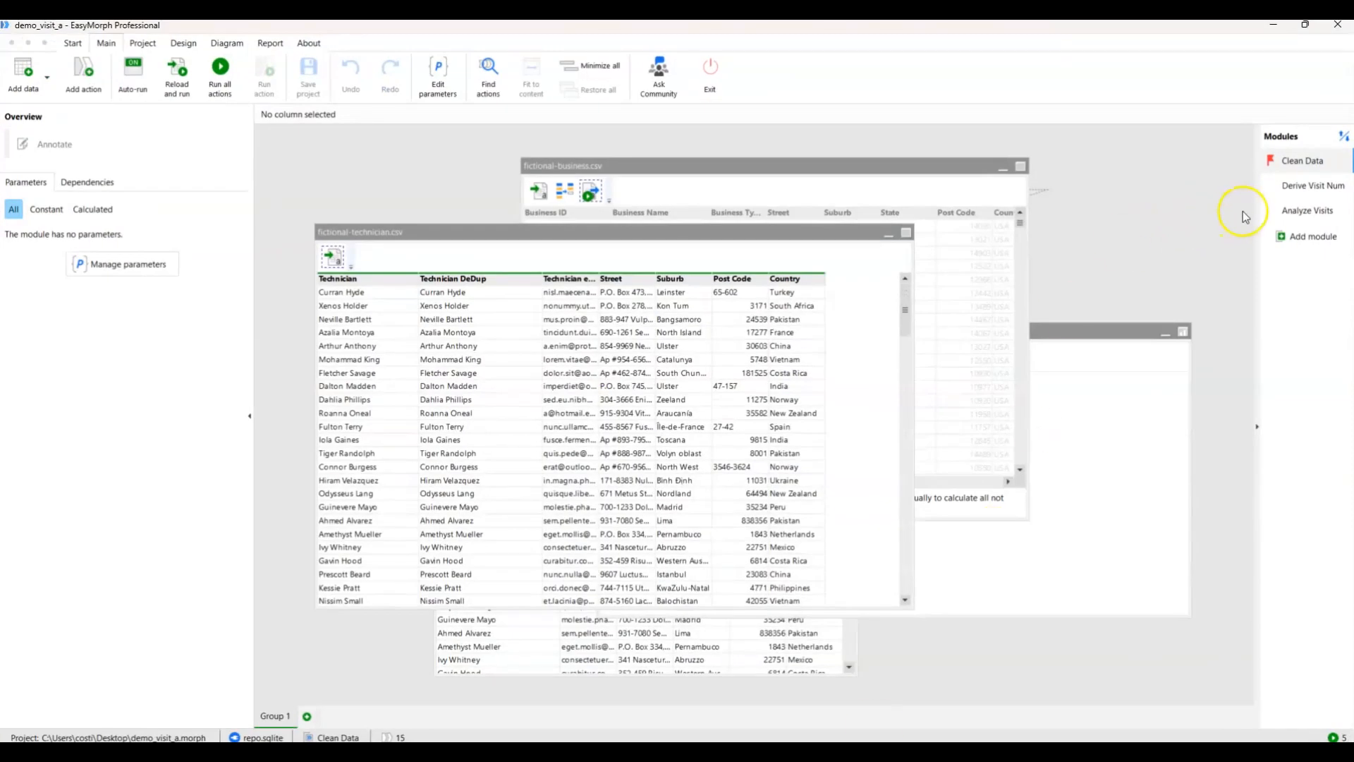
left_click(220, 67)
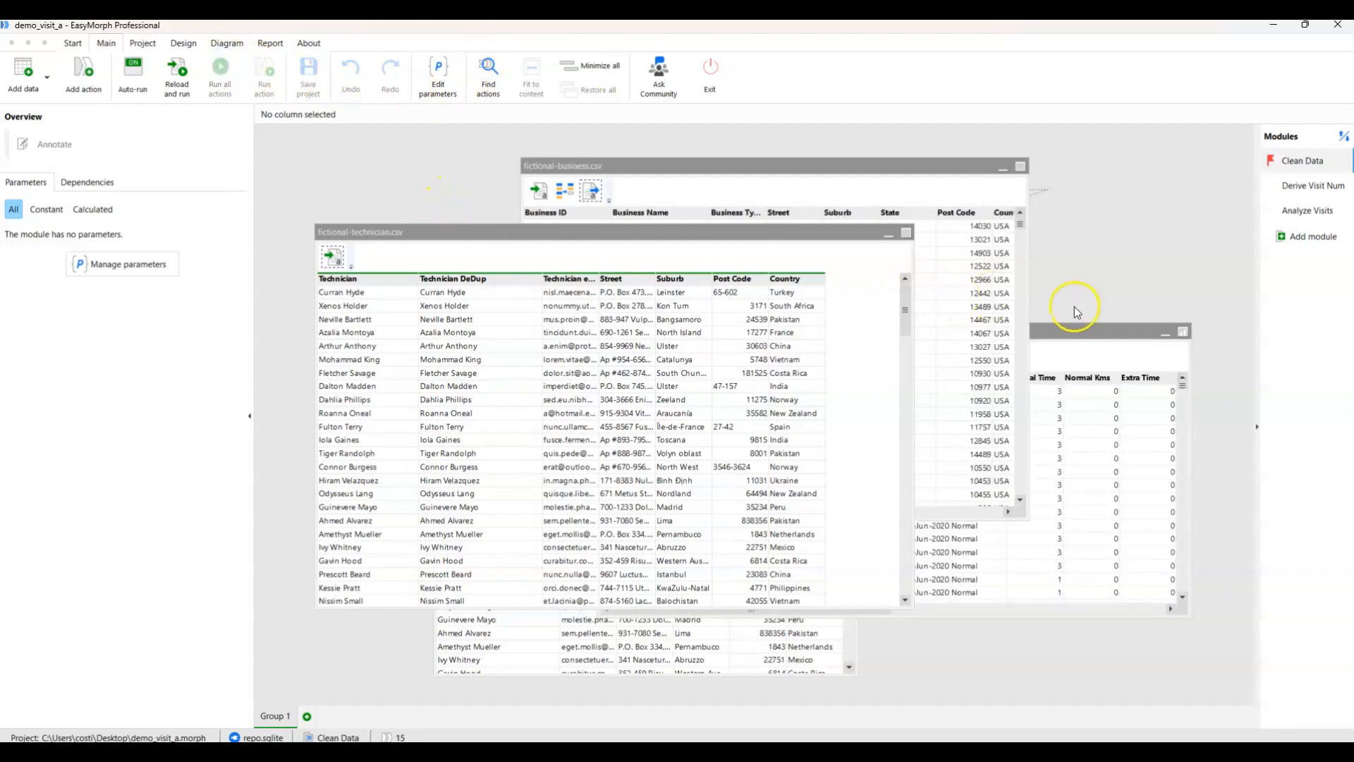
left_click(1306, 187)
left_click(220, 67)
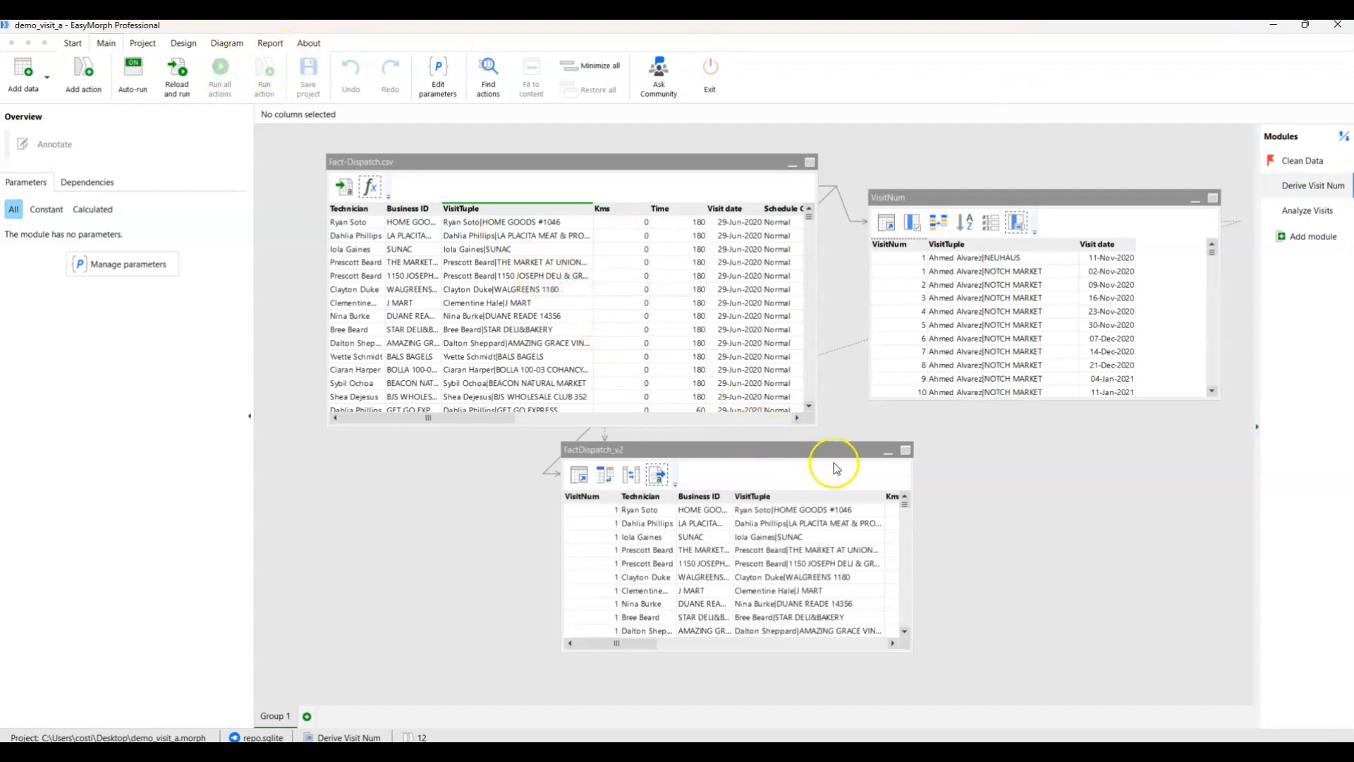
Return to the Power Query Editor and review the Technician map, DimTechnician, FactDispatch and fictional-technician queries.
mouse_move(792, 753)
left_click(864, 695)
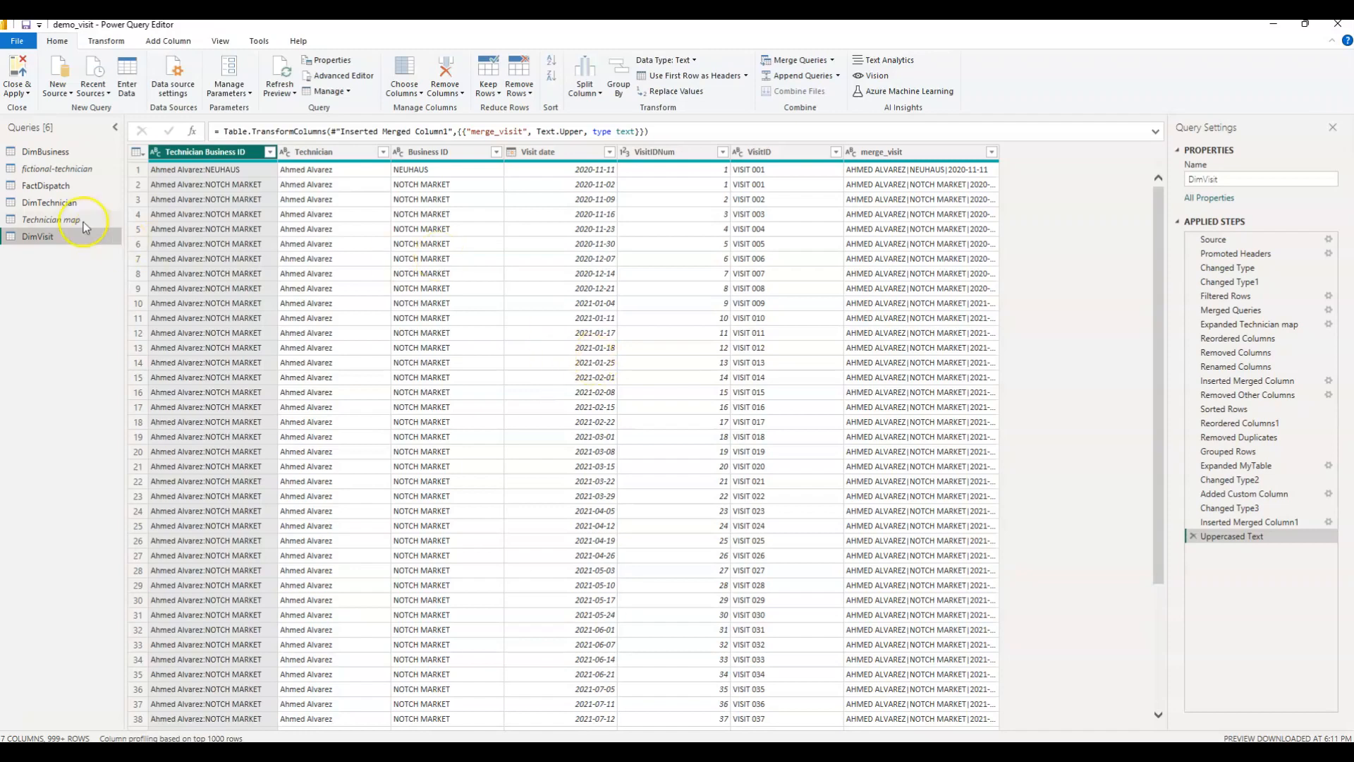
left_click(55, 219)
left_click(54, 203)
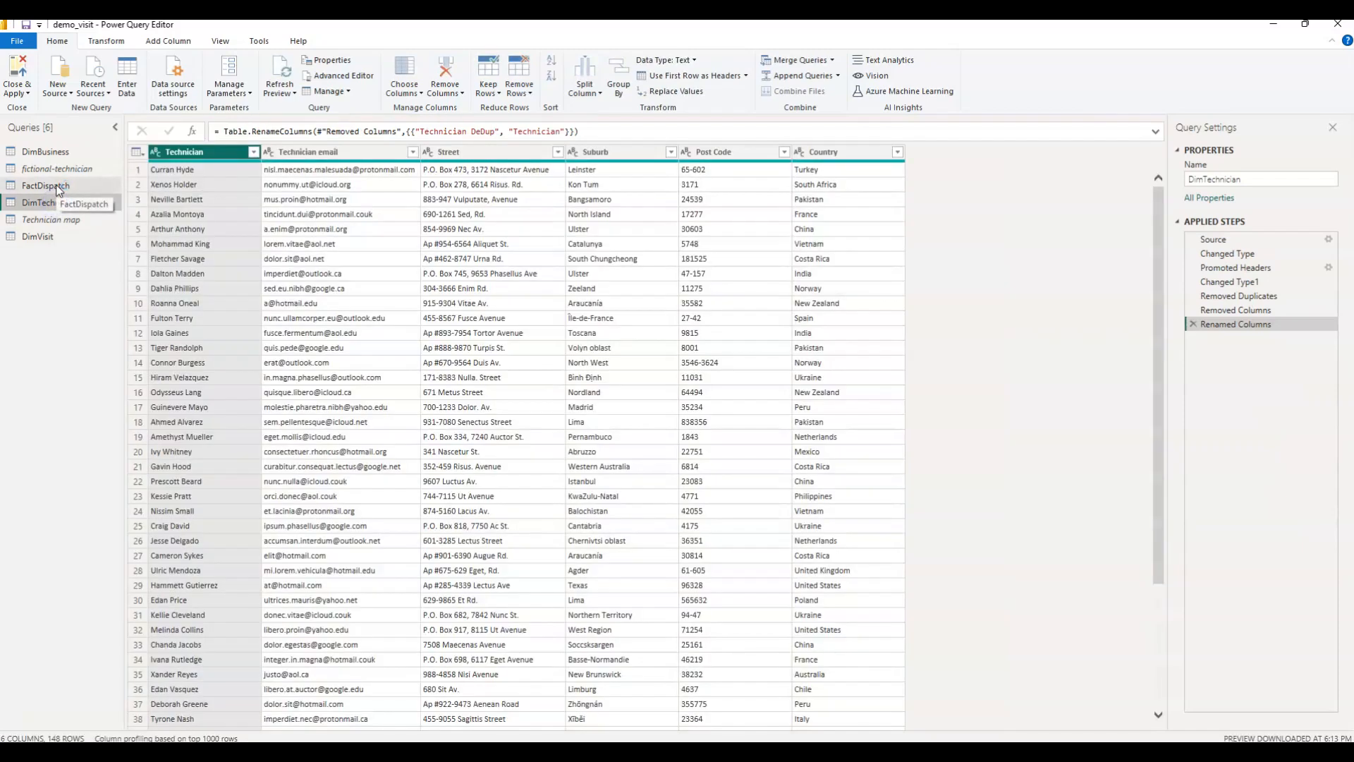
left_click(57, 187)
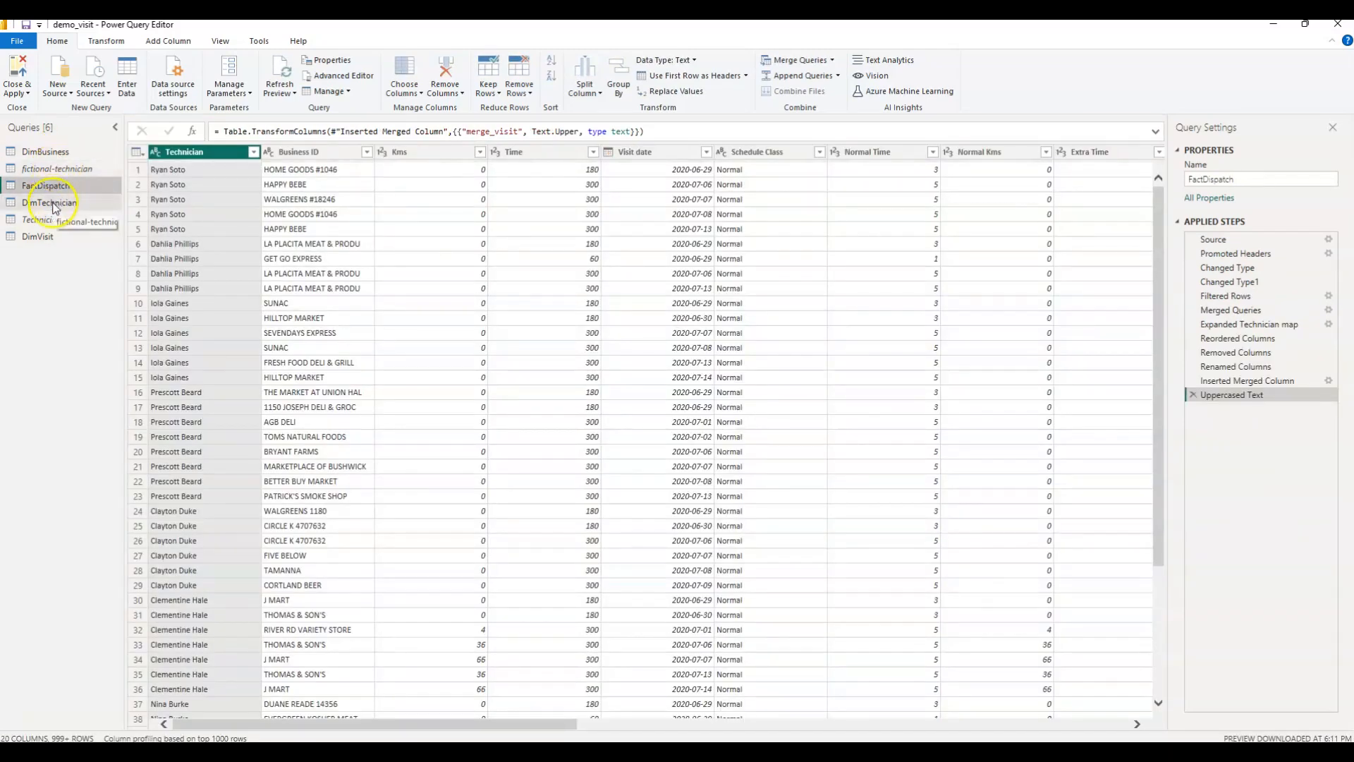
left_click(58, 171)
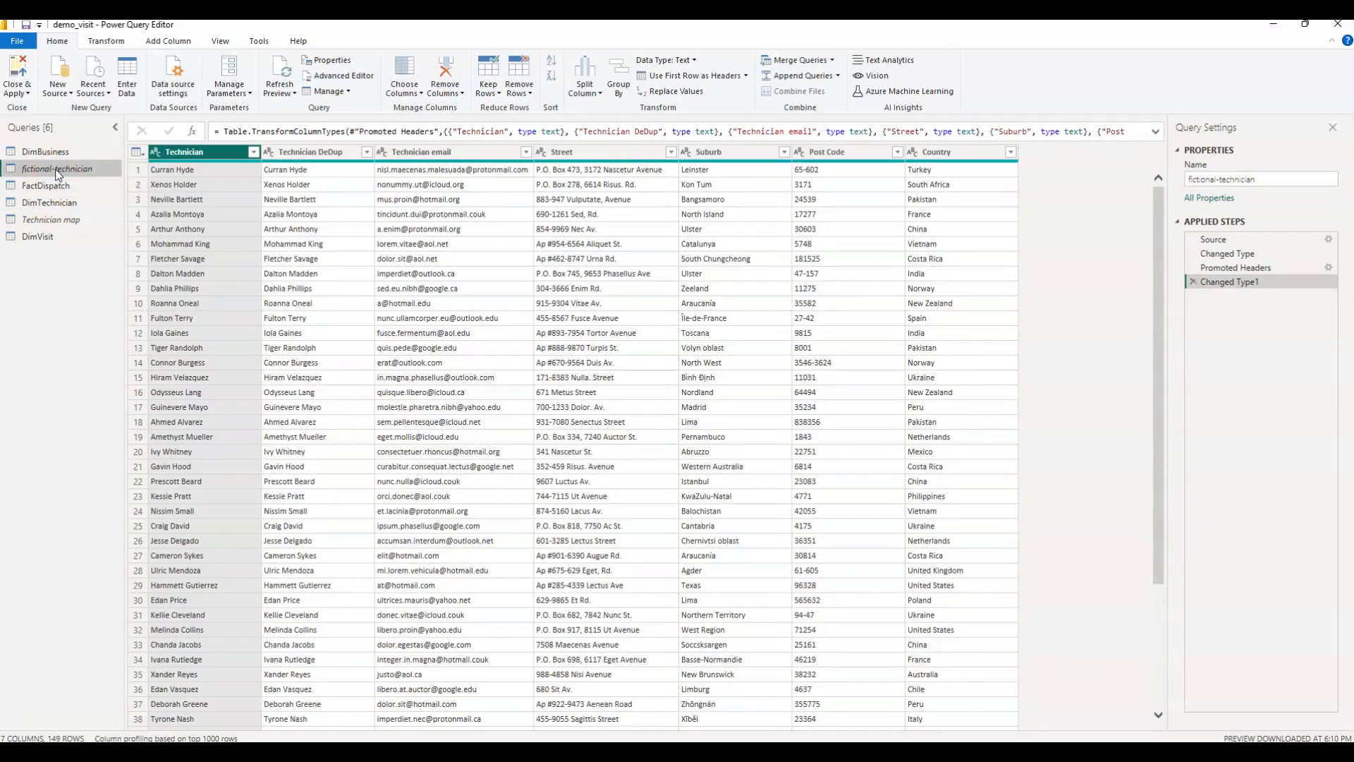
Load and look through the full list of Technician filter values in FactDispatch, and close it without filtering.
left_click(46, 188)
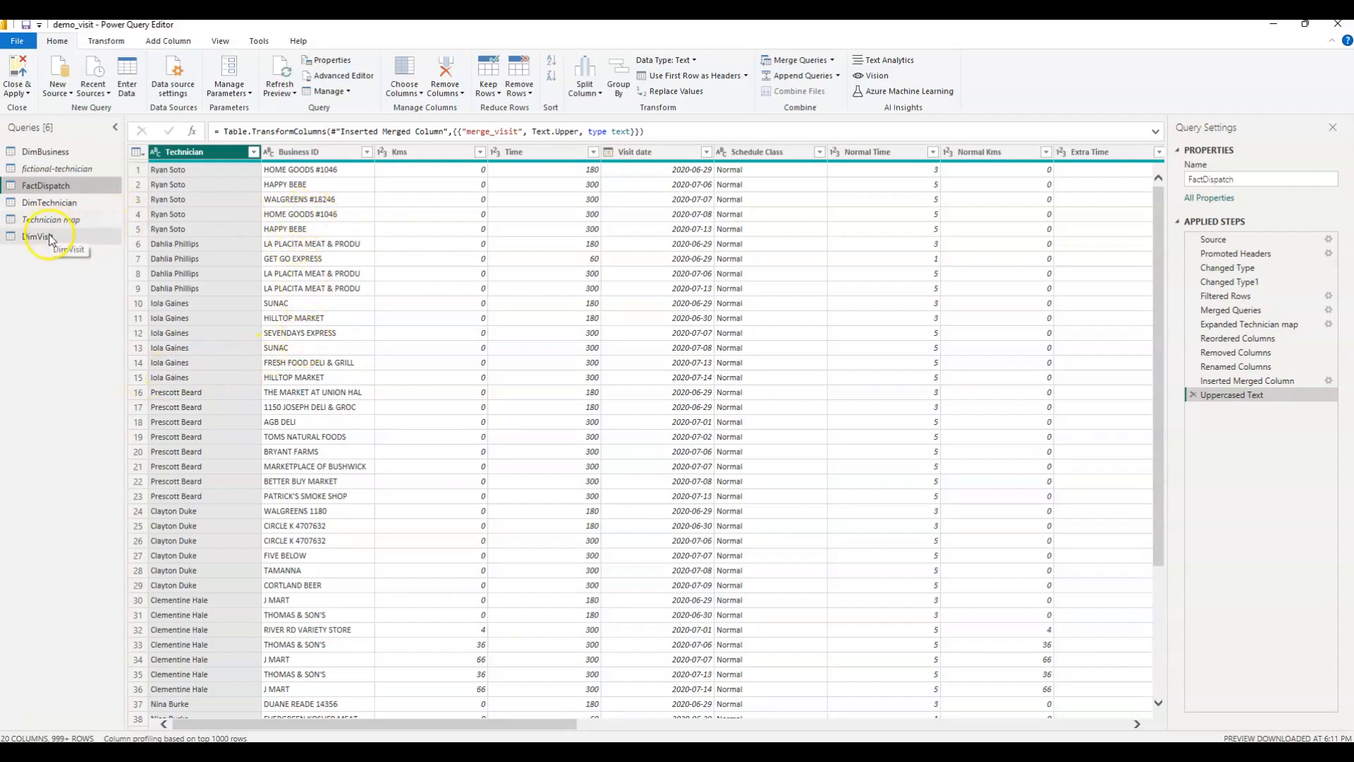
left_click(253, 152)
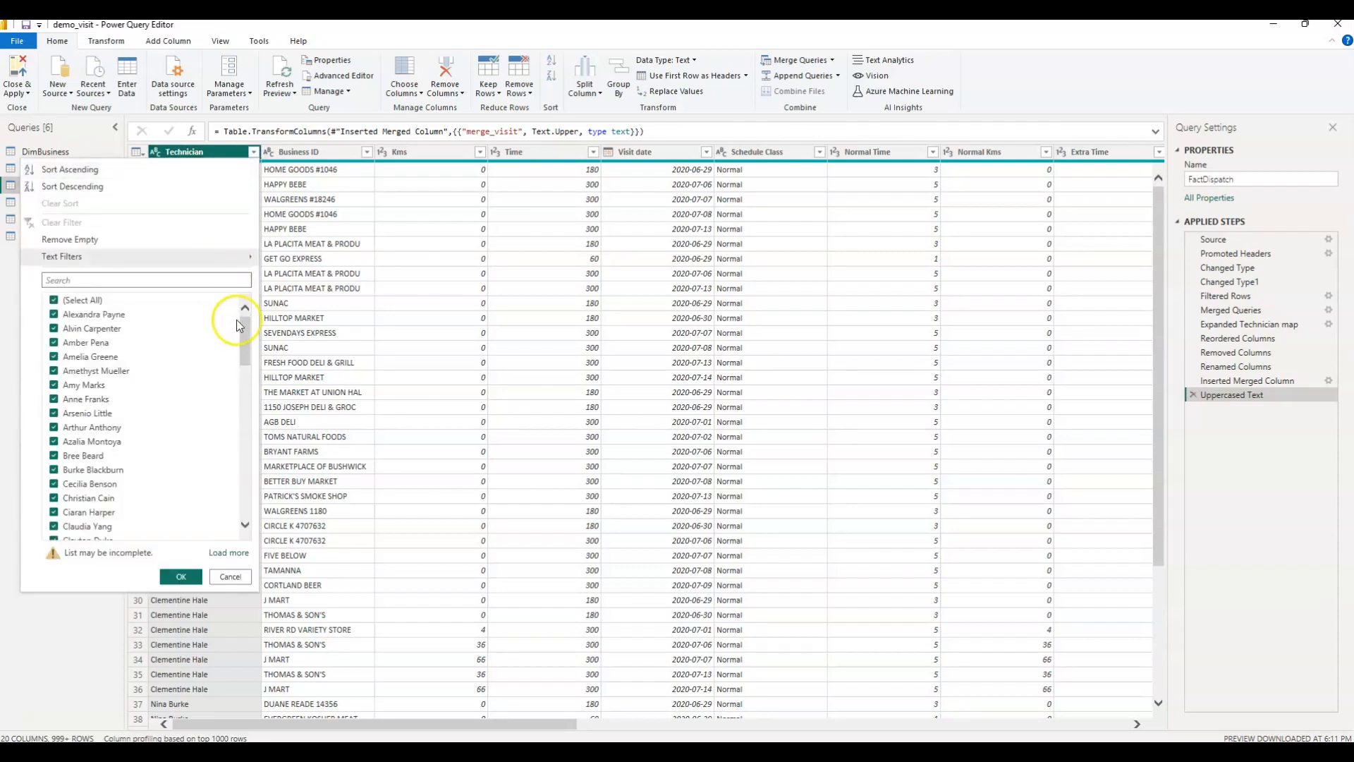
left_click_drag(242, 328, 227, 512)
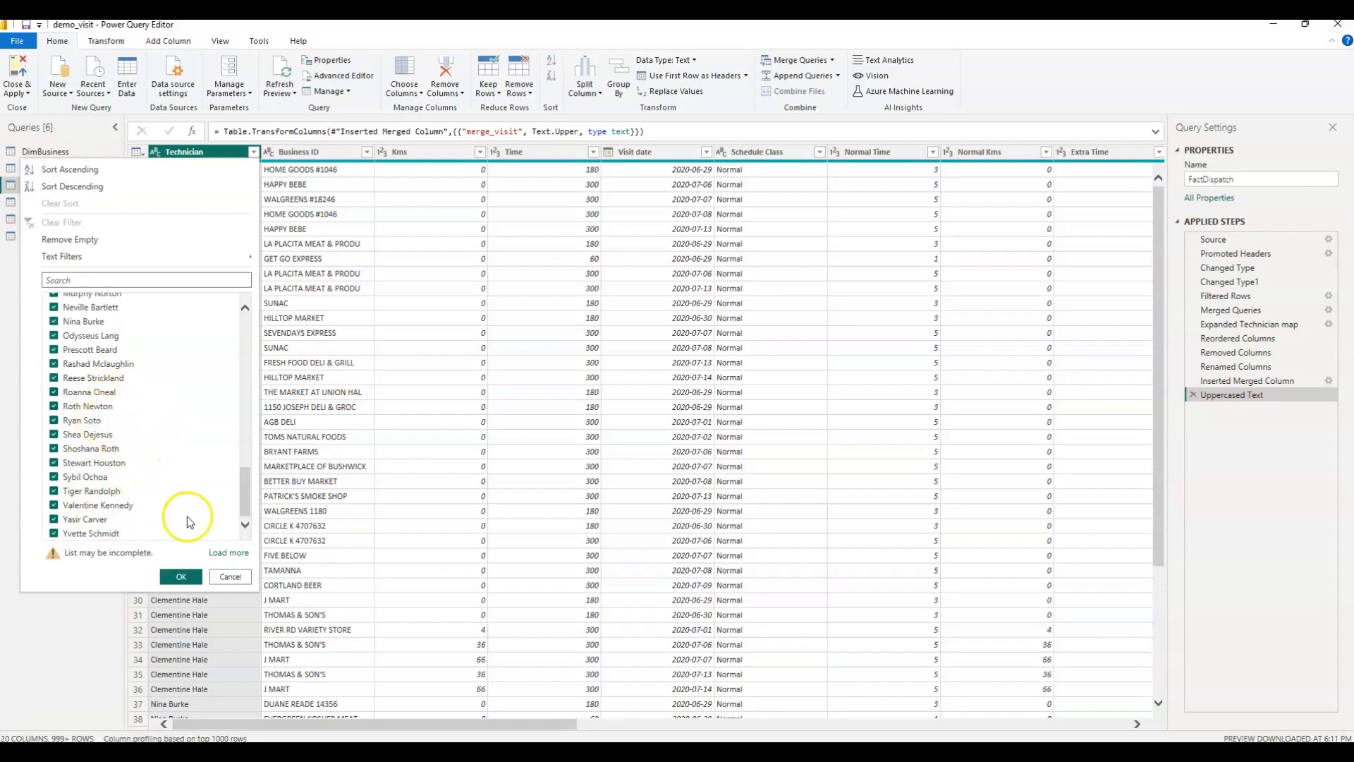
left_click(229, 552)
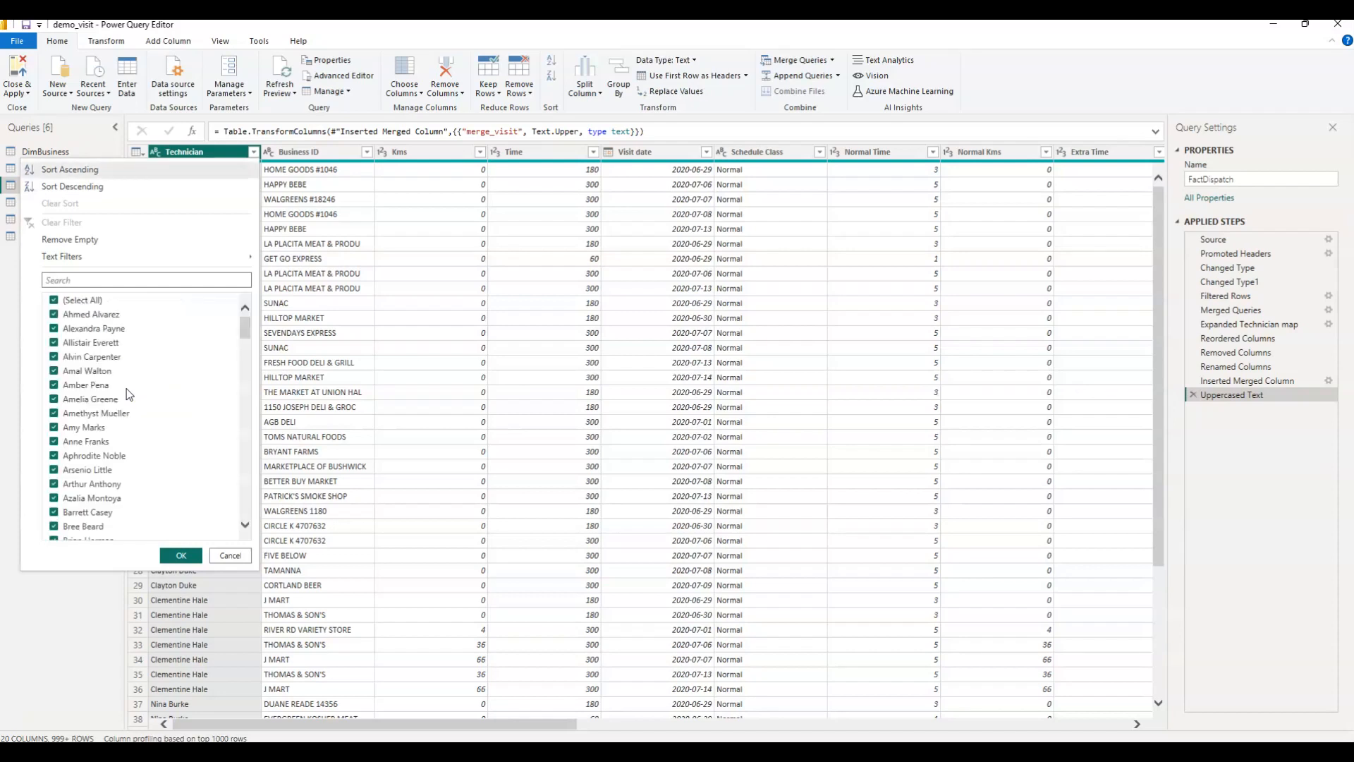
left_click_drag(247, 321, 229, 524)
left_click(228, 556)
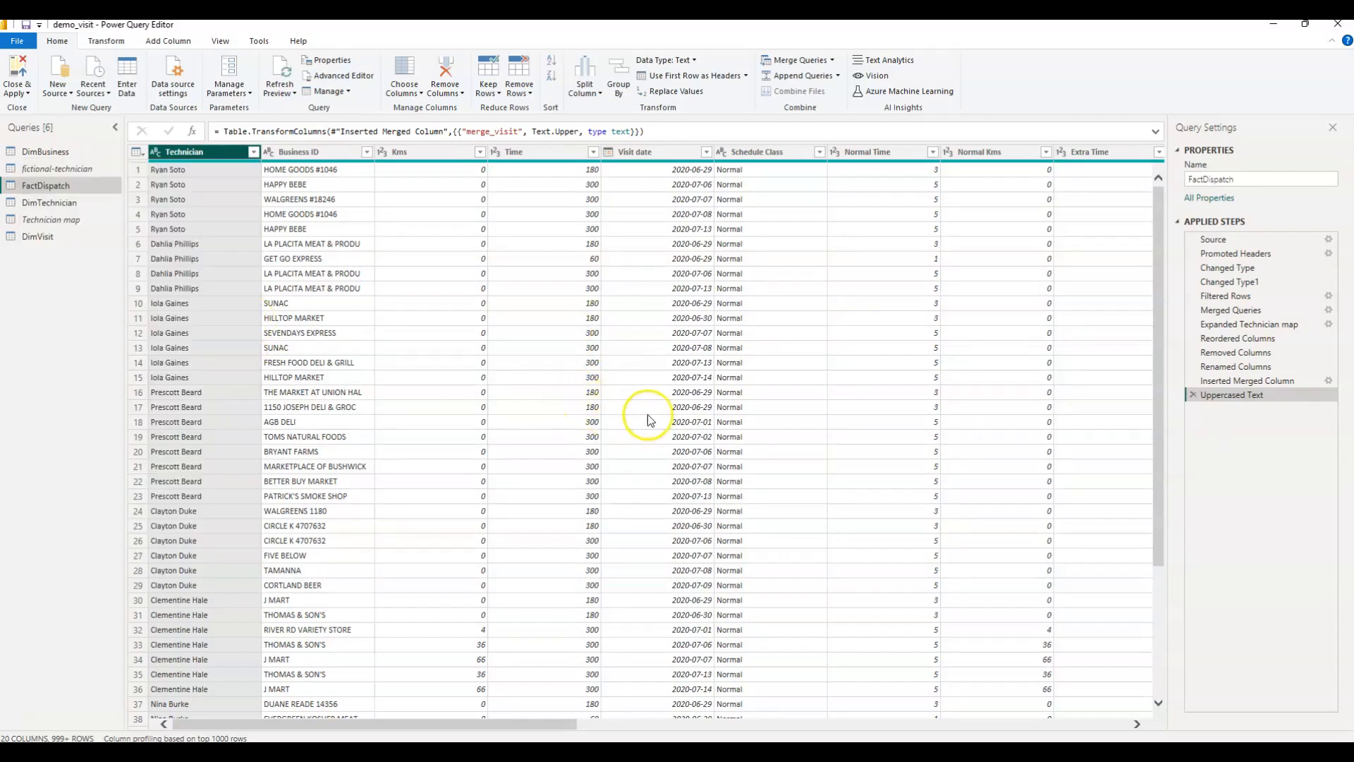
Examine the formulas of FactDispatch's Uppercased Text and Expanded Technician map steps, and the available transformation and column commands.
left_click(663, 131)
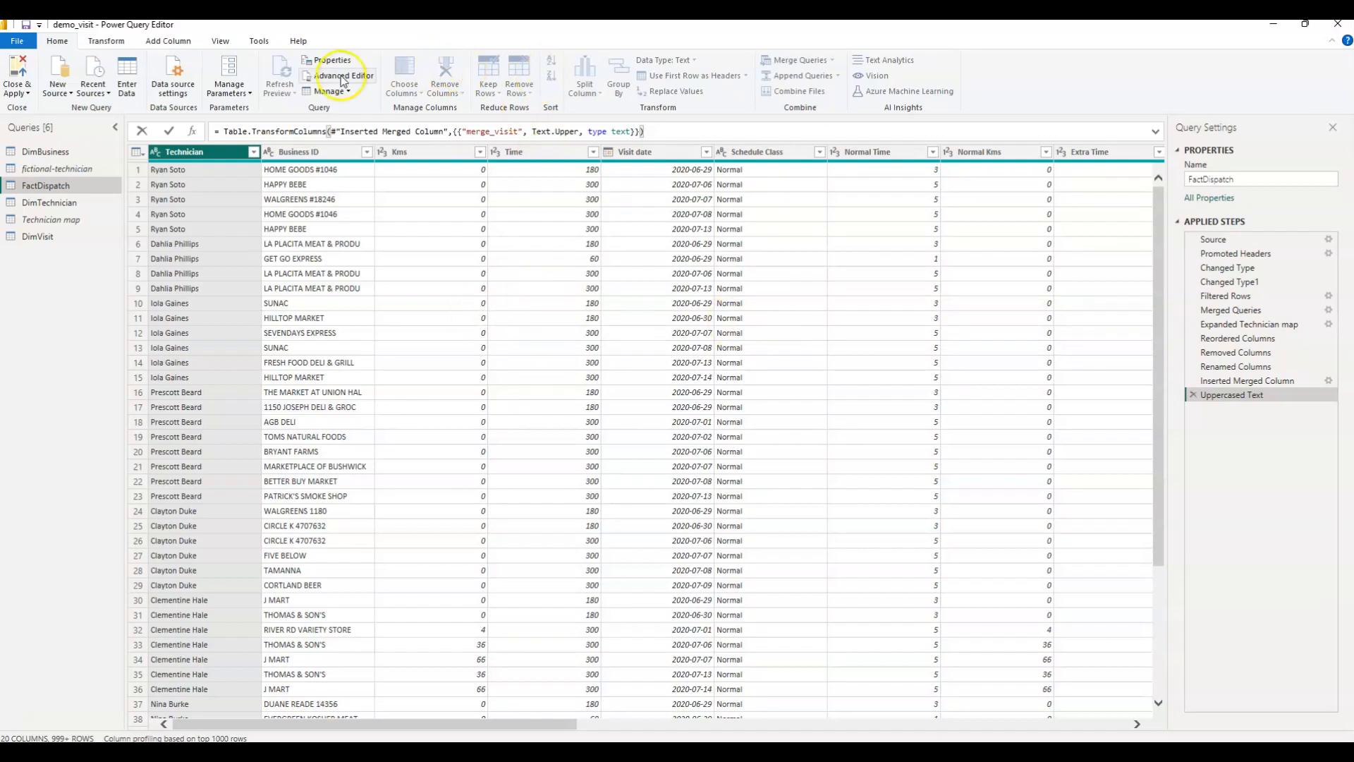
left_click(1240, 324)
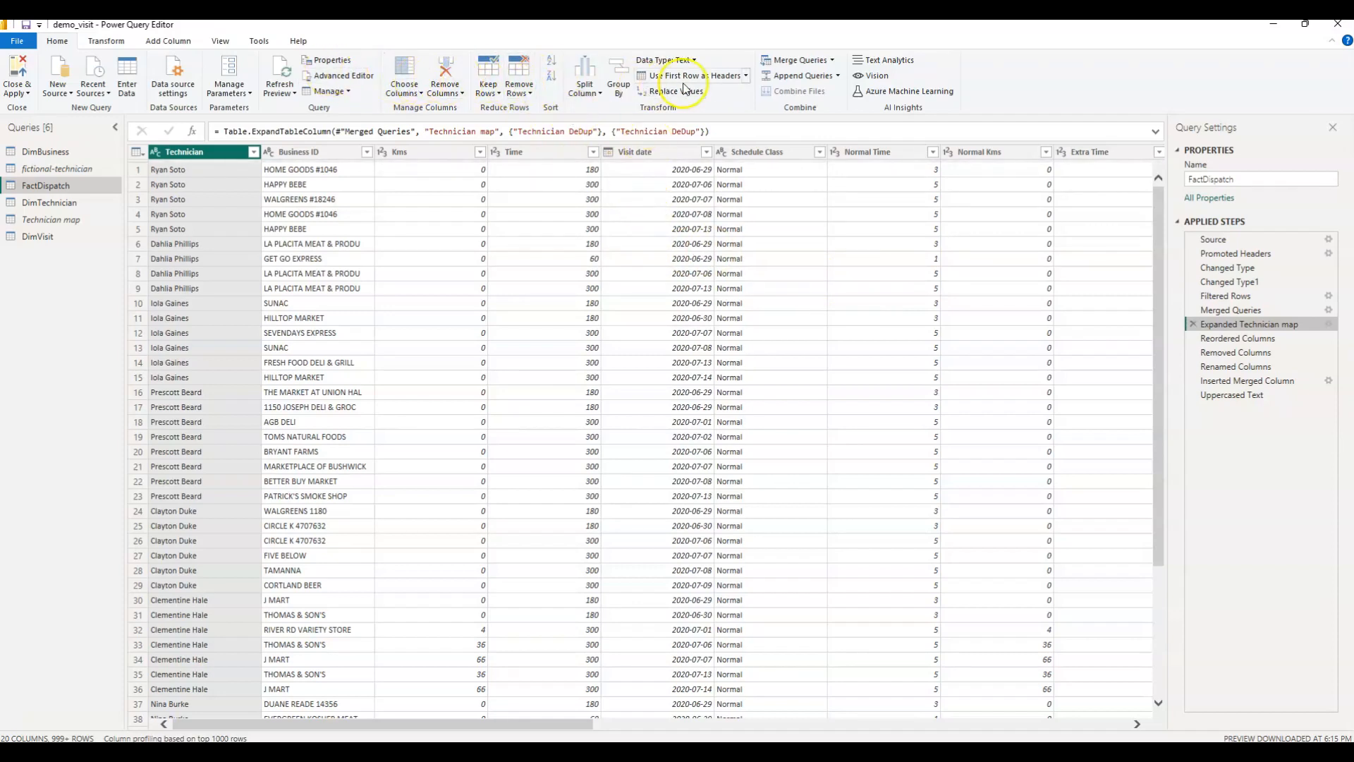
left_click(119, 41)
left_click(173, 40)
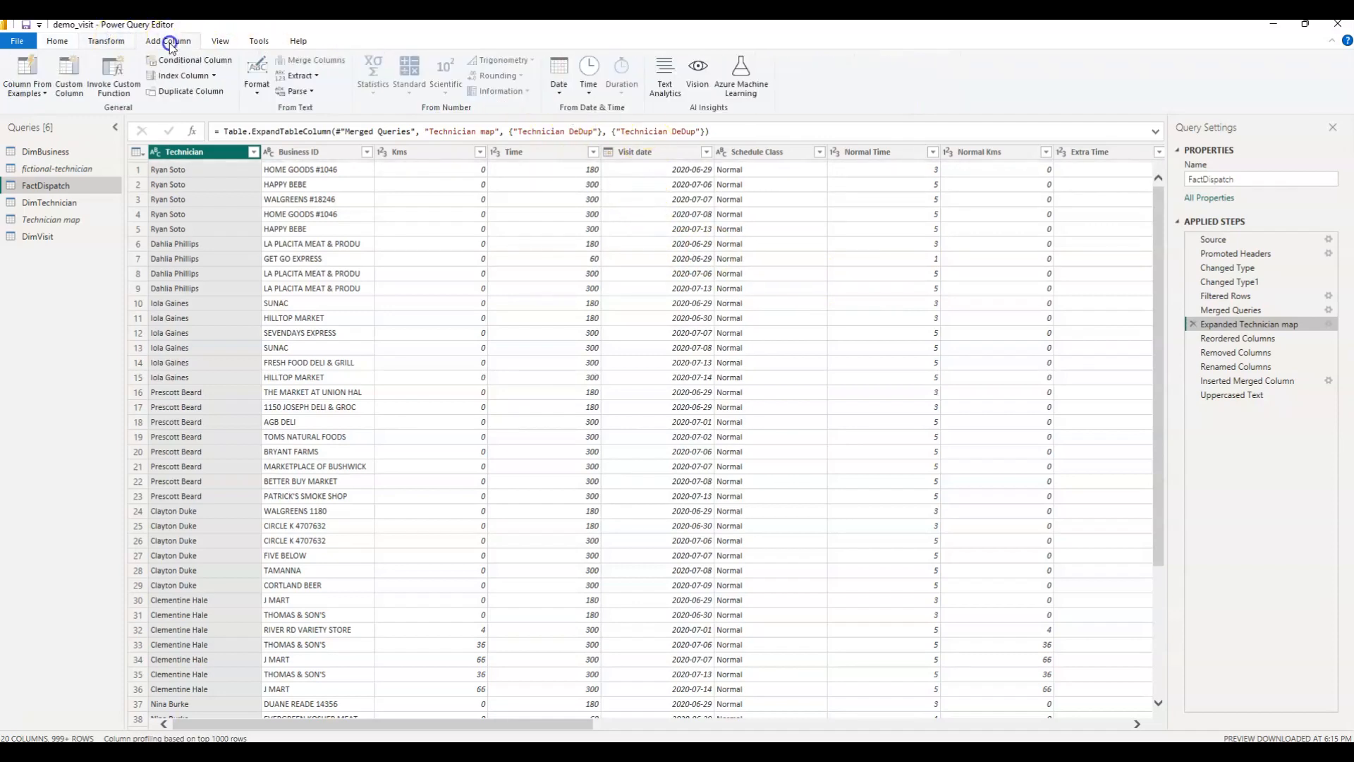
left_click(49, 42)
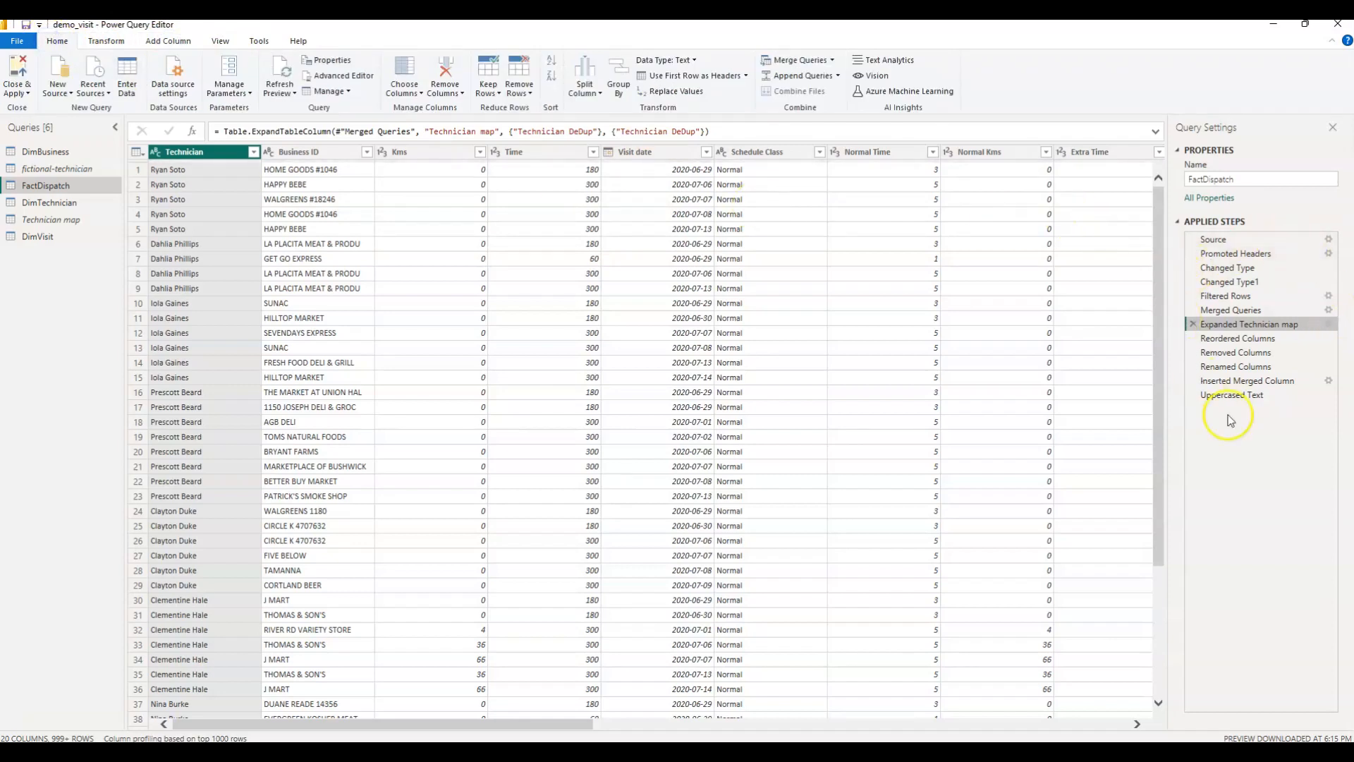
left_click(1225, 312)
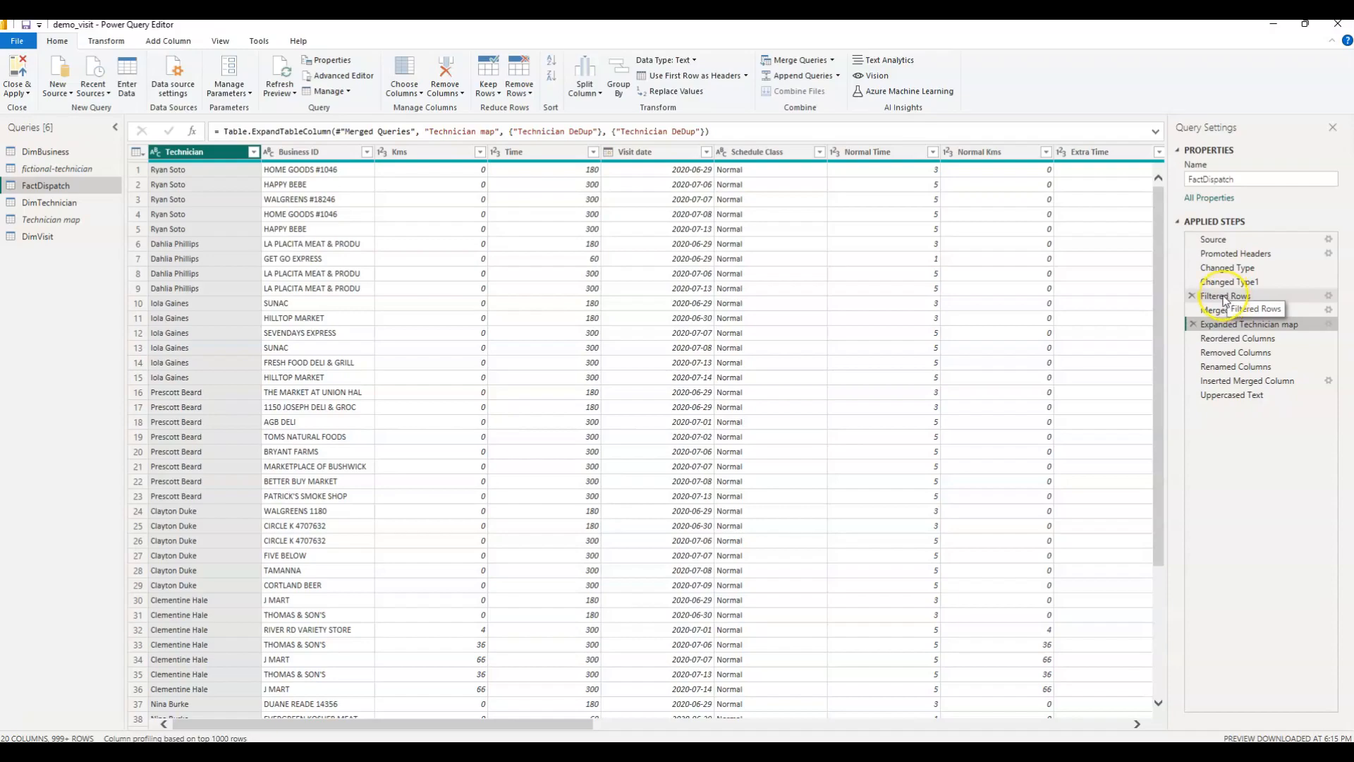
Compare with the Fact-Dispatch table's actions in EasyMorph's Clean Data module, and return to the Power Query Editor.
left_click(822, 751)
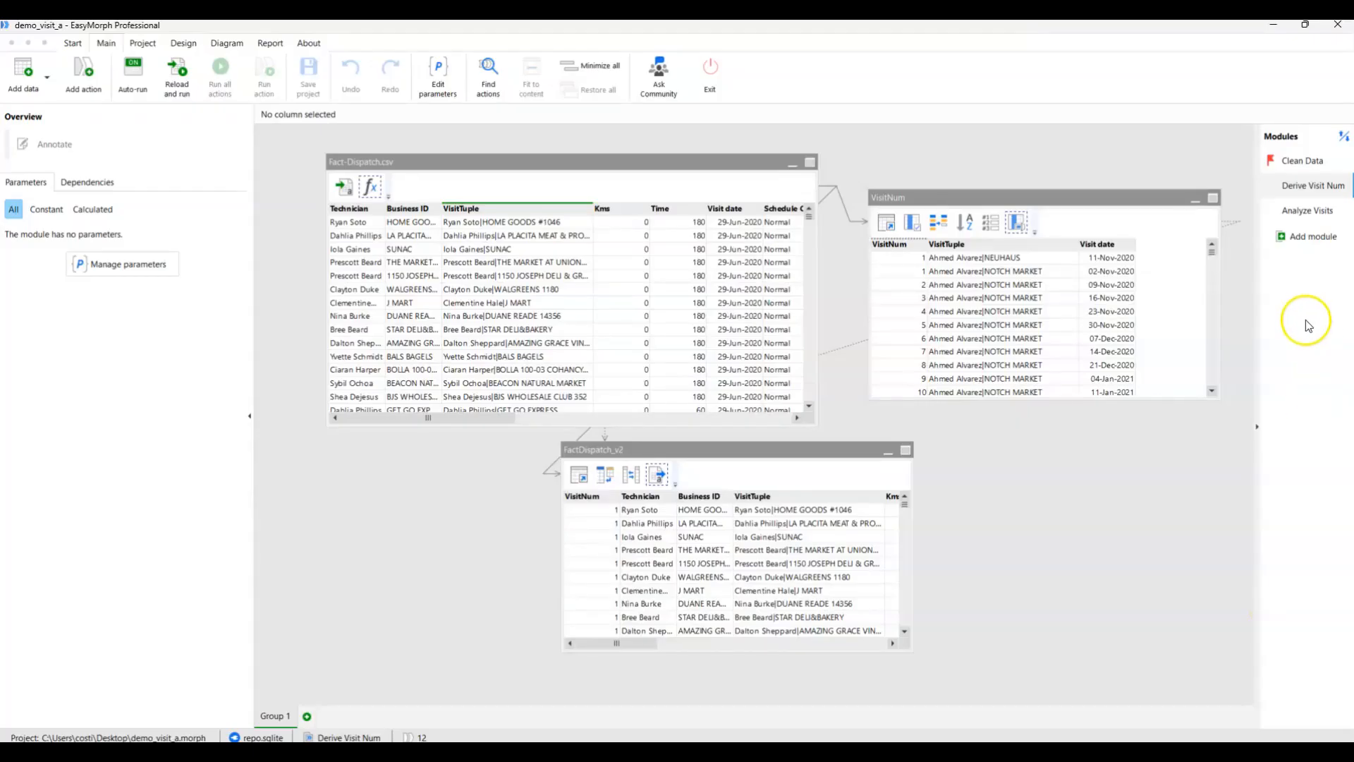
left_click(1303, 163)
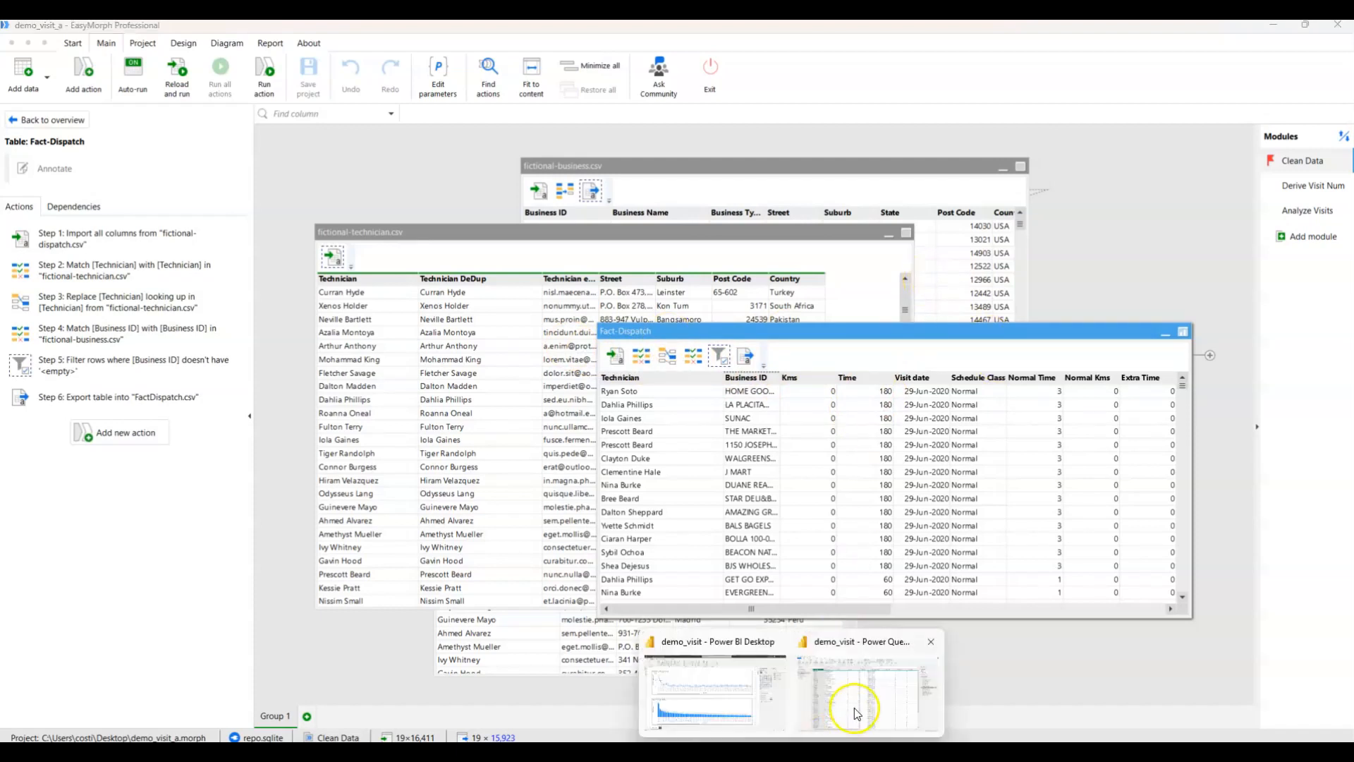
left_click(857, 702)
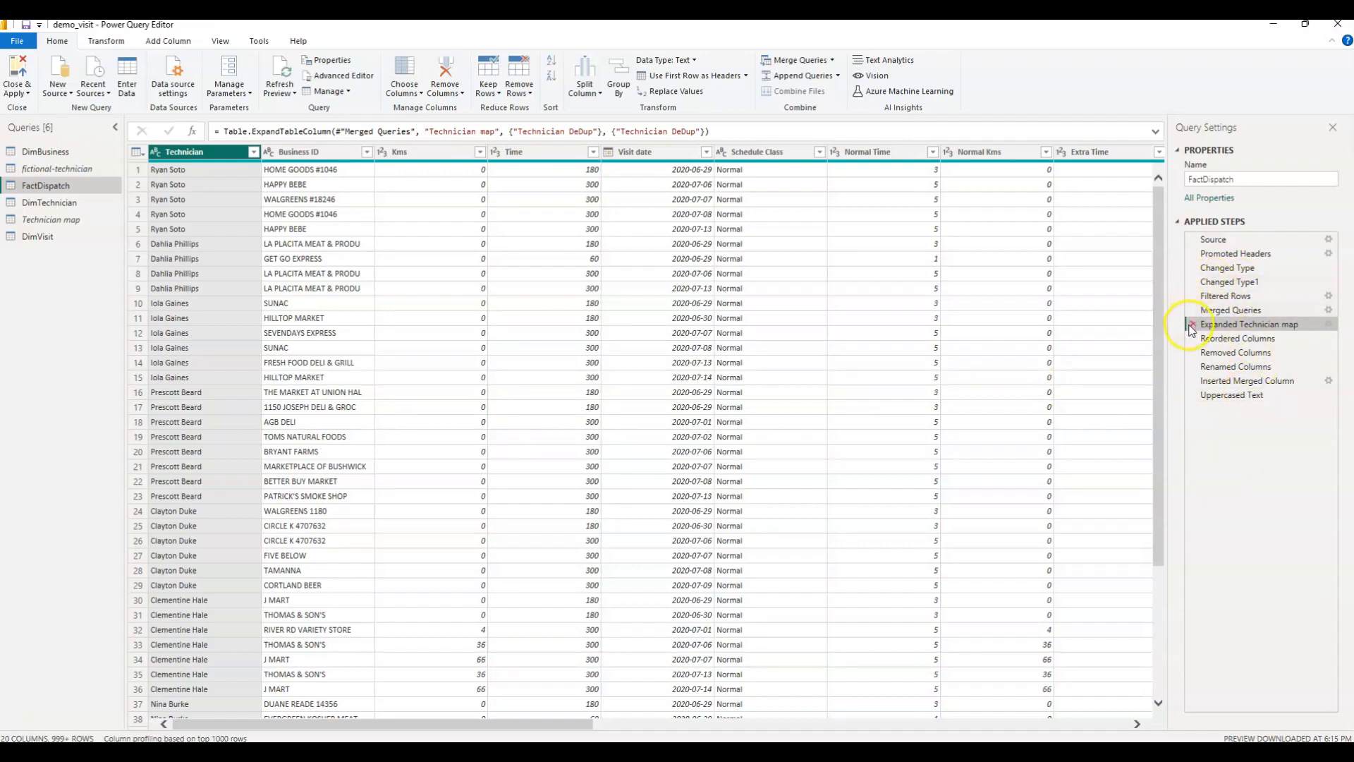
Examine DimVisit's Grouped Rows and Expanded MyTable steps, and view the query's full M code in the Advanced Editor.
left_click(37, 236)
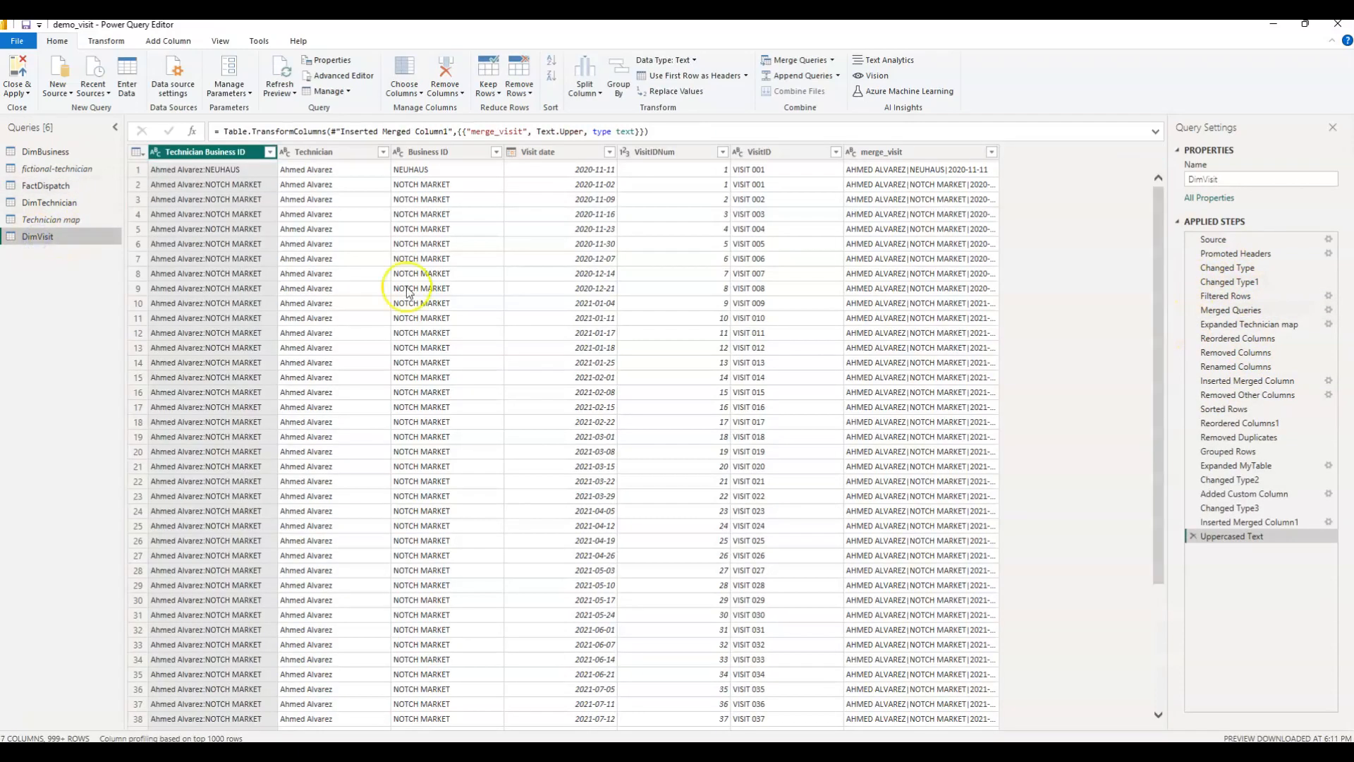
left_click(1245, 454)
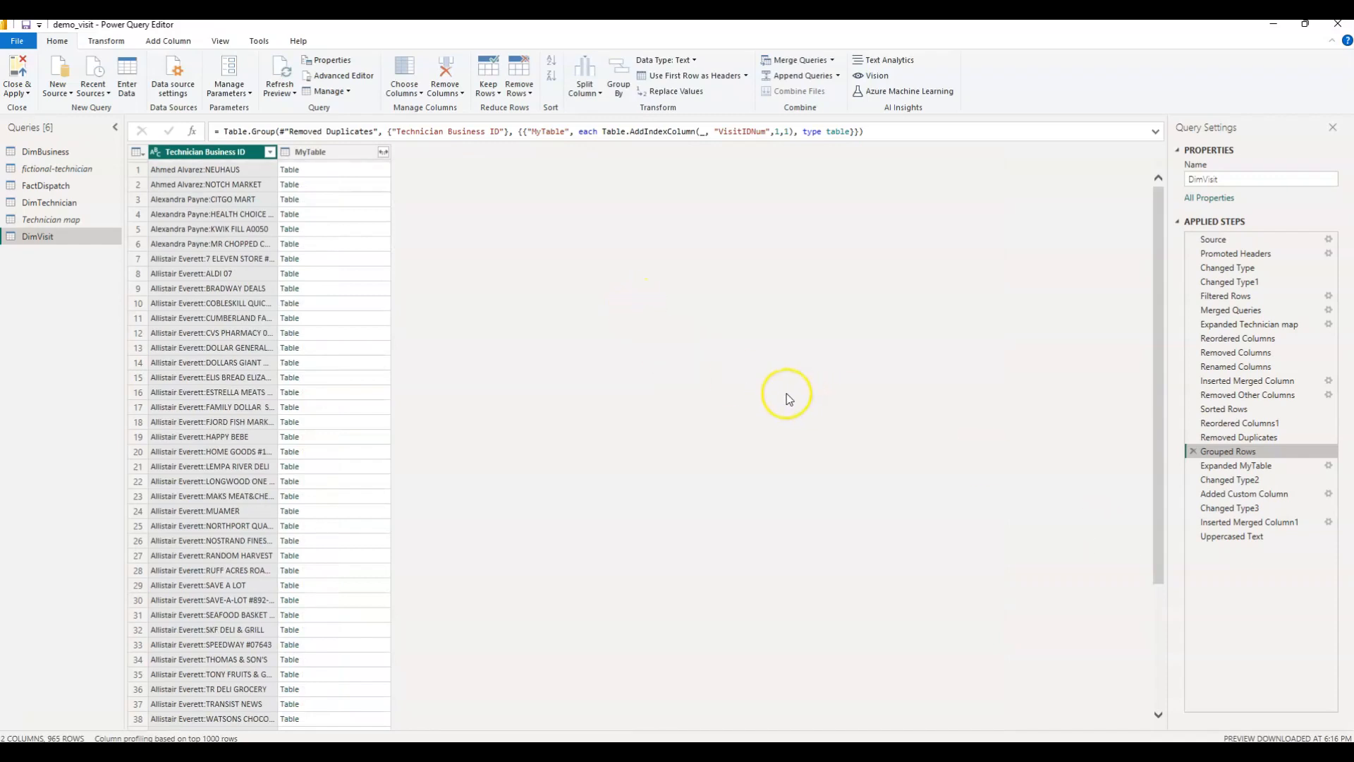
left_click(1231, 468)
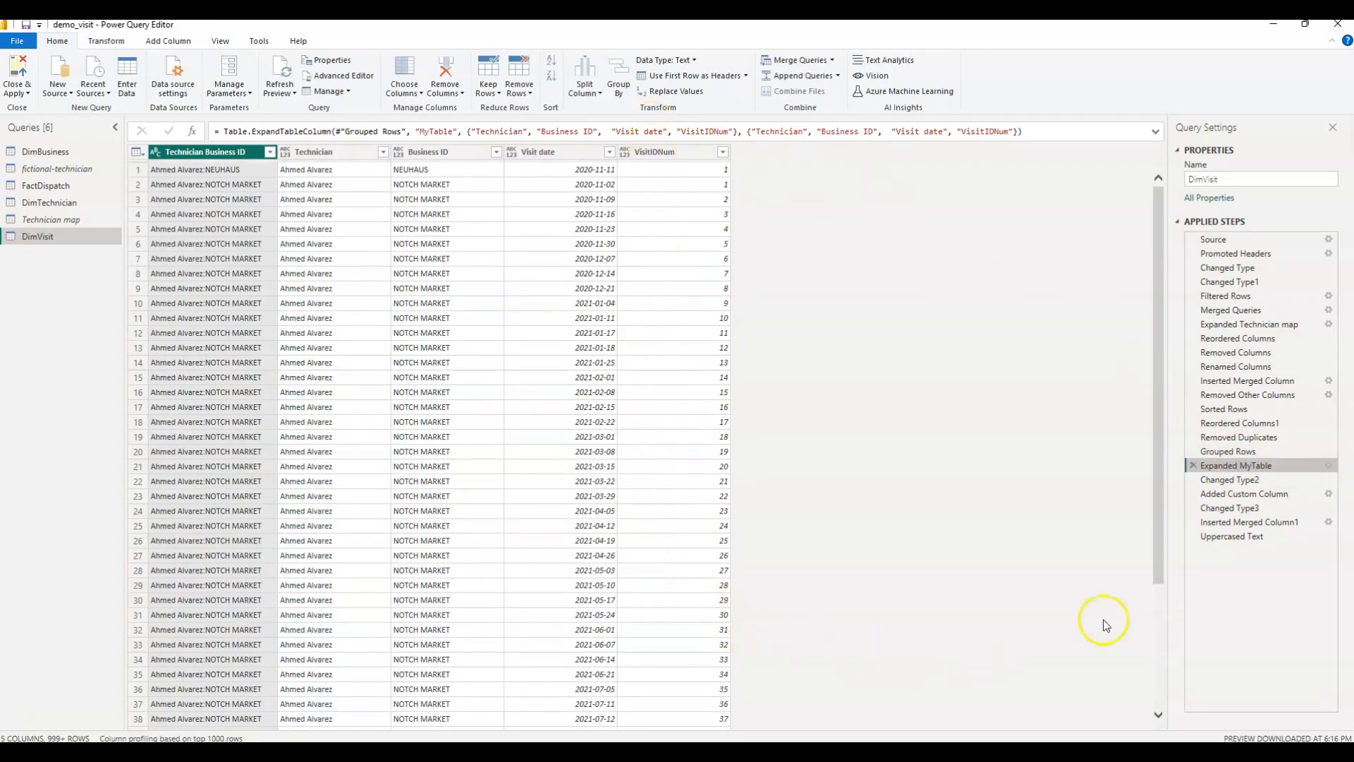
left_click(1242, 452)
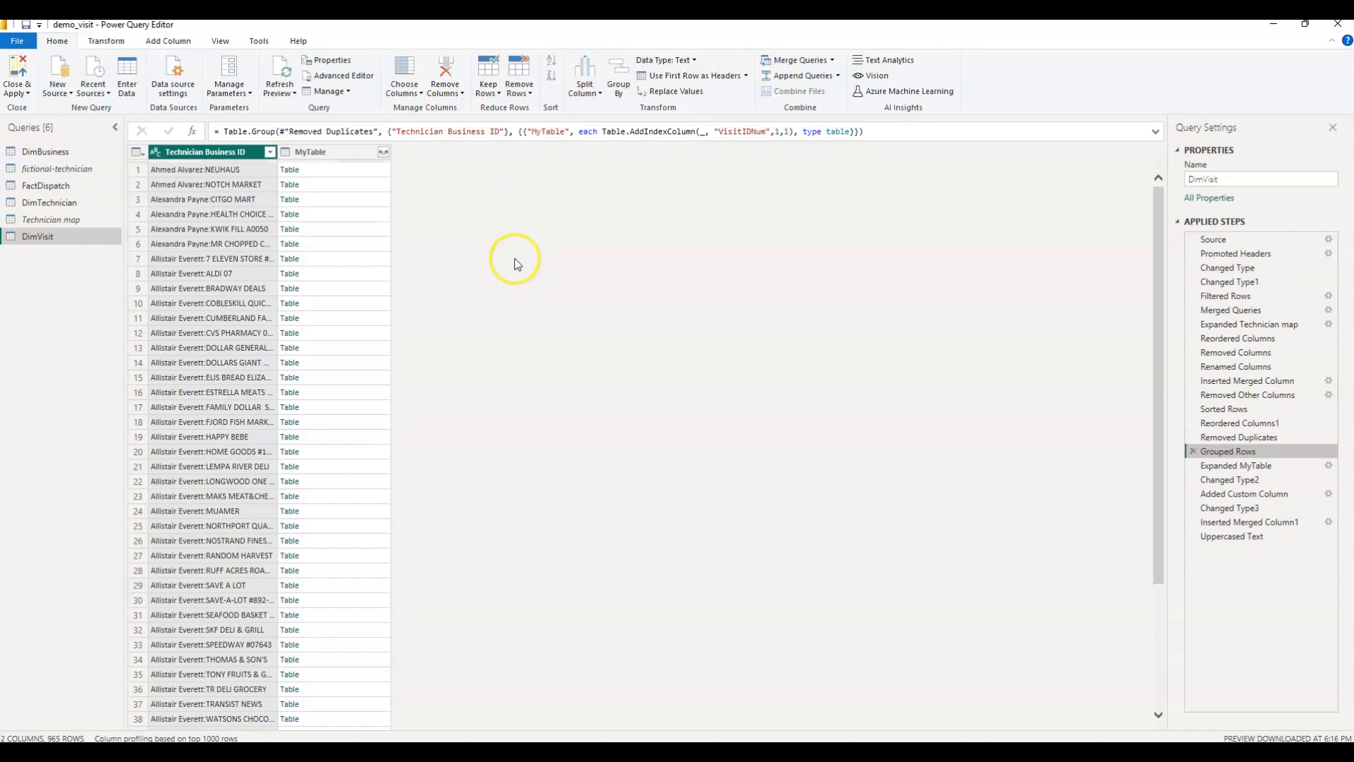
left_click(363, 83)
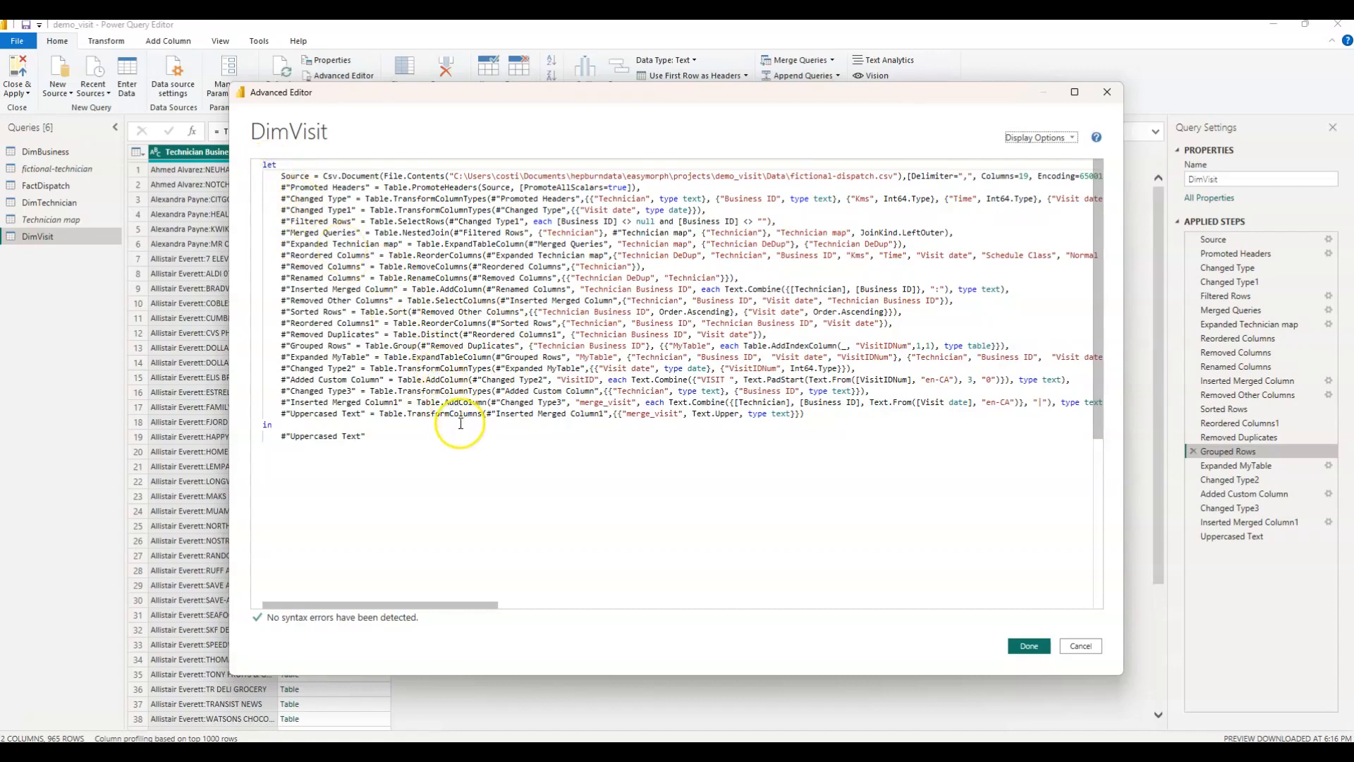
Leave DimVisit's M code unchanged and look through the results of the FactDispatch, DimVisit, DimBusiness and DimTechnician queries.
left_click(1080, 646)
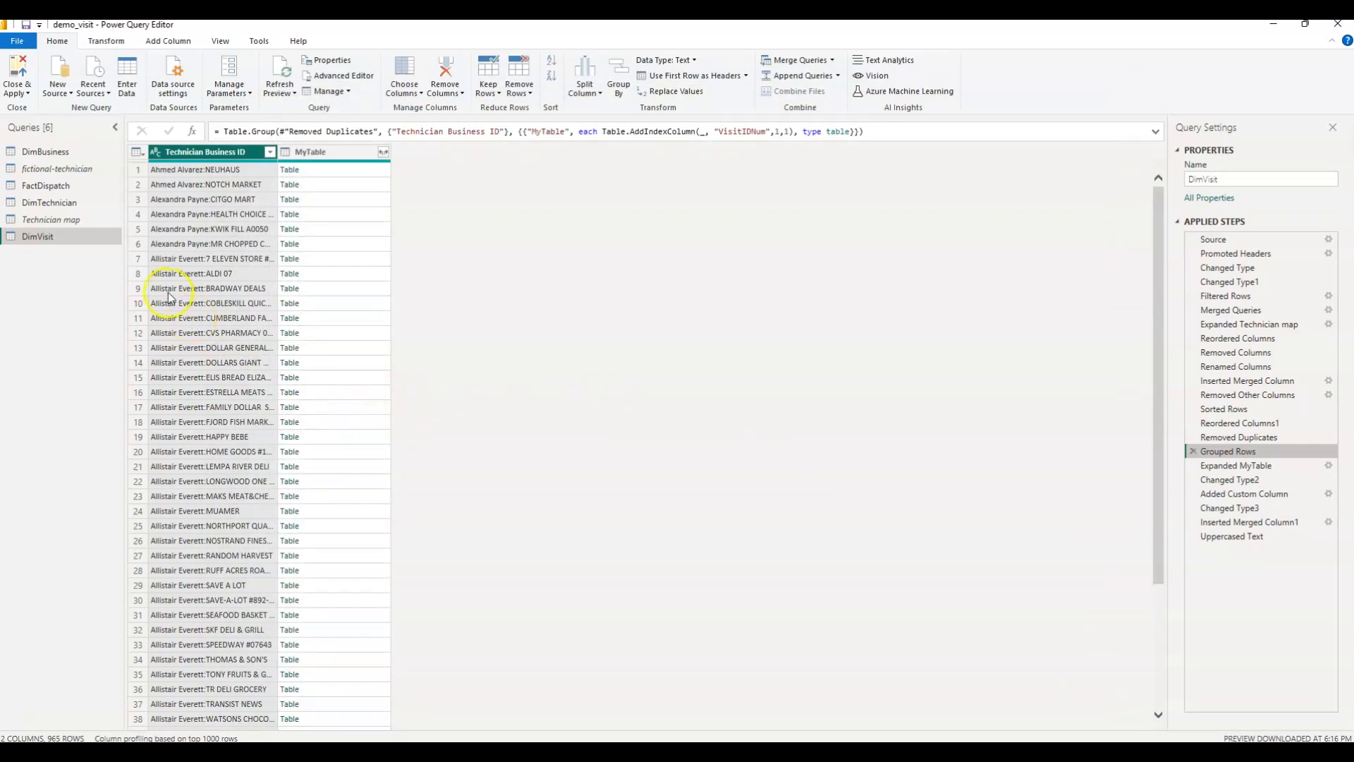
left_click_drag(42, 185, 24, 198)
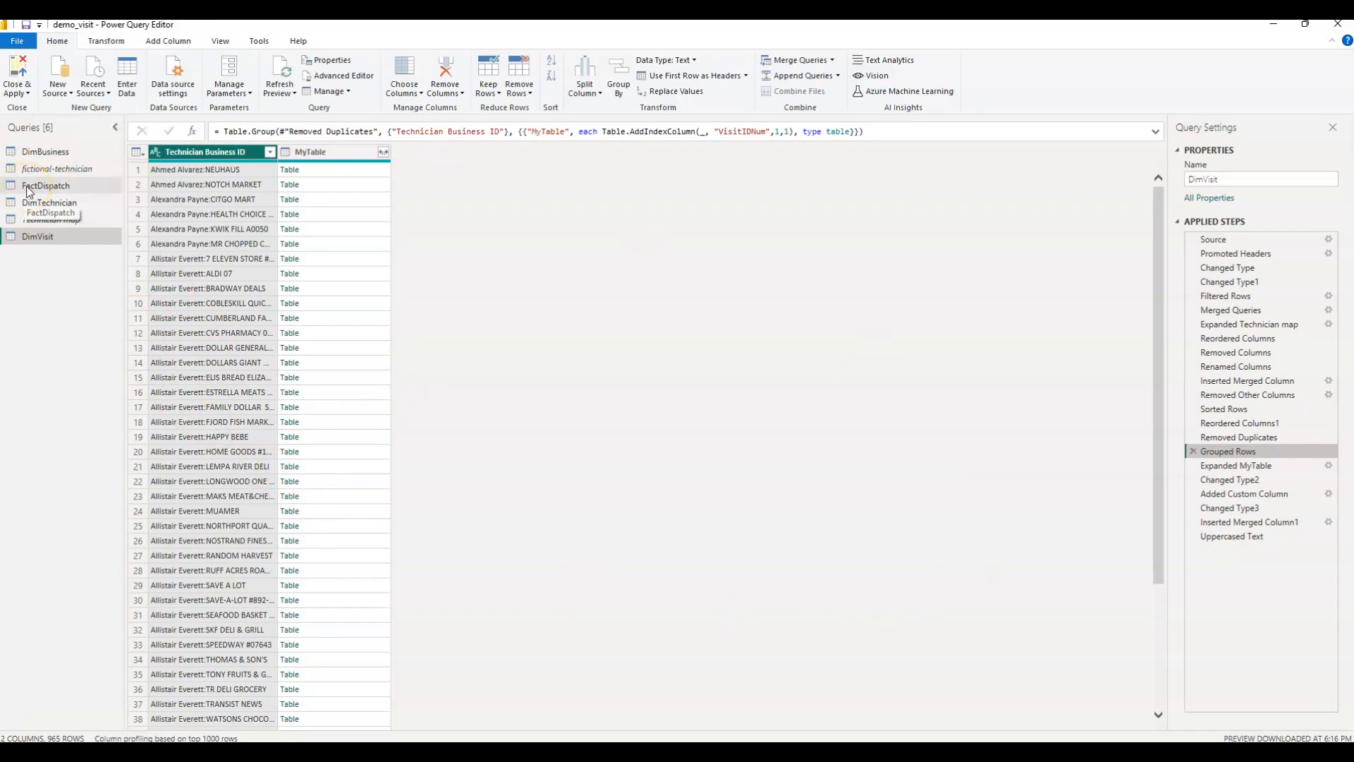
left_click_drag(29, 189, 27, 185)
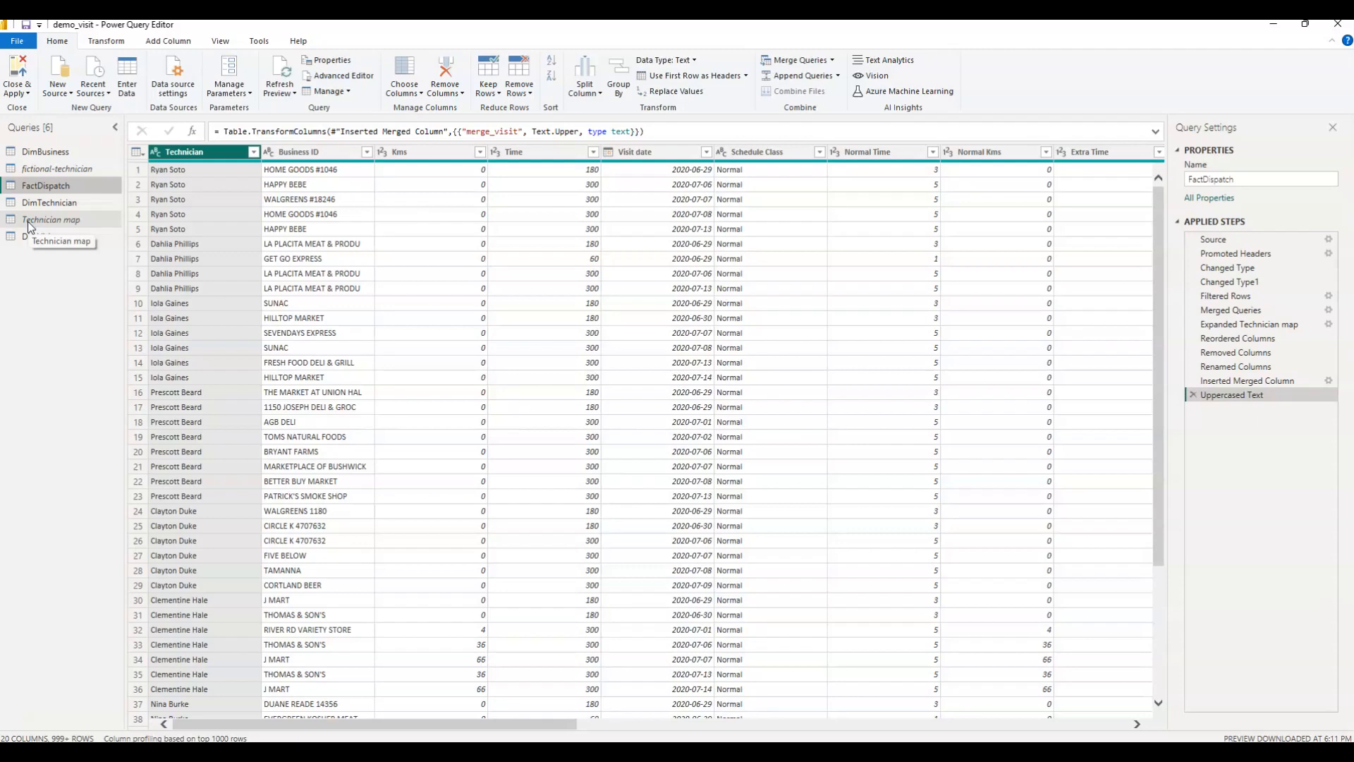
left_click(40, 239)
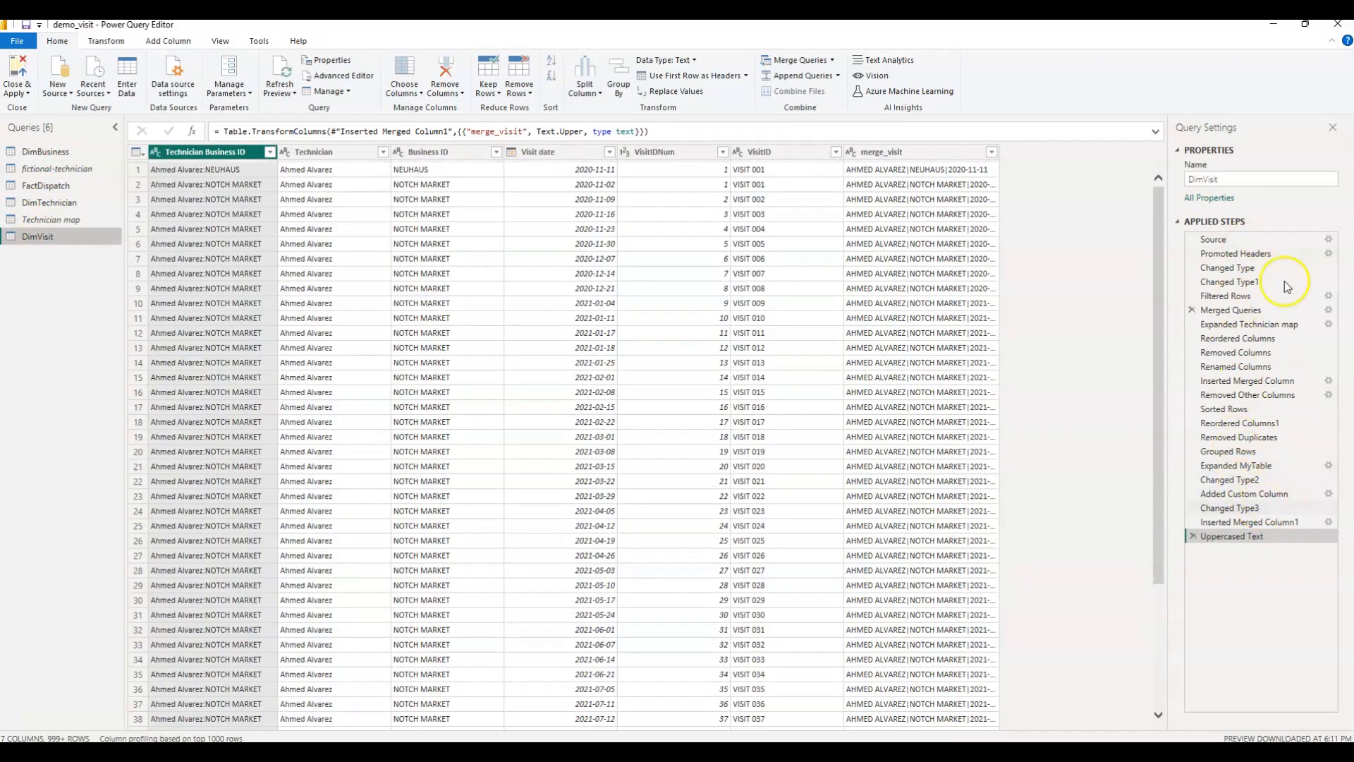
left_click(46, 152)
left_click(49, 202)
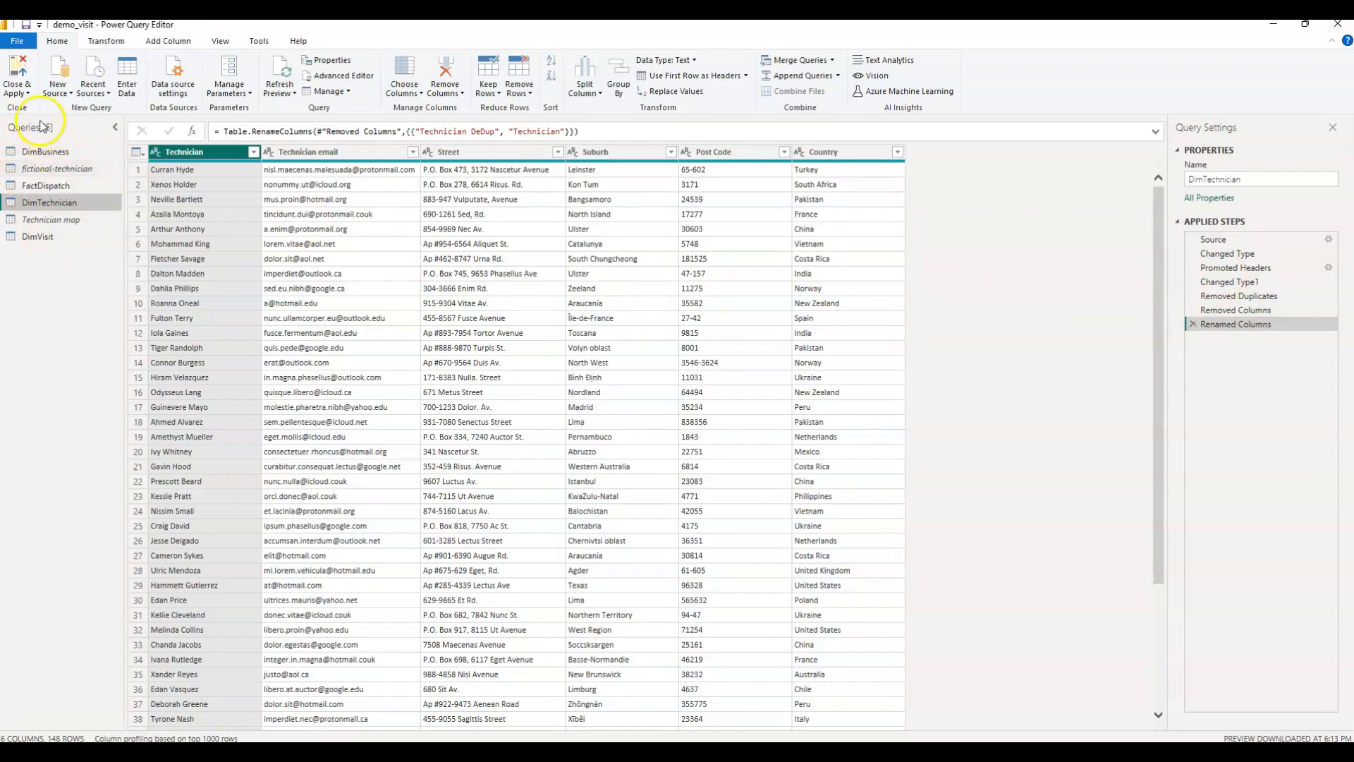
Leave the Power Query Editor, show the Power BI data model diagram, and move the DimVisit table slightly farther from FactDispatch.
left_click(17, 90)
left_click(26, 140)
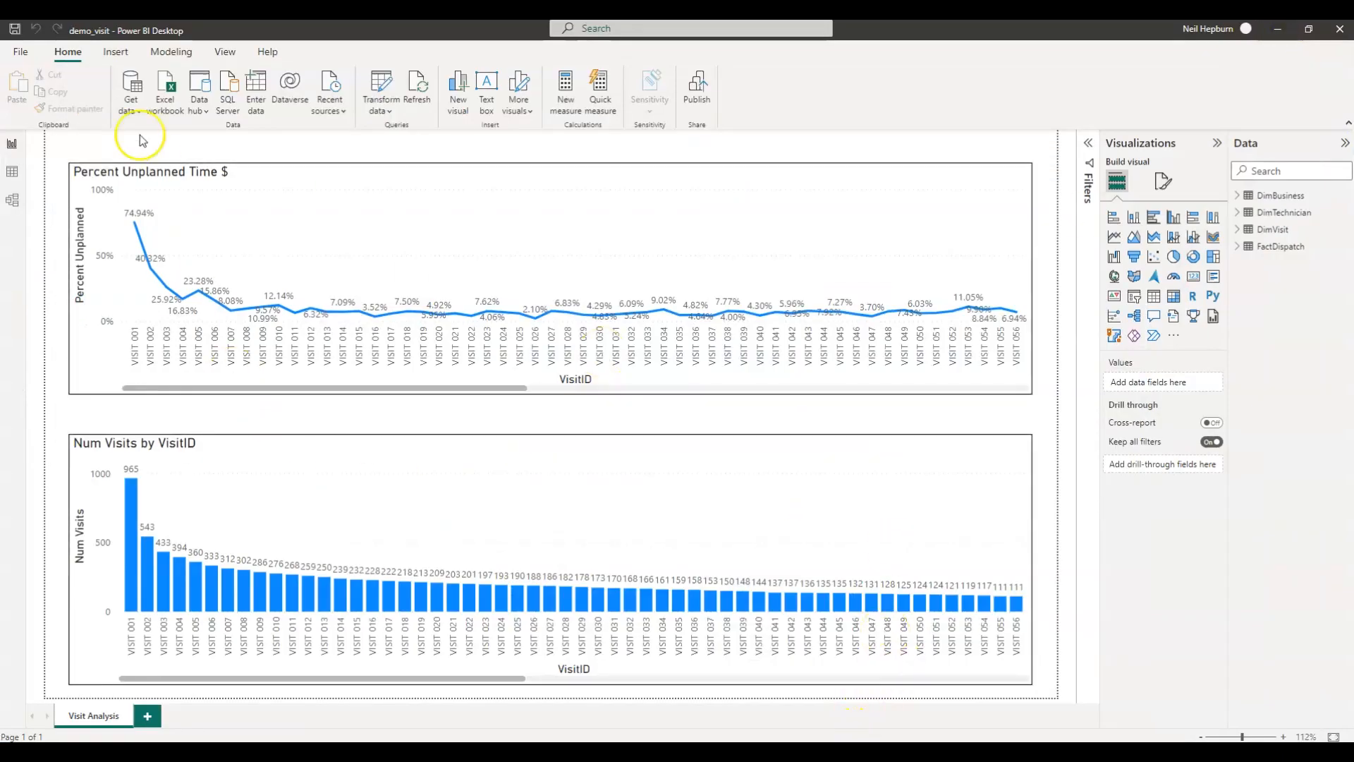
left_click(12, 202)
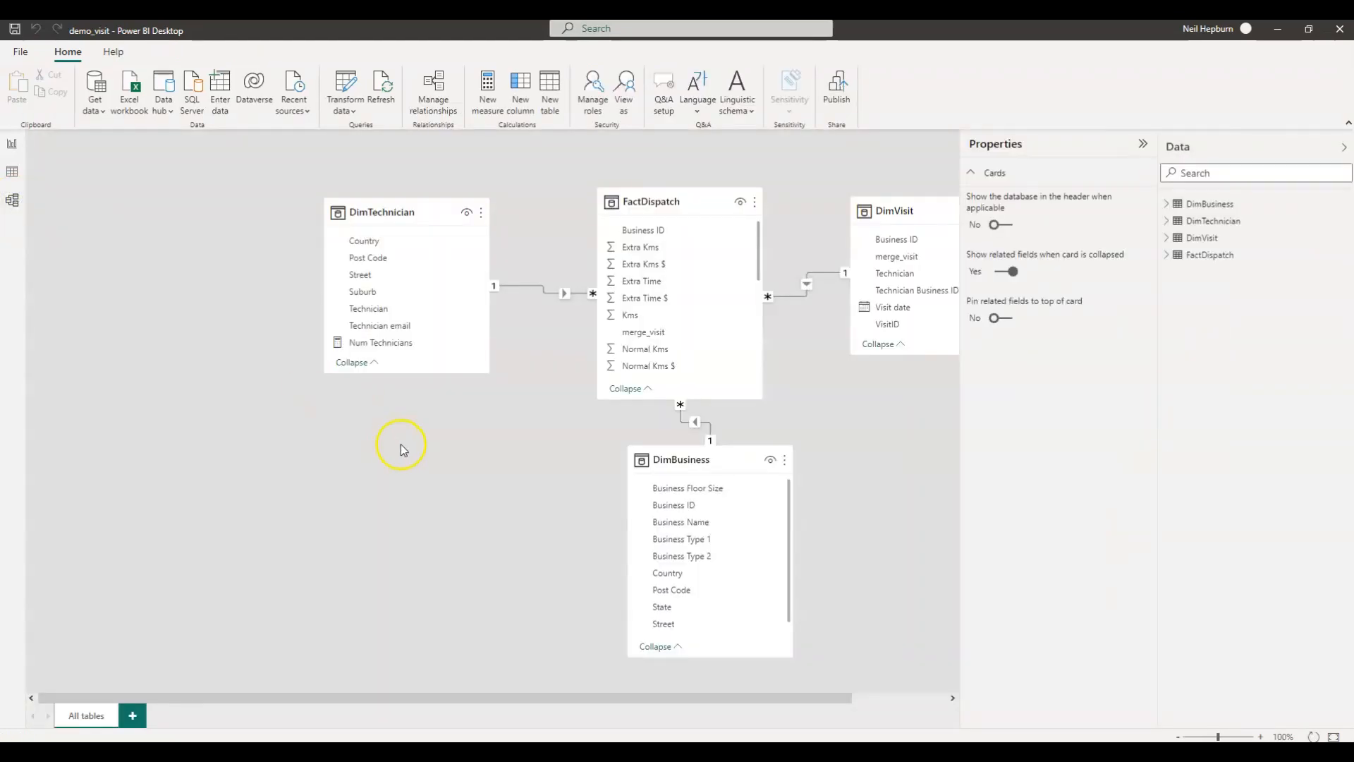
left_click_drag(713, 698, 912, 715)
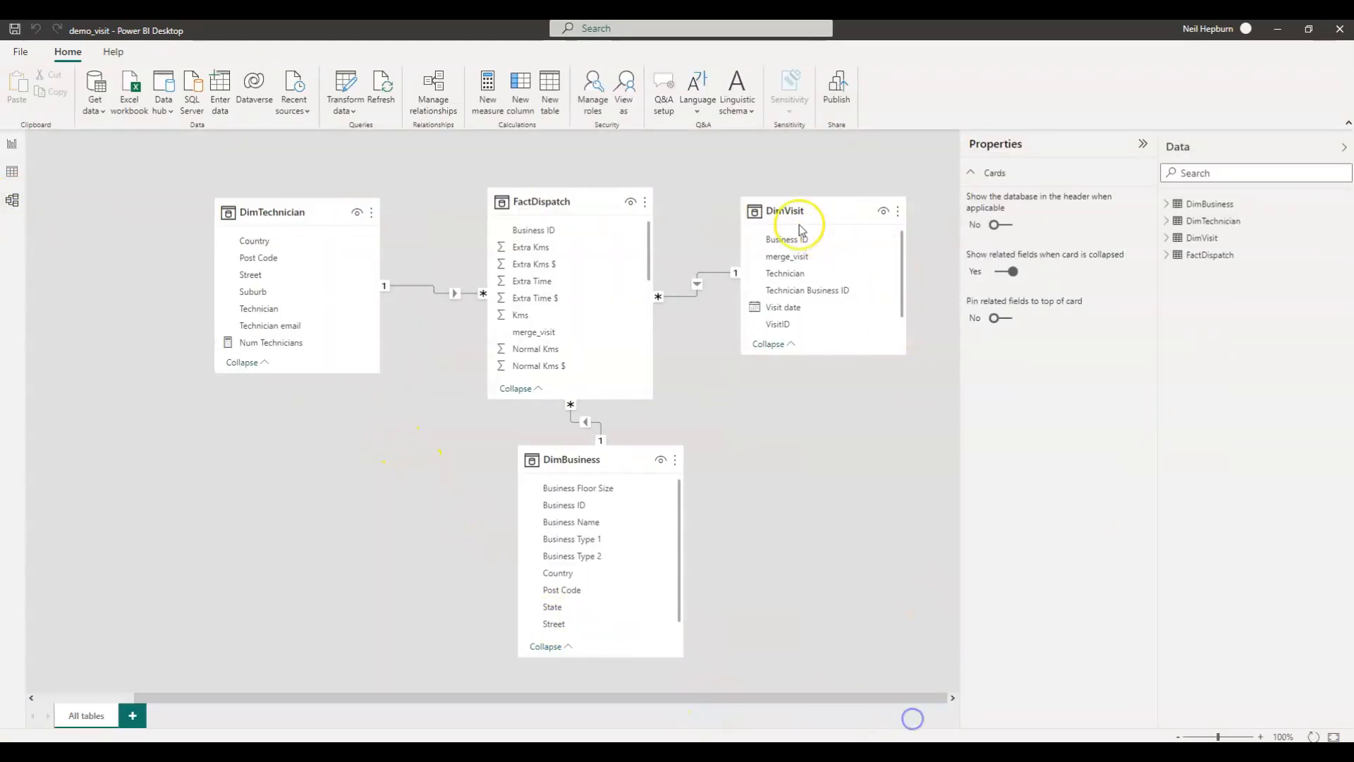
left_click_drag(804, 210, 826, 215)
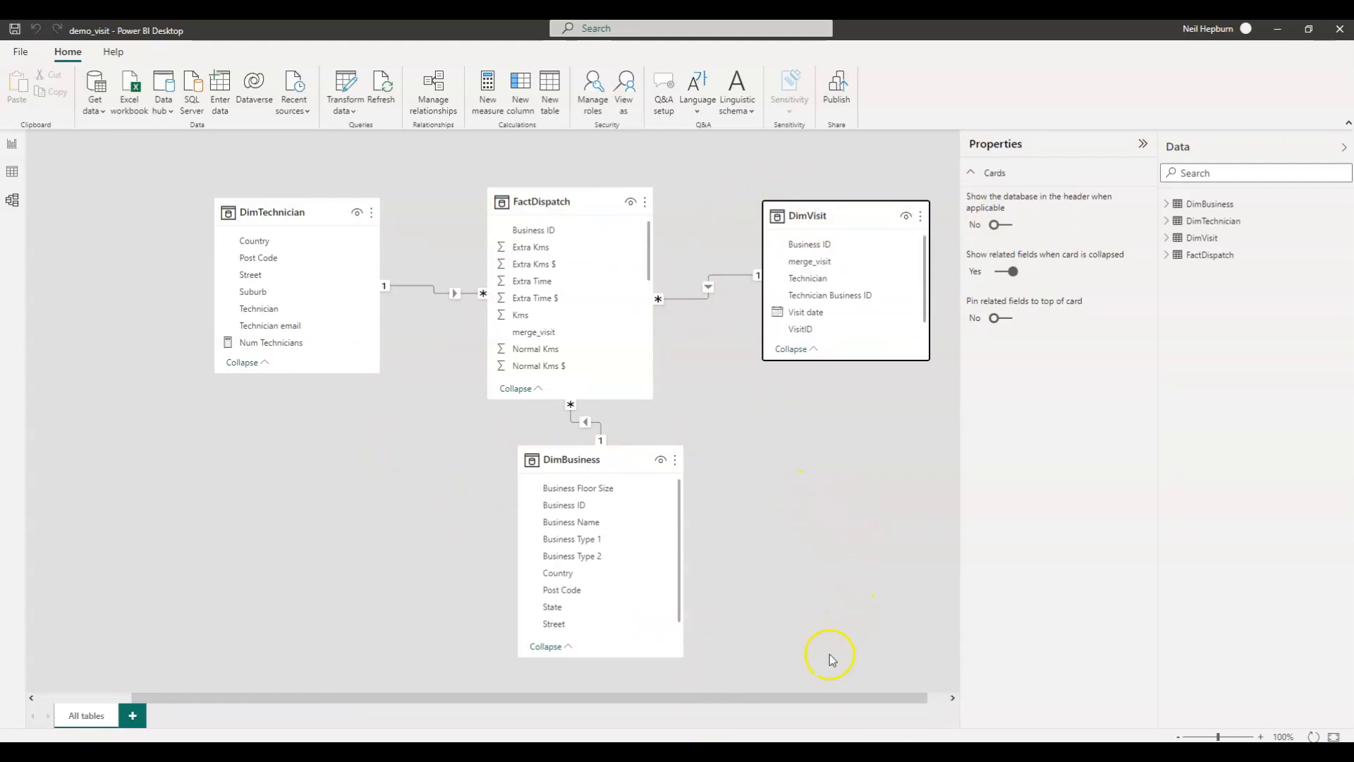
Compare the Power BI report's charts with the first-visit values in the two Analyze Visits charts in EasyMorph.
mouse_move(823, 751)
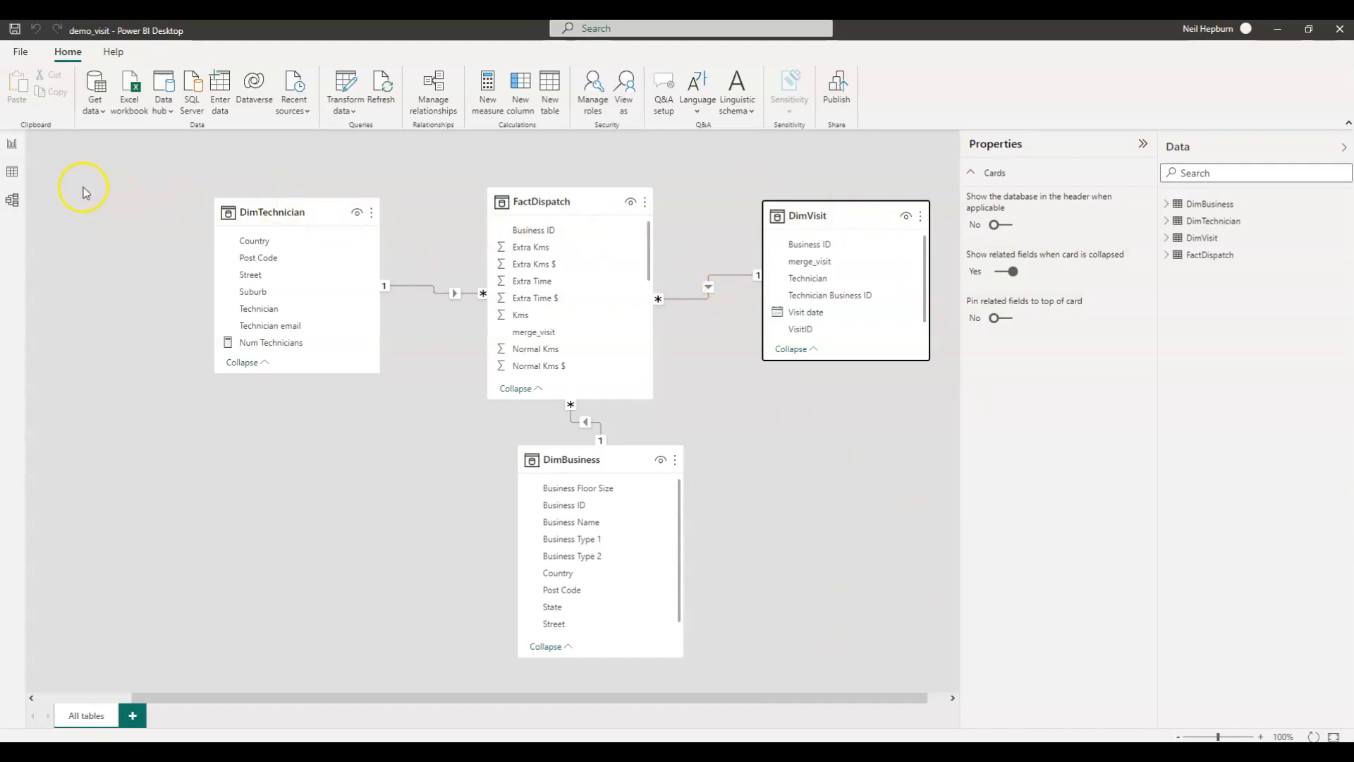
left_click(12, 143)
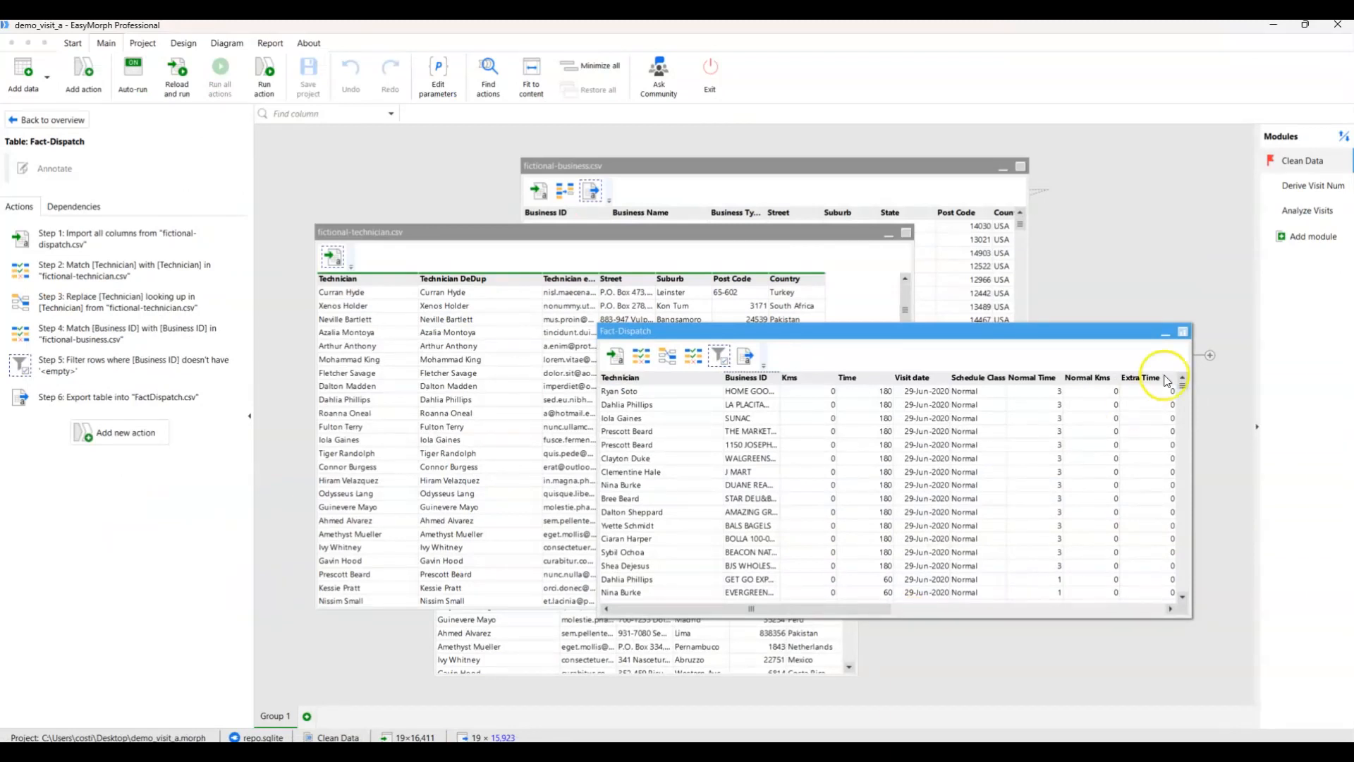
left_click(1300, 212)
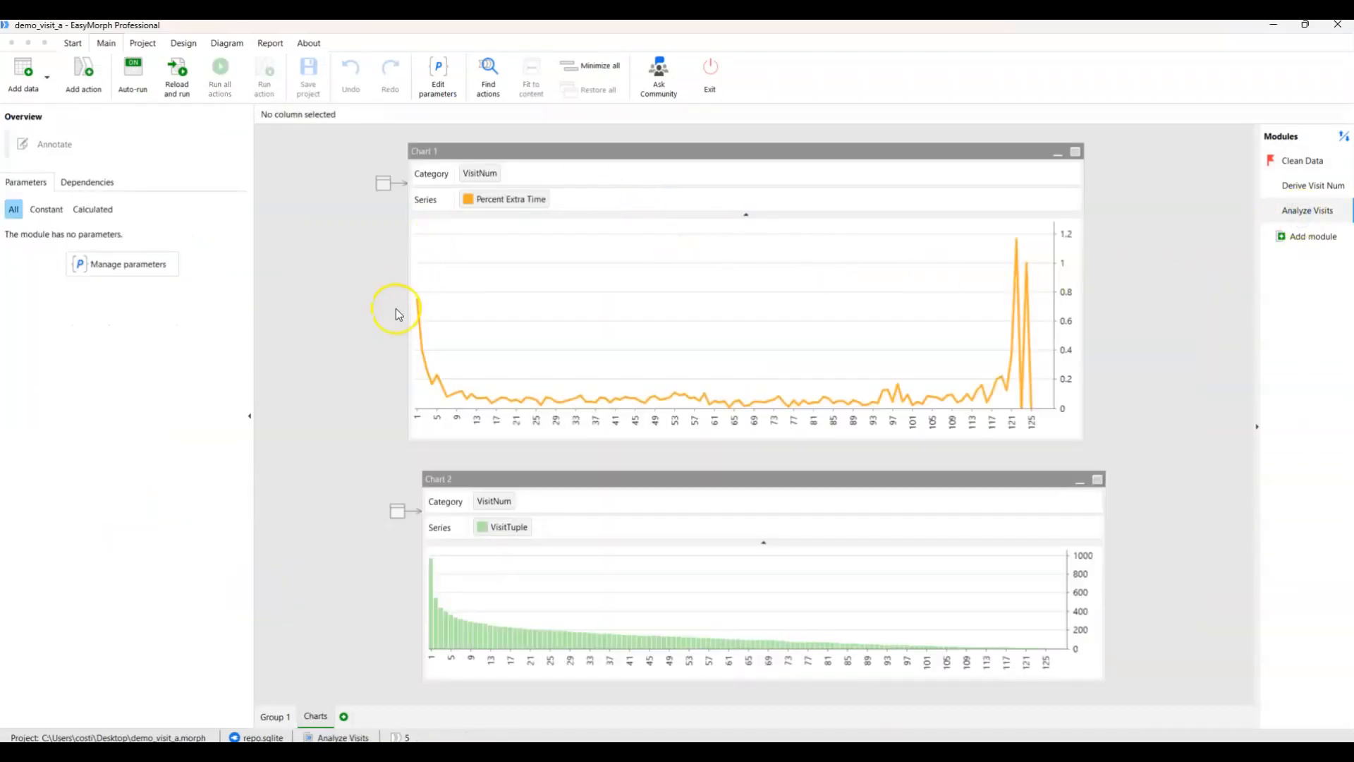
mouse_move(417, 302)
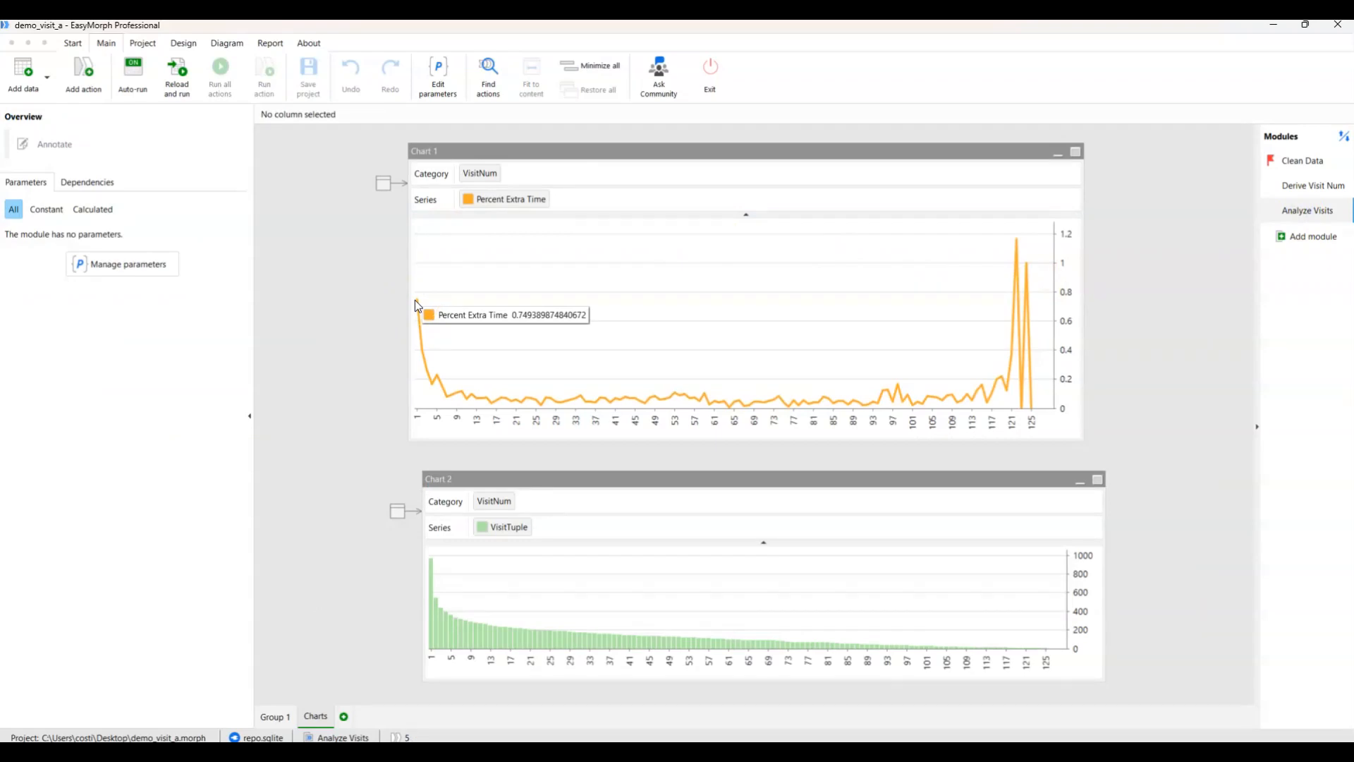
mouse_move(432, 565)
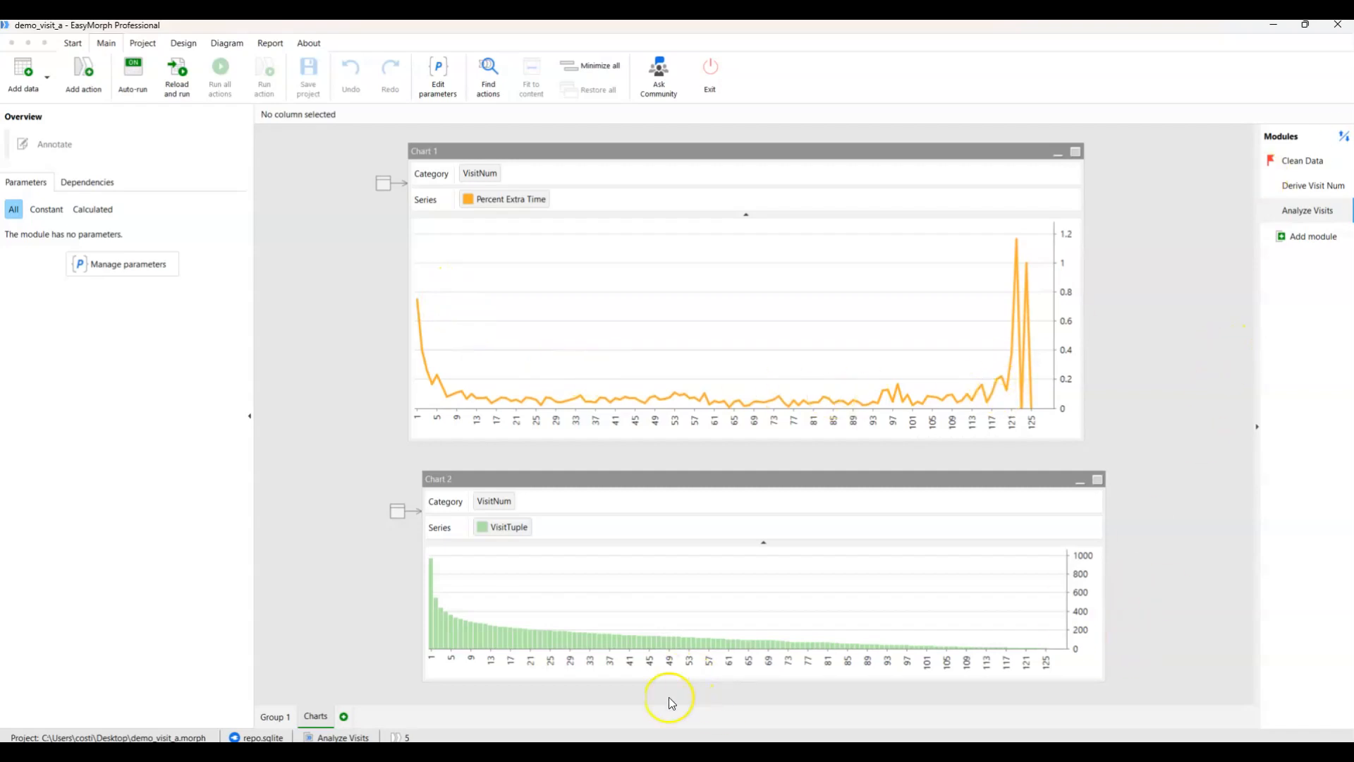
mouse_move(836, 687)
left_click(801, 702)
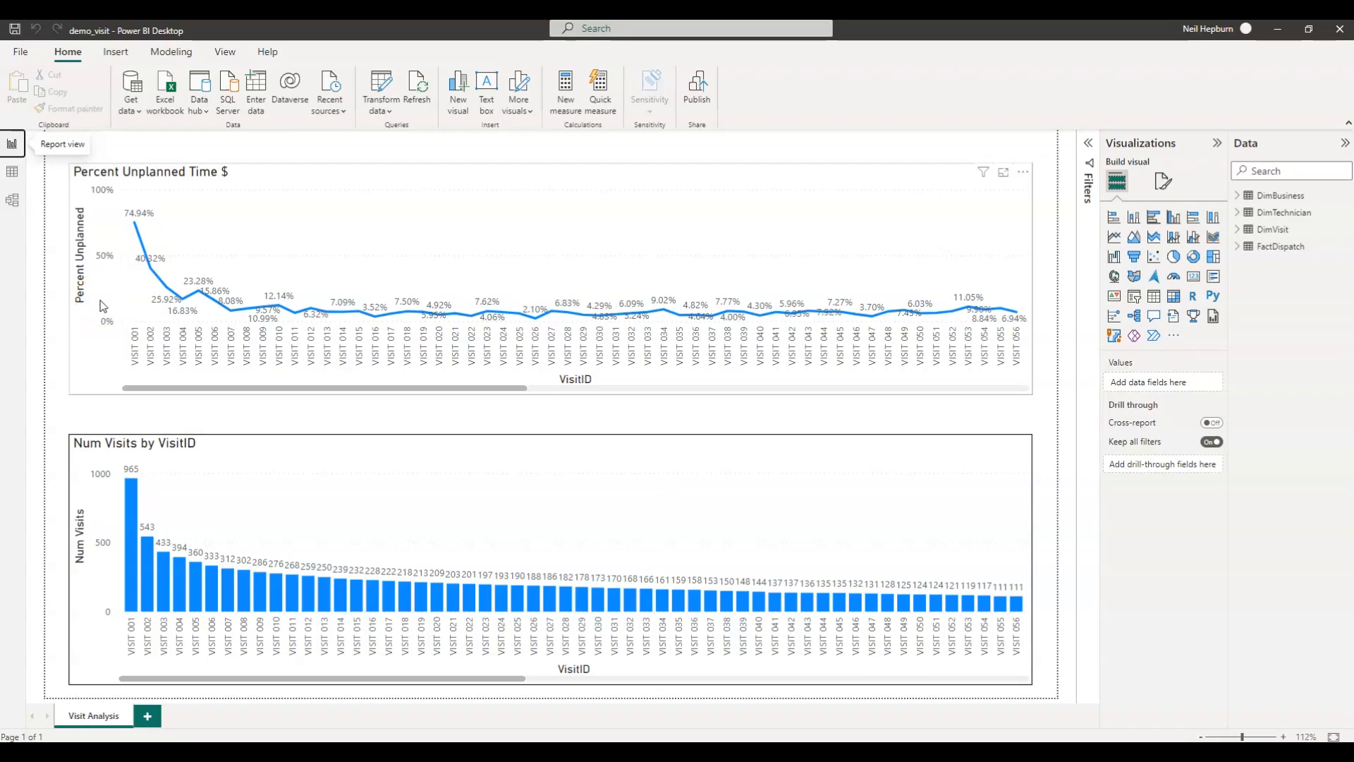
left_click(252, 417)
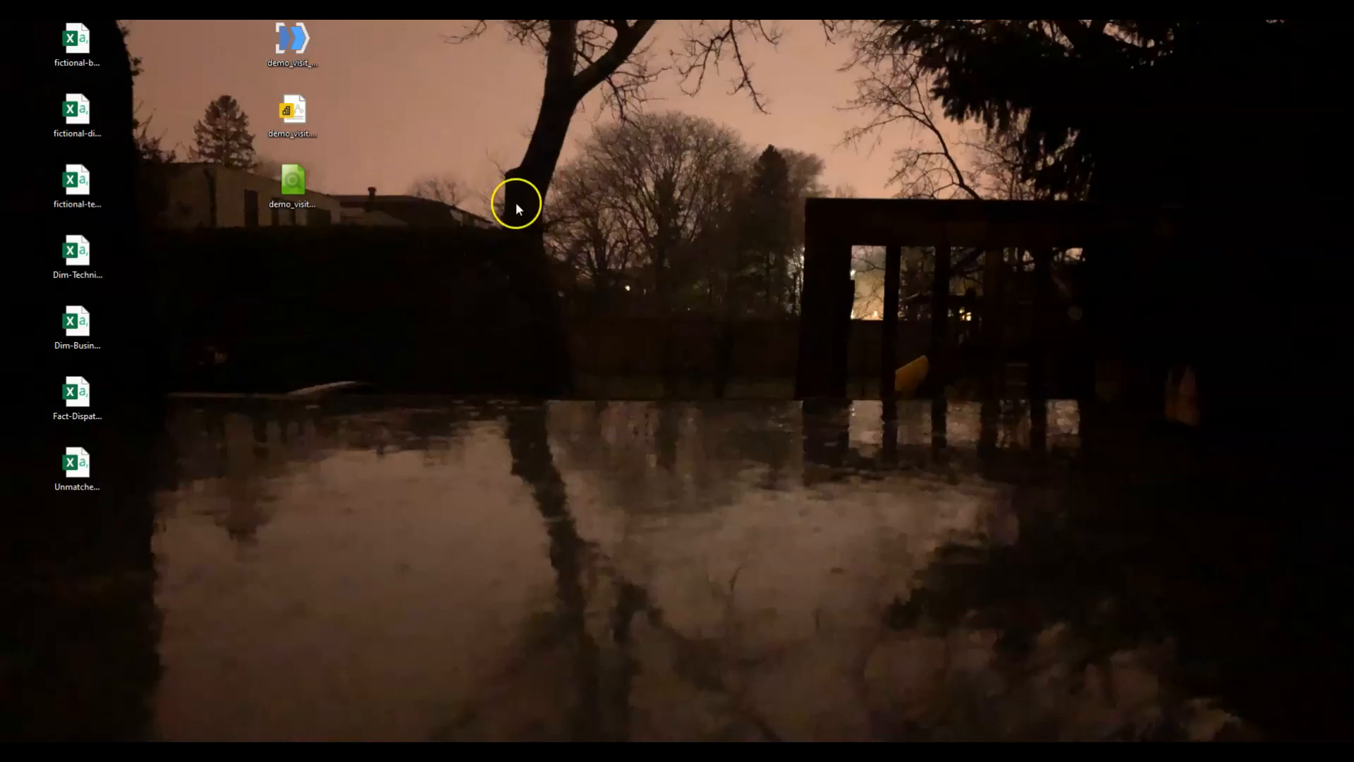
Open the demo_visit QlikView document from the desktop and move its window clear of the desktop files.
double_click(303, 182)
right_click(303, 182)
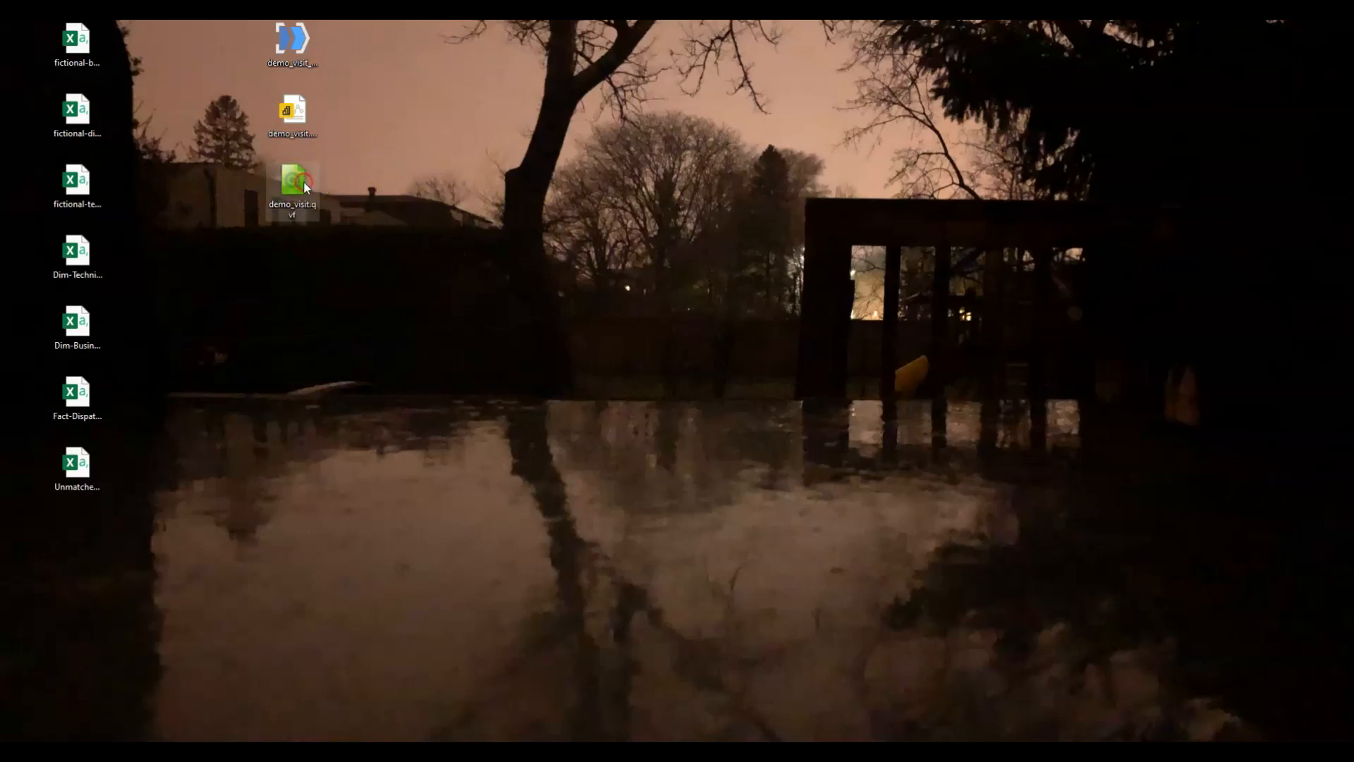
right_click(356, 159)
left_click(292, 182)
right_click(292, 183)
left_click(317, 225)
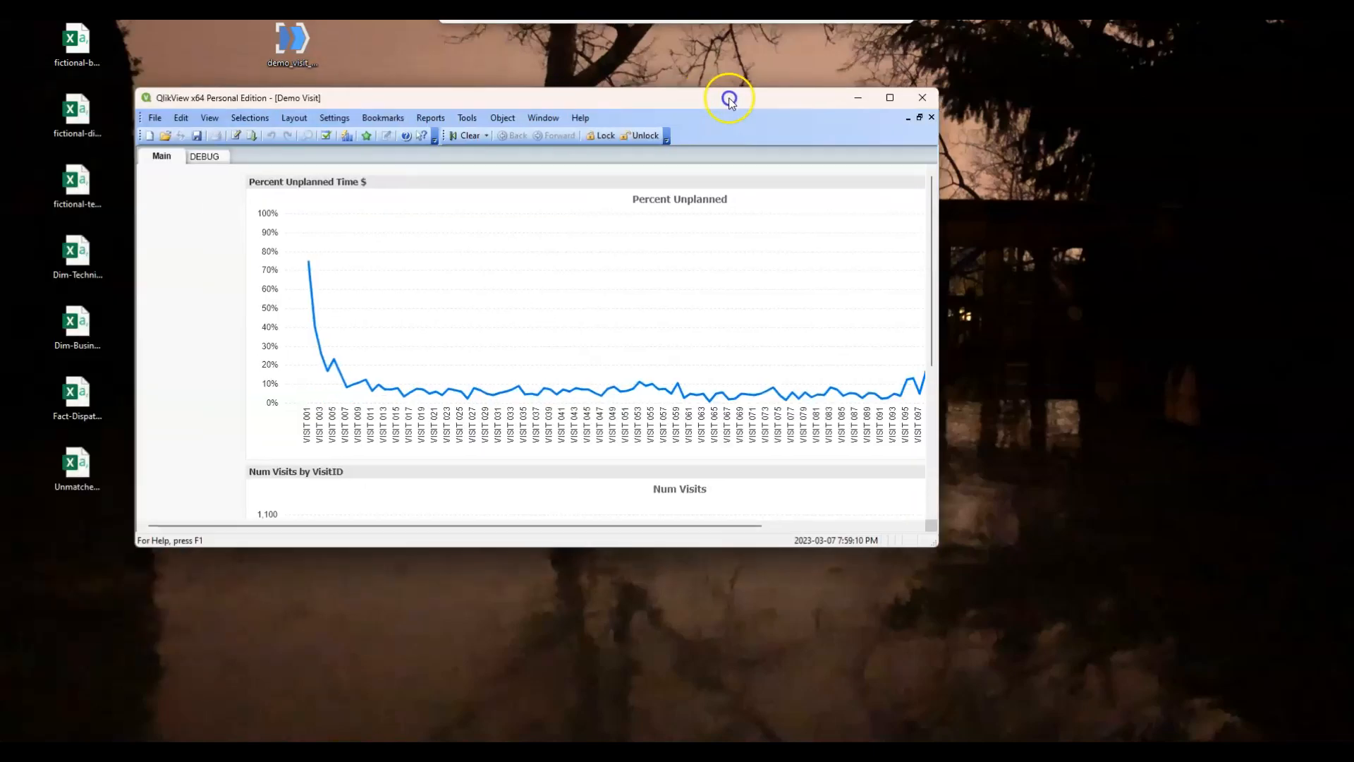
left_click_drag(731, 94, 1090, 154)
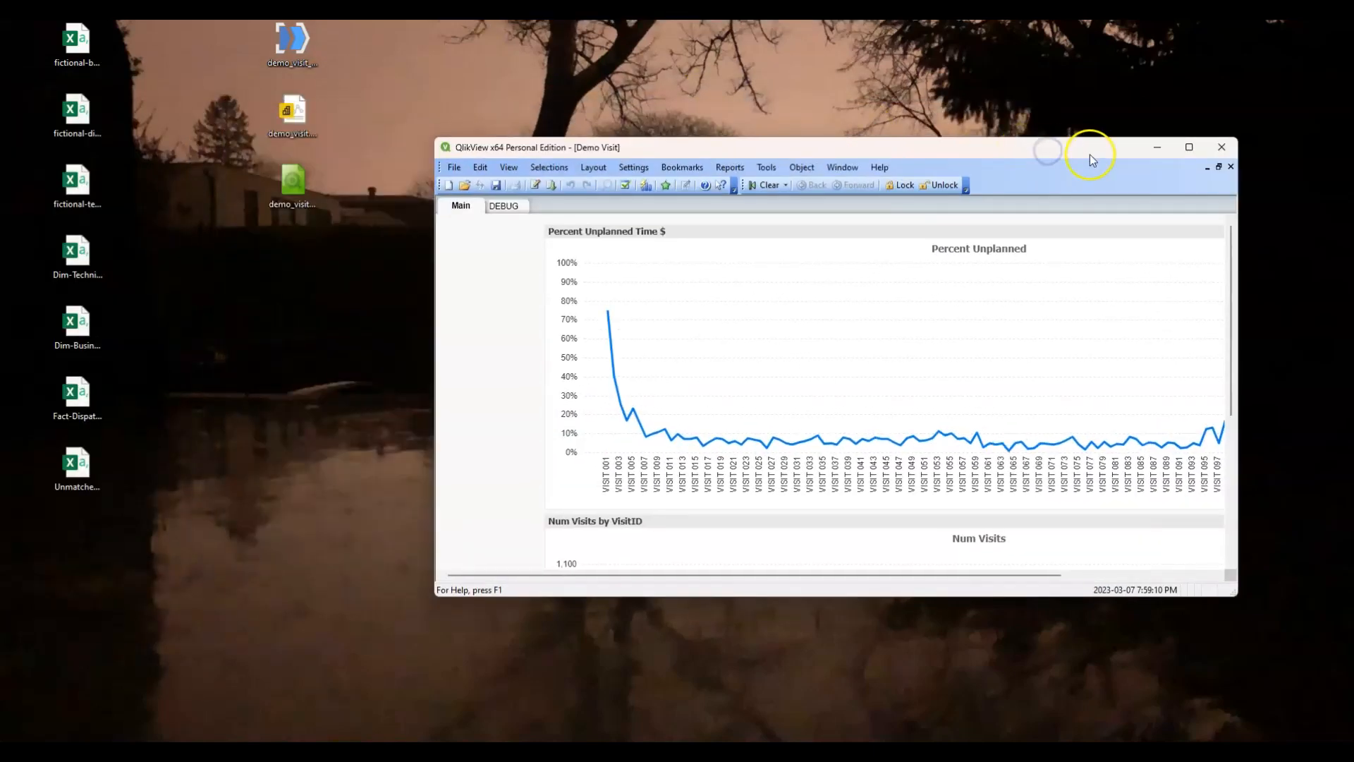
Open the demo_visit_a EasyMorph project from the desktop, minimize it, and maximize the QlikView document.
right_click(290, 40)
left_click(340, 96)
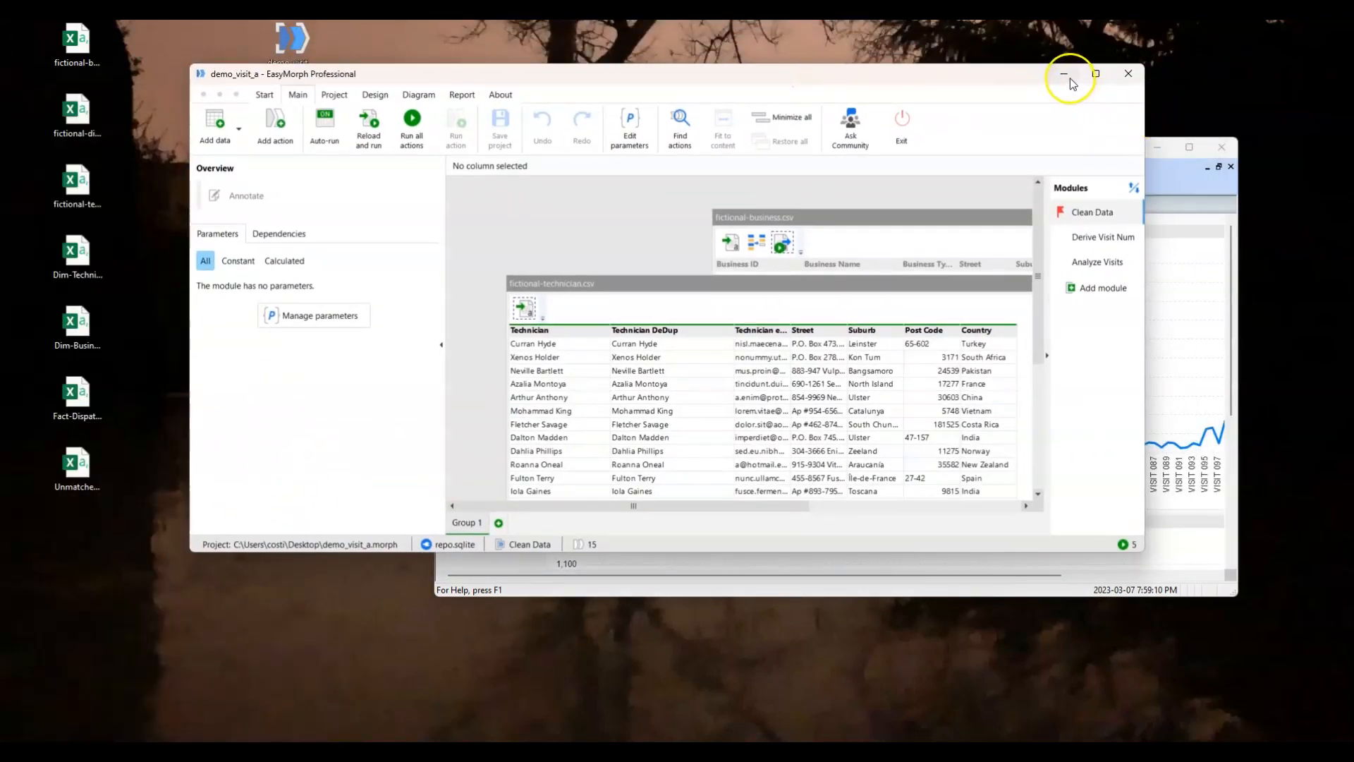
left_click(1064, 74)
left_click(1190, 147)
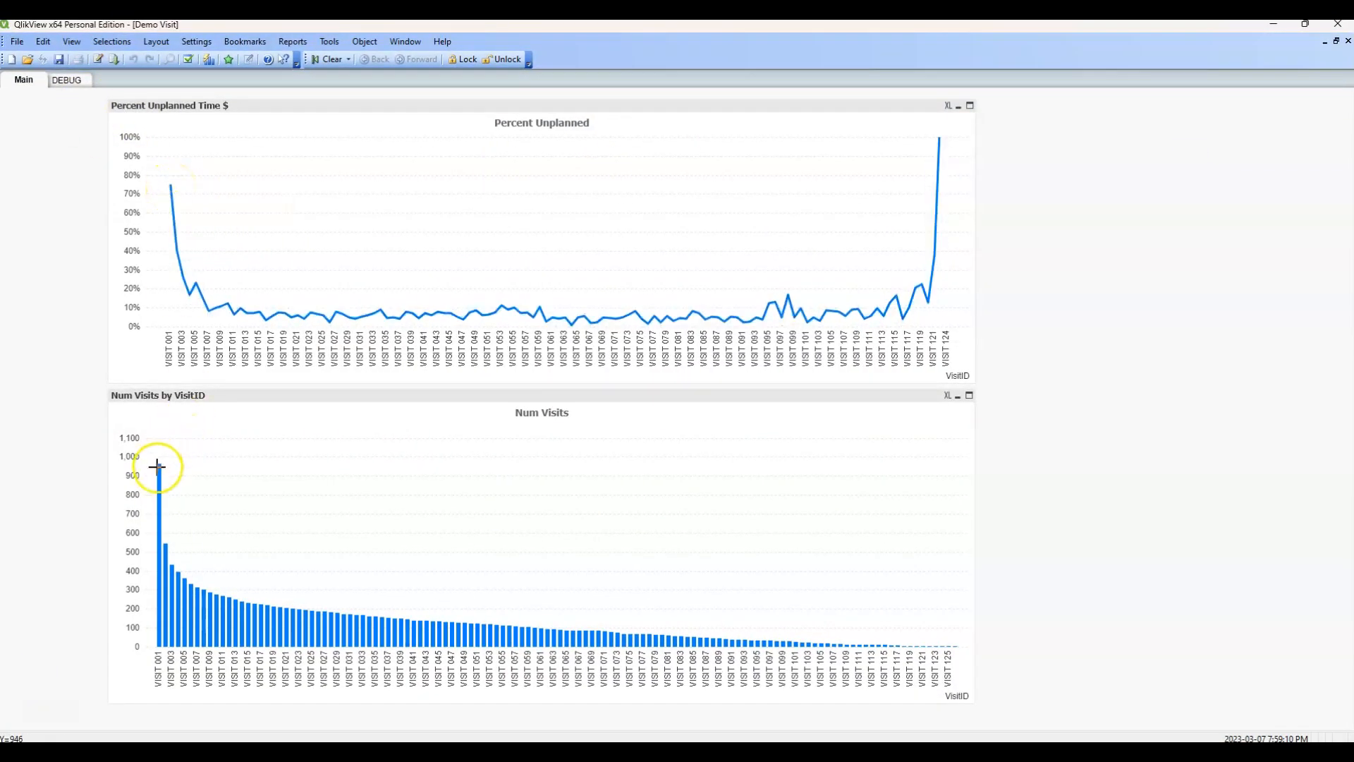
Compare the QlikView charts with the maximized EasyMorph Analyze Visits charts at visit 1, and return to QlikView.
left_click(790, 752)
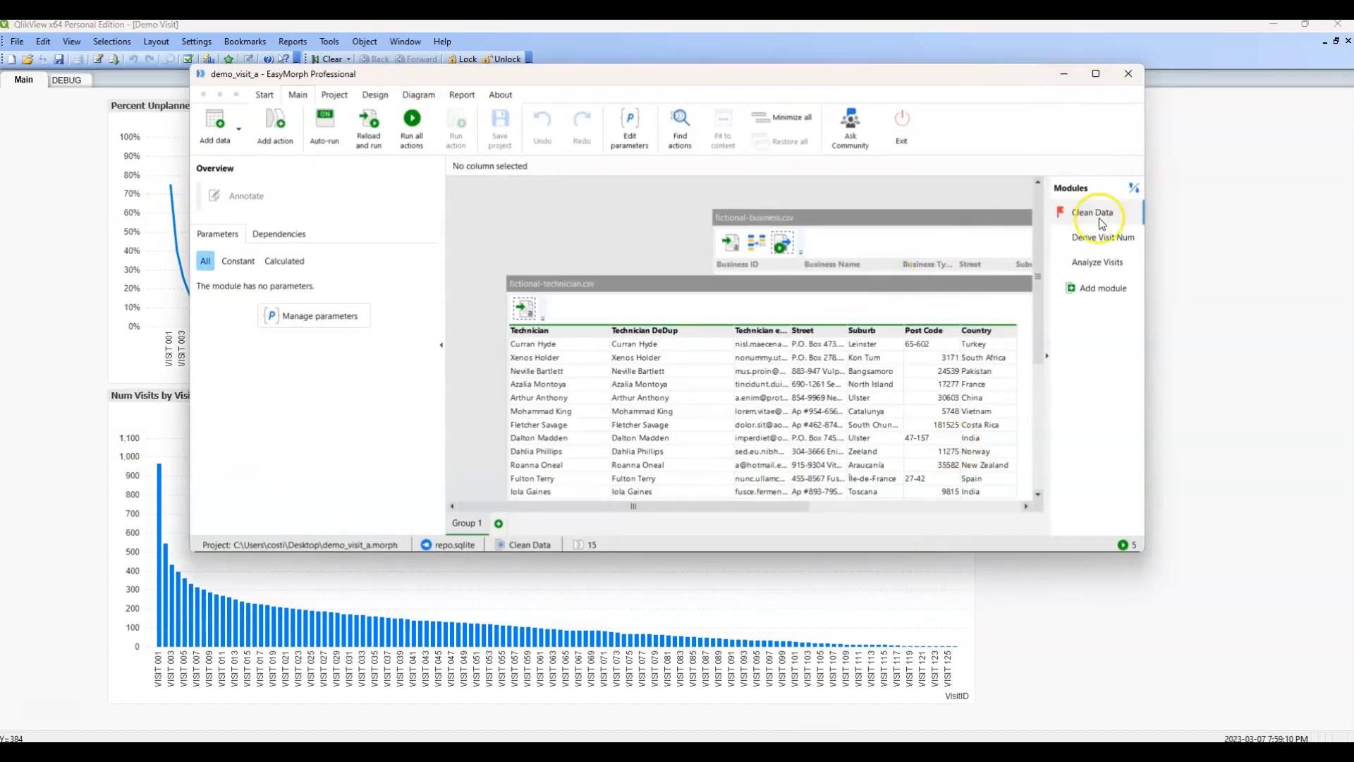
left_click(1095, 261)
left_click(1095, 73)
mouse_move(418, 300)
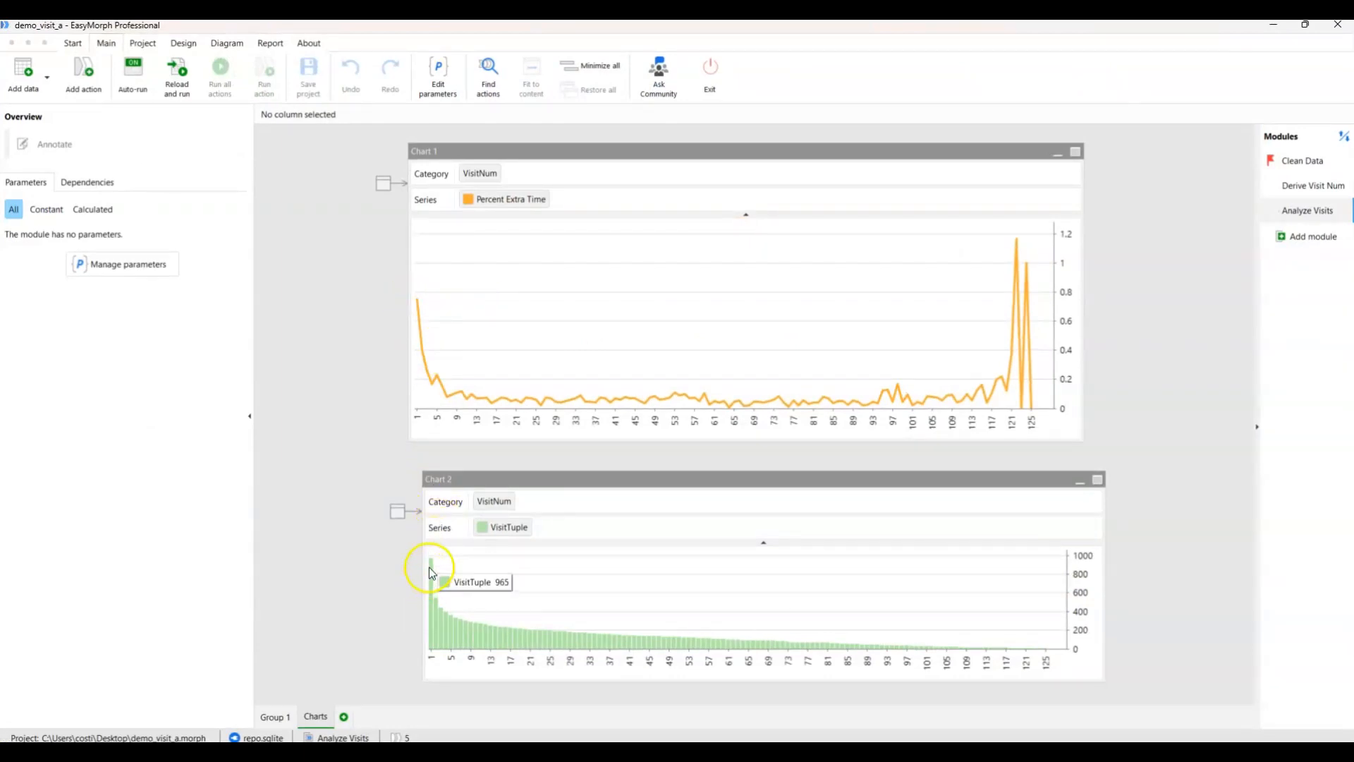
left_click(1273, 25)
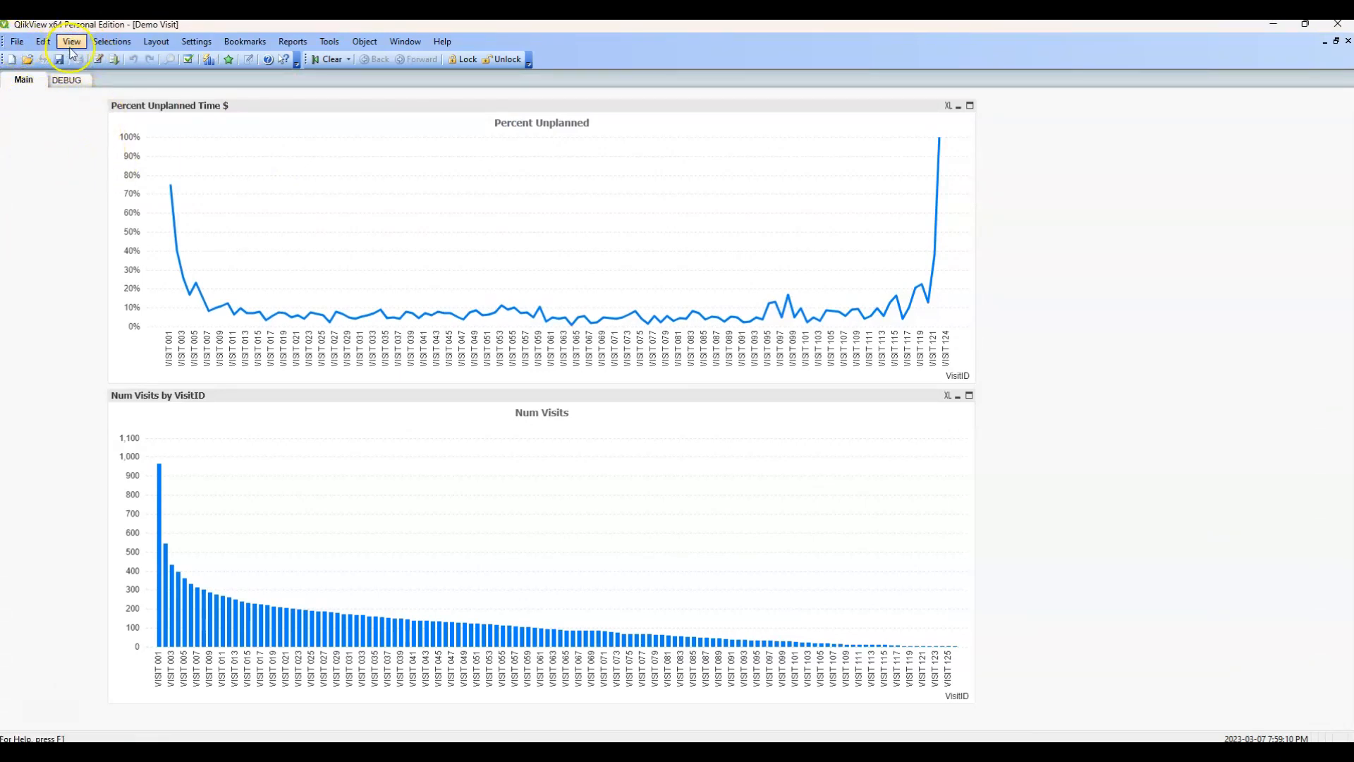
Open the QlikView load script and read its Clean fictional dispatch, Clean Fictional Dims and Derive VisitID sections.
left_click(97, 61)
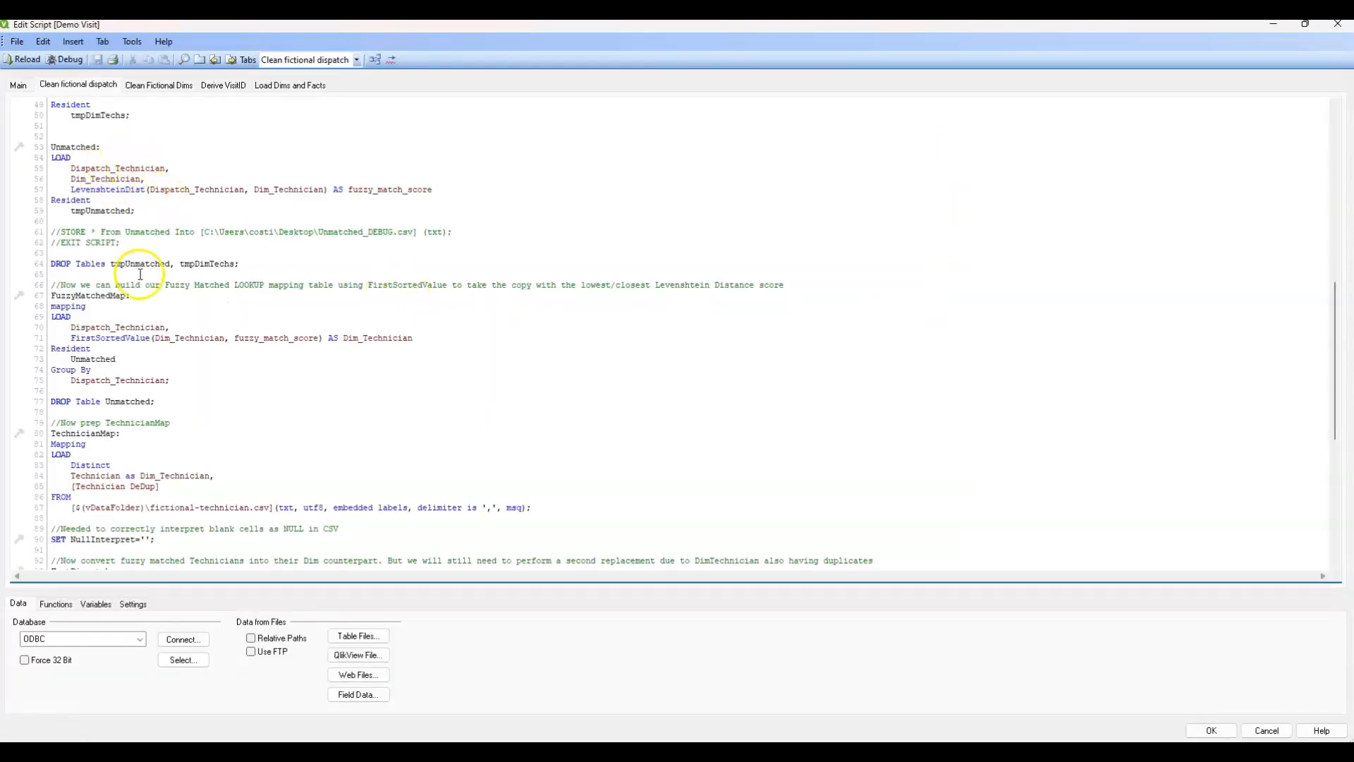
key("ctrl+Home")
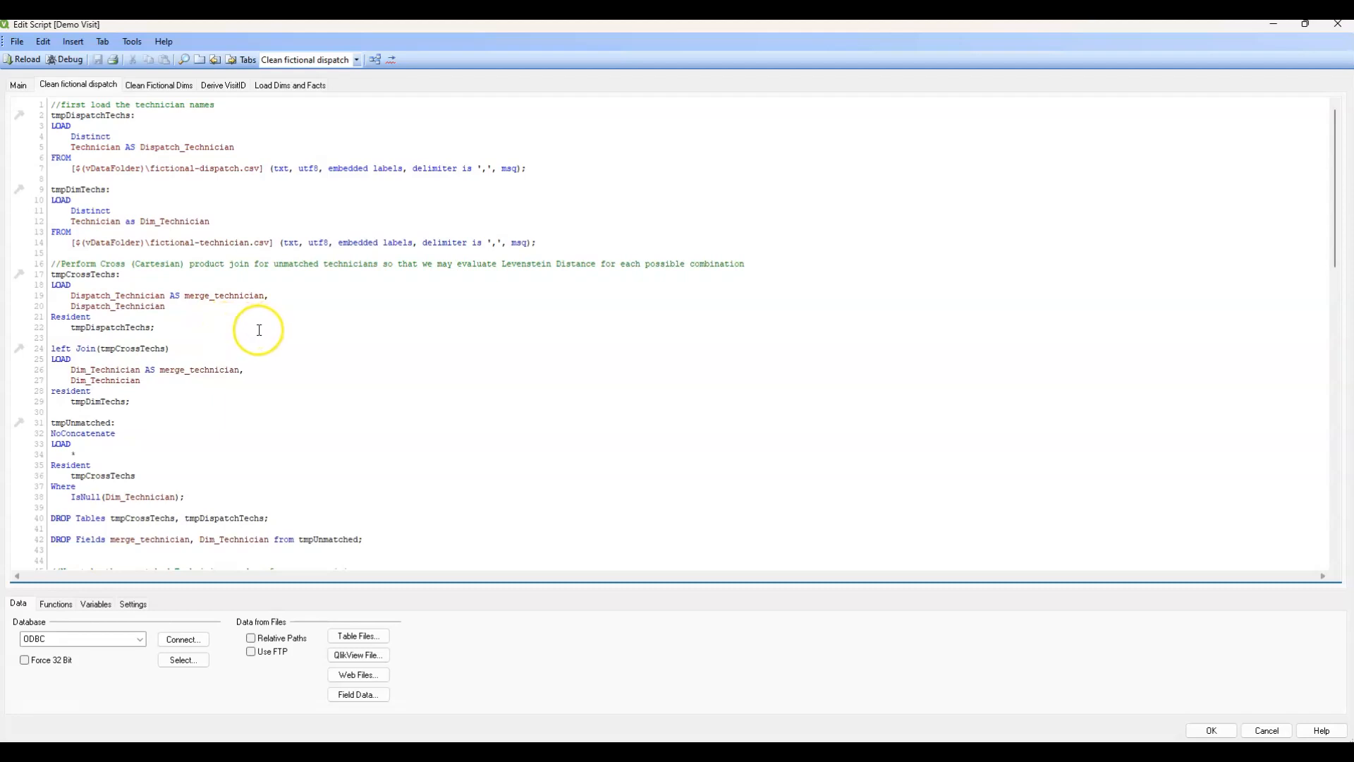
scroll(261, 331, "down", 7)
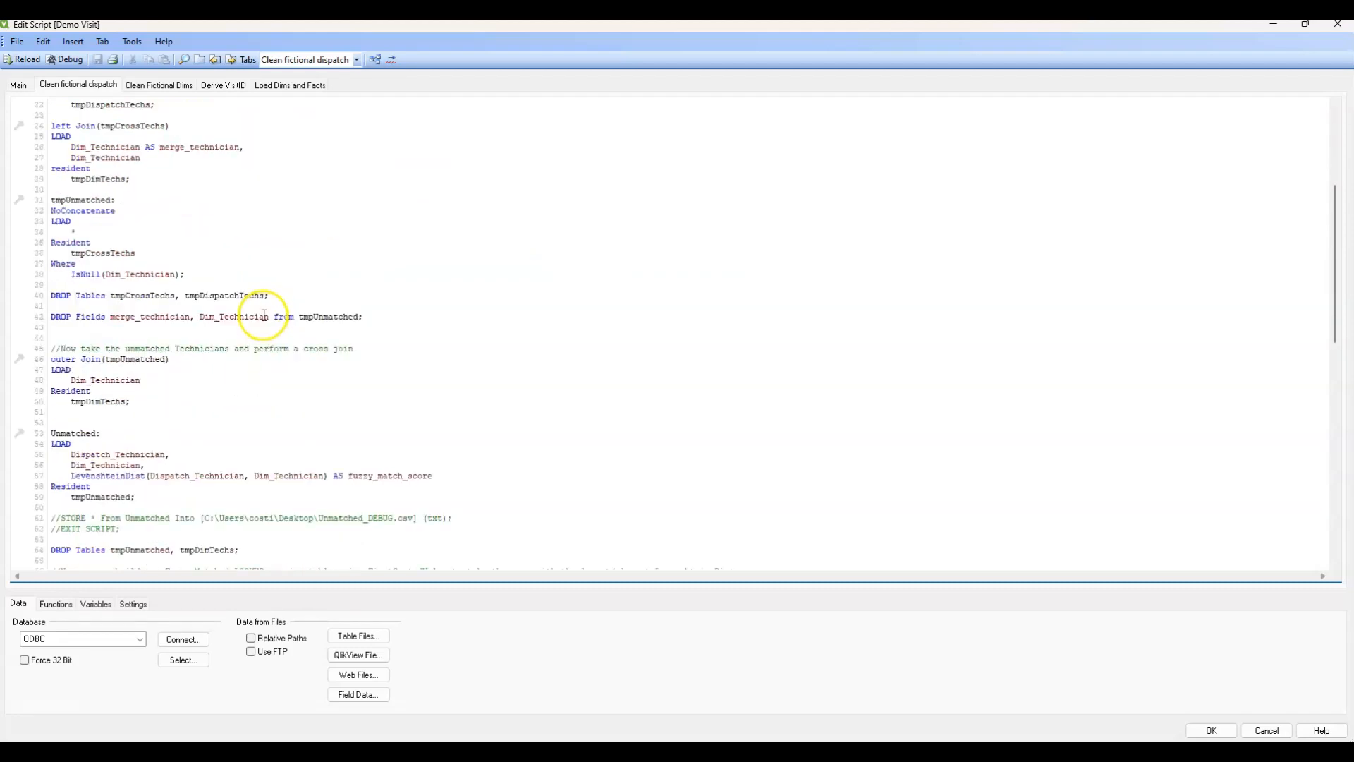
left_click(173, 84)
left_click(220, 85)
Examine the FactDispatch, DimTechnician and DimBusiness load statements in the script's Load Dims and Facts section.
left_click(281, 84)
scroll(145, 205, "up", 8)
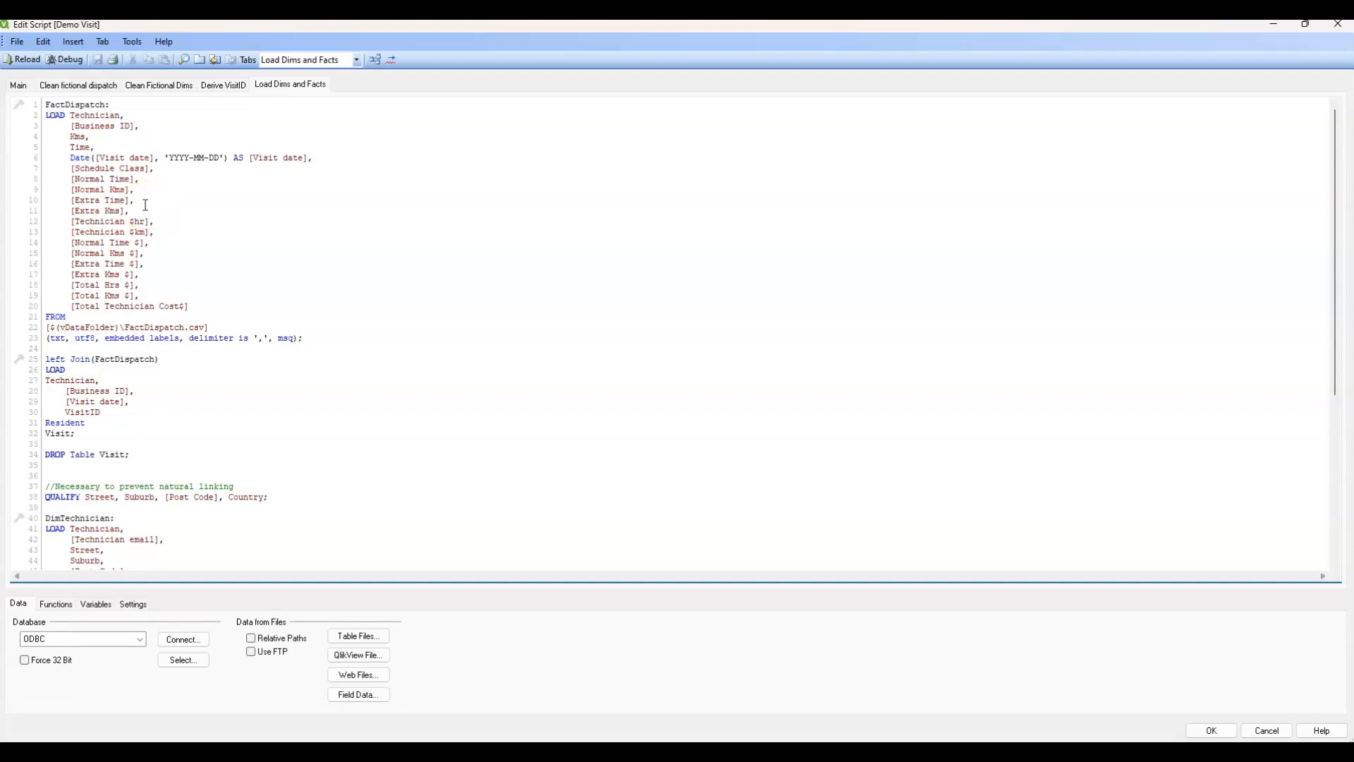
left_click(150, 205)
left_click_drag(72, 170, 120, 223)
scroll(158, 263, "down", 6)
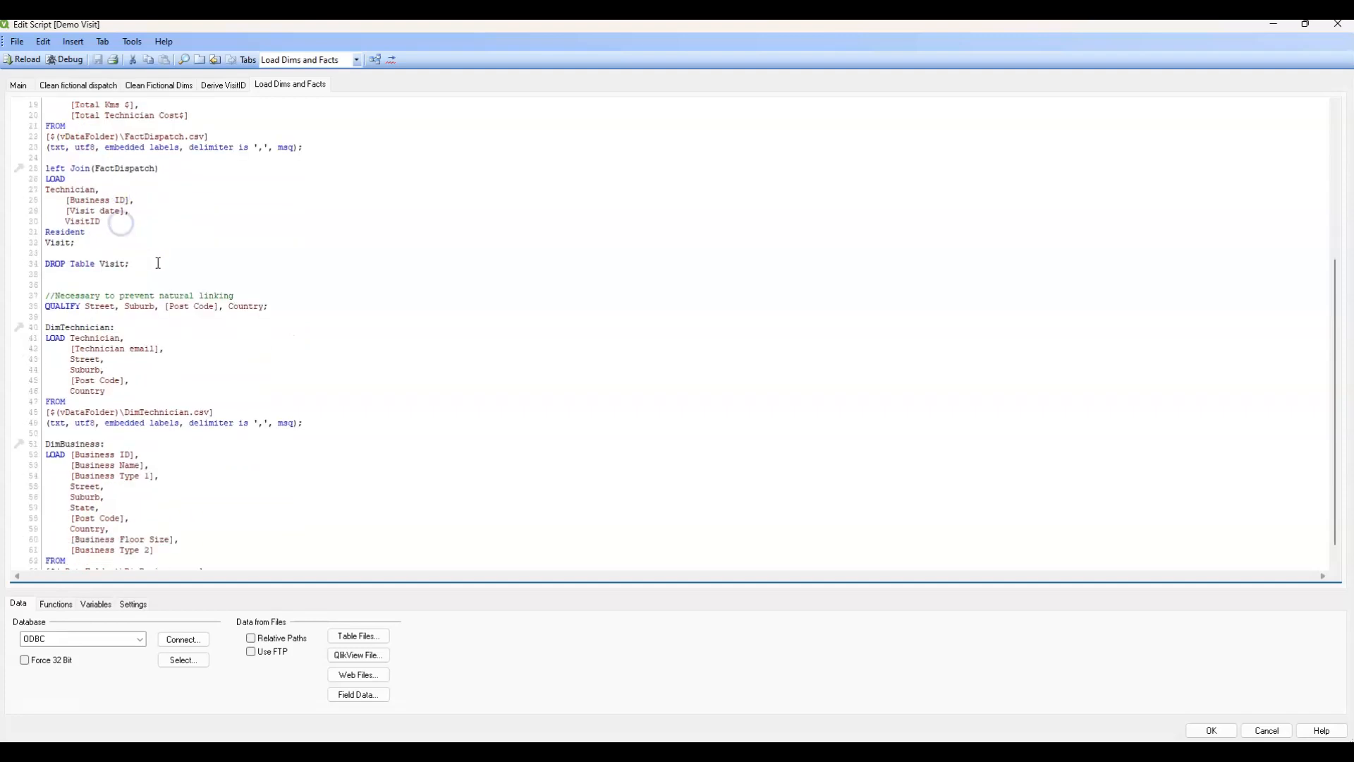
scroll(212, 226, "down", 2)
Review the script's Derive VisitID and Clean Fictional Dims sections again, and return to the Clean fictional dispatch section.
left_click(215, 84)
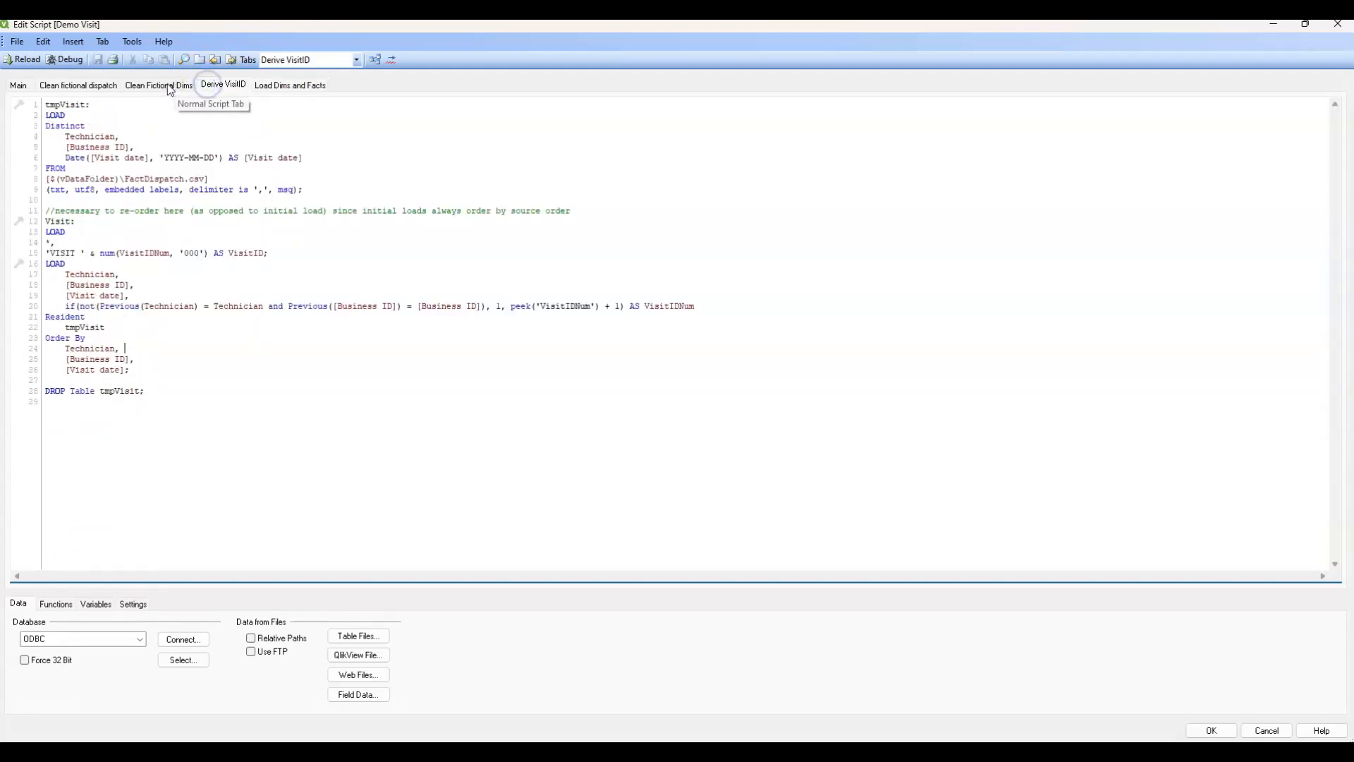
left_click(170, 85)
left_click(106, 85)
left_click(186, 214)
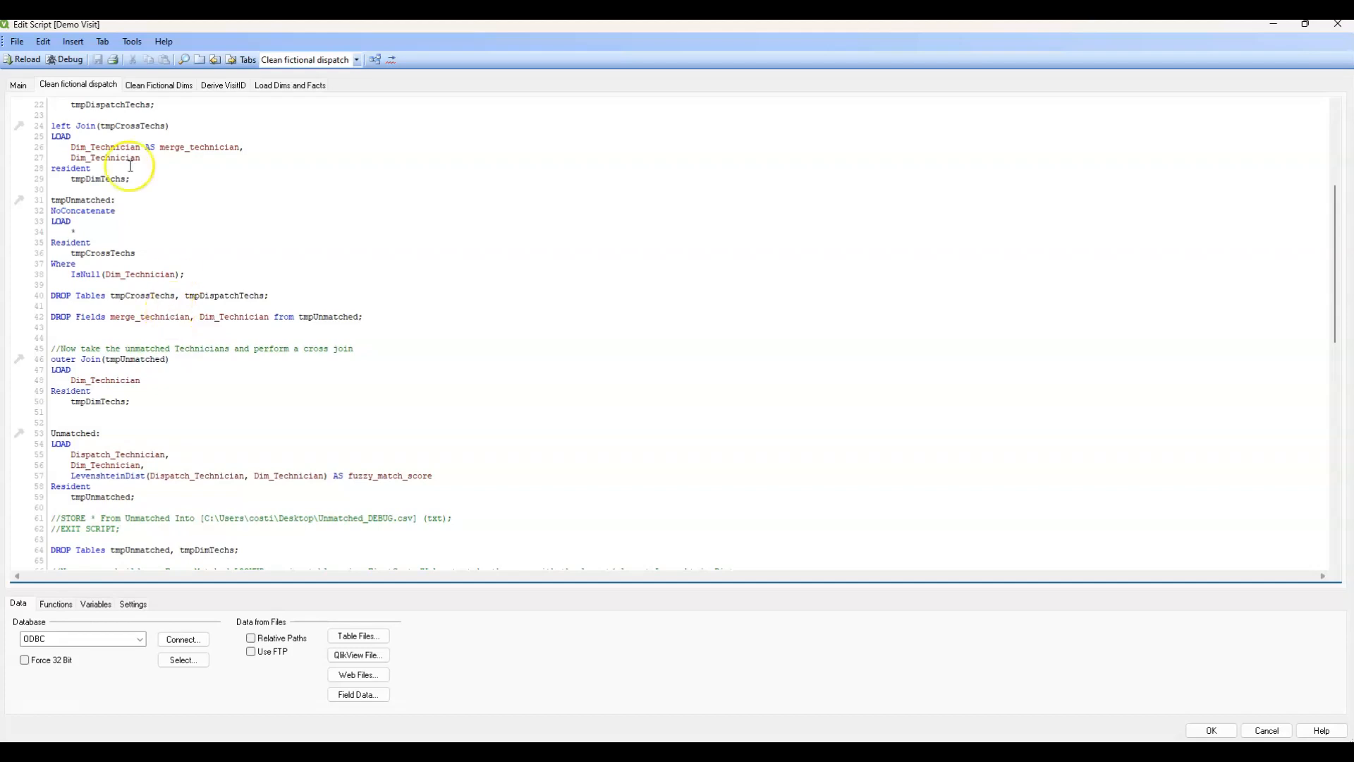
View the QlikView data model in the Table Viewer, preview the FactDispatch records, and return to the script.
left_click(17, 44)
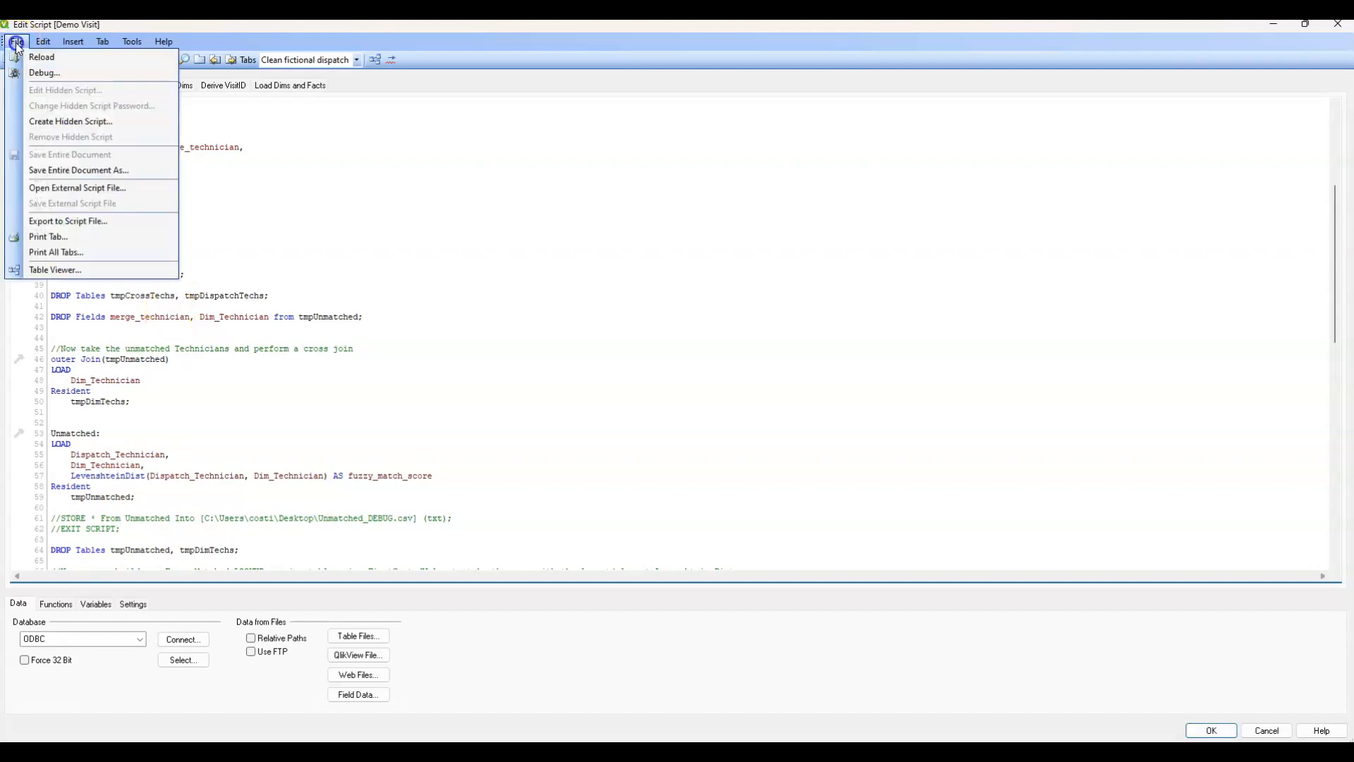
left_click(56, 271)
right_click(891, 272)
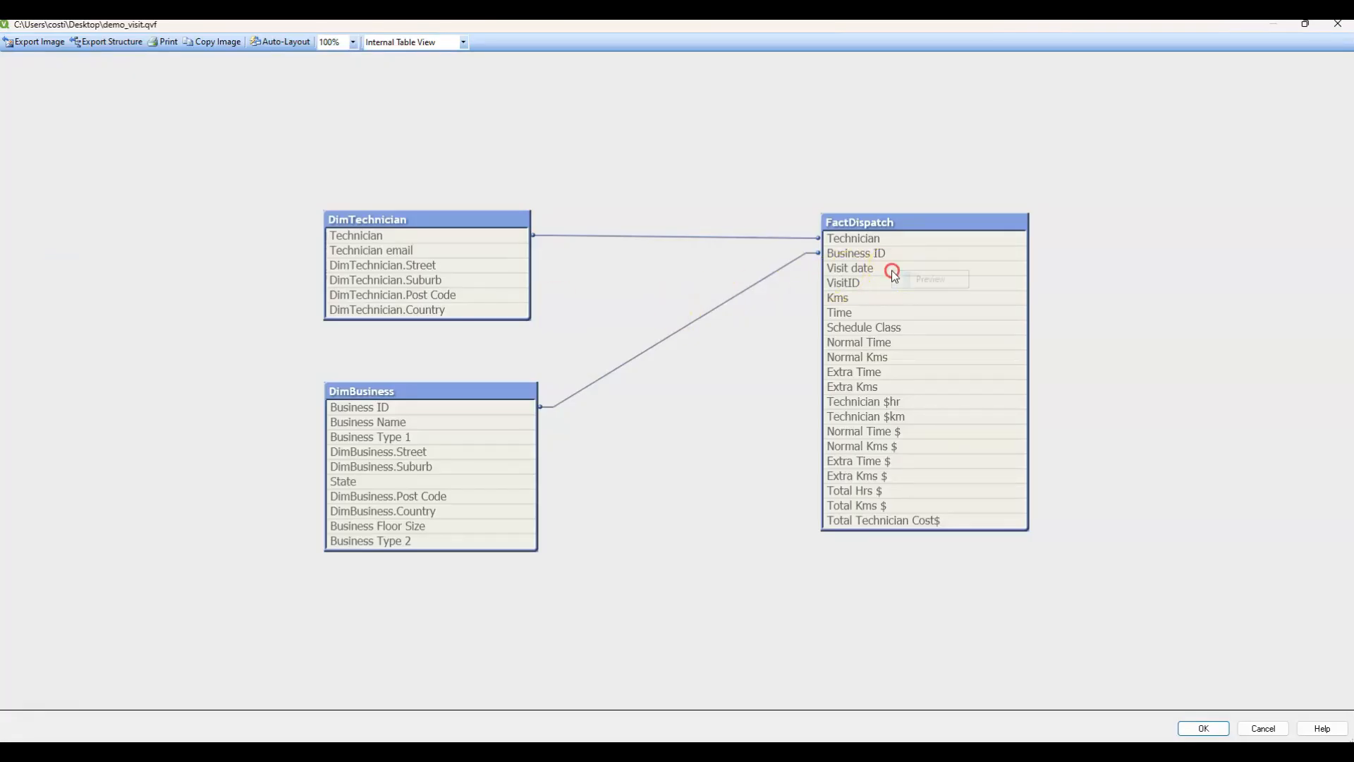
left_click(910, 275)
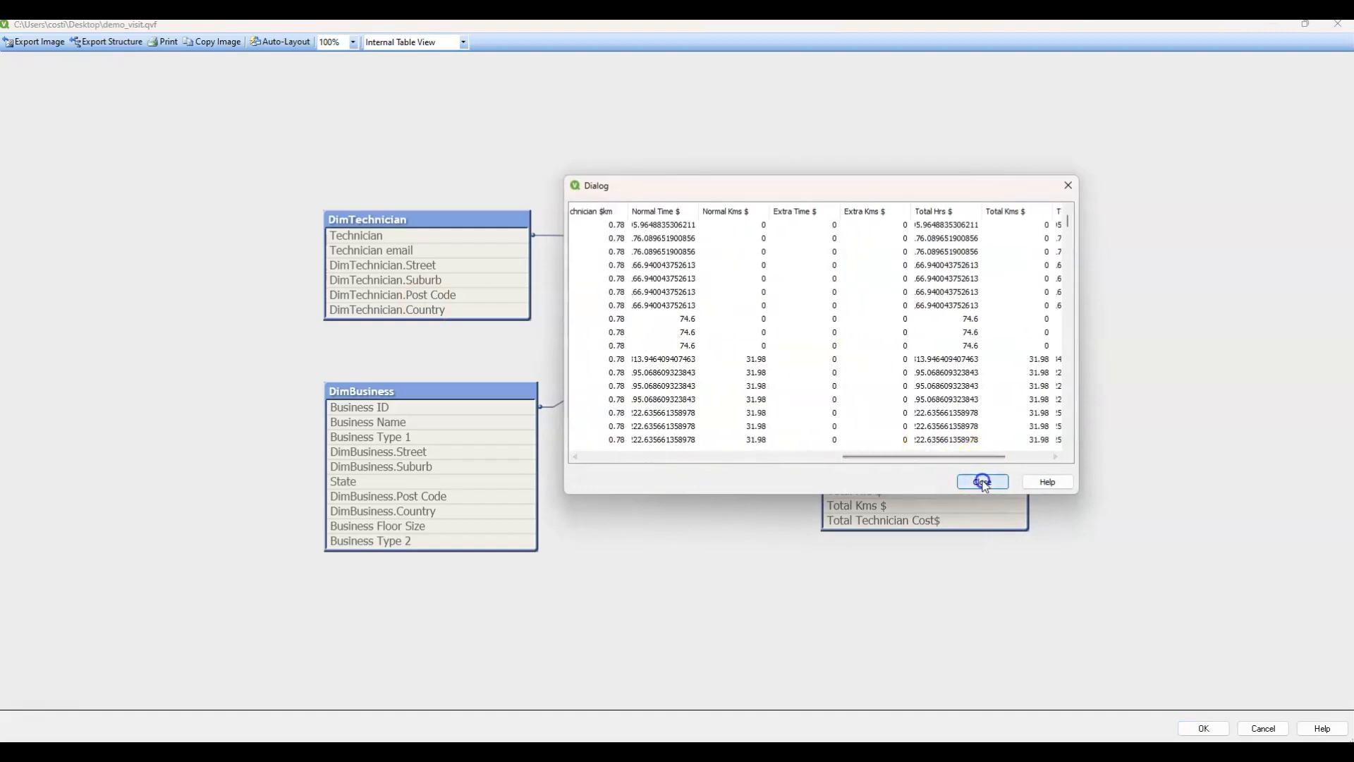
left_click(982, 481)
left_click(1265, 729)
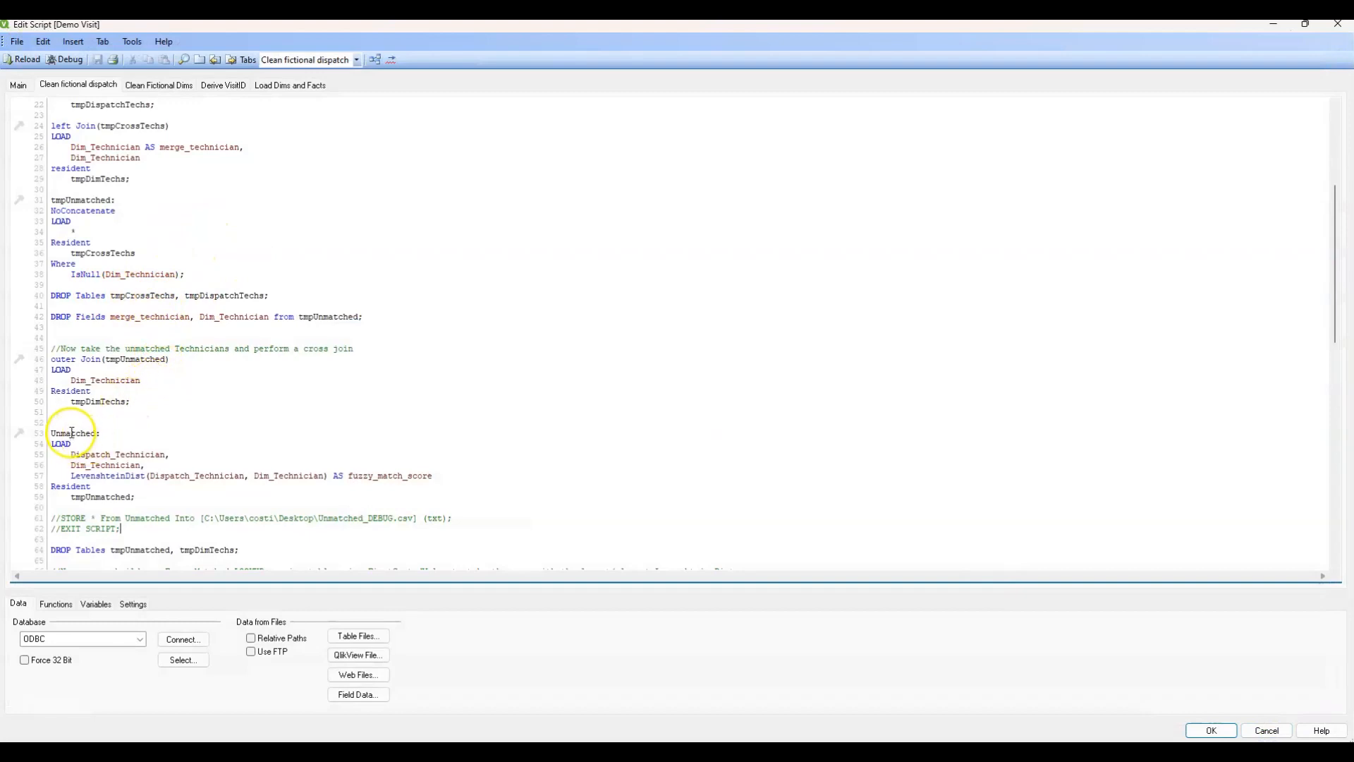
Examine the tmpCrossTechs and tmpUnmatched joins and the LevenshteinDist fuzzy_match_score expression in the Clean fictional dispatch section.
scroll(89, 440, "down", 3)
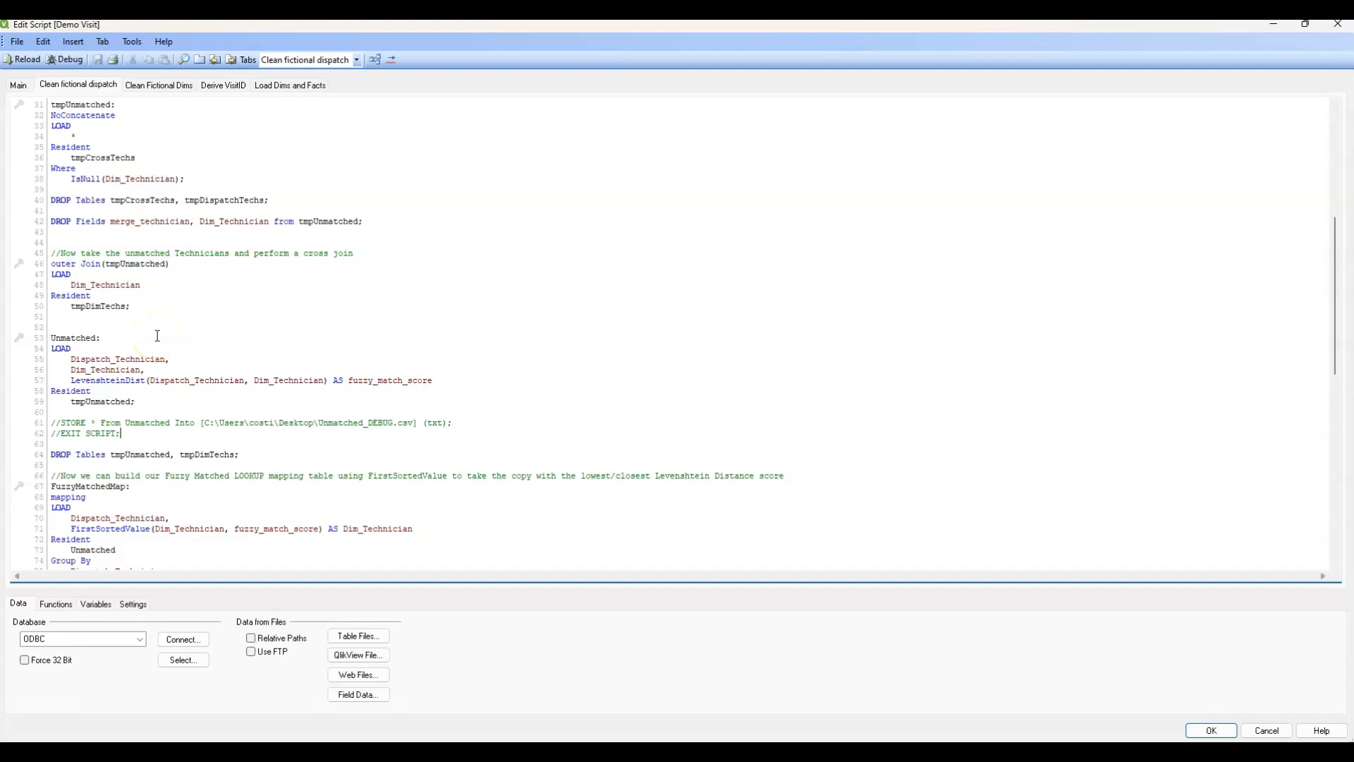
scroll(176, 346, "up", 10)
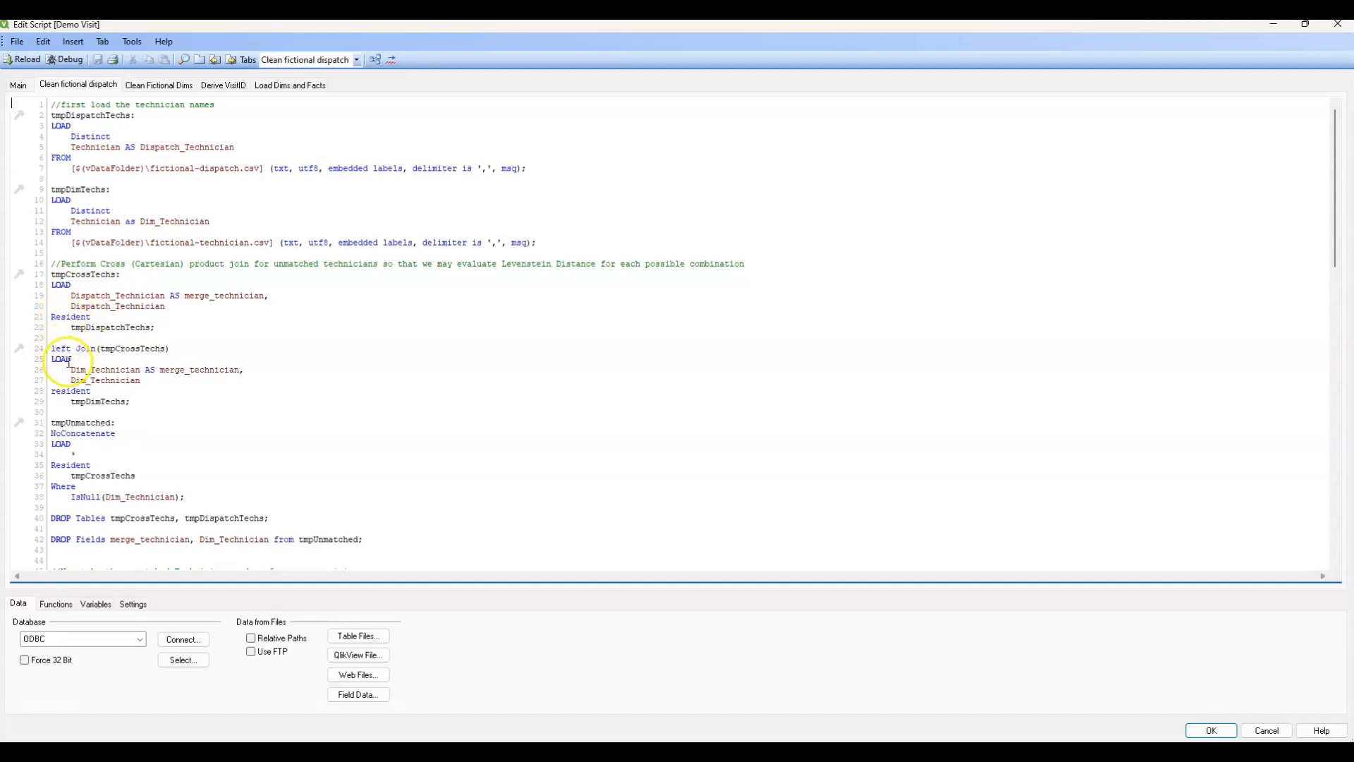
scroll(70, 362, "down", 4)
scroll(71, 360, "down", 2)
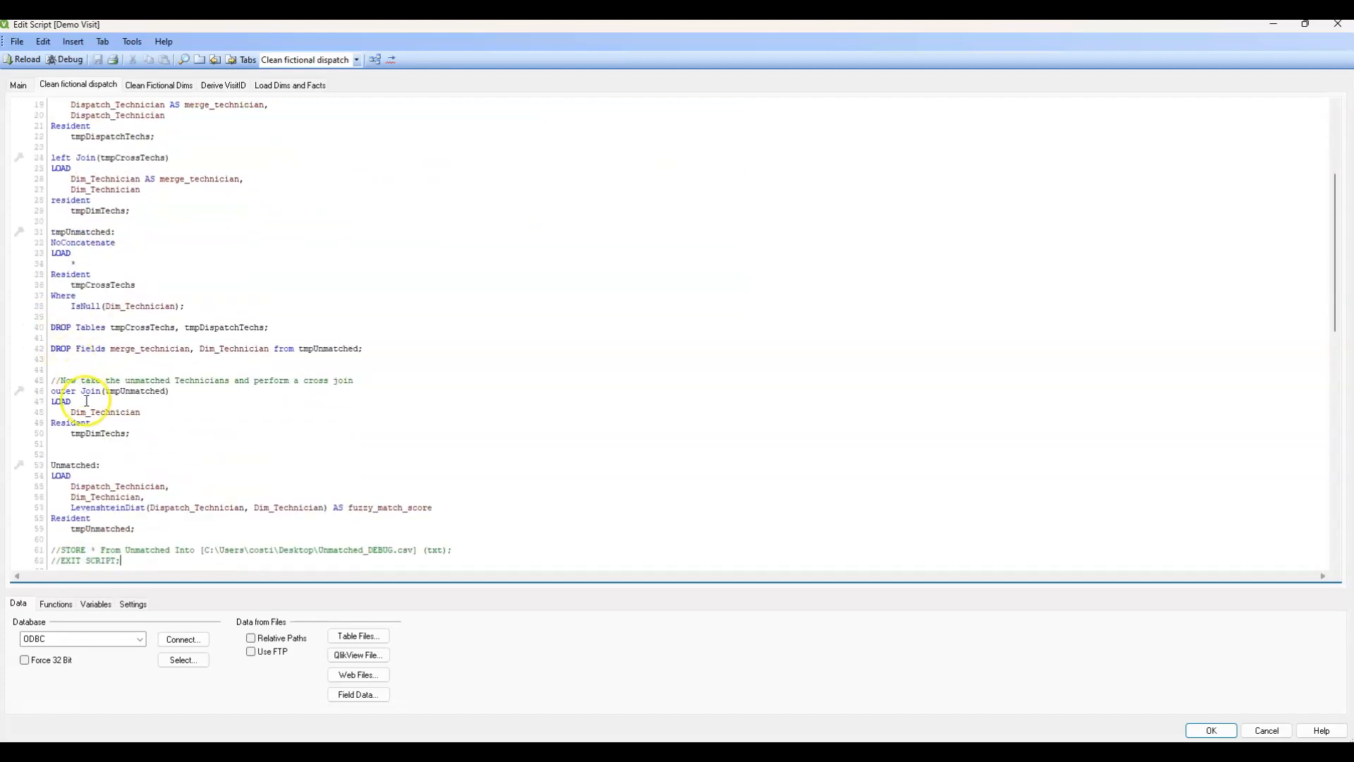
scroll(87, 398, "down", 3)
left_click_drag(70, 412, 441, 412)
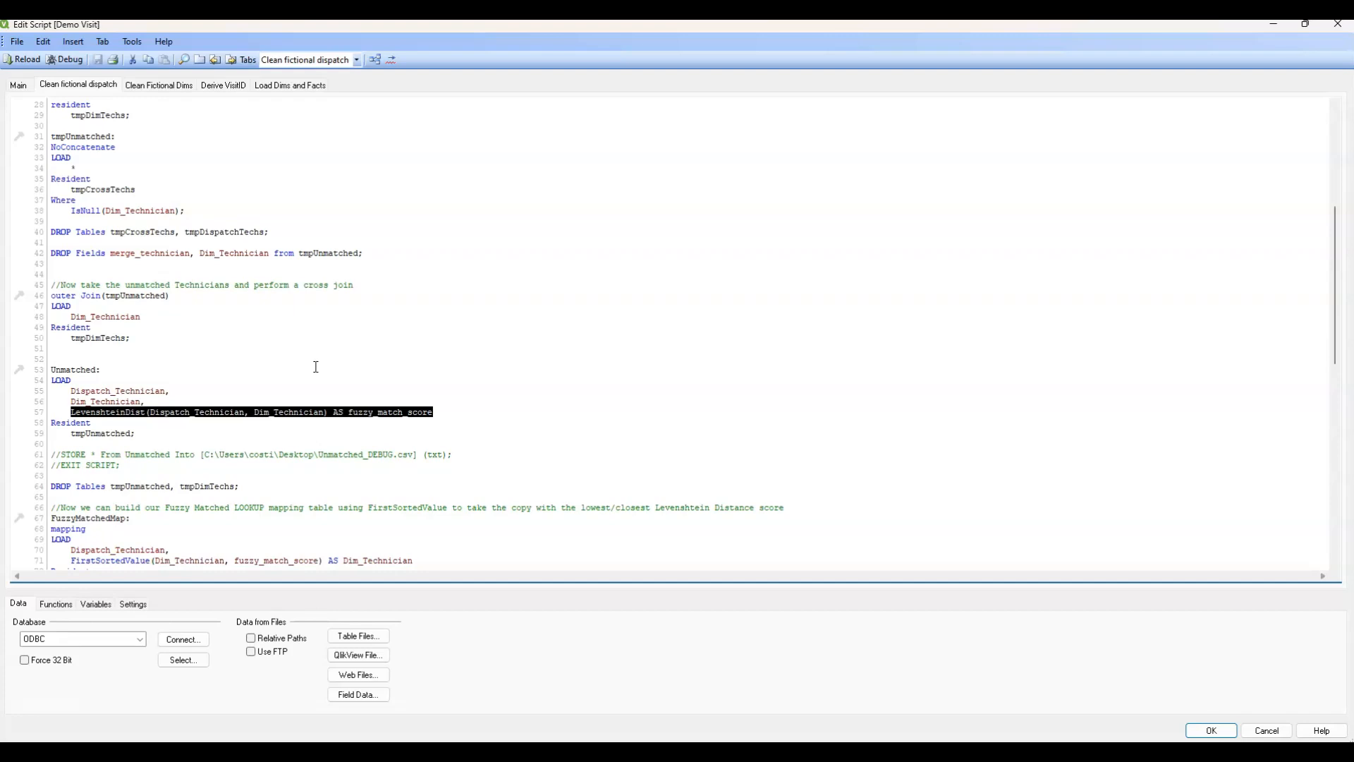
scroll(316, 367, "down", 2)
left_click(205, 370)
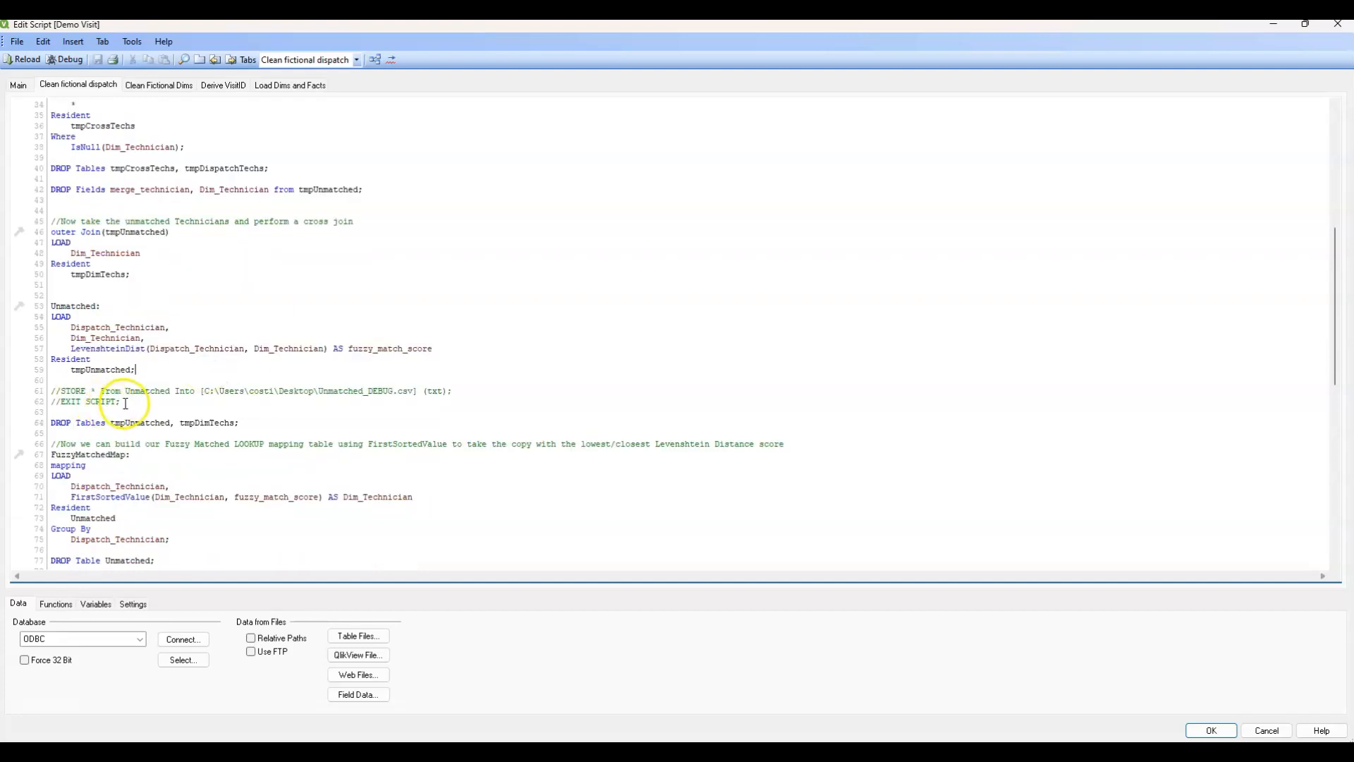
Uncomment the STORE and EXIT SCRIPT lines after the Unmatched load, and save and reload the script.
left_click_drag(126, 404, 60, 391)
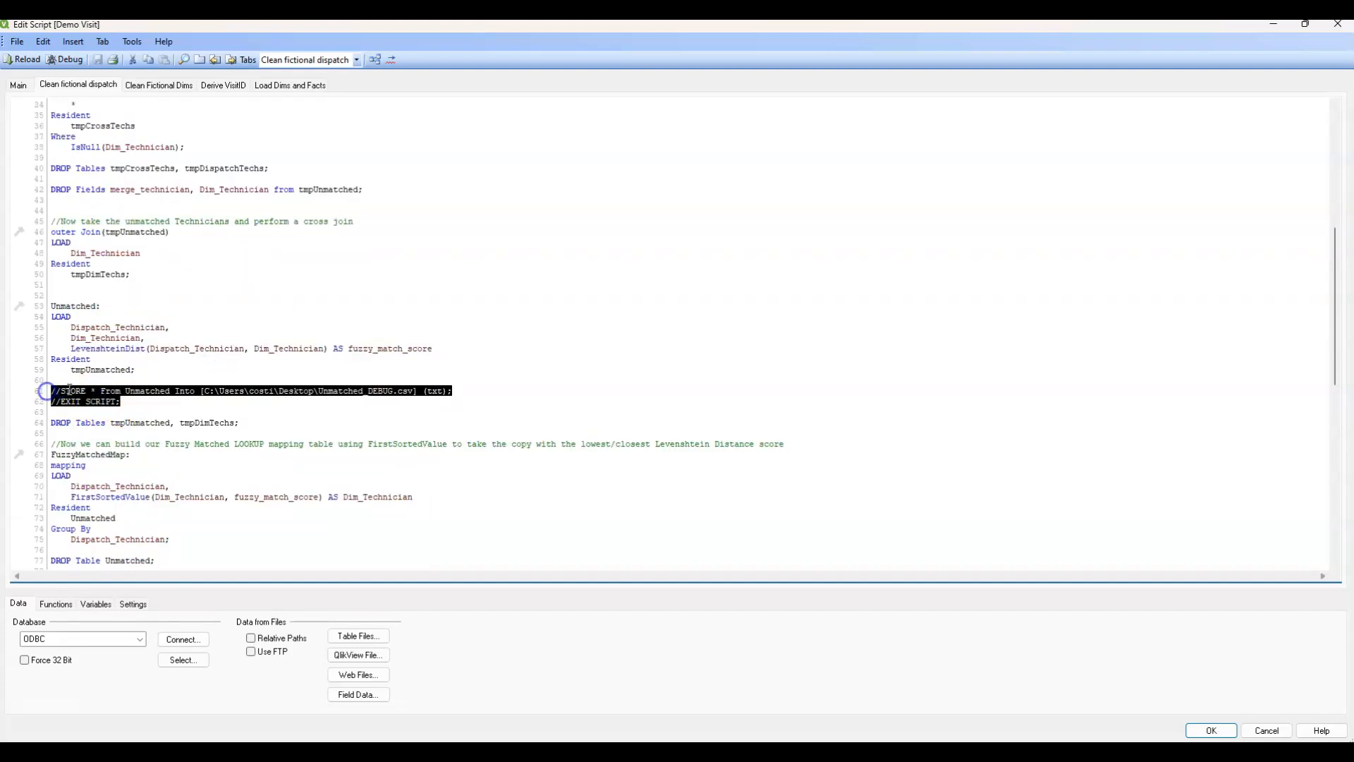
right_click(77, 400)
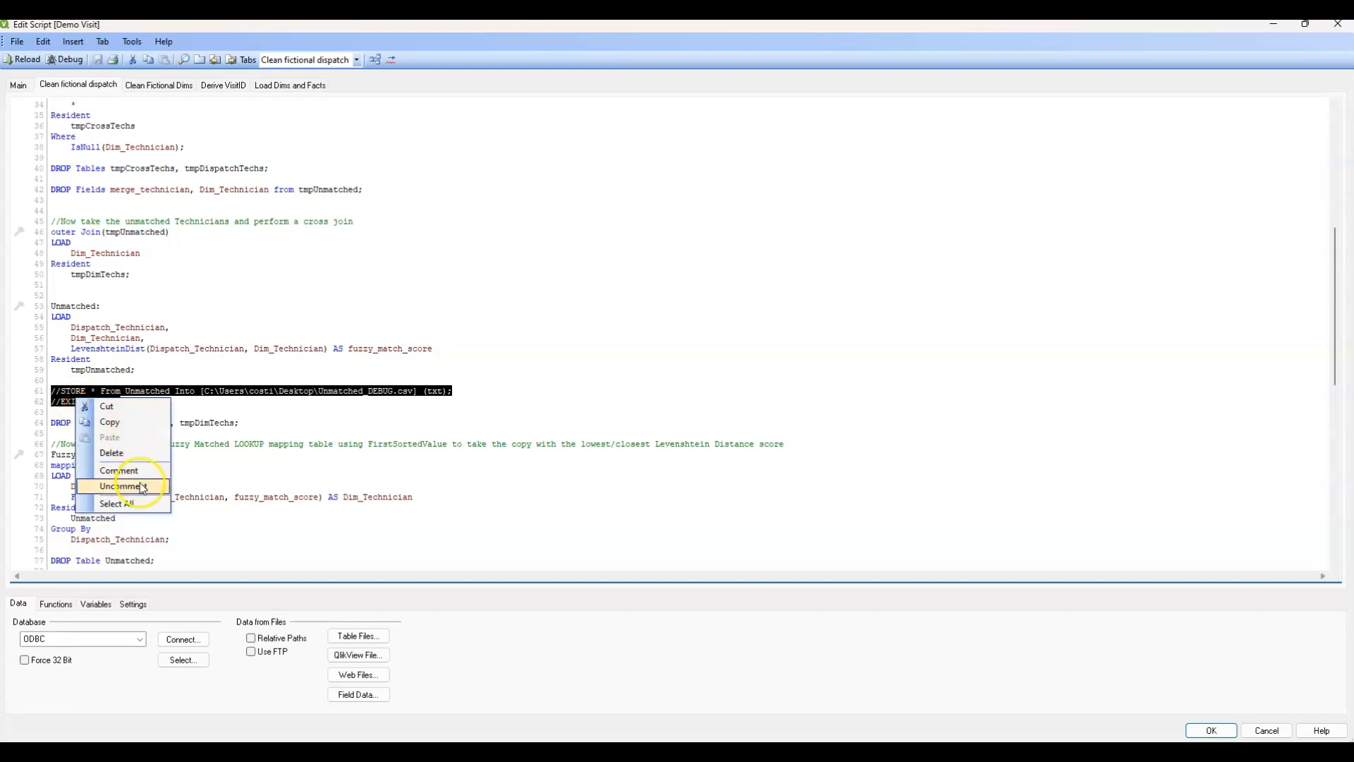
left_click(141, 487)
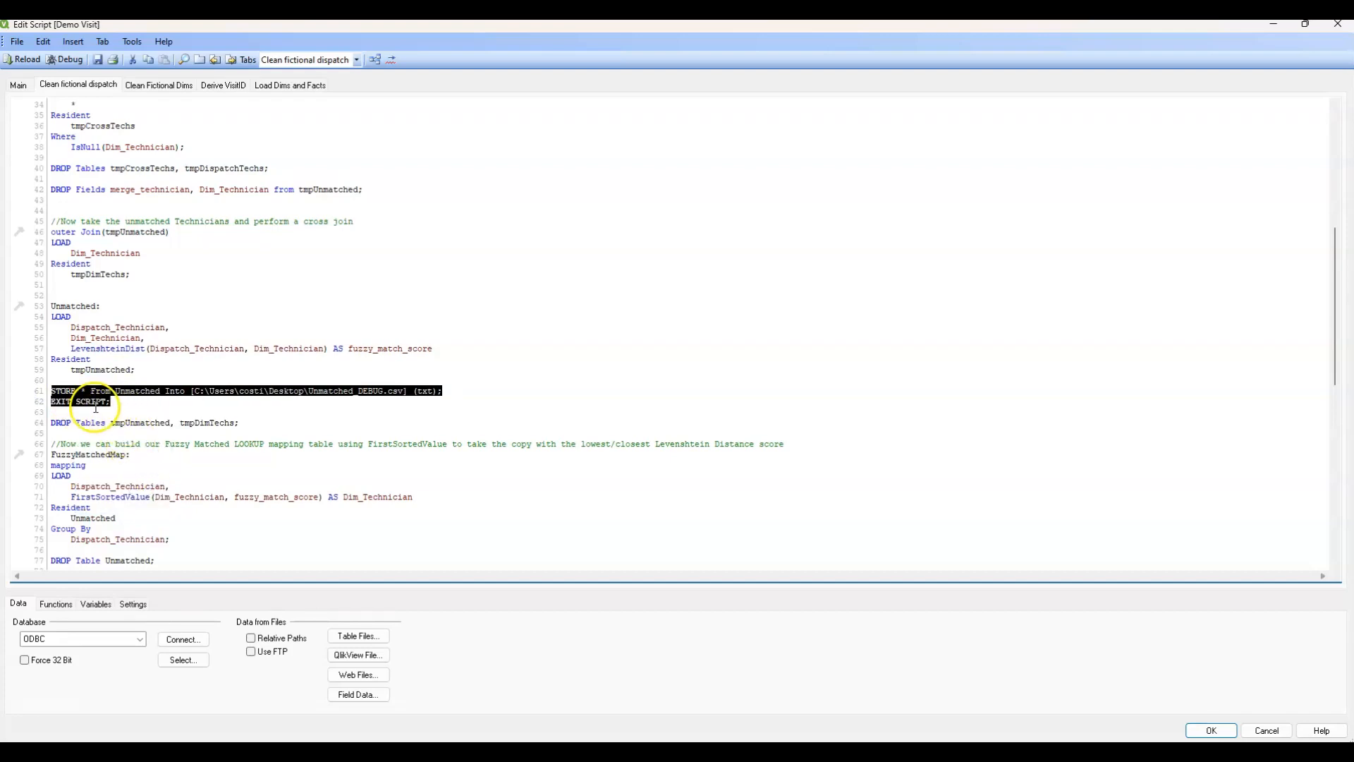
left_click(54, 390)
double_click(54, 390)
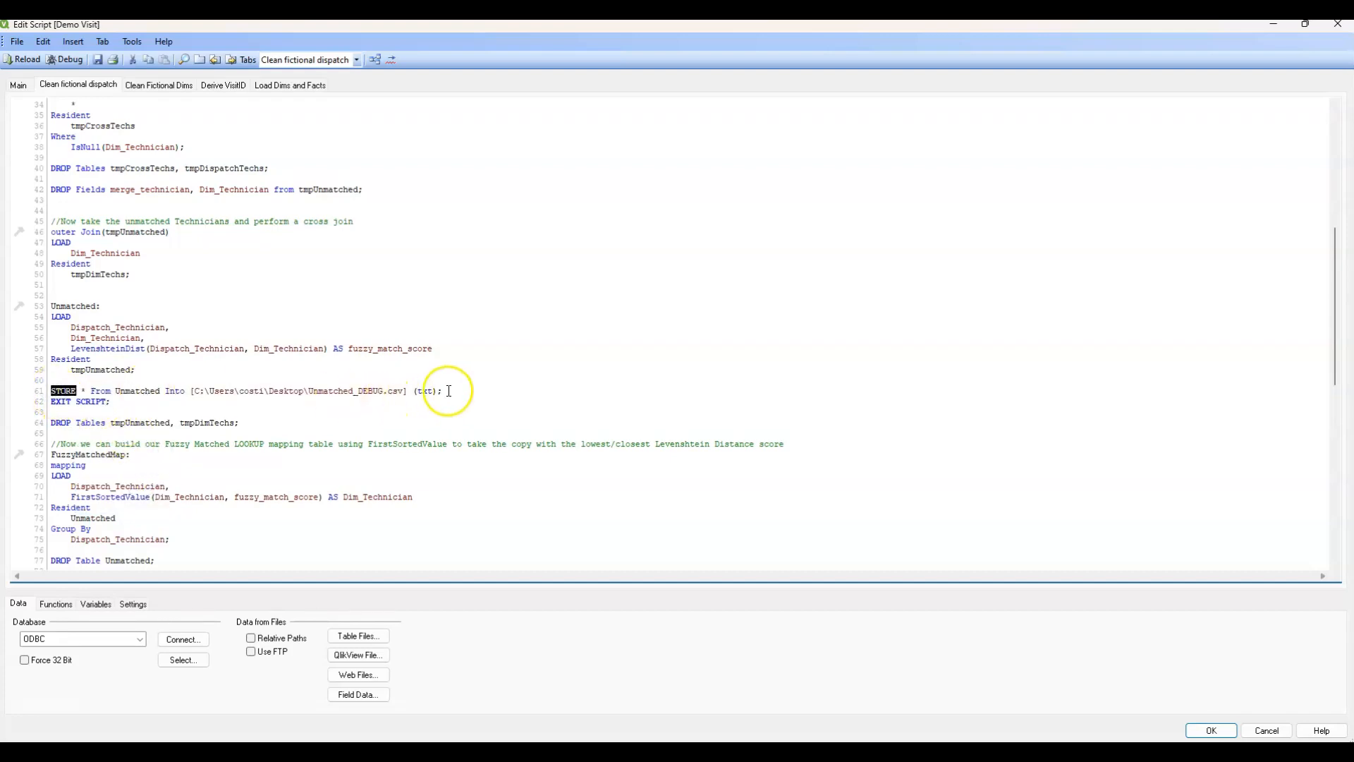
left_click_drag(447, 391, 50, 391)
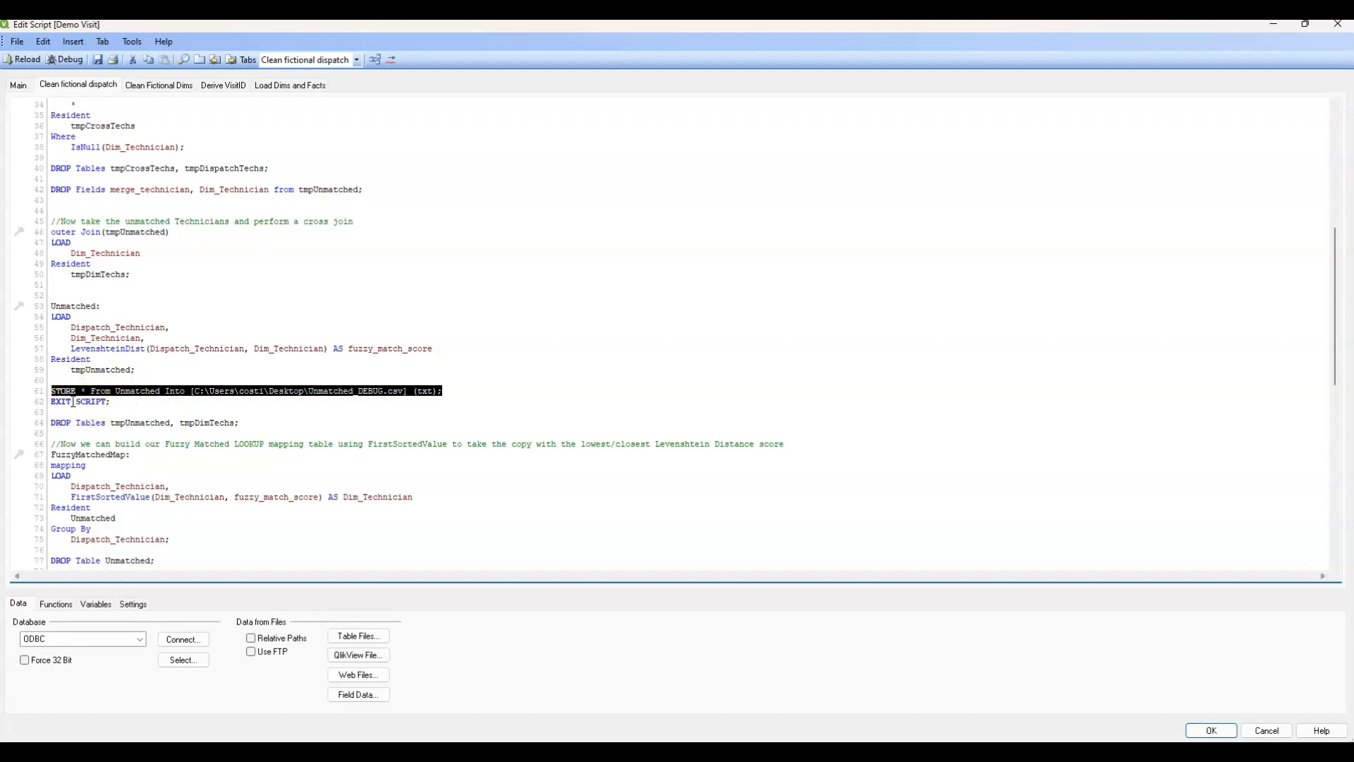
left_click(129, 341)
left_click(131, 376)
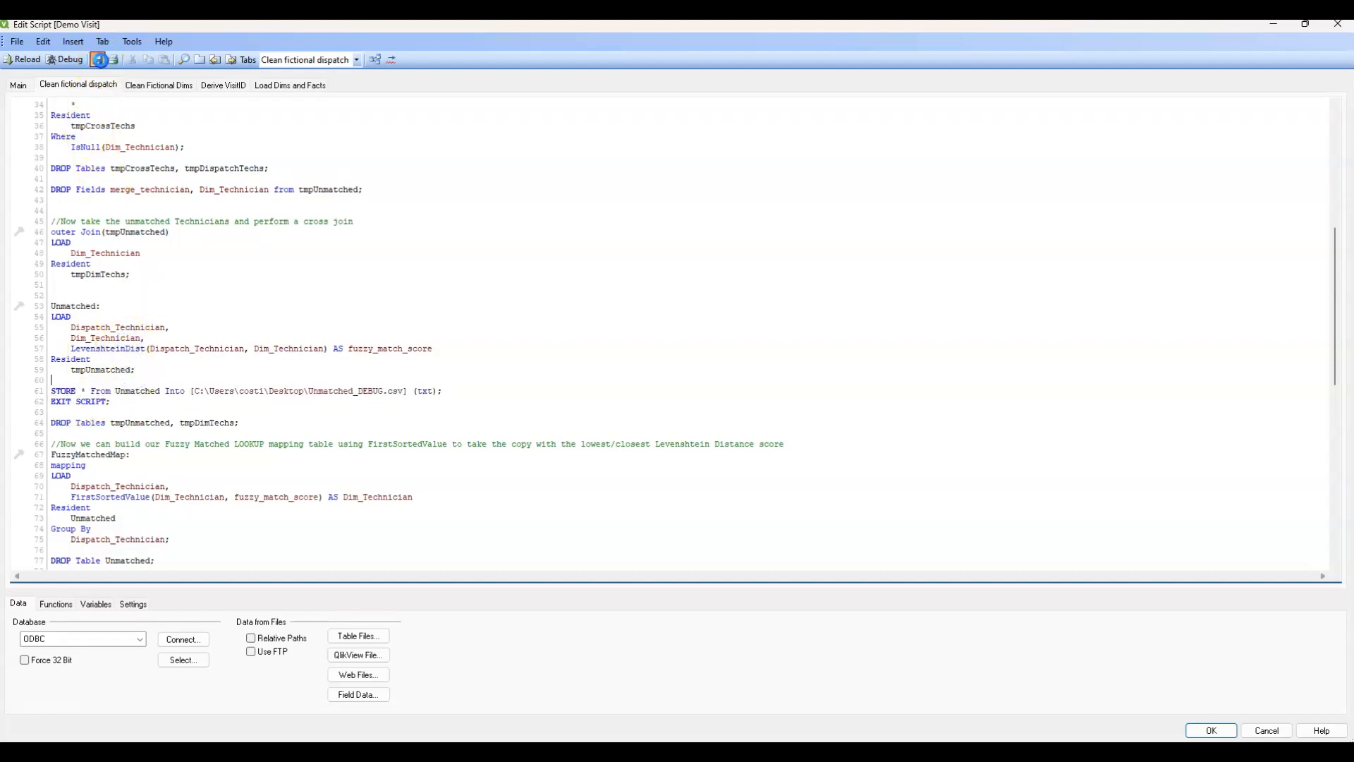
left_click(34, 60)
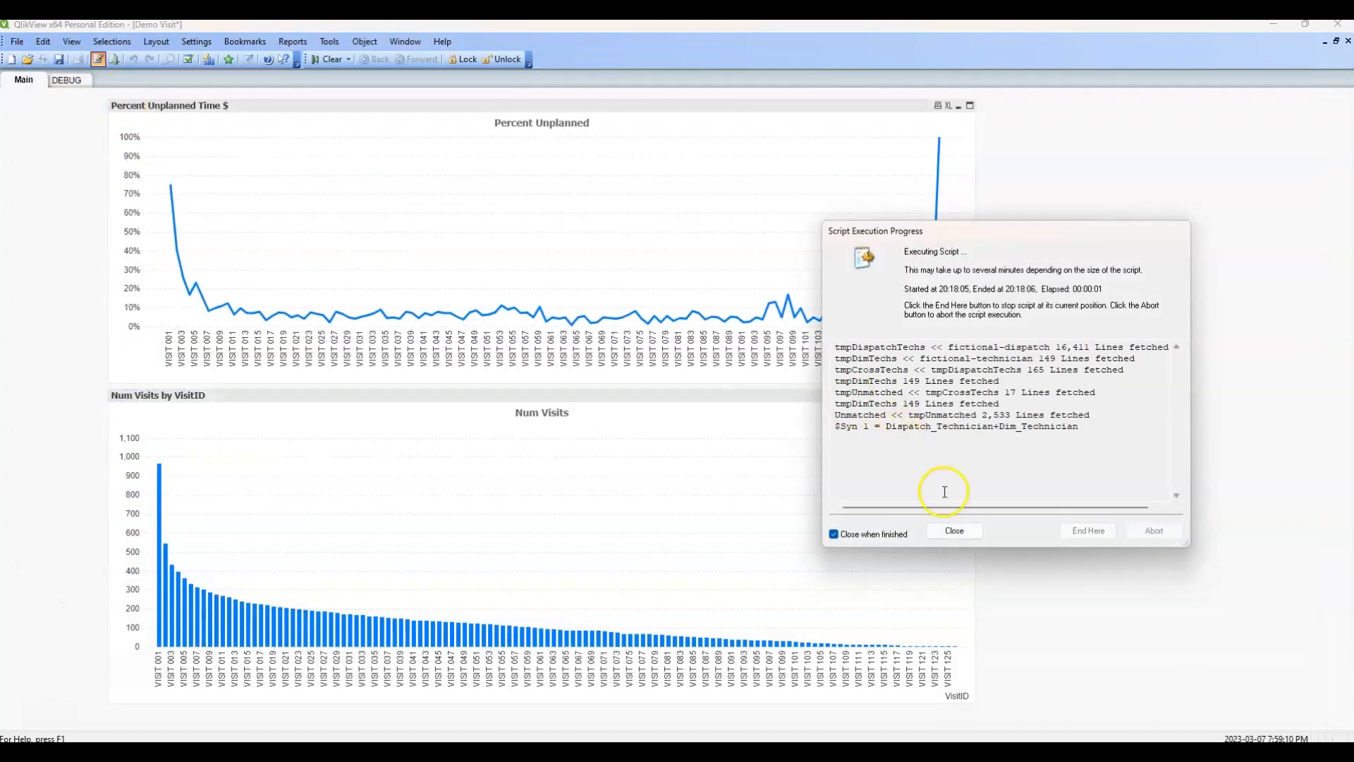
left_click(703, 550)
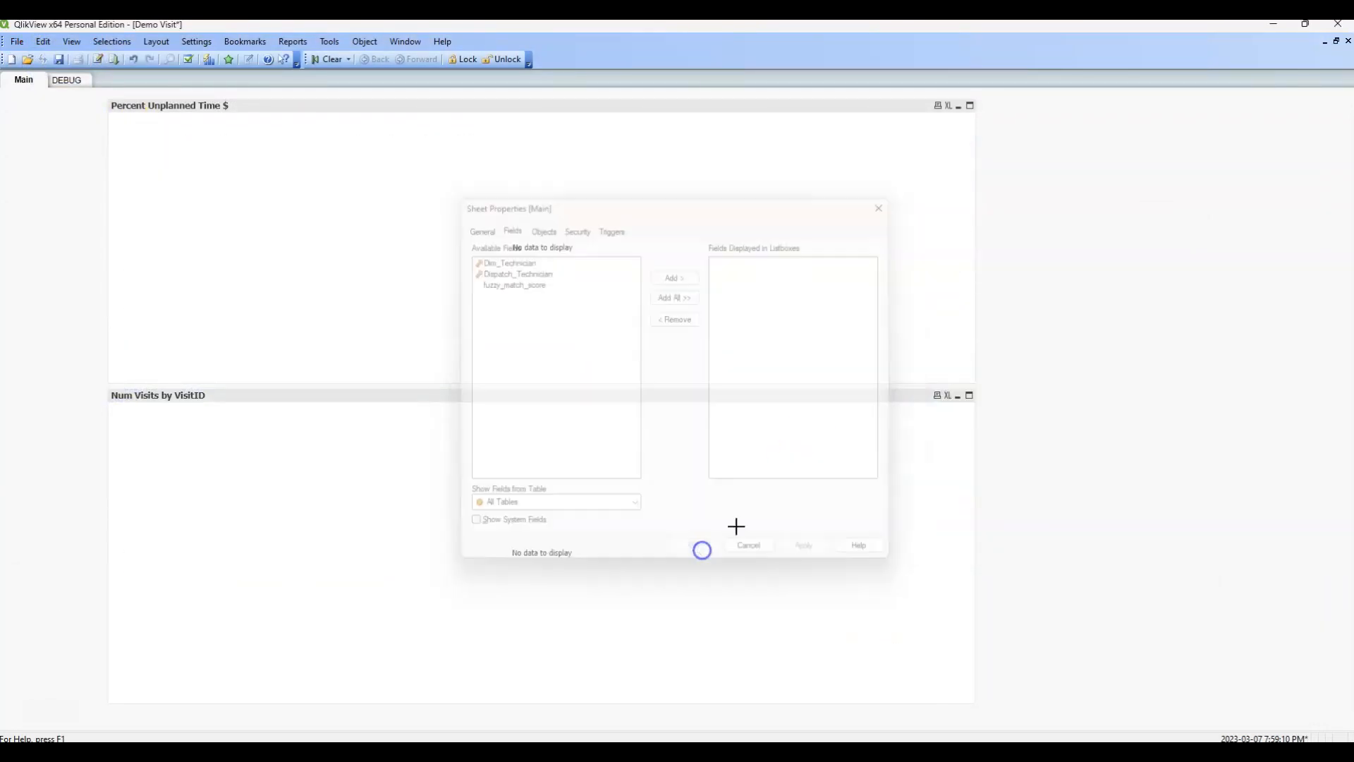
Create a table box on the DEBUG sheet with all available fields arranged in load order.
left_click(66, 79)
right_click(210, 172)
mouse_move(281, 212)
left_click(418, 257)
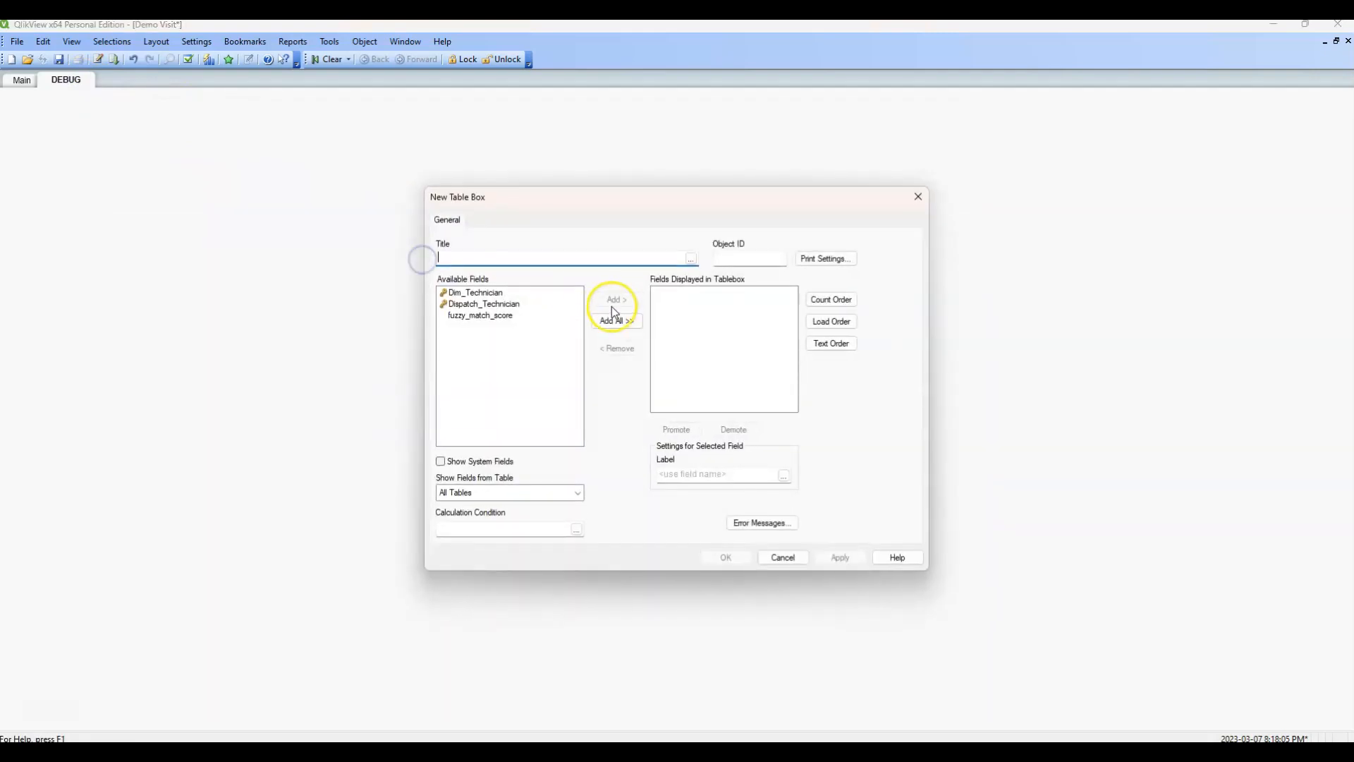
left_click(615, 321)
left_click(831, 321)
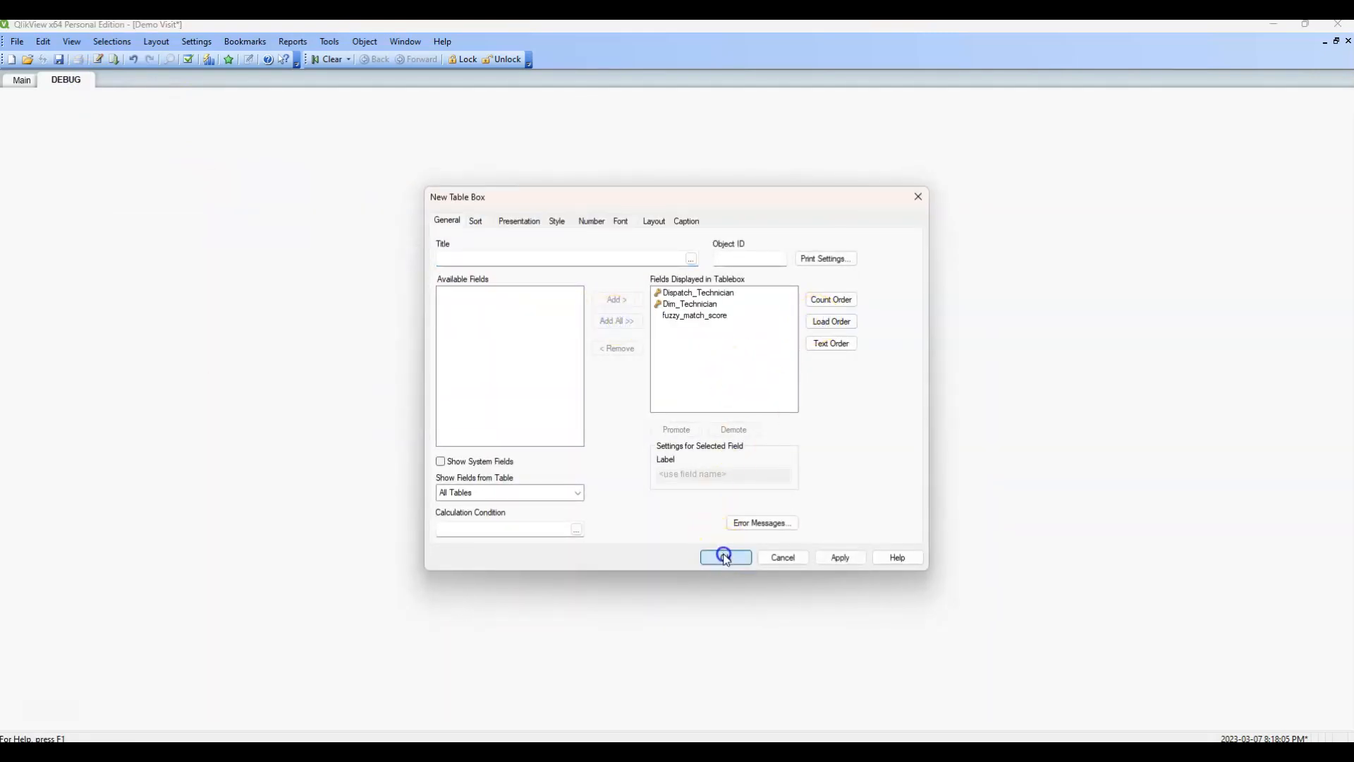
left_click(726, 558)
left_click_drag(349, 183, 420, 170)
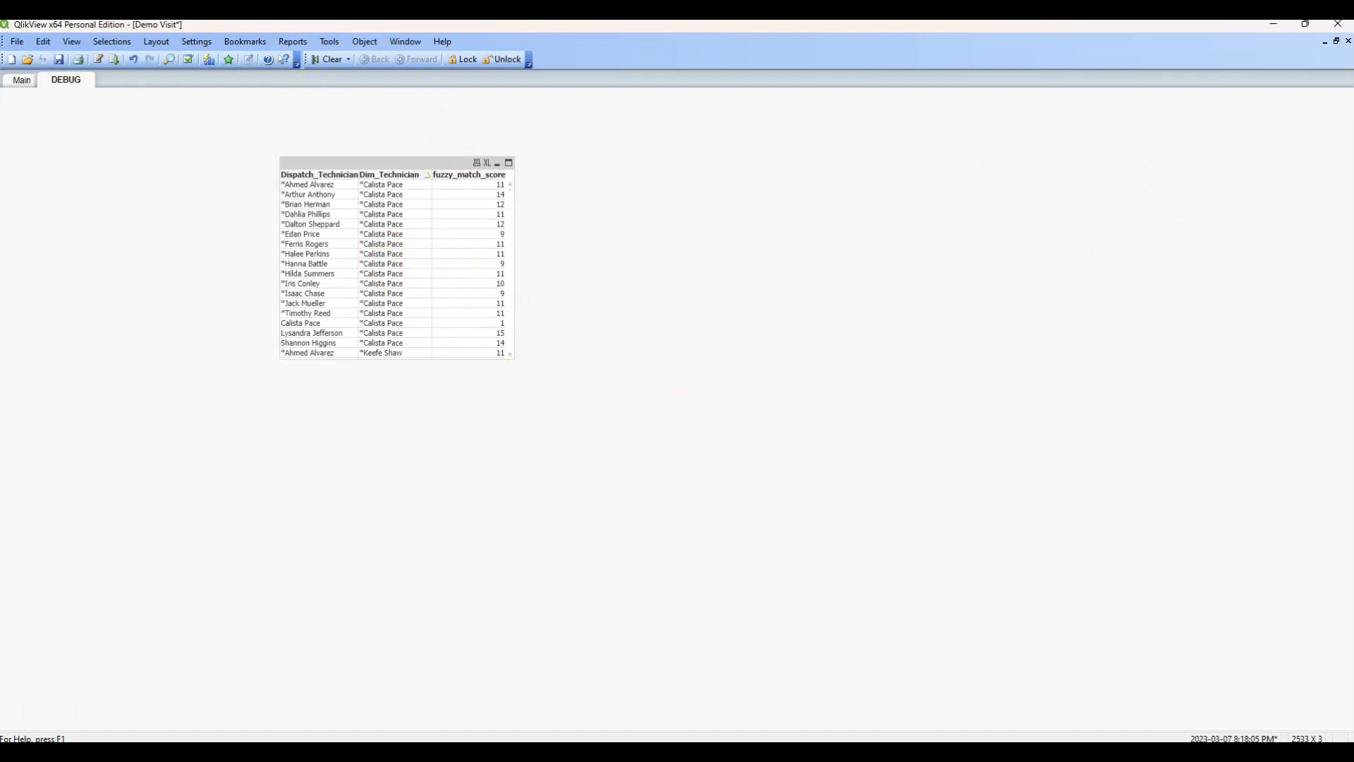
Open the exported Unmatched_DEBUG.csv in Excel, fit its column widths to the contents and enable filtering on the header row.
left_click(1279, 27)
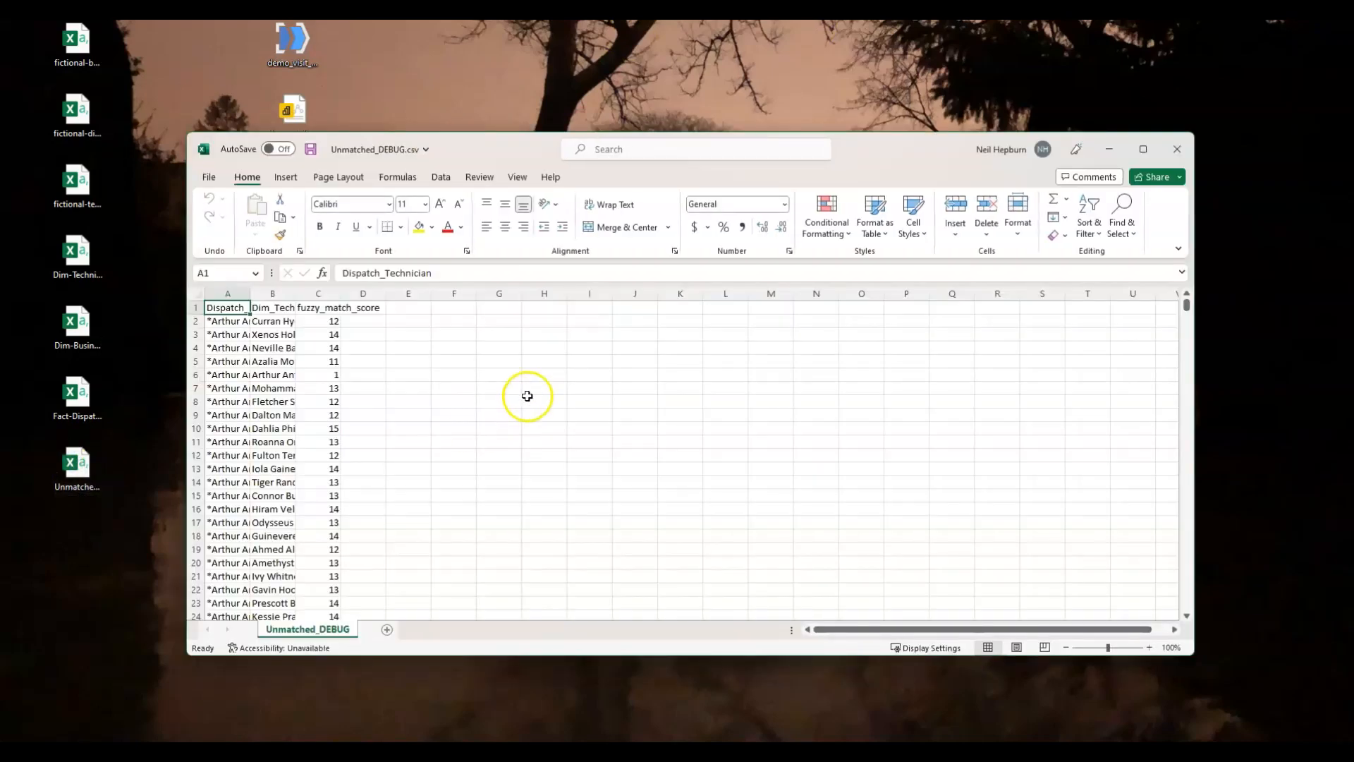
left_click(202, 295)
double_click(250, 293)
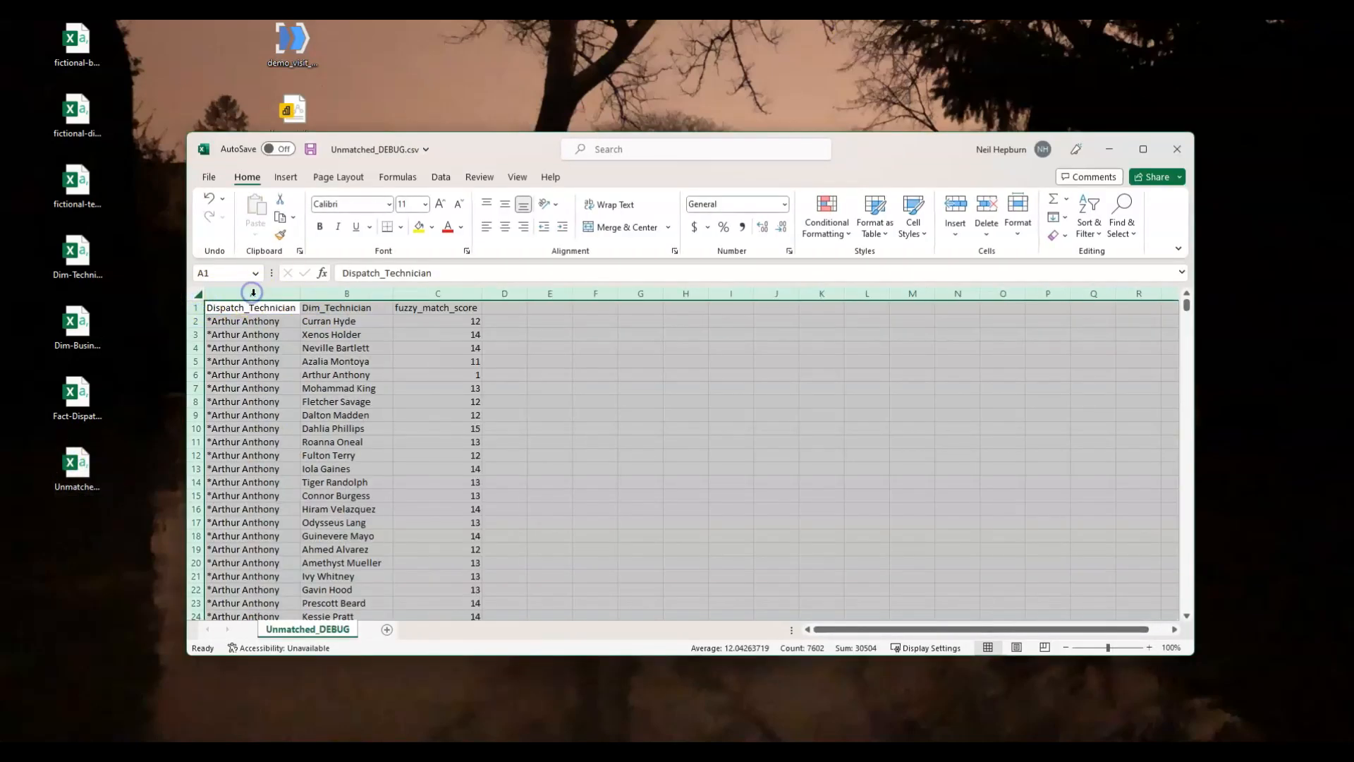
left_click(284, 308)
left_click(440, 177)
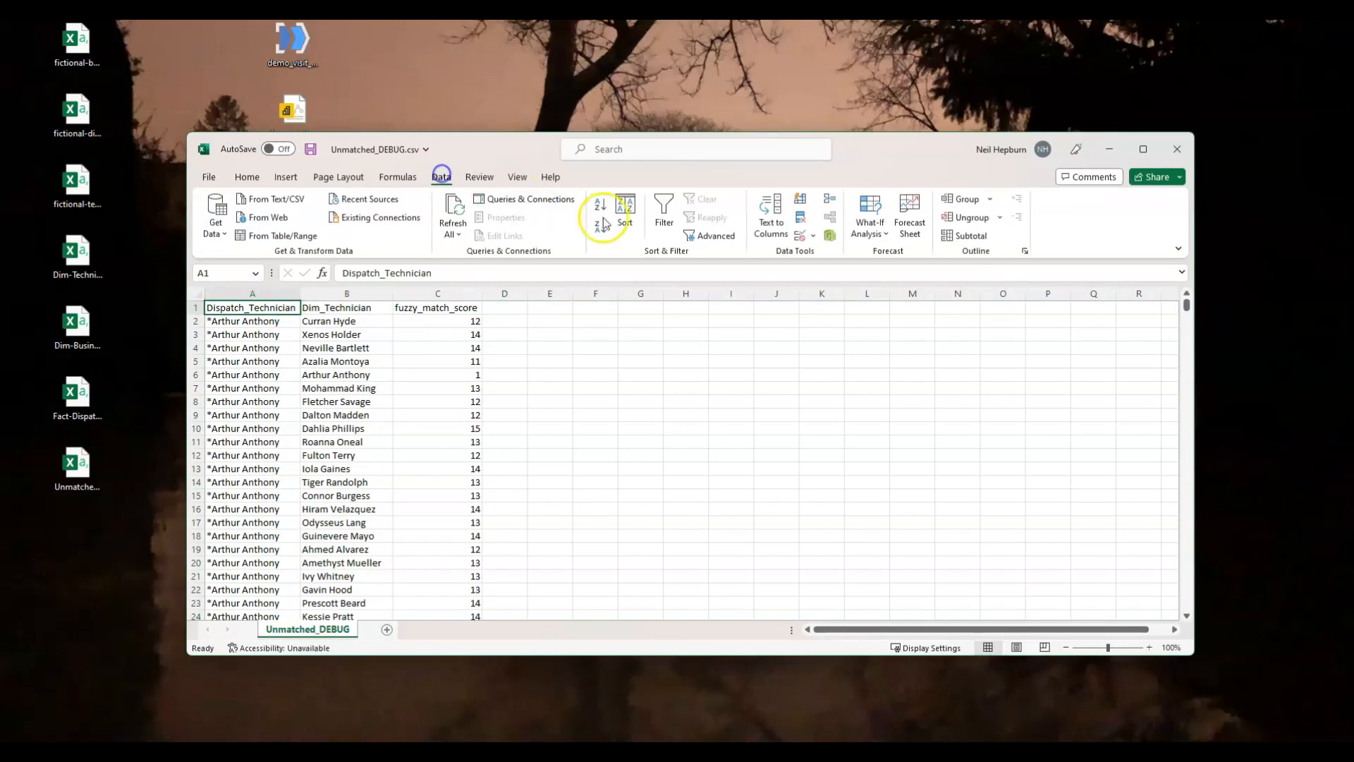
left_click(664, 211)
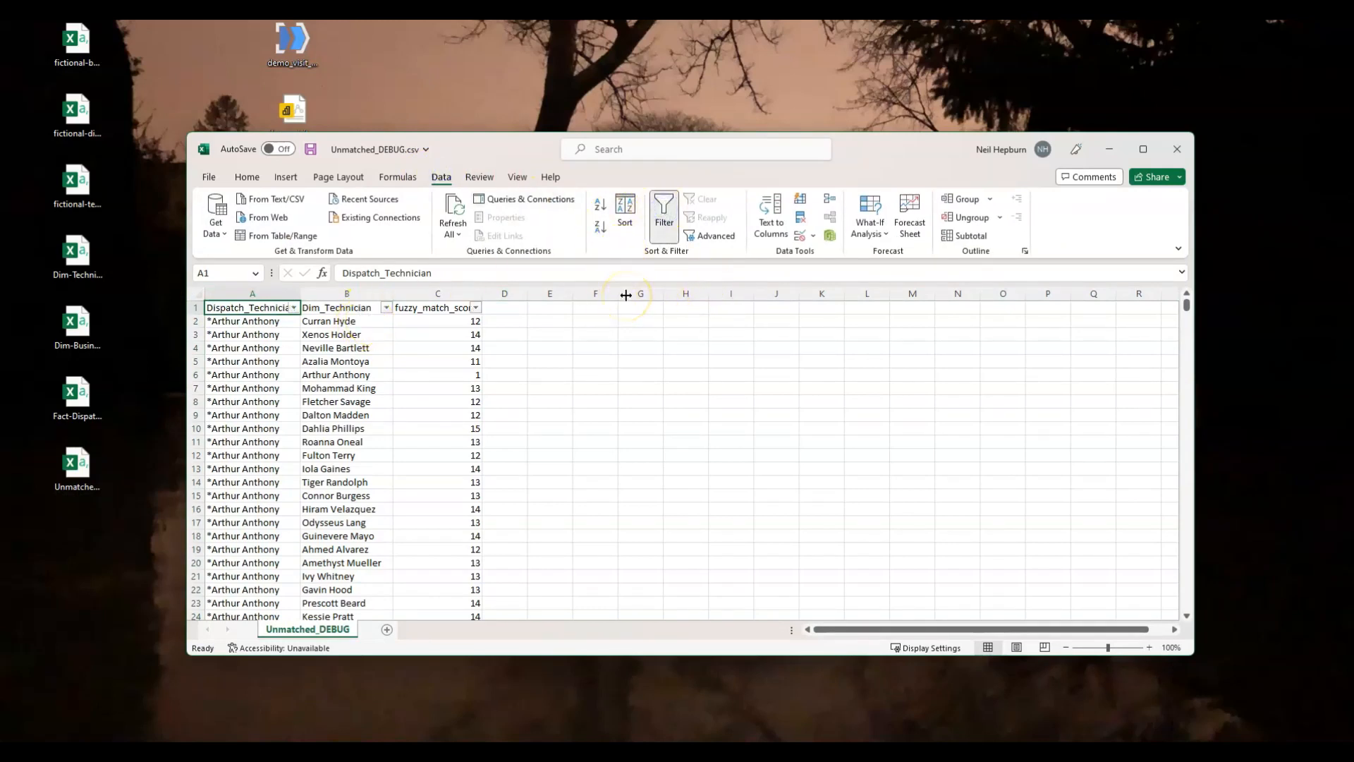
left_click(1143, 149)
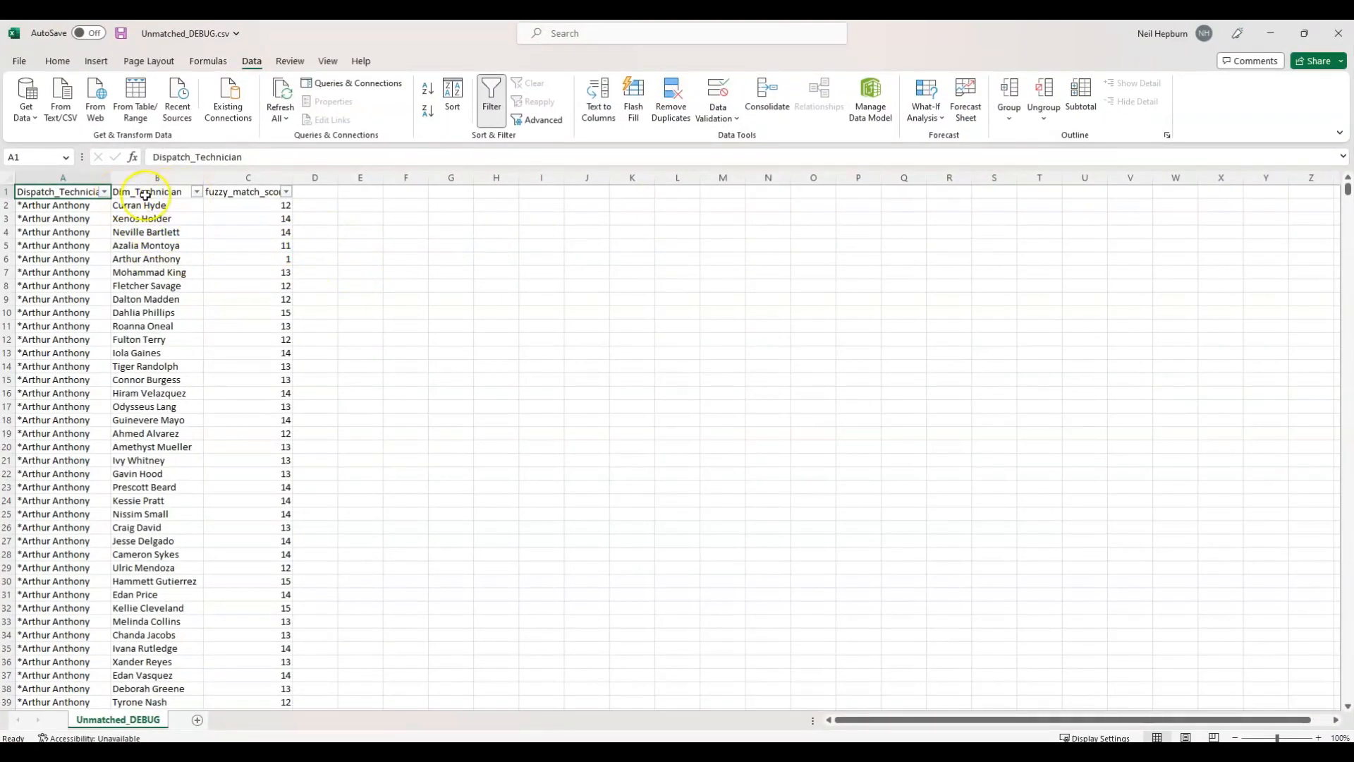
Filter the fuzzy_match_score column to the values 1, 6 and 7, and clear that filter again.
left_click(286, 192)
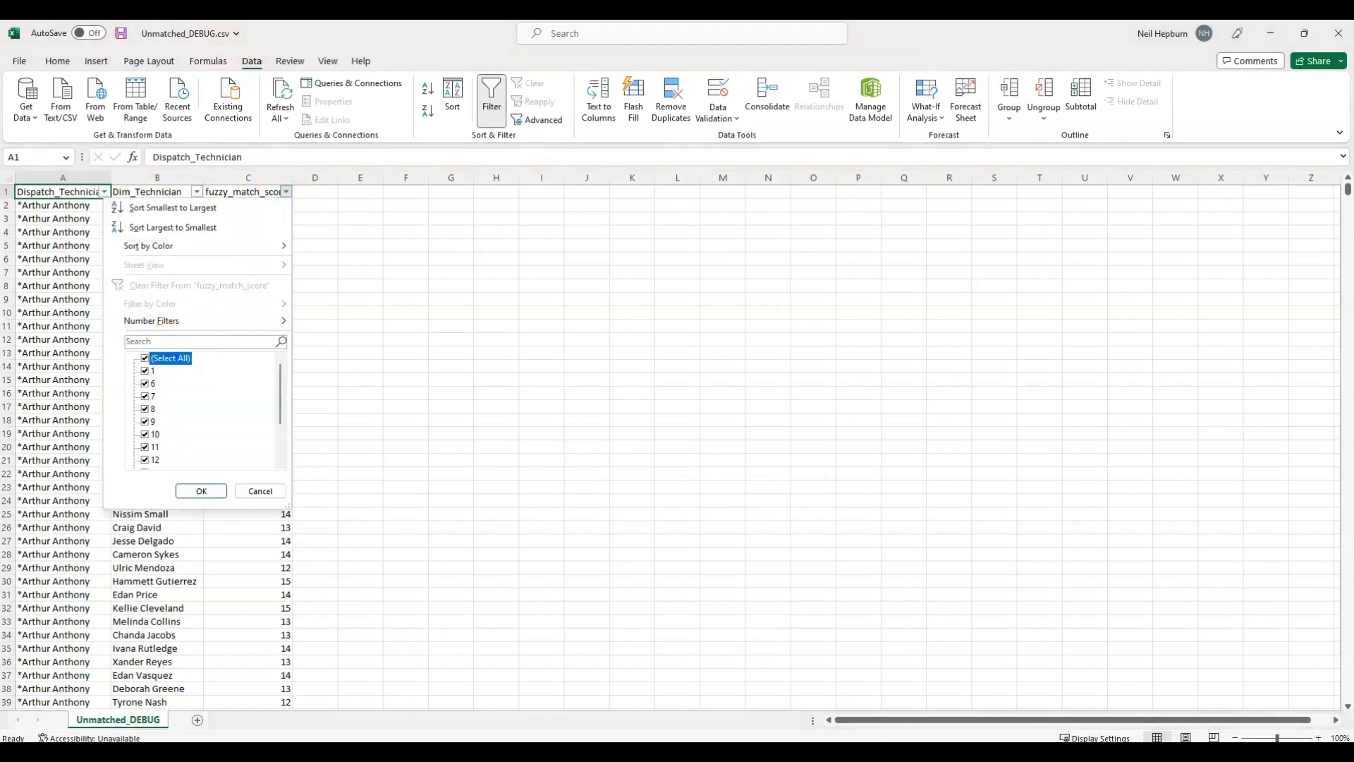
left_click(152, 371)
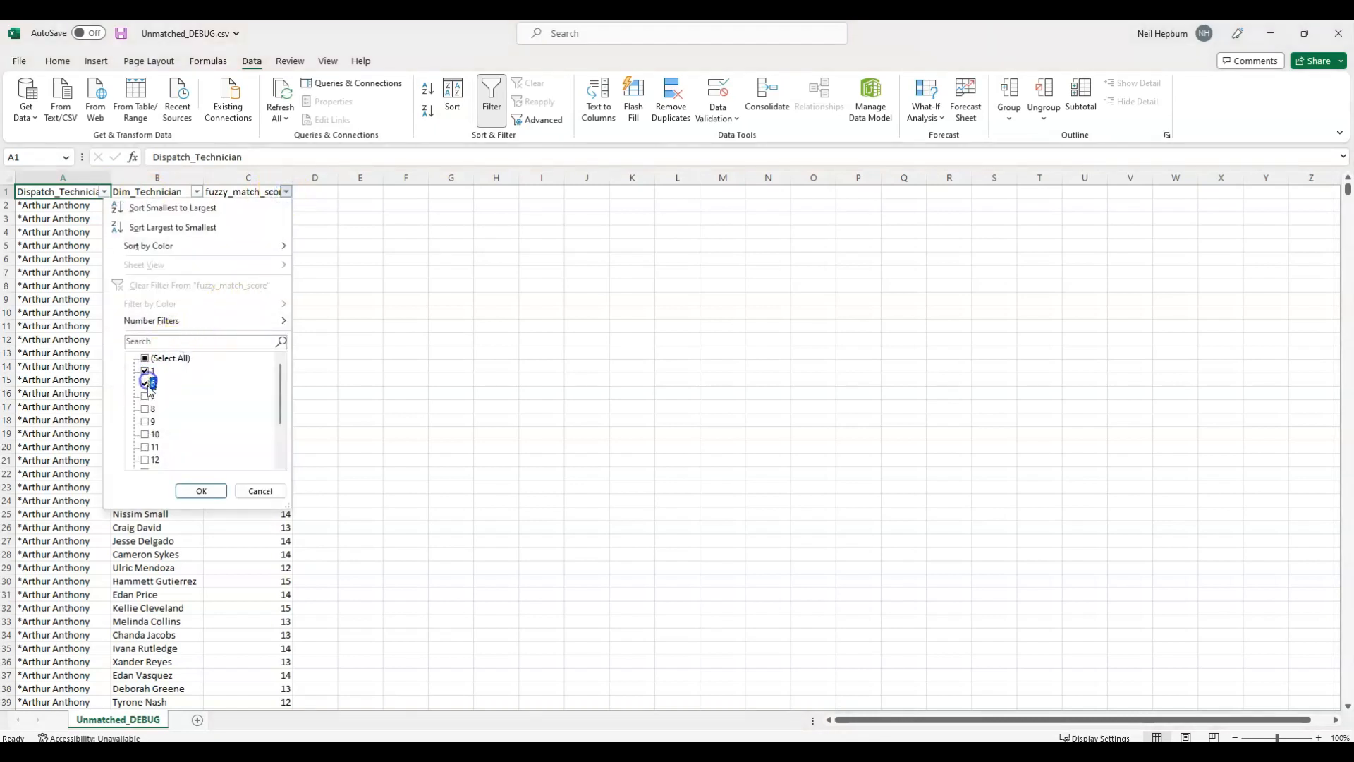
left_click(192, 490)
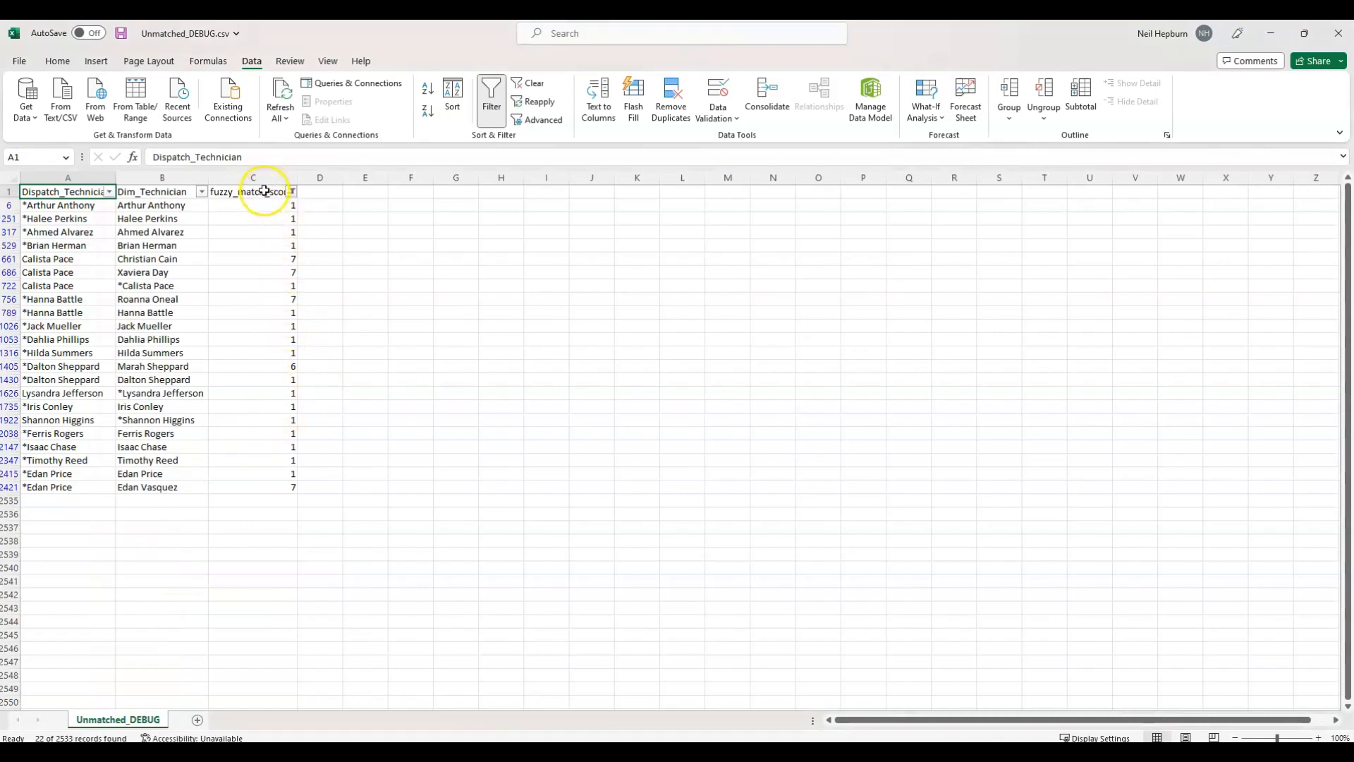
left_click(291, 193)
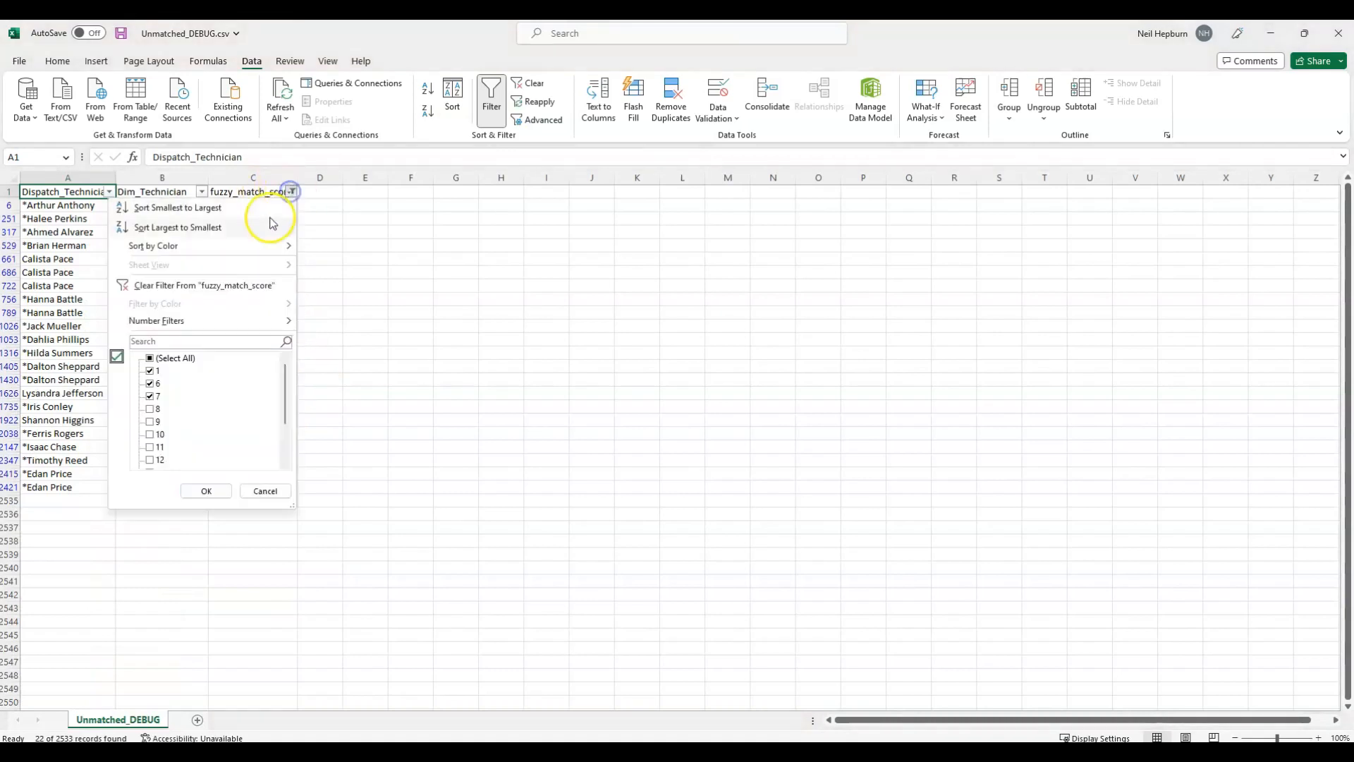
left_click(169, 284)
Sort the records by fuzzy_match_score from smallest to largest to review the closest technician matches, and close the CSV file.
left_click(285, 191)
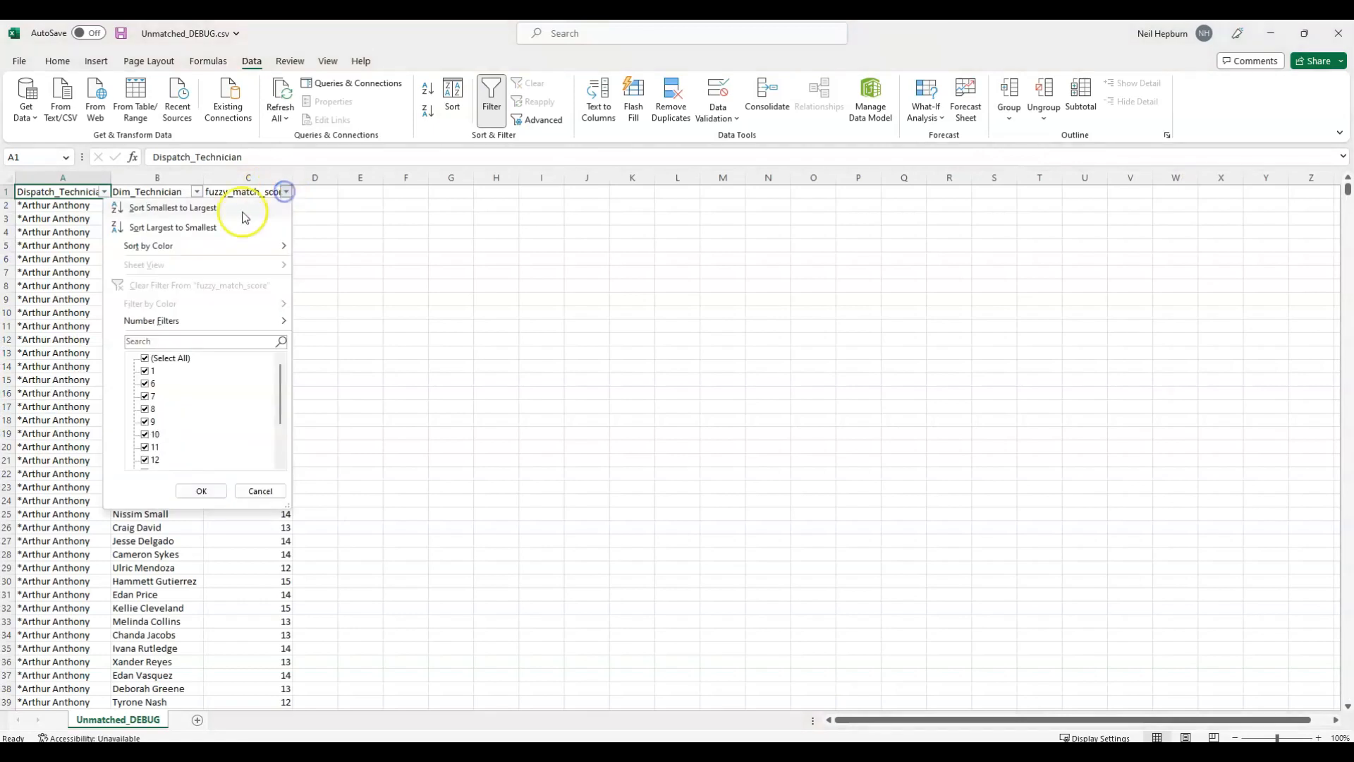
left_click(201, 207)
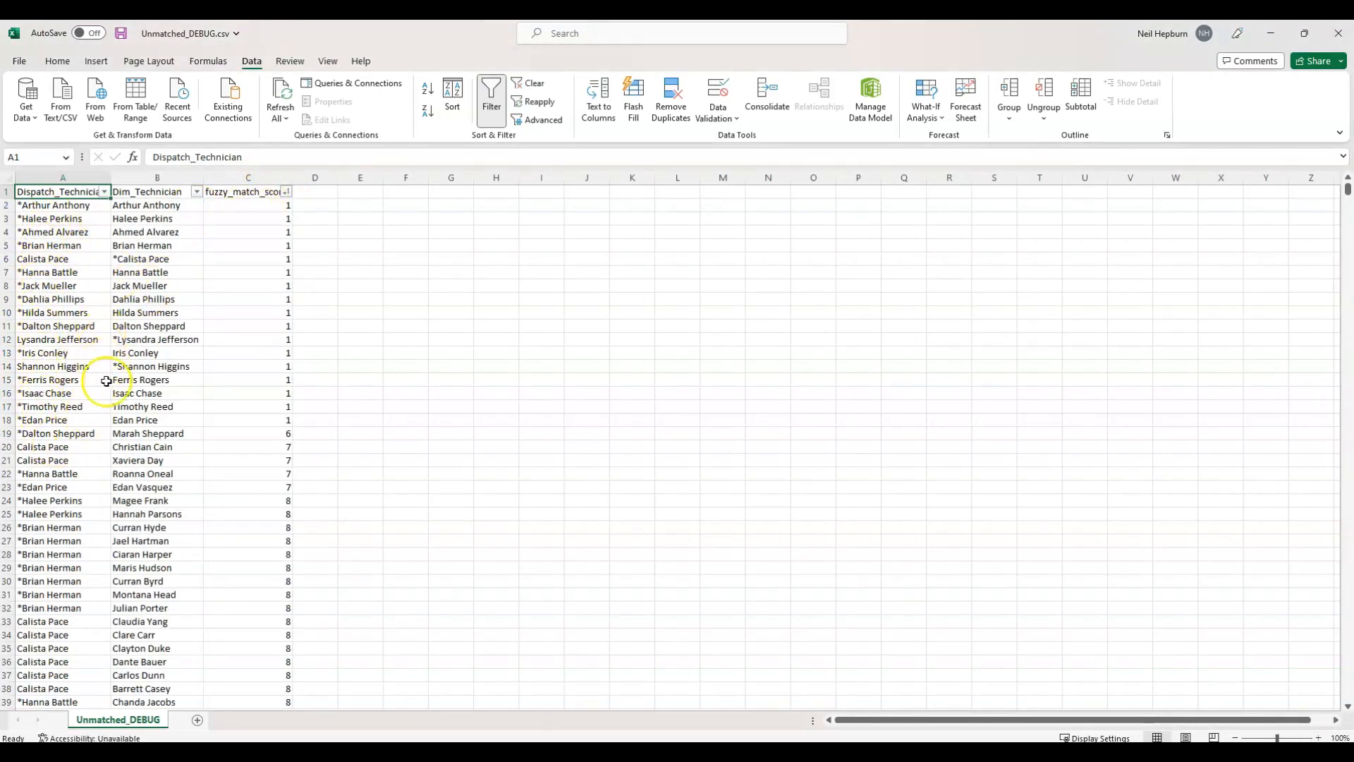
left_click(280, 406)
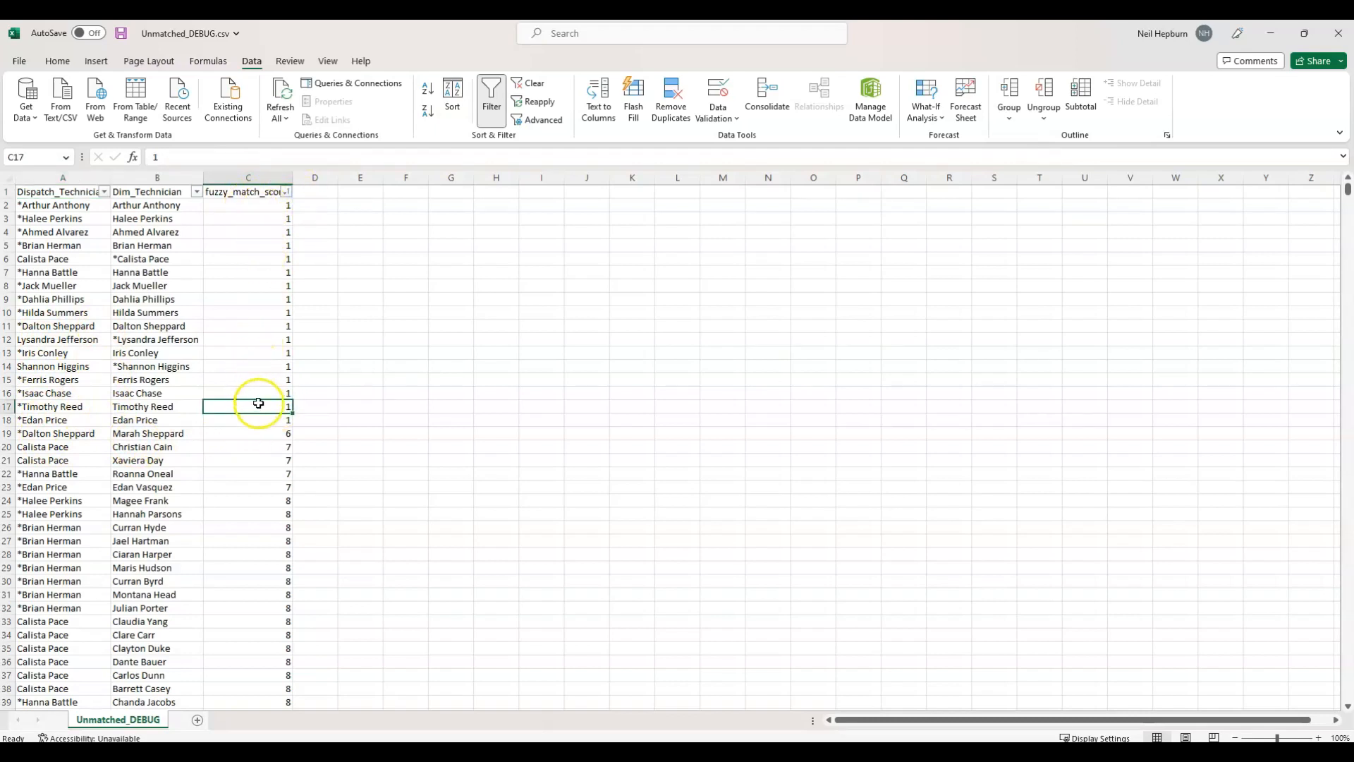
left_click(157, 434)
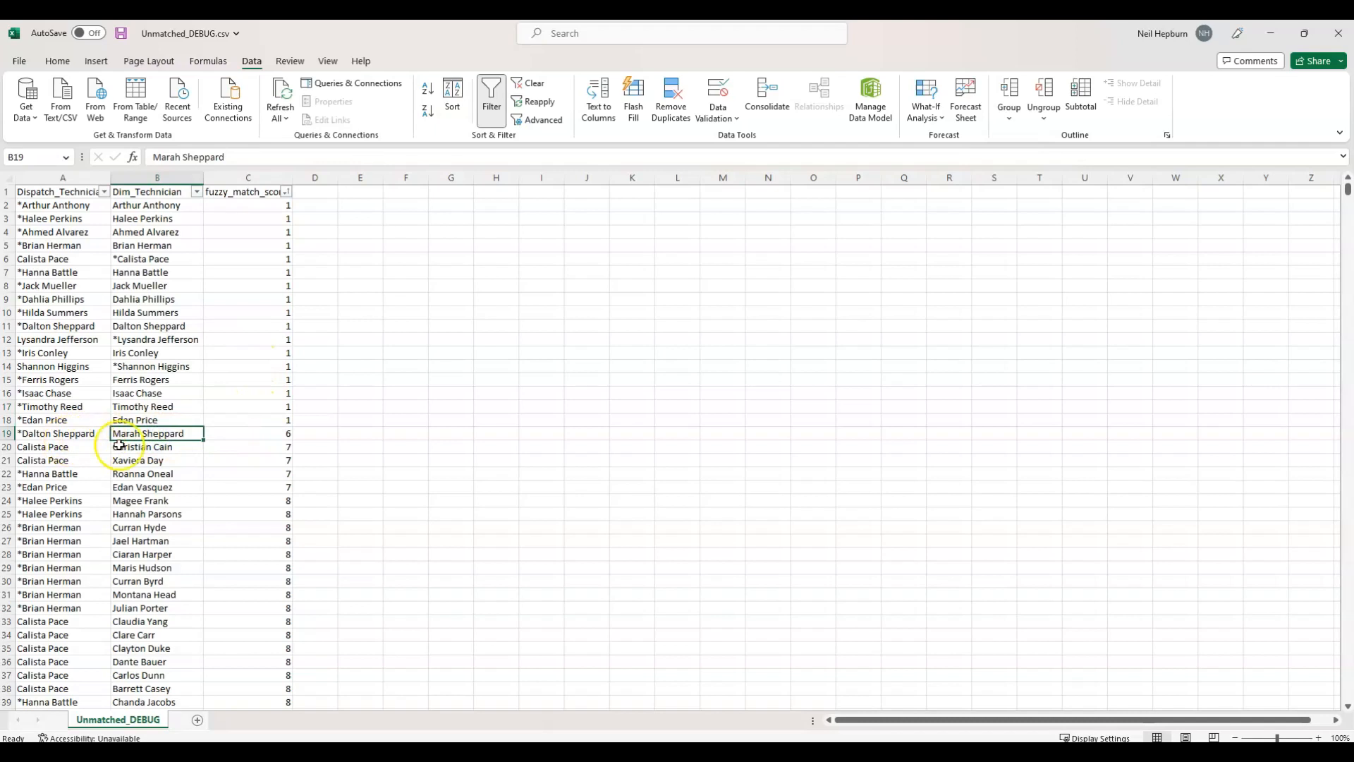
left_click(1342, 44)
left_click(691, 405)
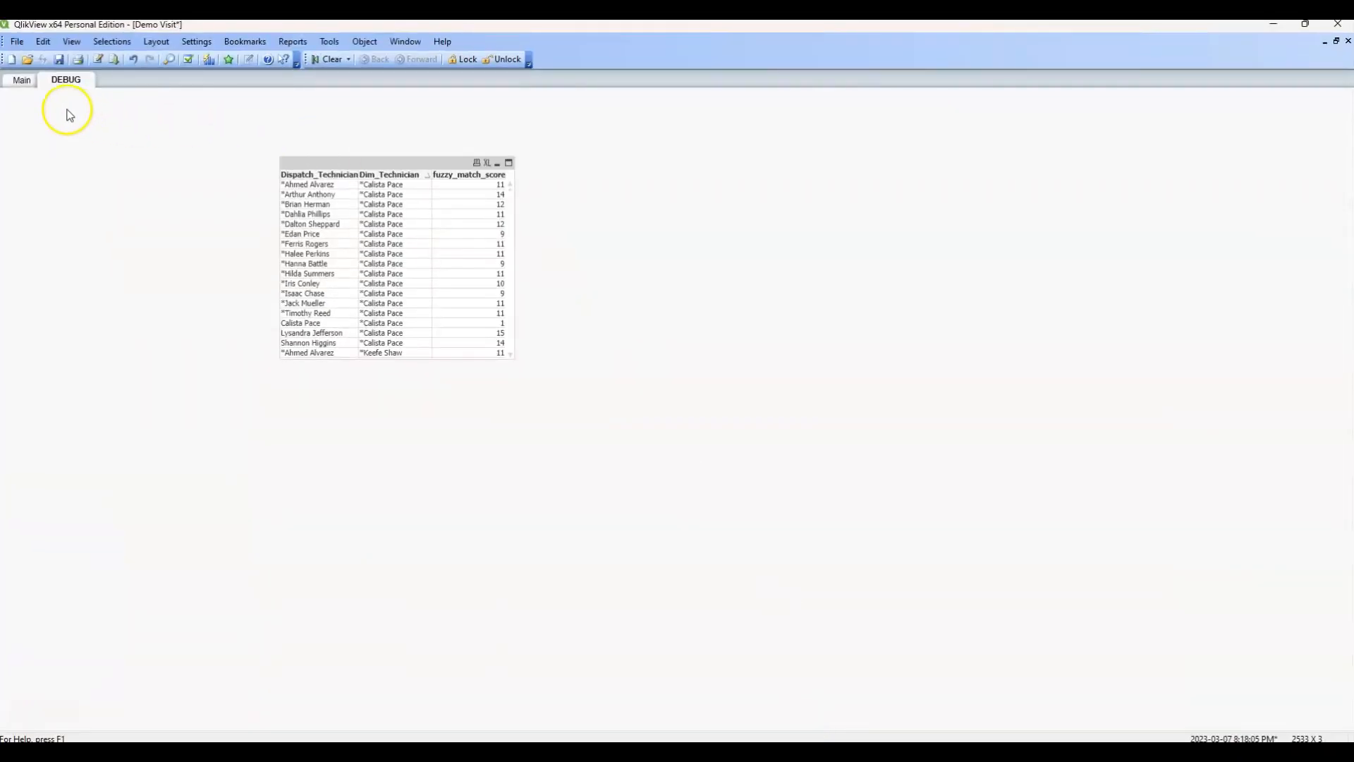
Reopen the QlikView load script and comment out the STORE and EXIT SCRIPT lines after the Unmatched load.
left_click(98, 59)
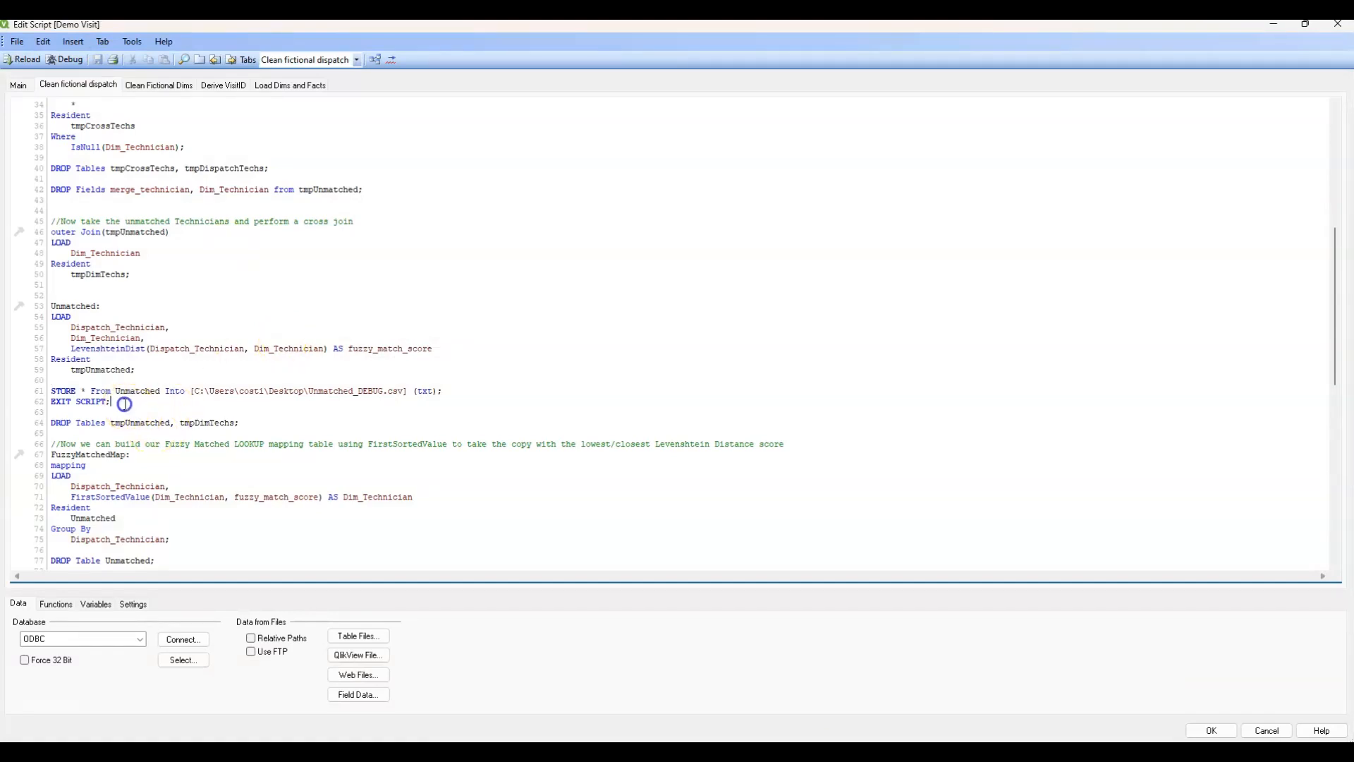
left_click_drag(124, 403, 48, 392)
right_click(60, 395)
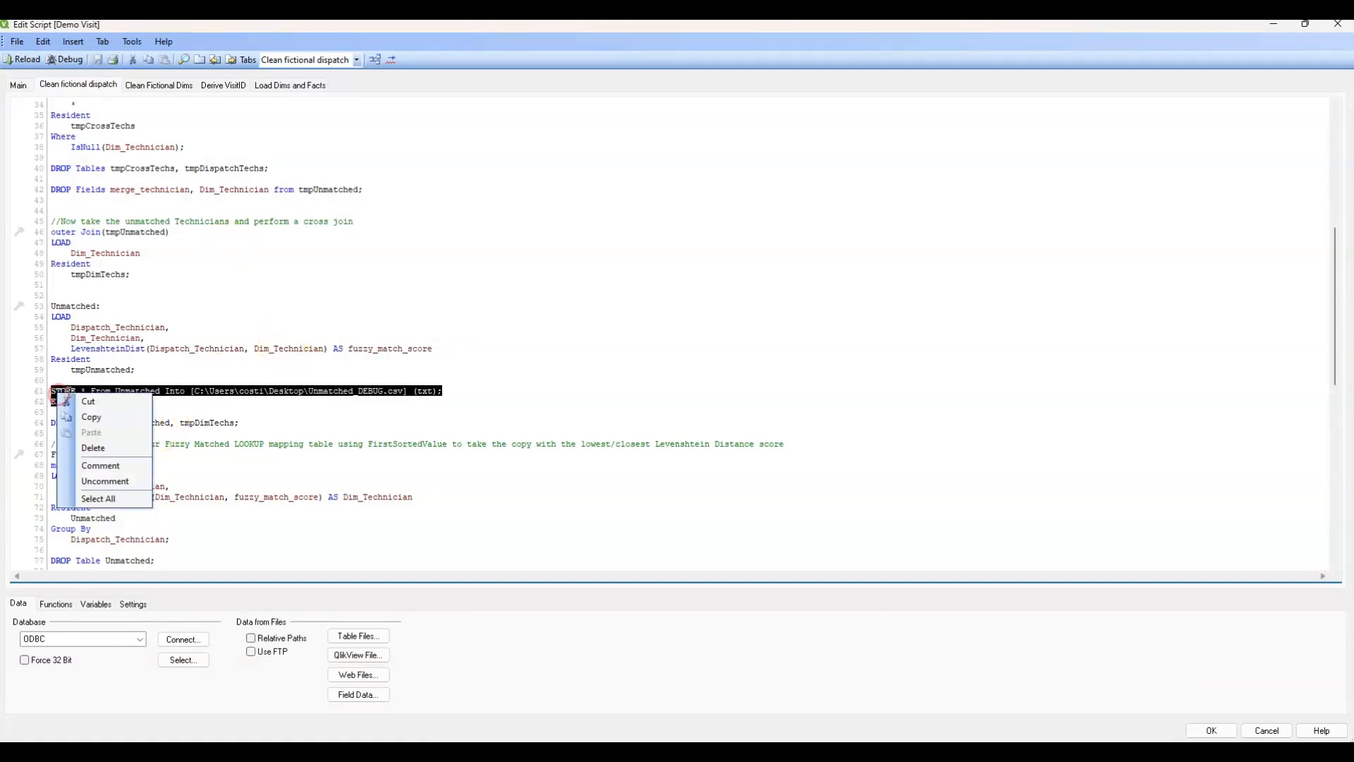
left_click(92, 462)
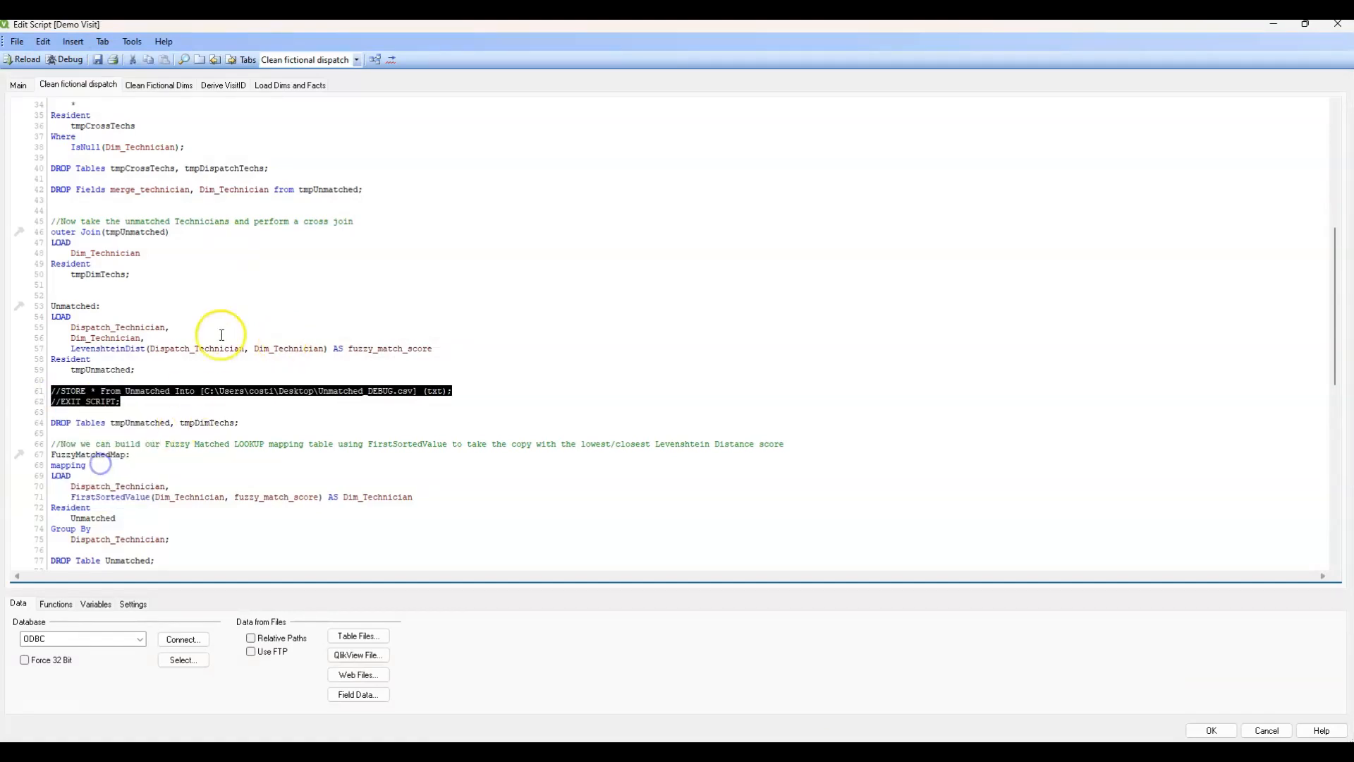
Review the Load Dims and Facts section and the peek-based VisitIDNum expression in the Derive VisitID section.
left_click(288, 85)
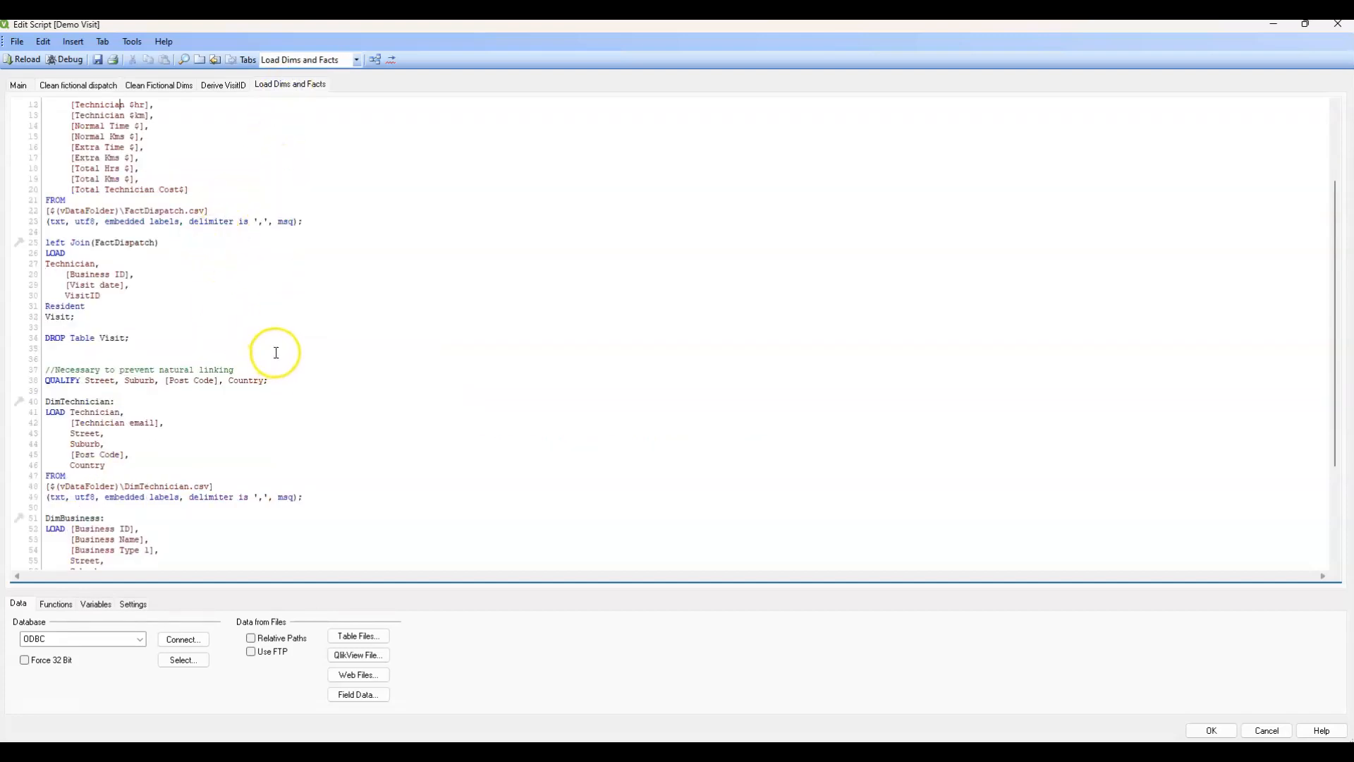
left_click(221, 85)
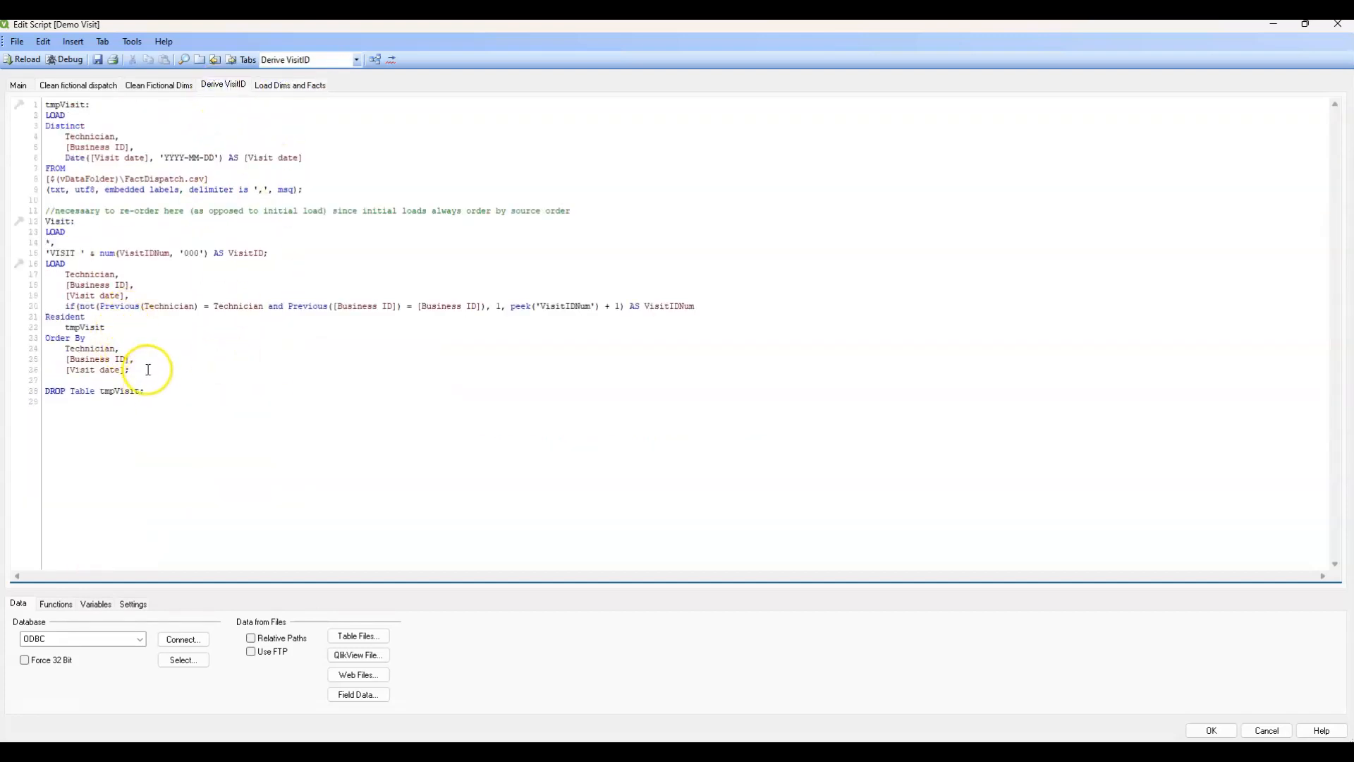
left_click_drag(695, 307, 600, 306)
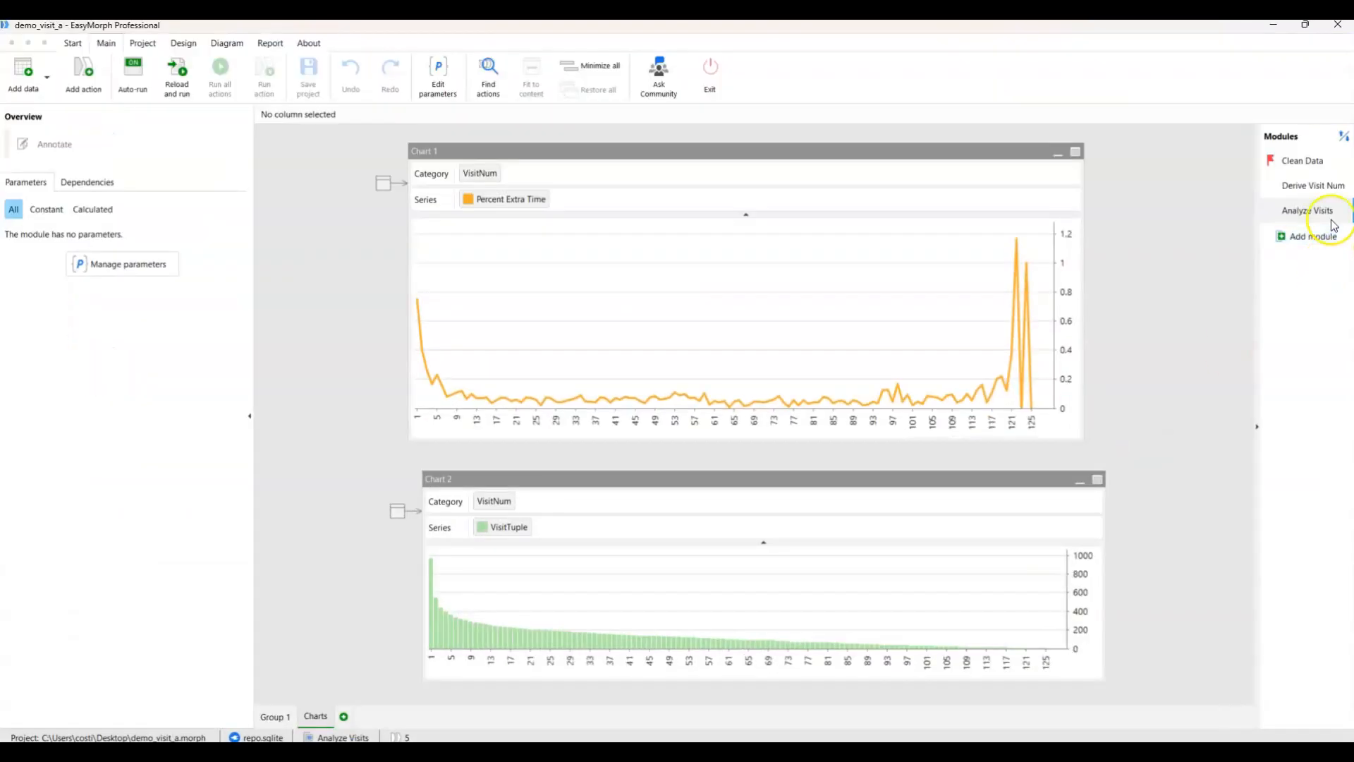
Switch to EasyMorph to view the Enumerate rows action of VisitNum in the Derive Visit Num module, and return to the QlikView script.
left_click(1311, 186)
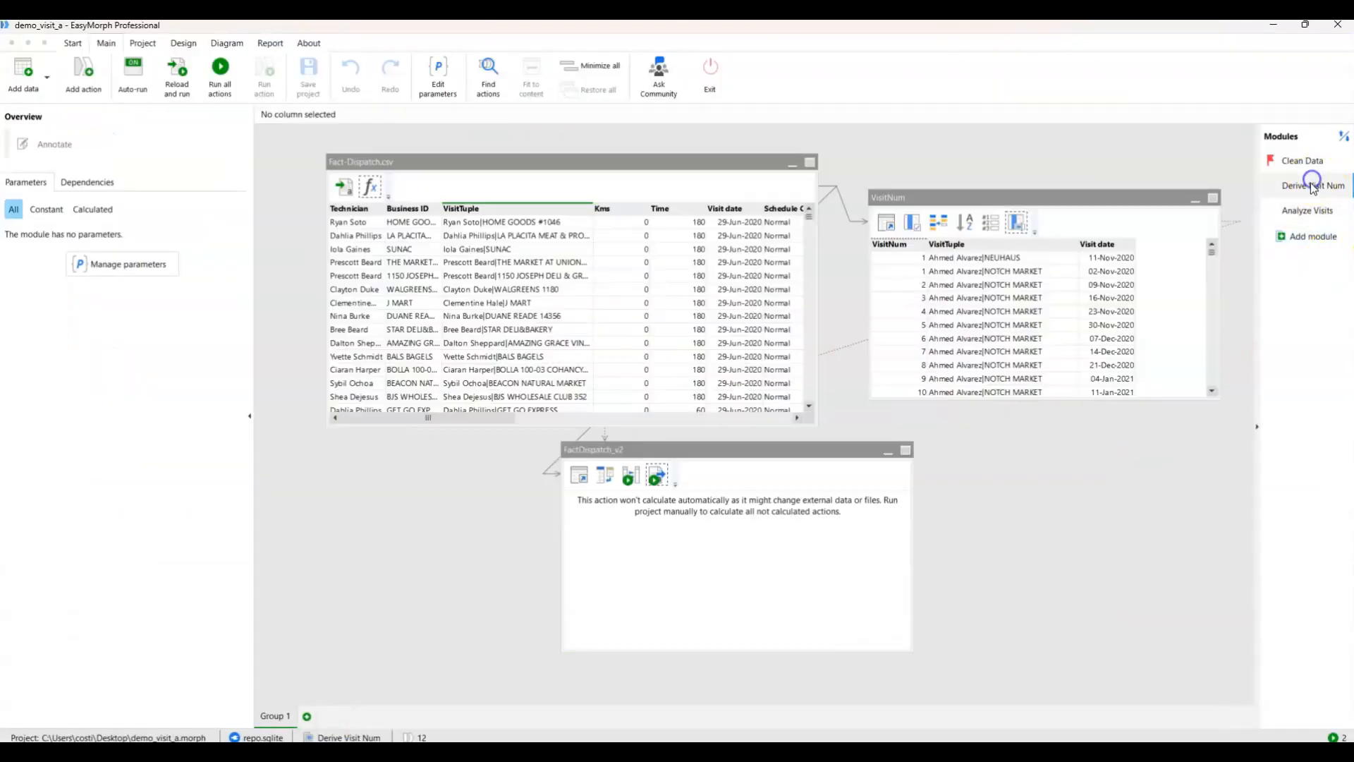
left_click(1005, 198)
left_click(991, 224)
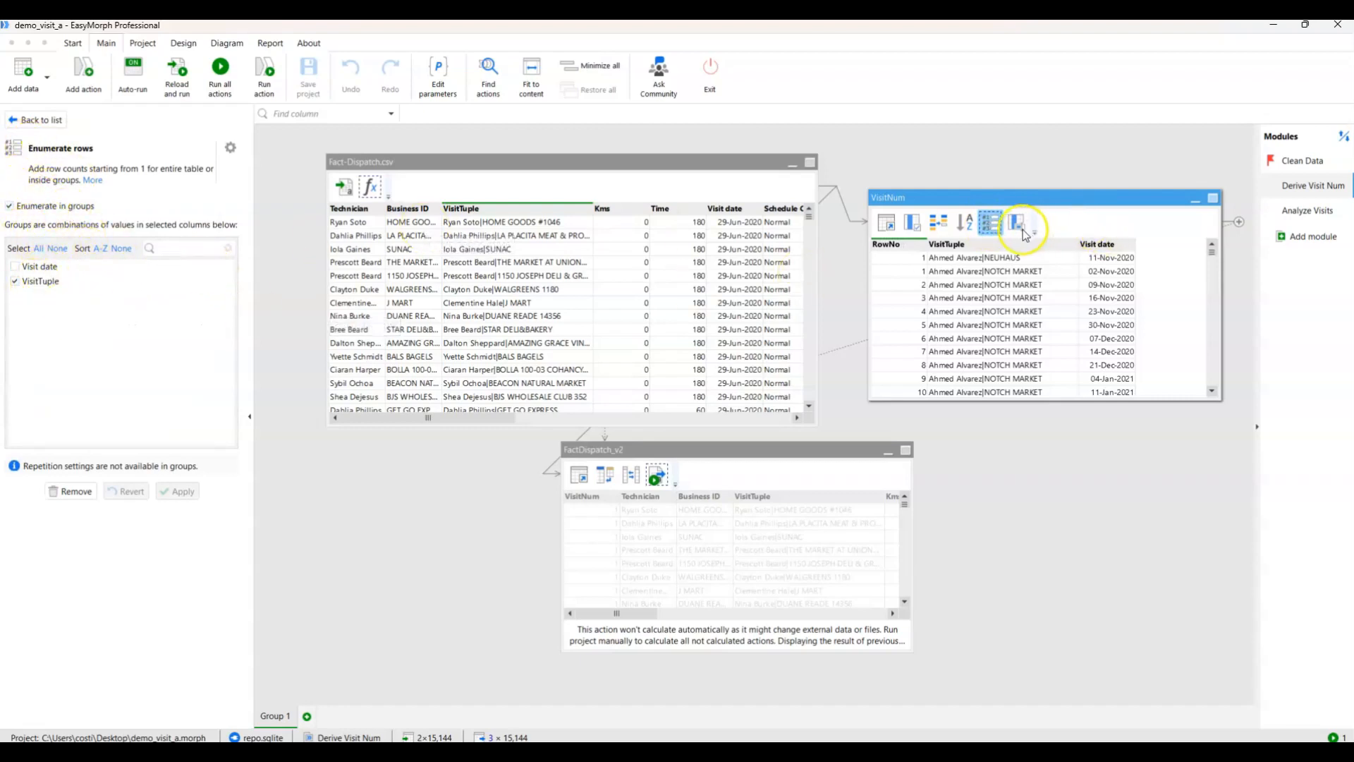
left_click(1274, 26)
left_click(188, 380)
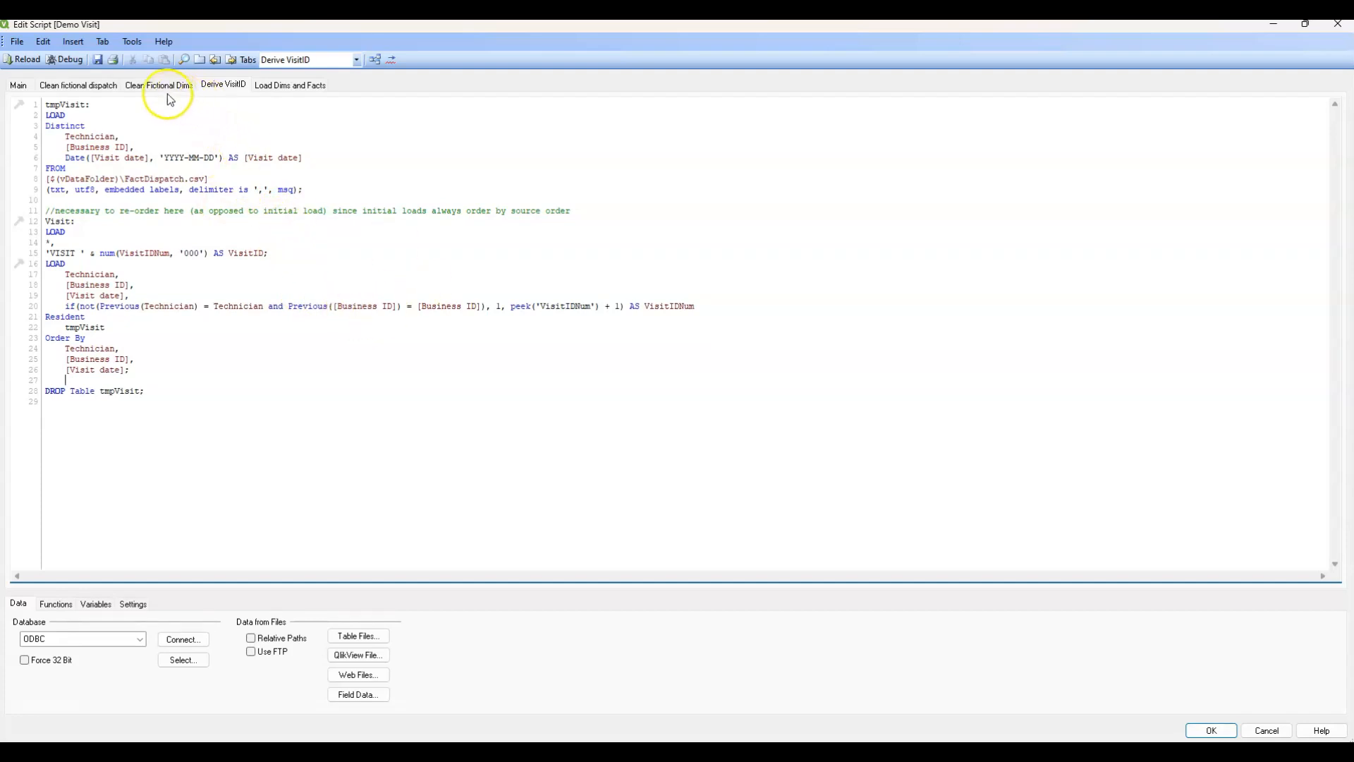
Review the Clean fictional dispatch script section, reload the QlikView script, and show the visit charts on the Main sheet.
left_click(102, 86)
left_click(73, 209)
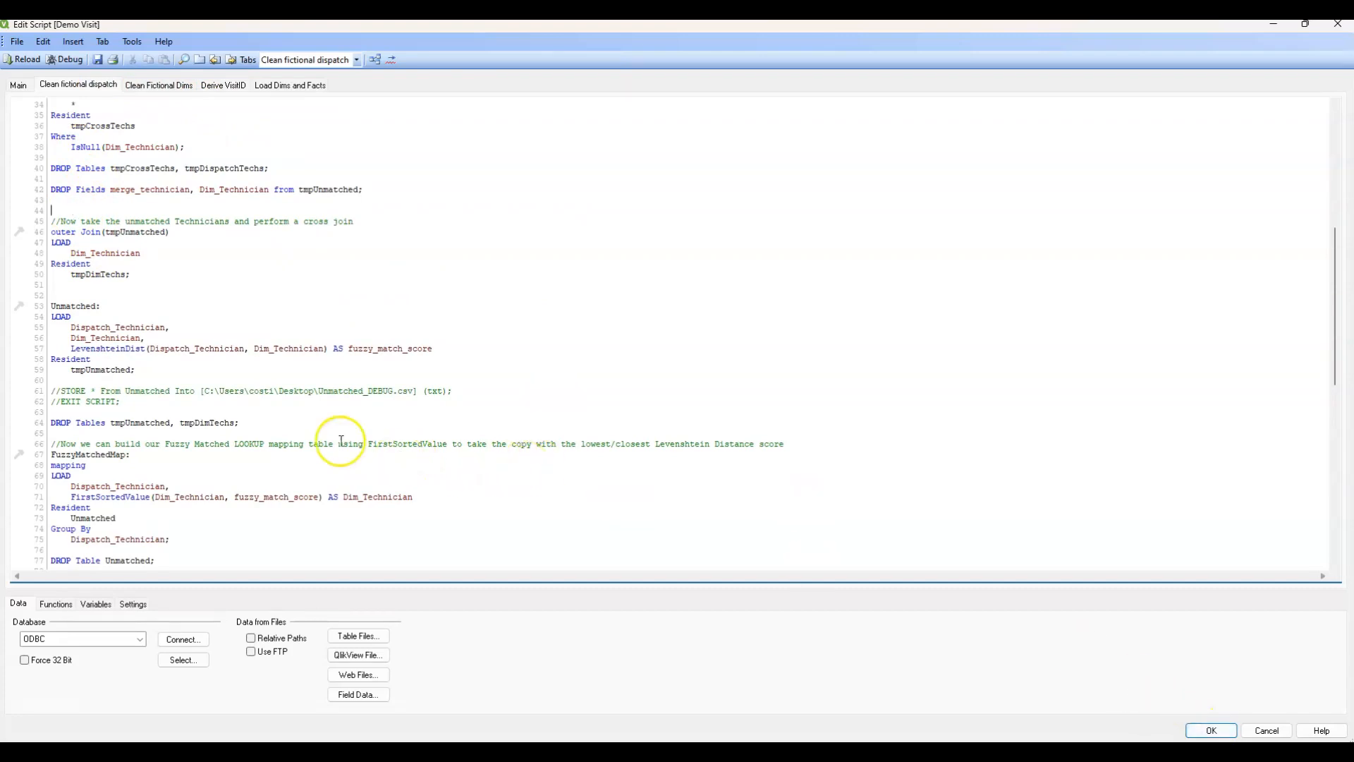
left_click(24, 60)
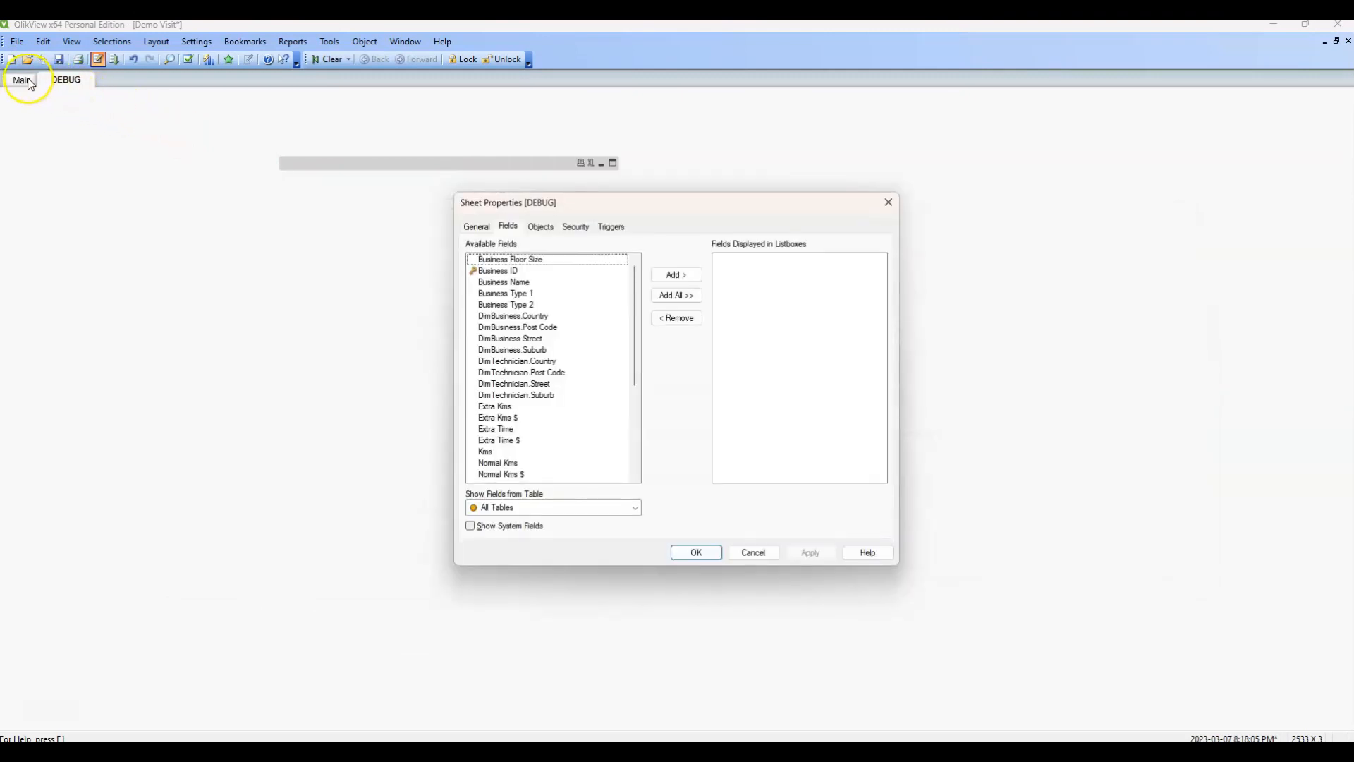
left_click(706, 551)
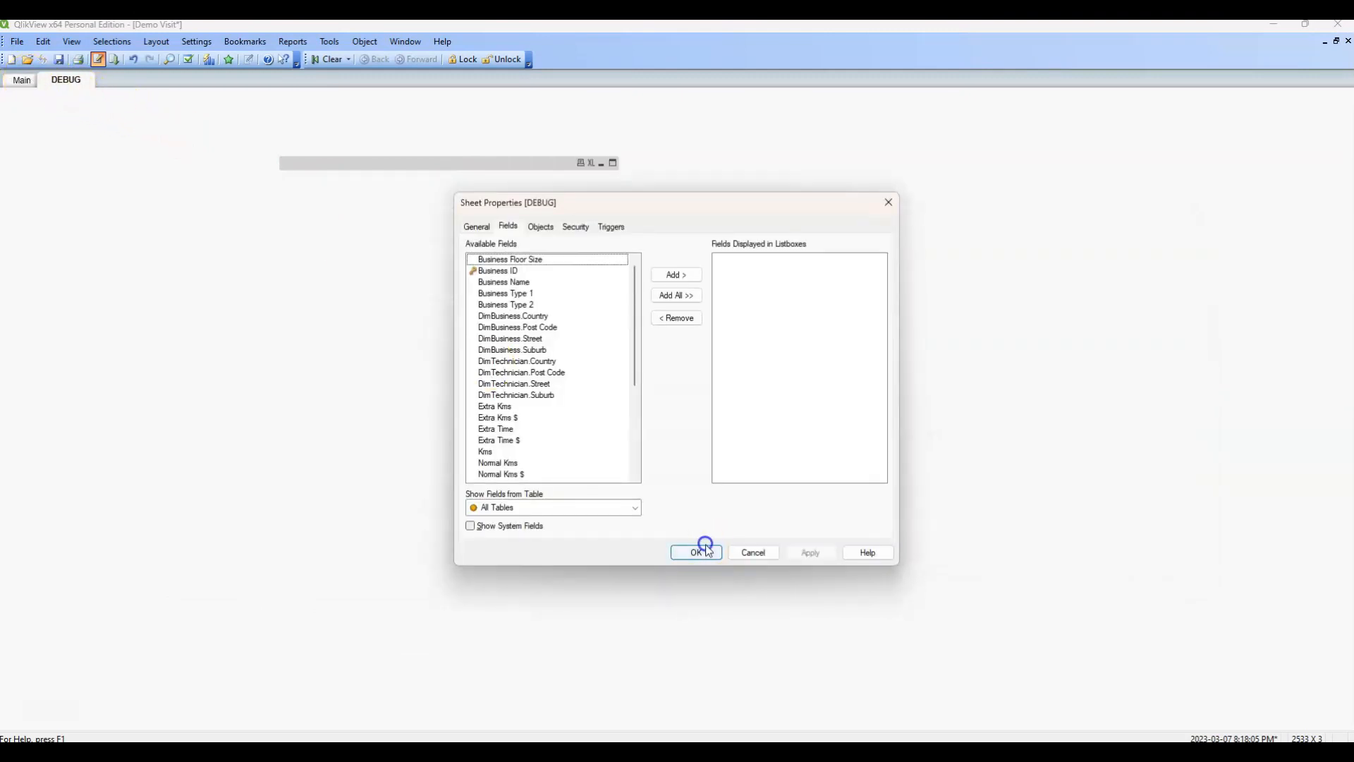
left_click(23, 80)
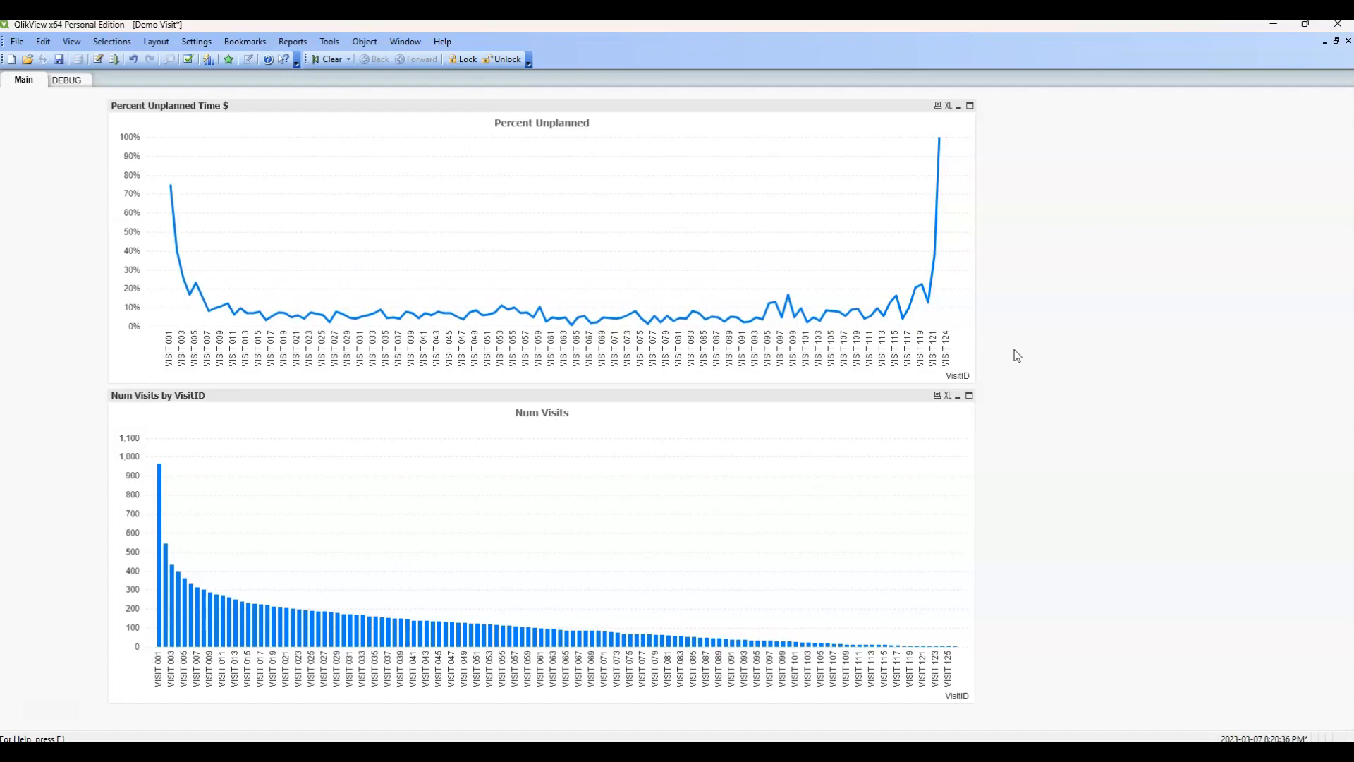
Switch to the EasyMorph project, run all of its actions, and minimize it to reach the desktop.
left_click(850, 750)
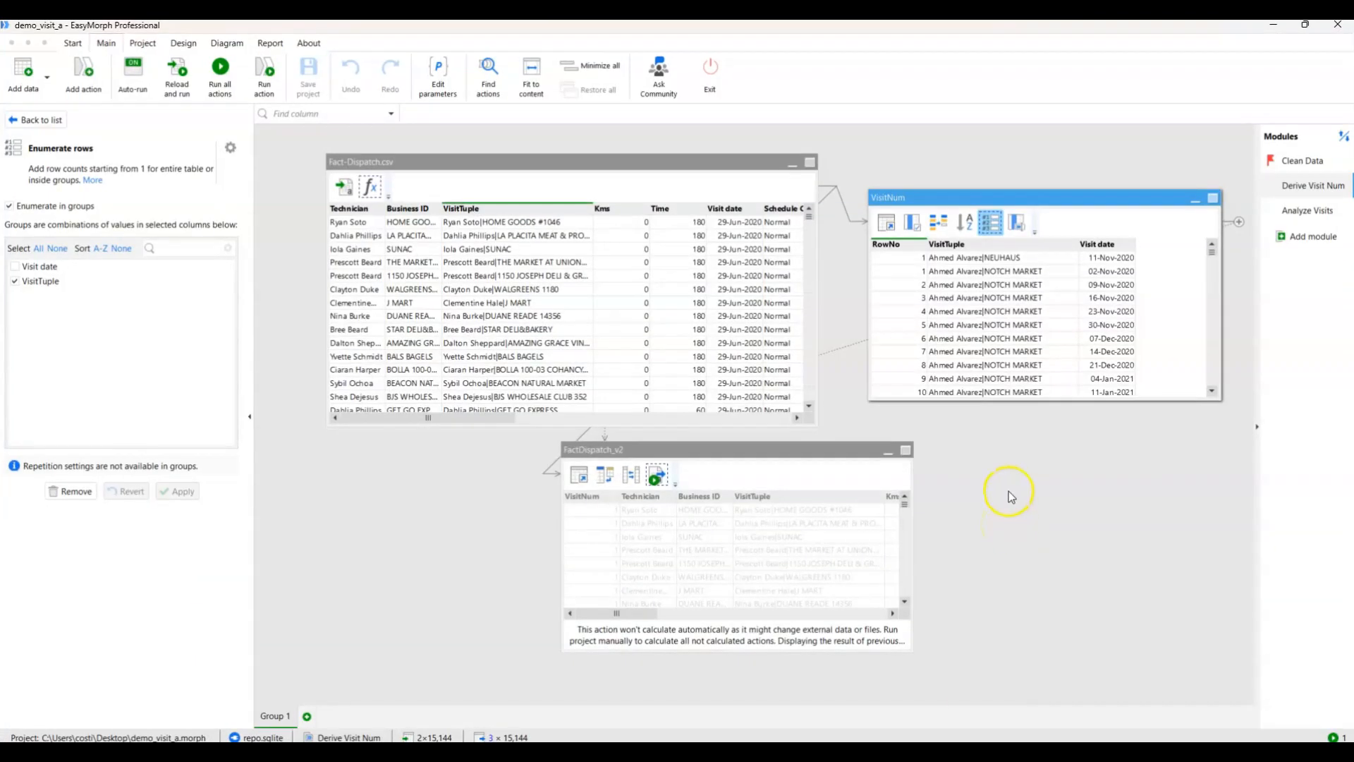
left_click(220, 71)
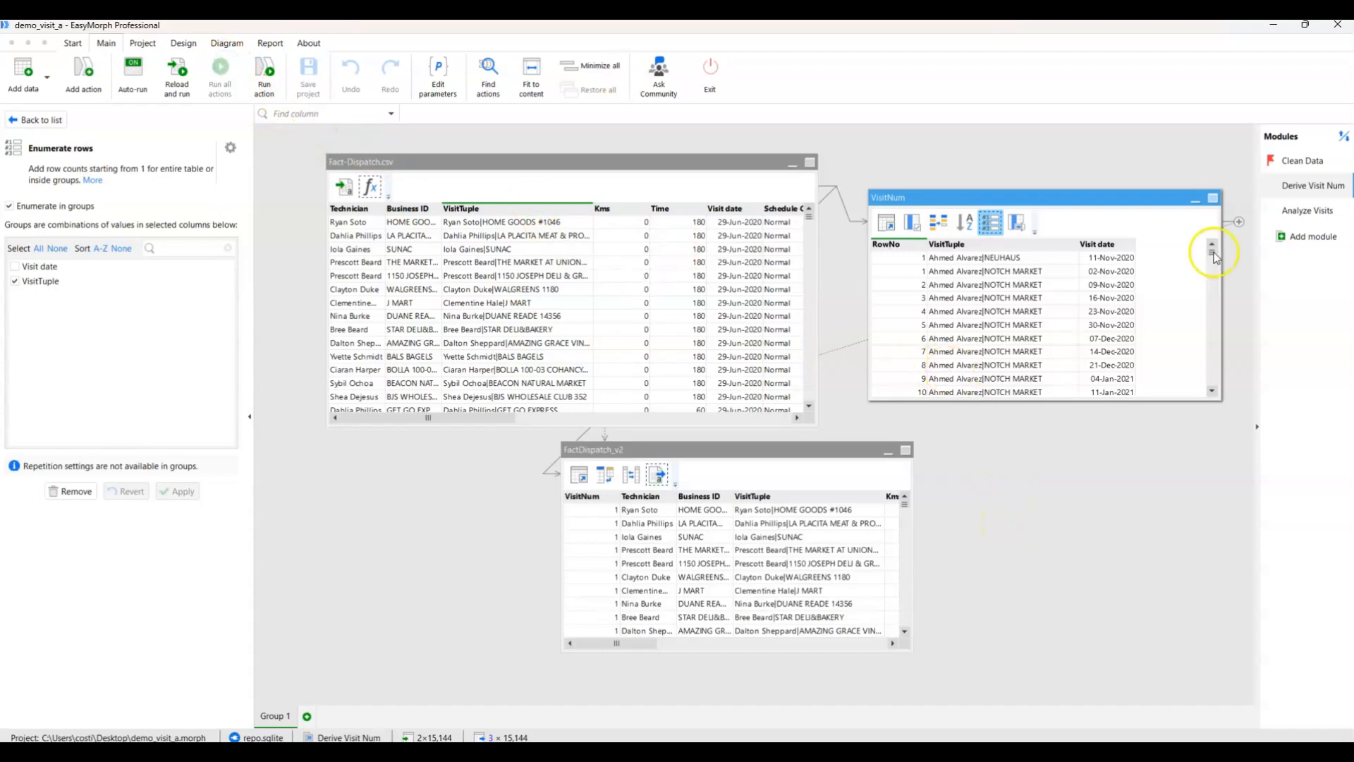
left_click(1274, 28)
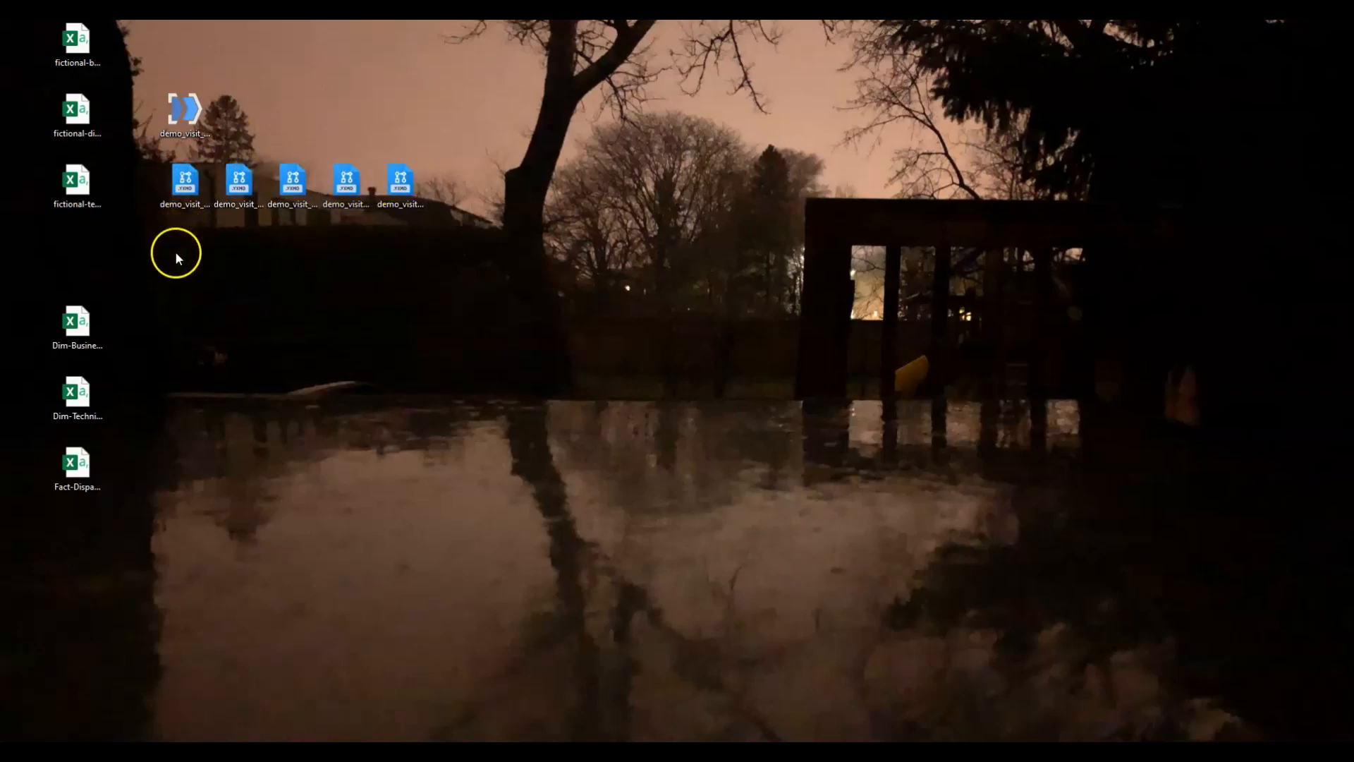
Open demo_visit_clean_dispatch.yxmd in Alteryx Designer and dismiss the AMP engine notice and the Start Here window.
right_click(185, 180)
left_click(227, 221)
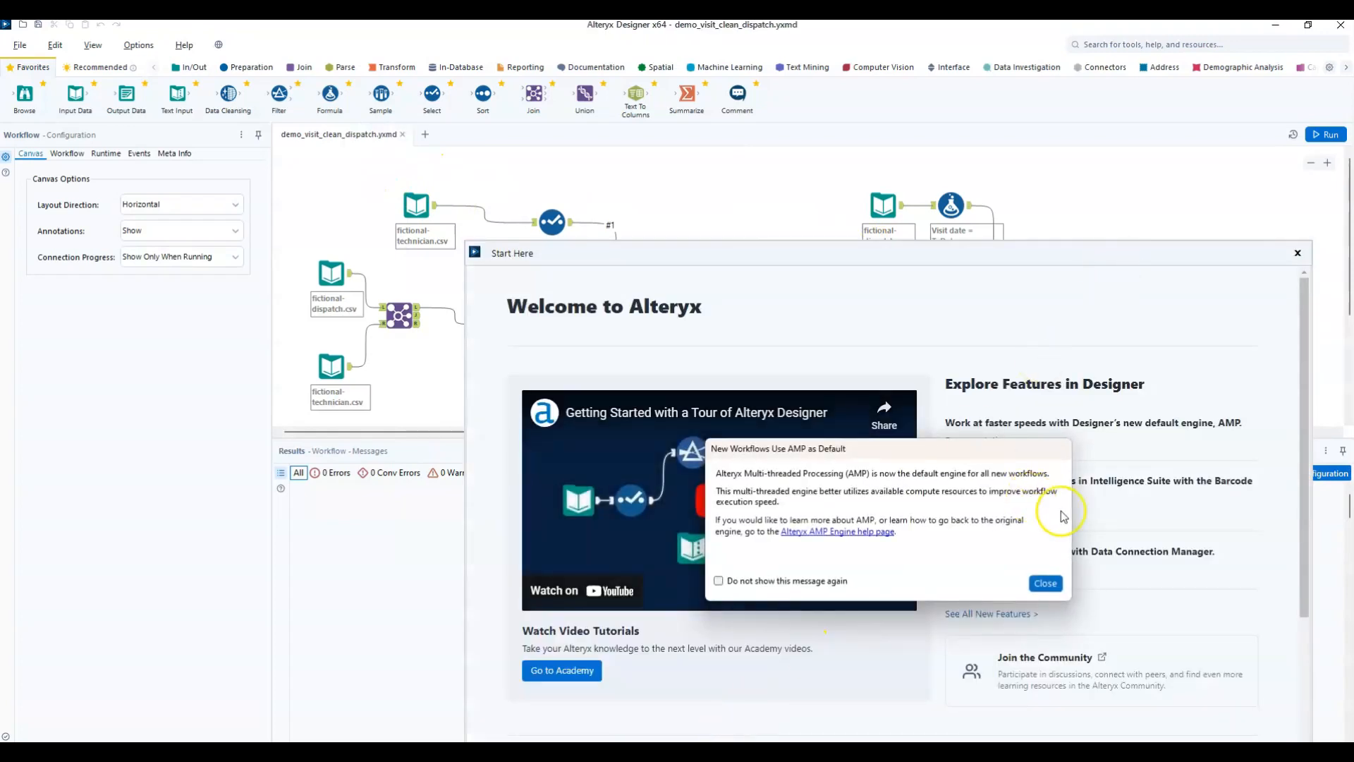
left_click(1046, 583)
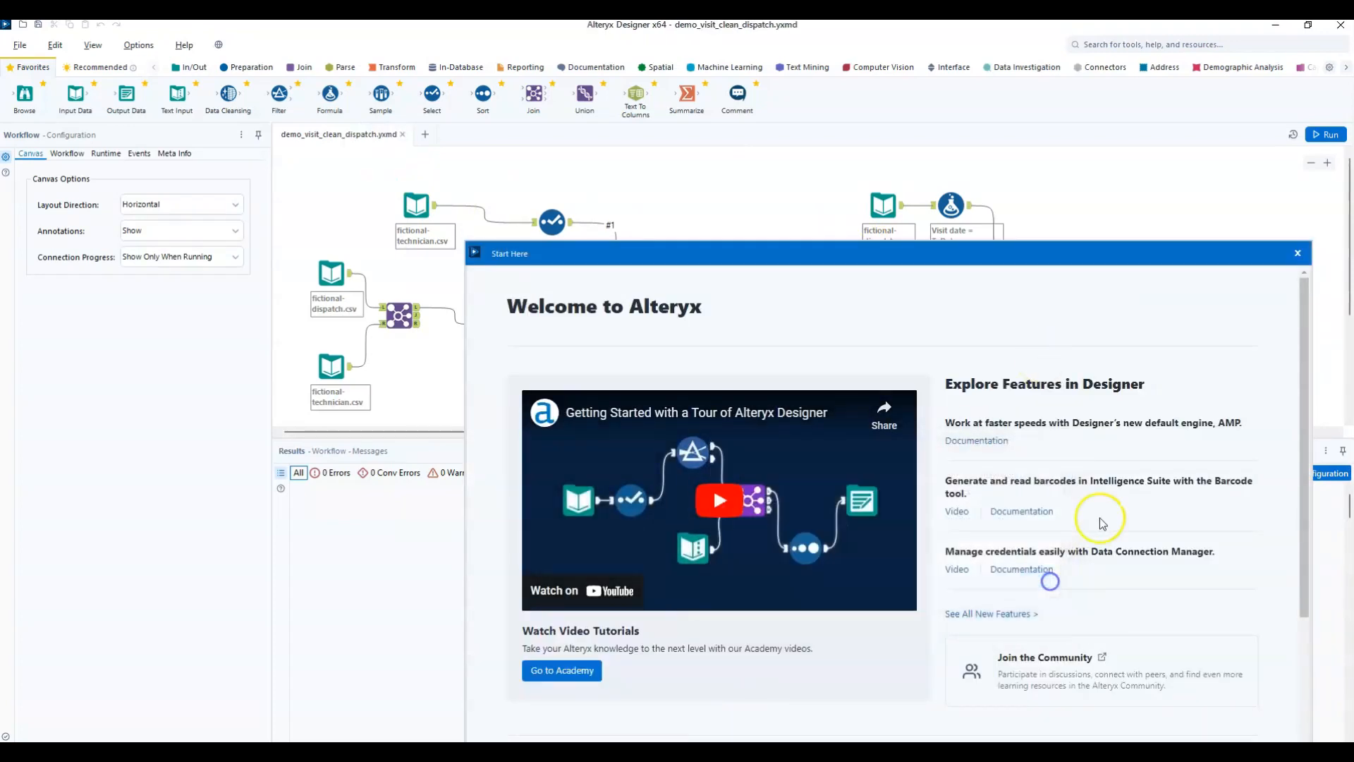
left_click(1297, 255)
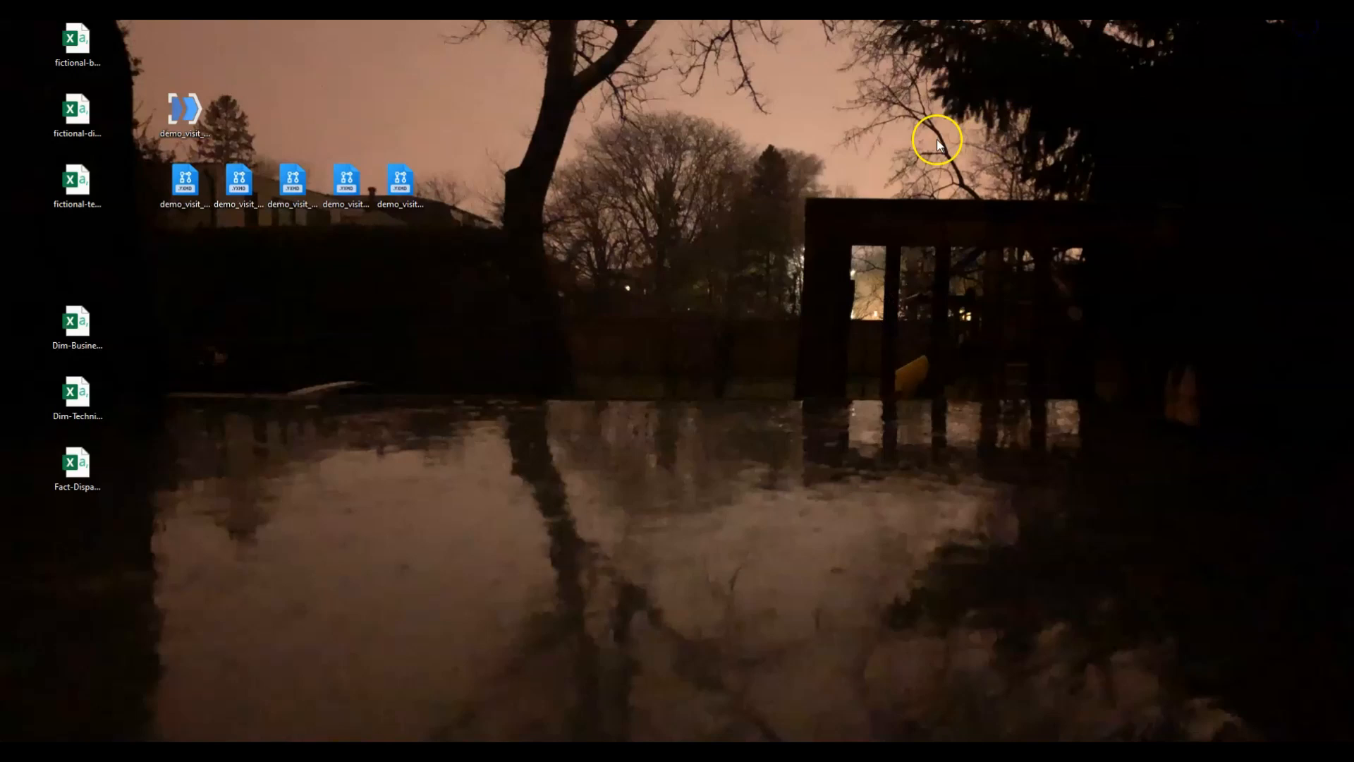
Open the clean_technician, clean_business, derive_visitnum and analyze_visits workflows from the desktop in Alteryx Designer and maximize its window.
left_click_drag(0, 127, 1037, 200)
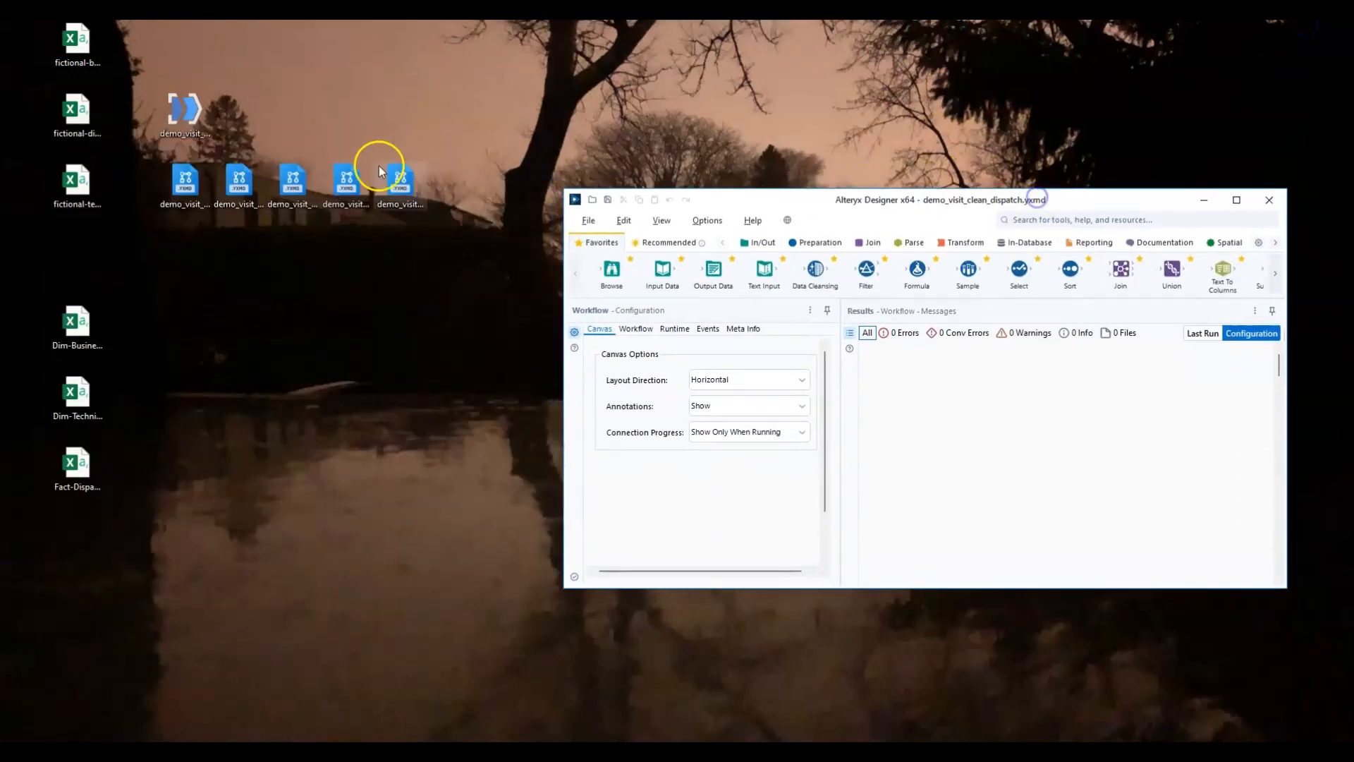
right_click(238, 183)
left_click(296, 221)
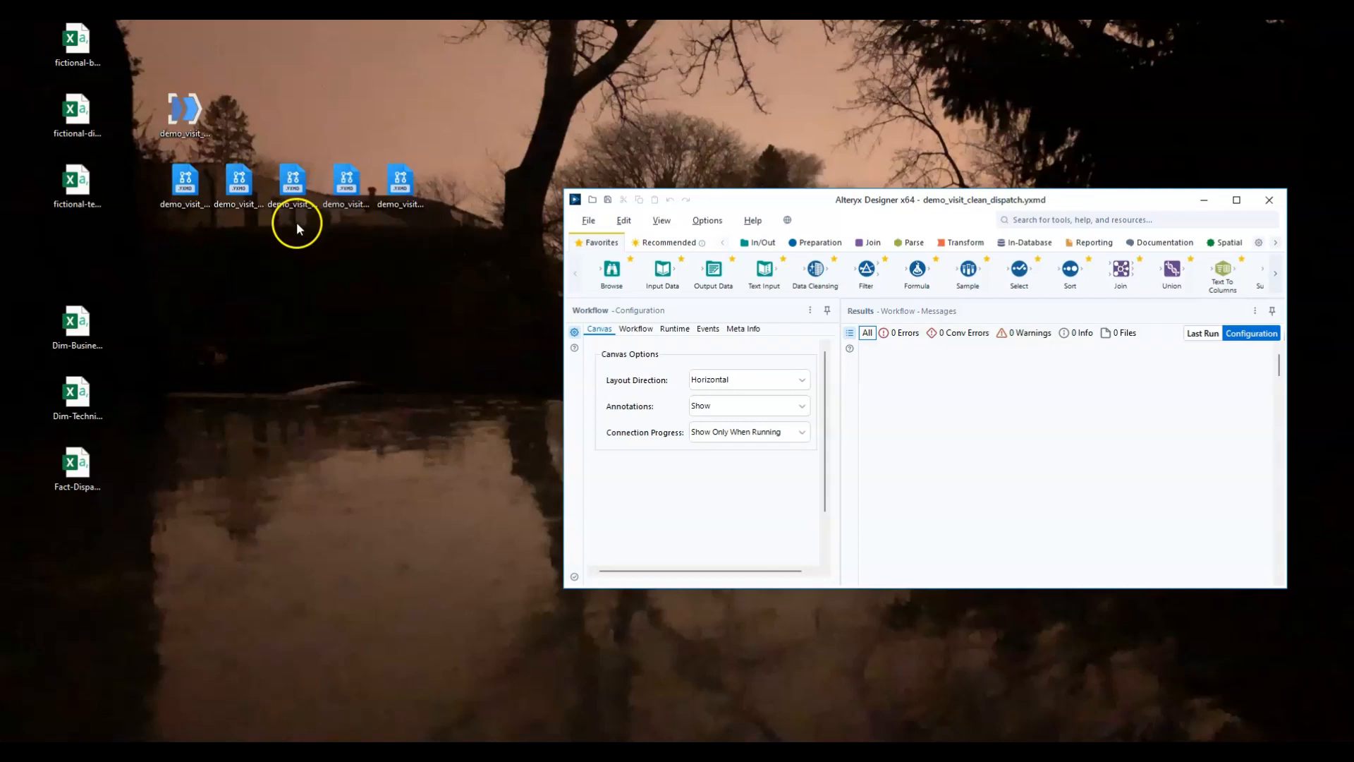
right_click(300, 182)
left_click(339, 220)
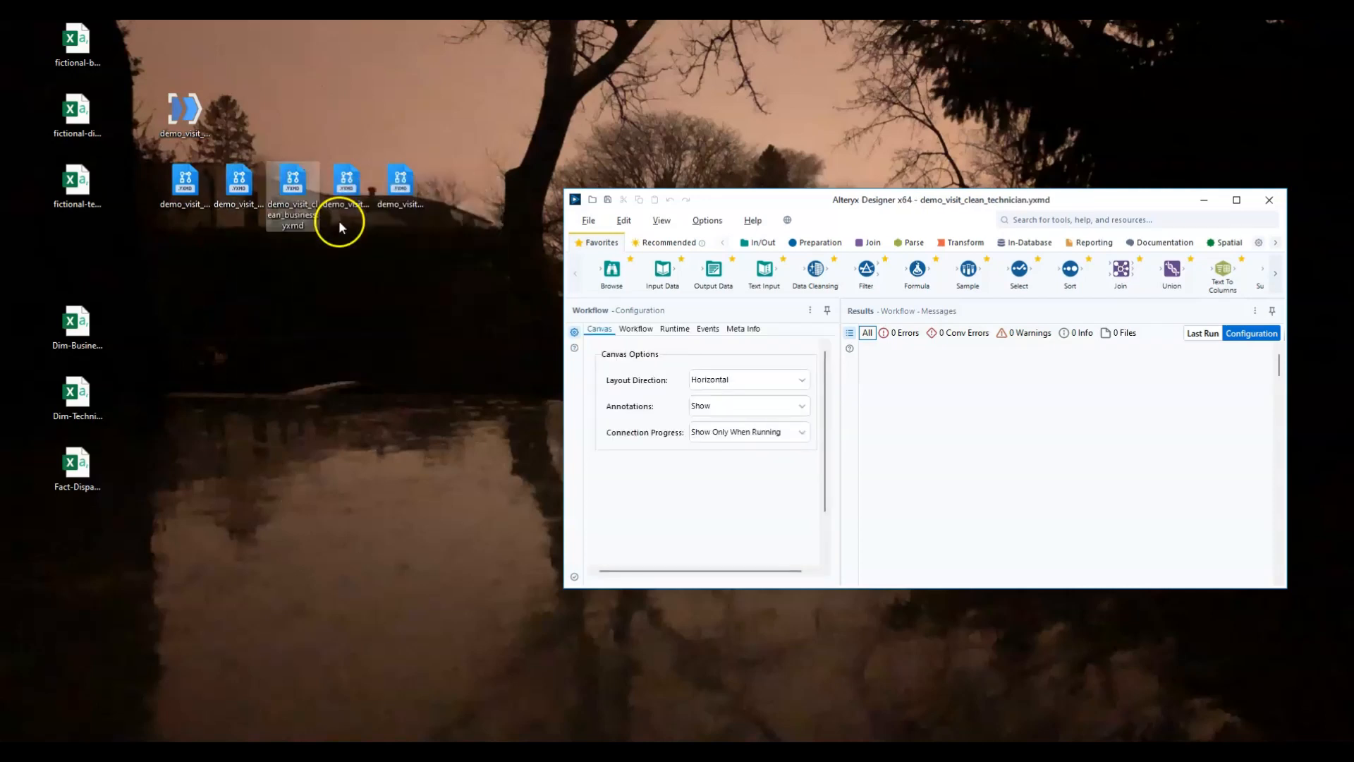
right_click(348, 182)
left_click(407, 229)
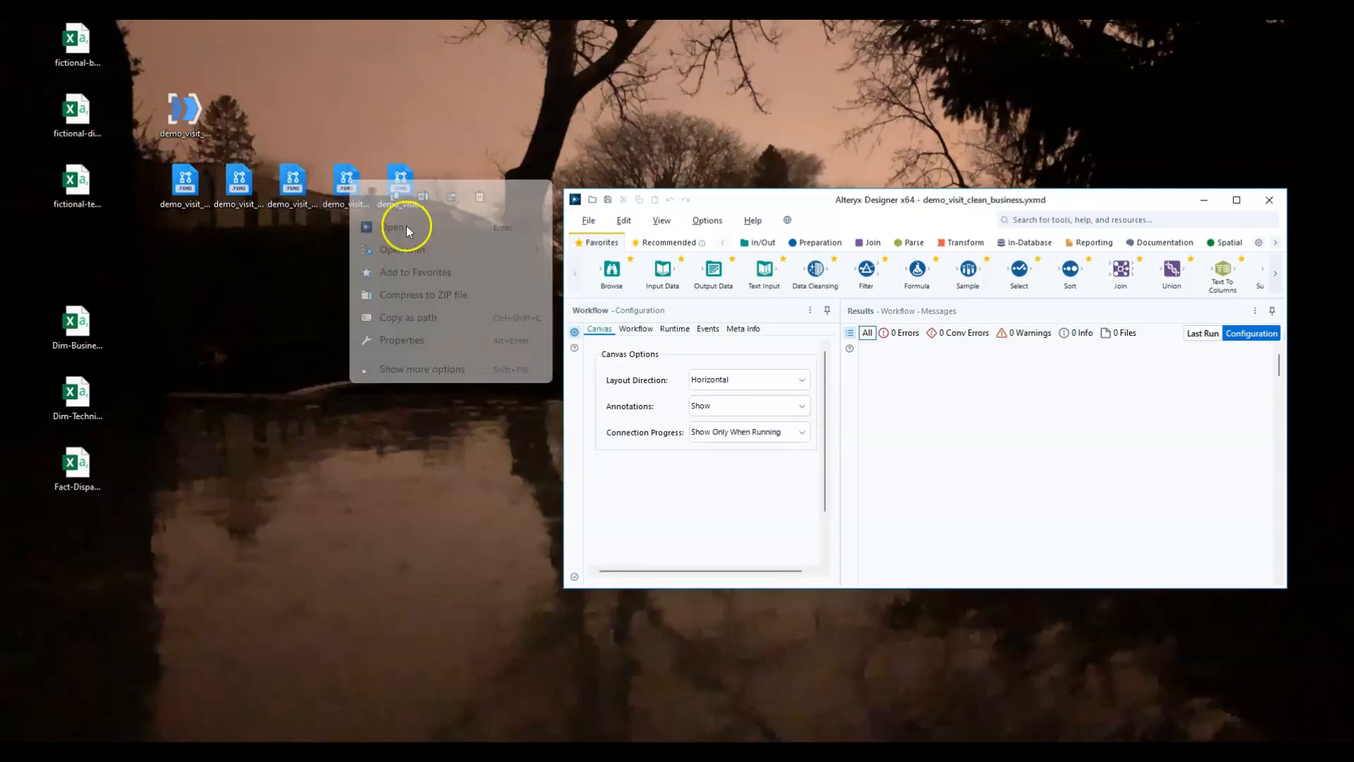
left_click(400, 182)
right_click(399, 182)
left_click(461, 224)
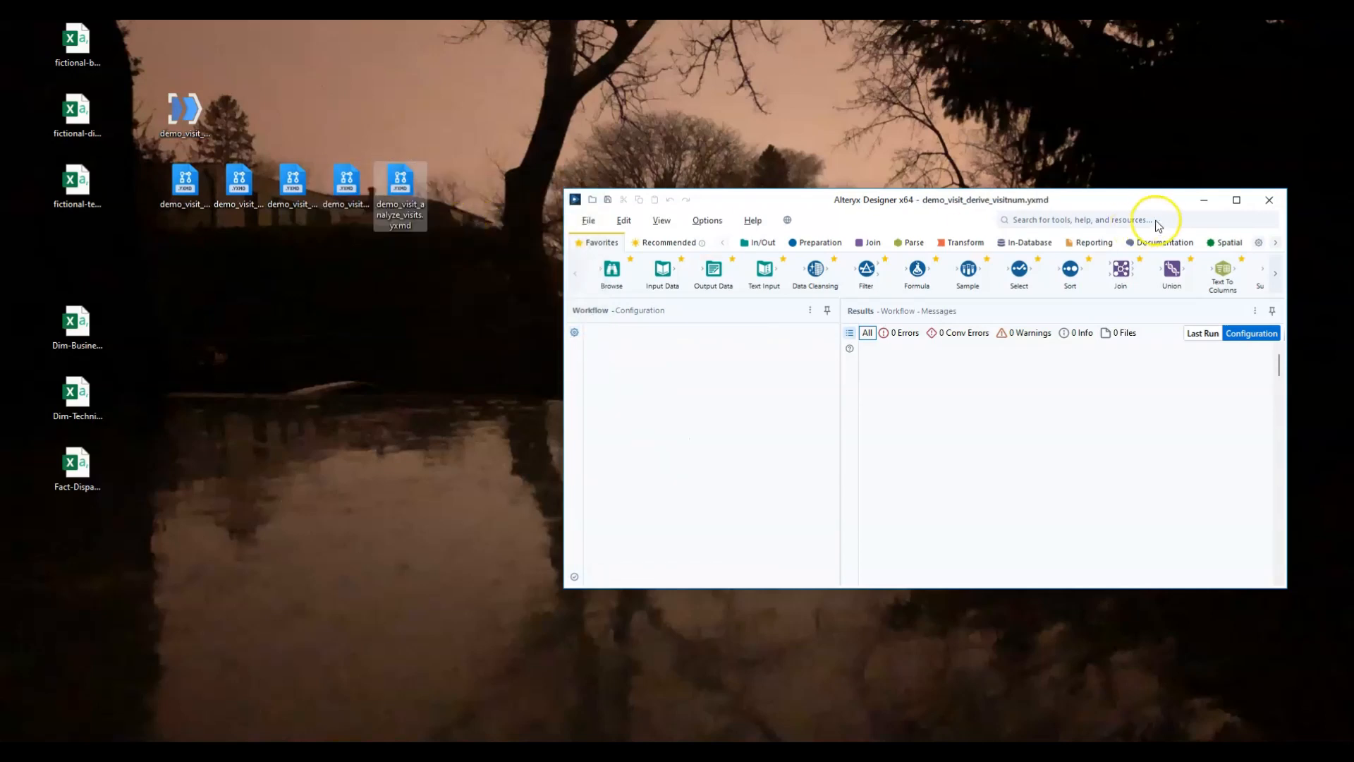
left_click(1237, 202)
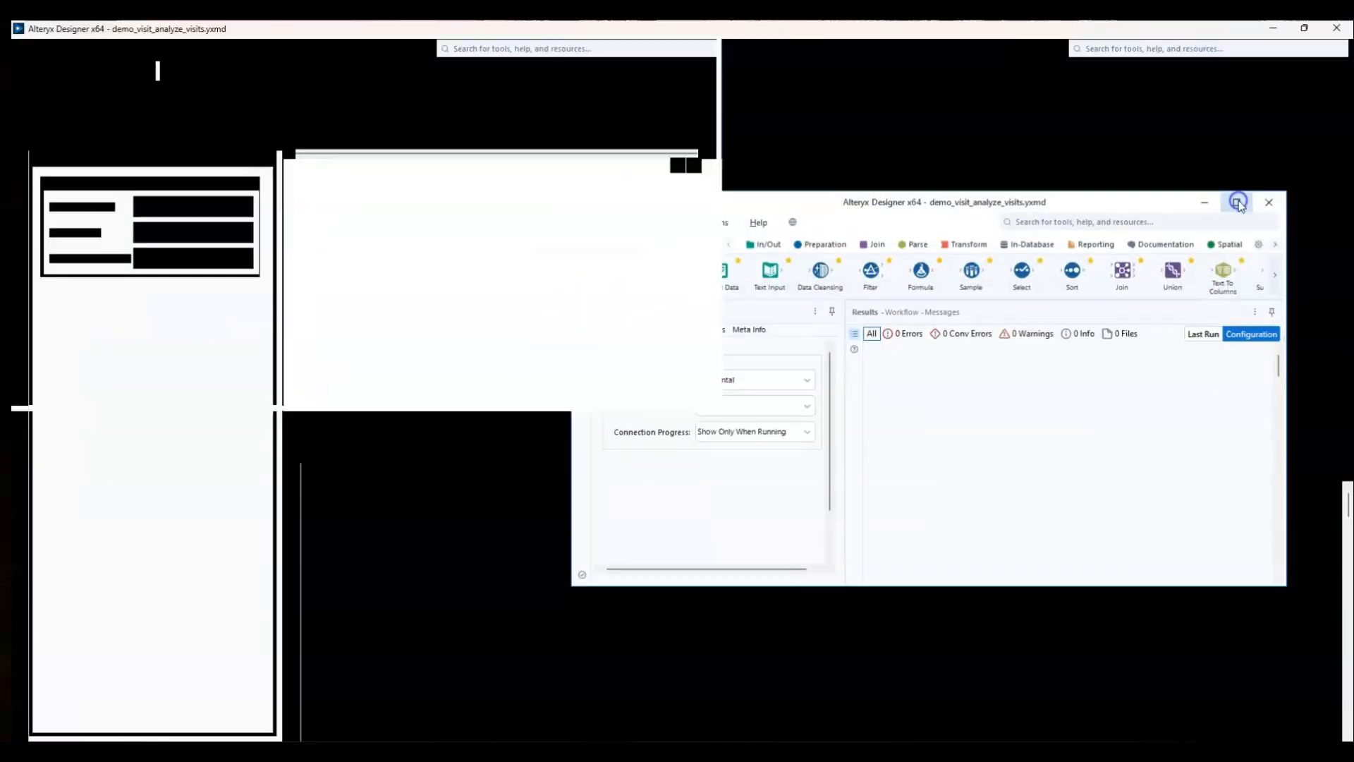
Look through the open clean dispatch, clean technician, clean business, derive visitnum and analyze visits workflows.
left_click(348, 134)
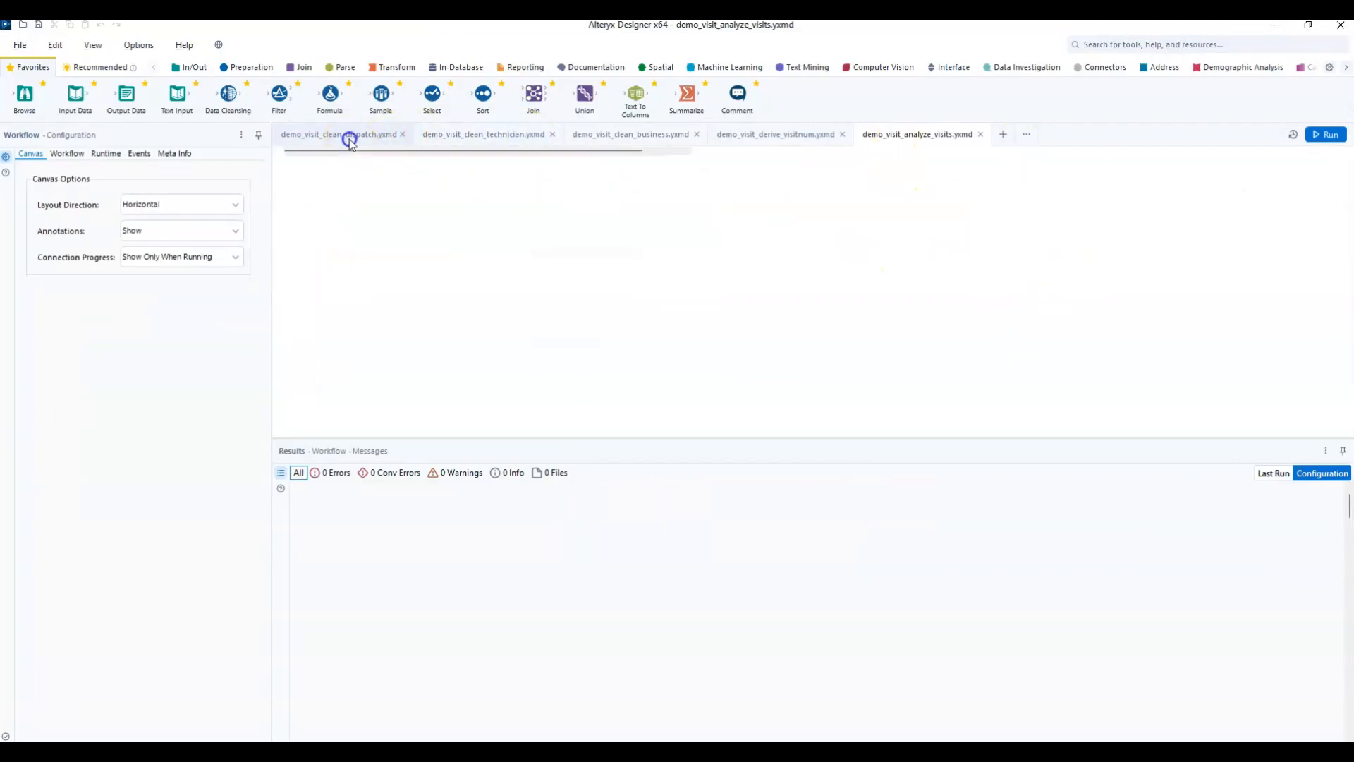
left_click(462, 135)
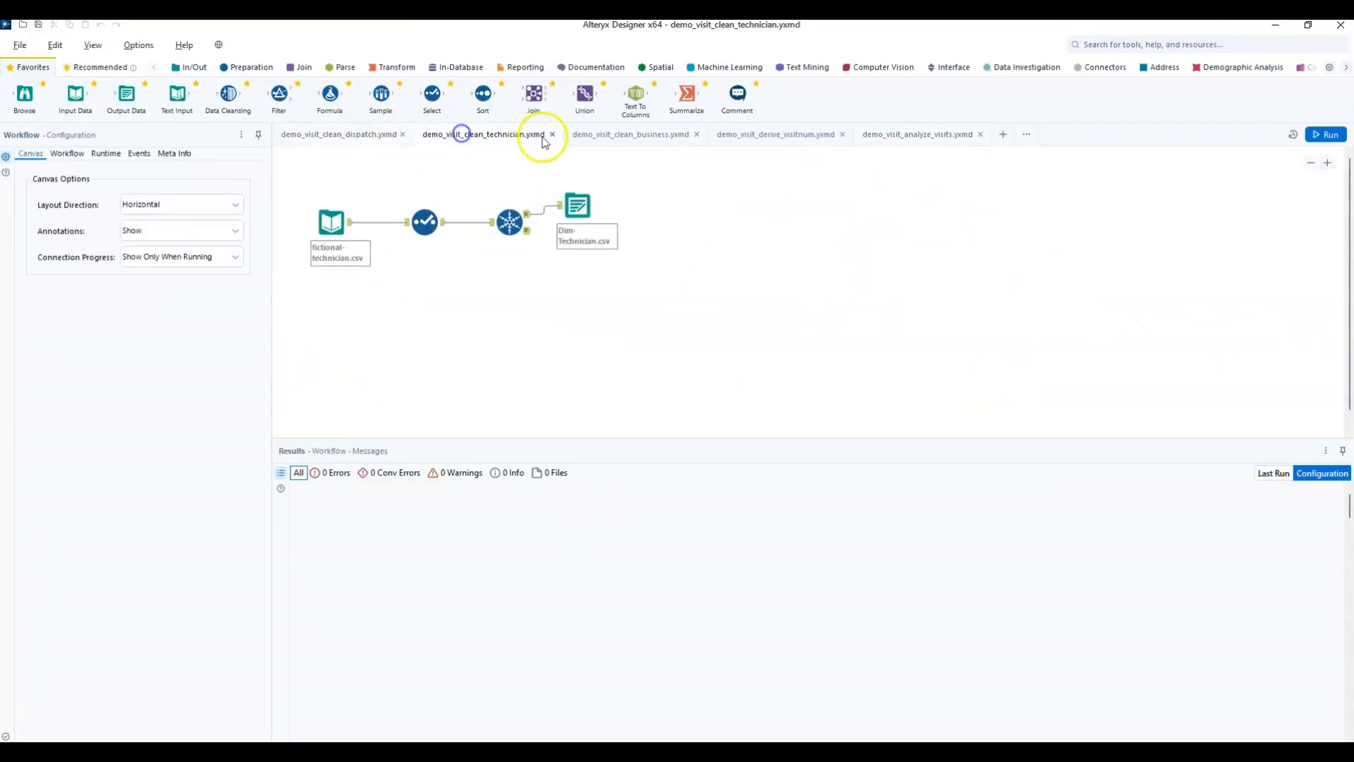
left_click(668, 134)
left_click(778, 137)
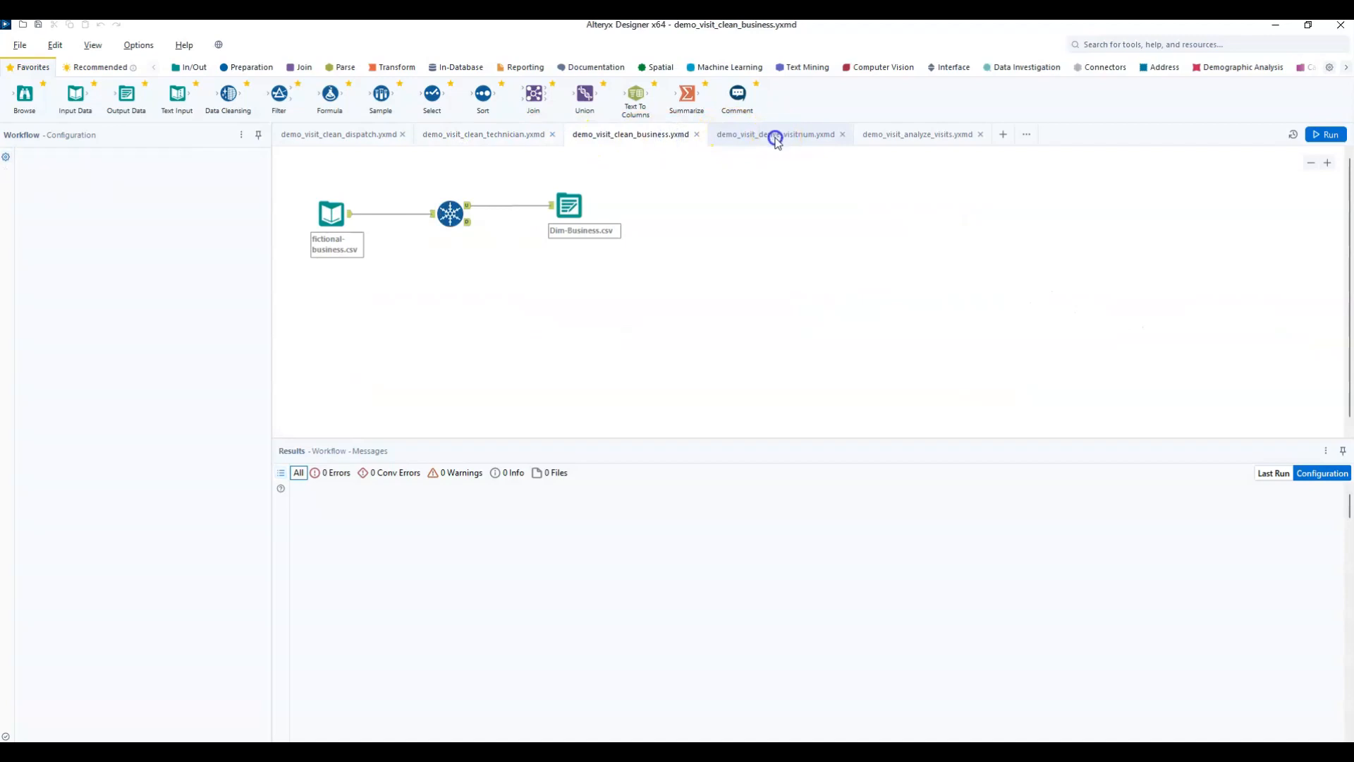
left_click(908, 137)
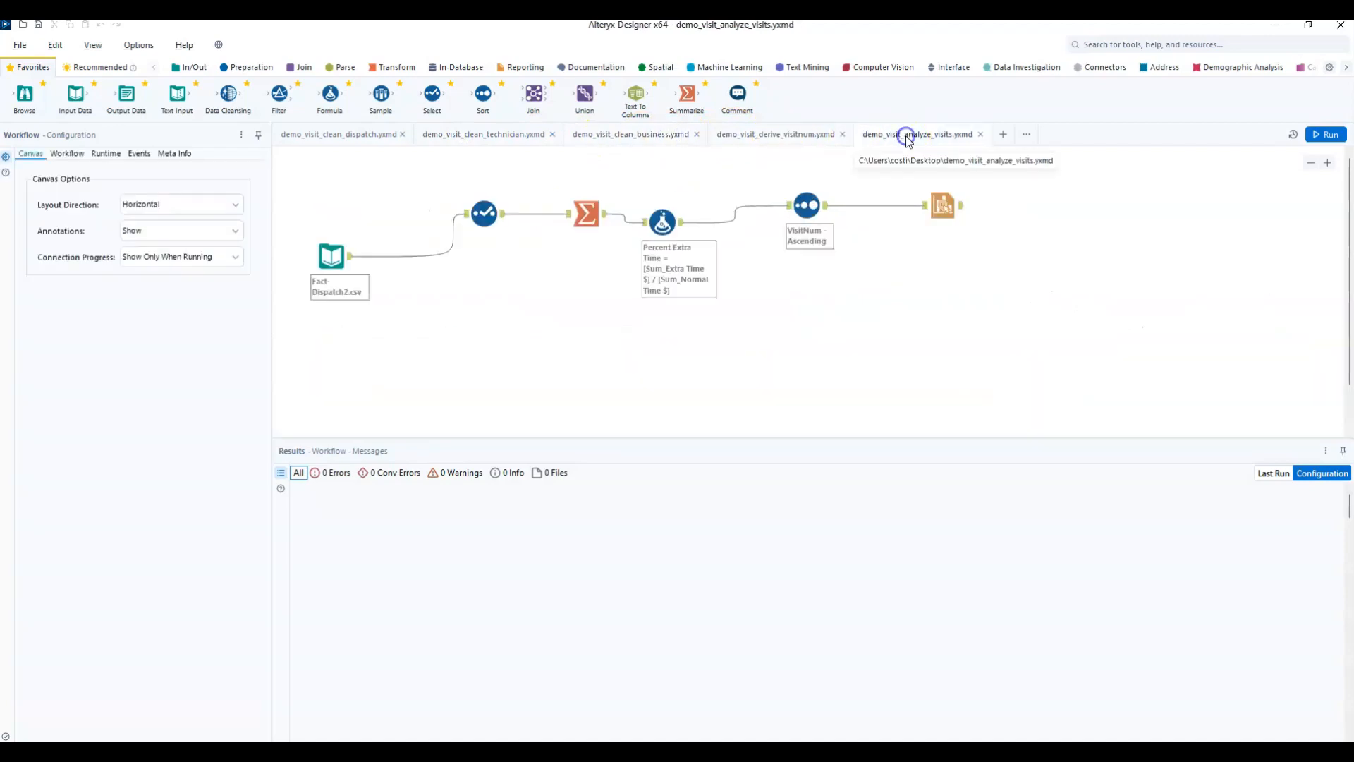
Examine the clean dispatch workflow's technician and dispatch inputs, its Select, Unique and Sort tools, and the Visit date formula.
left_click(351, 138)
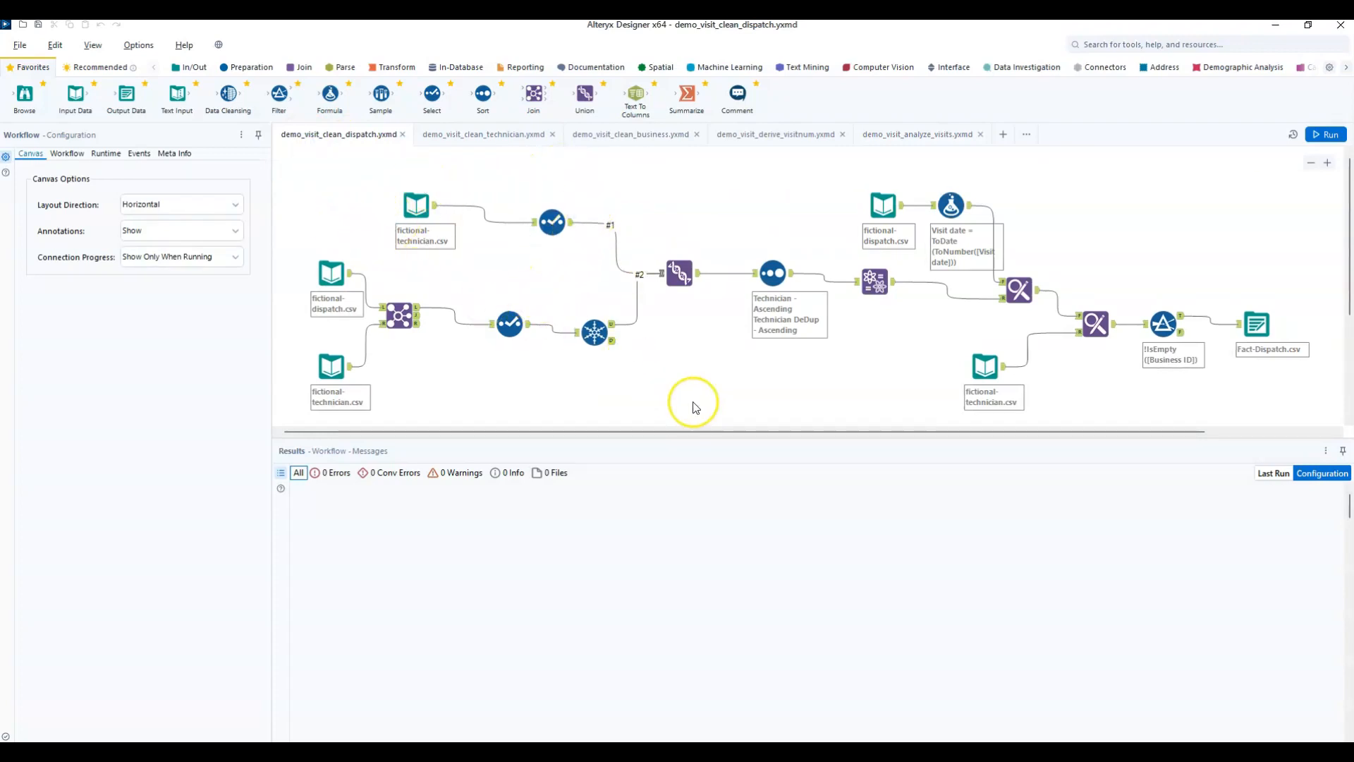
left_click(674, 265)
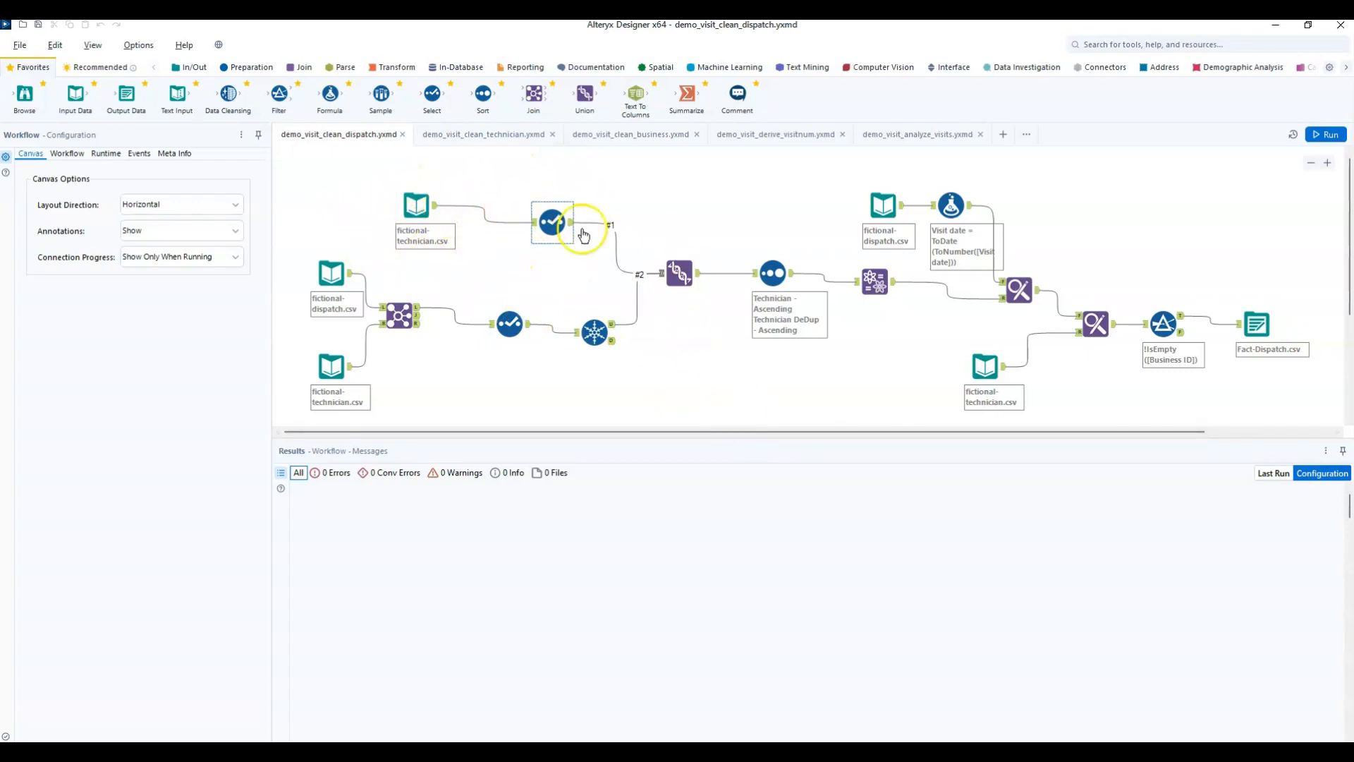
left_click(417, 205)
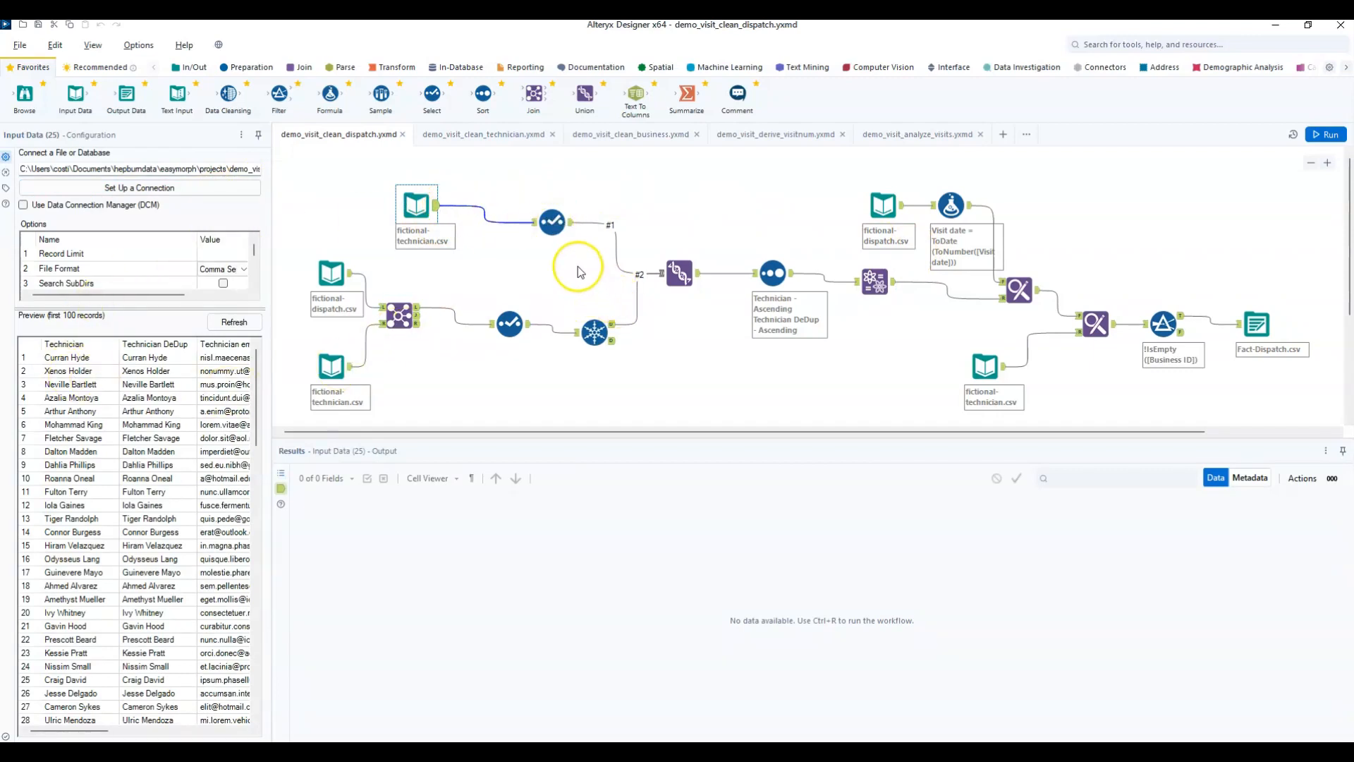
left_click(552, 224)
left_click(594, 331)
left_click(772, 273)
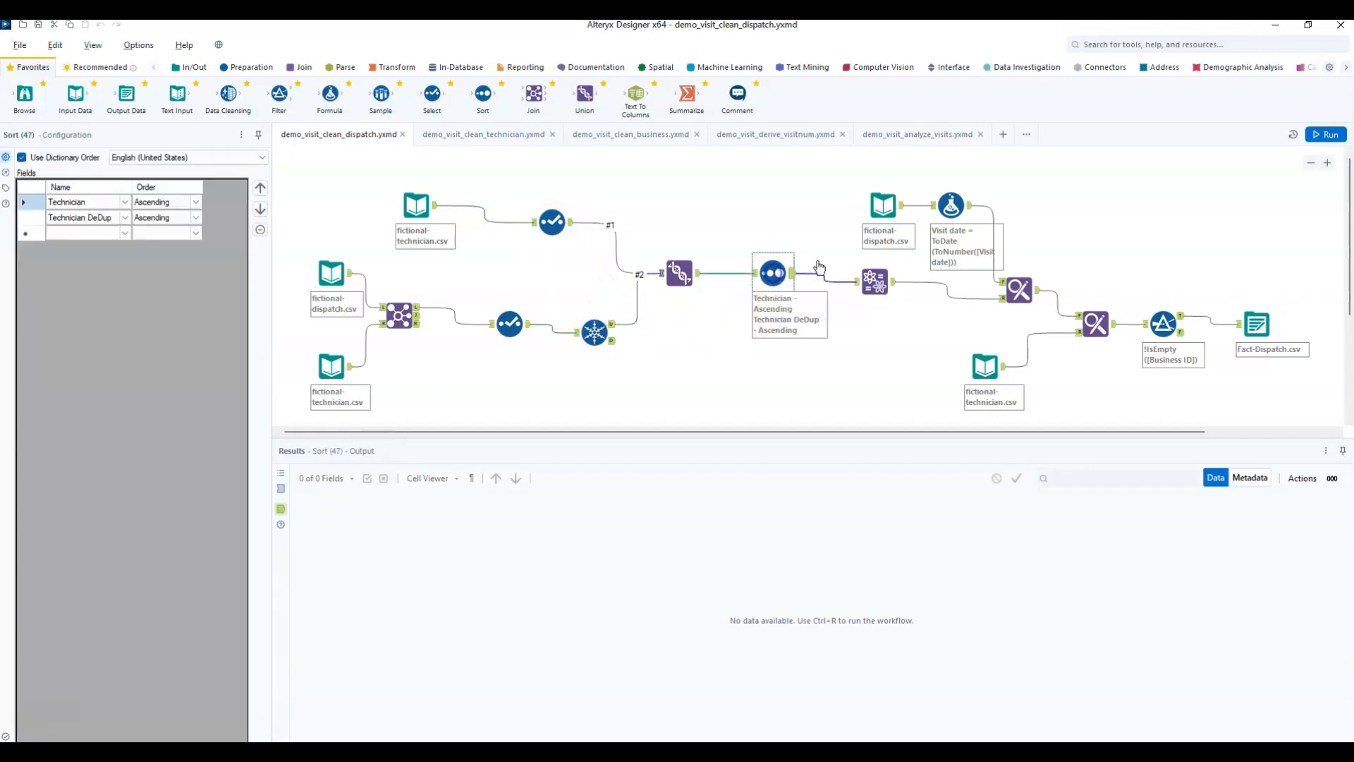
left_click(886, 200)
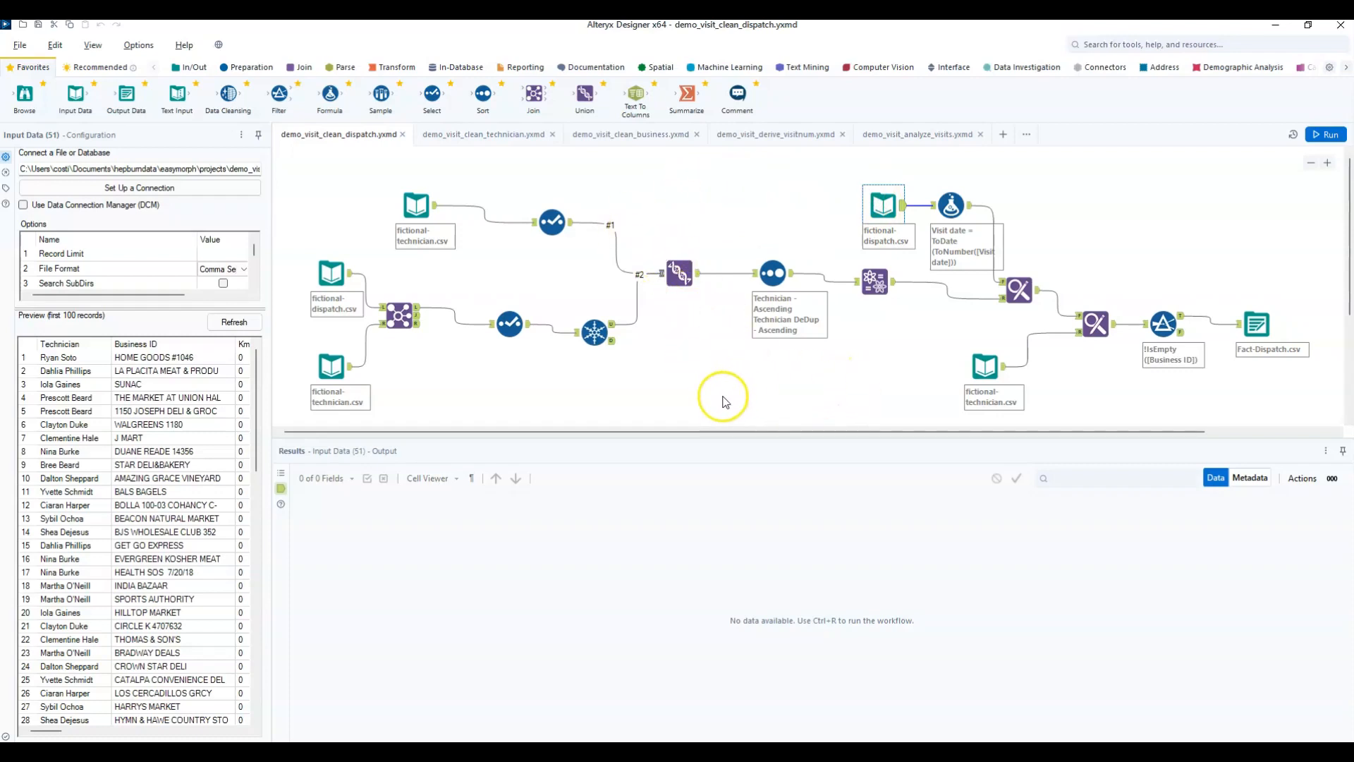
left_click(950, 208)
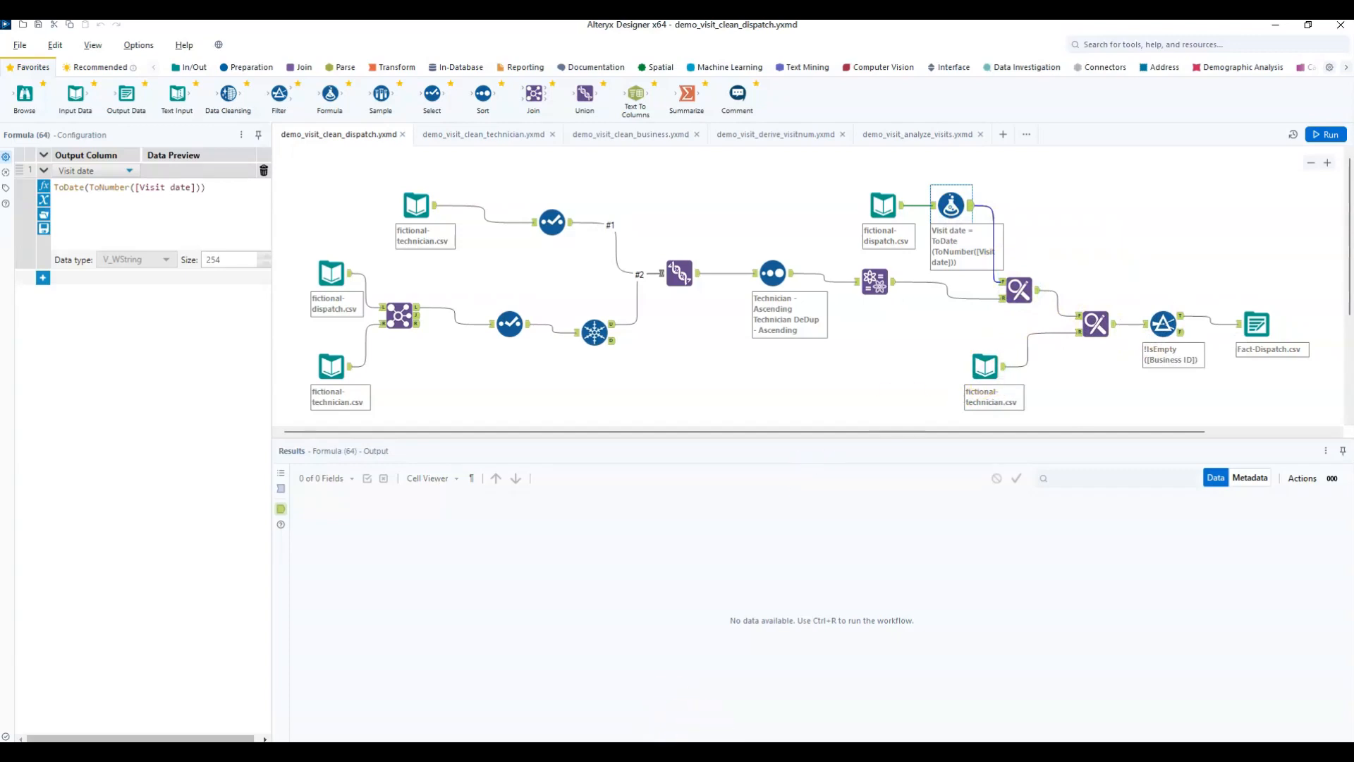
Switch to EasyMorph's Clean Data module and minimize the Fact-Dispatch, fictional-business.csv, fictional-technician.csv and Dim-Technician tables.
left_click(808, 751)
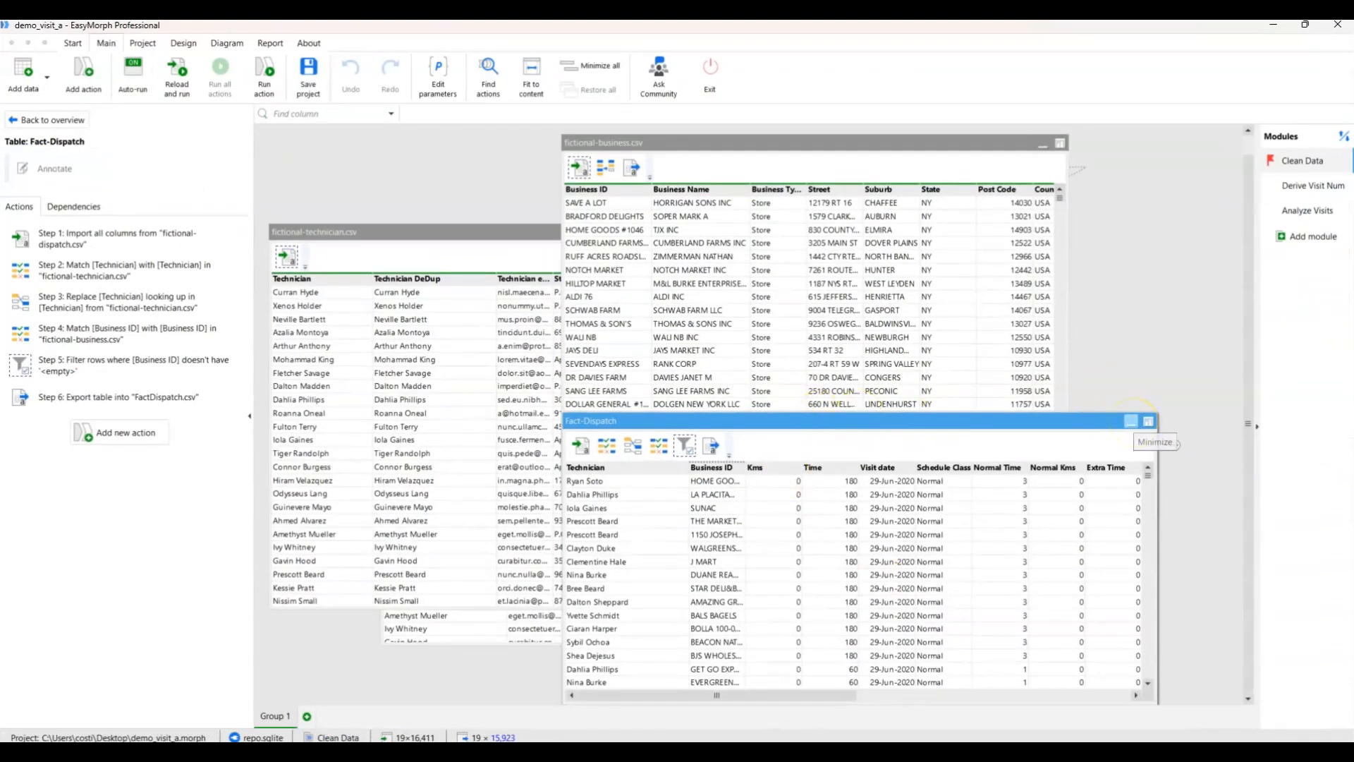
left_click(1133, 422)
left_click(1042, 163)
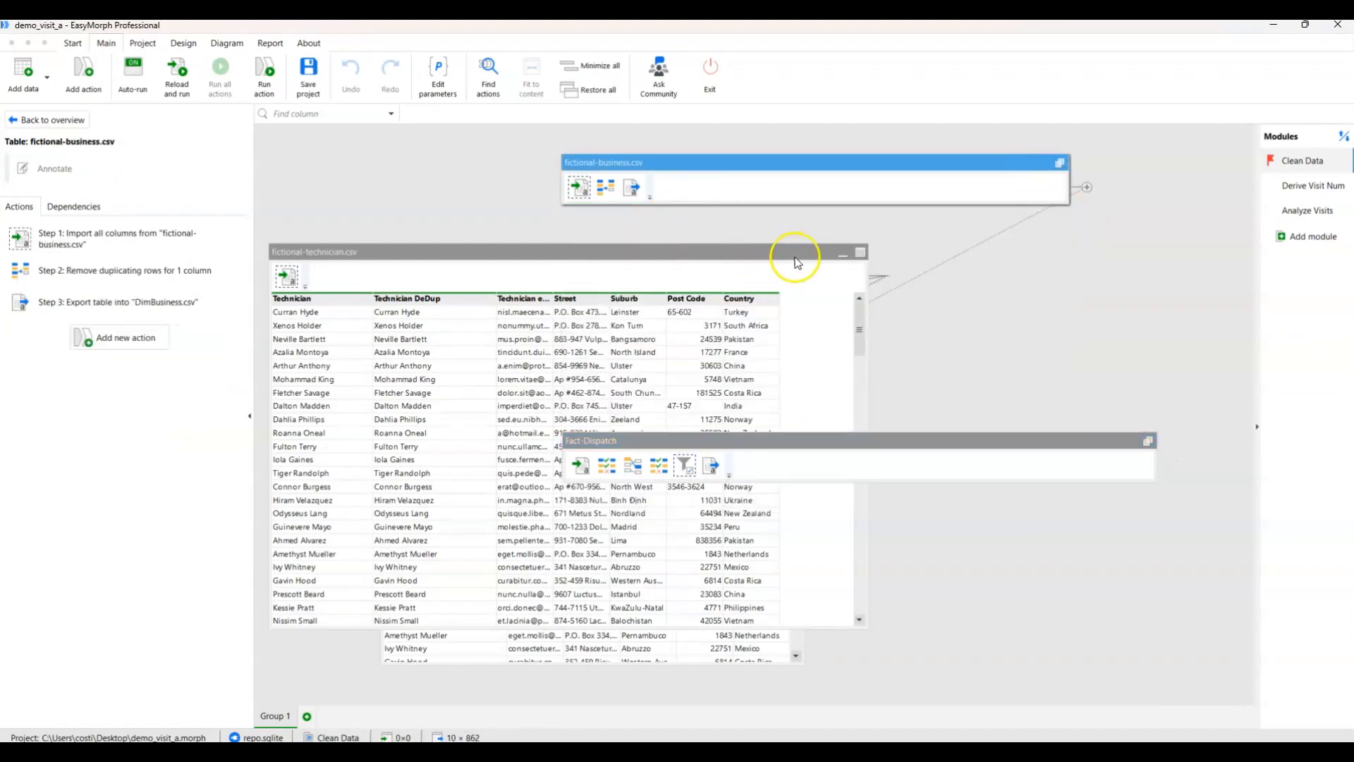
left_click(842, 253)
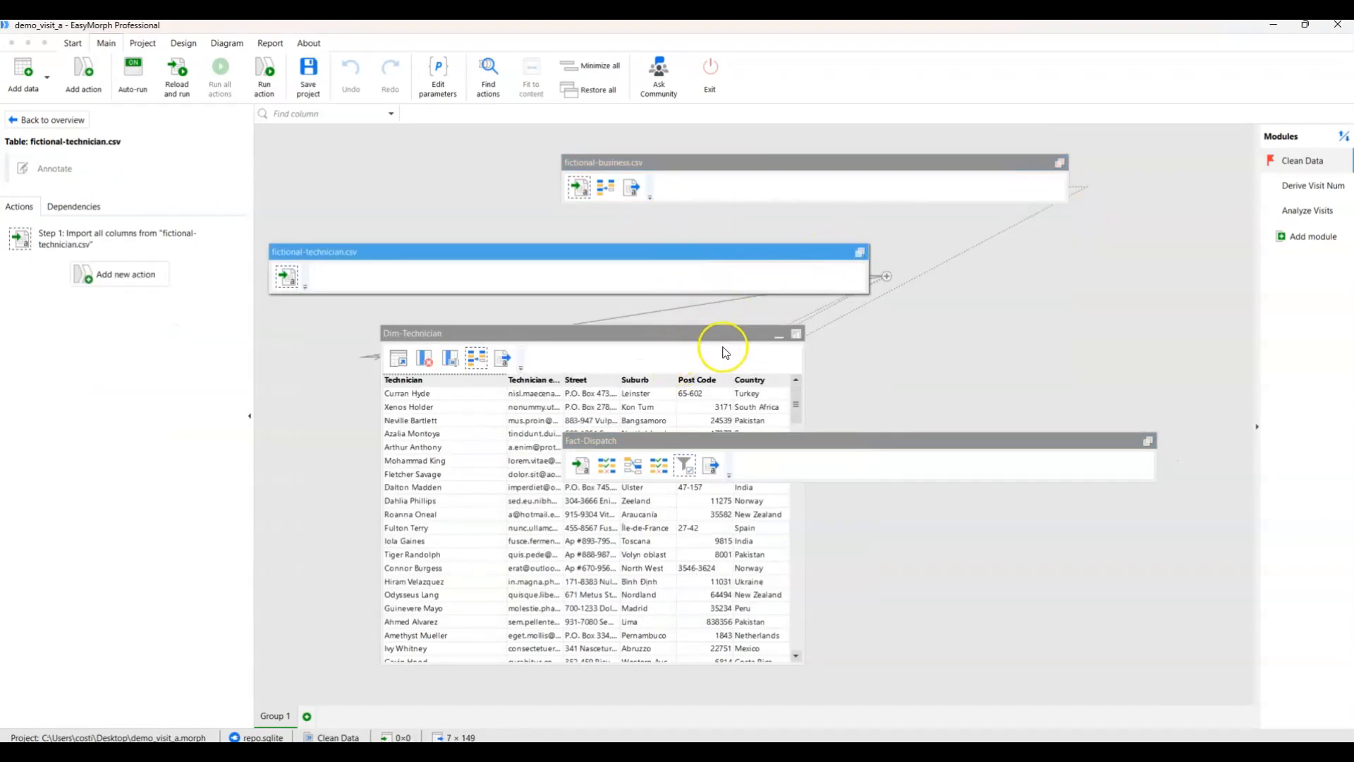
left_click(778, 334)
Review the import, match, lookup and filter actions of the Fact-Dispatch table, and return to Alteryx Designer.
left_click(588, 468)
left_click(606, 467)
left_click(633, 467)
left_click(658, 467)
left_click(684, 466)
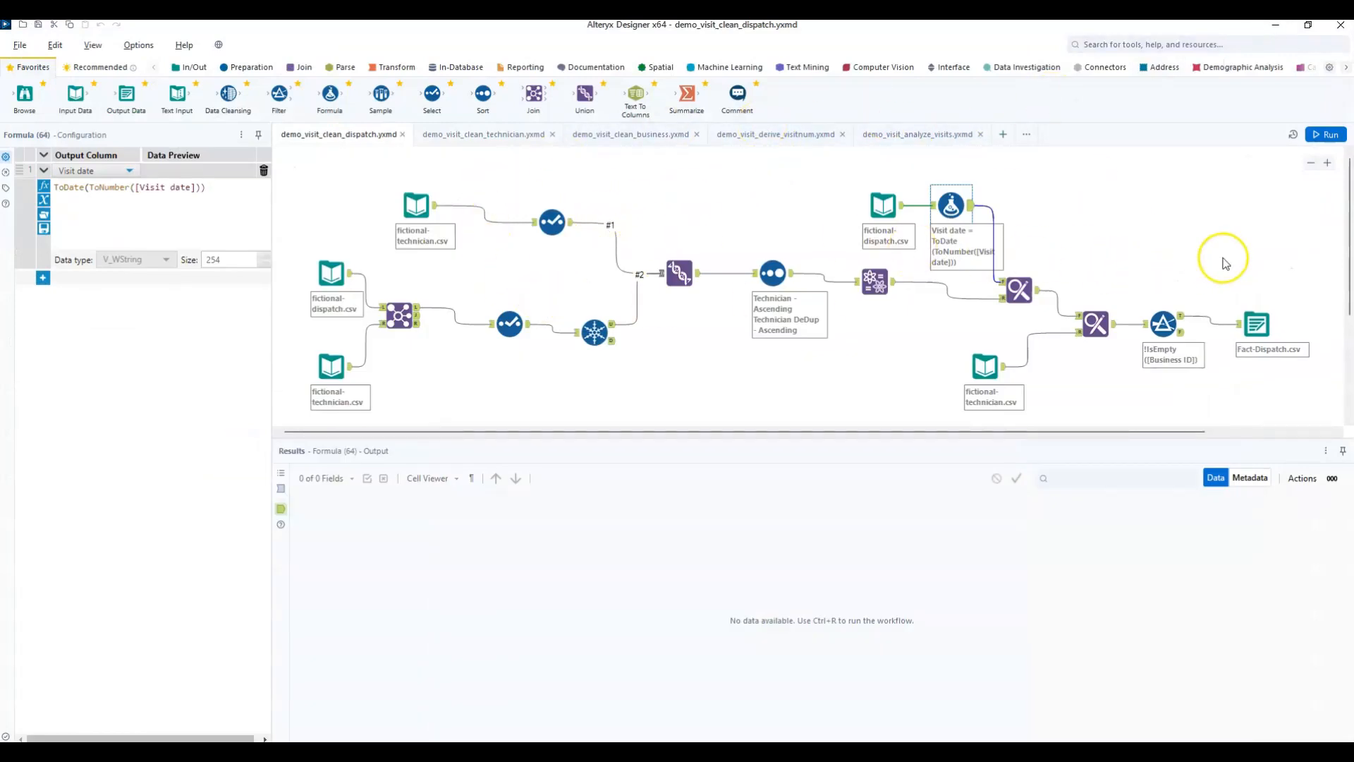
Run the demo_visit_clean_dispatch workflow.
left_click(1330, 136)
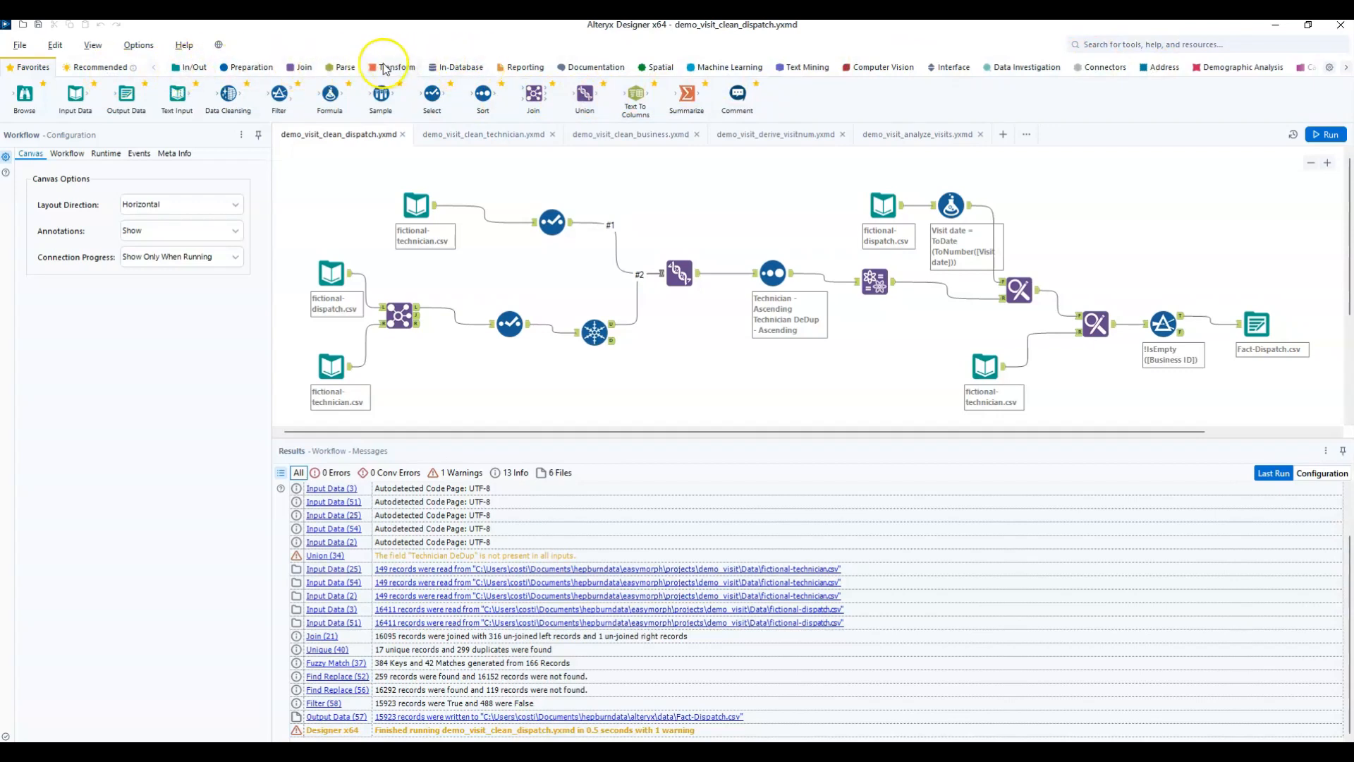
Browse the Alteryx tool categories, including Preparation, Parse, Documentation, Spatial, Machine Learning, Text Mining, Computer Vision, Data Investigation and Connectors.
left_click(251, 68)
left_click(338, 67)
left_click(590, 67)
left_click(663, 68)
left_click(713, 69)
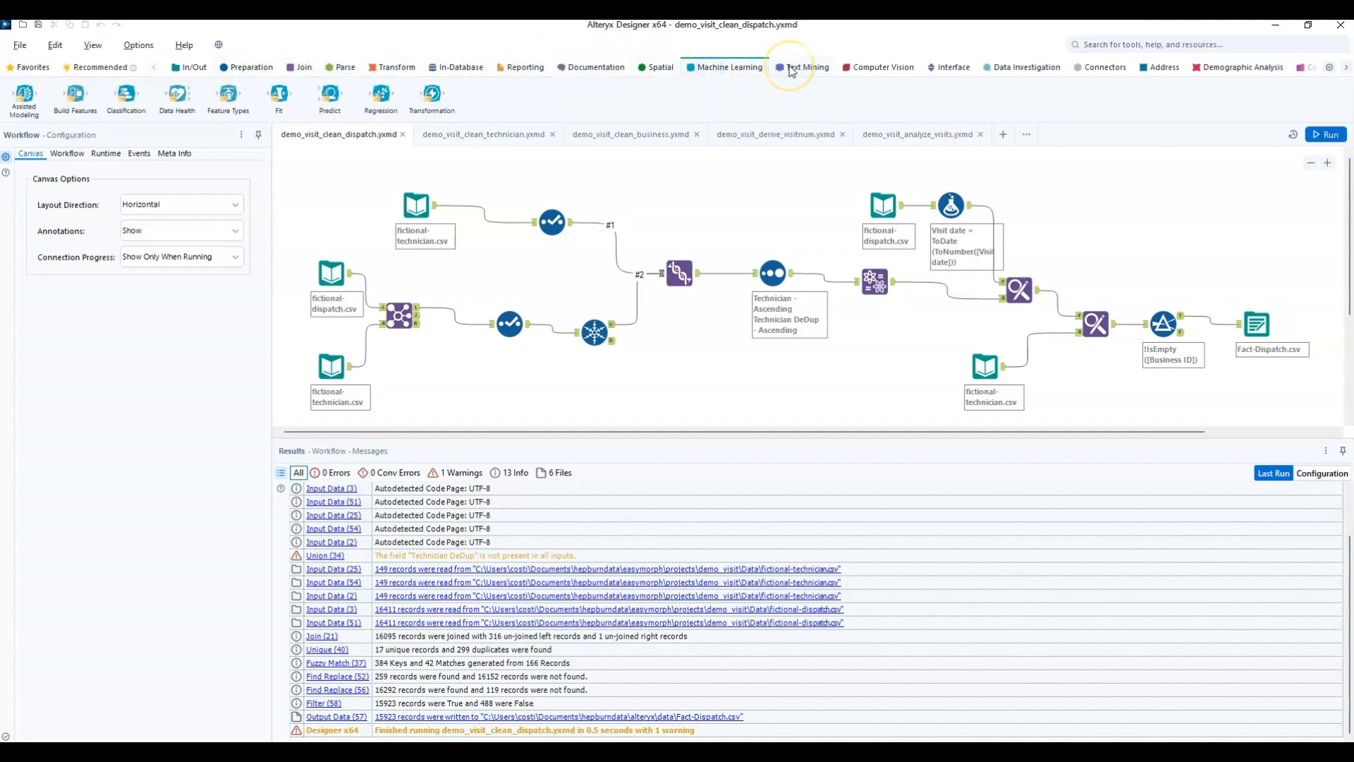
left_click(659, 67)
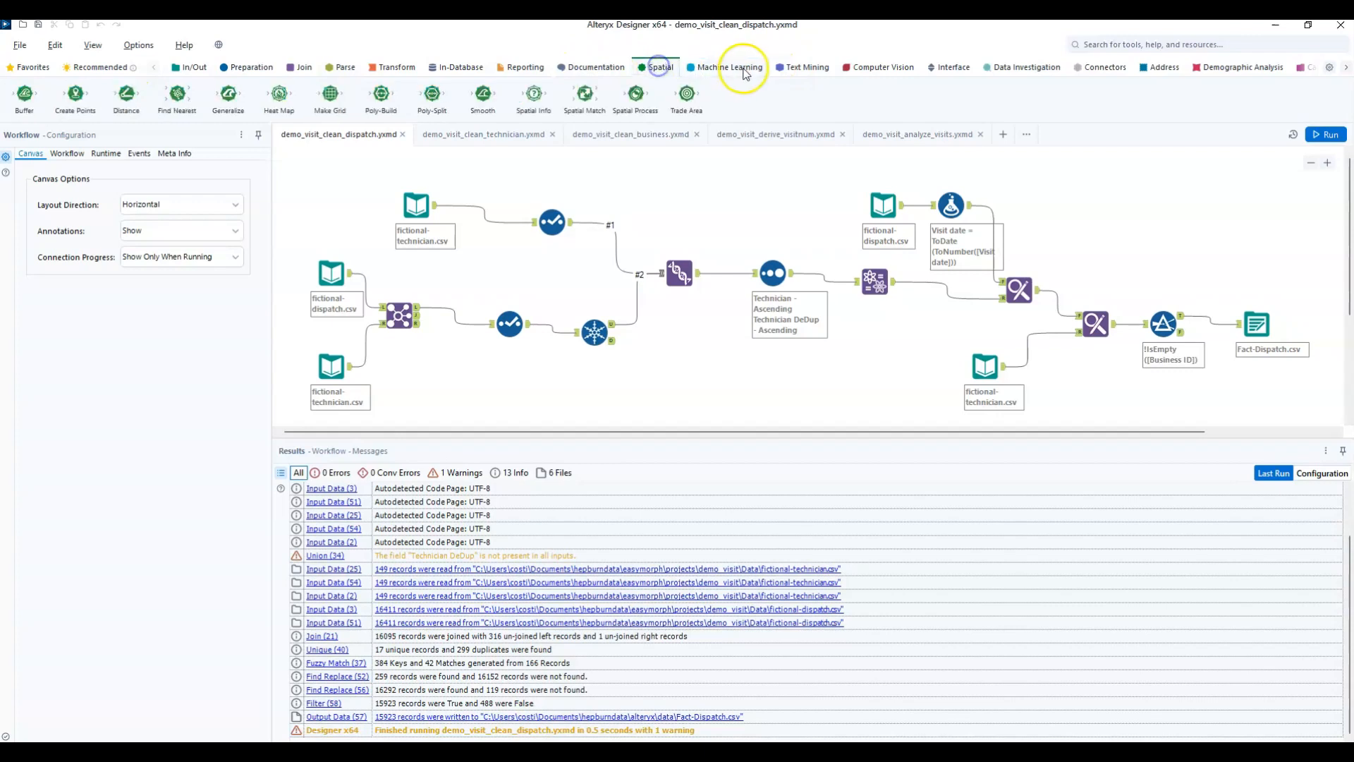
left_click(794, 69)
left_click(740, 70)
left_click(861, 70)
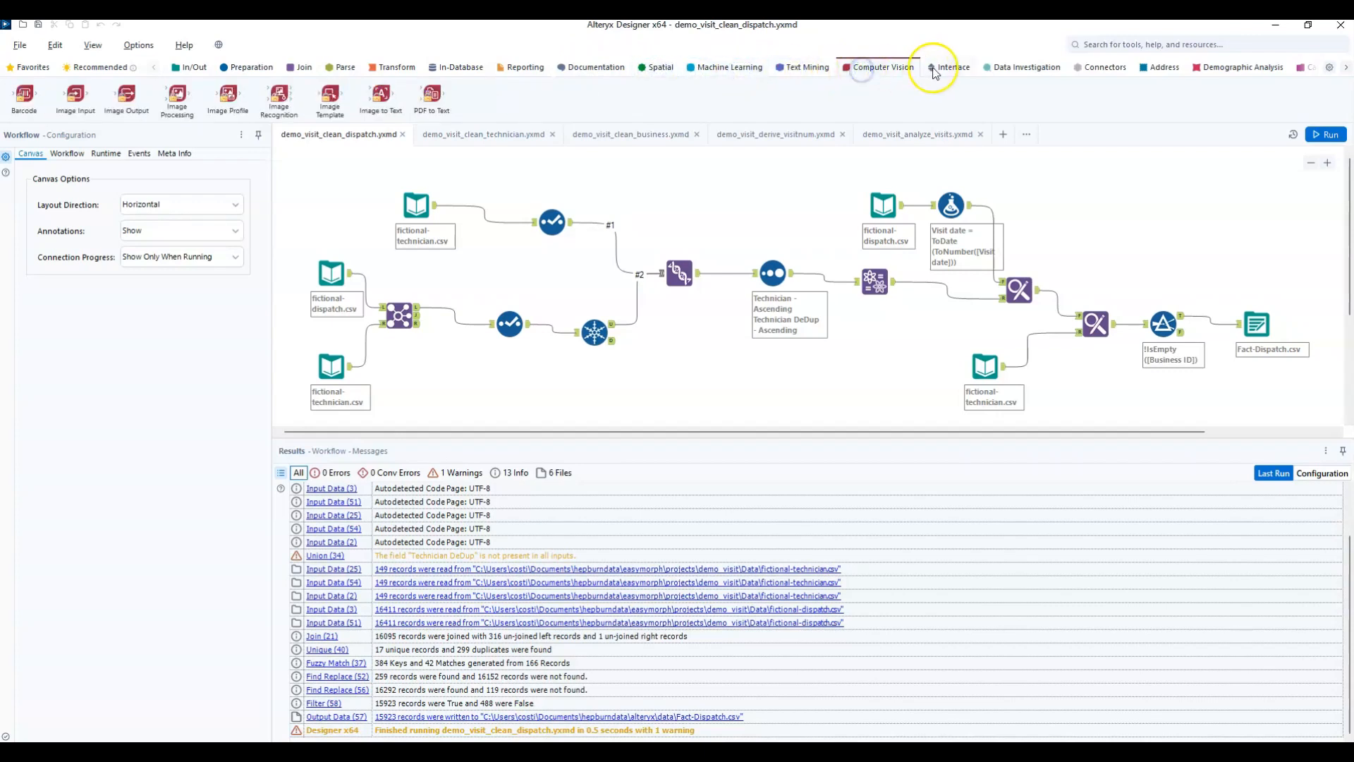
left_click(1002, 69)
left_click(1098, 68)
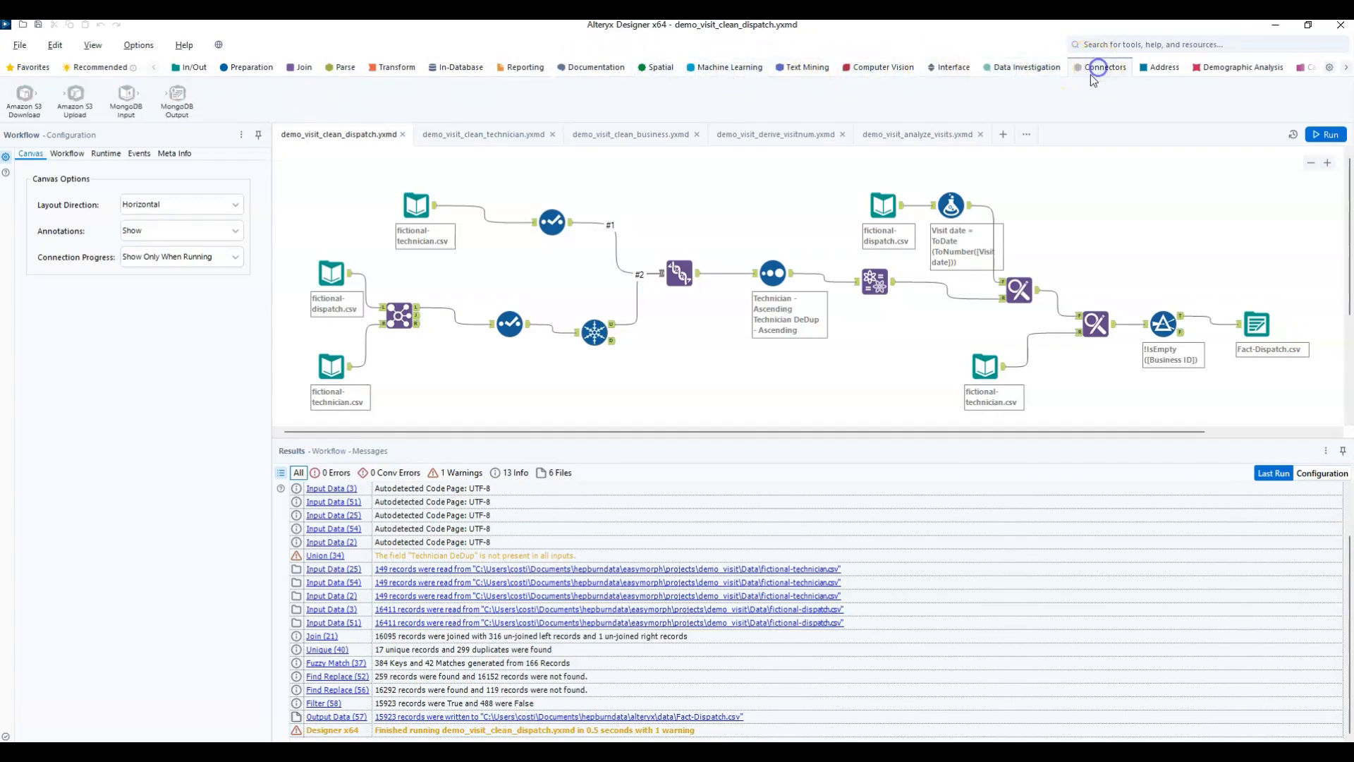
Browse the Alteryx Address, Demographic Analysis, Machine Learning and Recommended tool categories, and return to Favorites.
left_click(1160, 68)
left_click(1223, 69)
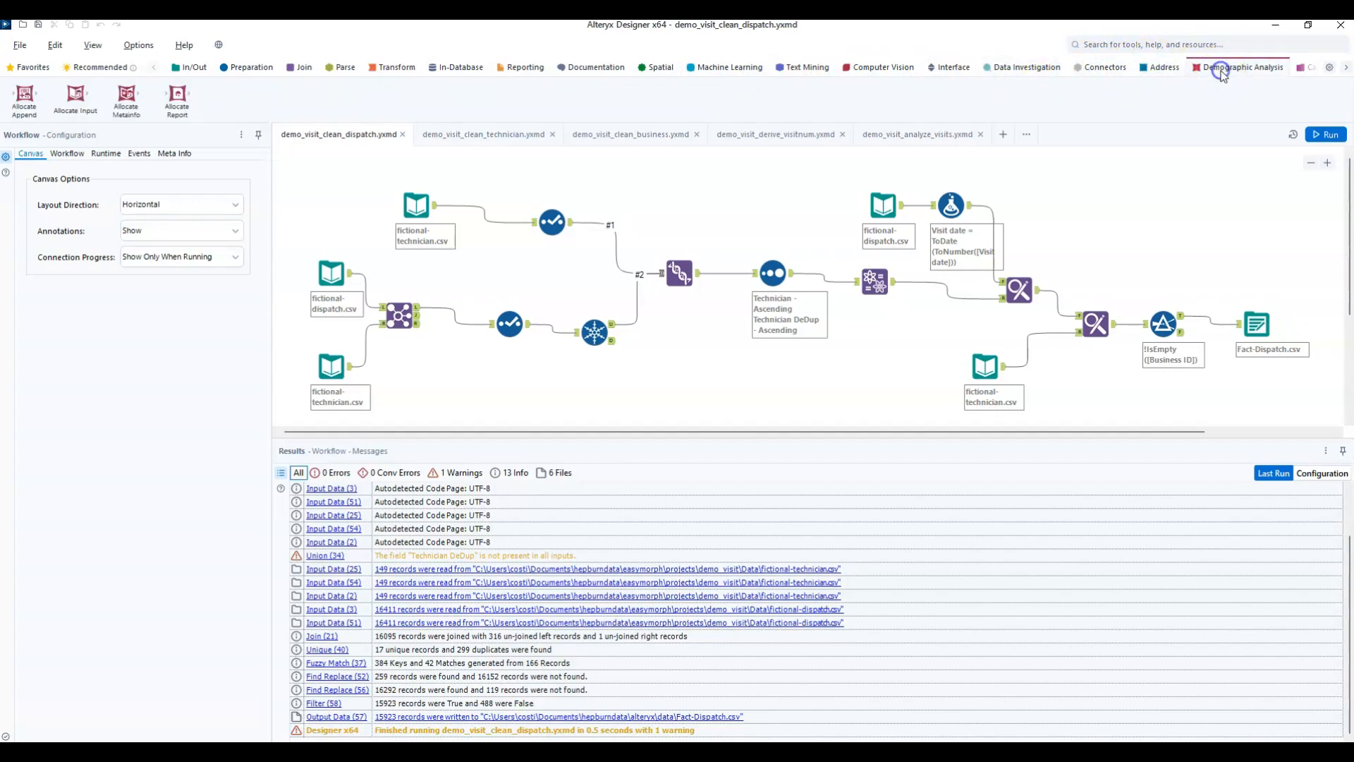
left_click(726, 68)
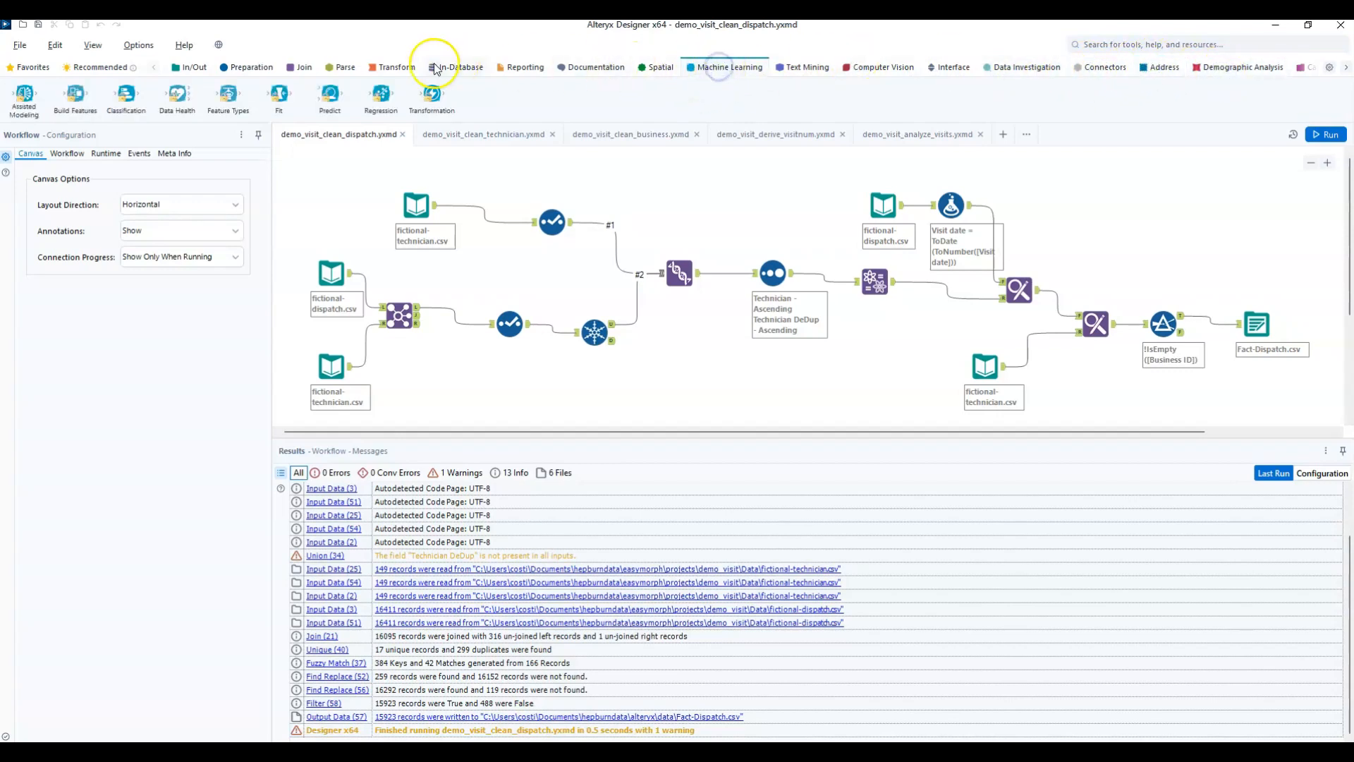
left_click(120, 70)
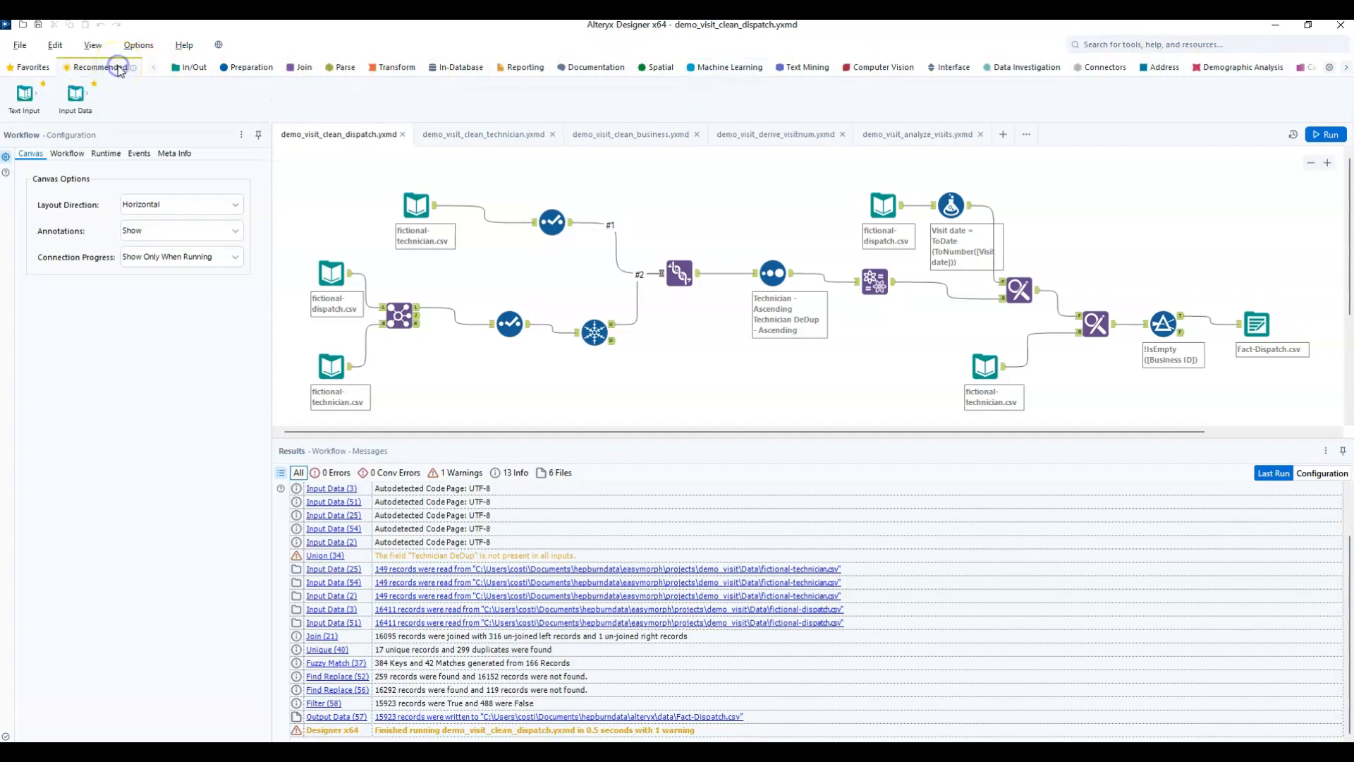
left_click(33, 67)
left_click(890, 272)
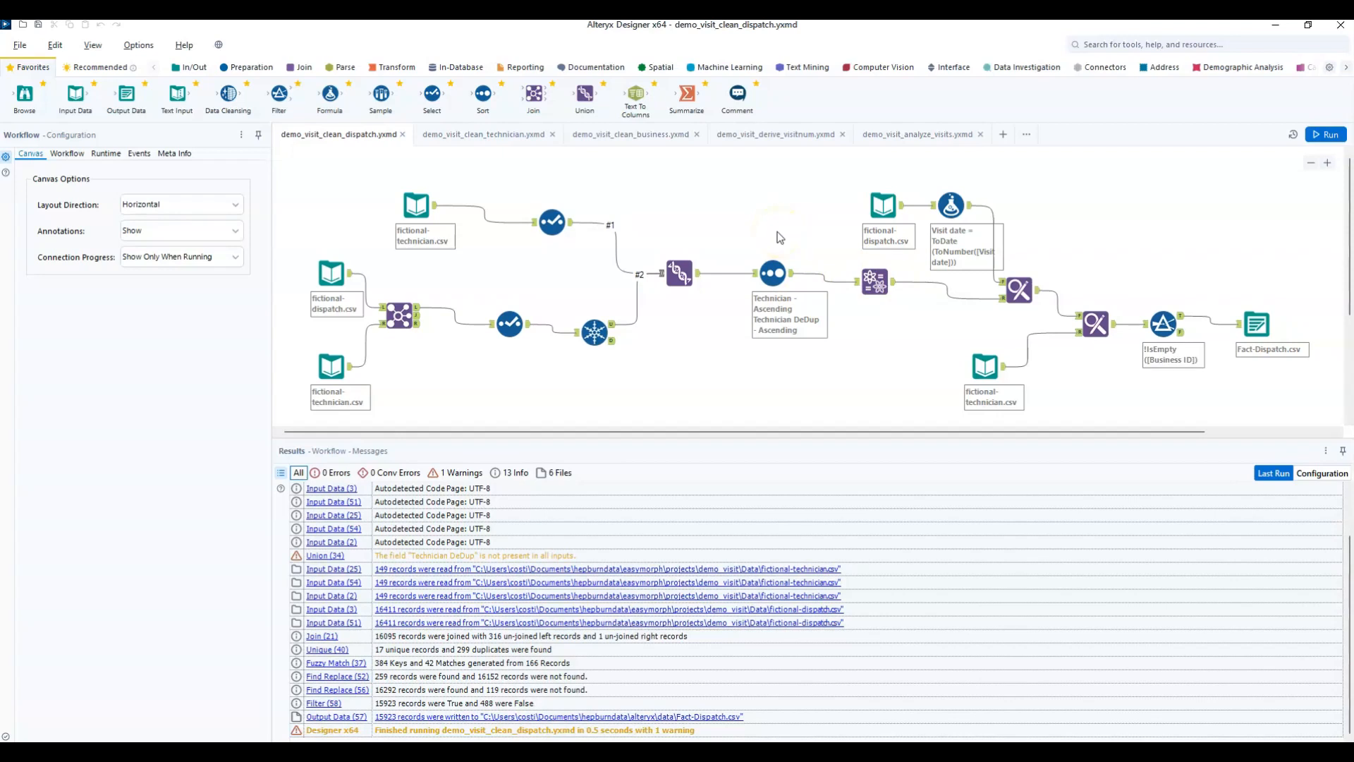
Run the demo_visit_analyze_visits workflow and open its Interactive Chart of Num Visits and Frequency by VisitNum.
left_click(929, 134)
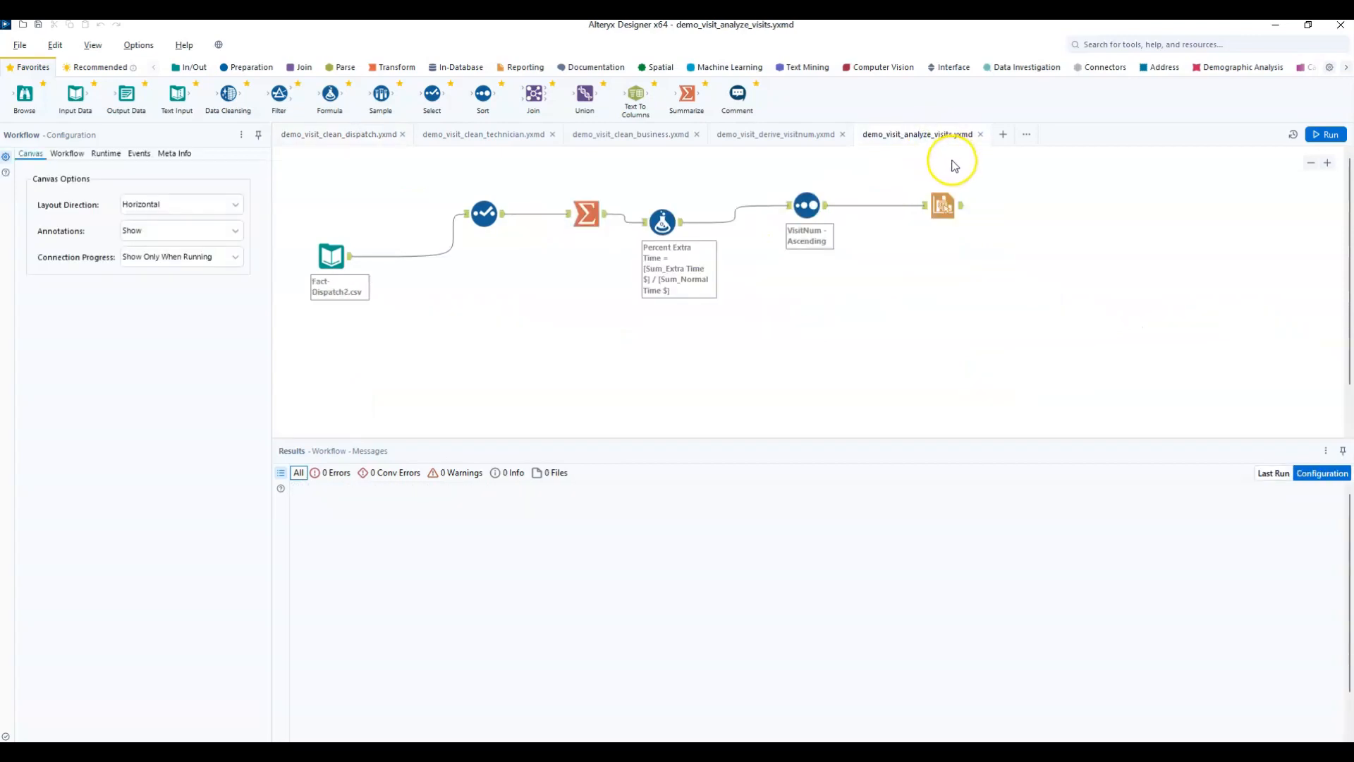
left_click(1328, 135)
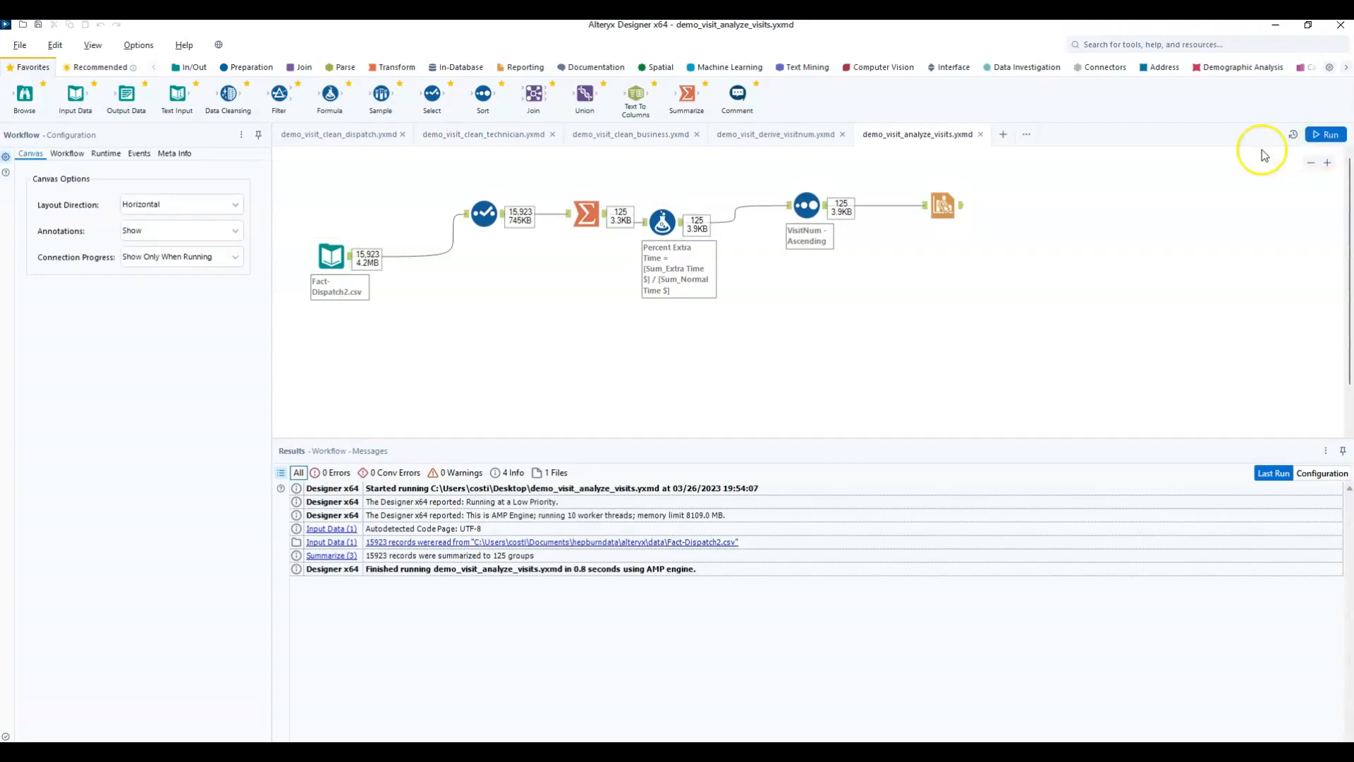
double_click(961, 206)
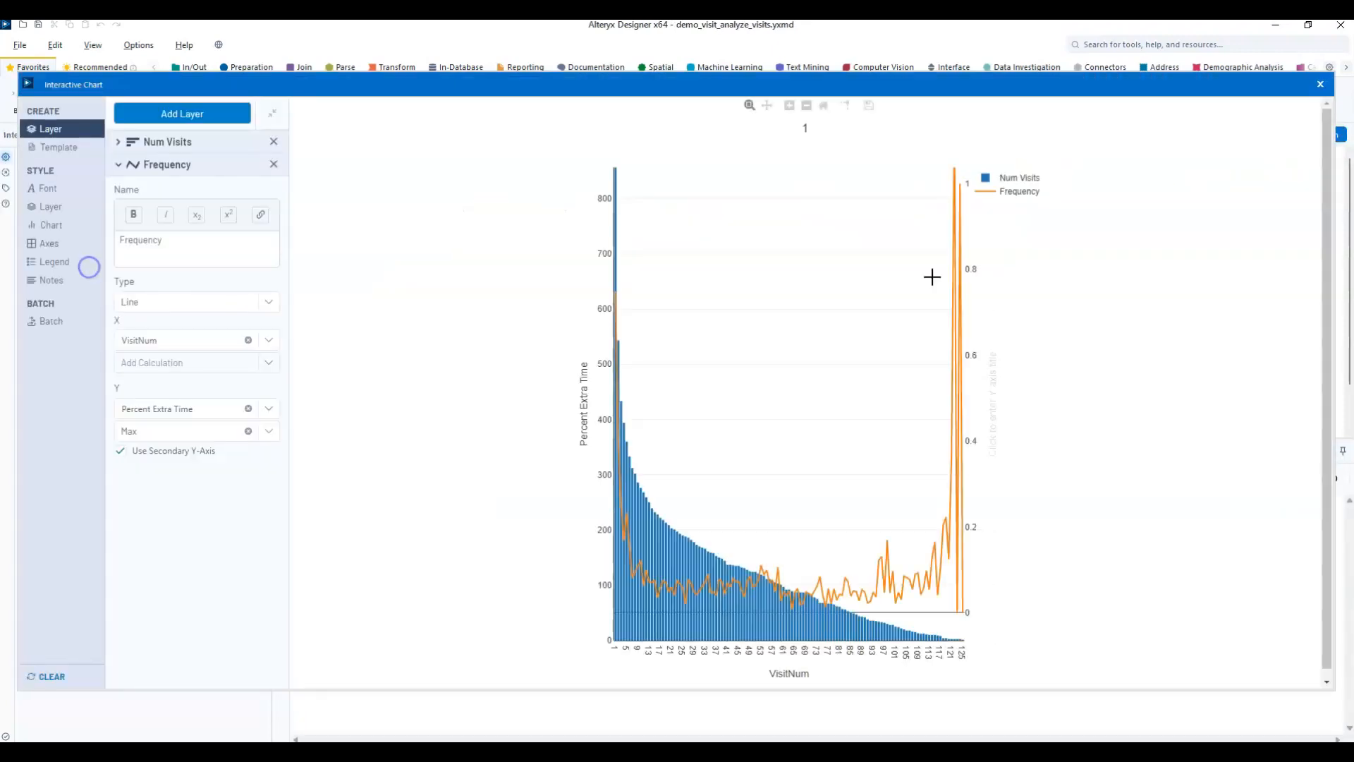
mouse_move(618, 302)
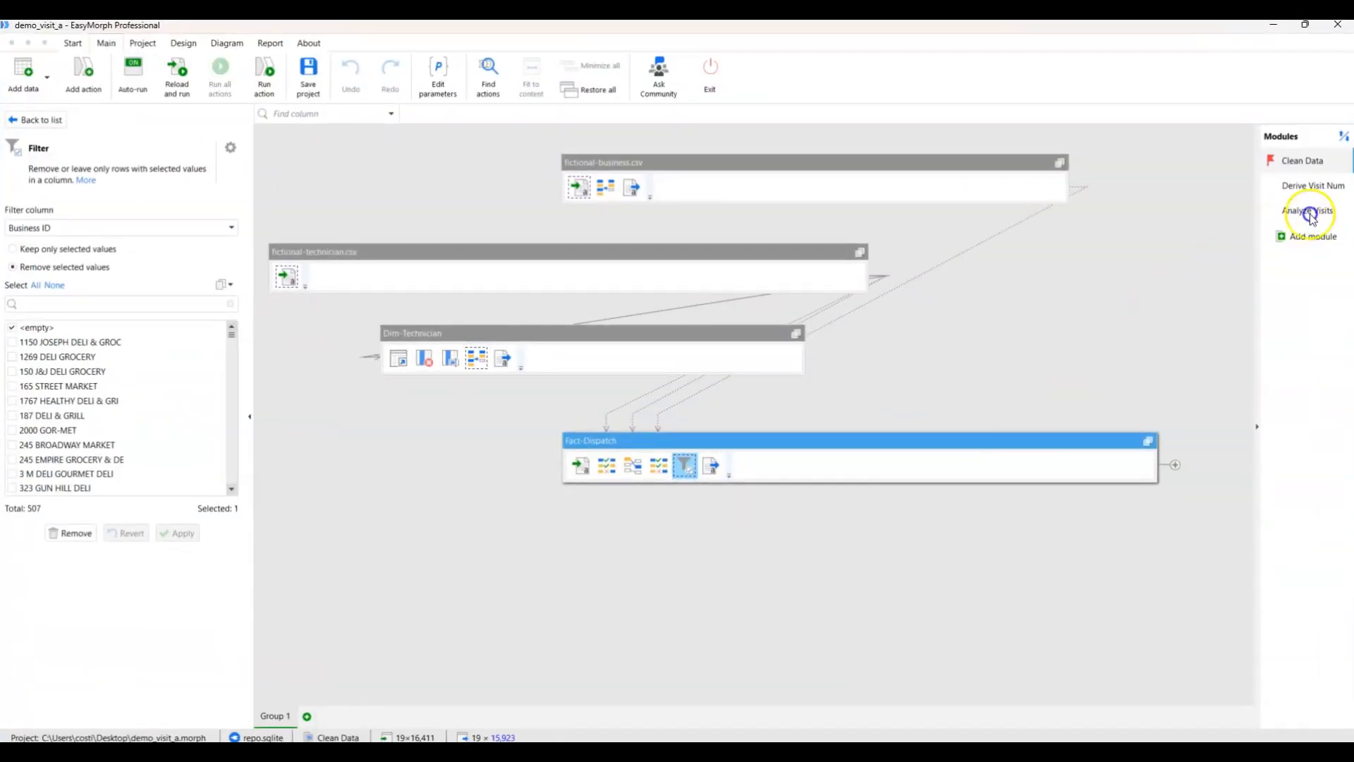
Compare the charts in EasyMorph's Analyze Visits module with the Alteryx chart, and close the Interactive Chart window in Alteryx.
left_click(1308, 210)
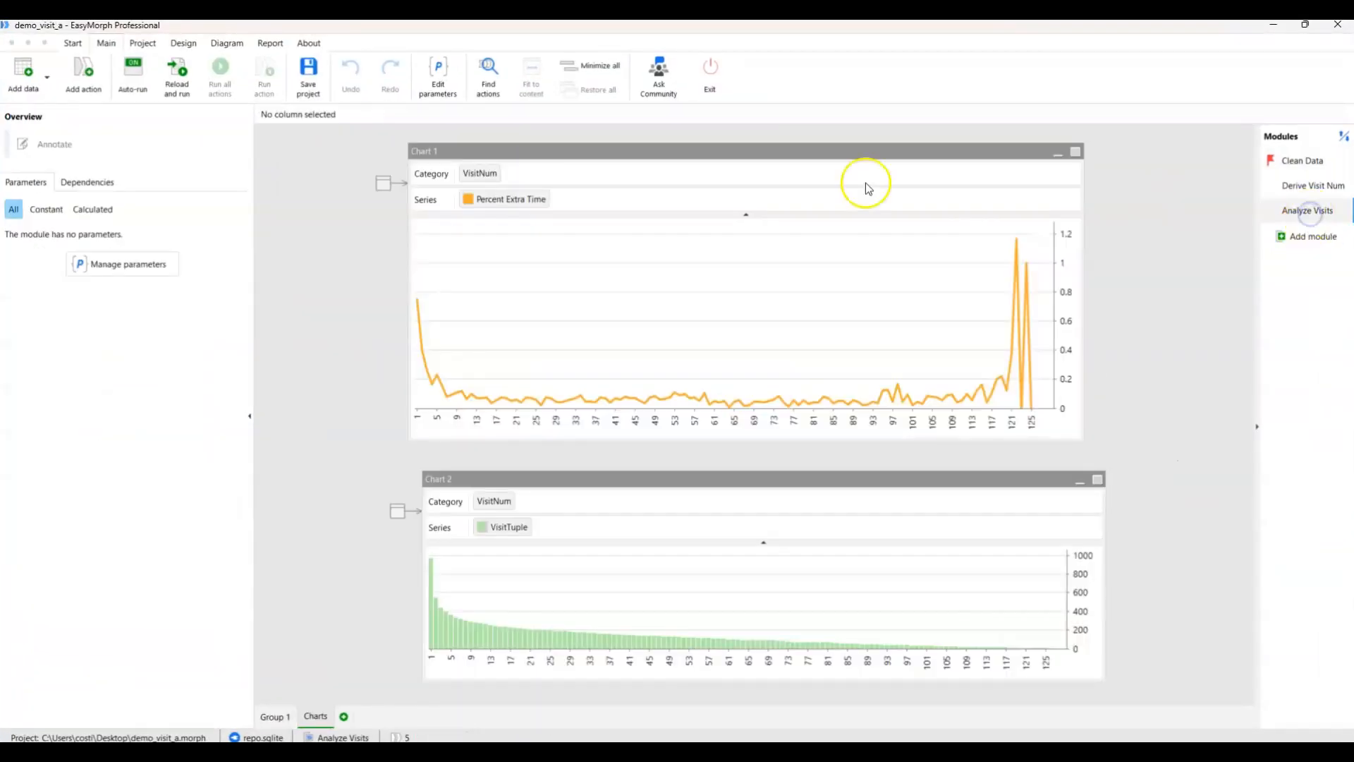
left_click(419, 305)
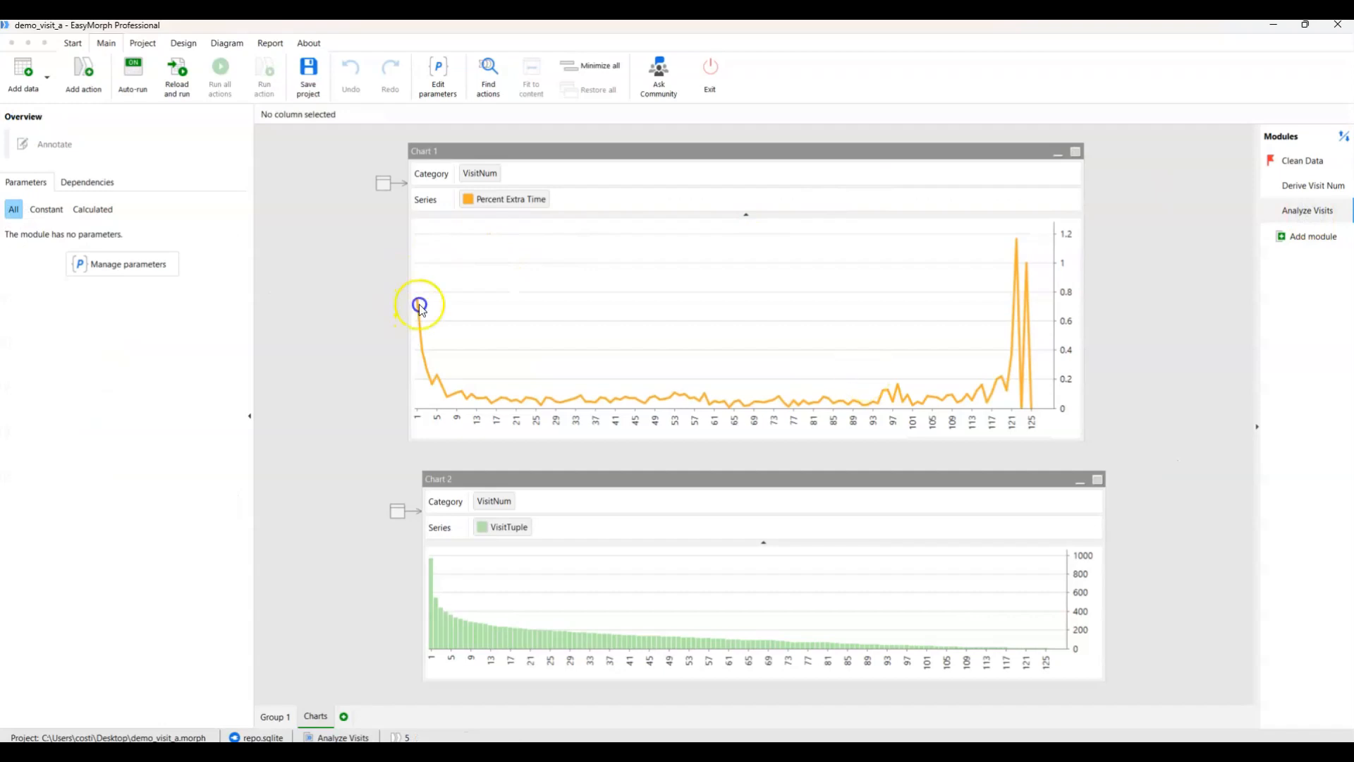
left_click_drag(516, 146, 533, 149)
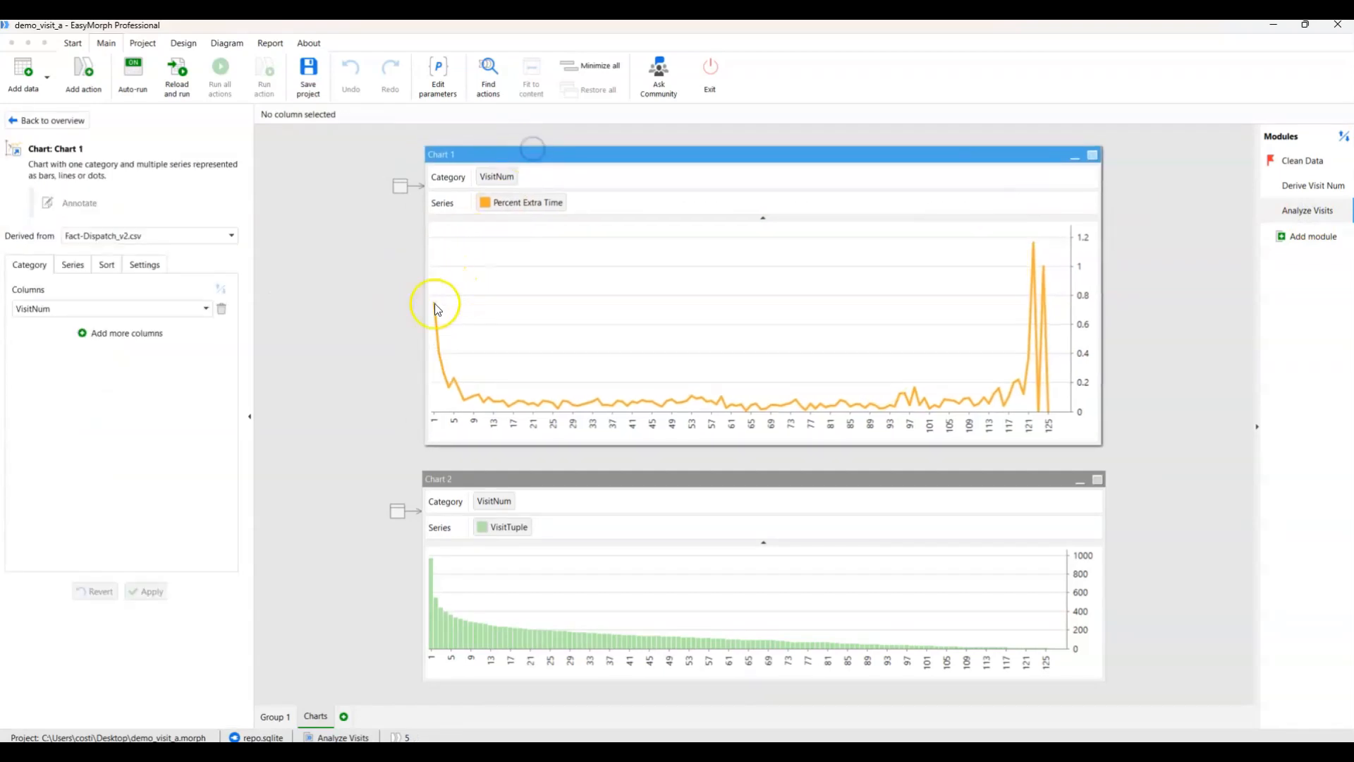
mouse_move(435, 302)
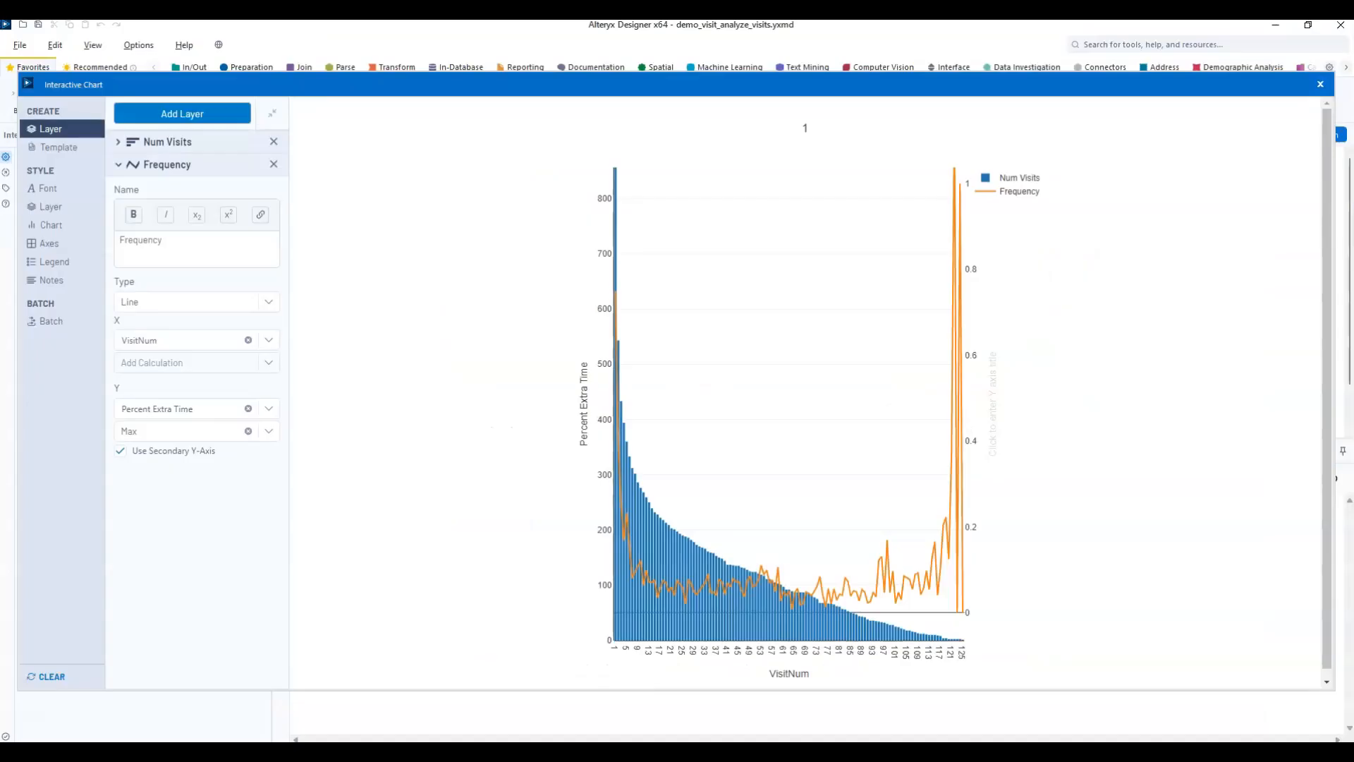
left_click(1321, 85)
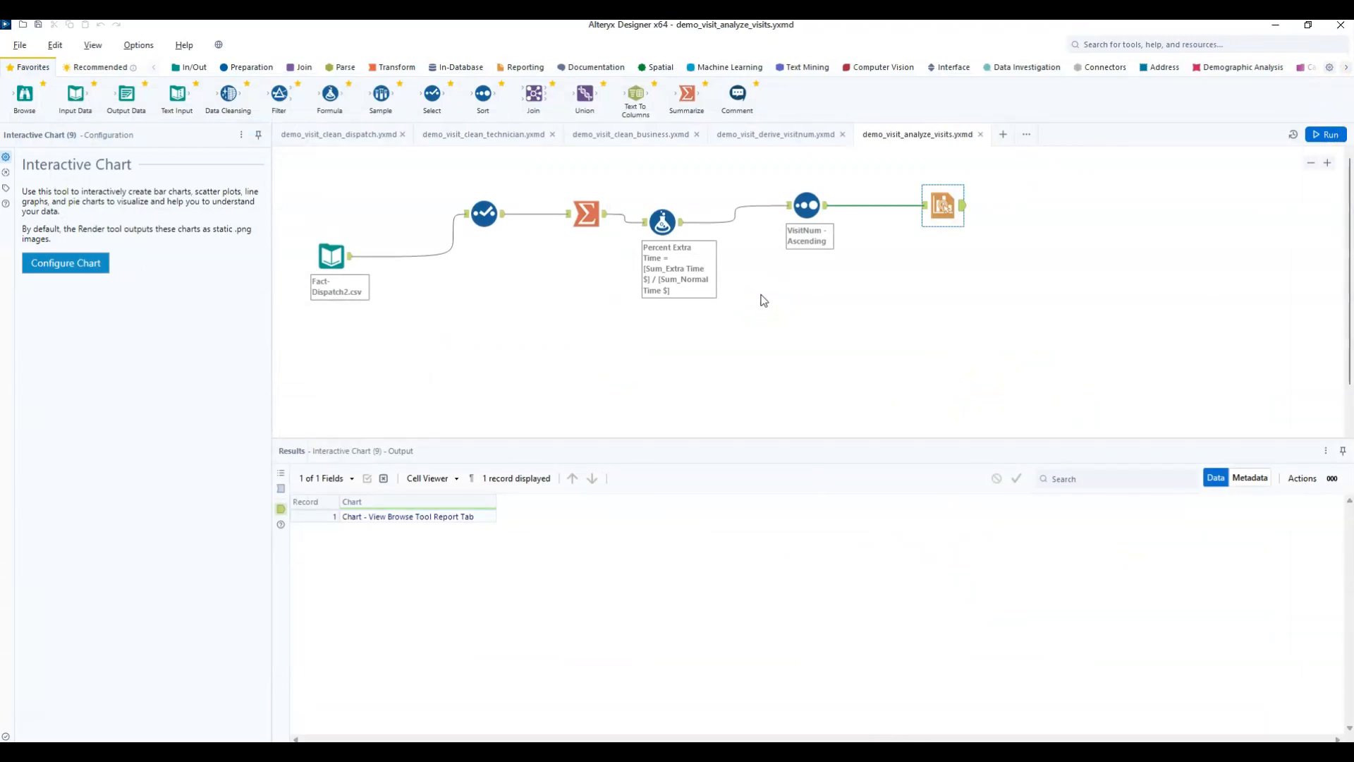
In demo_visit_clean_dispatch, attach a Browse tool to the Business ID filter's True output, run the workflow and show the Browse data.
left_click(366, 139)
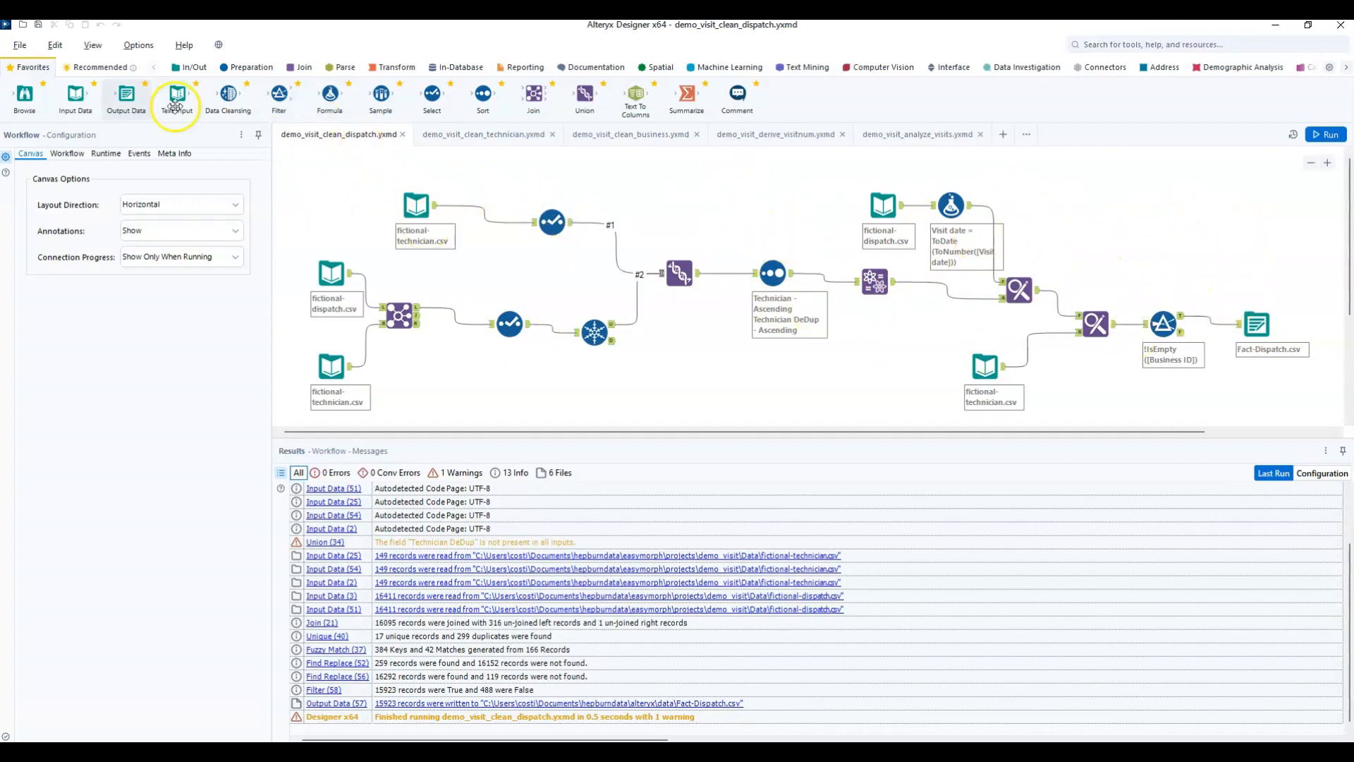
left_click_drag(26, 99, 1124, 193)
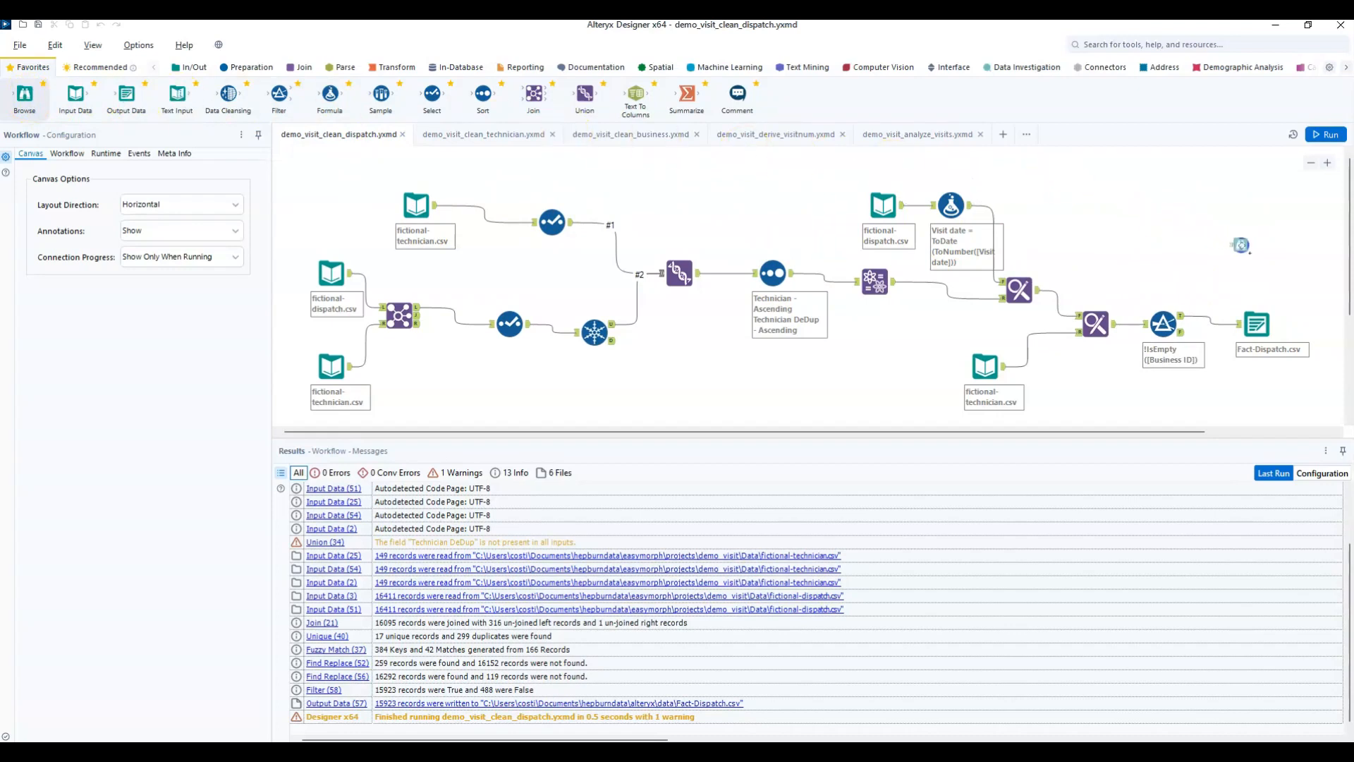
left_click_drag(1231, 283, 1230, 282)
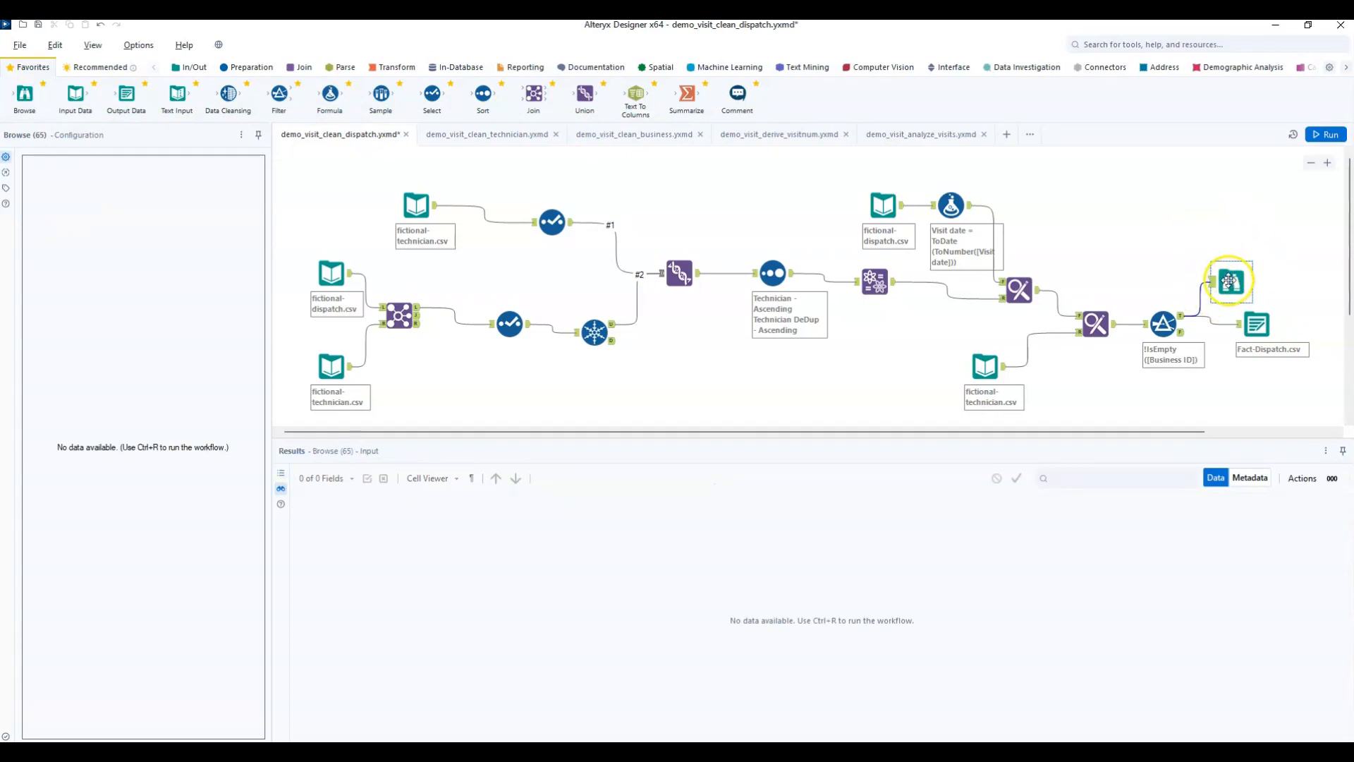
left_click(1327, 135)
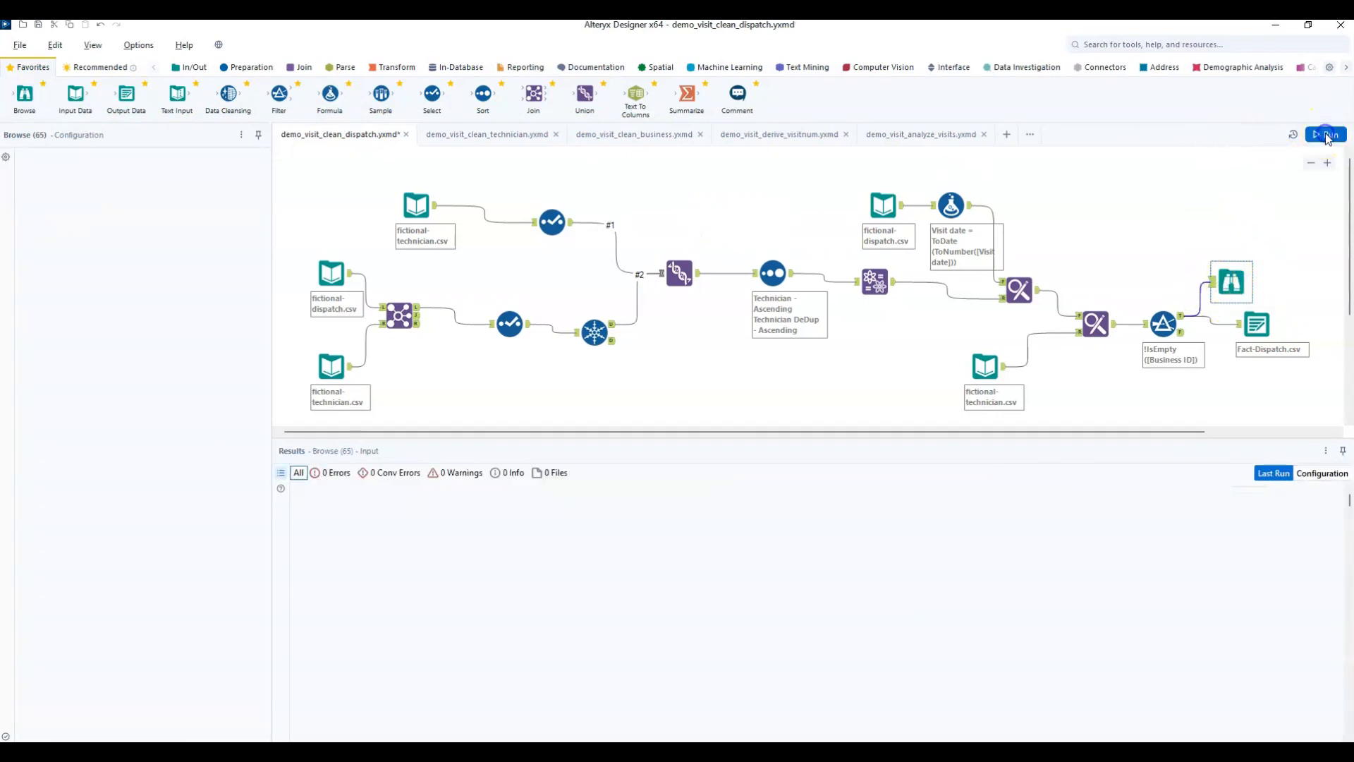
left_click(1234, 280)
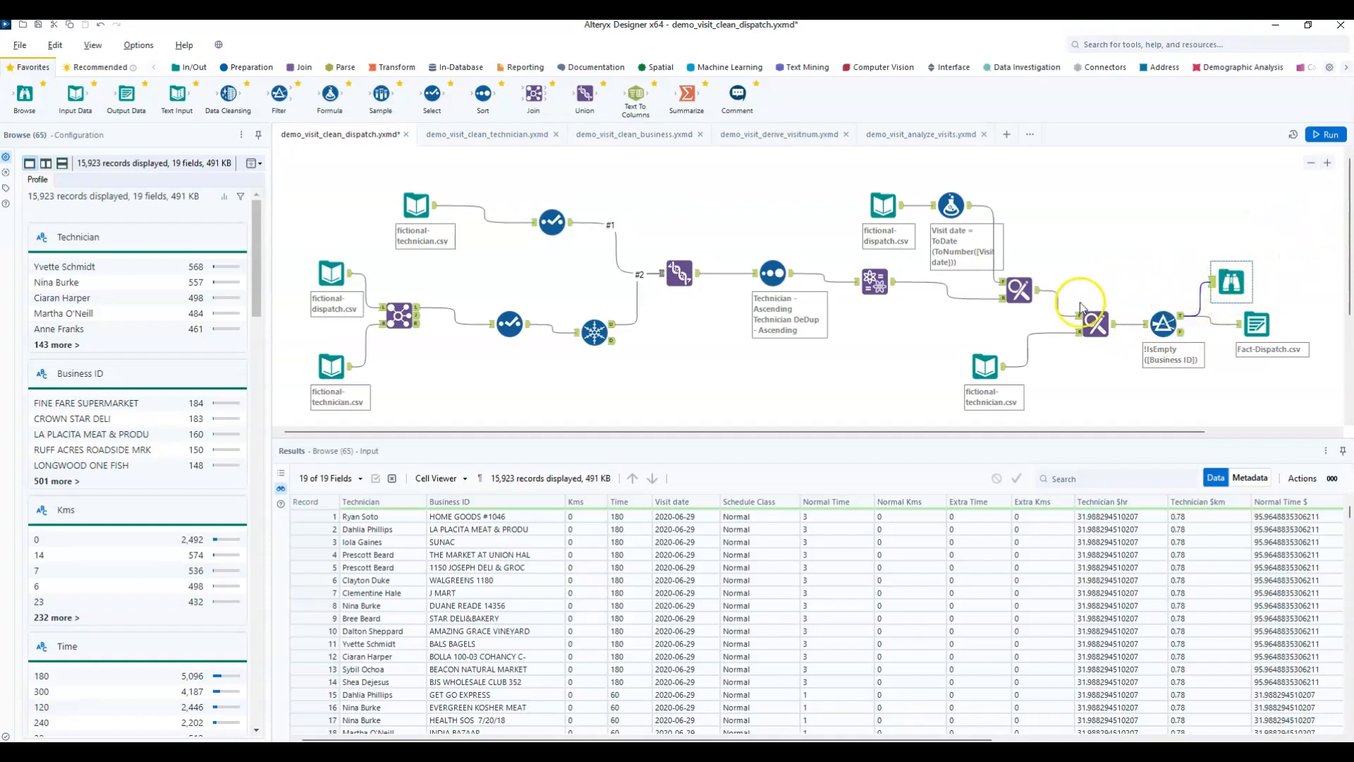
Attach a Browse tool to the Find Replace output just before the filter, rerun the workflow and show its data.
left_click_drag(52, 104, 1155, 275)
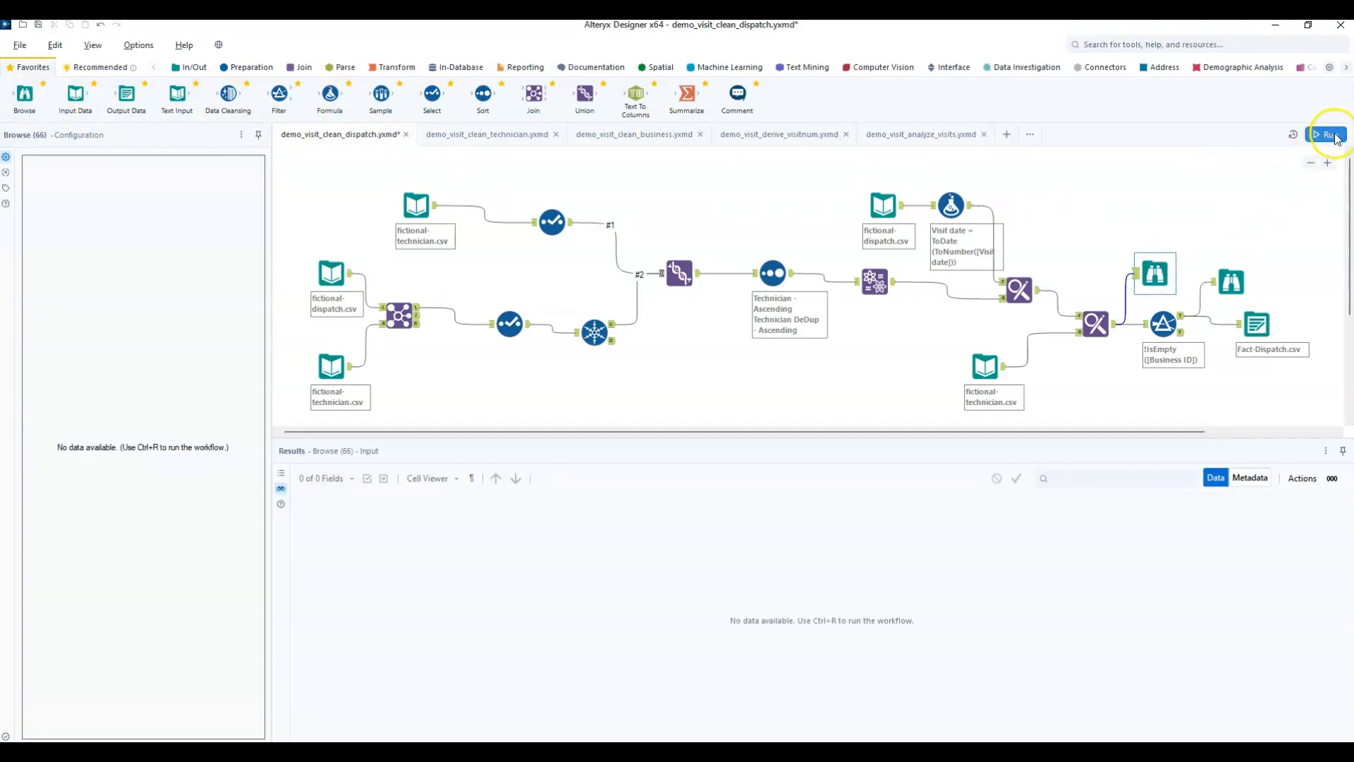
left_click(1333, 136)
left_click(1157, 275)
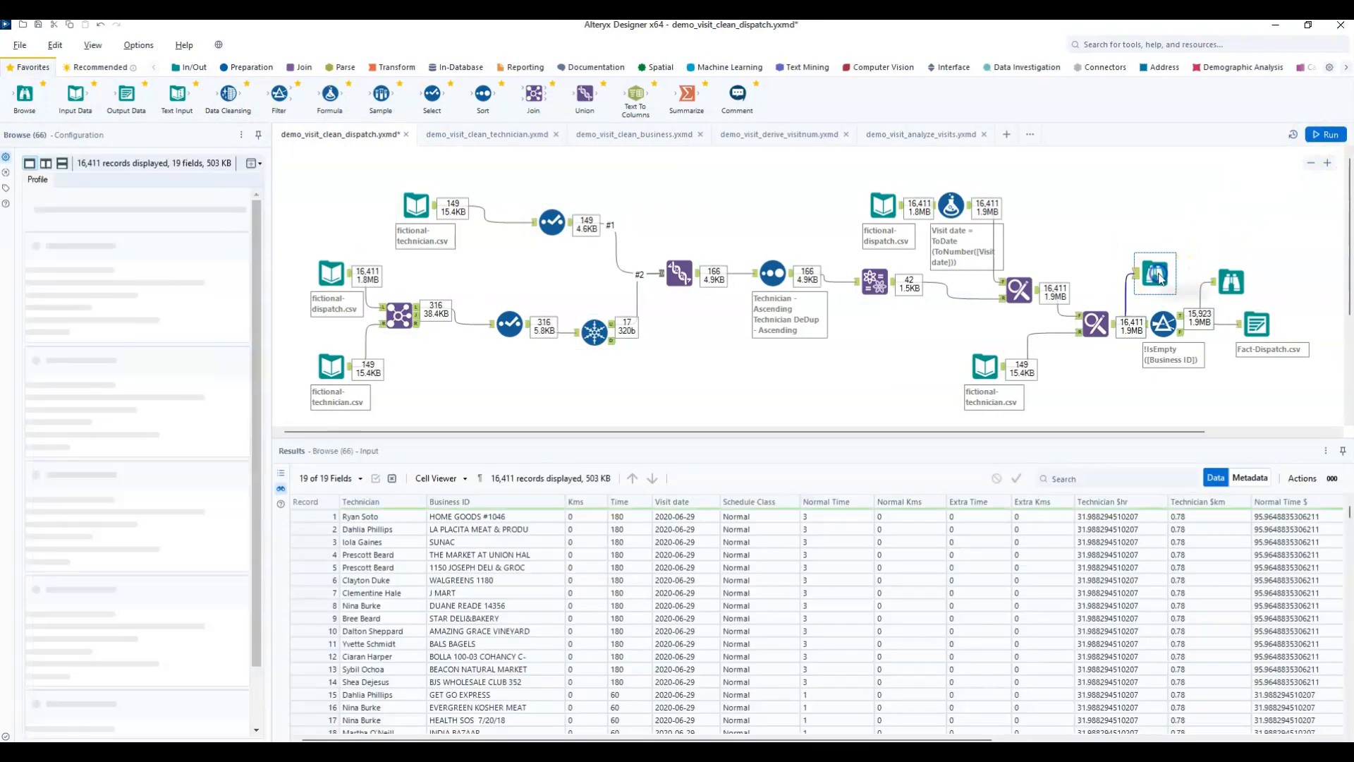
Attach a Browse tool to the Business ID filter's False output, rerun the workflow and show the rejected records.
left_click_drag(24, 95, 1242, 367)
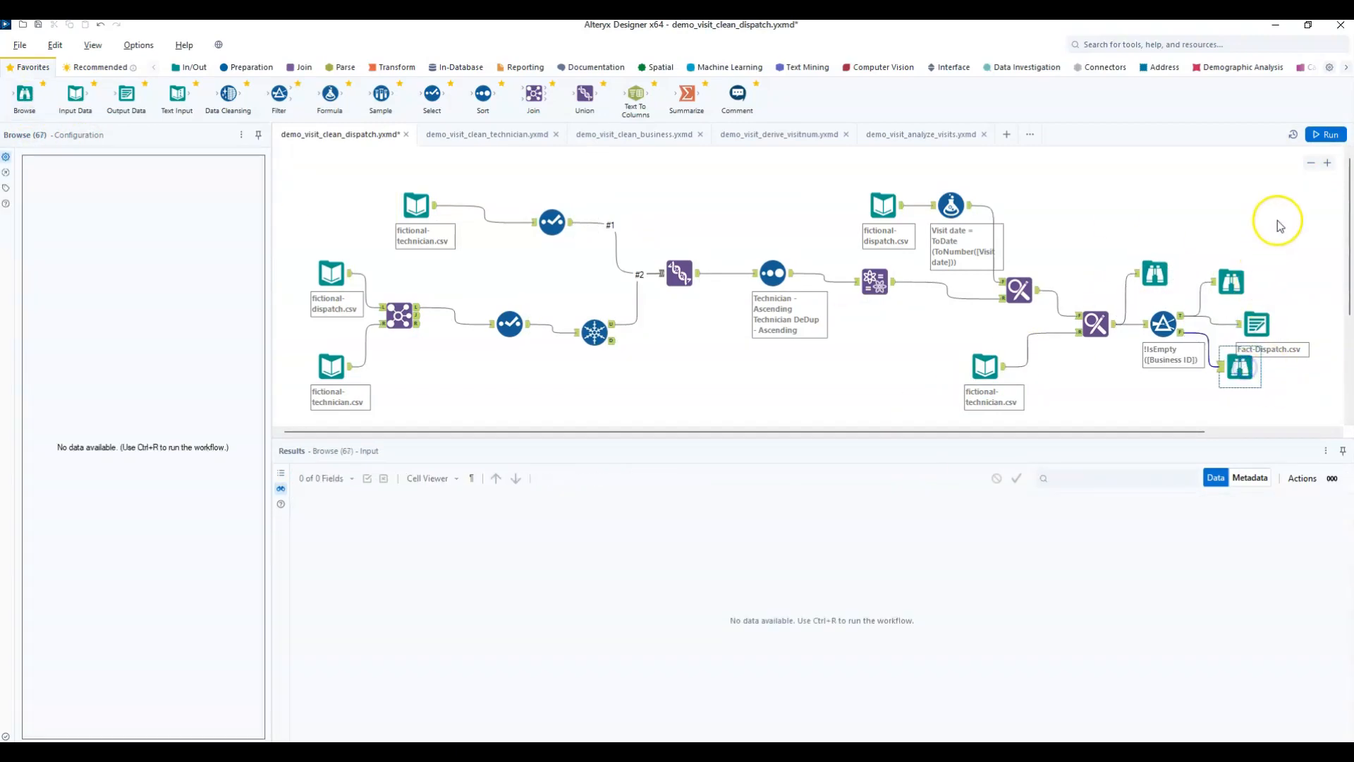
left_click(1324, 134)
left_click(1239, 366)
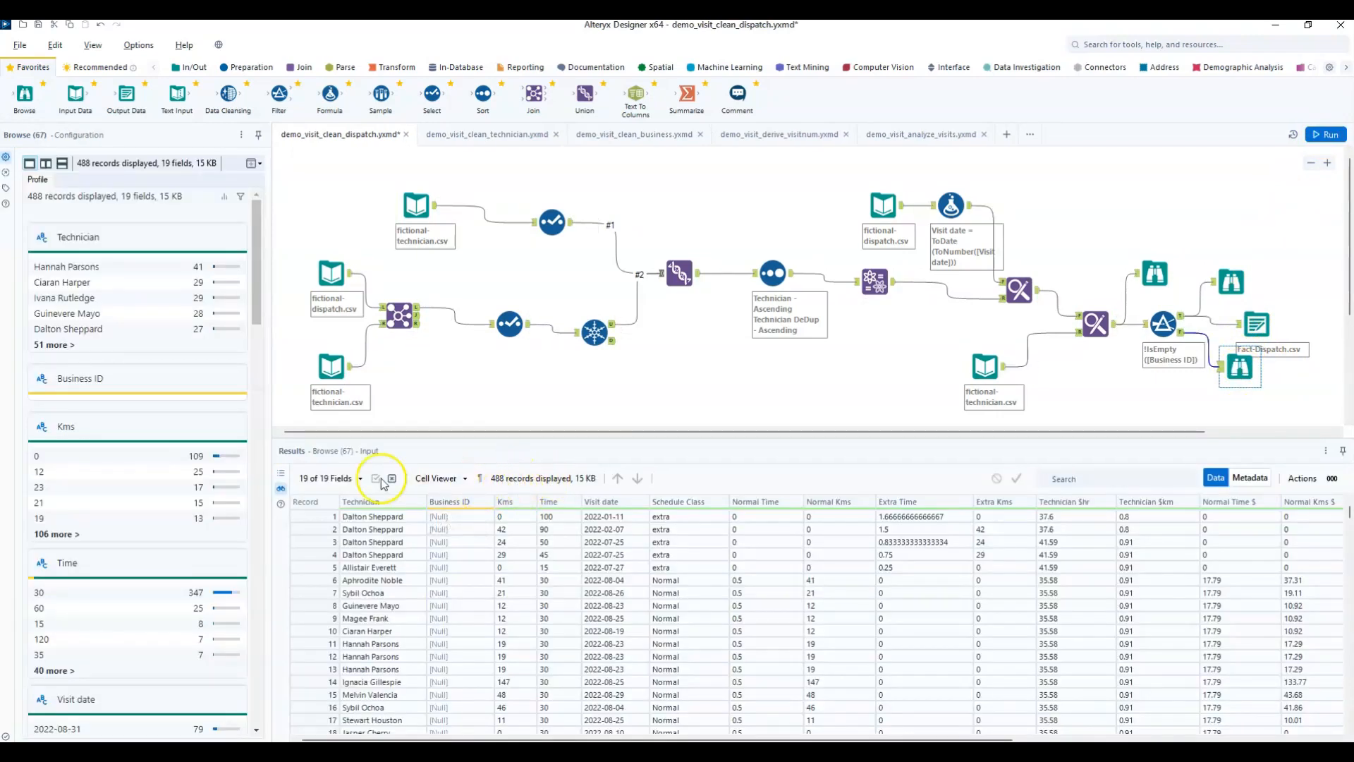
Examine the Business ID and other field values of the records rejected by the filter.
scroll(767, 622, "down", 20)
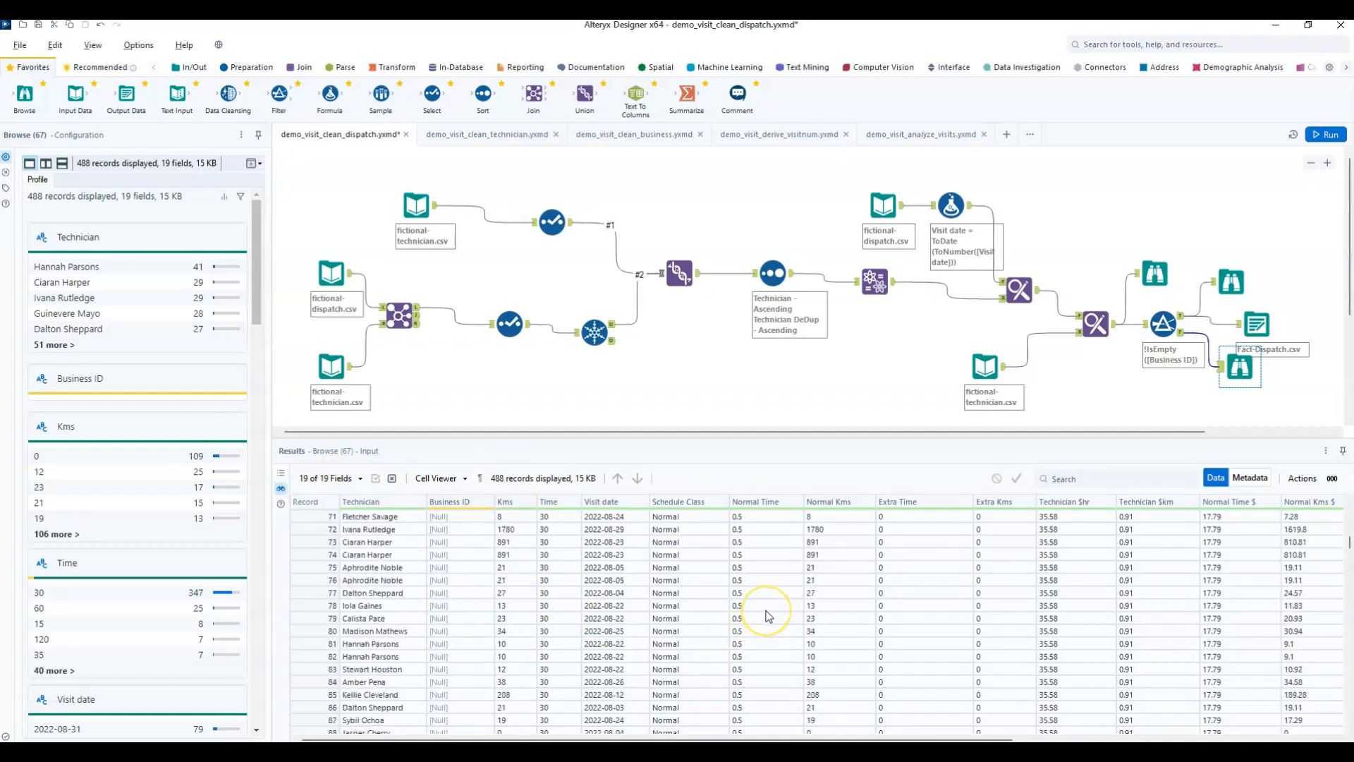
scroll(769, 616, "down", 20)
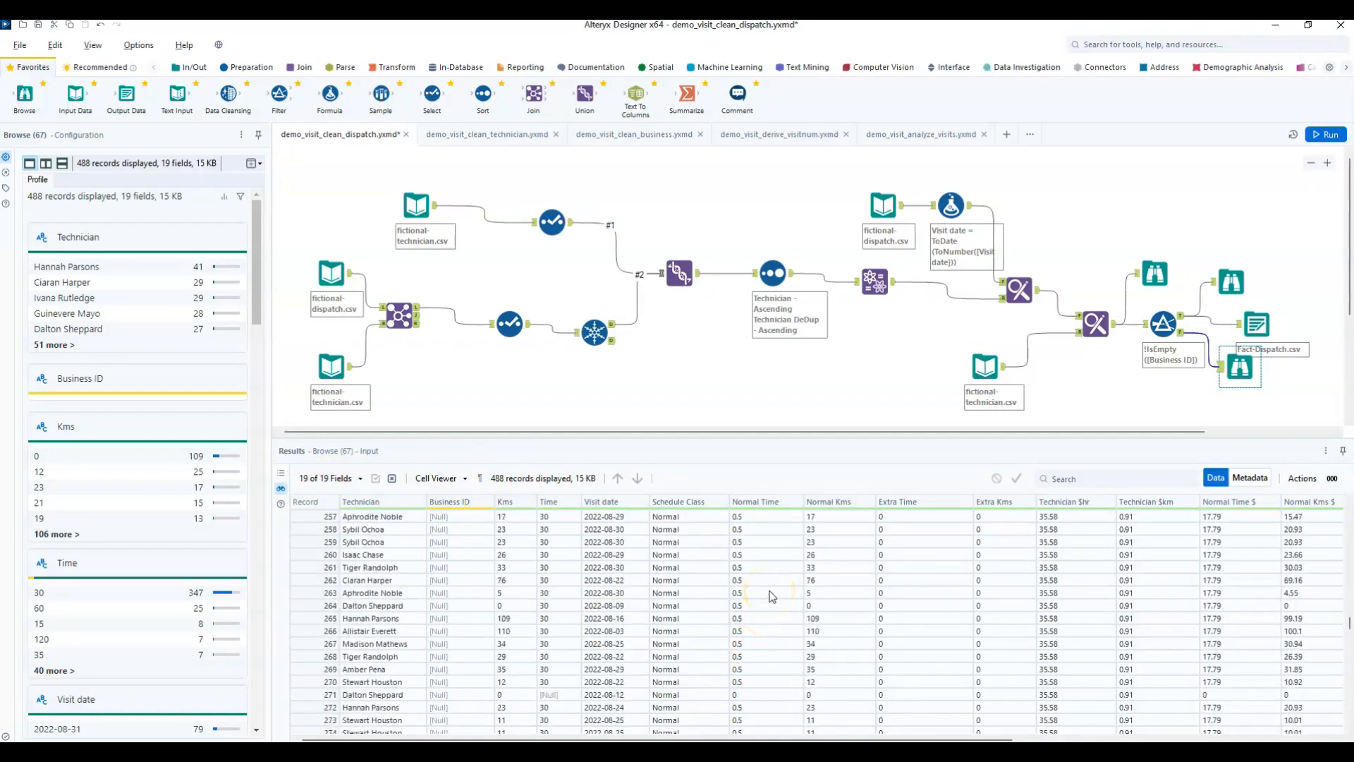
scroll(776, 596, "down", 13)
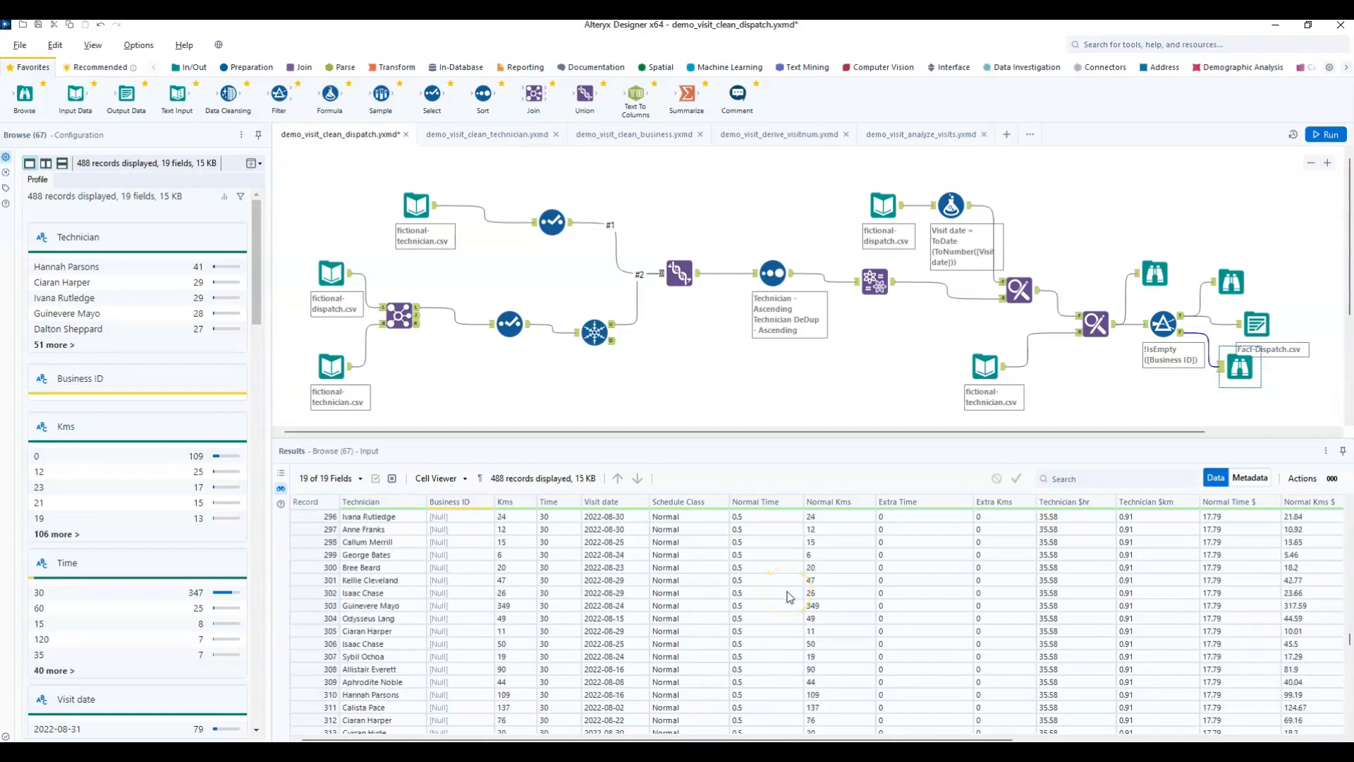
scroll(459, 591, "up", 10)
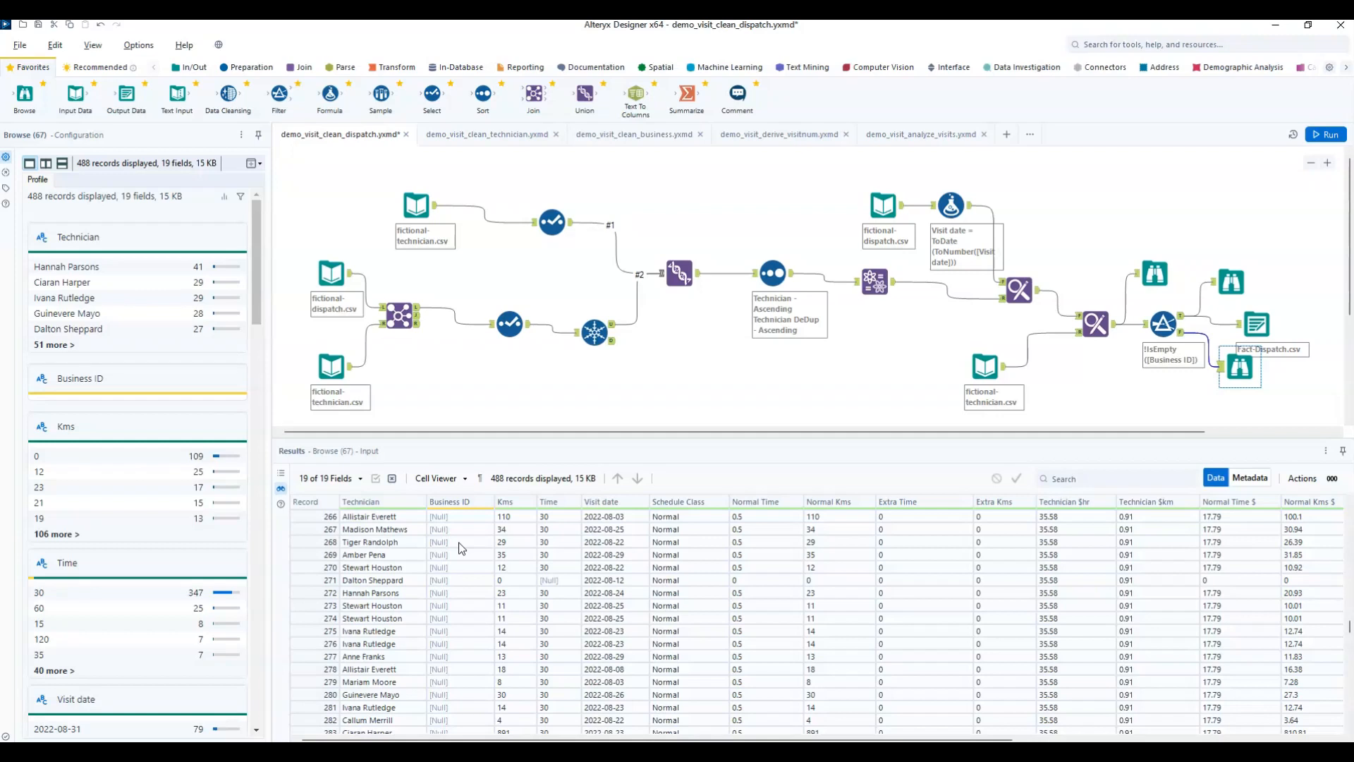
scroll(1002, 564, "down", 16)
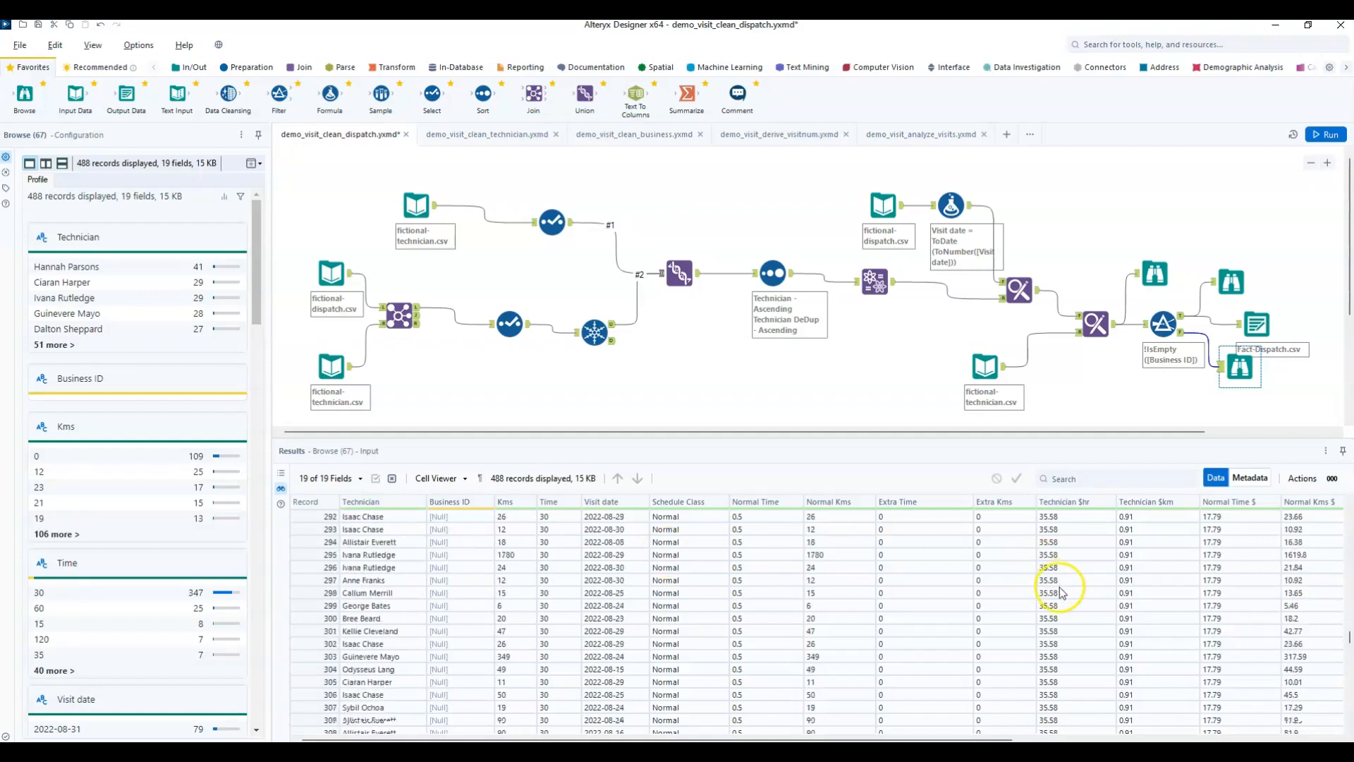
left_click_drag(1349, 649, 1333, 491)
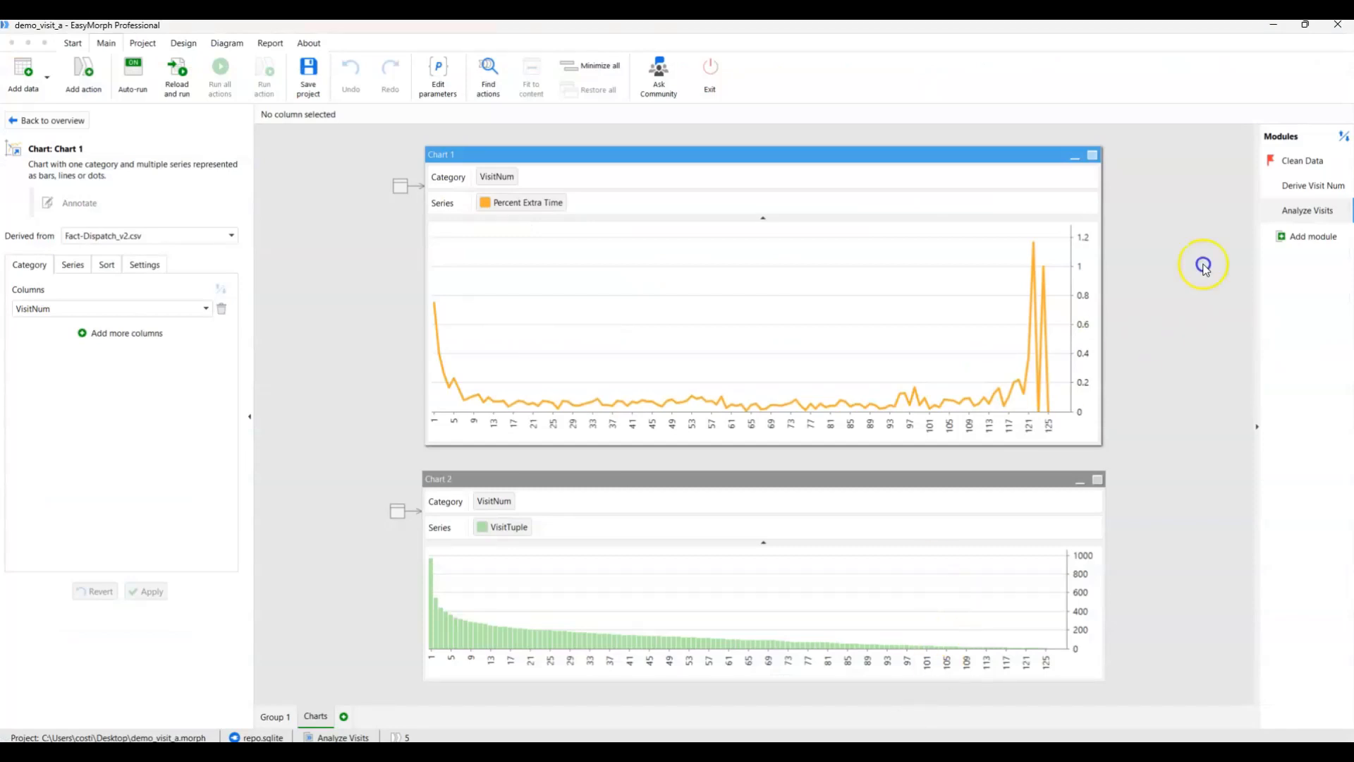
Switch to EasyMorph's Clean Data module, restore the minimized Fact-Dispatch table and move it up over the Dim-Technician table.
left_click(1291, 158)
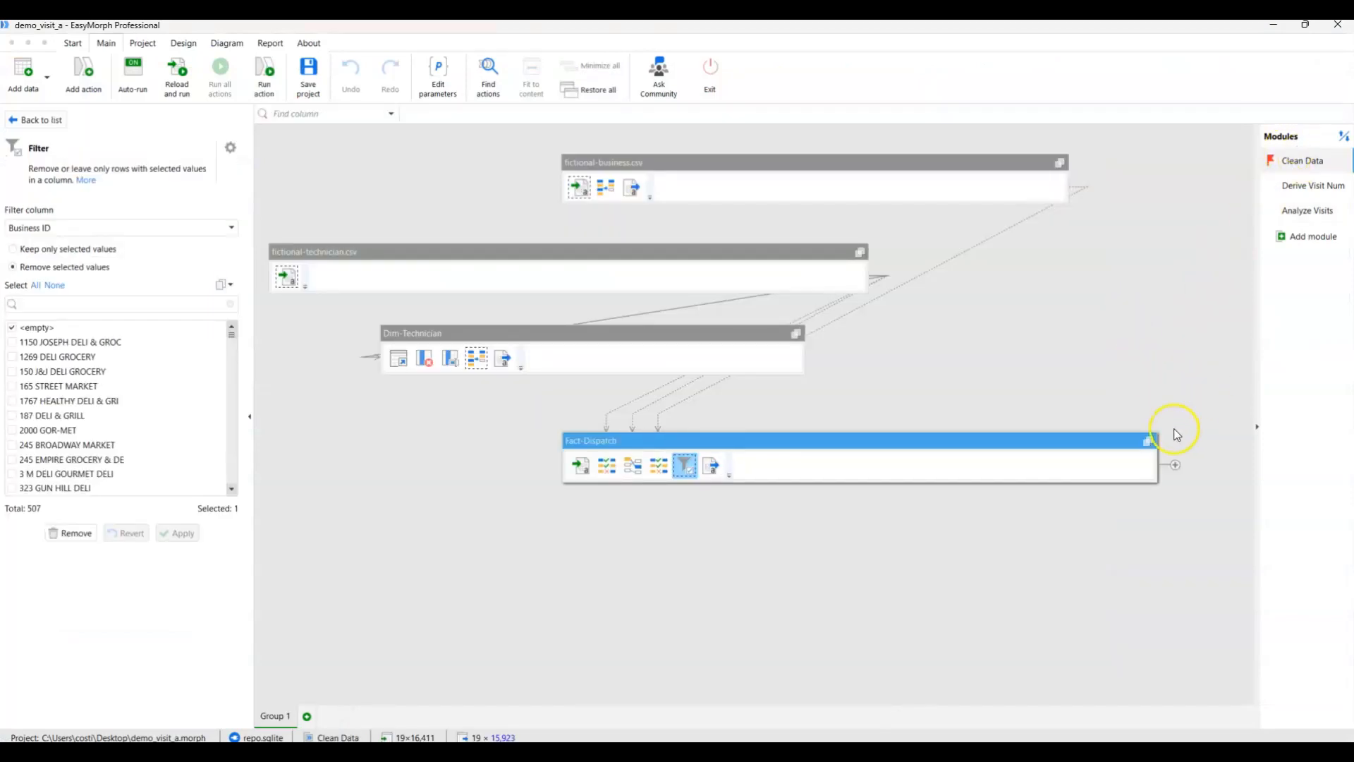
left_click(1148, 440)
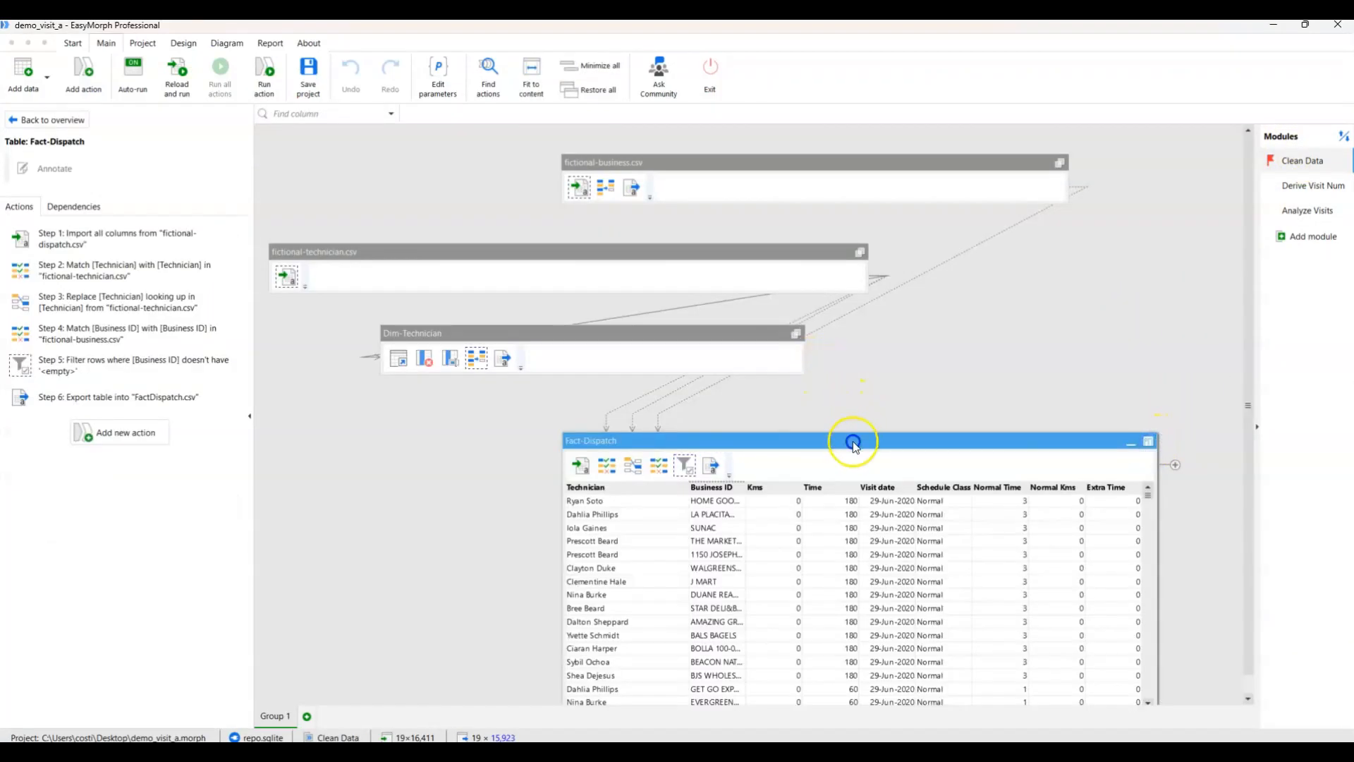
left_click_drag(856, 441, 777, 345)
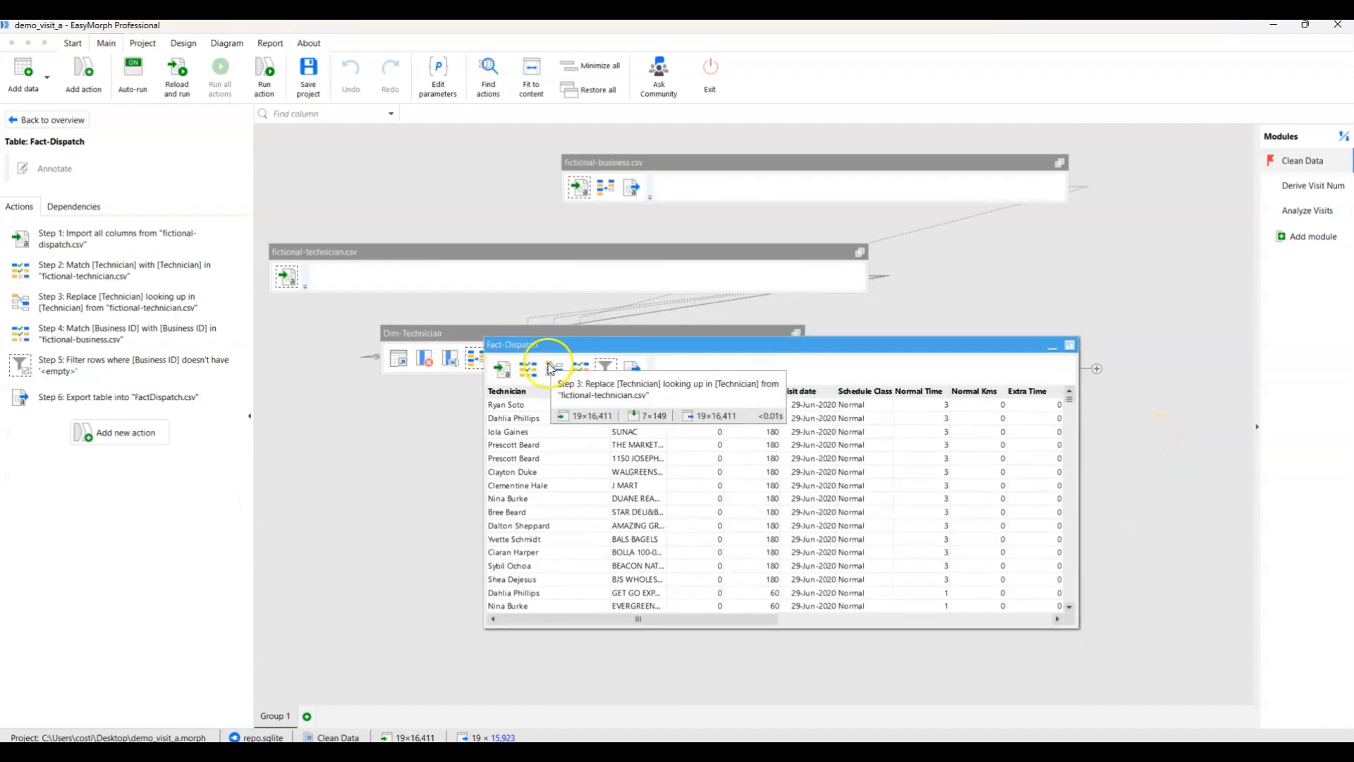
Compare the Fact-Dispatch data and settings at the Business ID match action and the following filter action.
left_click(579, 369)
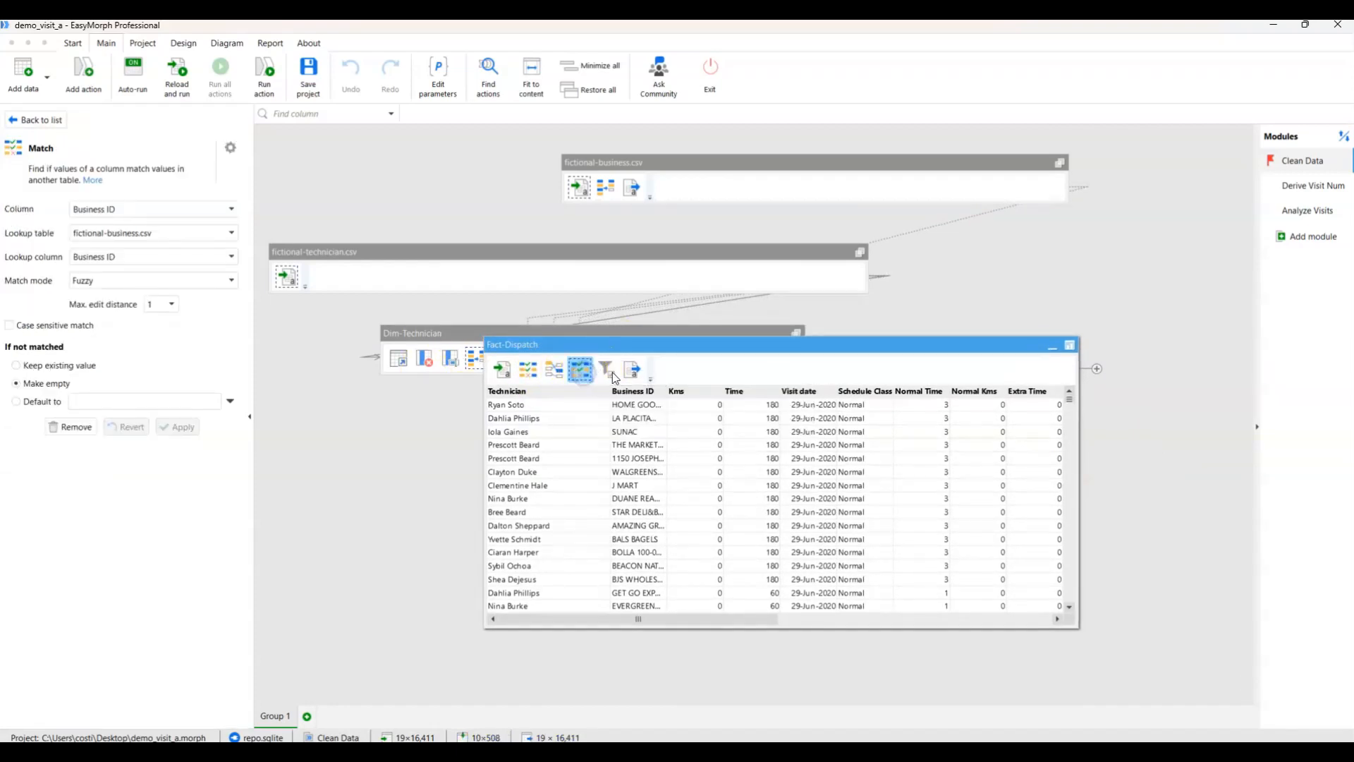
left_click(607, 369)
left_click(580, 369)
left_click(616, 375)
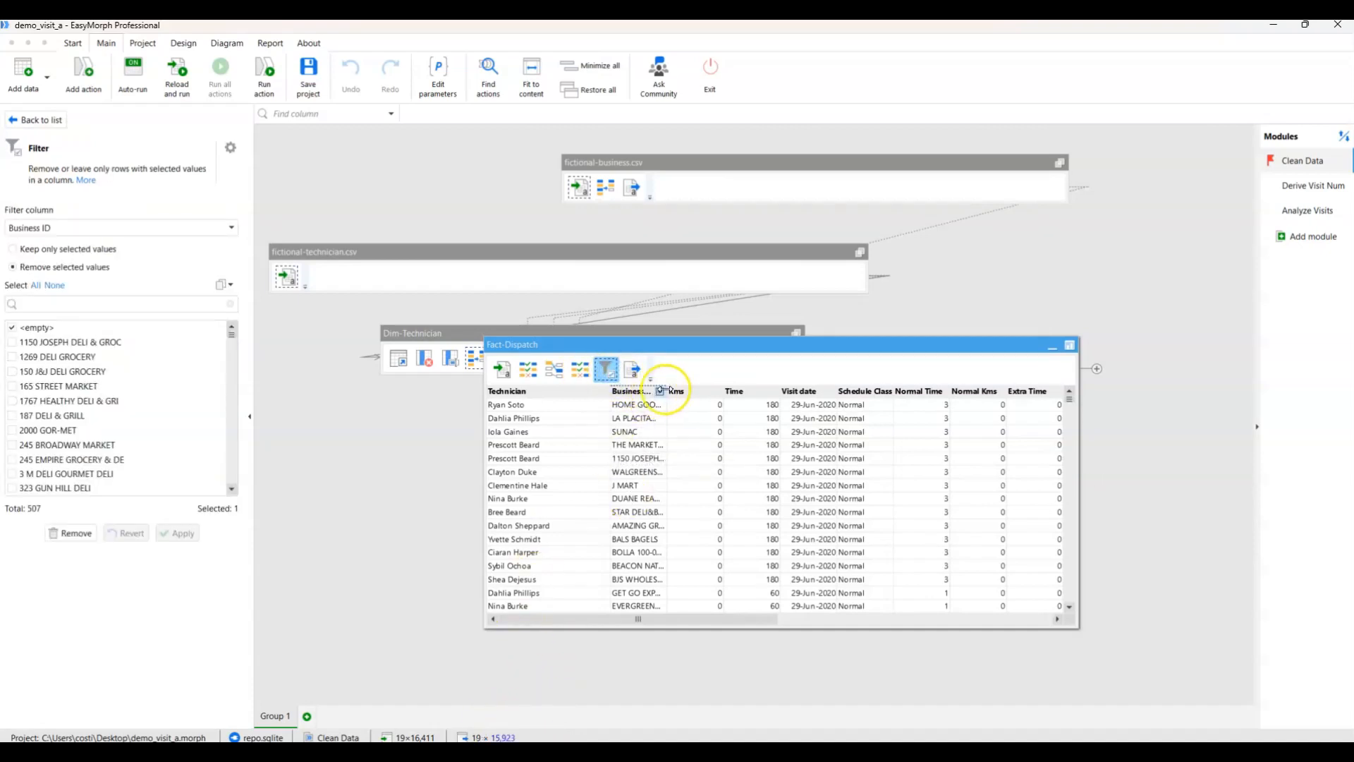
Open the Fact-Dispatch table in Analysis View at the Business ID filter action.
left_click(1069, 348)
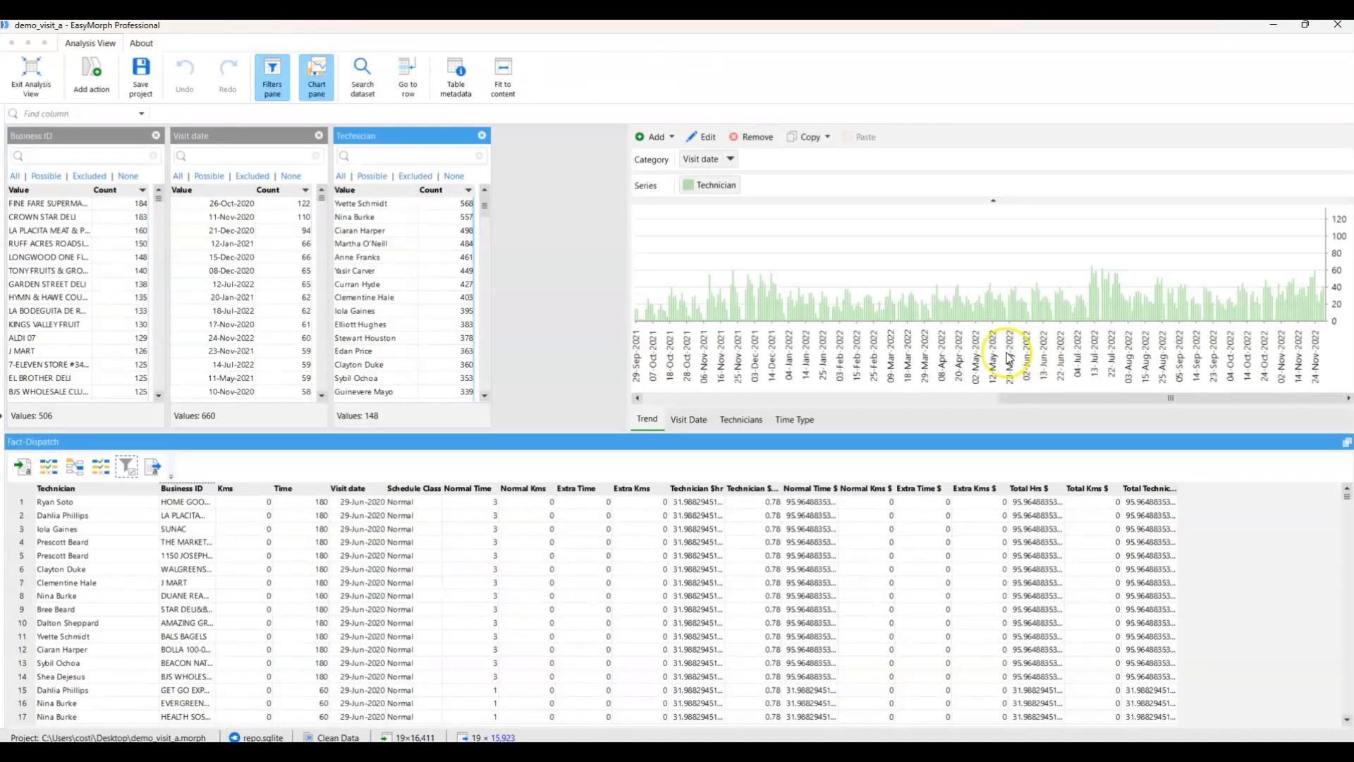
Sort Fact-Dispatch by Business ID in ascending order and delete that sort action from the table's workflow.
left_click(195, 490)
right_click(195, 490)
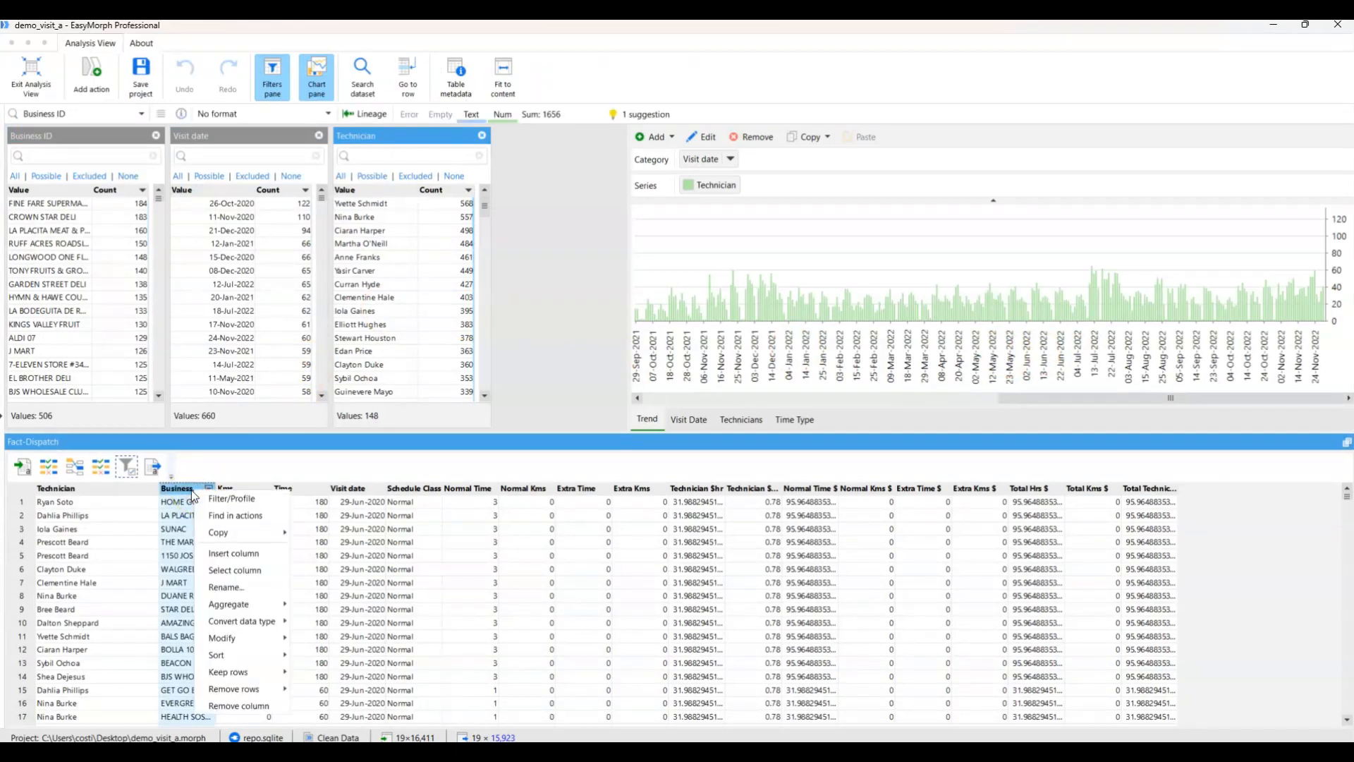
mouse_move(233, 671)
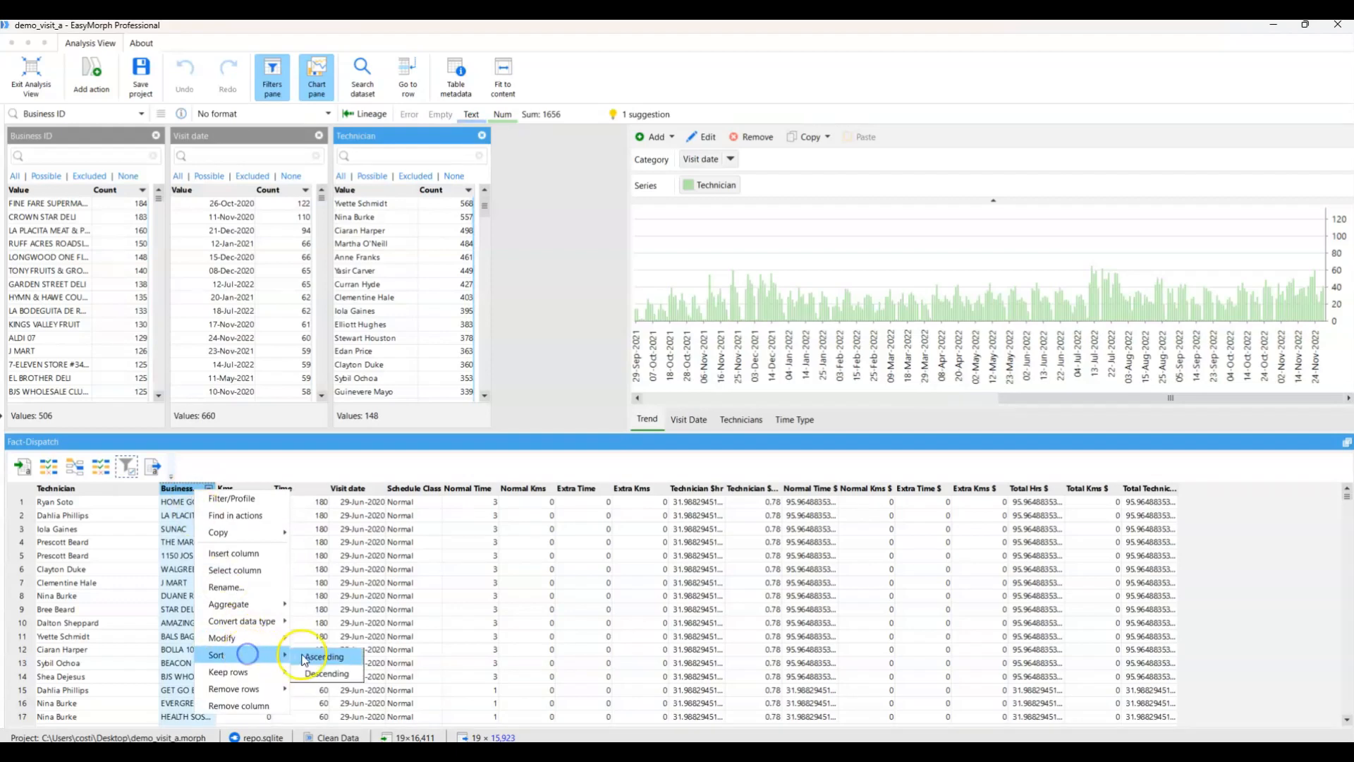
left_click(324, 659)
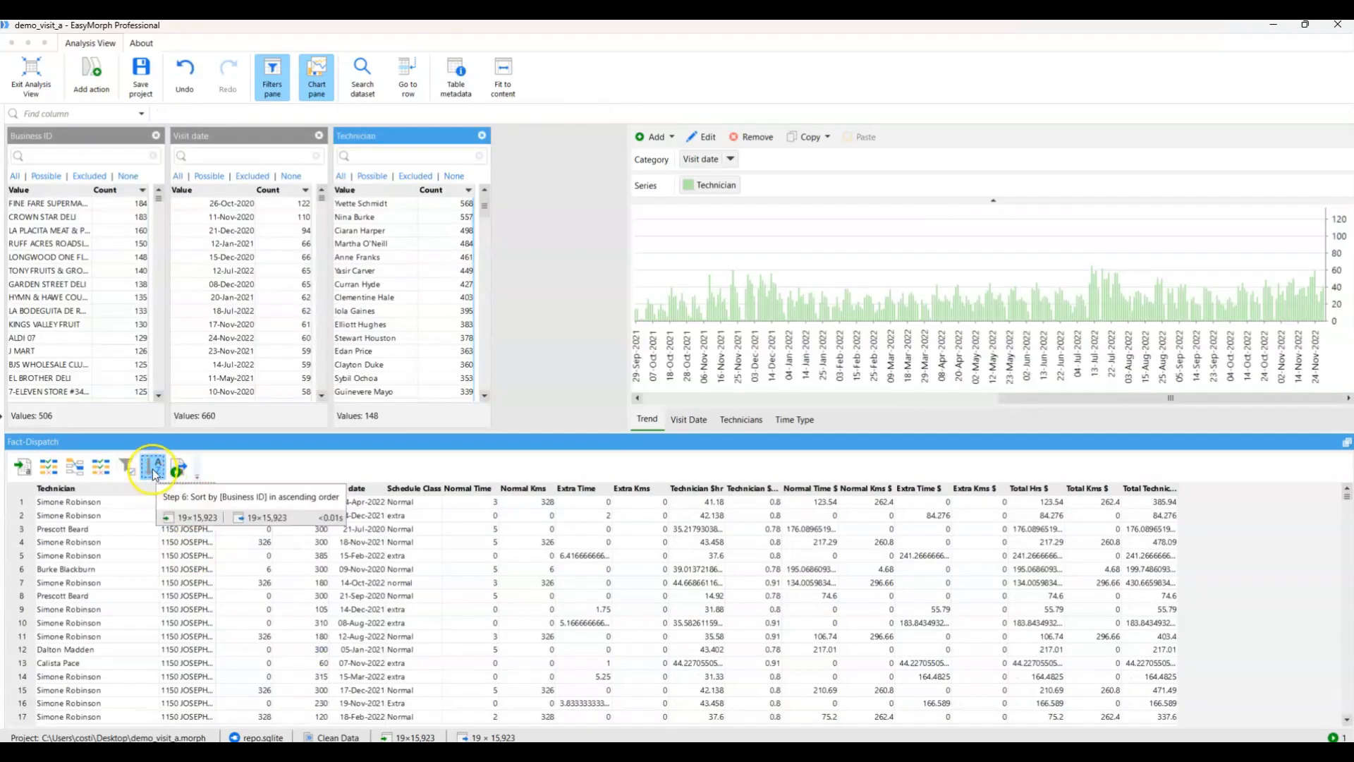
right_click(153, 468)
left_click(170, 455)
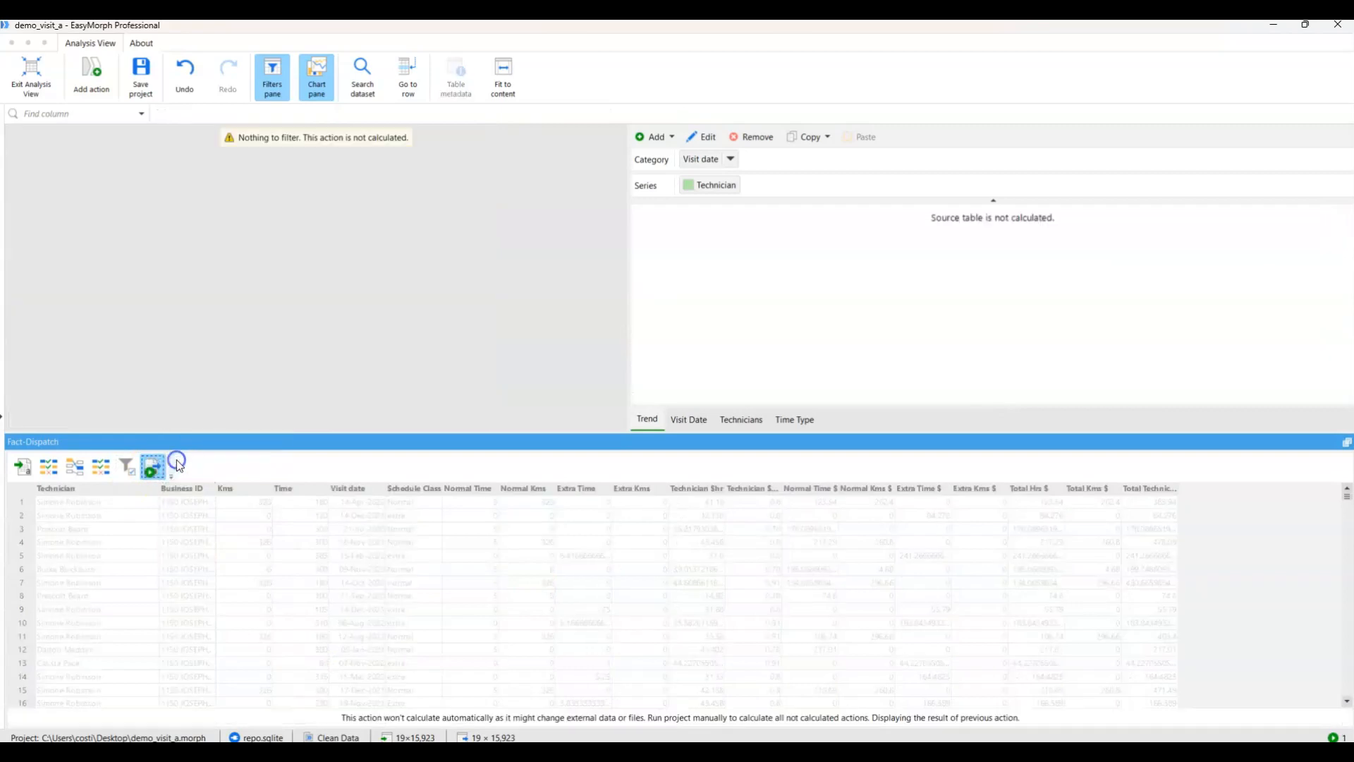
Compare the Trend chart and filter lists of Fact-Dispatch at the Business ID match action and the filter action.
left_click(128, 465)
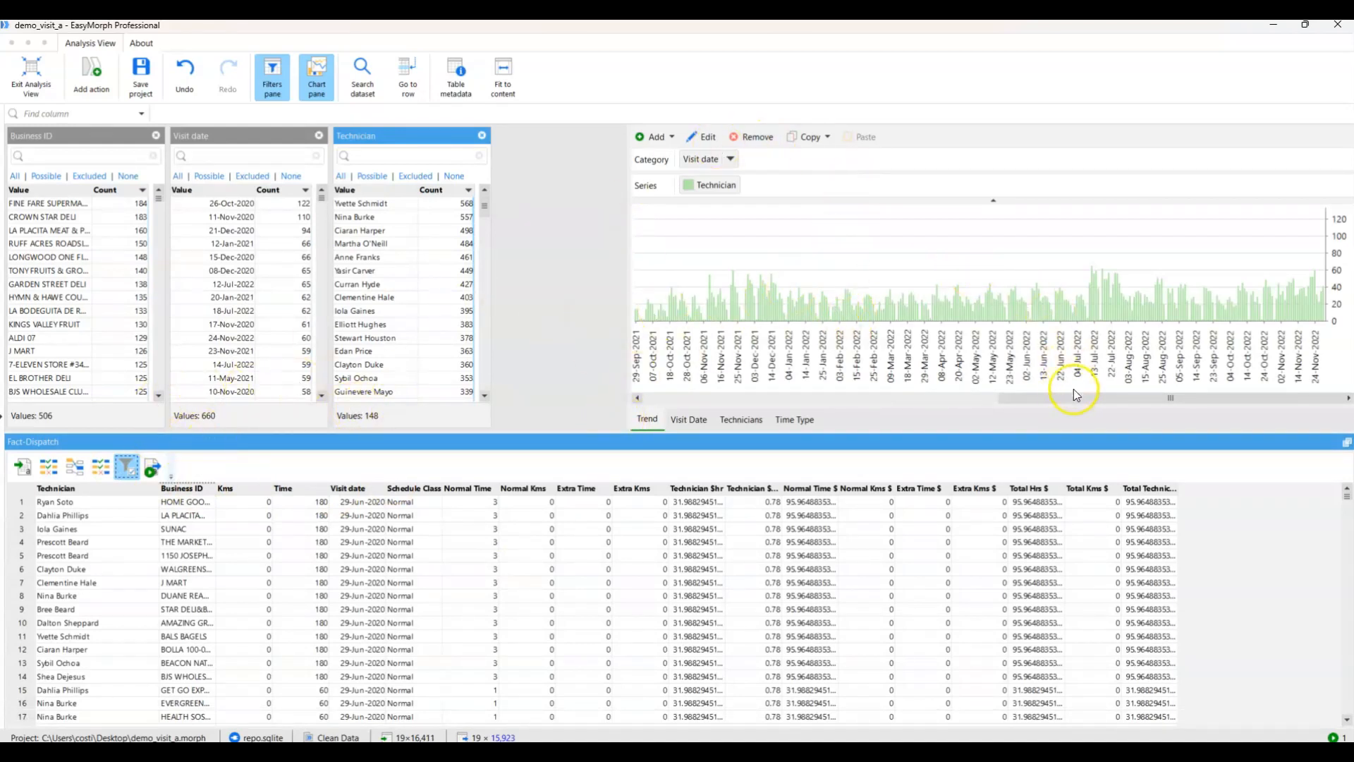
left_click(100, 468)
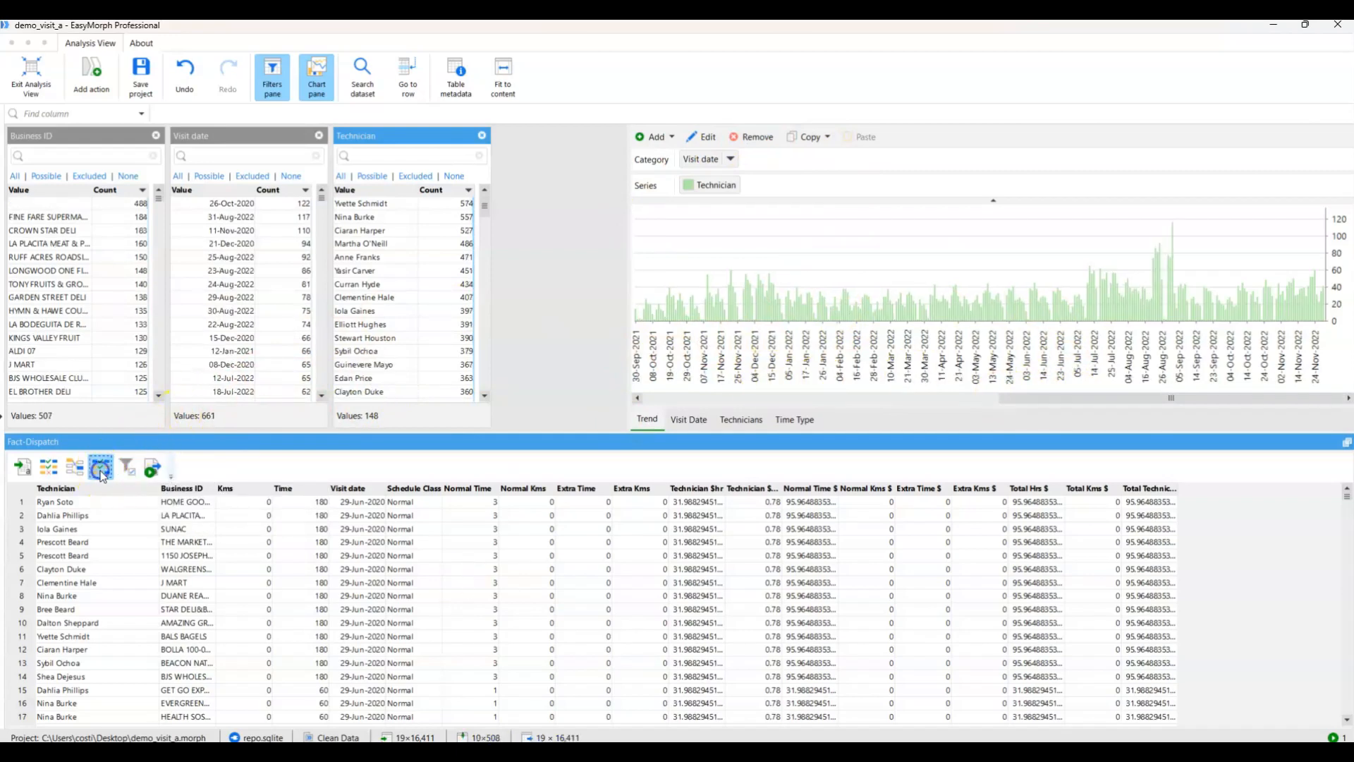
left_click(124, 467)
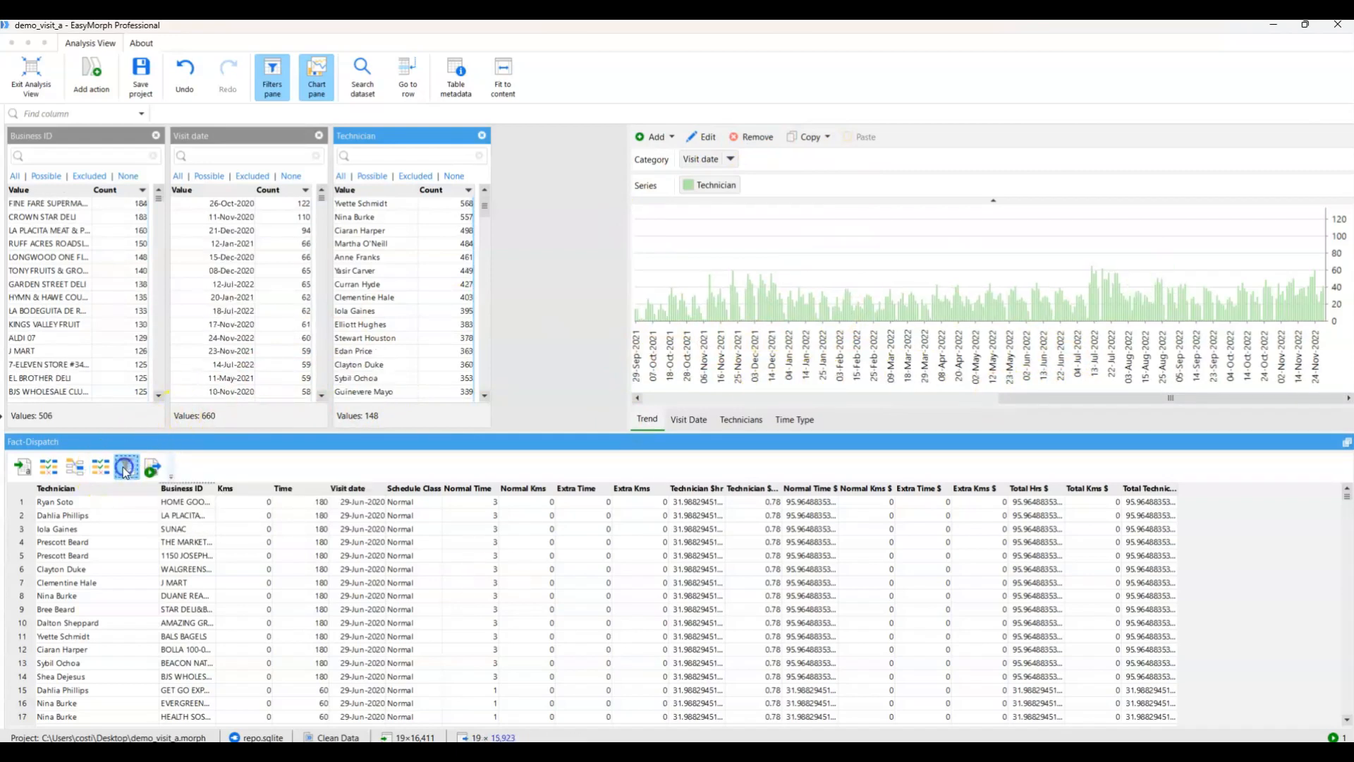
left_click(103, 468)
left_click(1229, 287)
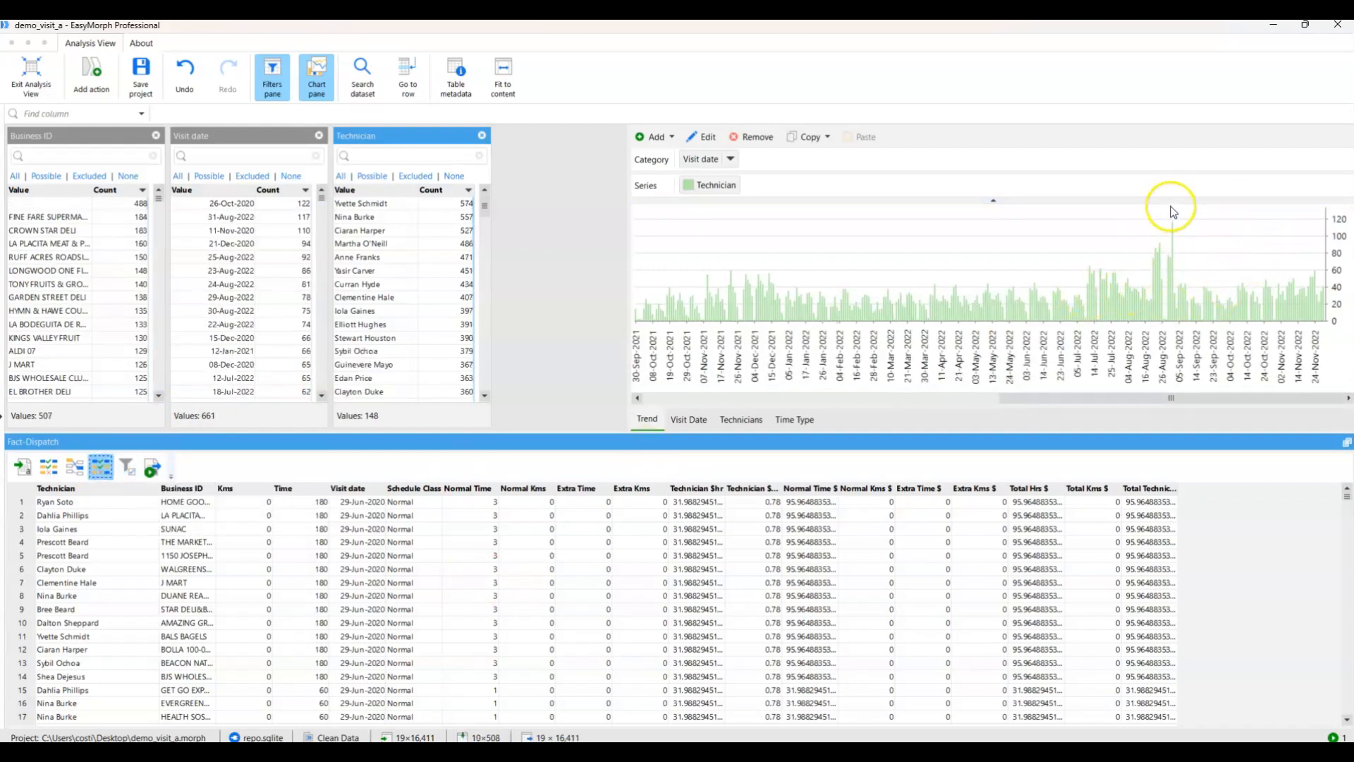
left_click(127, 468)
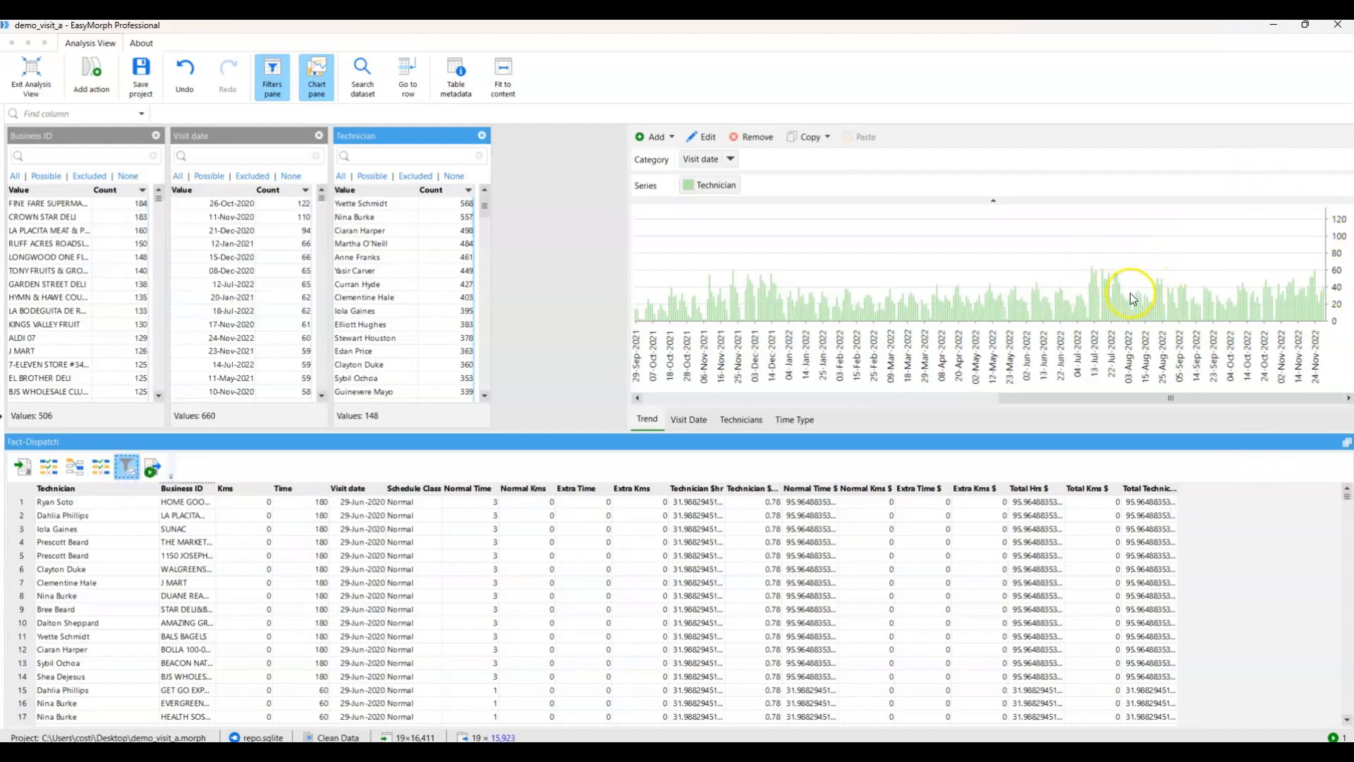
Compare the Visit Date pivot of technician counts by Schedule Class at the Business ID match and filter actions.
left_click(696, 422)
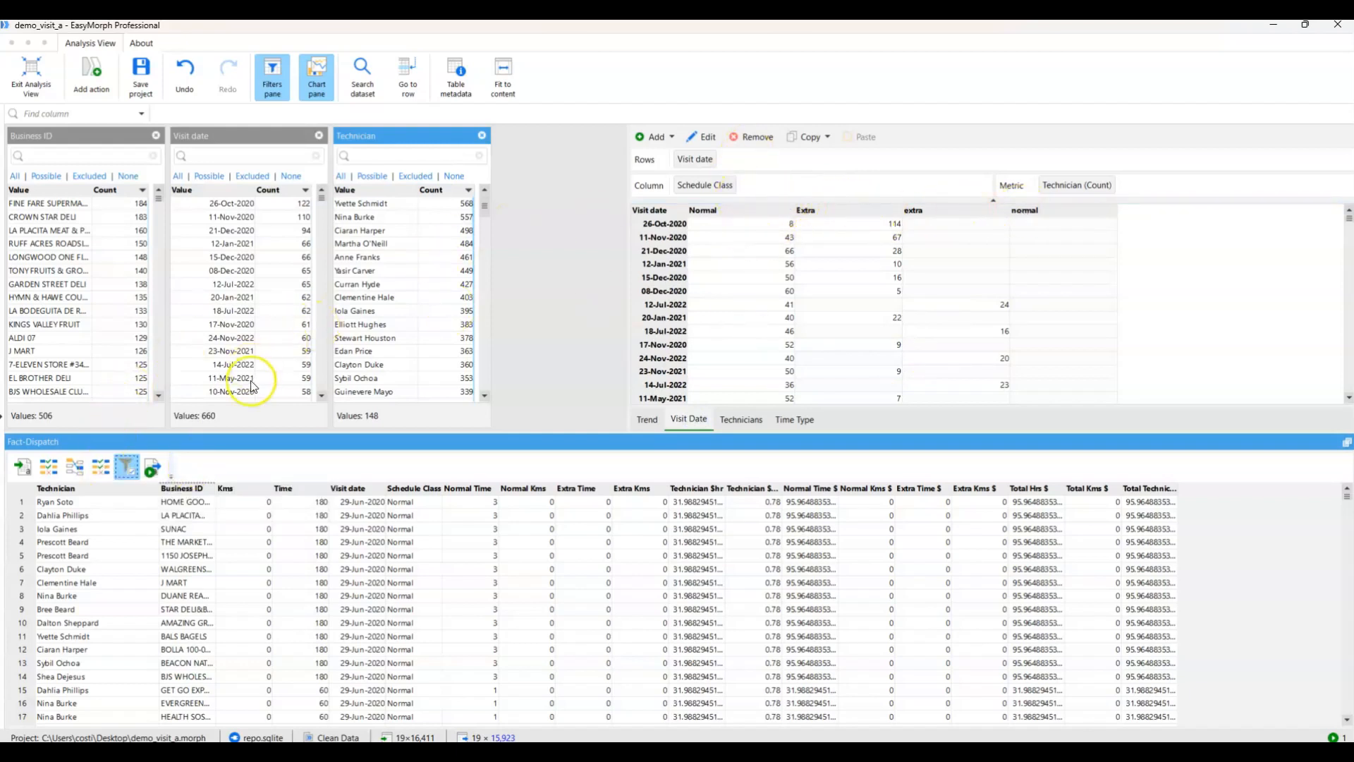
left_click(109, 472)
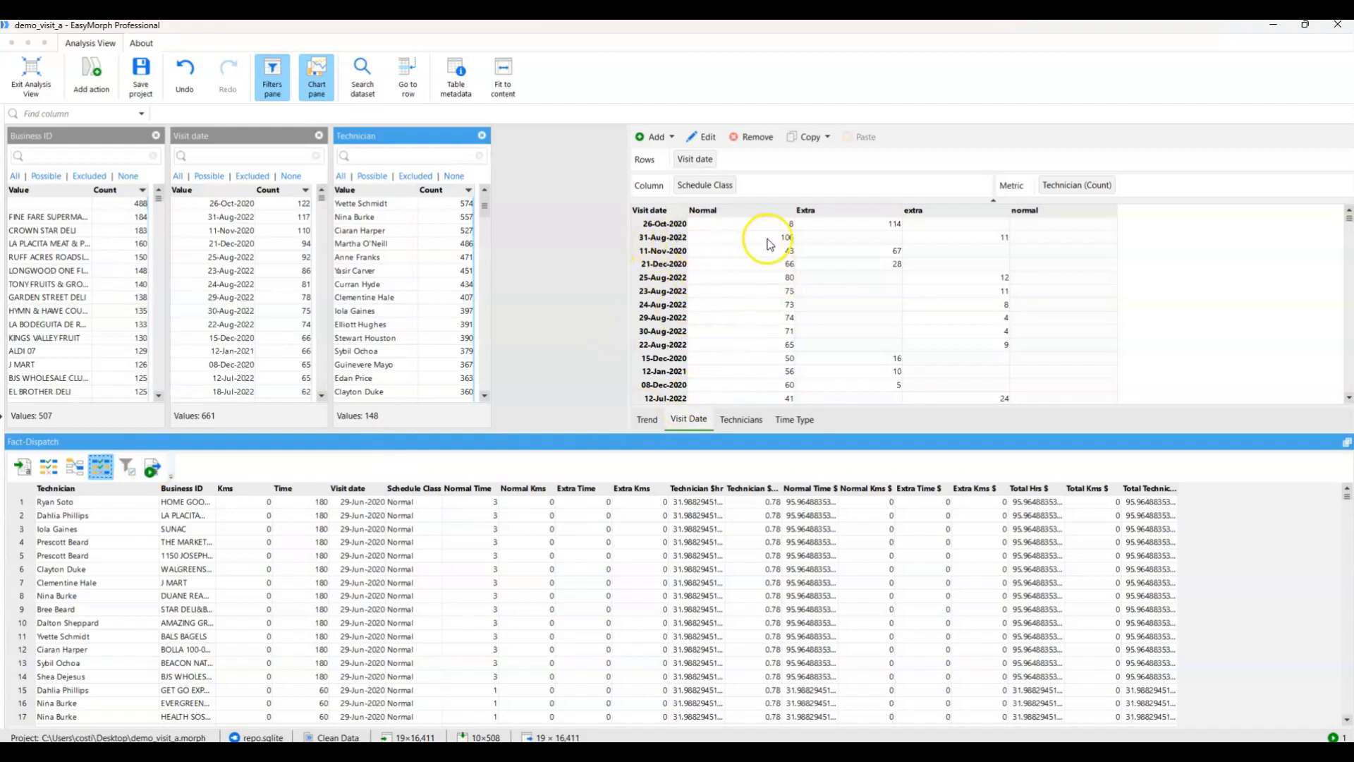
left_click(128, 468)
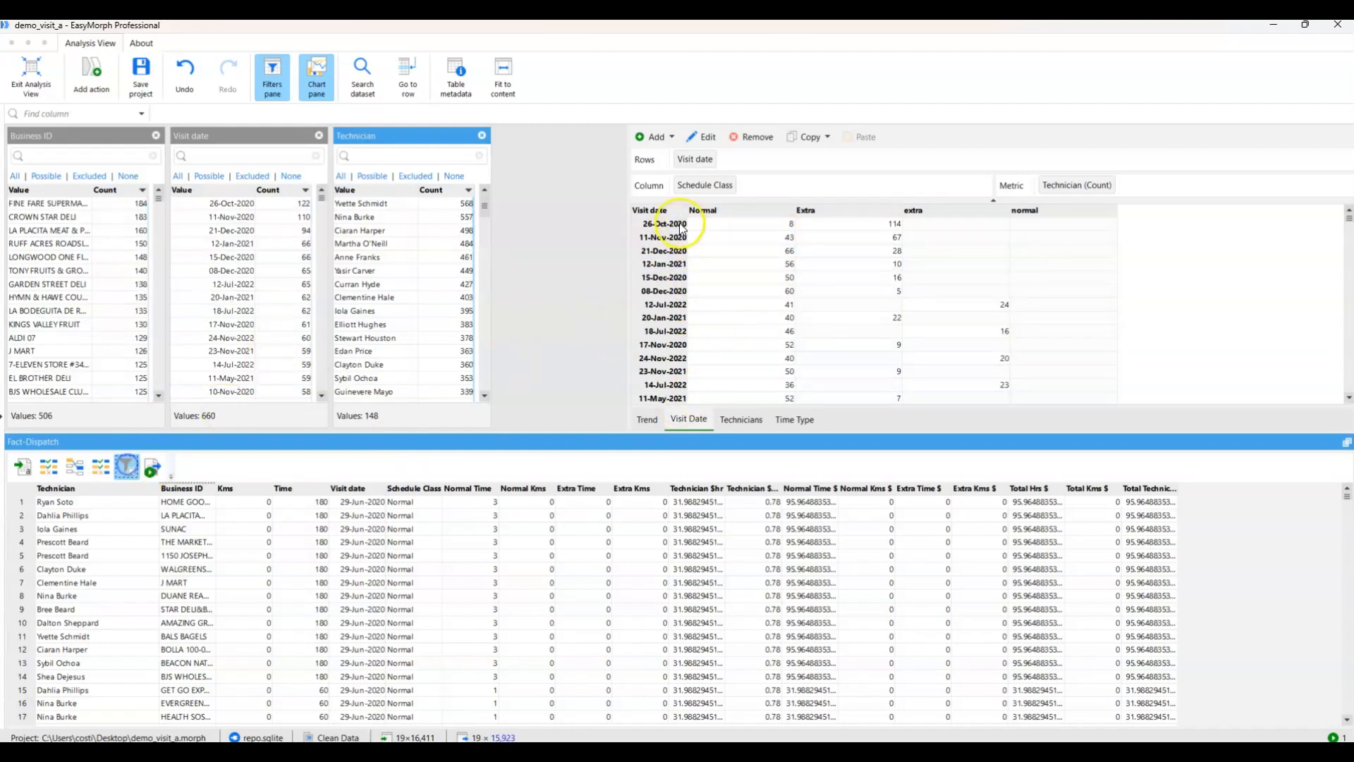
left_click(98, 467)
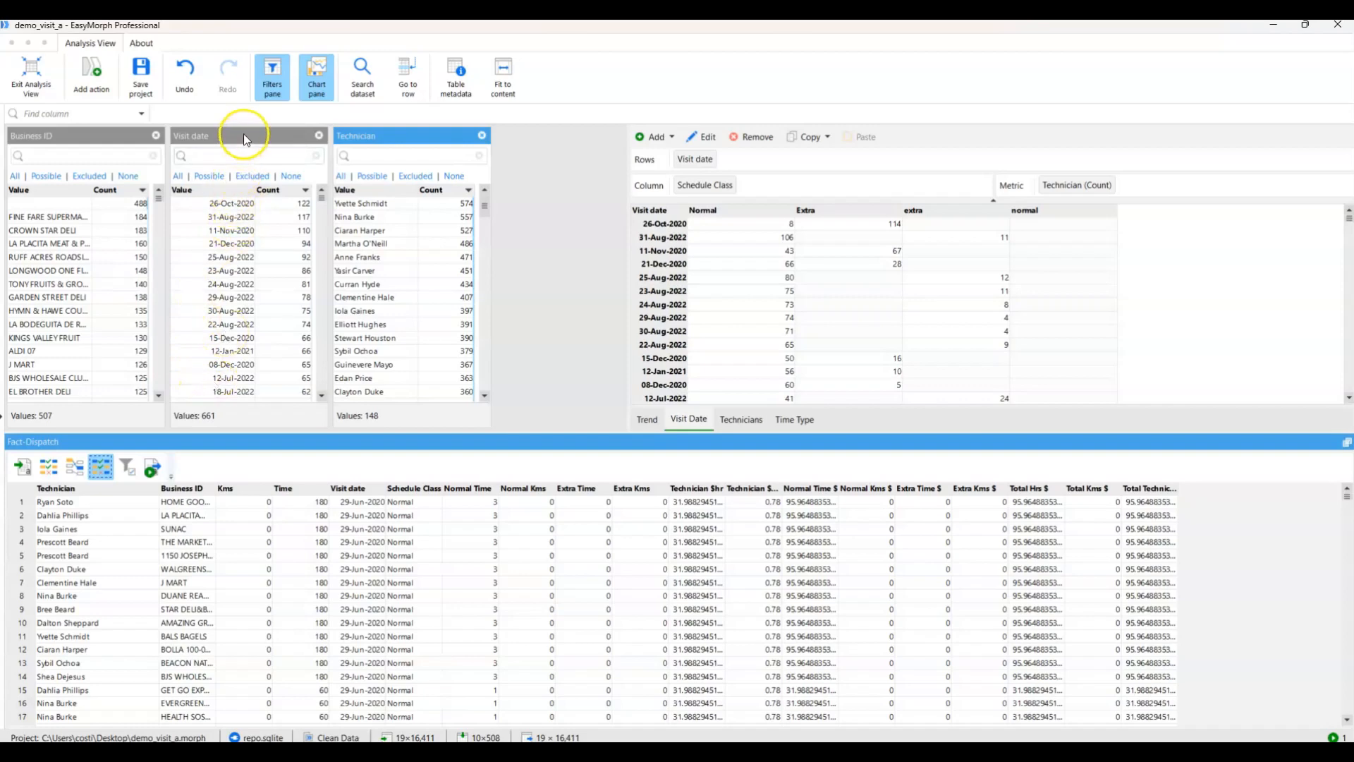
Remove the Visit date filter list, add it again after the Technician list and sort it by descending count.
left_click(319, 136)
left_click_drag(361, 490, 424, 286)
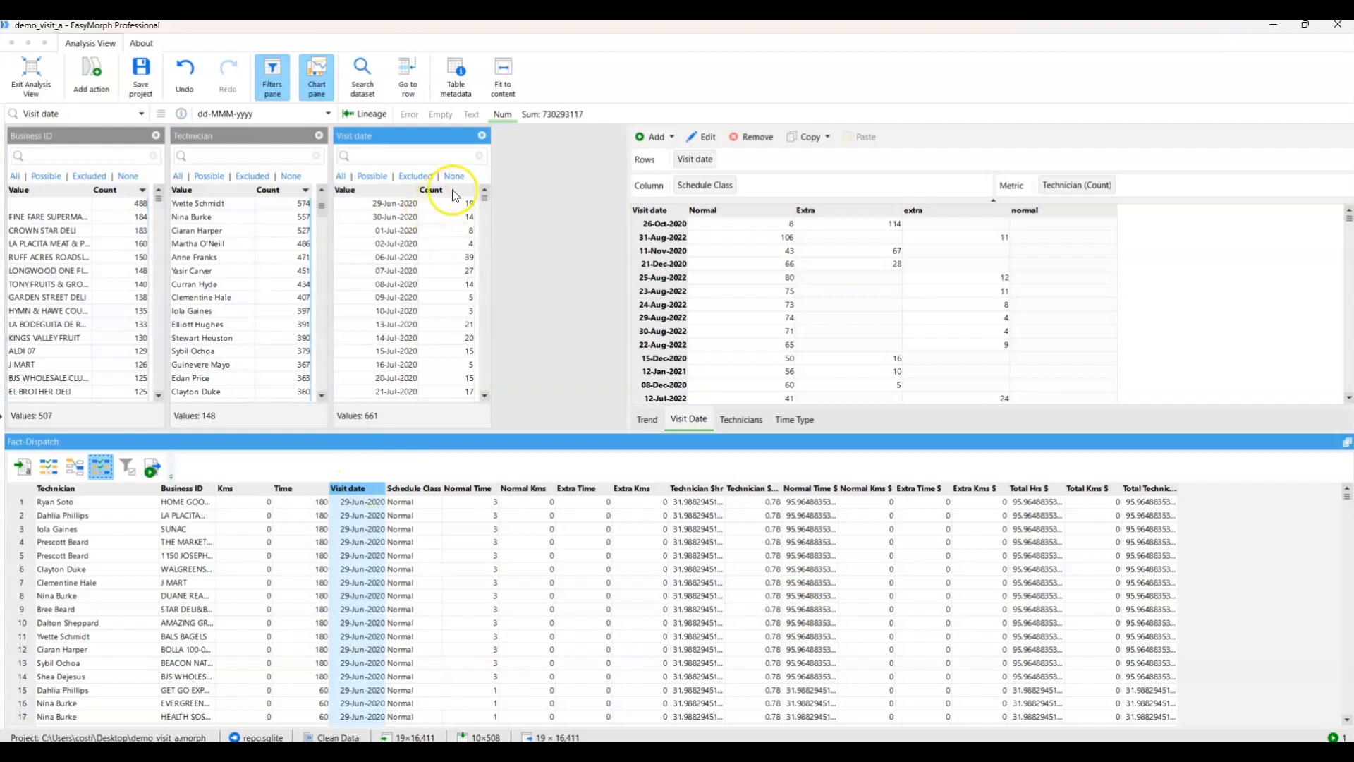
left_click(390, 190)
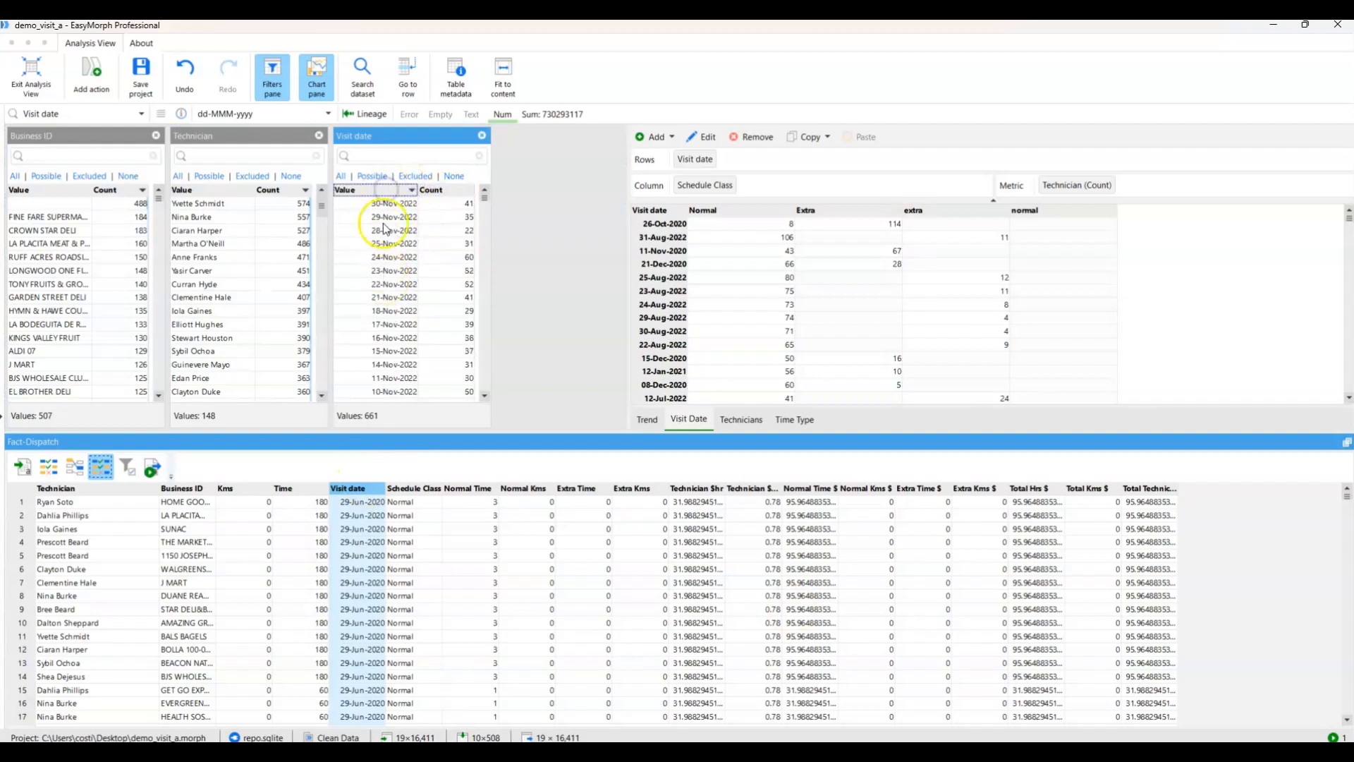
left_click(437, 189)
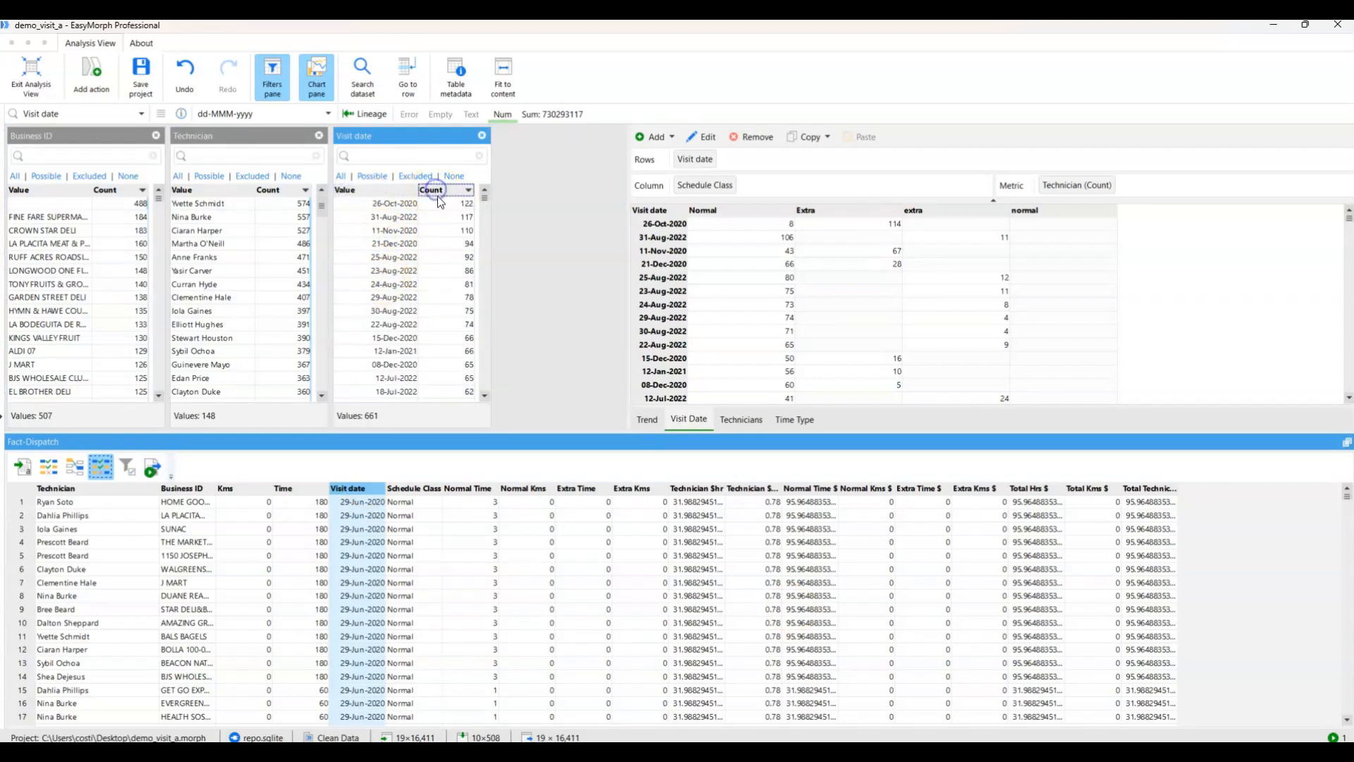
Filter Visit date to 31-Aug-2022, show the Technicians chart and filter Technician to the one with the highest count.
left_click(397, 223)
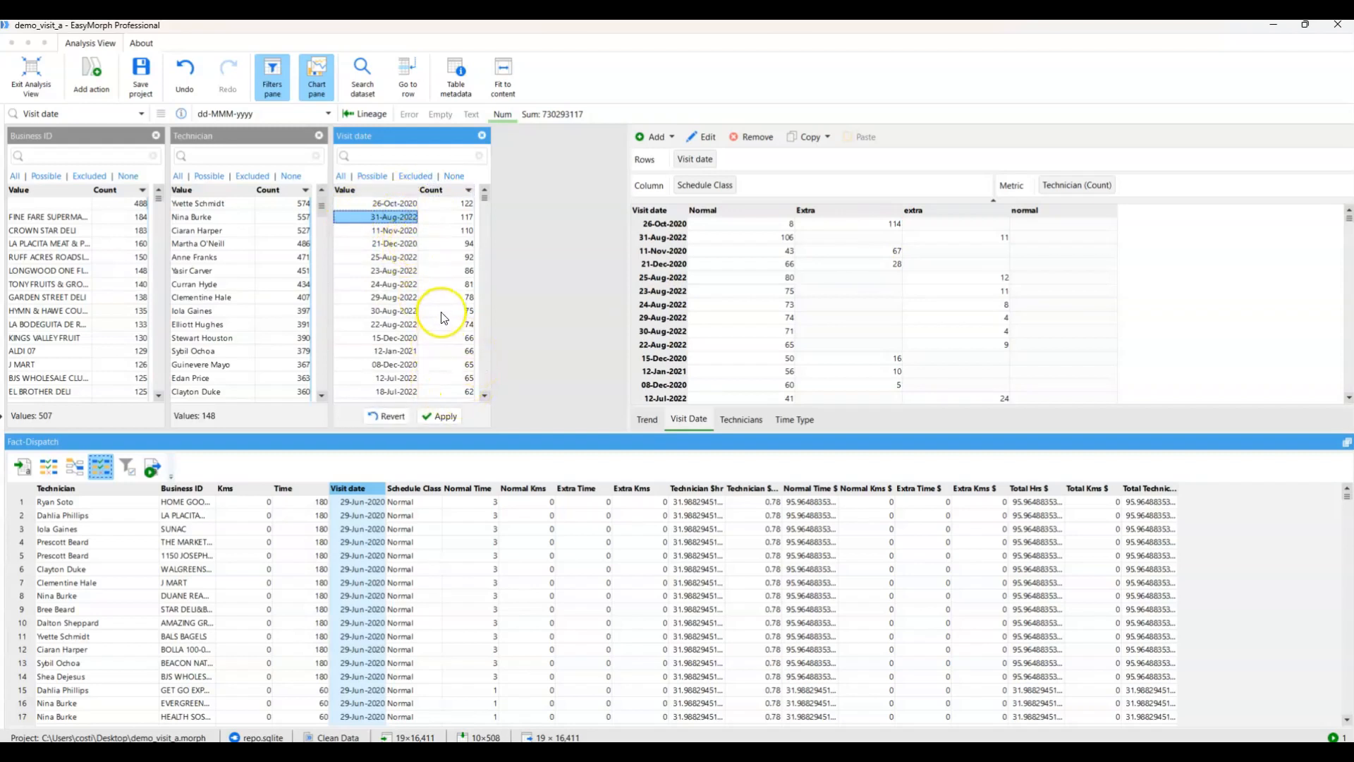
left_click(440, 417)
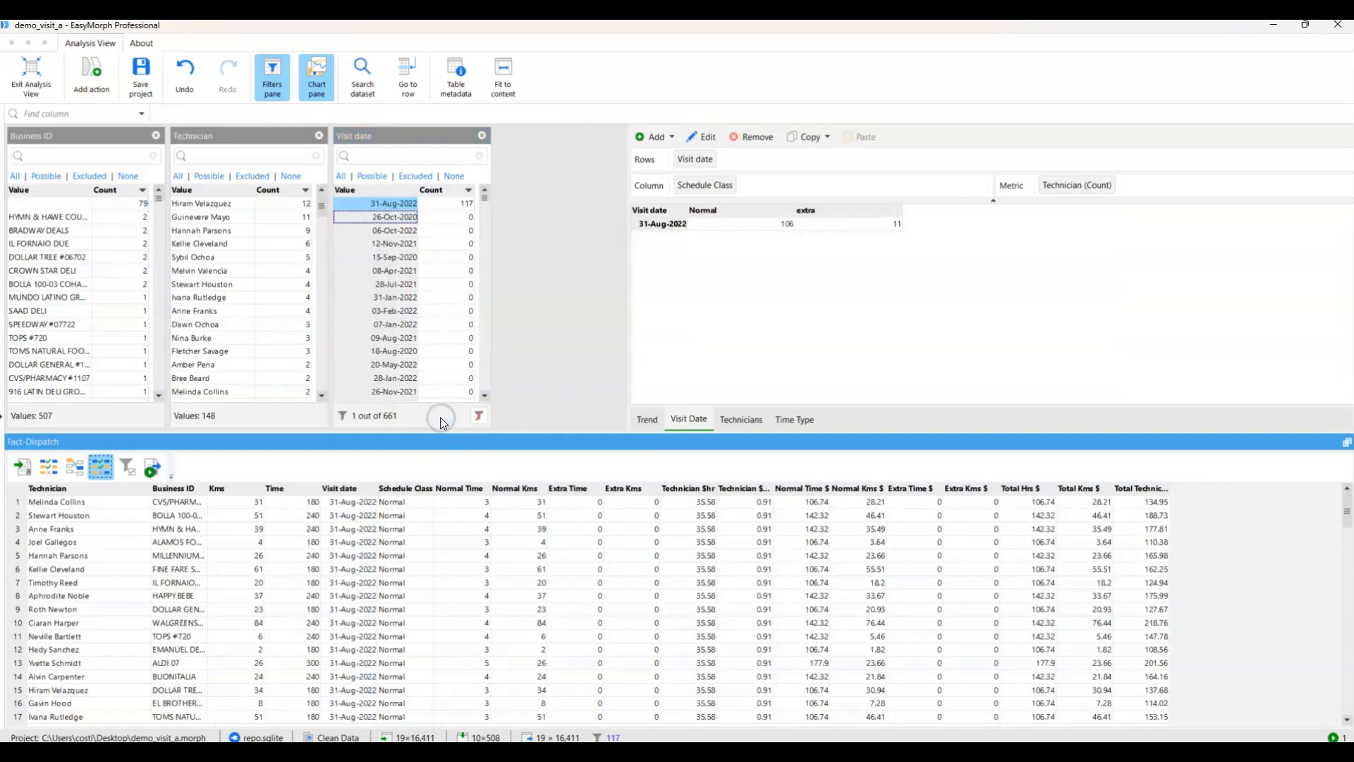
left_click(741, 419)
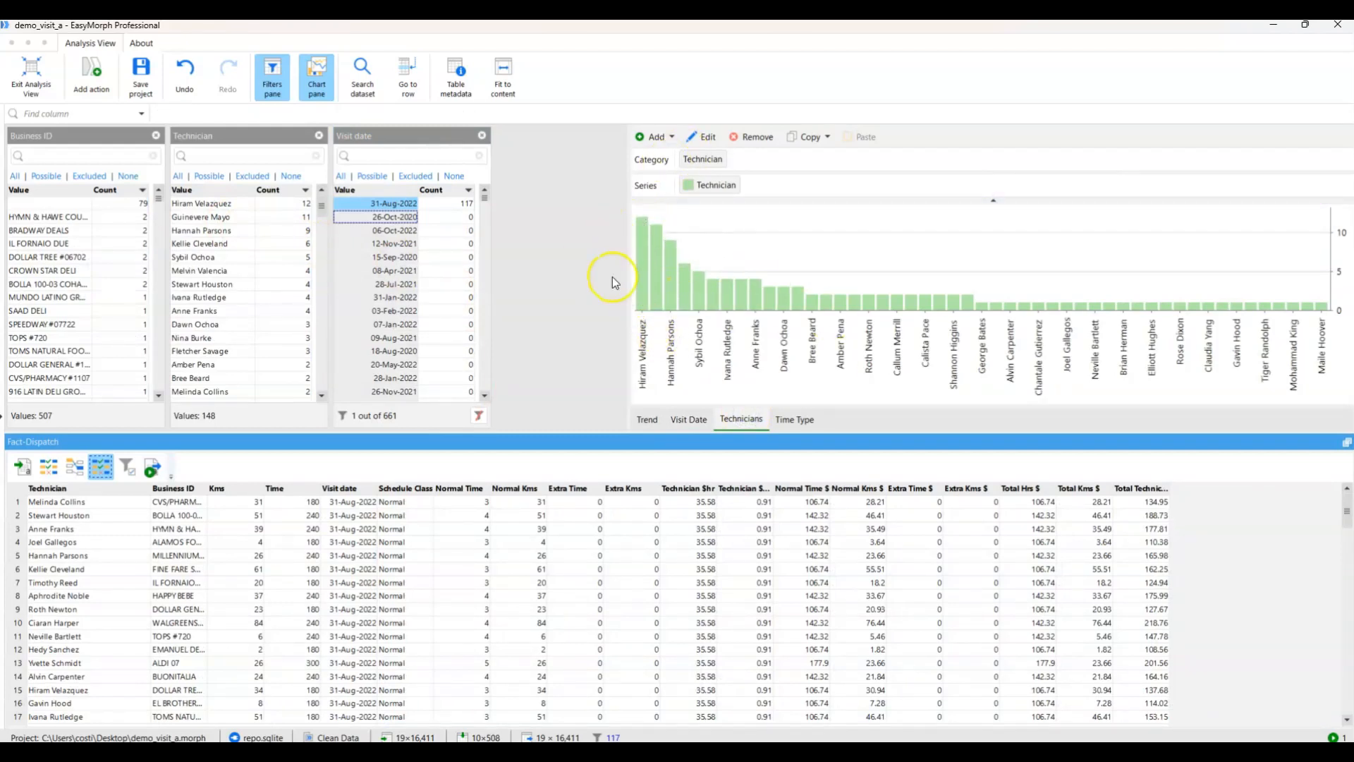
left_click(208, 203)
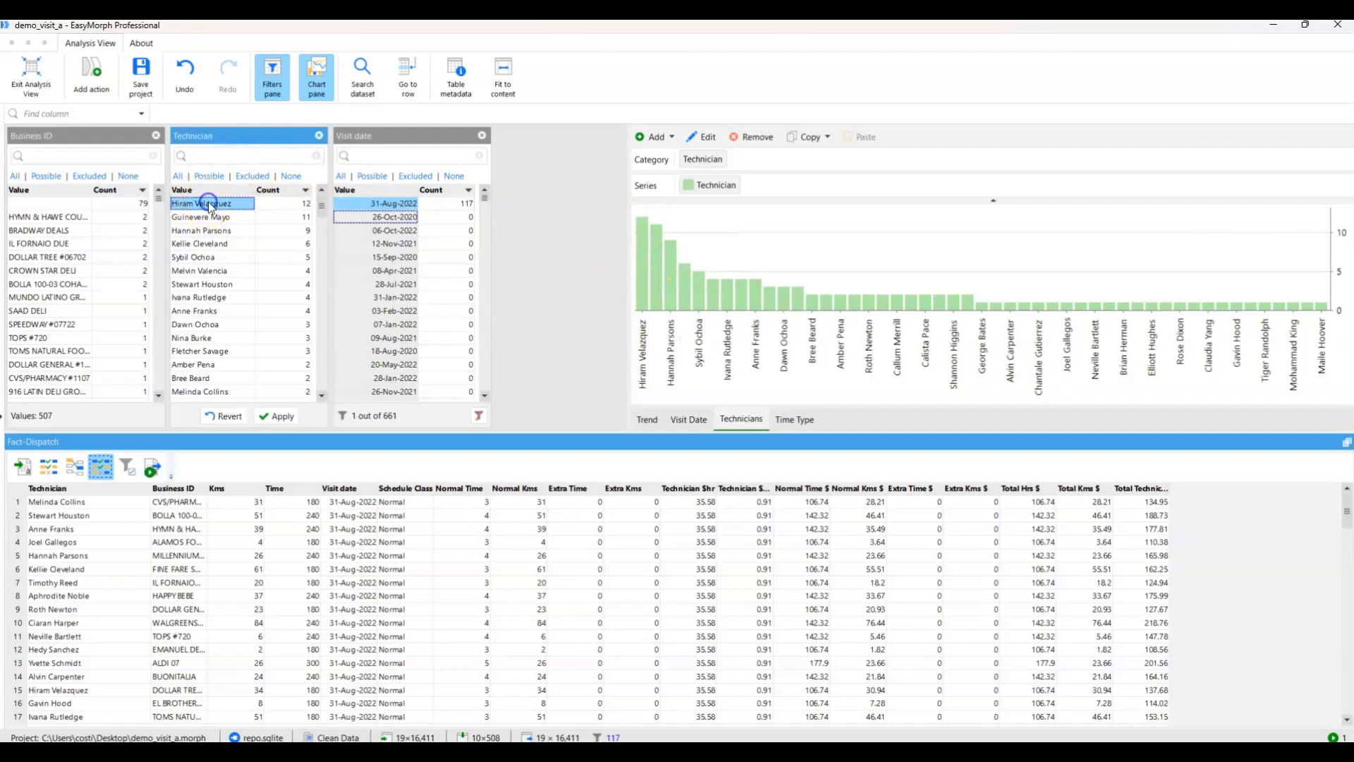
left_click(273, 416)
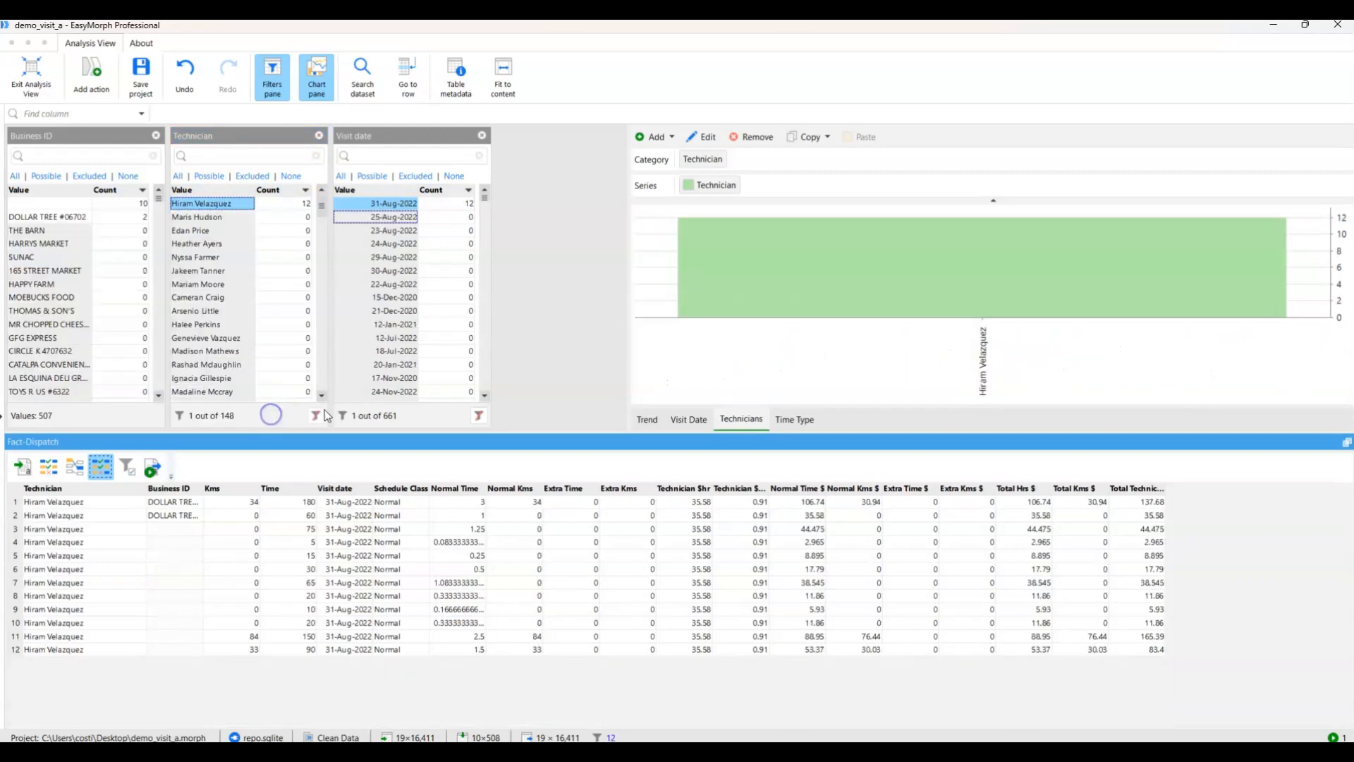
Clear the Visit date filter and show the selected technician's visits in the Visit Date pivot and Trend chart.
left_click(478, 415)
left_click(691, 419)
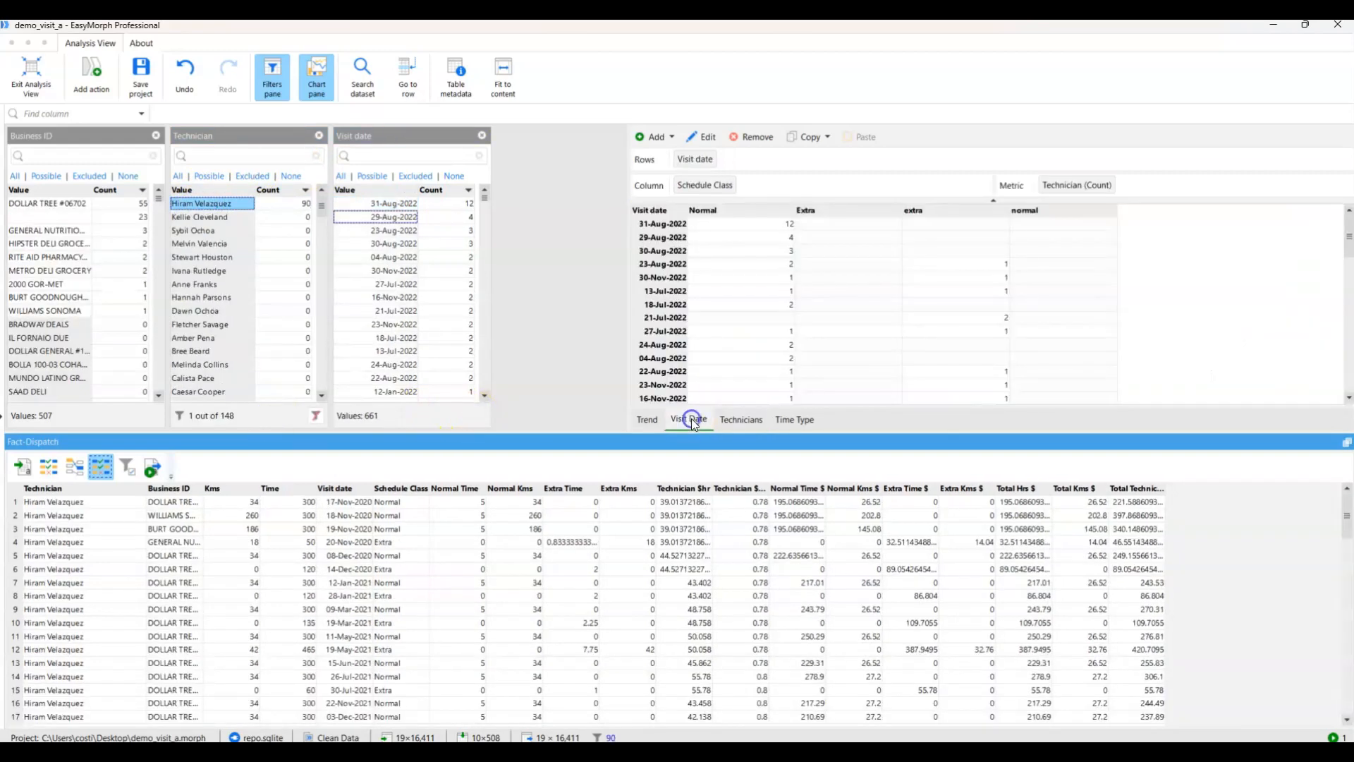
left_click(649, 420)
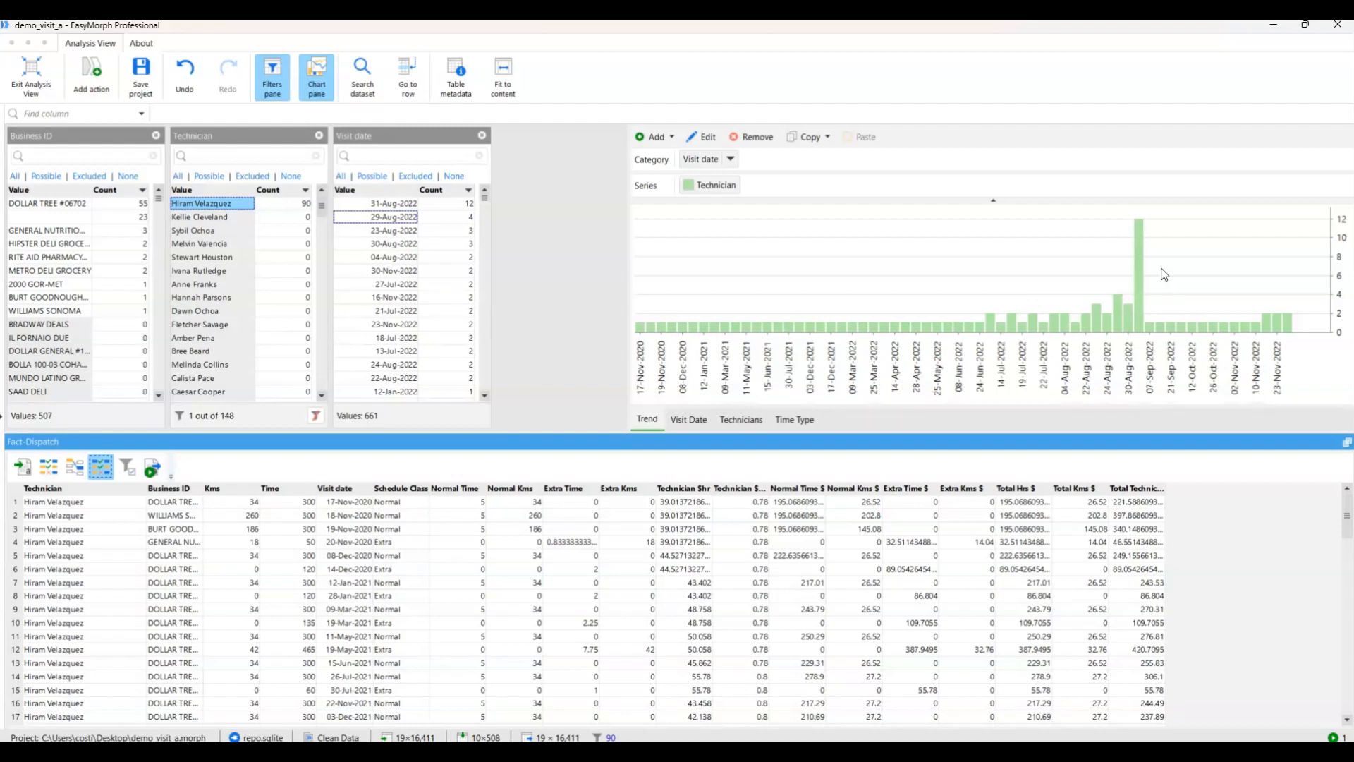
Filter Technician to the excluded values, leaving out the selected technician, and add this filter as a workflow action.
left_click(254, 179)
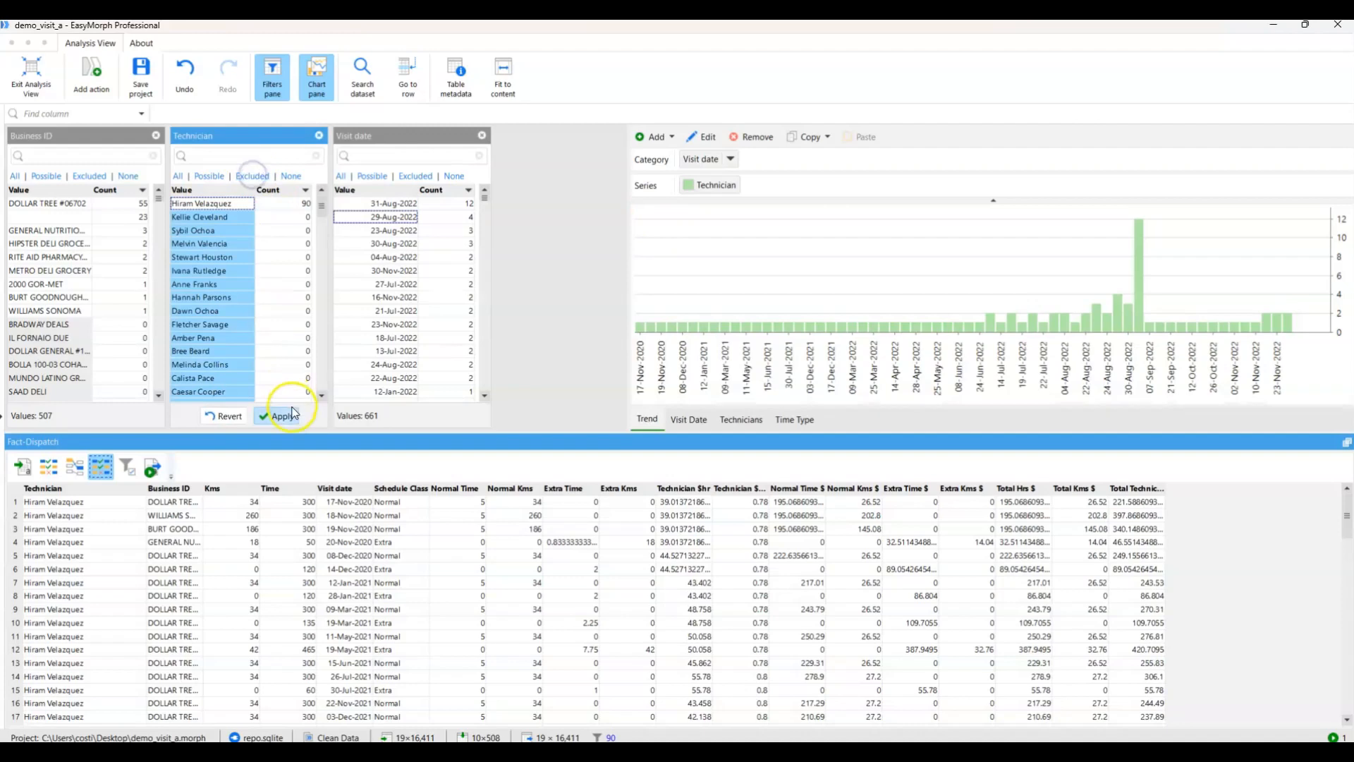
right_click(275, 143)
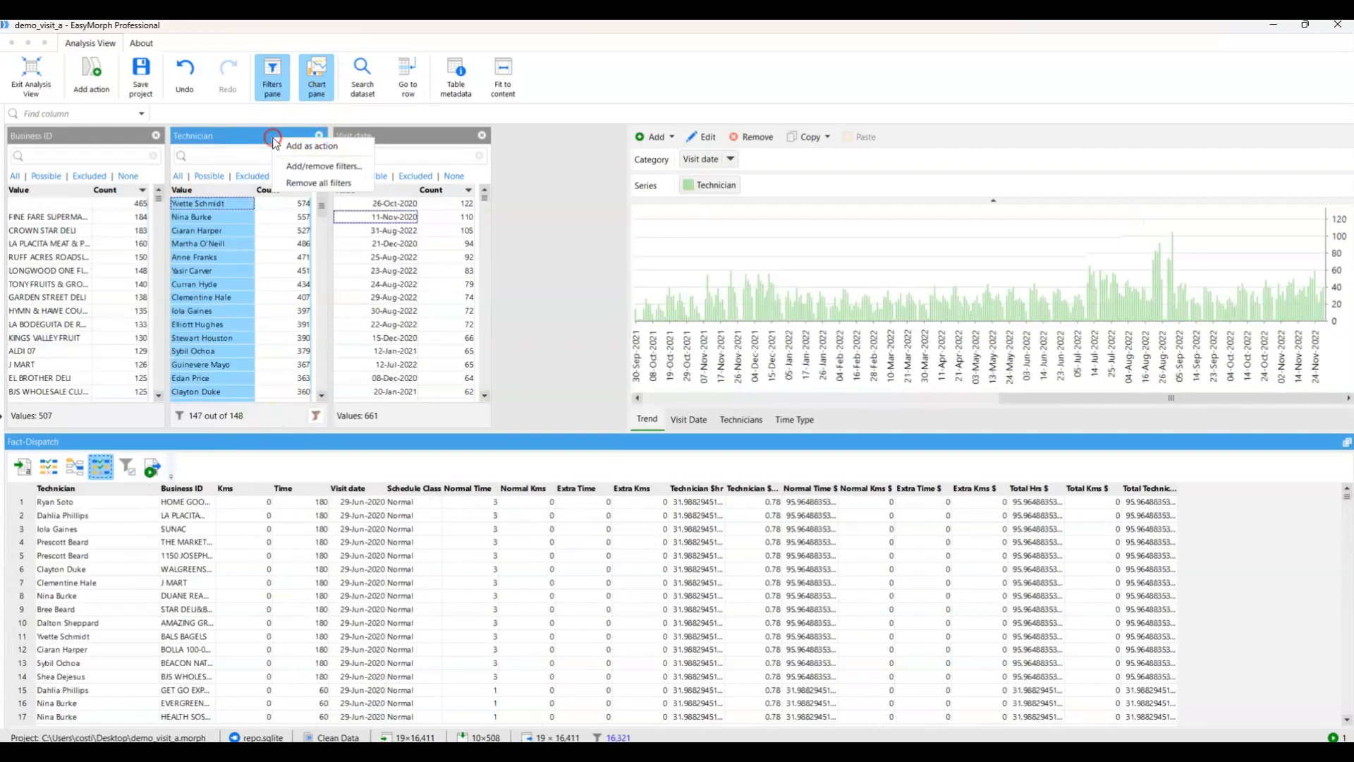
left_click(318, 150)
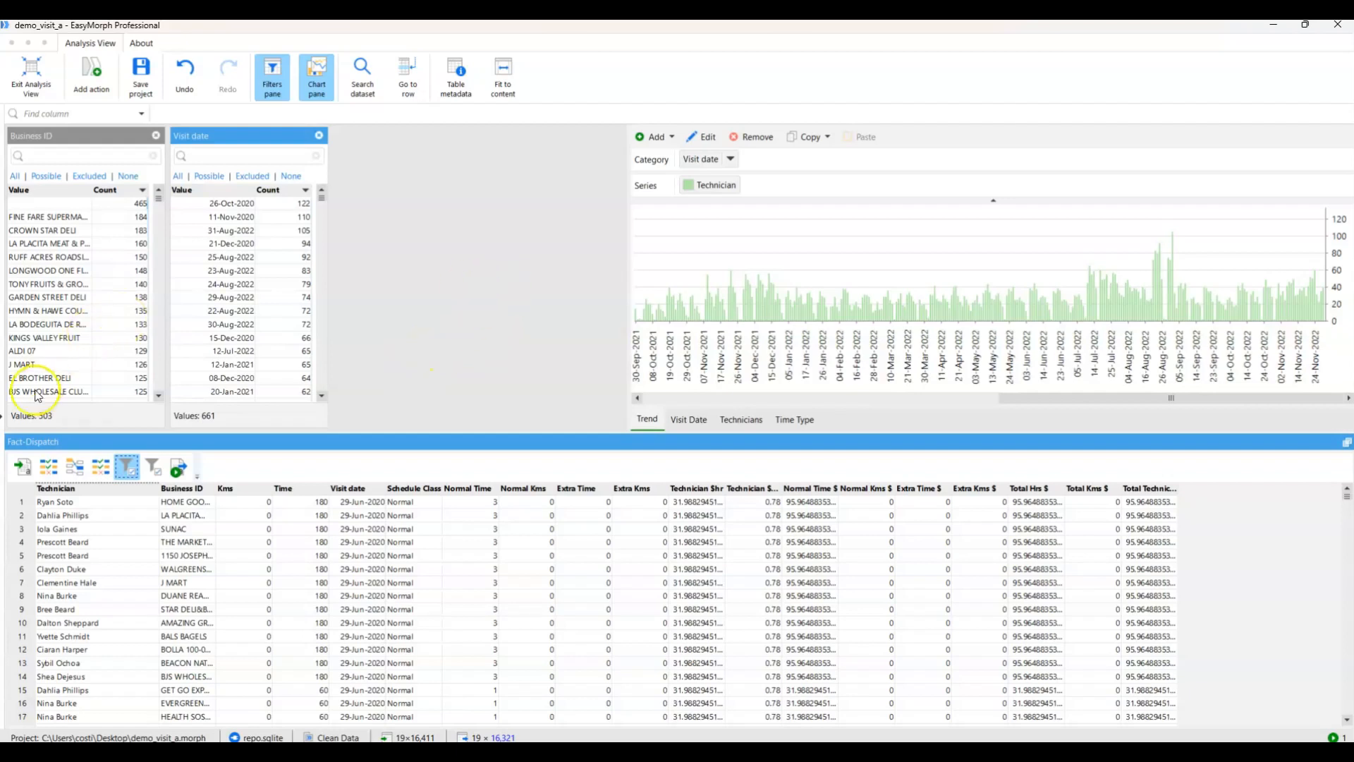
Compare the Time Type cost chart at the technician filter, Business ID filter and match actions, and exit Analysis View.
left_click(802, 420)
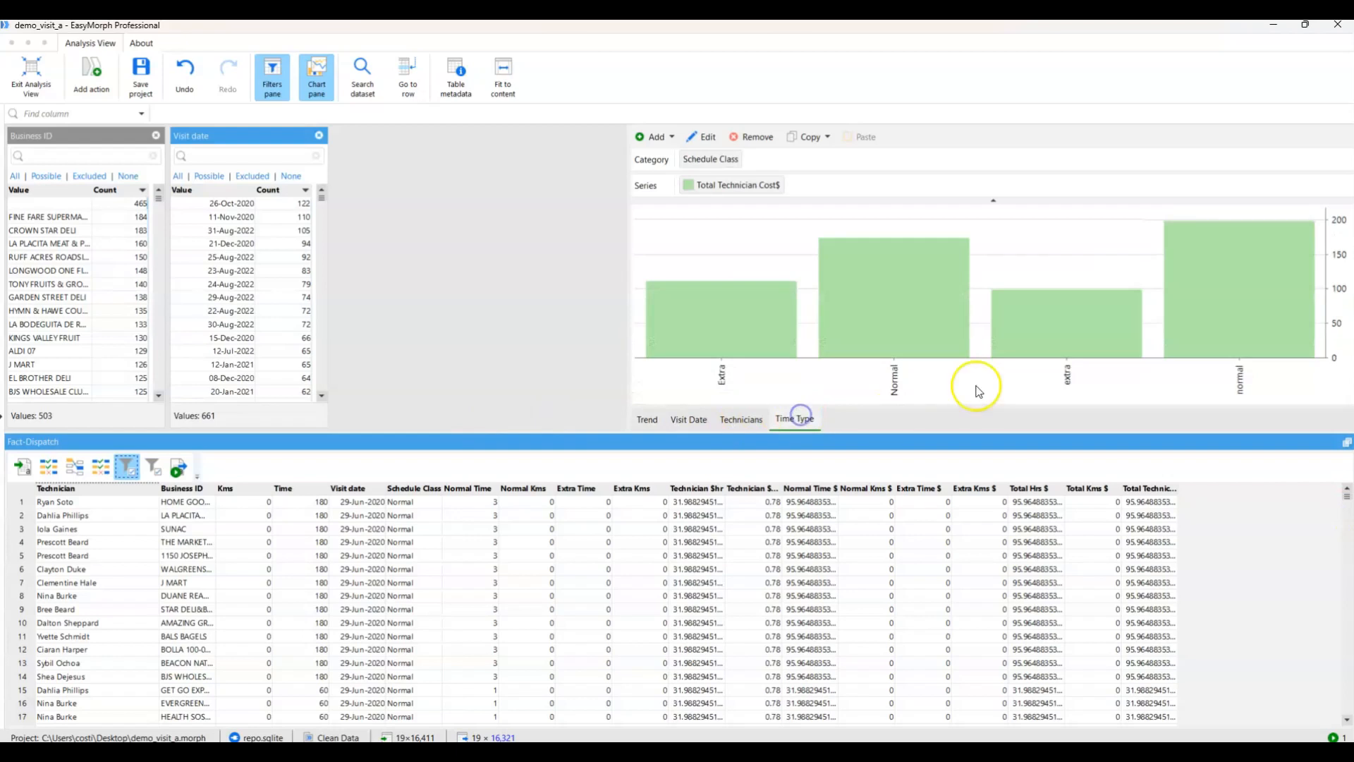
mouse_move(774, 343)
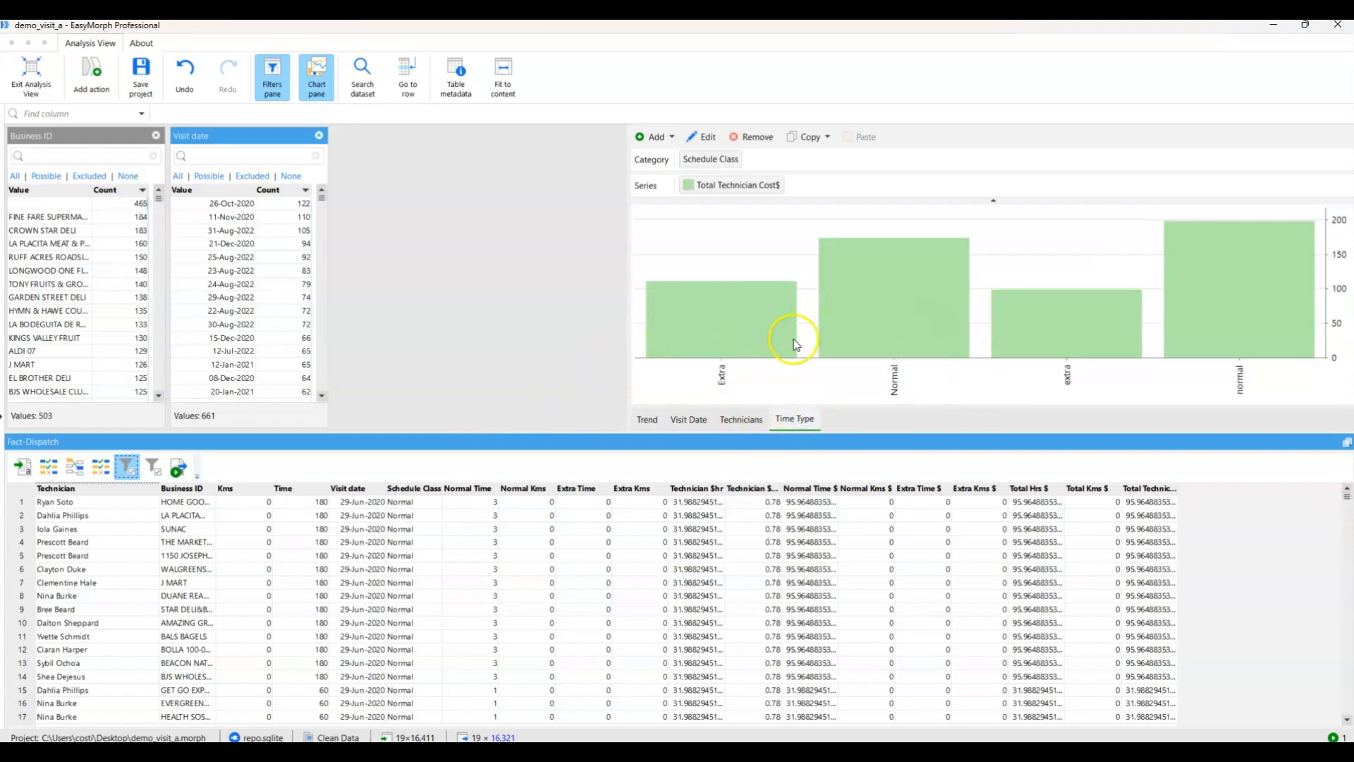
mouse_move(963, 332)
left_click(128, 466)
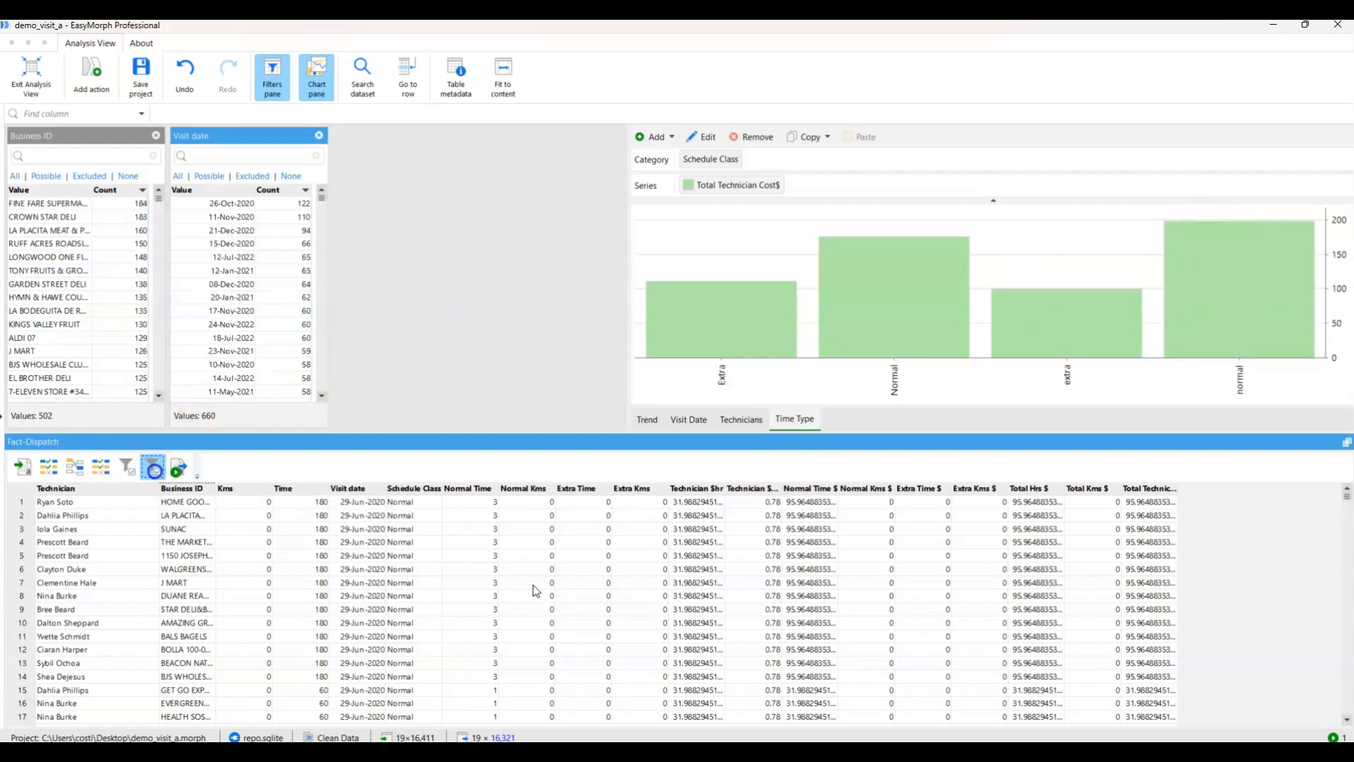
left_click(101, 466)
mouse_move(1297, 233)
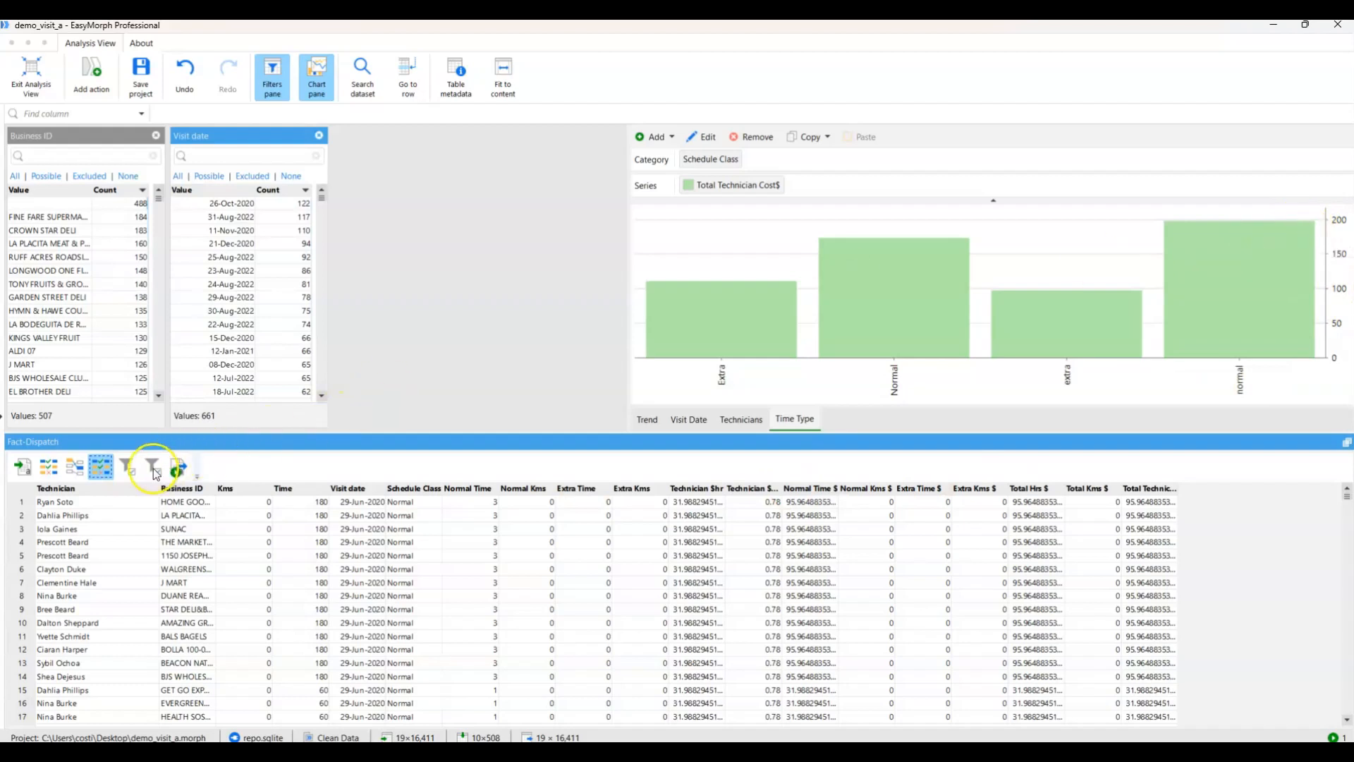
left_click(153, 468)
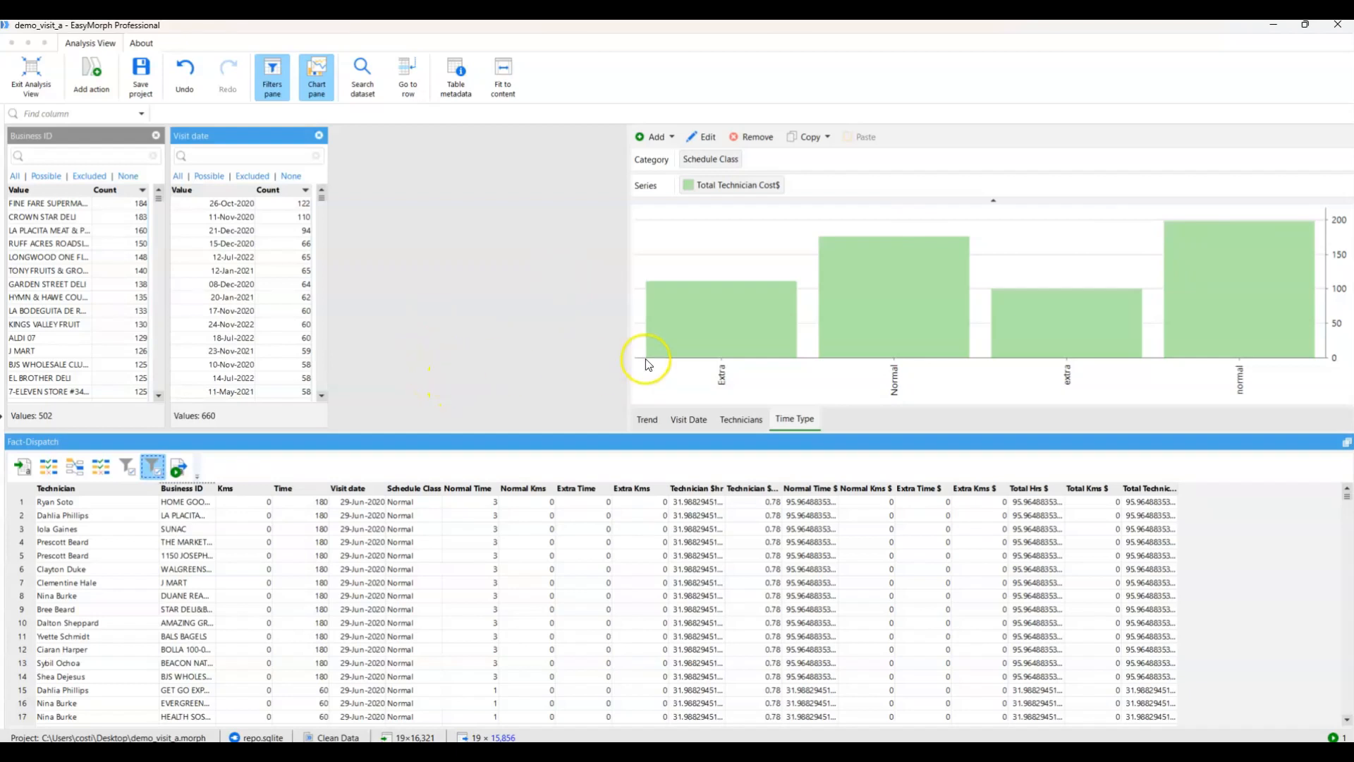
left_click(53, 87)
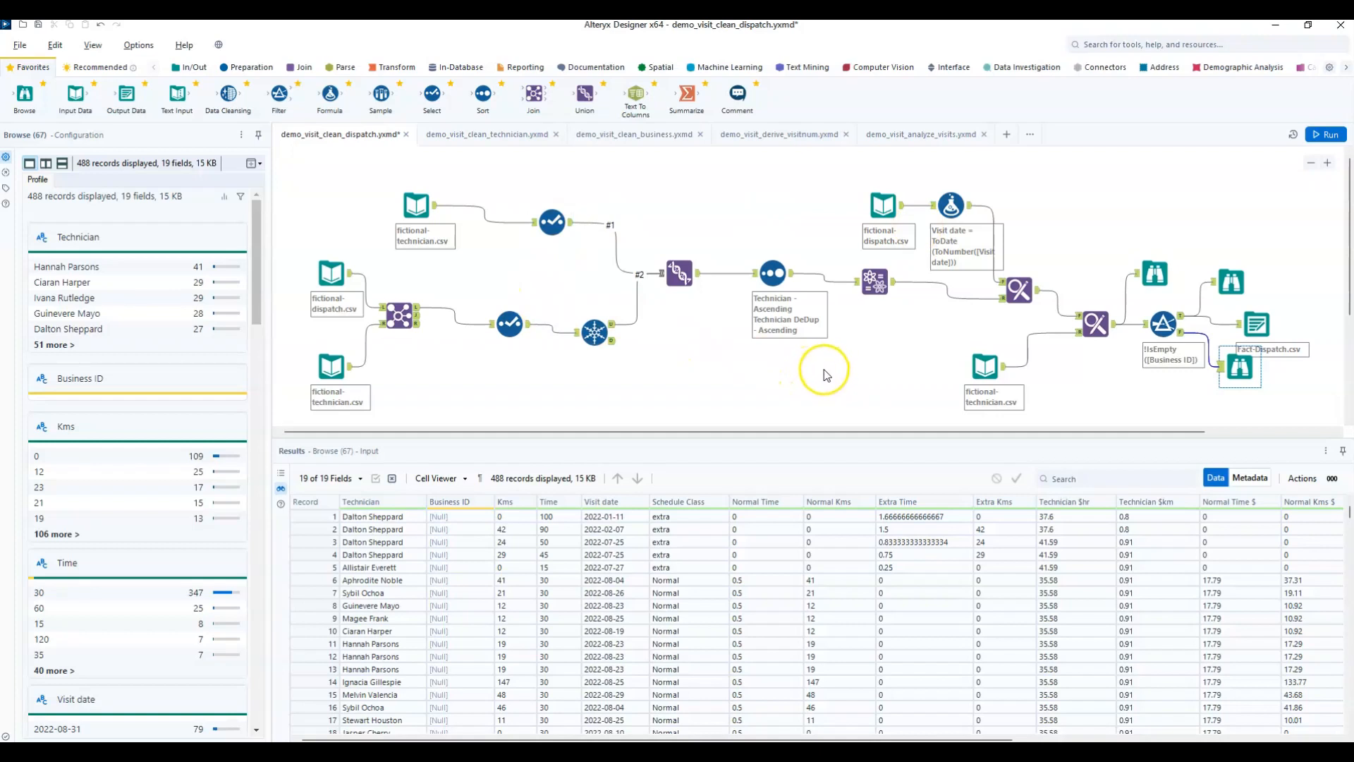
Switch to Alteryx Designer and attach a Browse tool to the output of the technician Fuzzy Match tool.
left_click(874, 281)
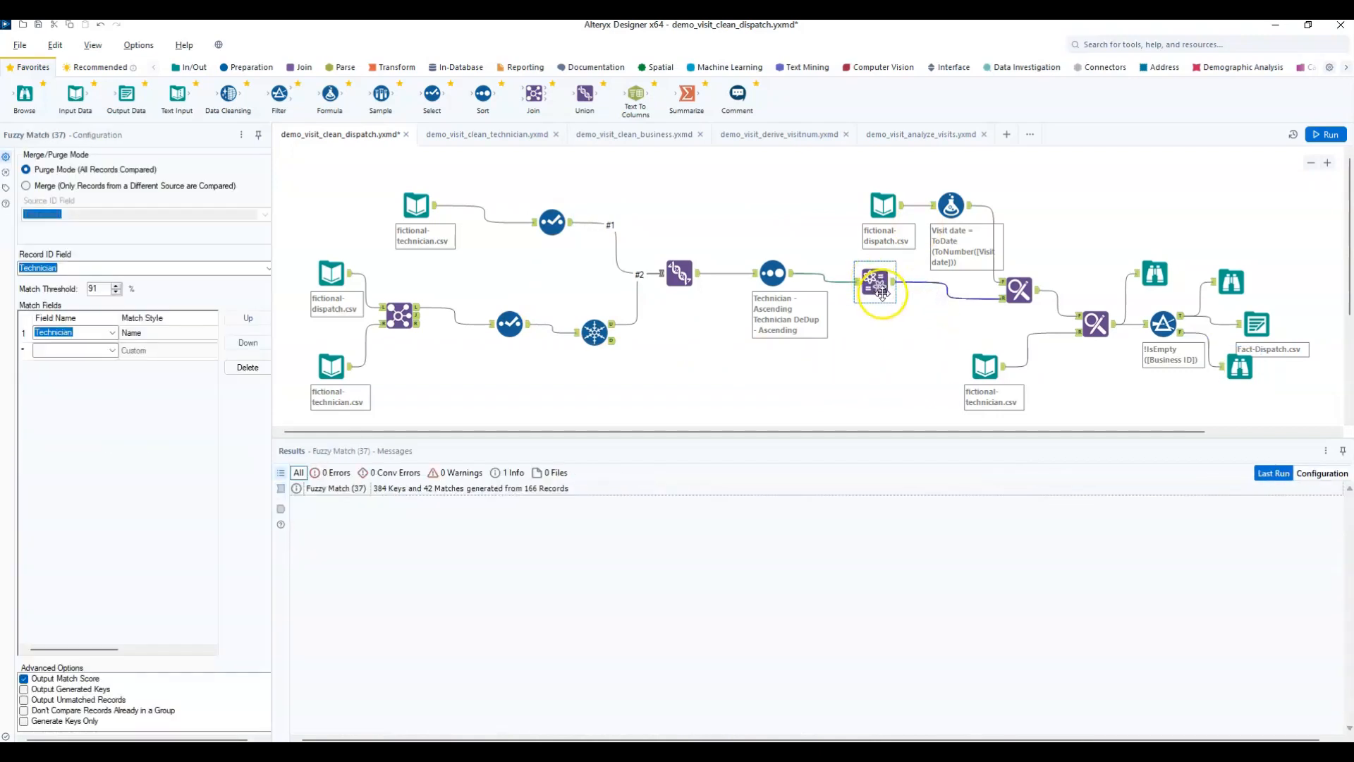
left_click_drag(25, 99, 941, 333)
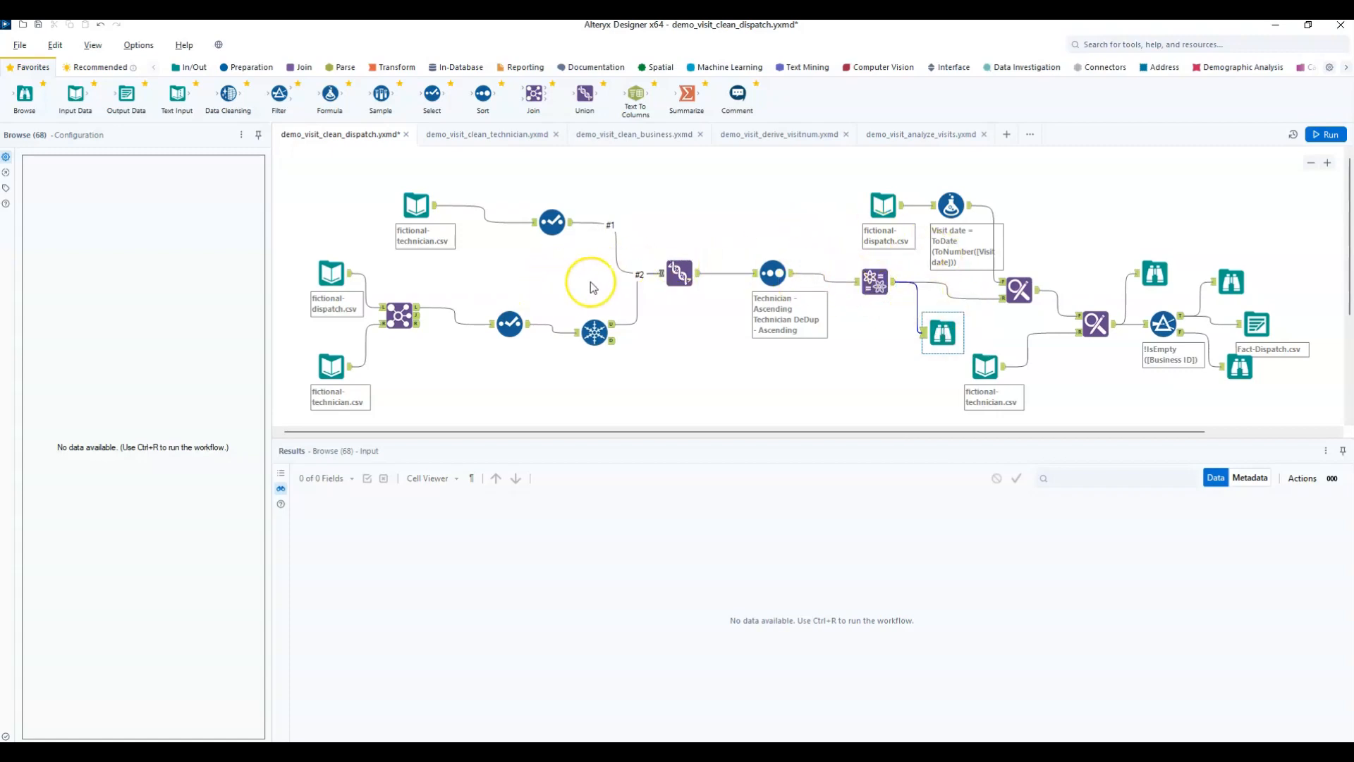
Inspect the Union tool's input records and the technician Fuzzy Match tool's match threshold and Name match style.
left_click(679, 271)
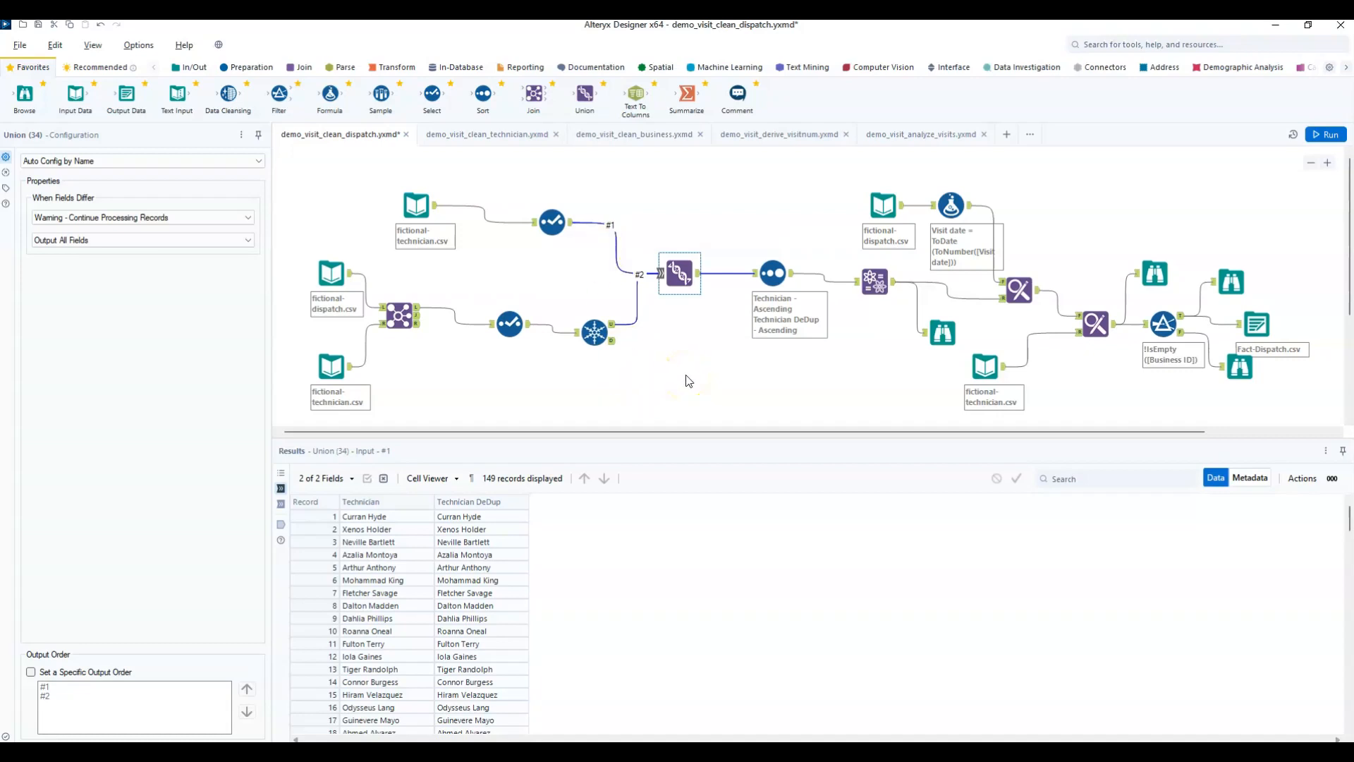
left_click(877, 282)
left_click(877, 283)
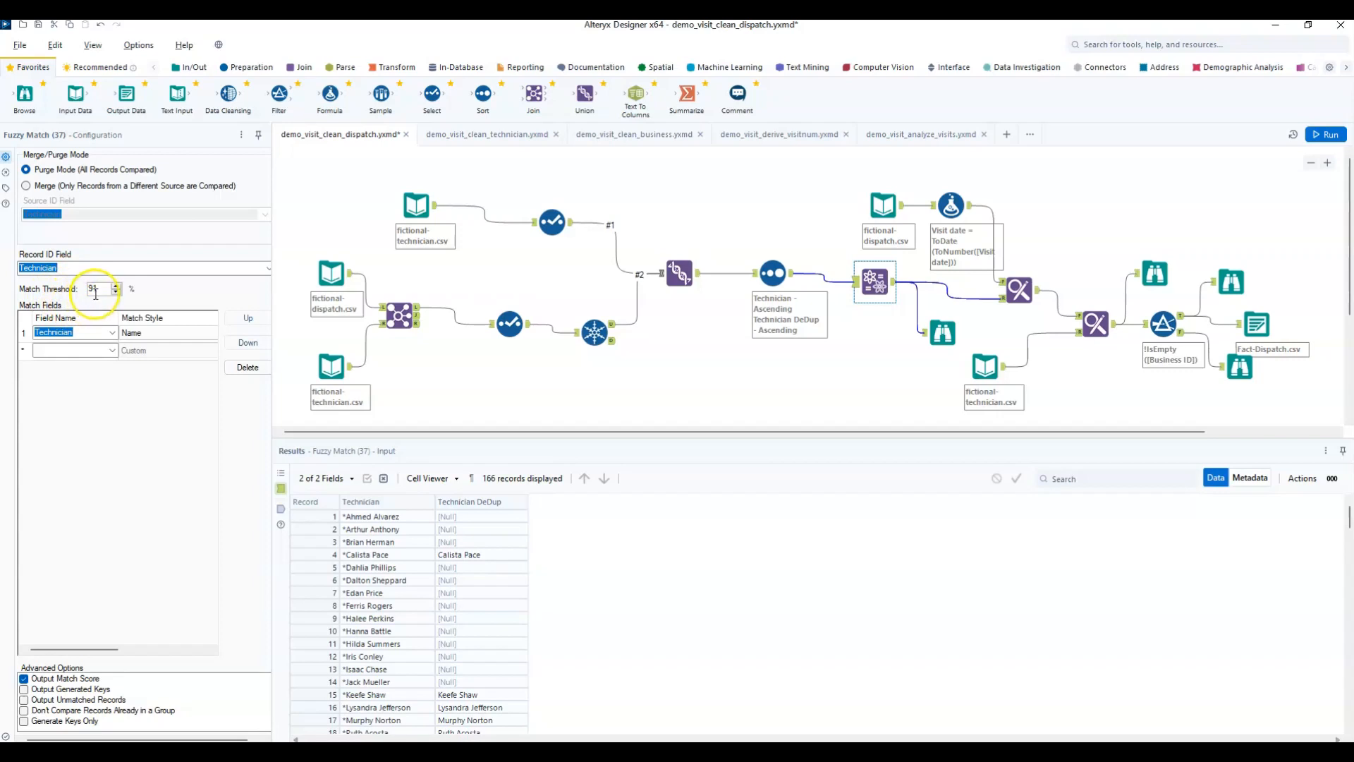
Run the dispatch cleaning workflow and sort the Fuzzy Match Browse results by MatchScore in ascending order.
left_click(1324, 134)
left_click(940, 343)
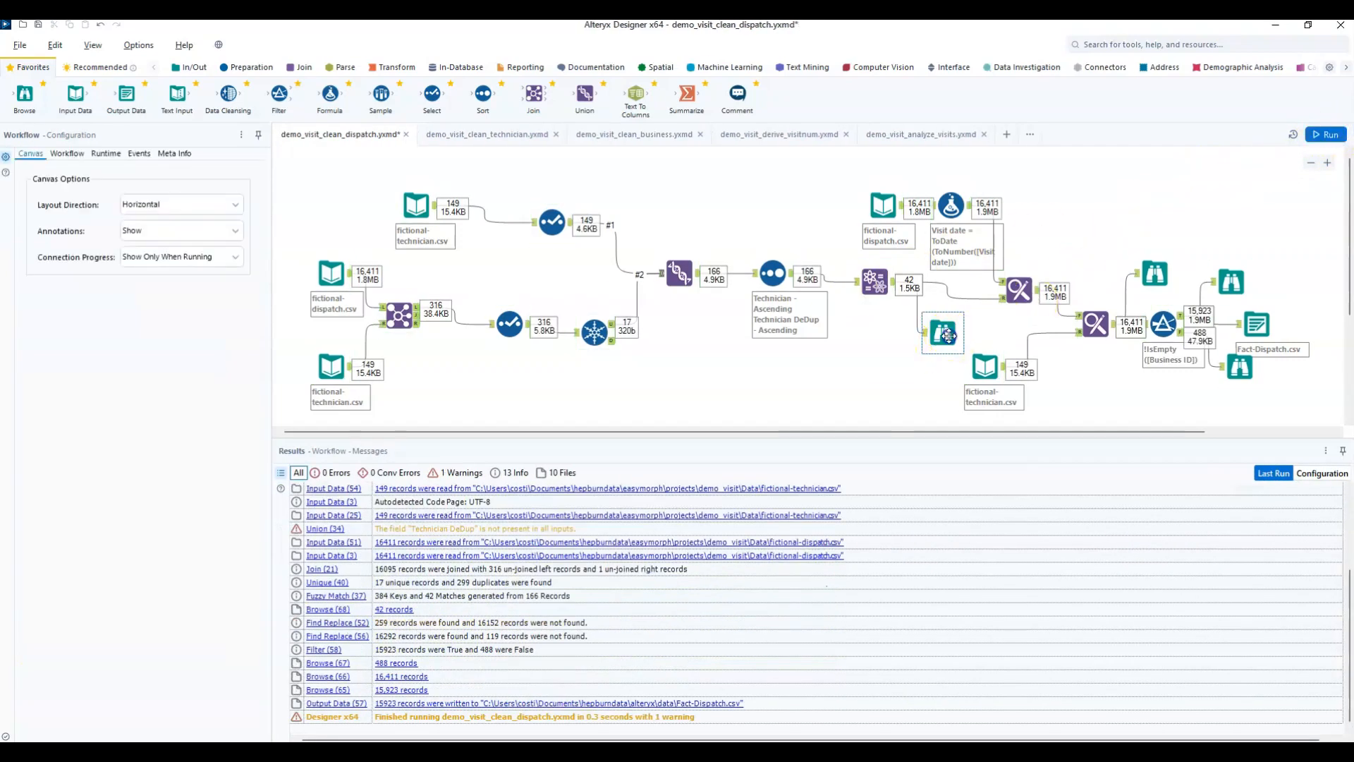
left_click(592, 501)
mouse_move(620, 552)
left_click(746, 576)
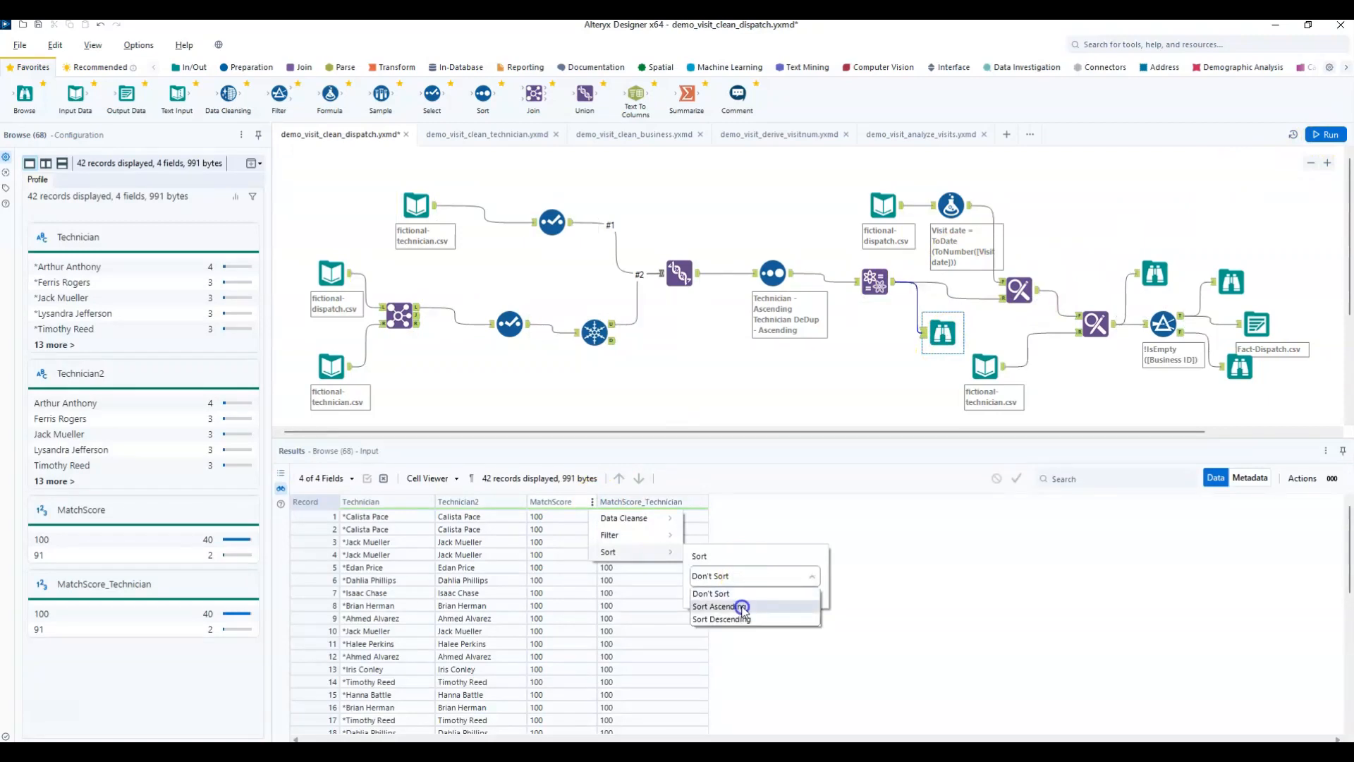
left_click(741, 606)
left_click(648, 557)
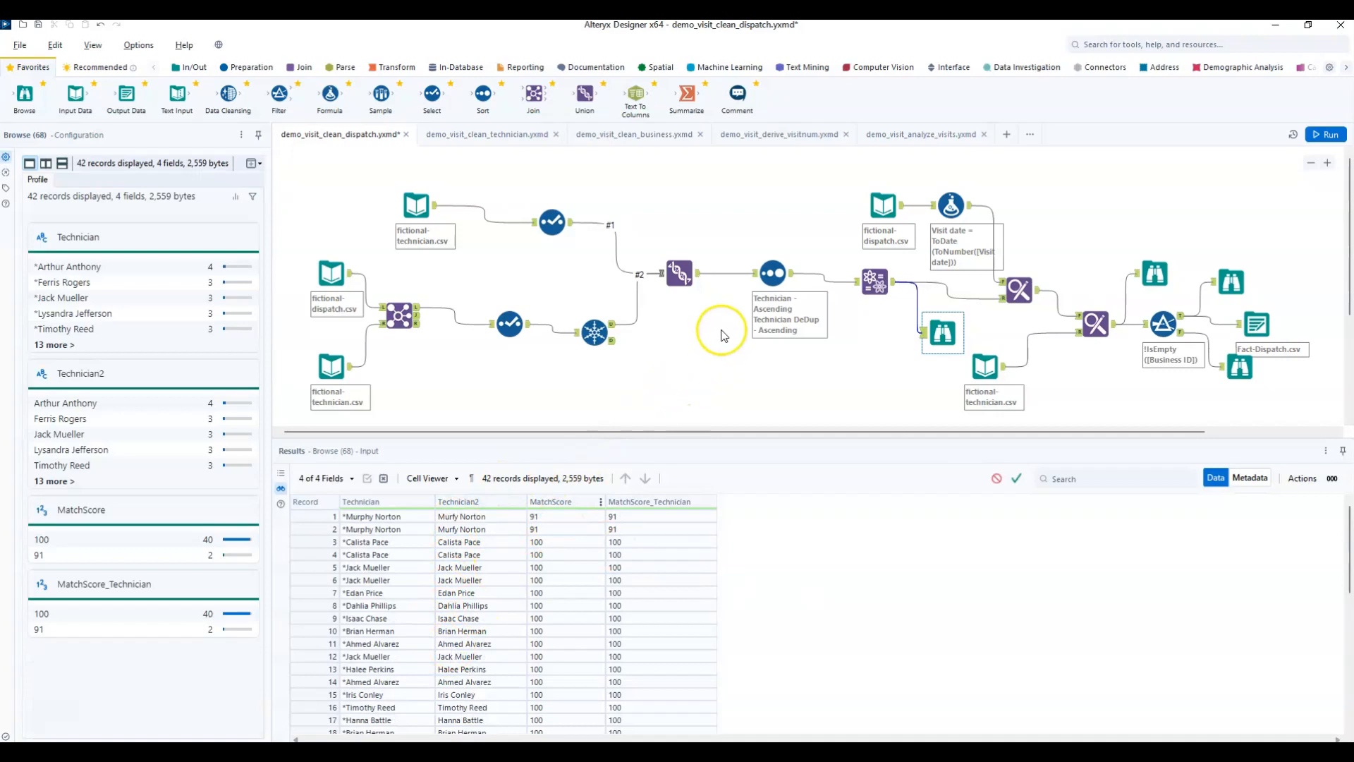
Set the technician Fuzzy Match tool's match threshold to 90% and rerun the workflow.
left_click(876, 275)
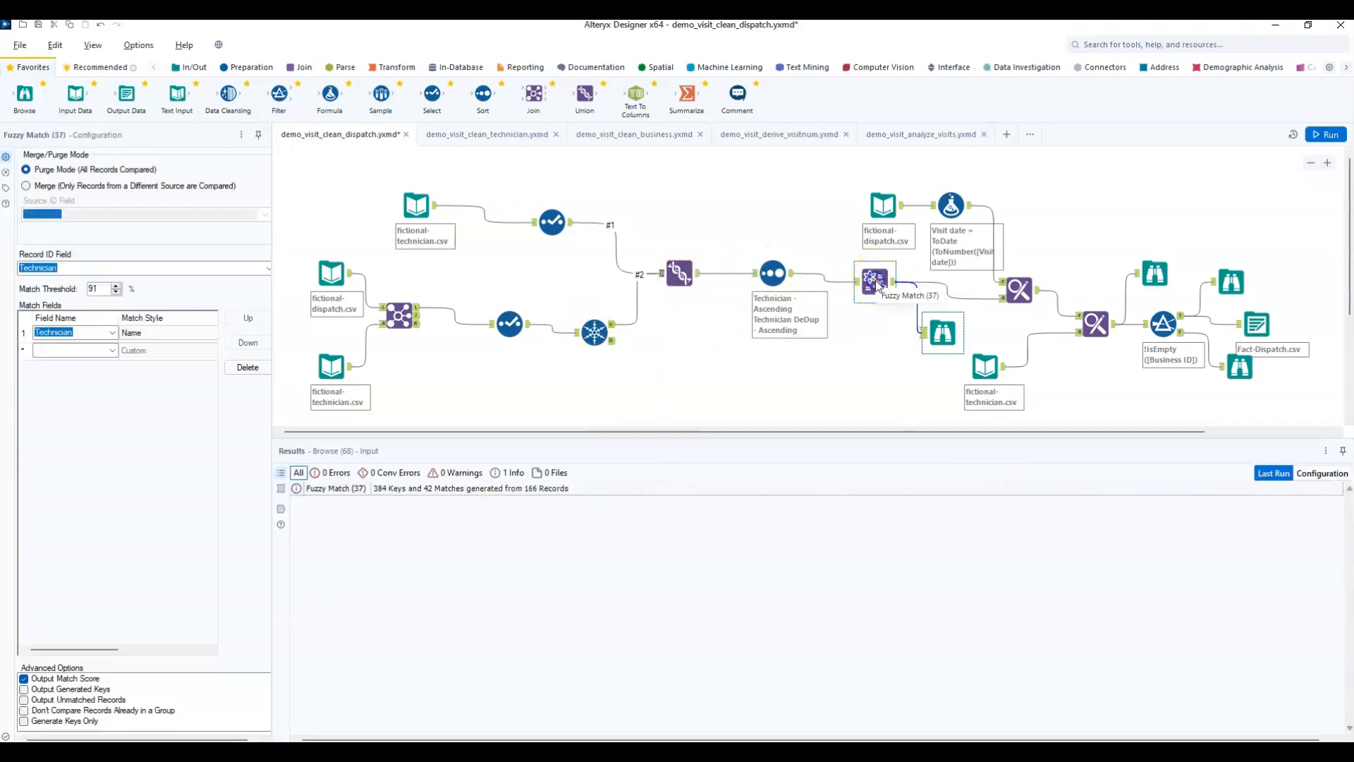
left_click(116, 292)
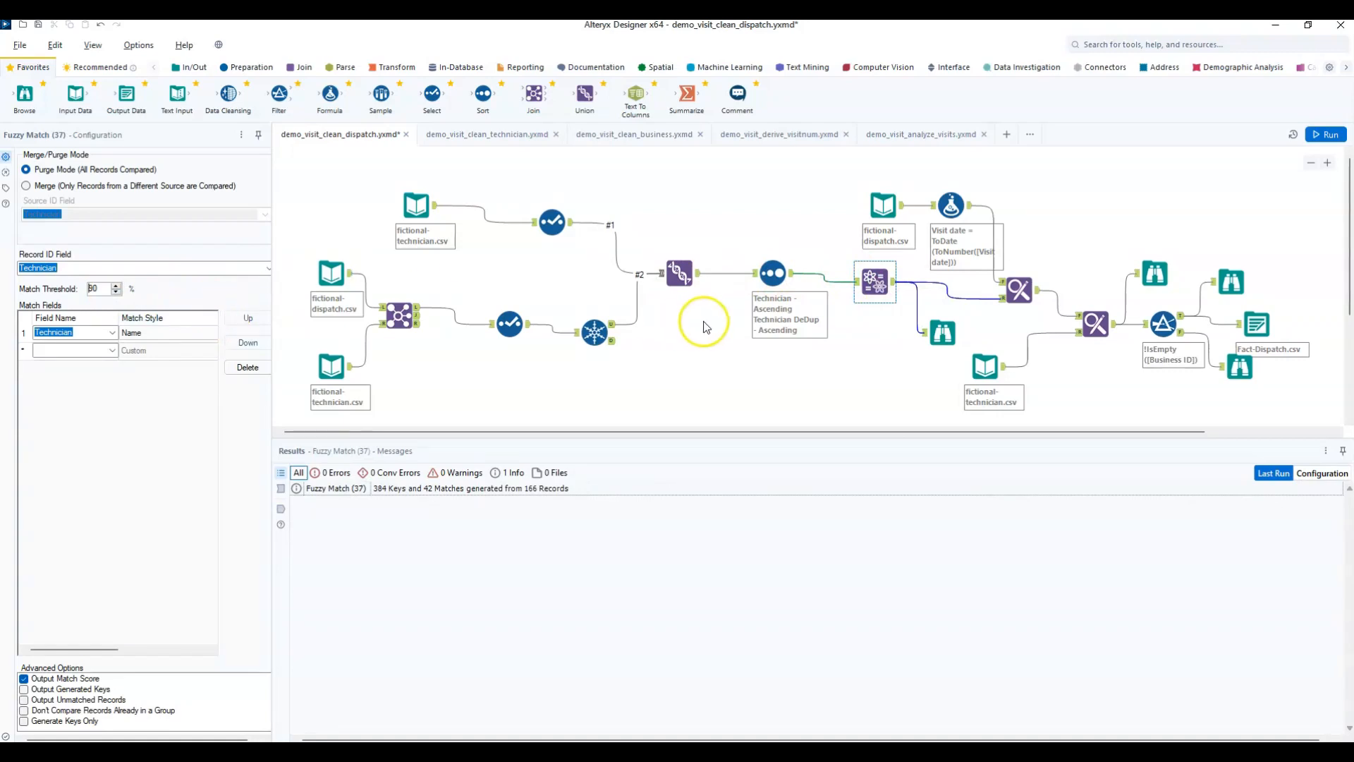
left_click(1325, 134)
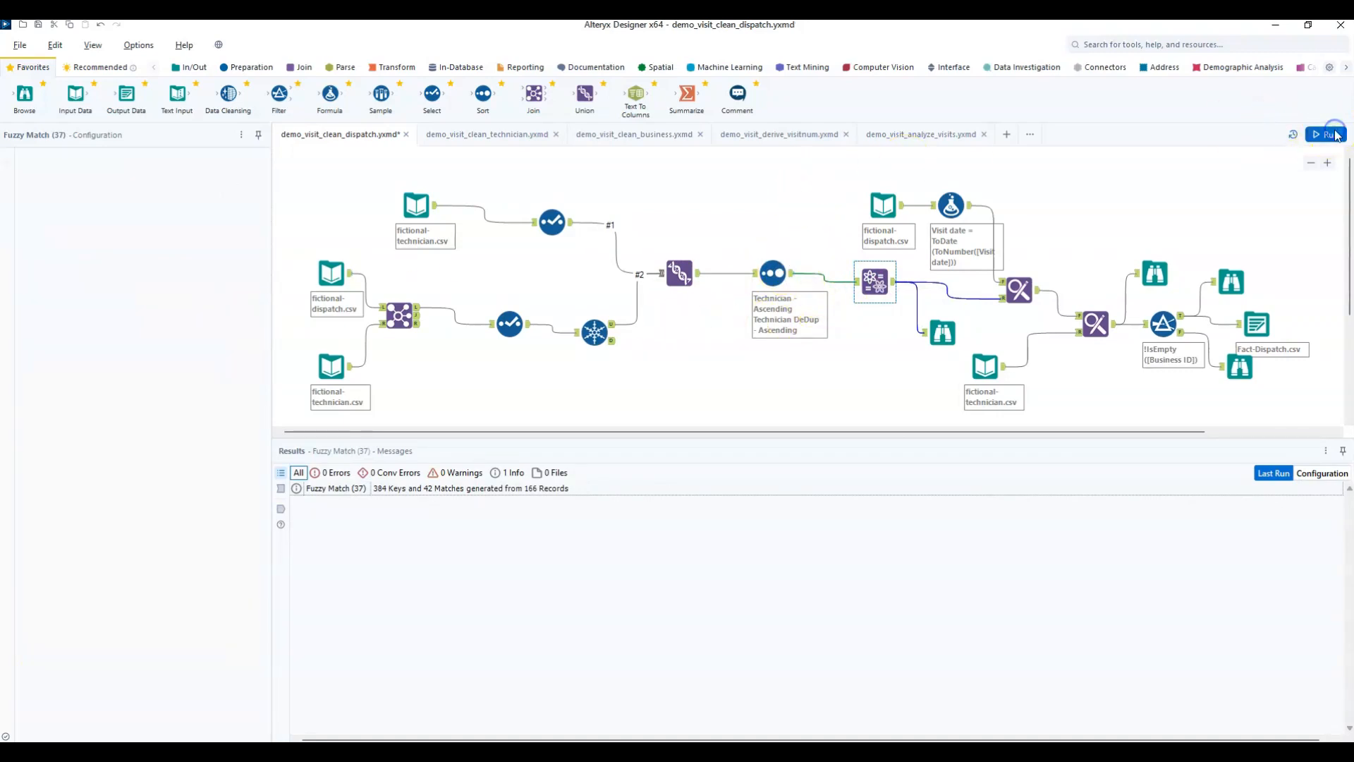
Sort the rerun Fuzzy Match results in the Browse tool by MatchScore ascending and examine the lowest-scoring technician pair.
left_click(948, 316)
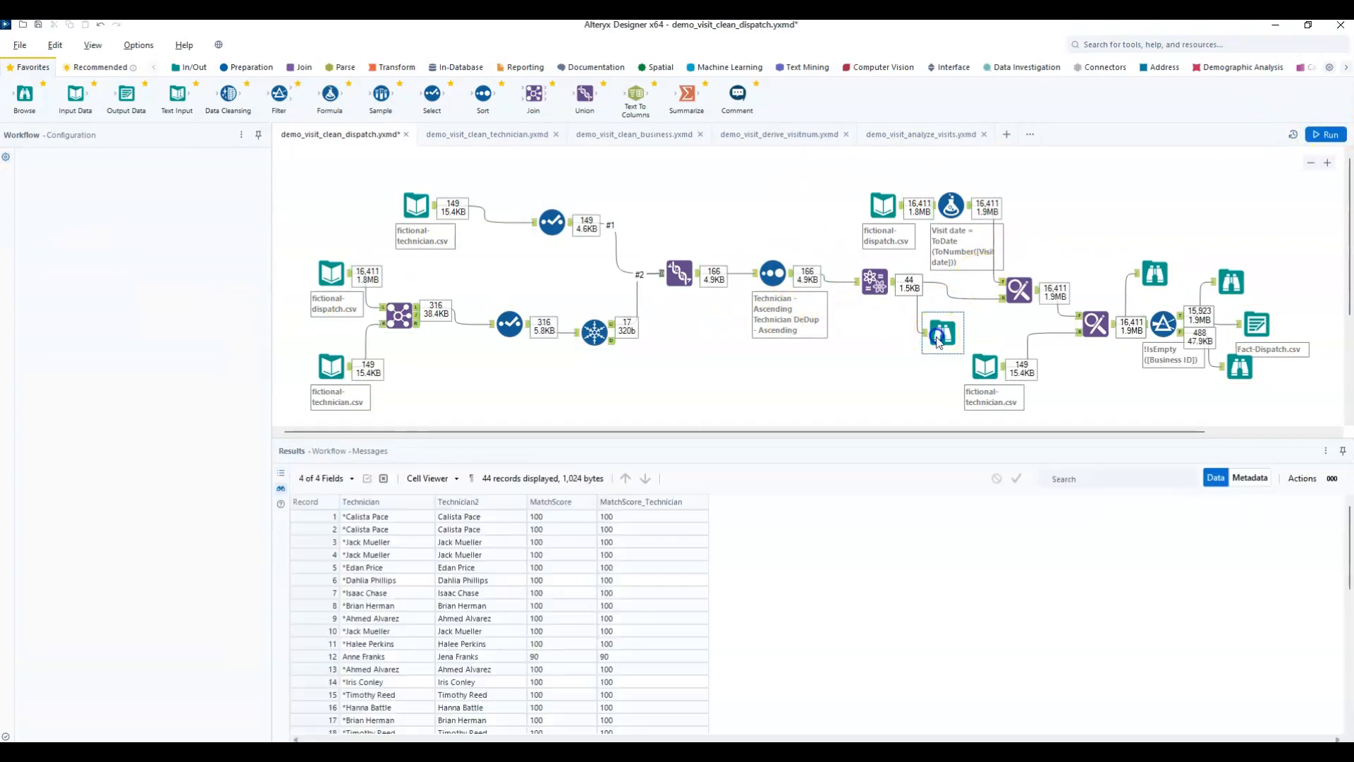
left_click(592, 501)
mouse_move(614, 552)
left_click(727, 576)
left_click(728, 607)
left_click(801, 596)
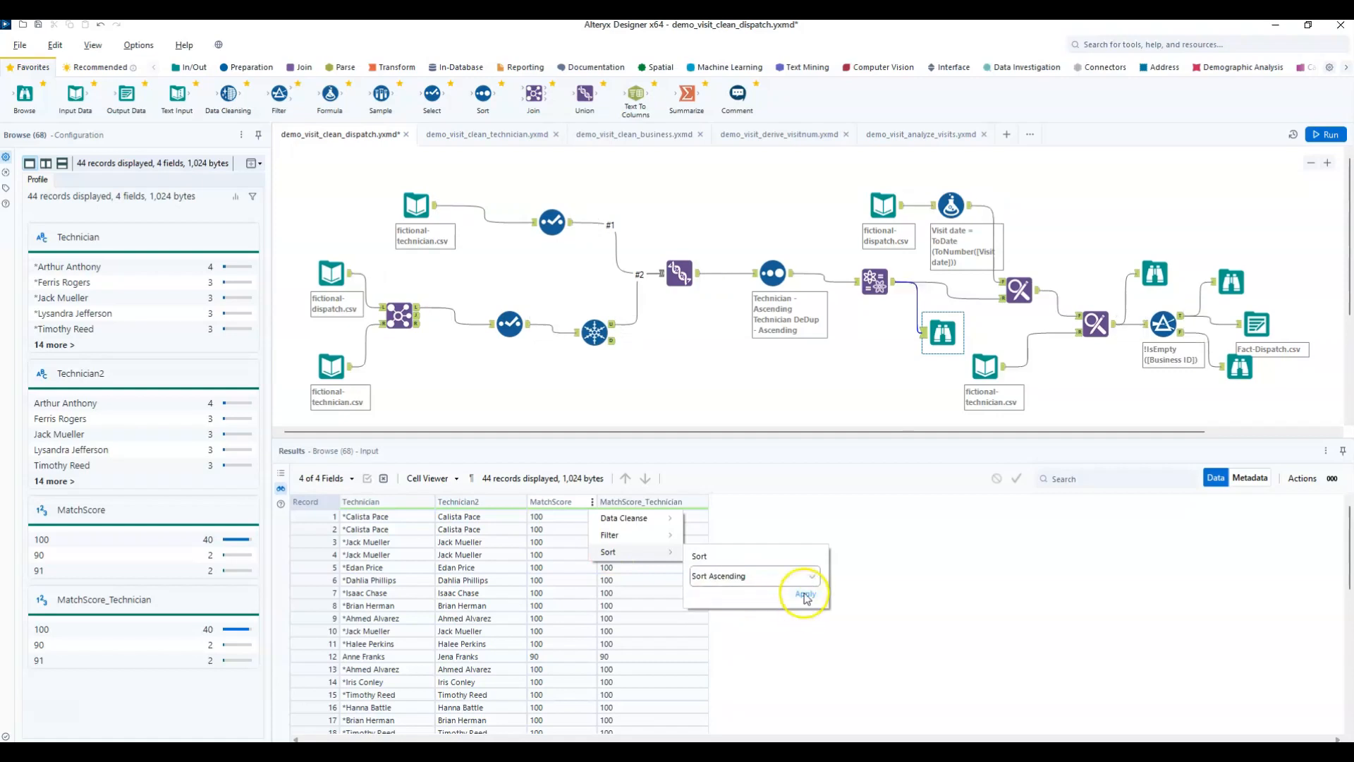
left_click(459, 517)
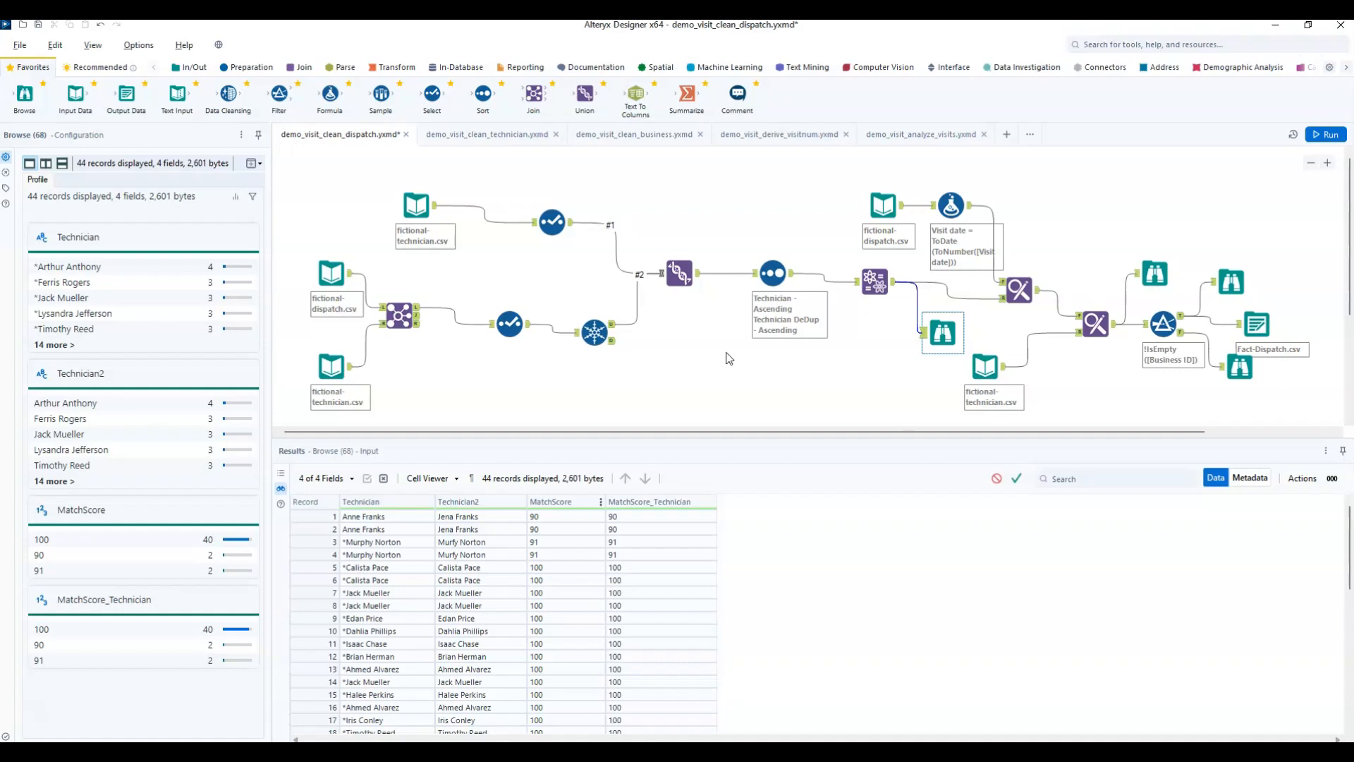
Review the match styles available for the Technician field in the Fuzzy Match tool, keeping Name.
left_click(866, 287)
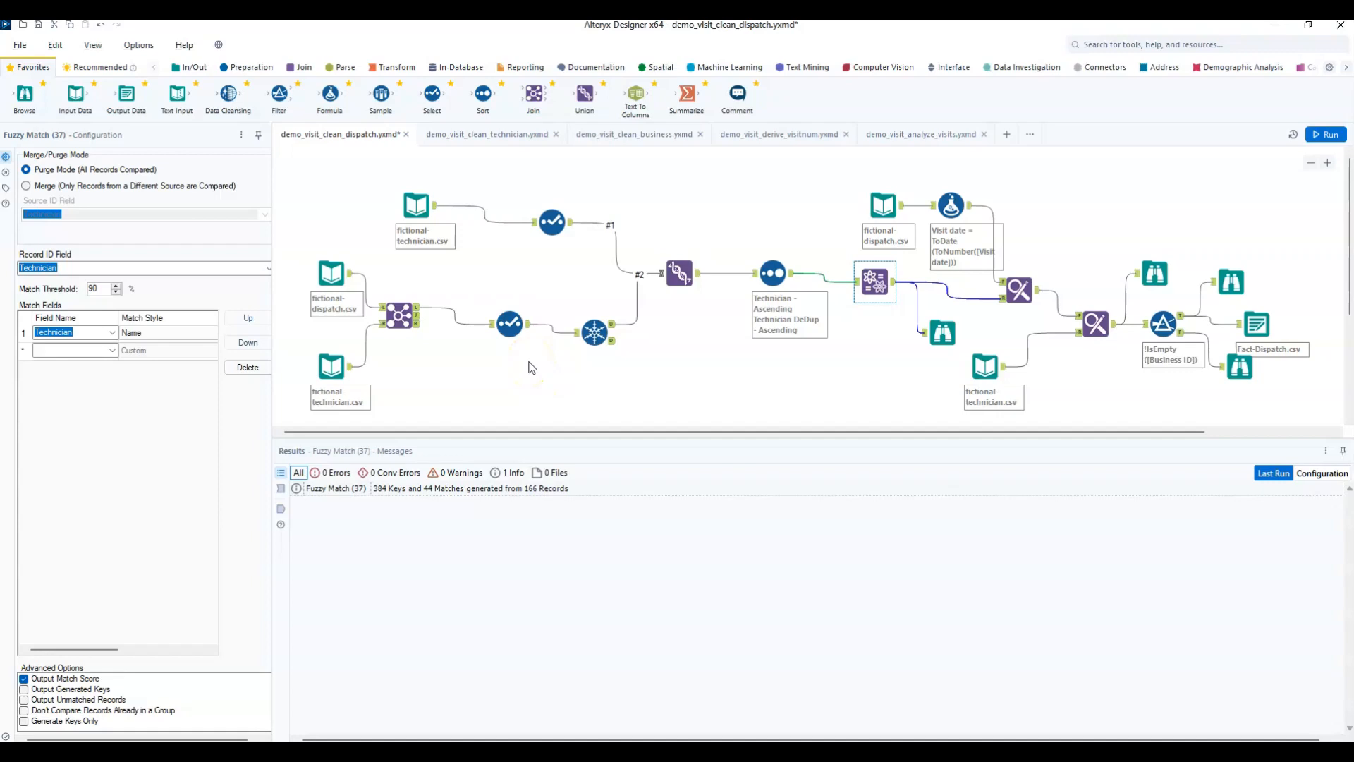
left_click(203, 338)
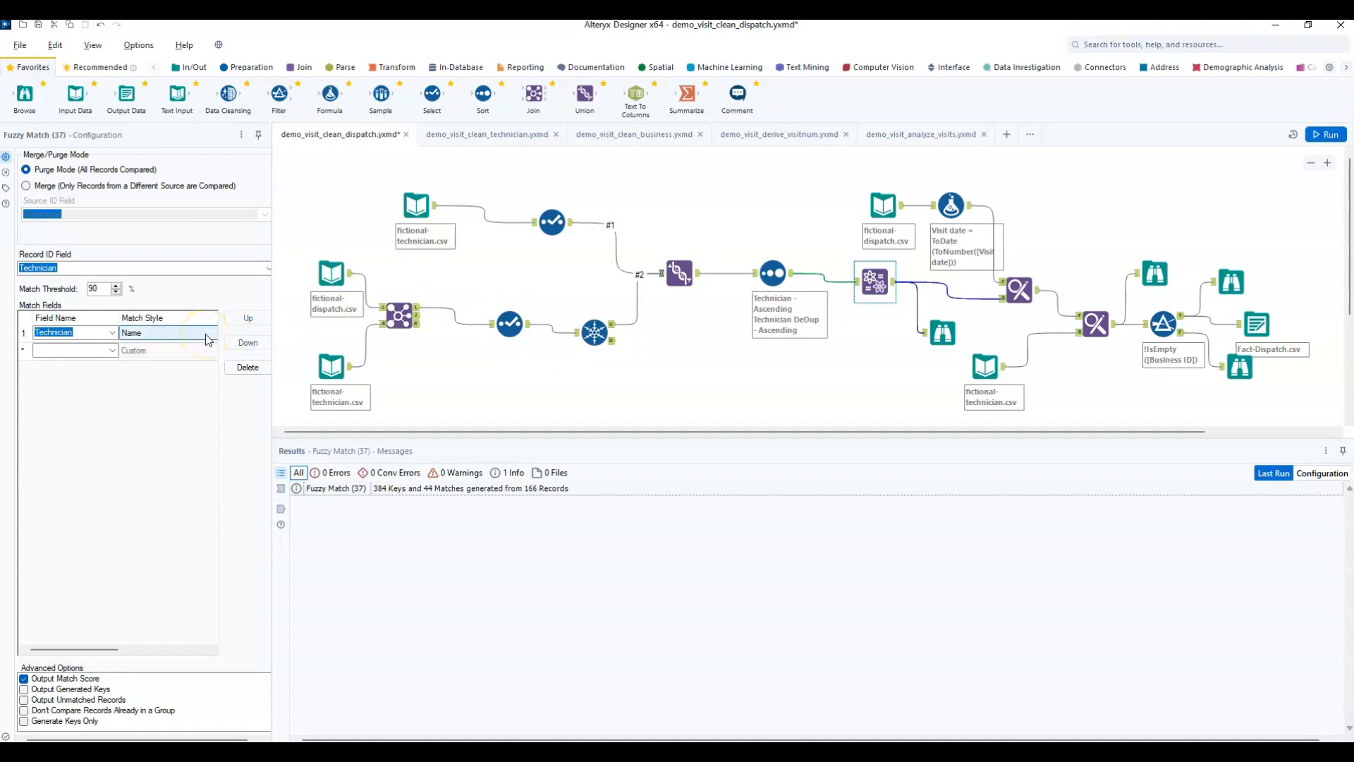
left_click(205, 333)
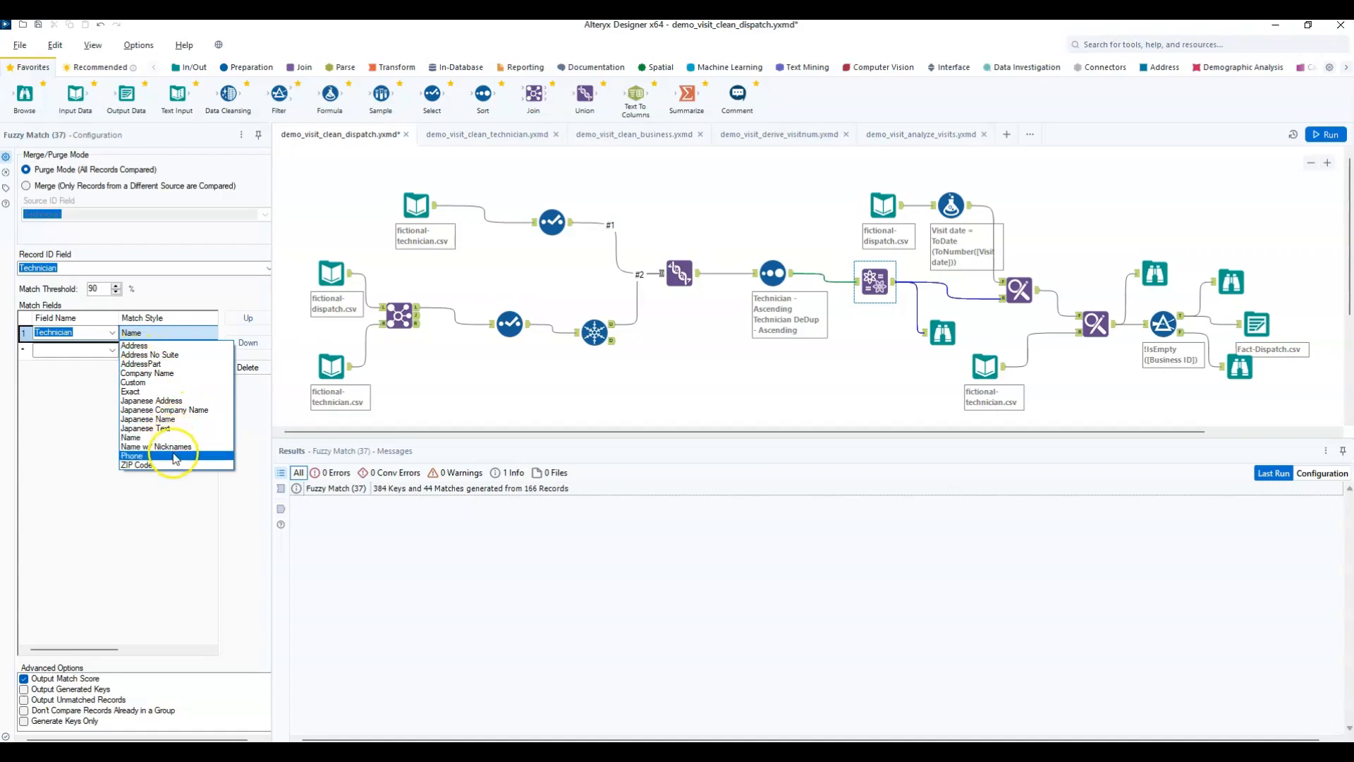
left_click(572, 400)
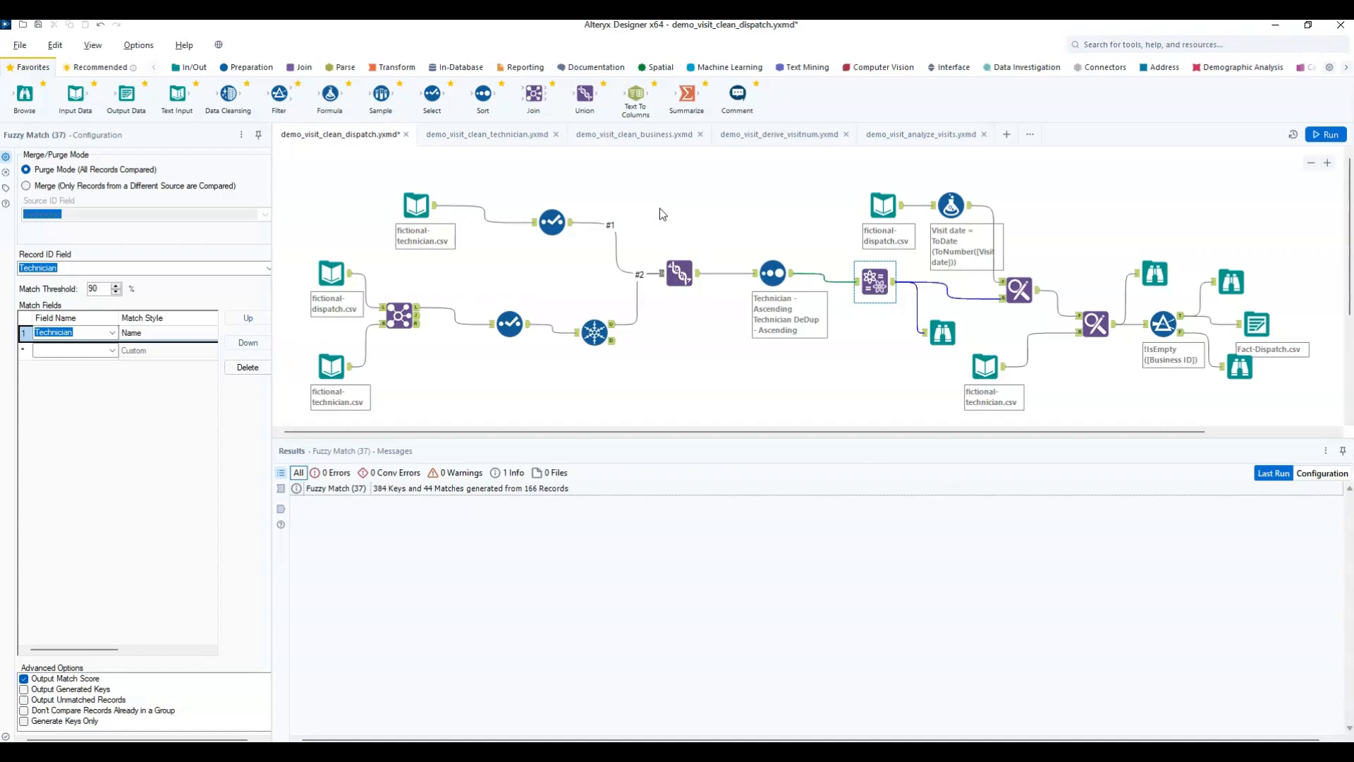
Reopen the Fuzzy Match Browse results and sort them by MatchScore in ascending order again.
left_click(942, 332)
left_click(593, 503)
mouse_move(611, 550)
left_click(727, 574)
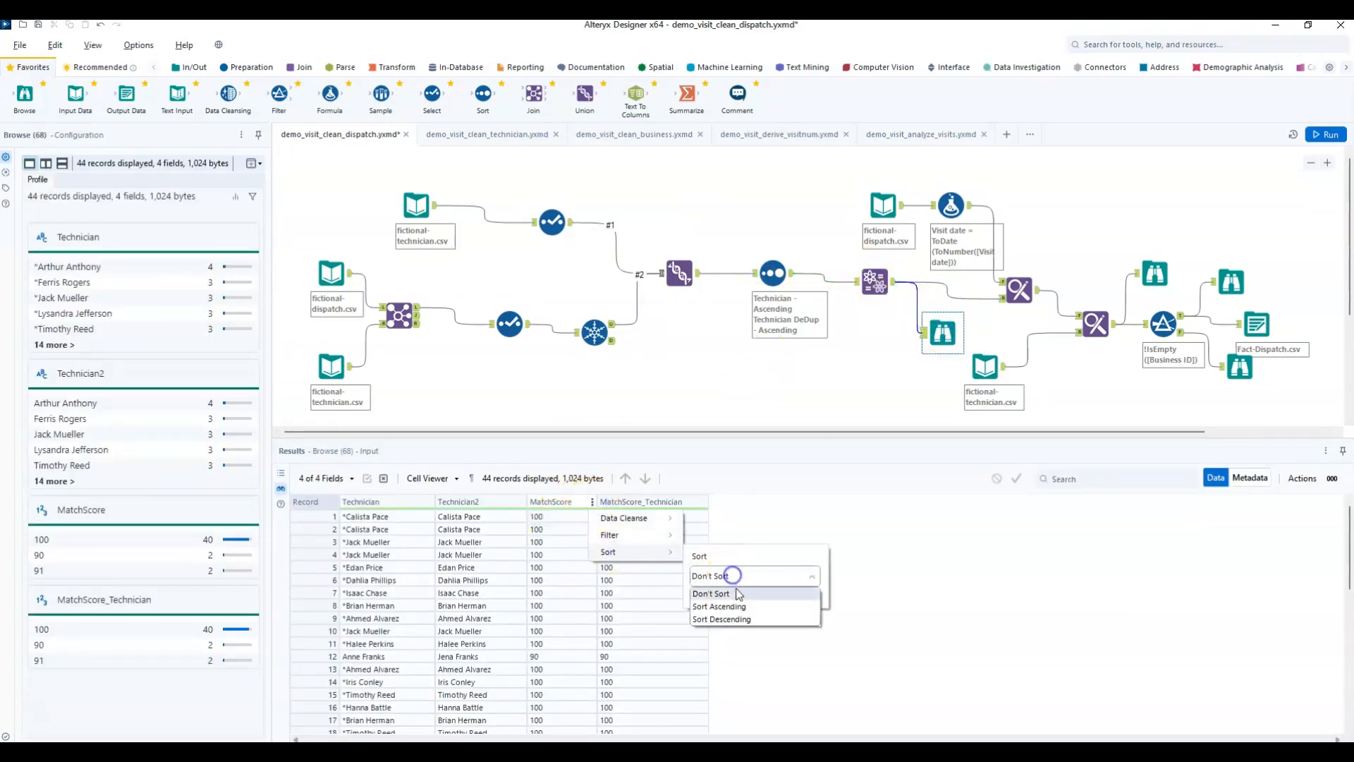
left_click(739, 607)
left_click(806, 596)
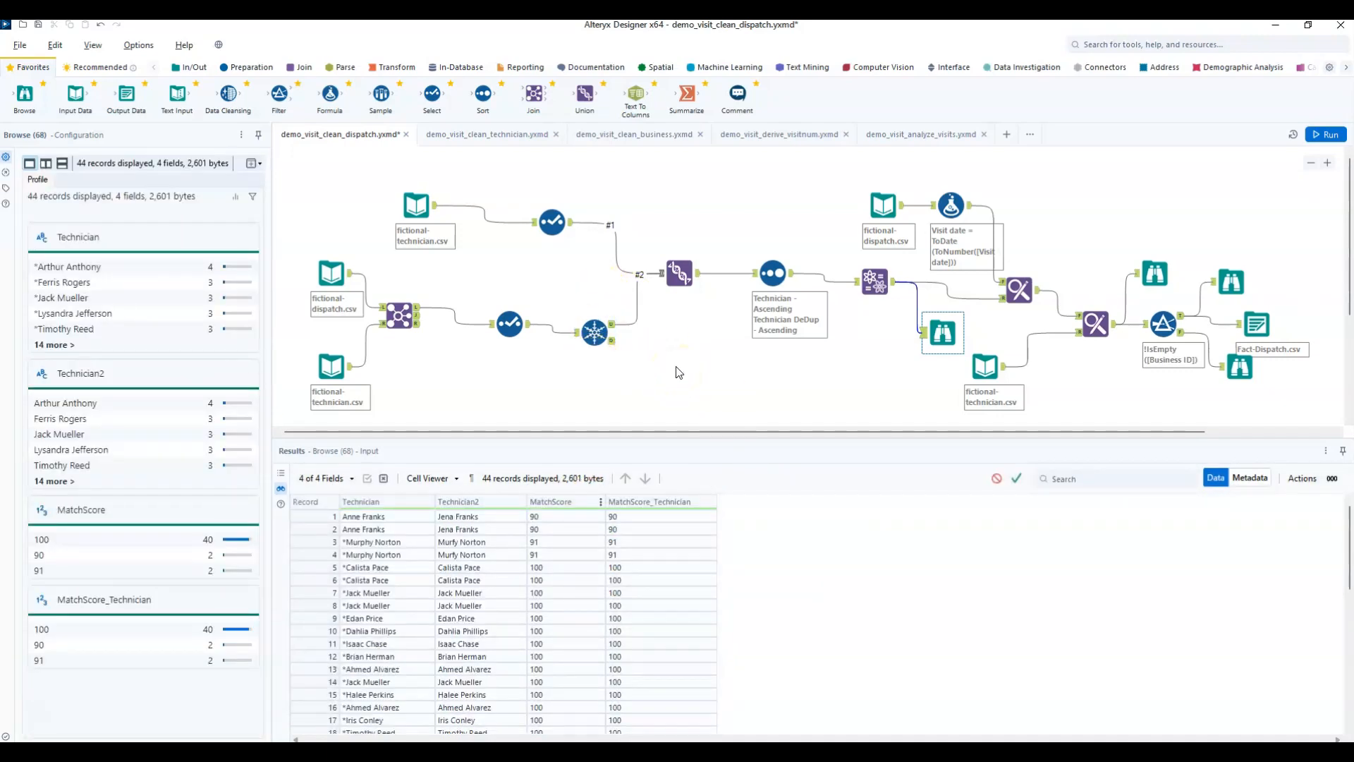
Look through the Documentation, Spatial, Machine Learning, Text Mining, Computer Vision, Interface, Data Investigation, In/Out, Recommended and Favorites tool categories.
left_click(596, 67)
left_click(659, 67)
left_click(713, 69)
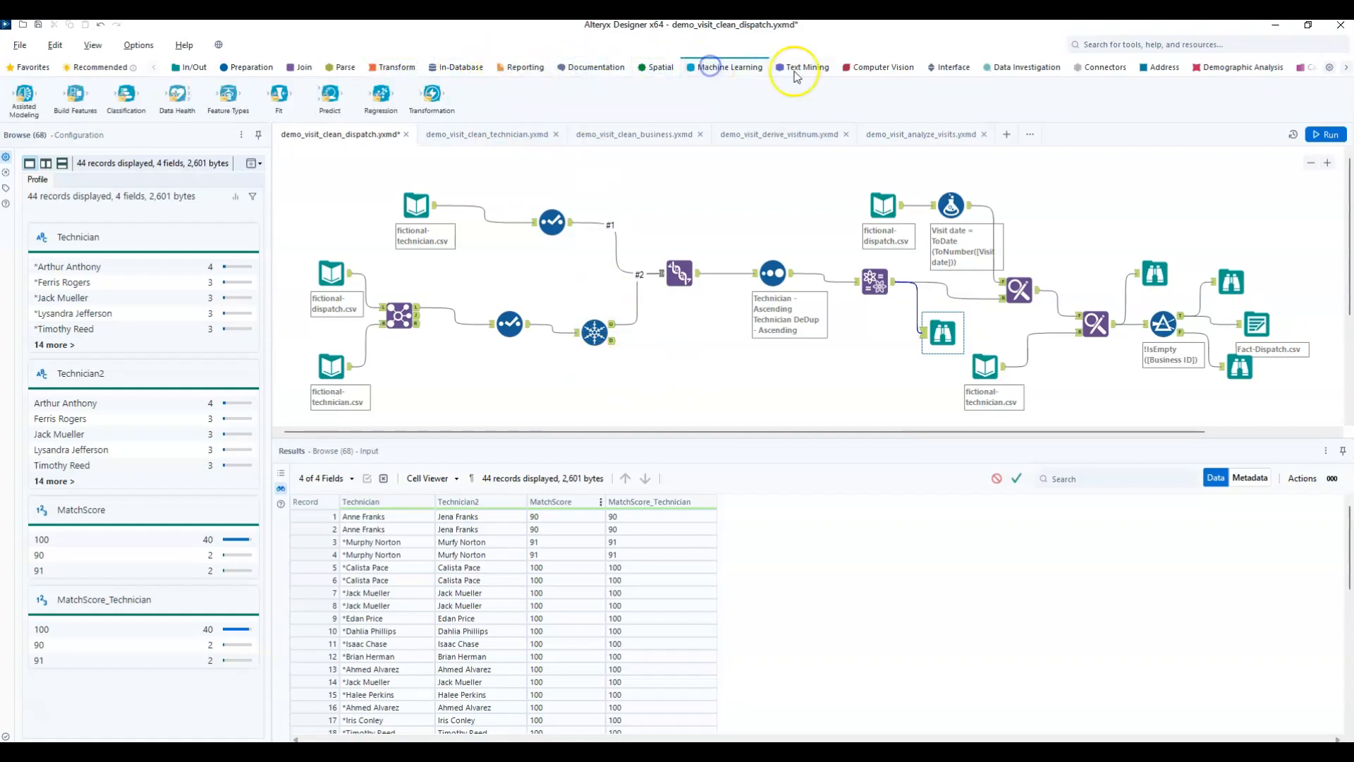
left_click(806, 67)
left_click(878, 68)
left_click(955, 68)
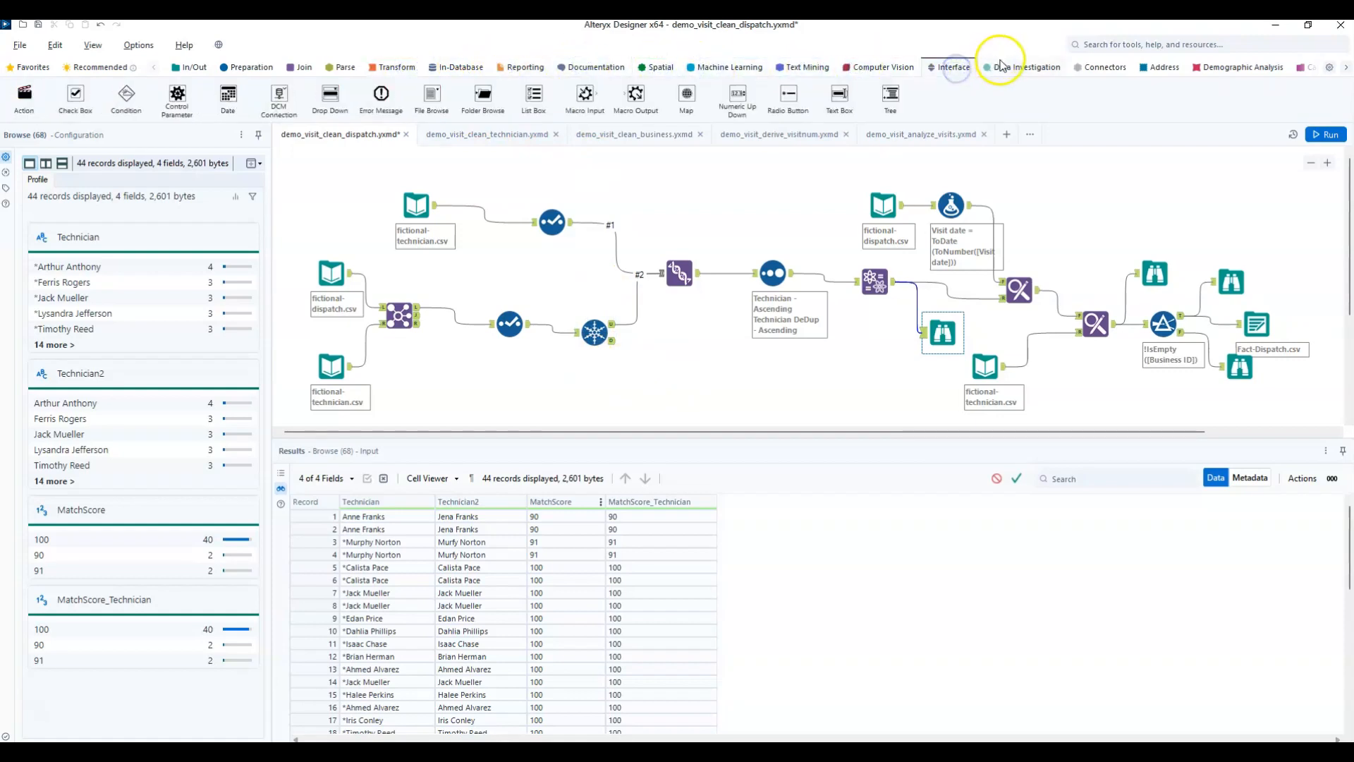
left_click(1024, 68)
left_click(194, 68)
left_click(98, 67)
left_click(29, 67)
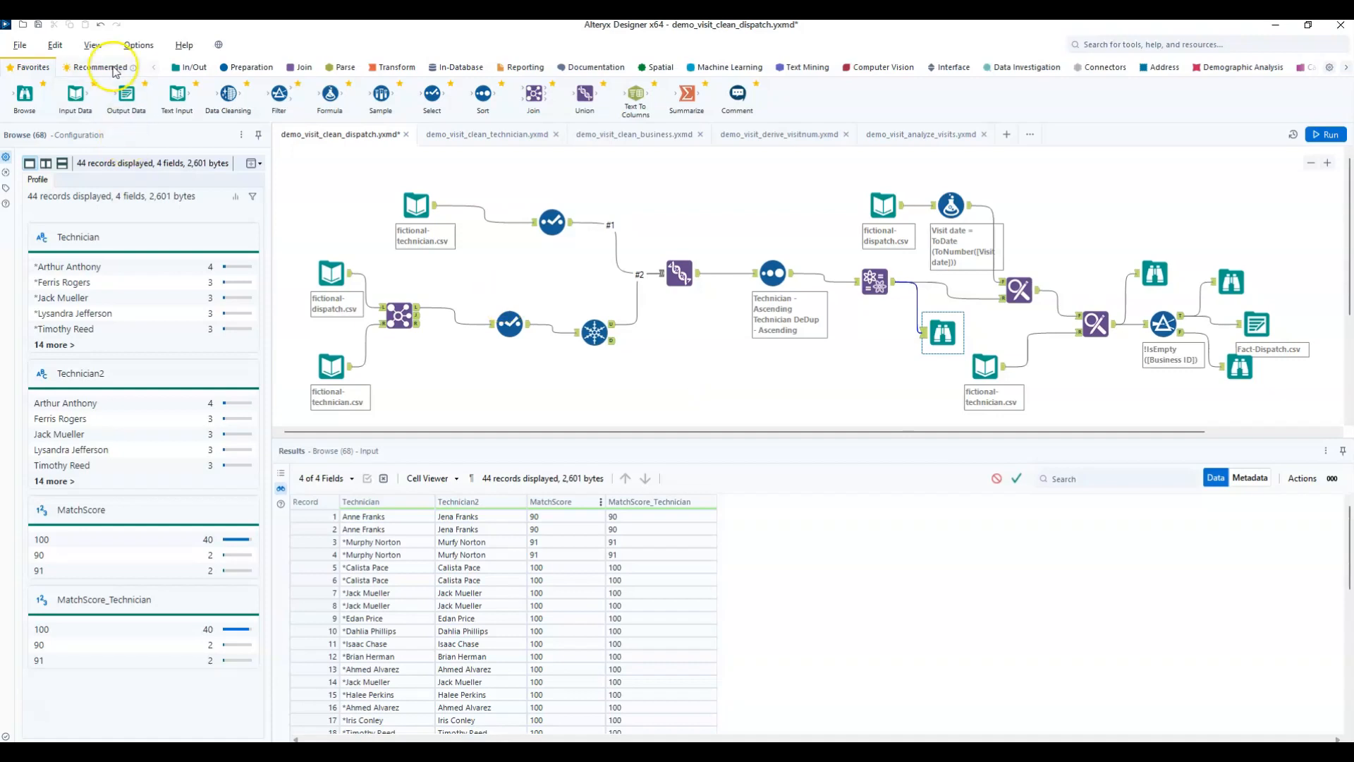
Examine the tools offered in the Join, Text Mining, Spatial and Preparation categories.
left_click(302, 68)
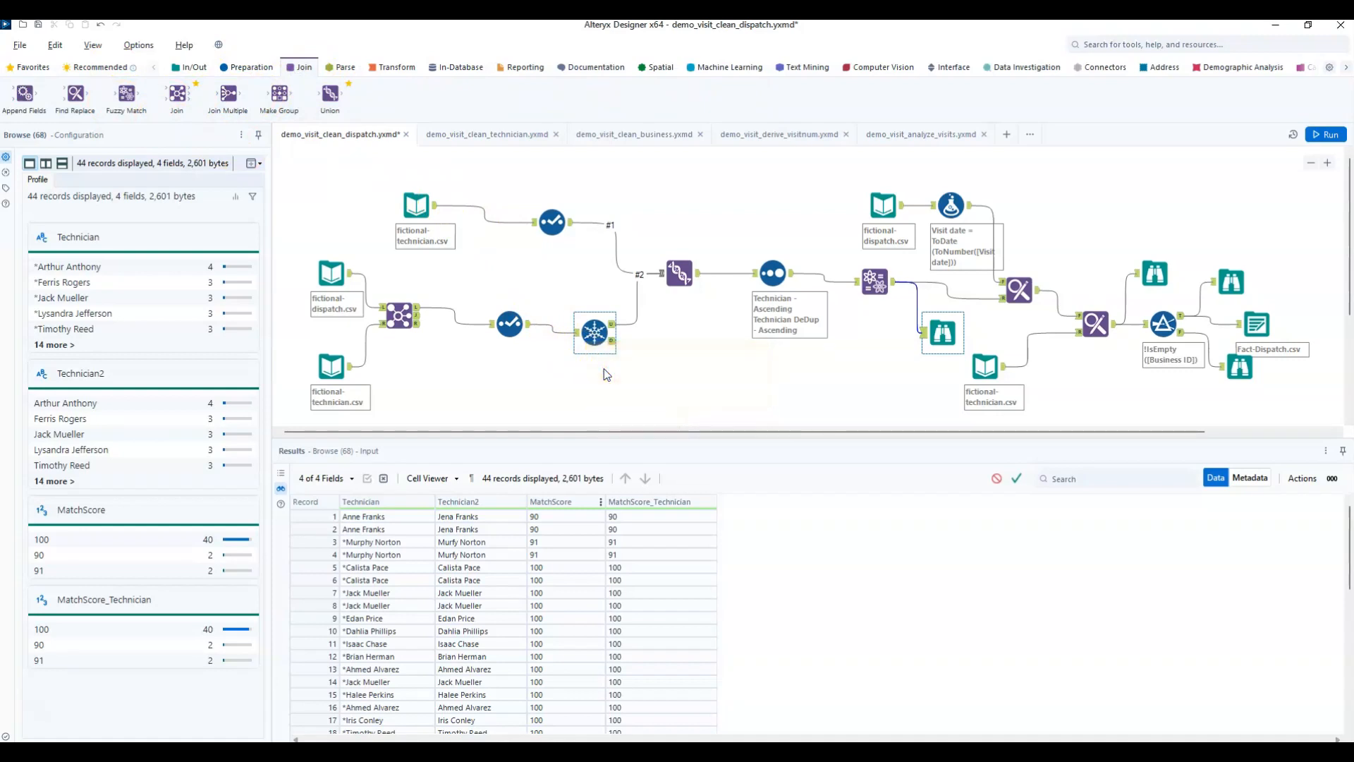
left_click(805, 67)
left_click(647, 69)
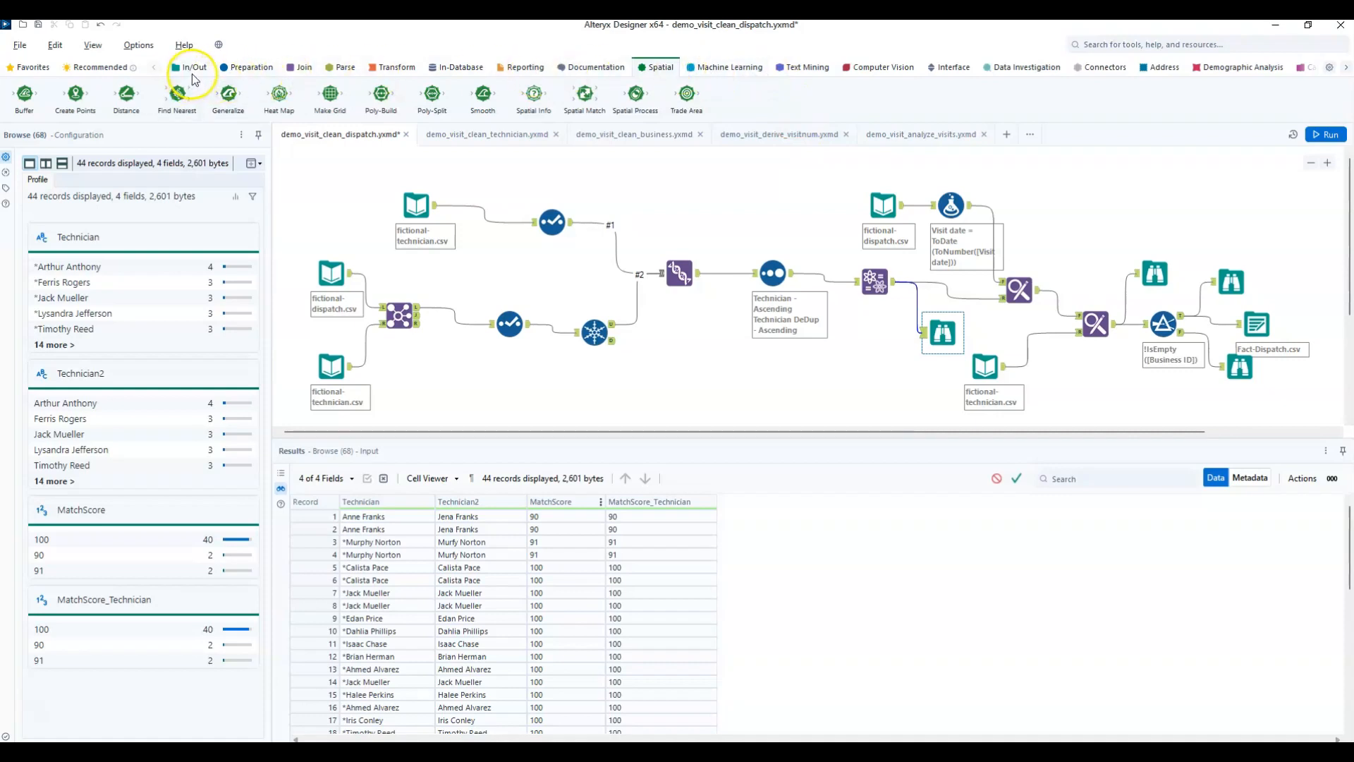
left_click(238, 67)
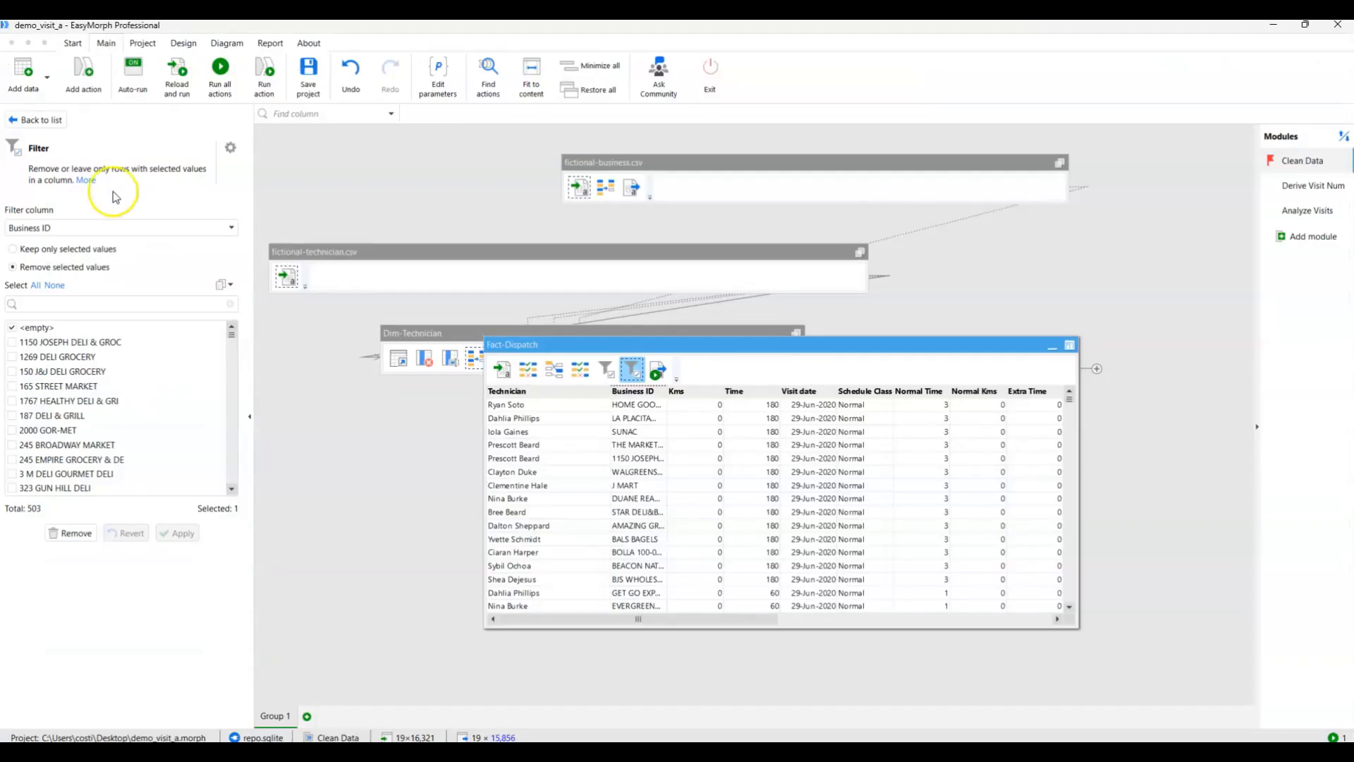
Switch to EasyMorph, inspect Fact-Dispatch's technician Match action, and browse the catalogue of Transform actions that can be added.
left_click(529, 371)
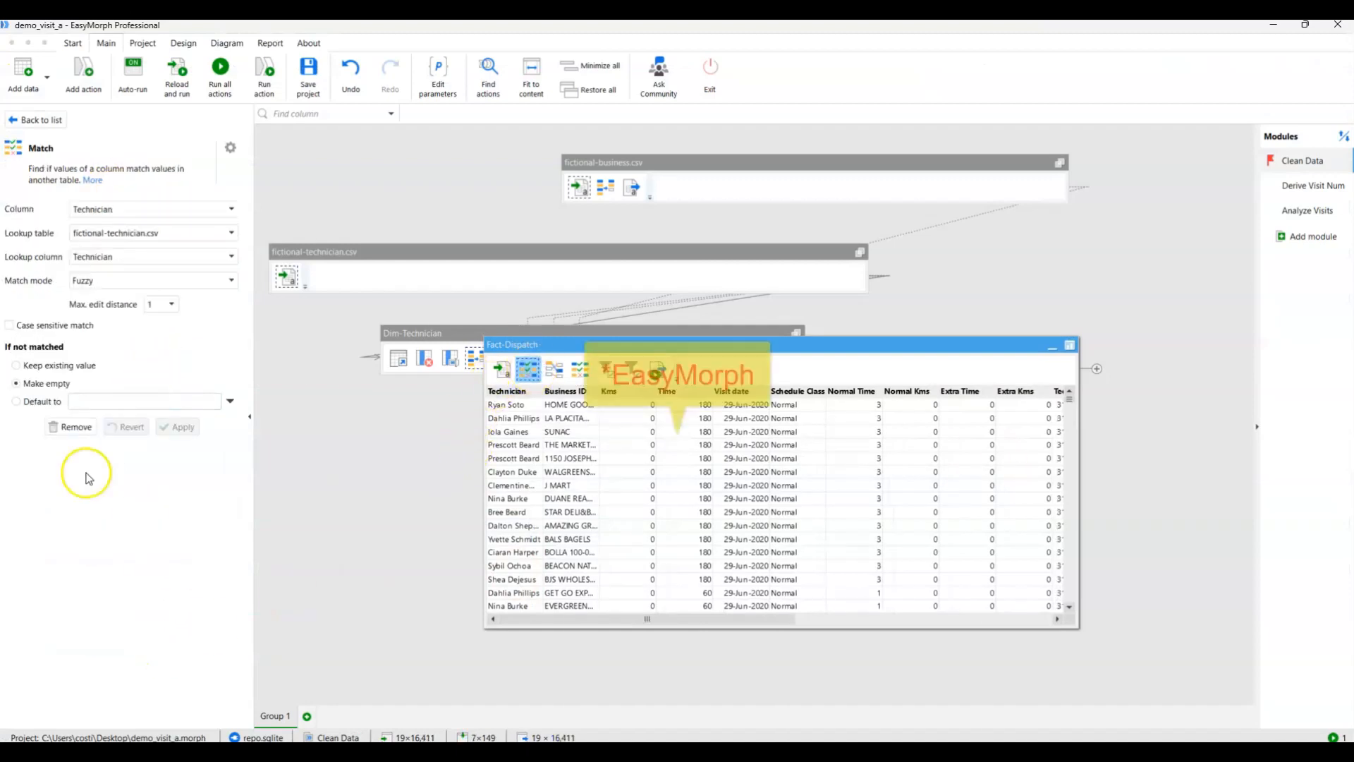
left_click(56, 122)
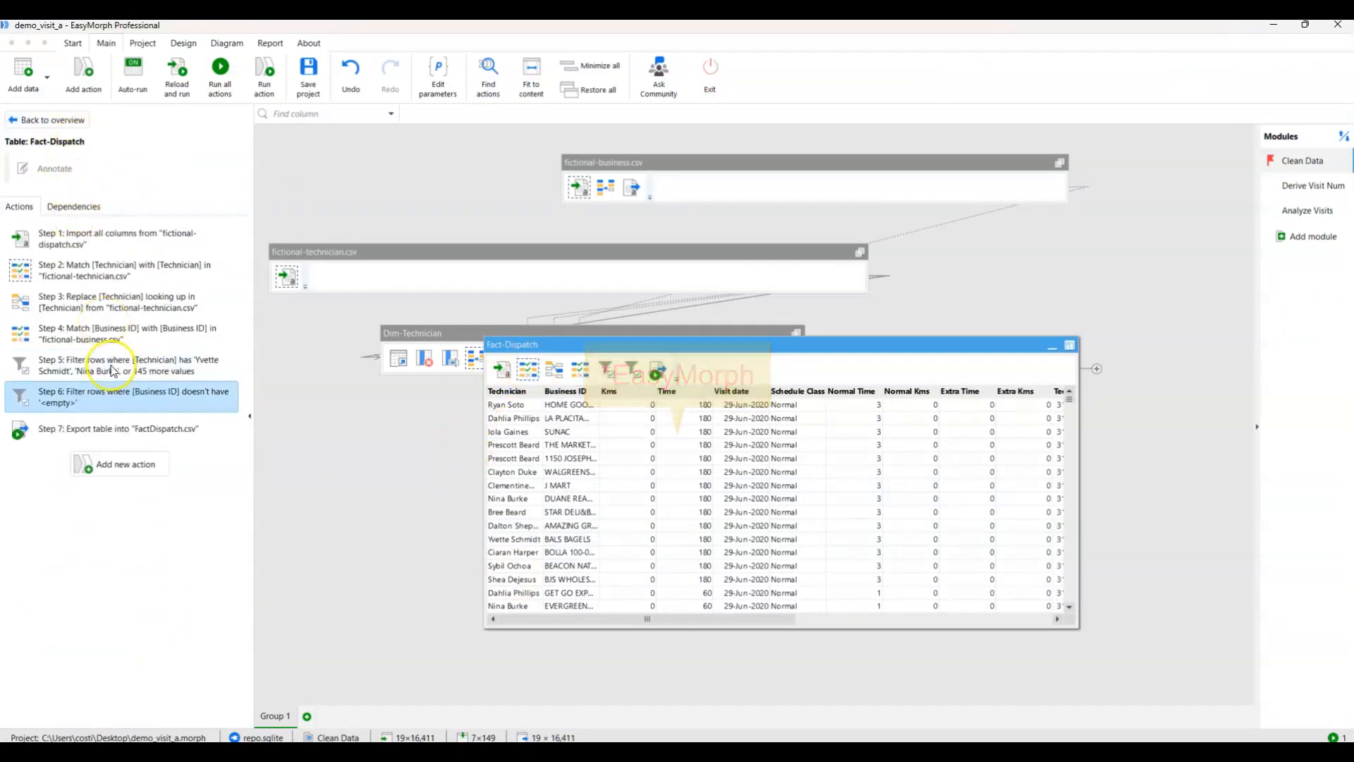
left_click(119, 463)
scroll(98, 353, "down", 15)
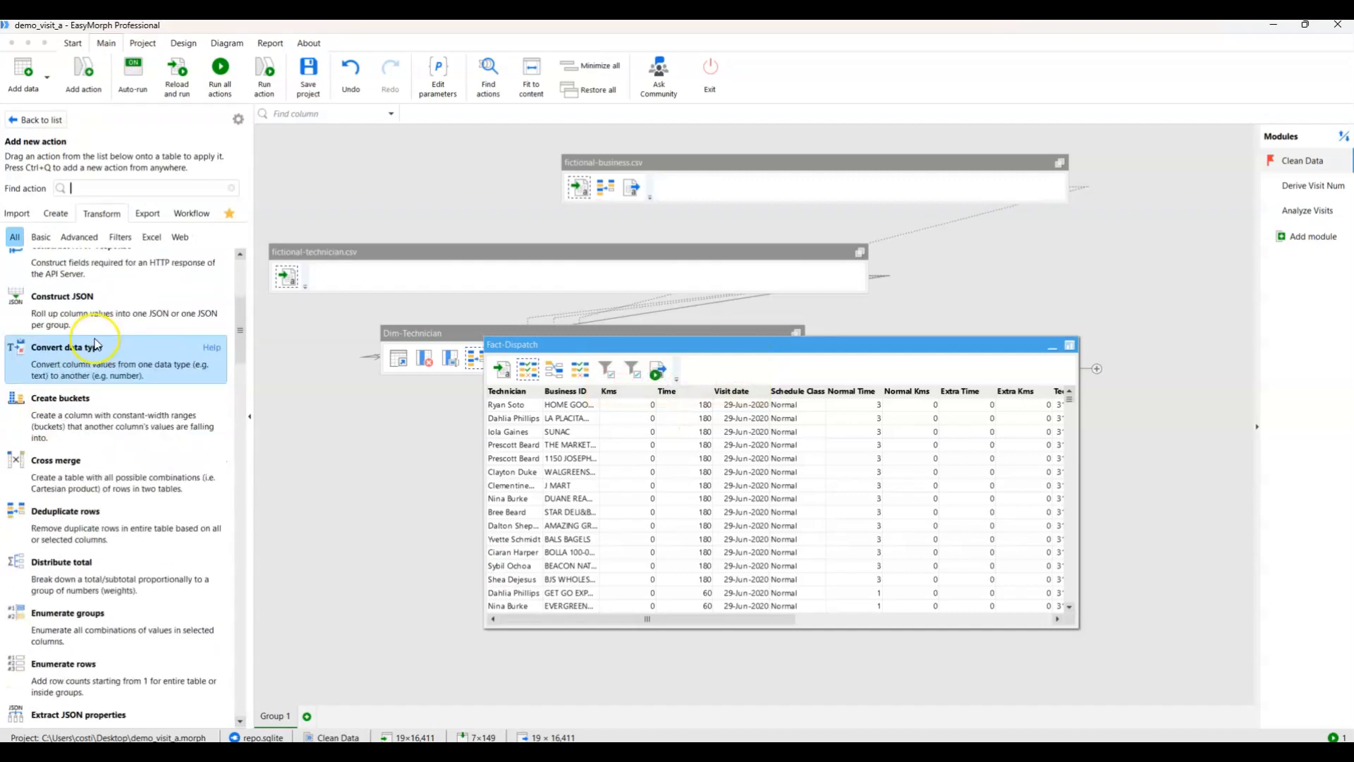
scroll(99, 354, "down", 15)
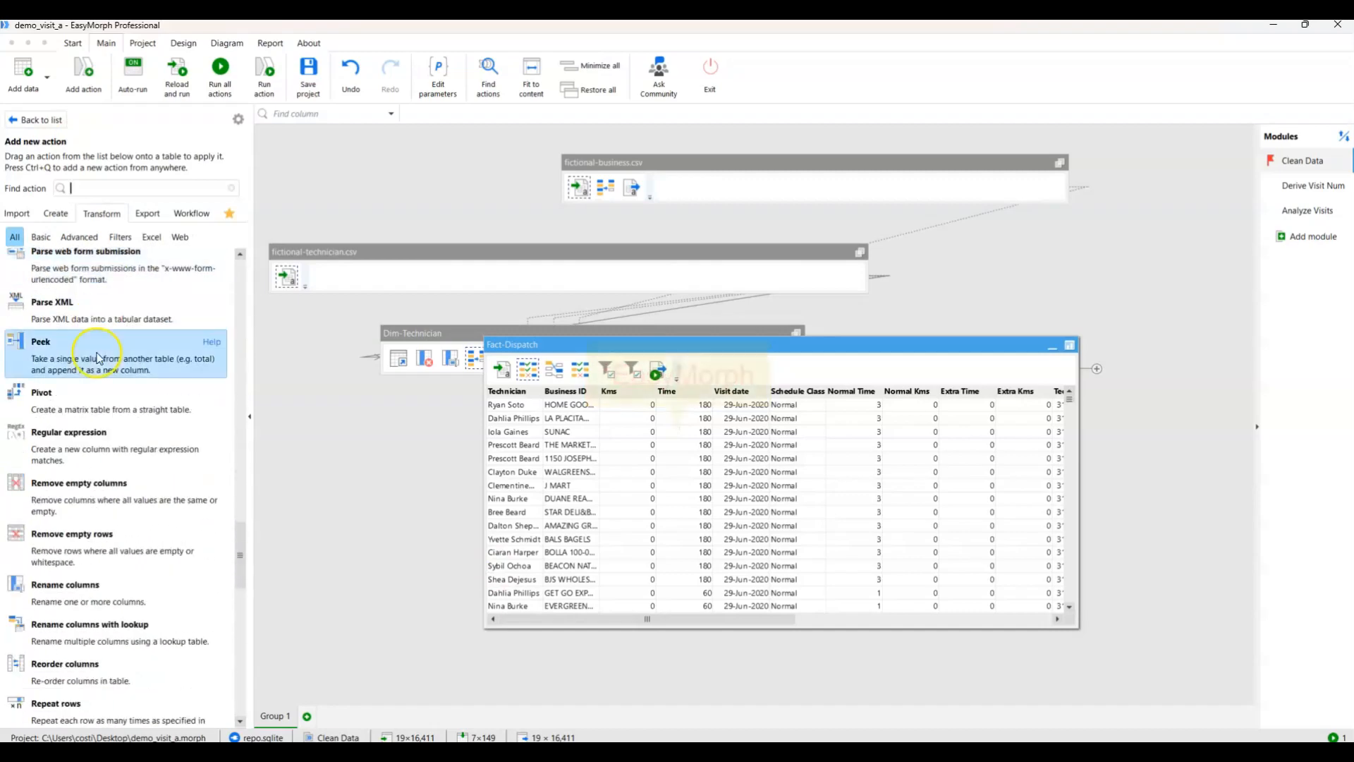
scroll(163, 358, "down", 3)
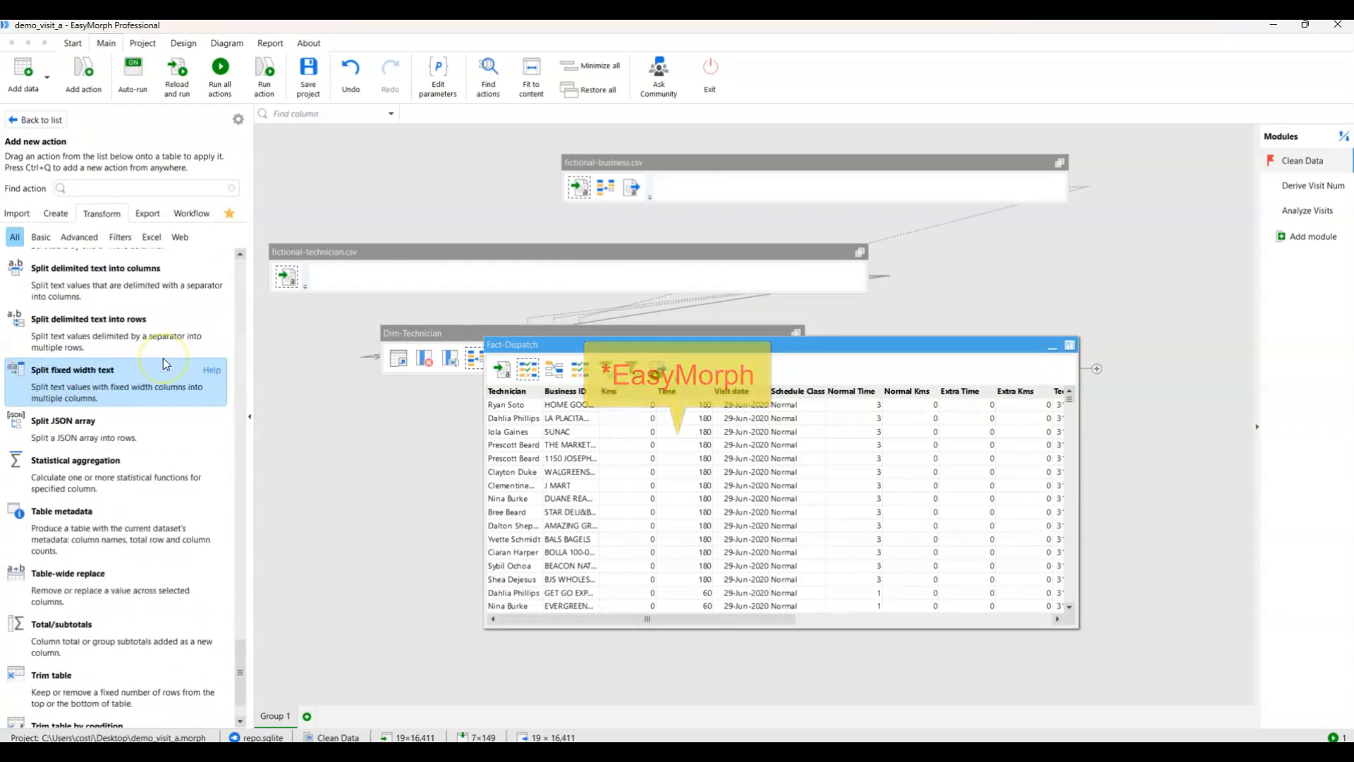
scroll(163, 358, "up", 5)
scroll(163, 358, "up", 6)
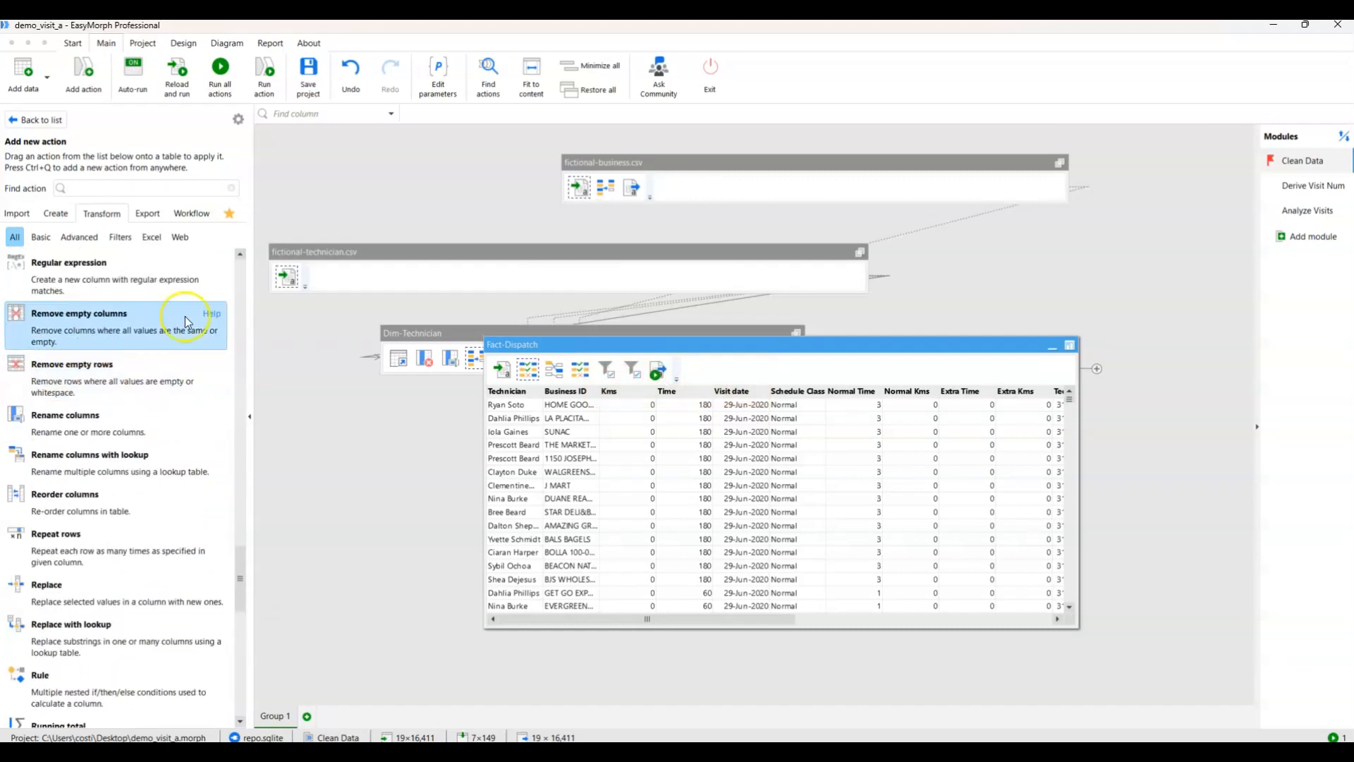
View the charts in the Analyze Visits module and inspect the VisitNum table's actions in the Derive Visit Num module.
left_click(1301, 211)
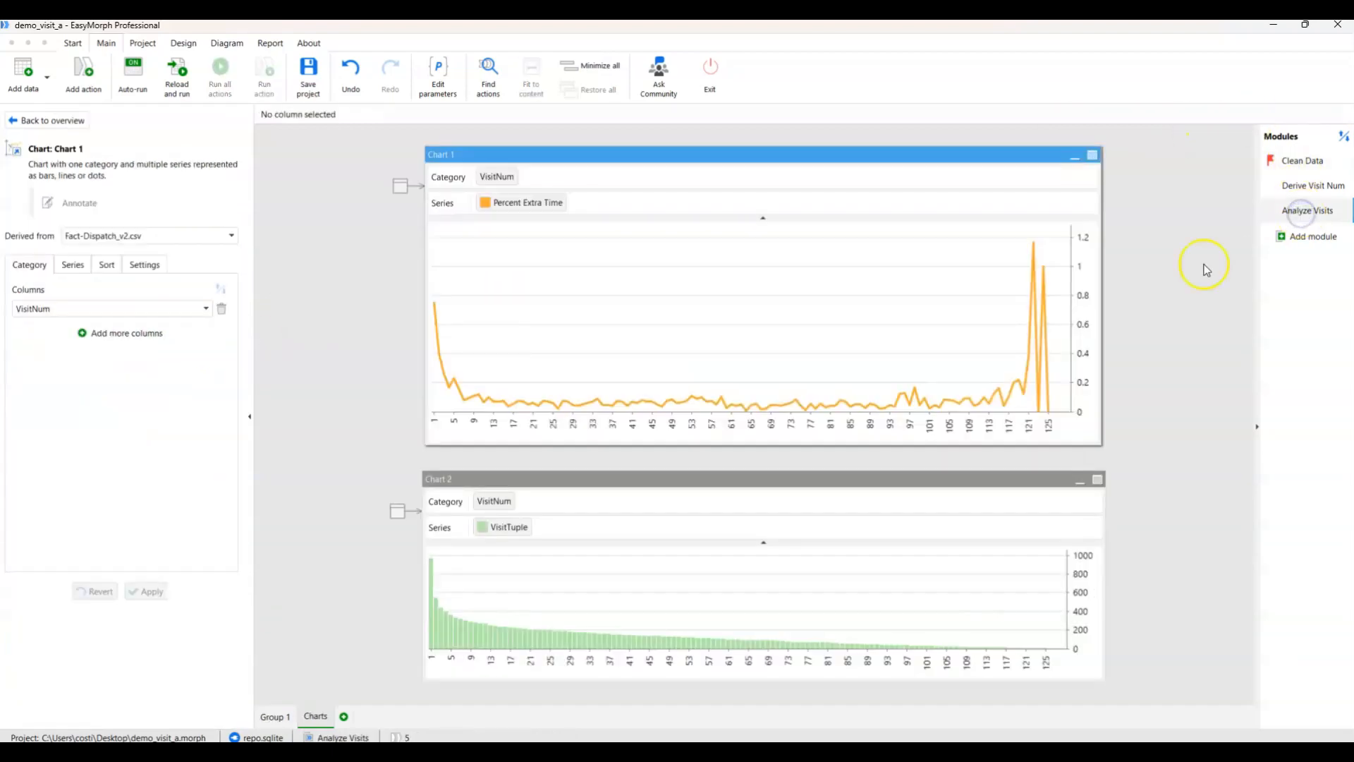
left_click(1298, 189)
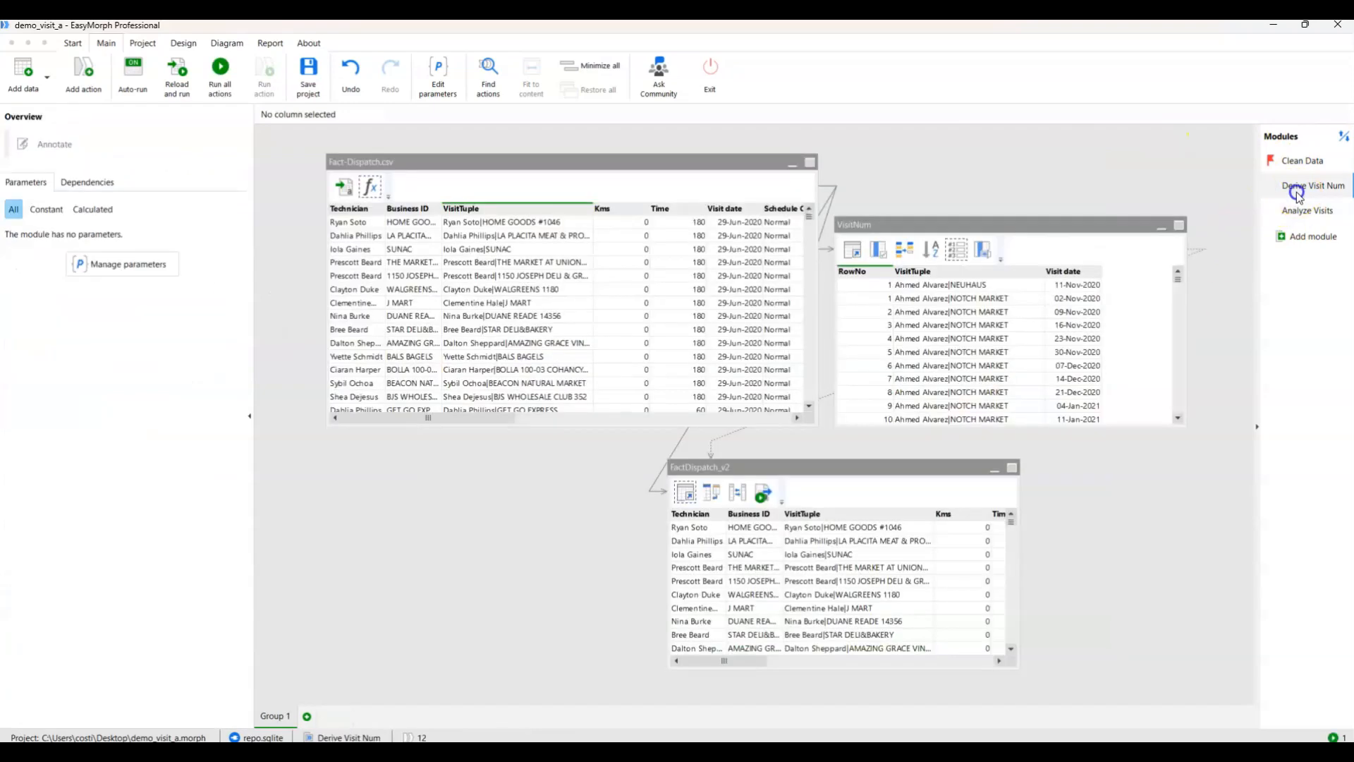
left_click(1014, 230)
left_click(956, 252)
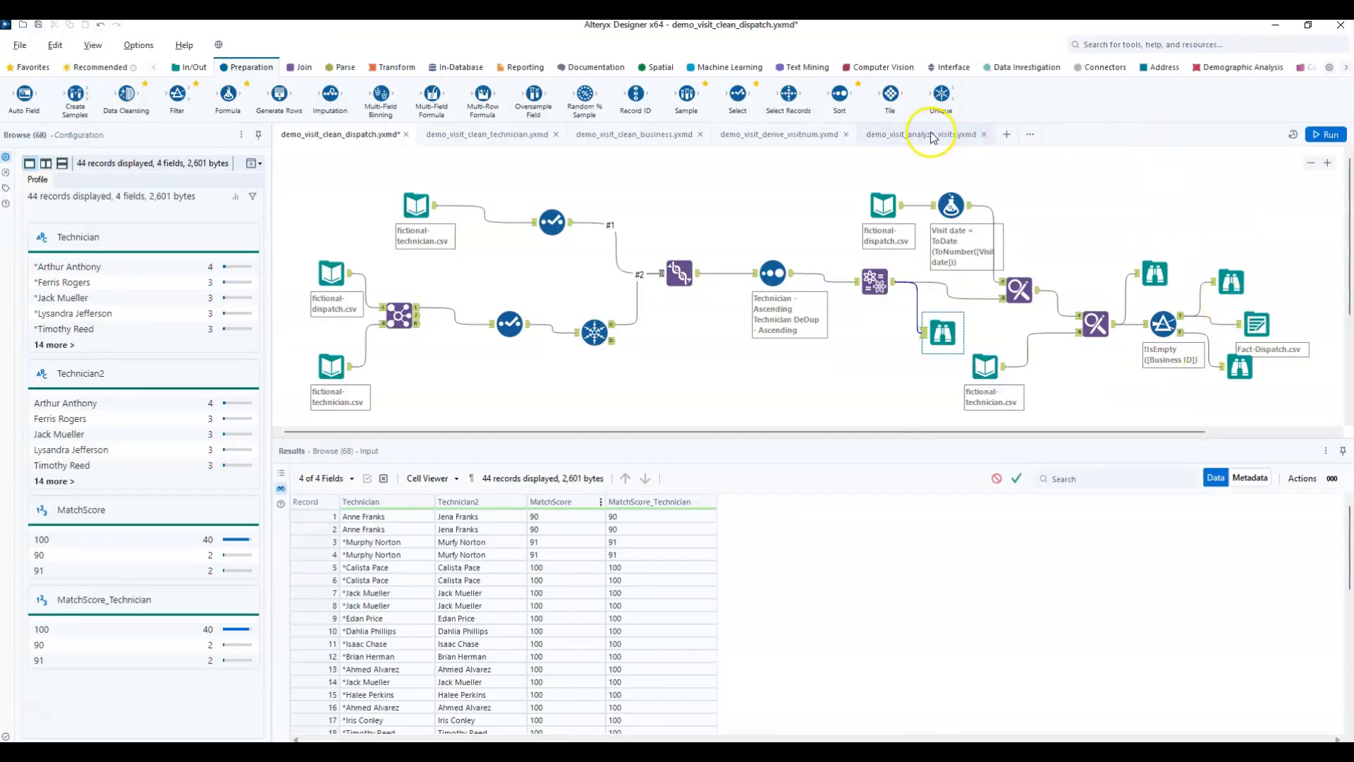
Switch to Alteryx Designer, view demo_visit_analyze_visits.yxmd, and inspect the VisitNum Multi-Row Formula tool in demo_visit_derive_visitnum.yxmd.
left_click(931, 134)
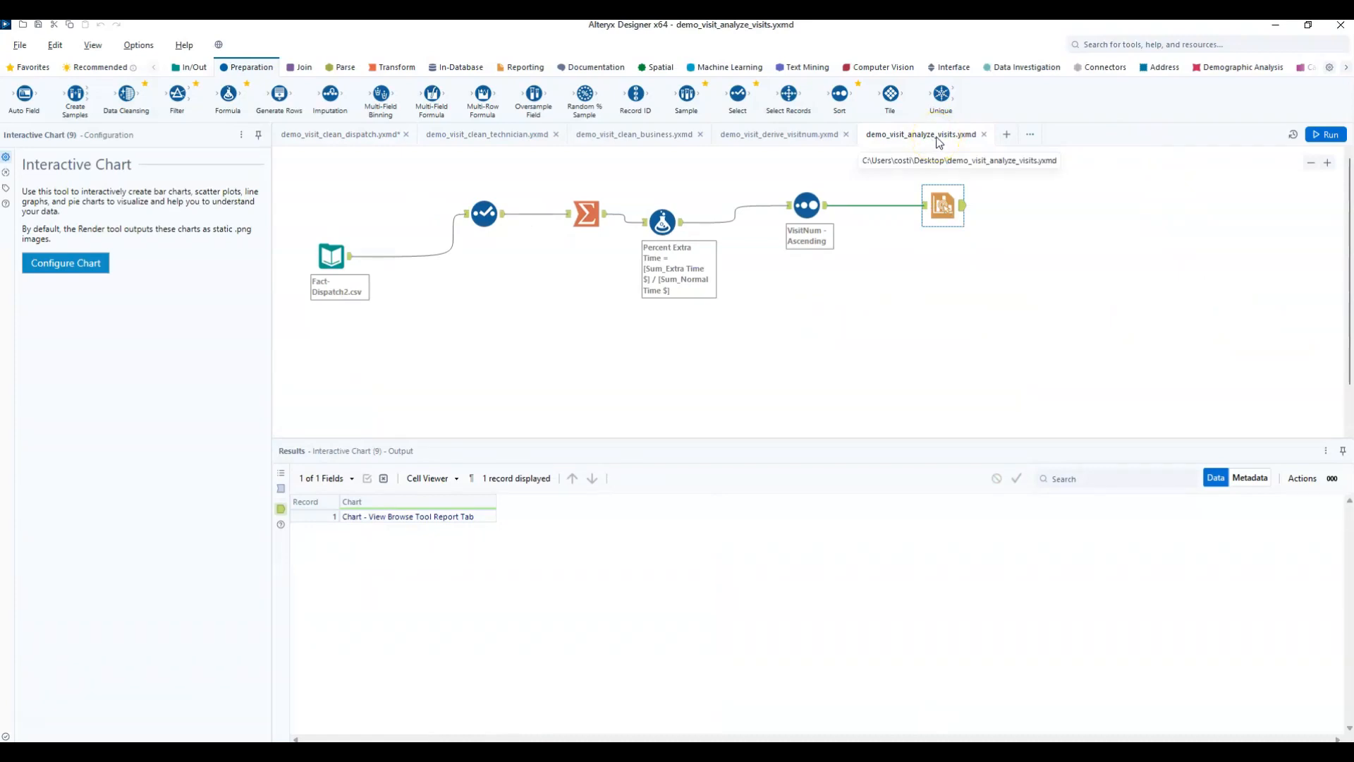
left_click(806, 134)
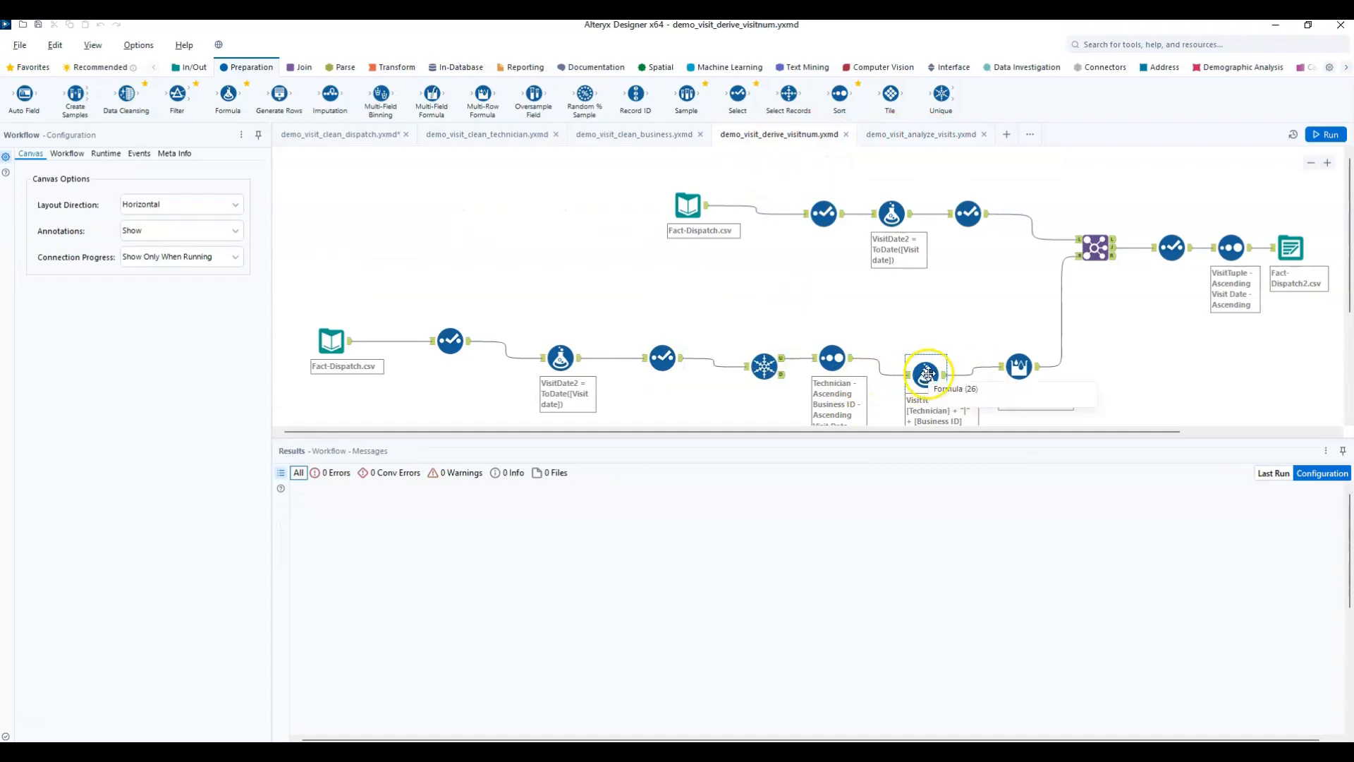
left_click(1017, 365)
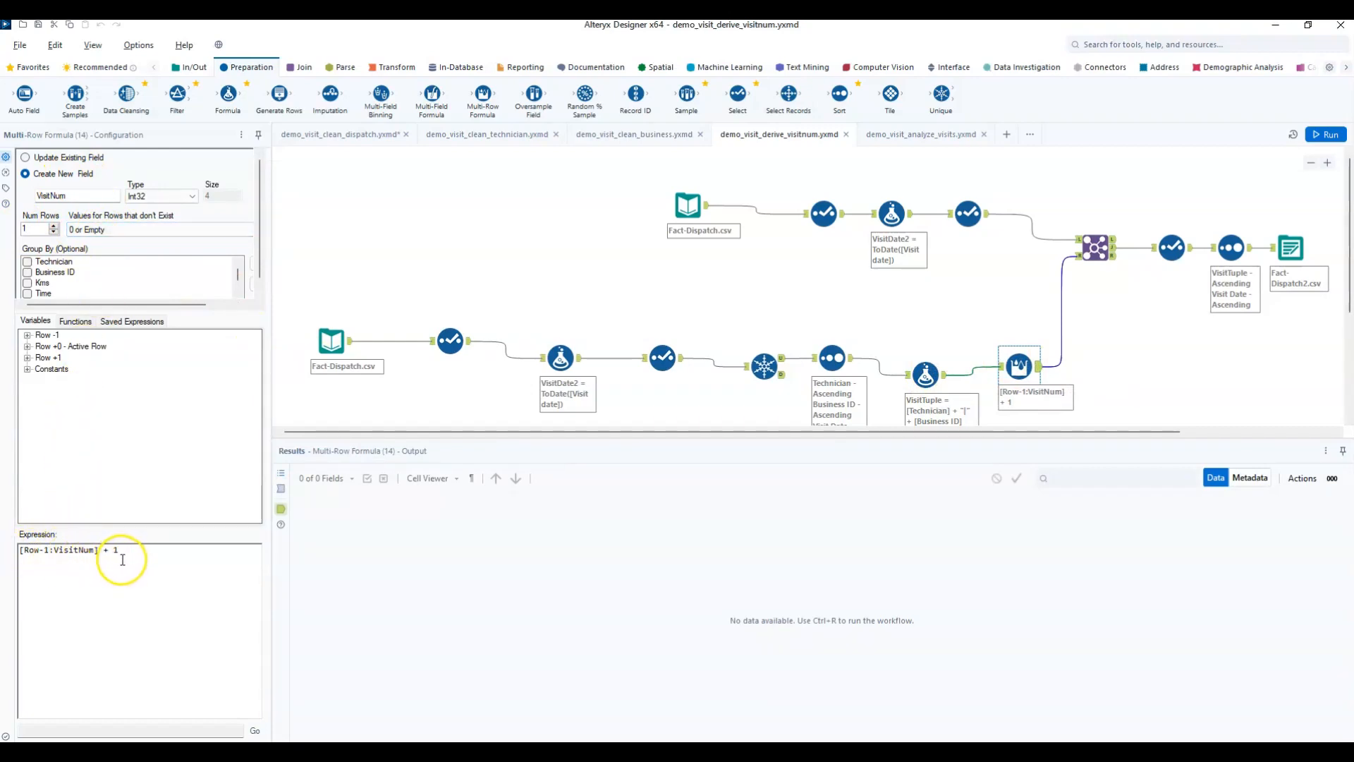
Highlight the Multi-Row Formula expression, shrink the Alteryx window, switch to EasyMorph and view the VisitNum table in Analysis View.
left_click_drag(119, 551, 19, 548)
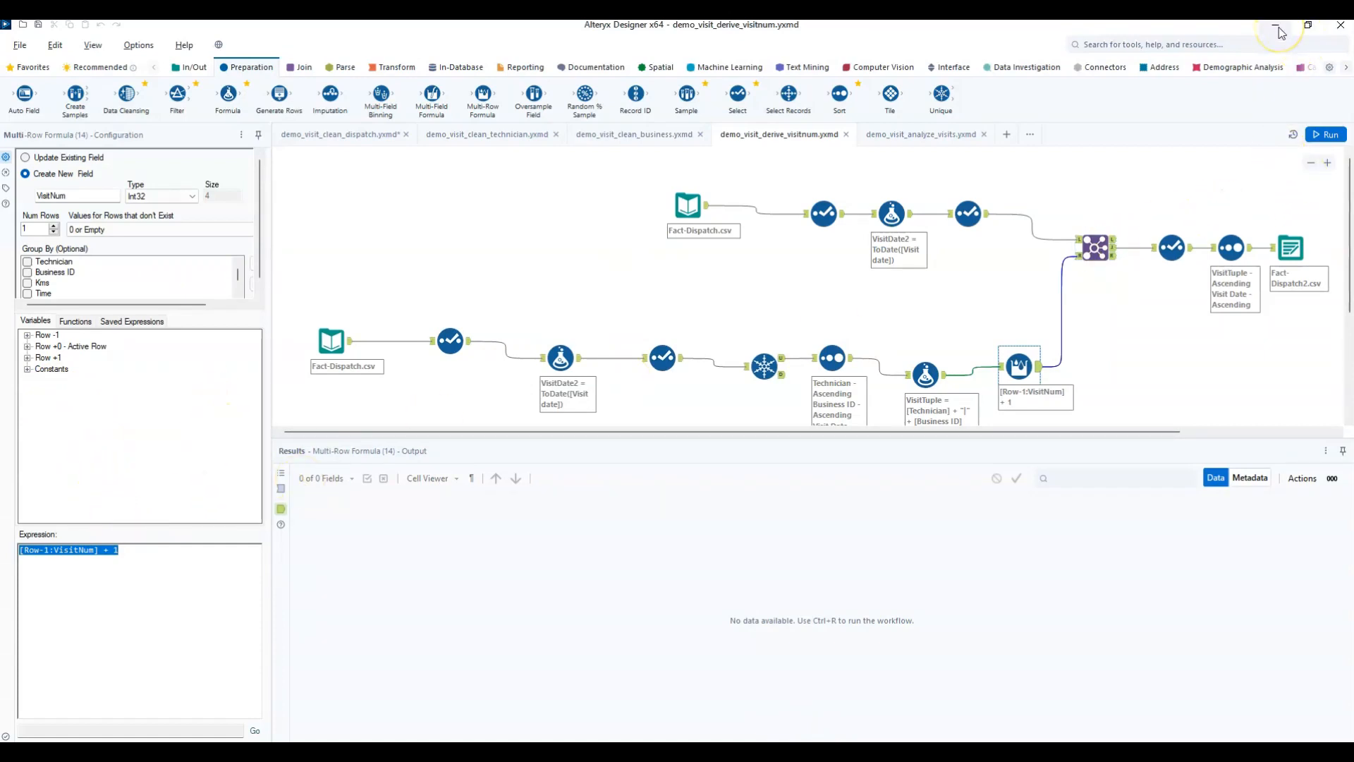
left_click(1307, 28)
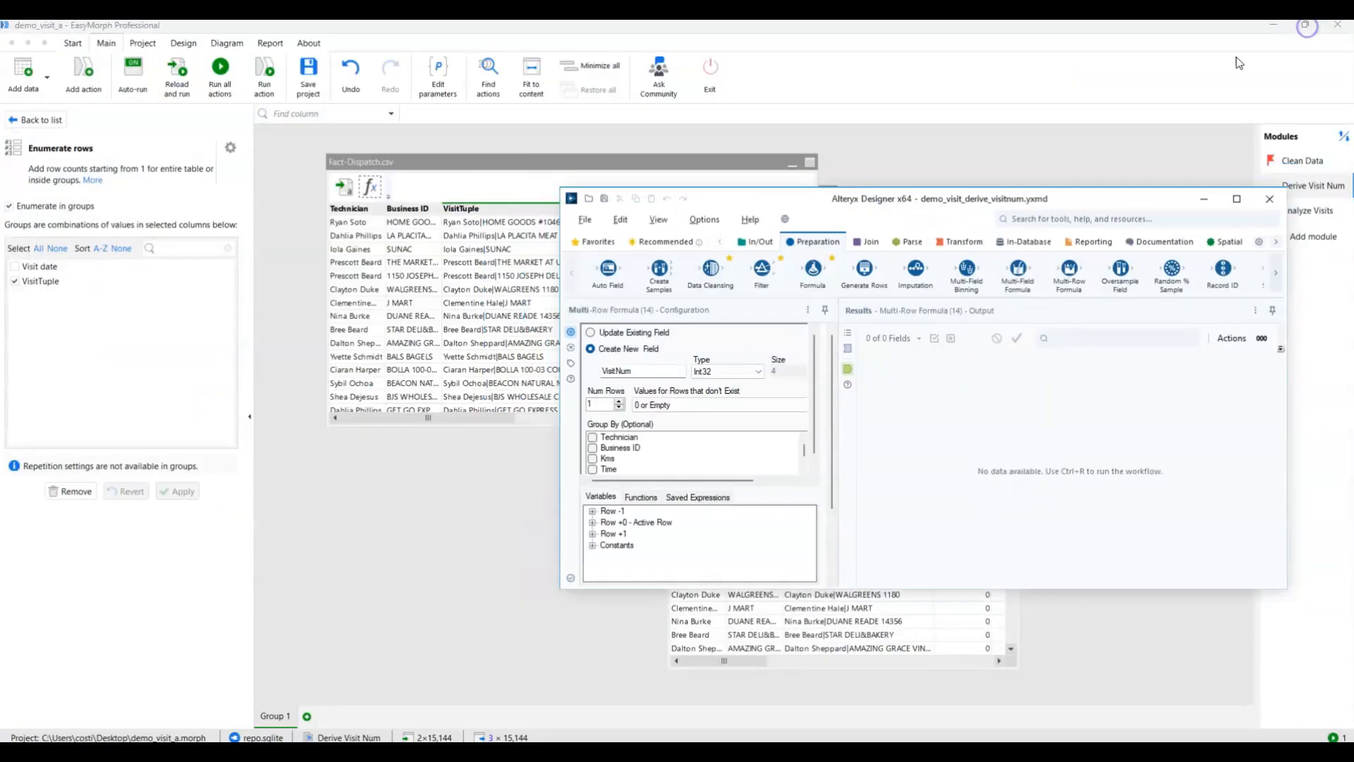
left_click(719, 31)
left_click(1178, 222)
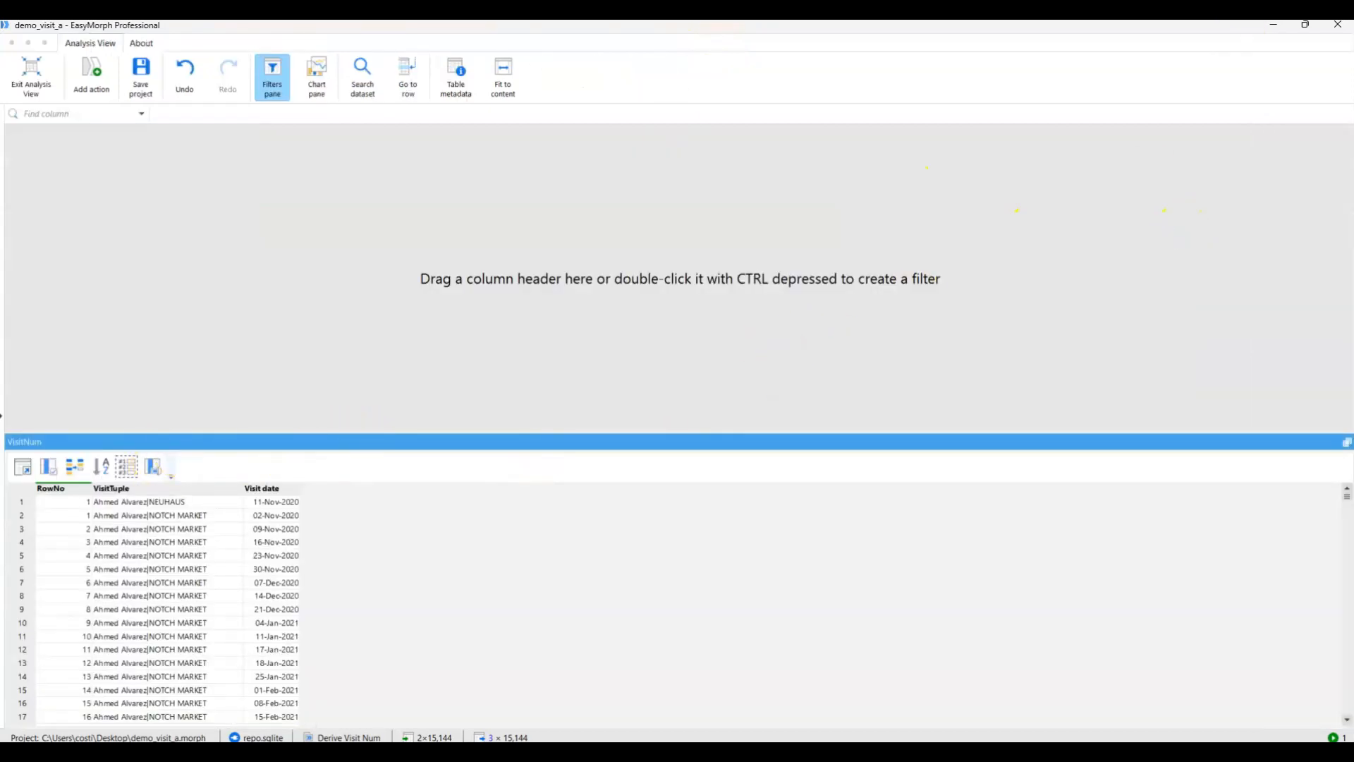
left_click(31, 78)
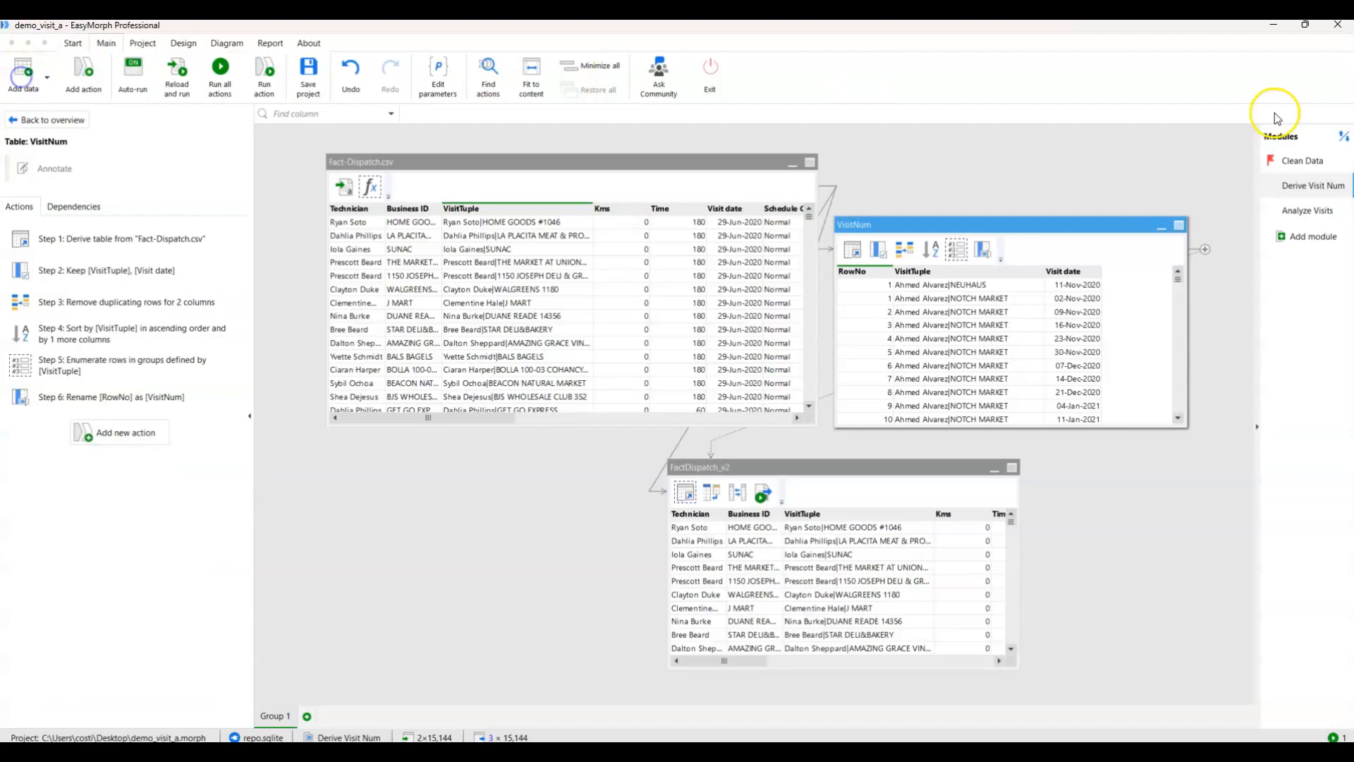
View the Clean Data module's Fact-Dispatch table with its filters and chart in Analysis View, and return to the module.
left_click(1296, 161)
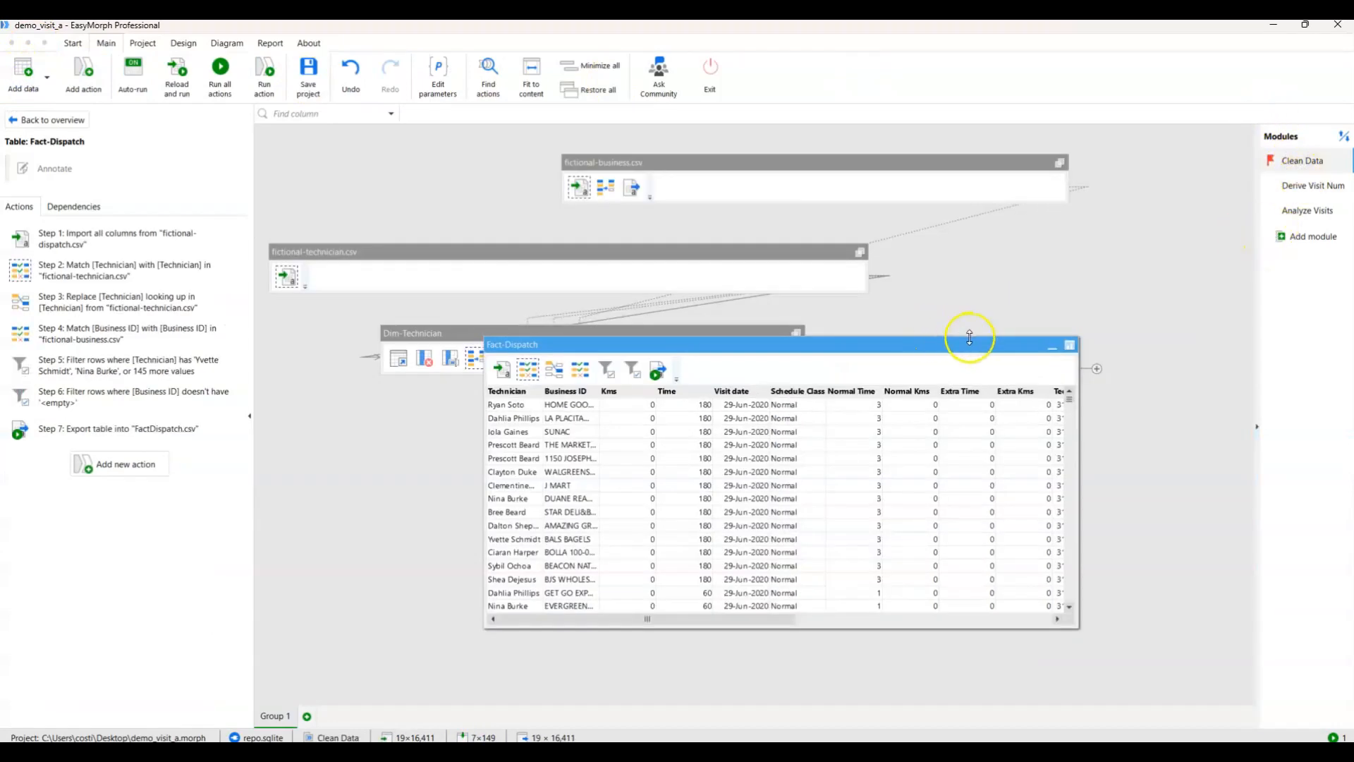
left_click(1070, 344)
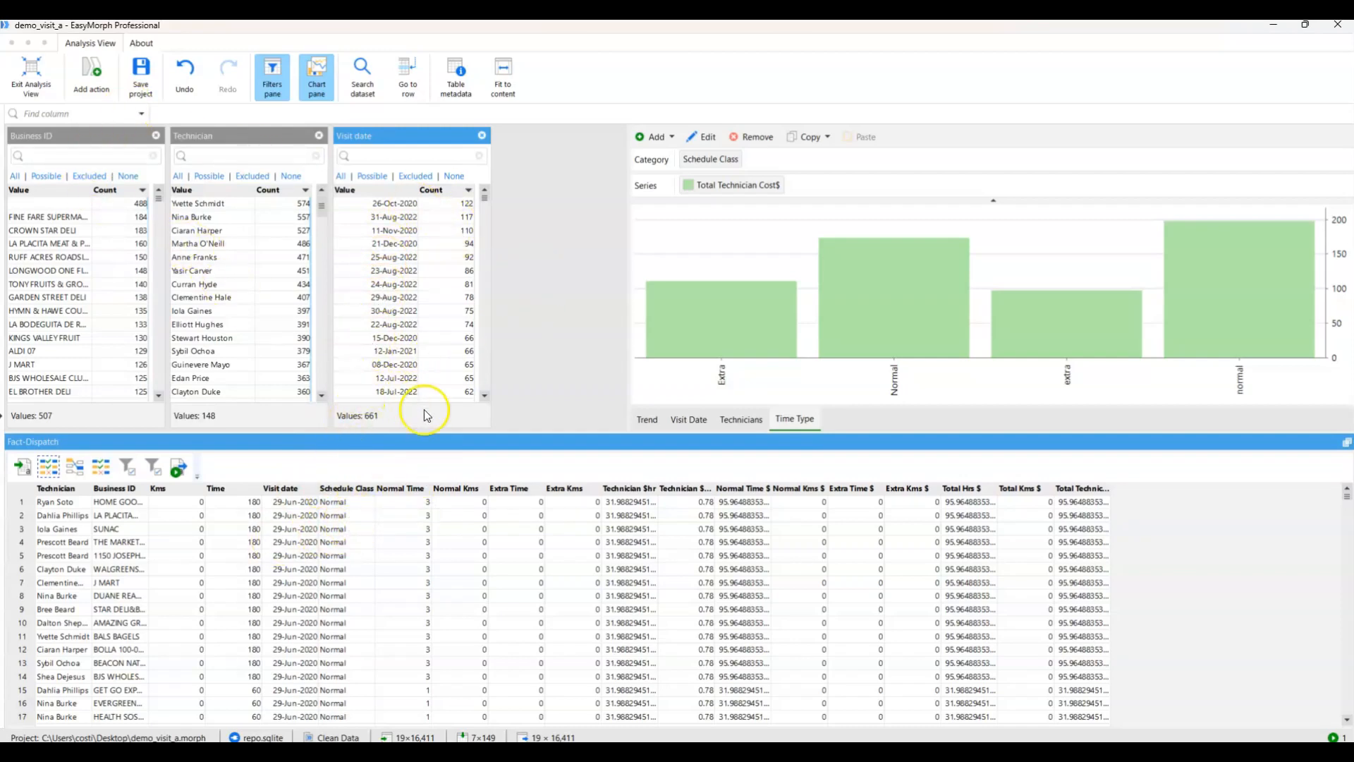
left_click(31, 73)
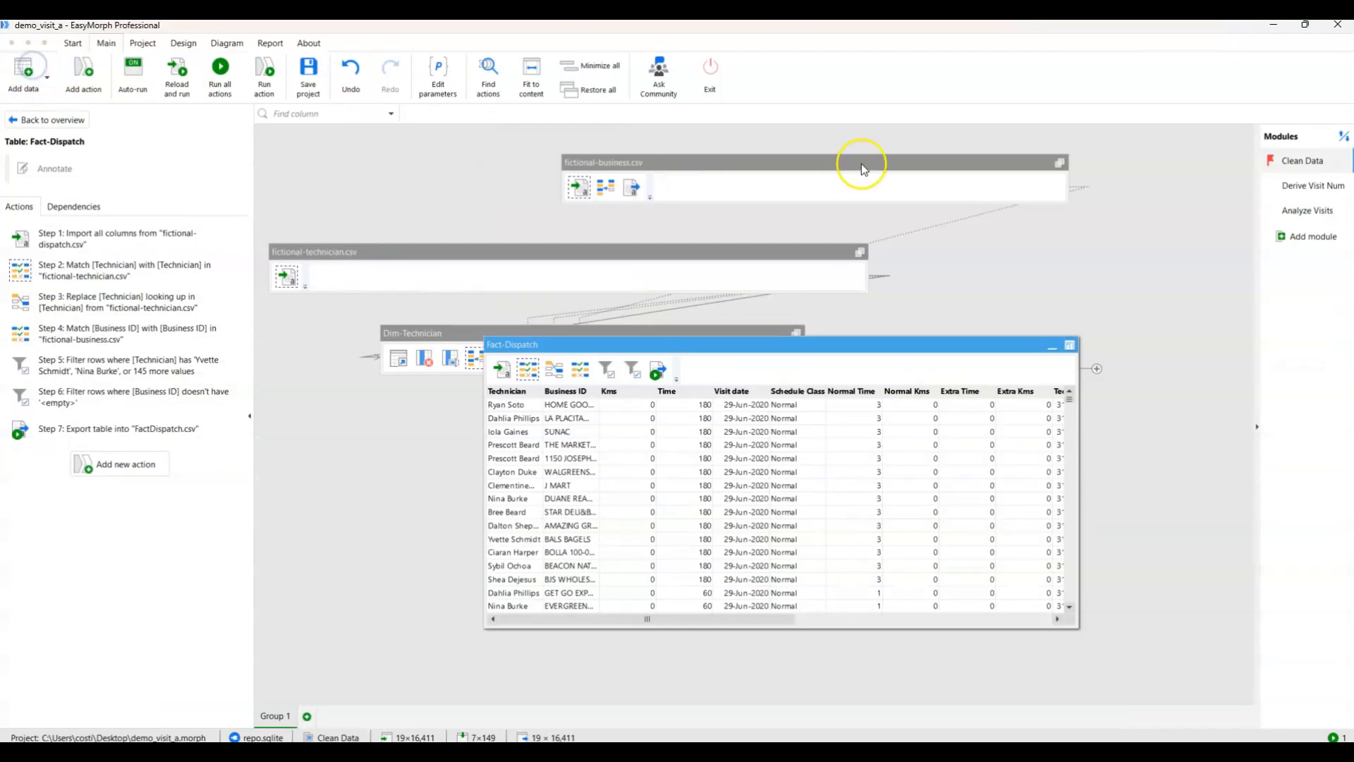
Restore the EasyMorph window to its smaller size and reposition it on the desktop over the Alteryx Designer window.
mouse_move(1309, 30)
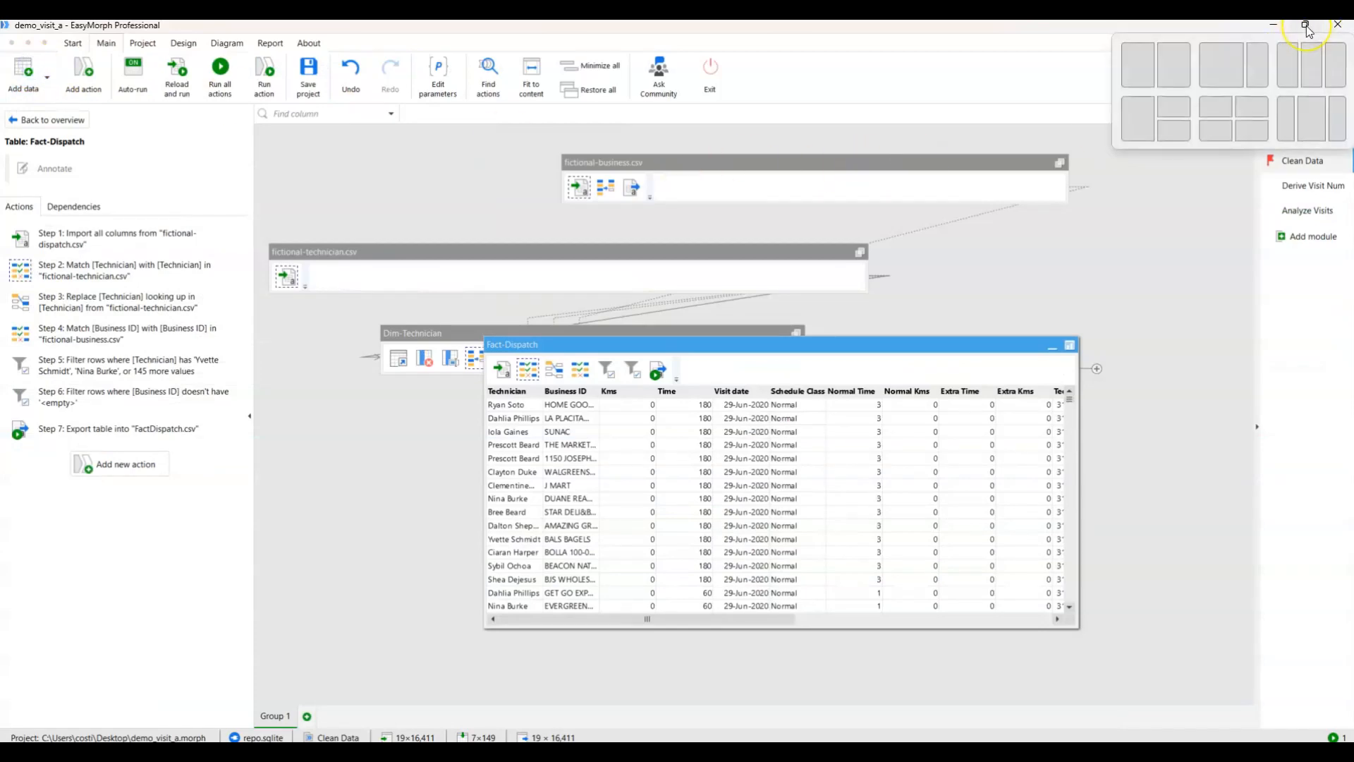
left_click(1306, 26)
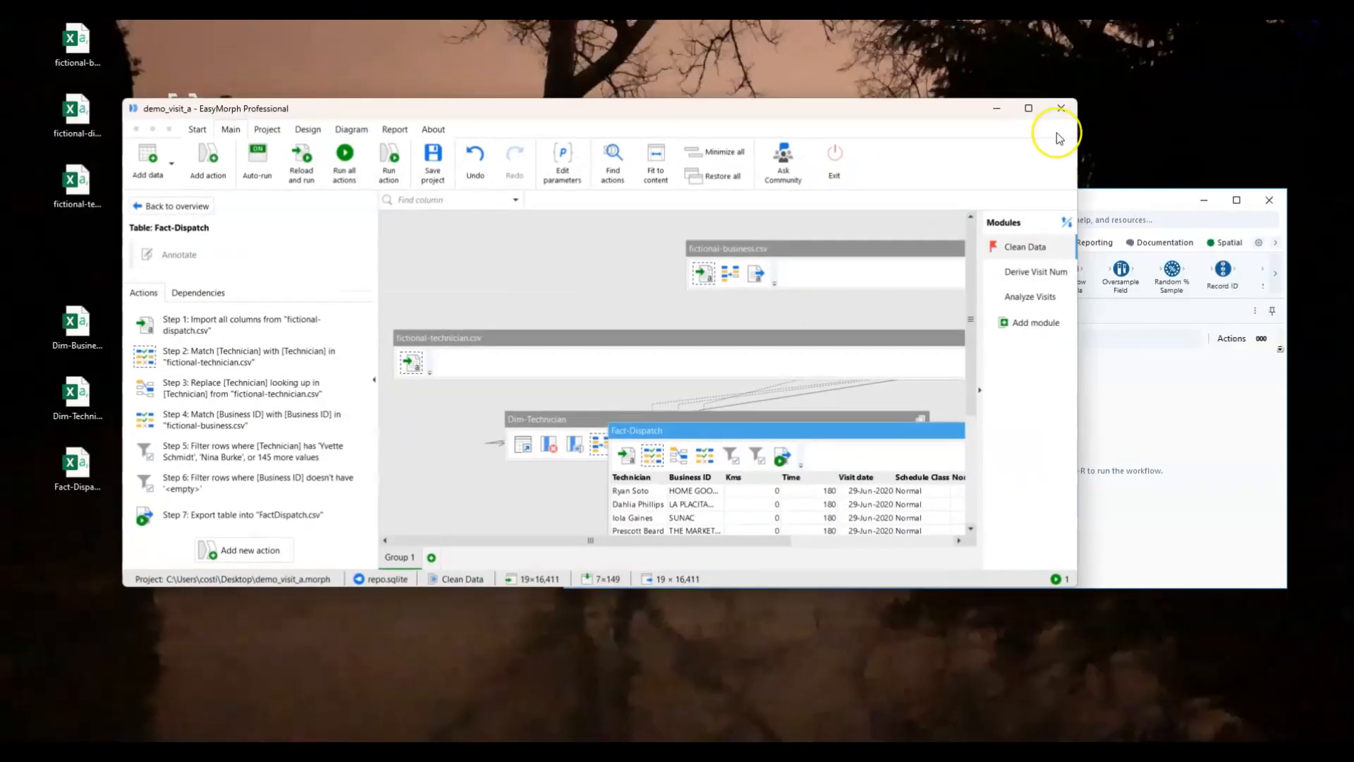
left_click_drag(875, 103, 928, 179)
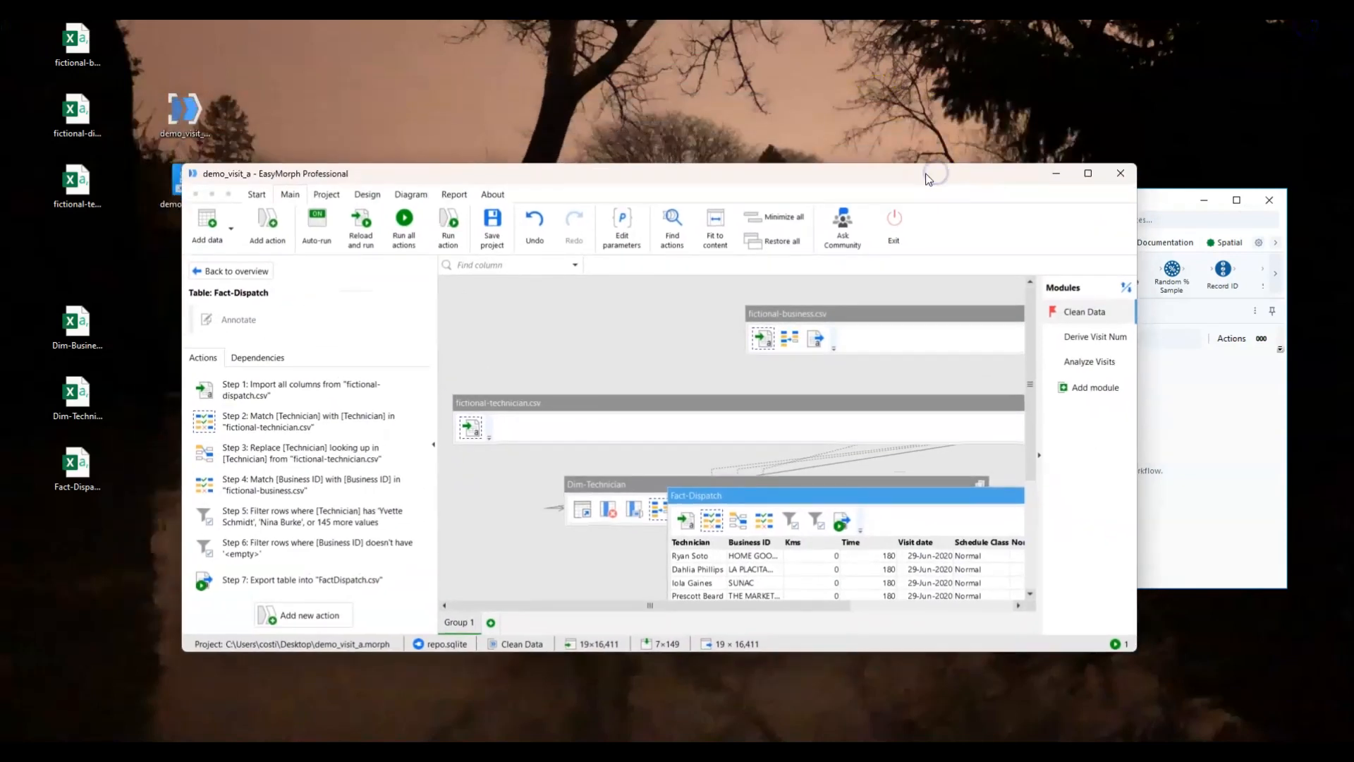